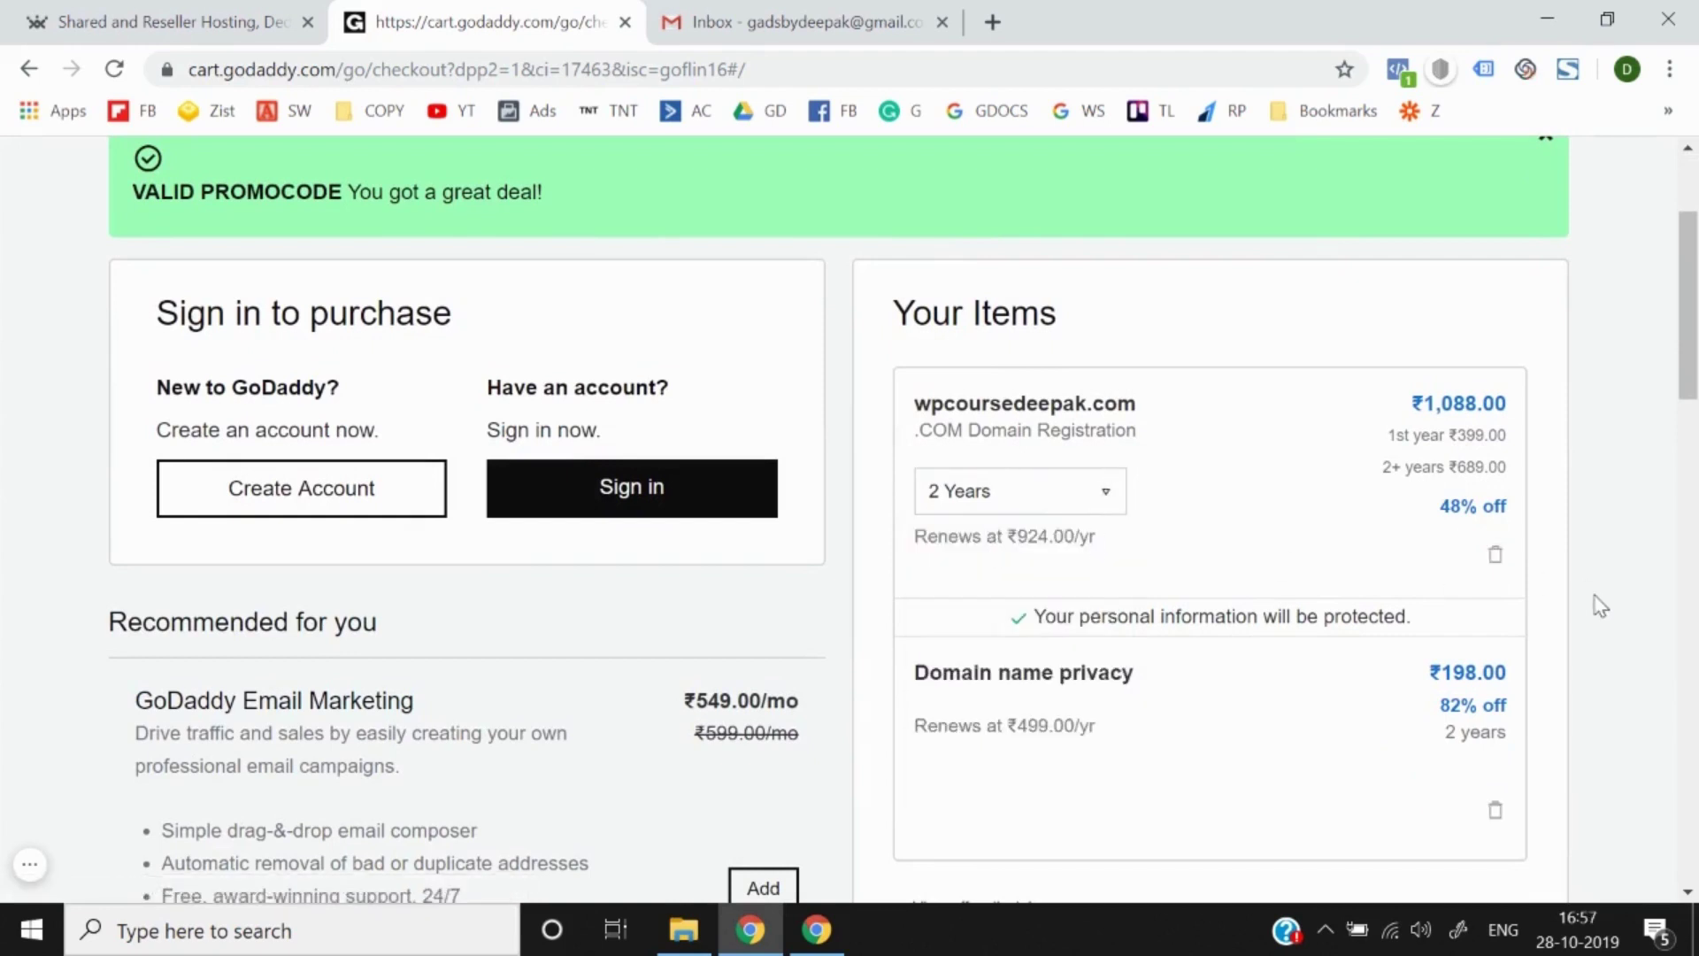
# Step: Review the cart's ₹510.00 total with promo GOFLIN16 for wpcoursedeepak.com, then start a new GoDaddy account
pyautogui.scroll(-1, 1600, 607)
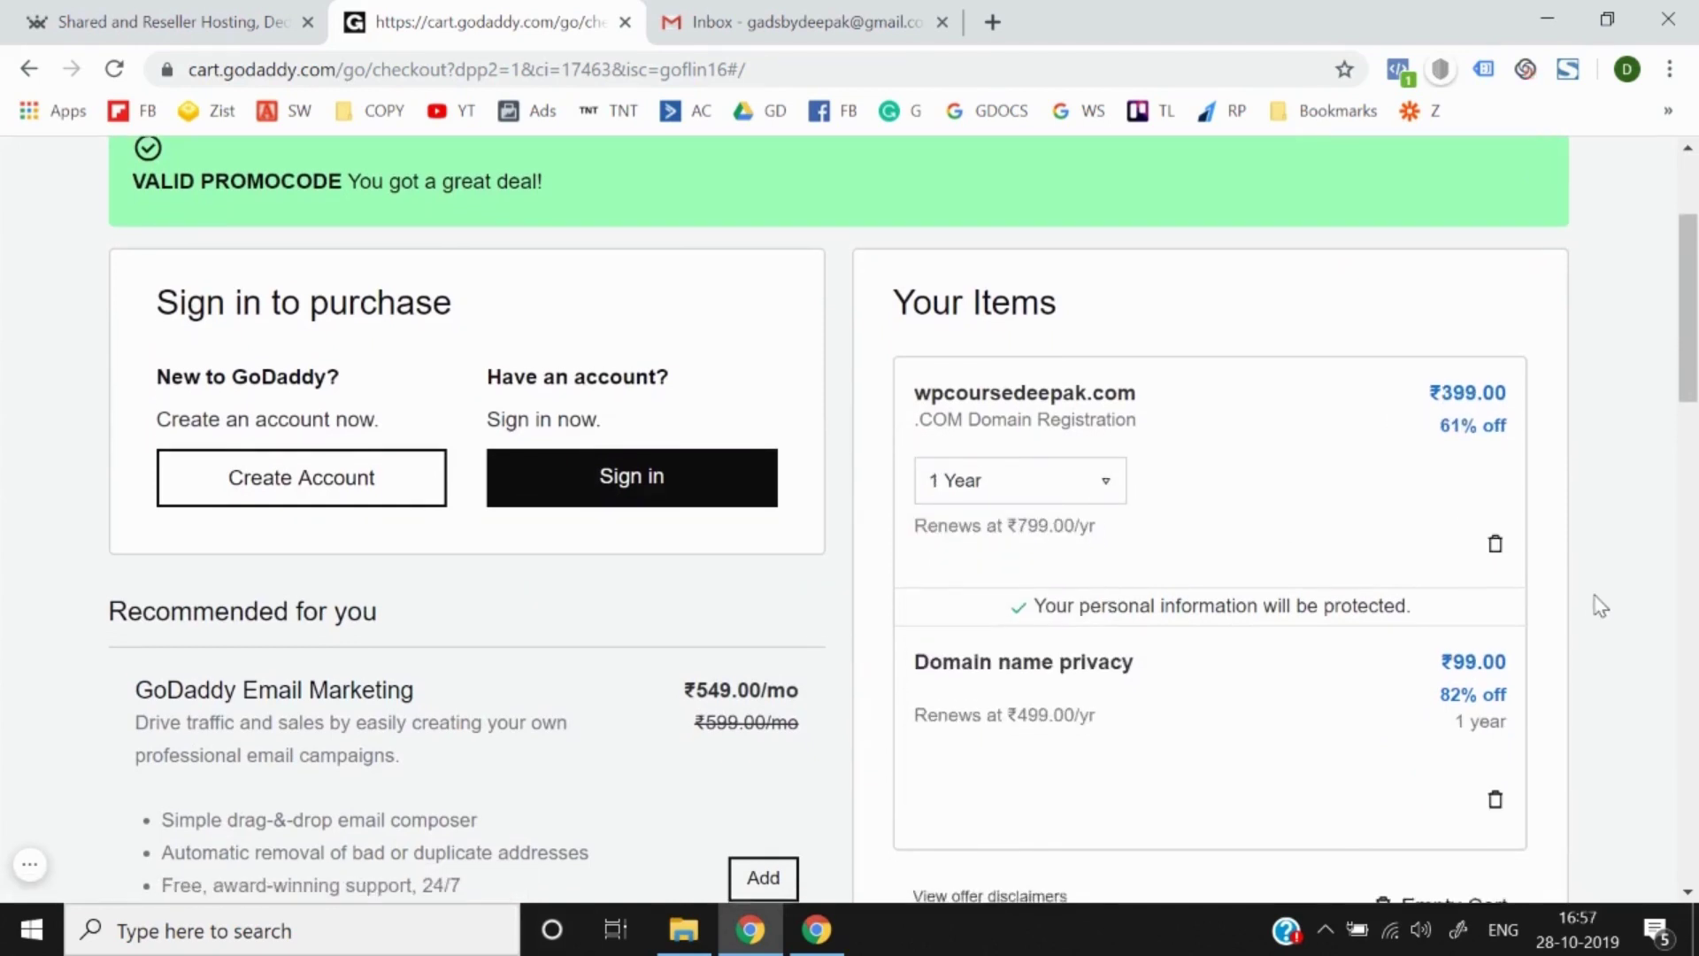
pyautogui.scroll(-5, 1600, 607)
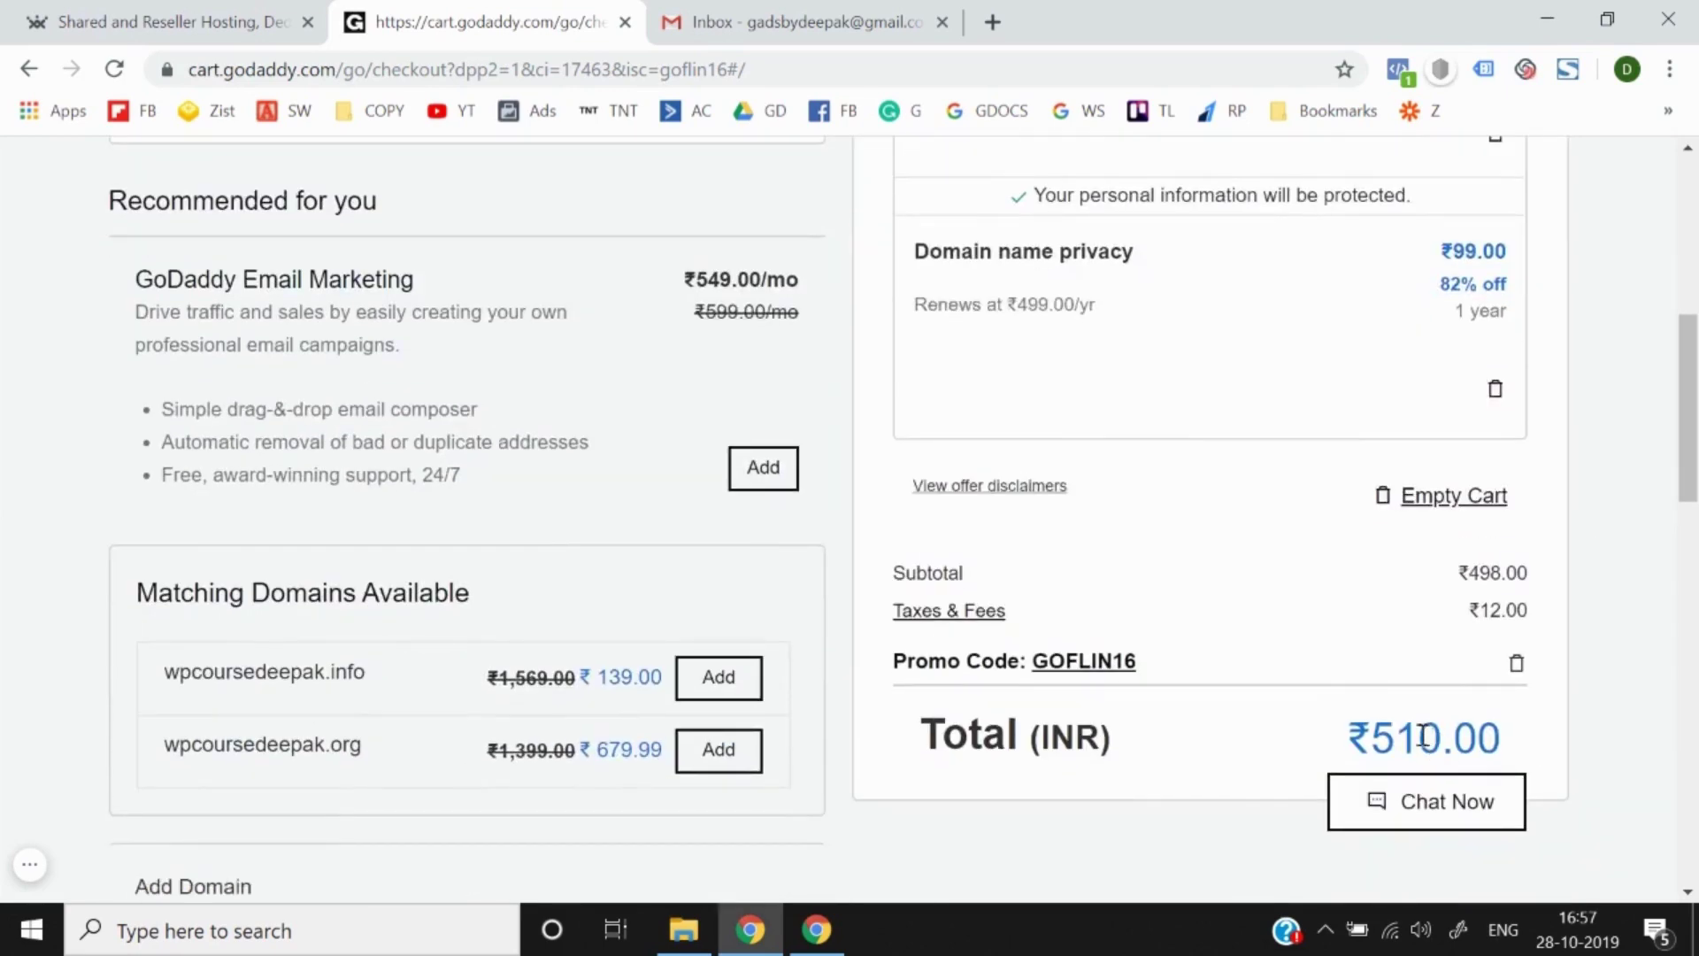
pyautogui.scroll(8, 1416, 733)
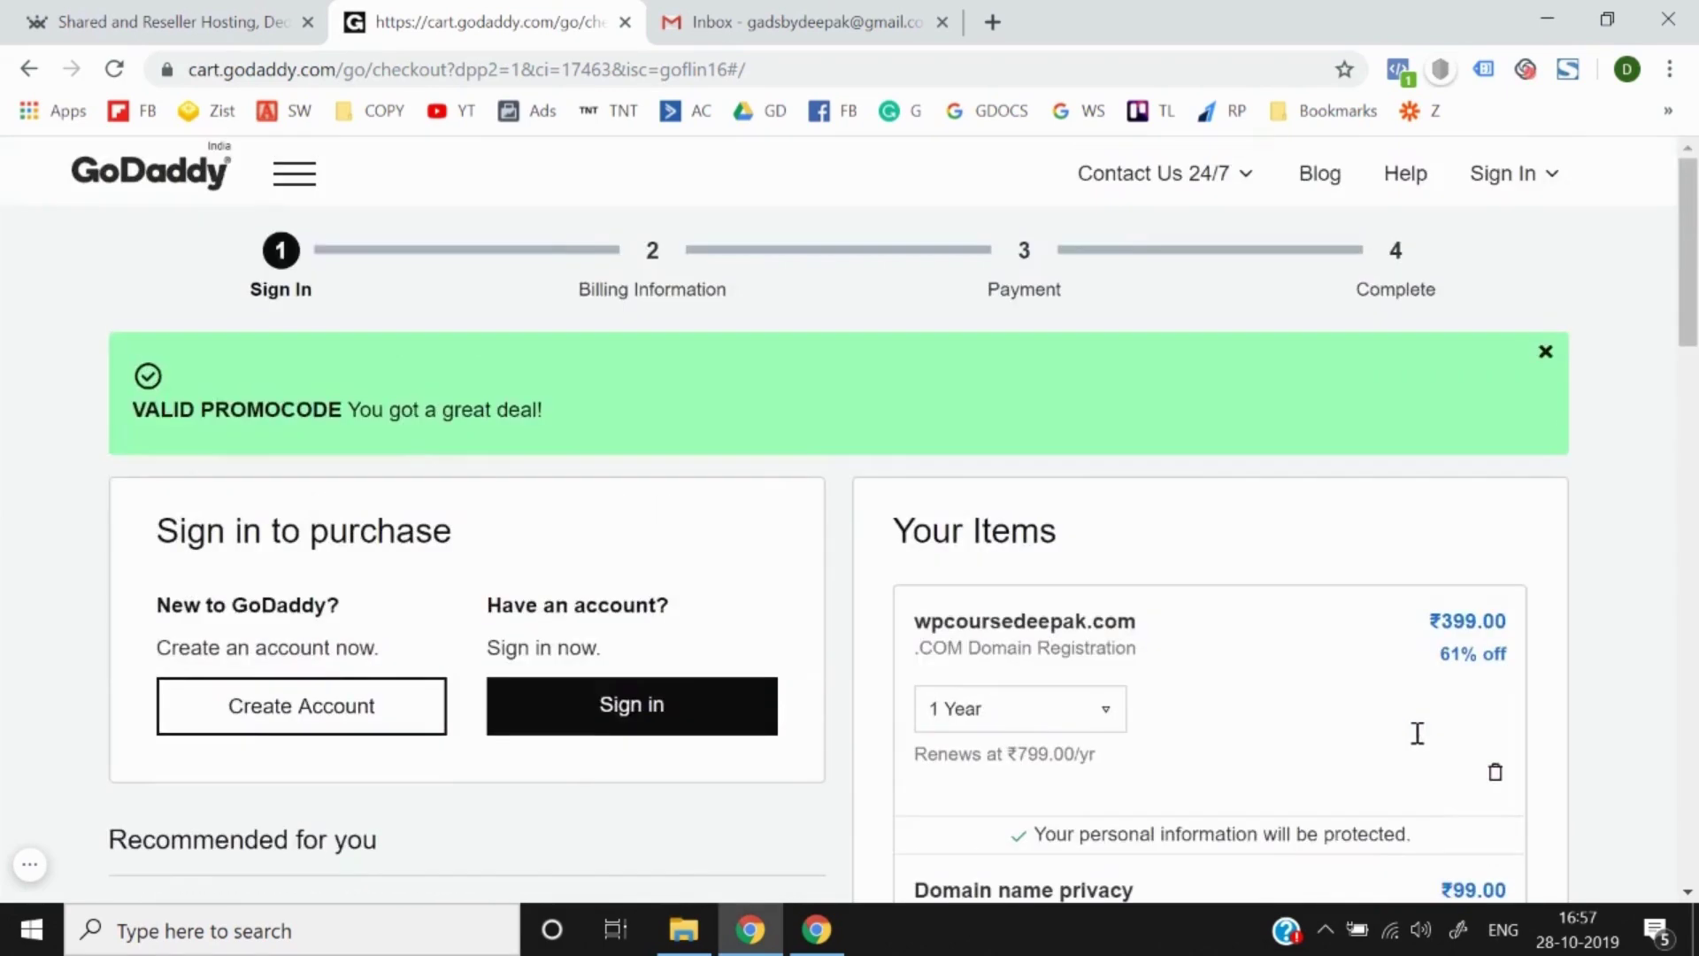
pyautogui.tripleClick(958, 628)
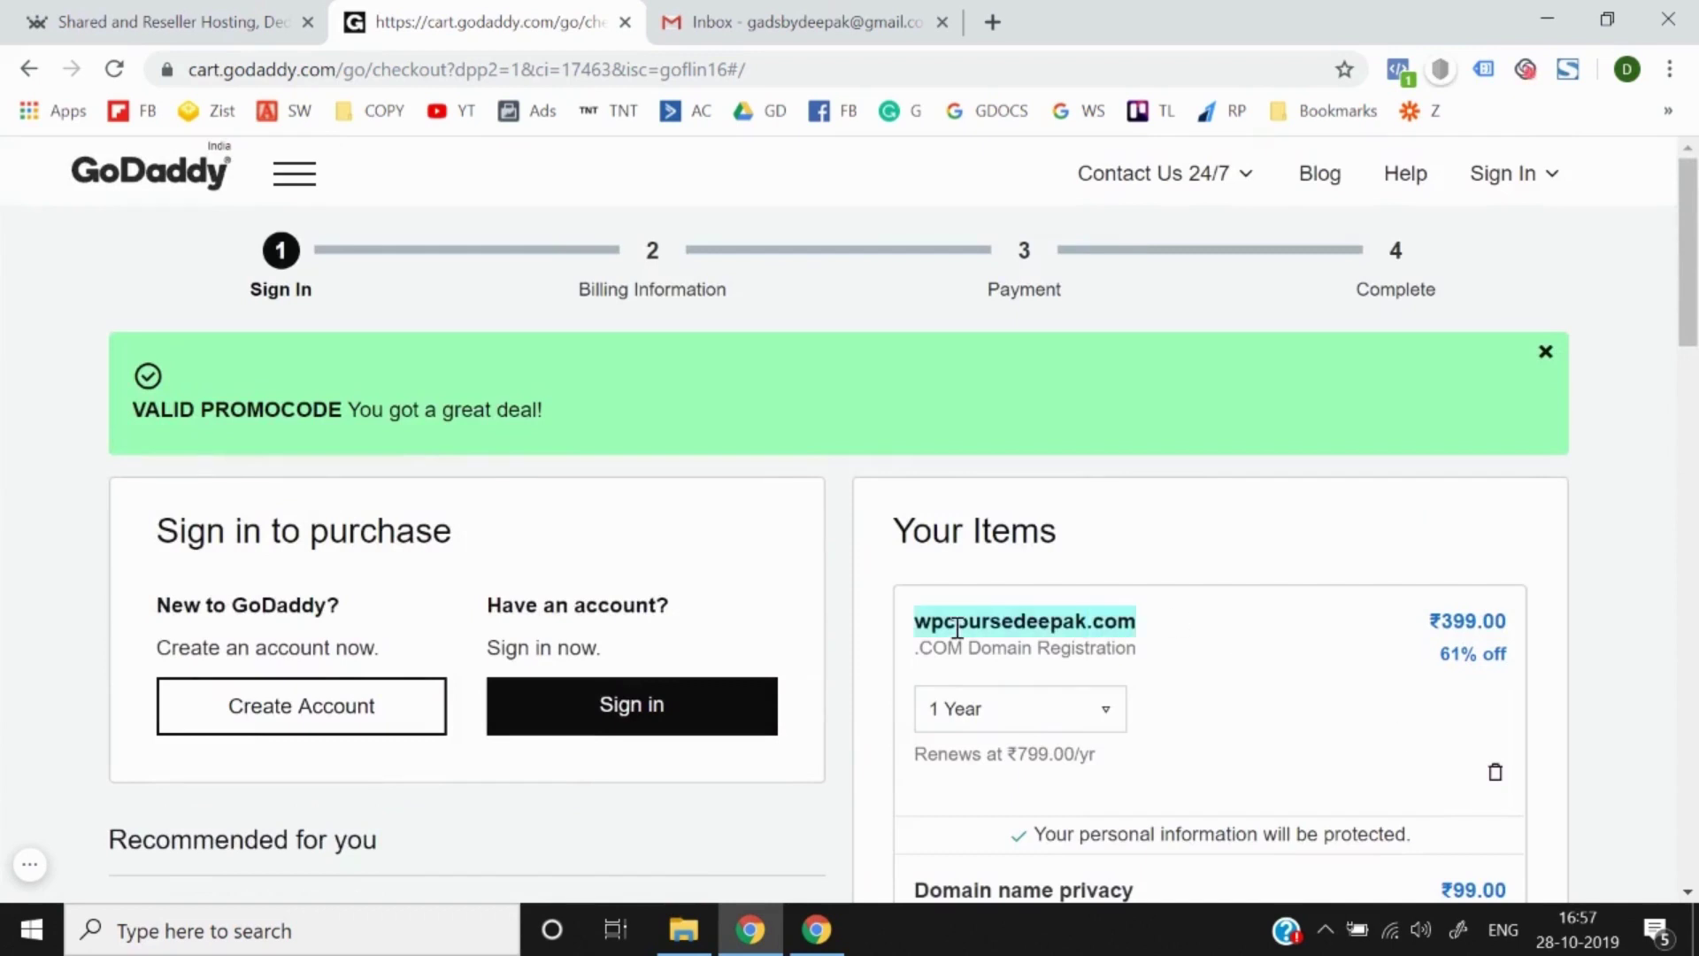
pyautogui.scroll(-3, 5, 630)
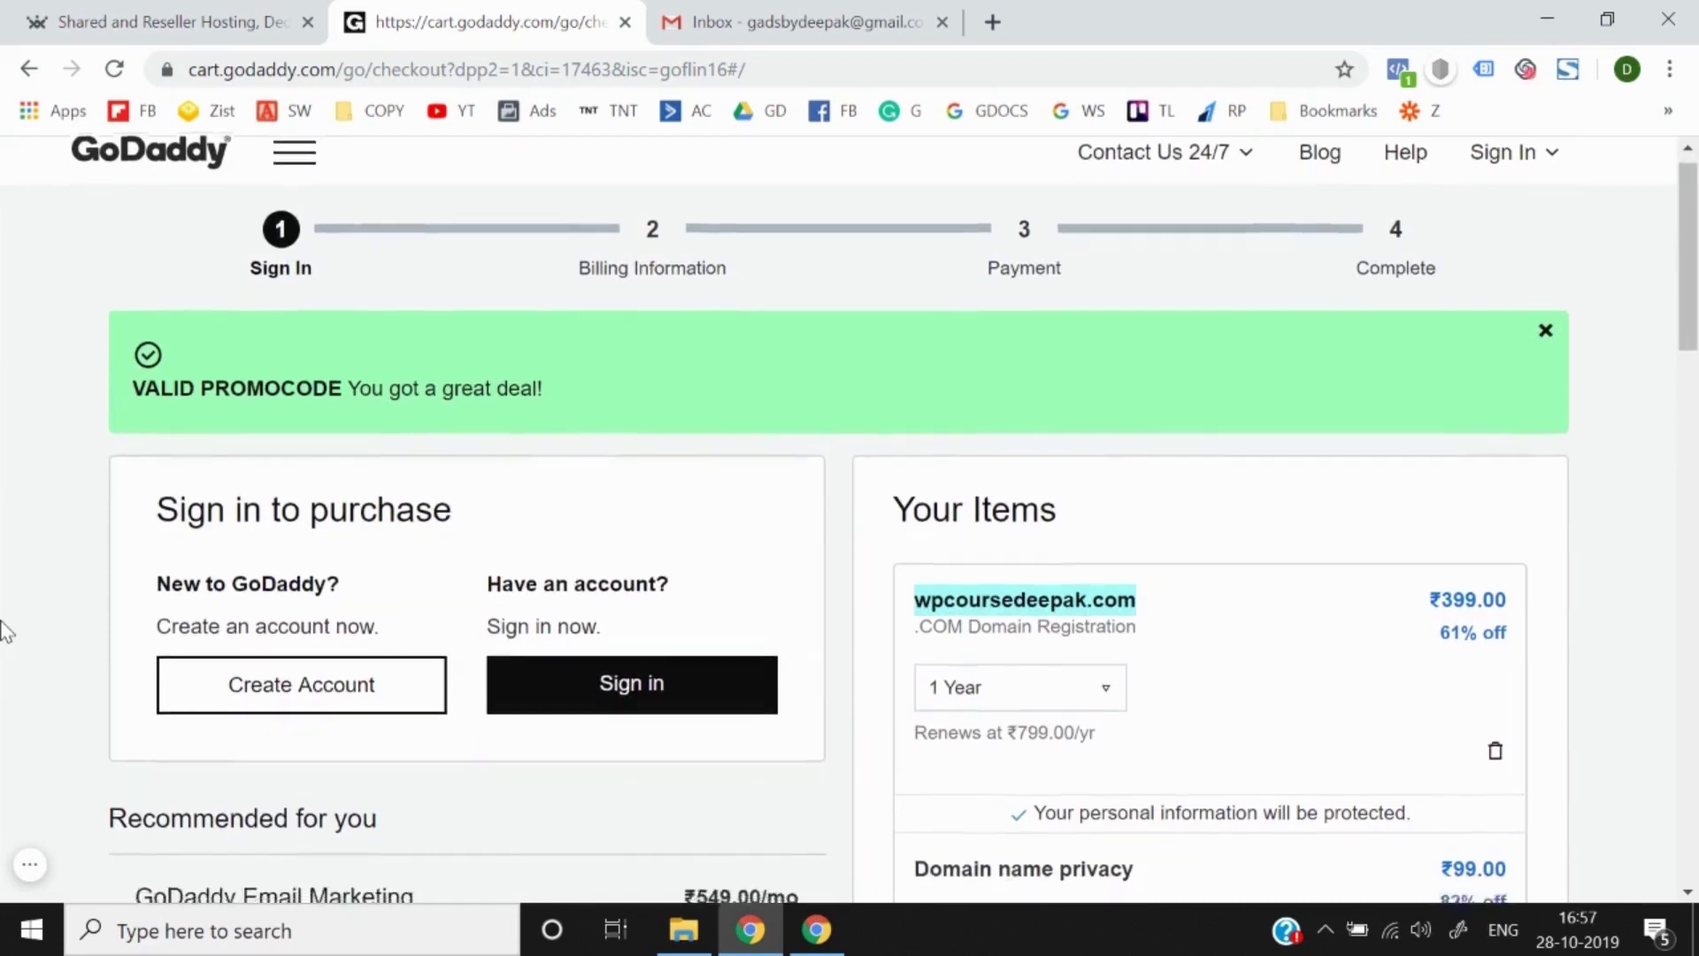
pyautogui.scroll(3, 4, 630)
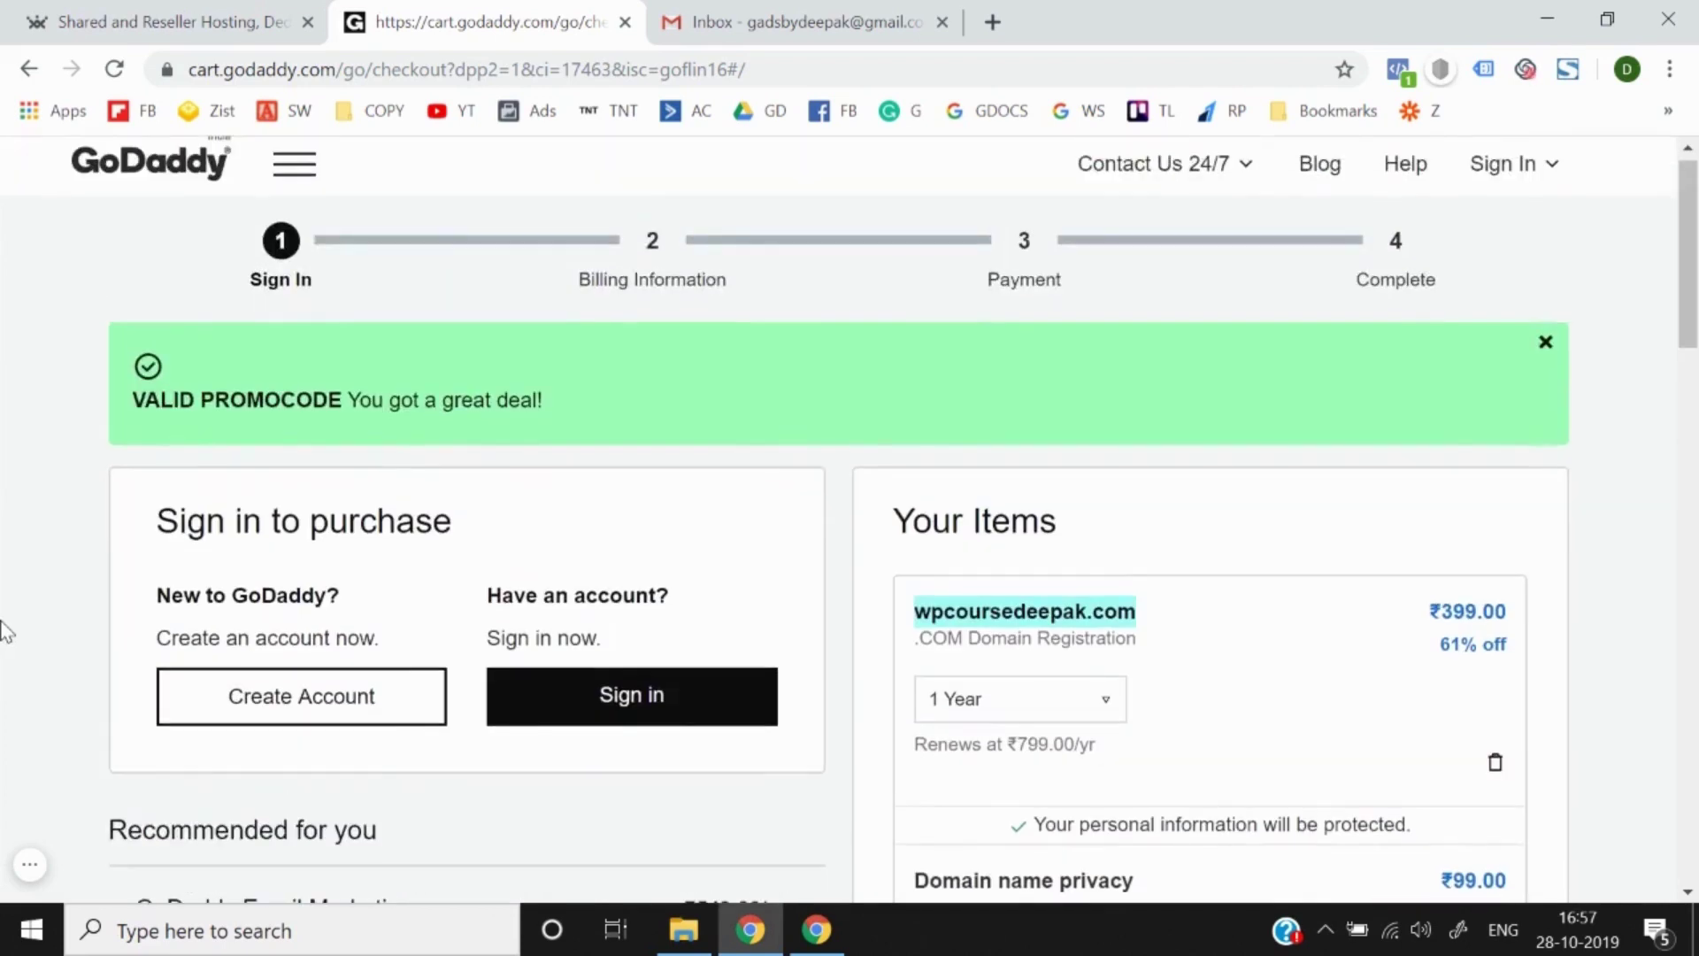
pyautogui.scroll(-1, 66, 650)
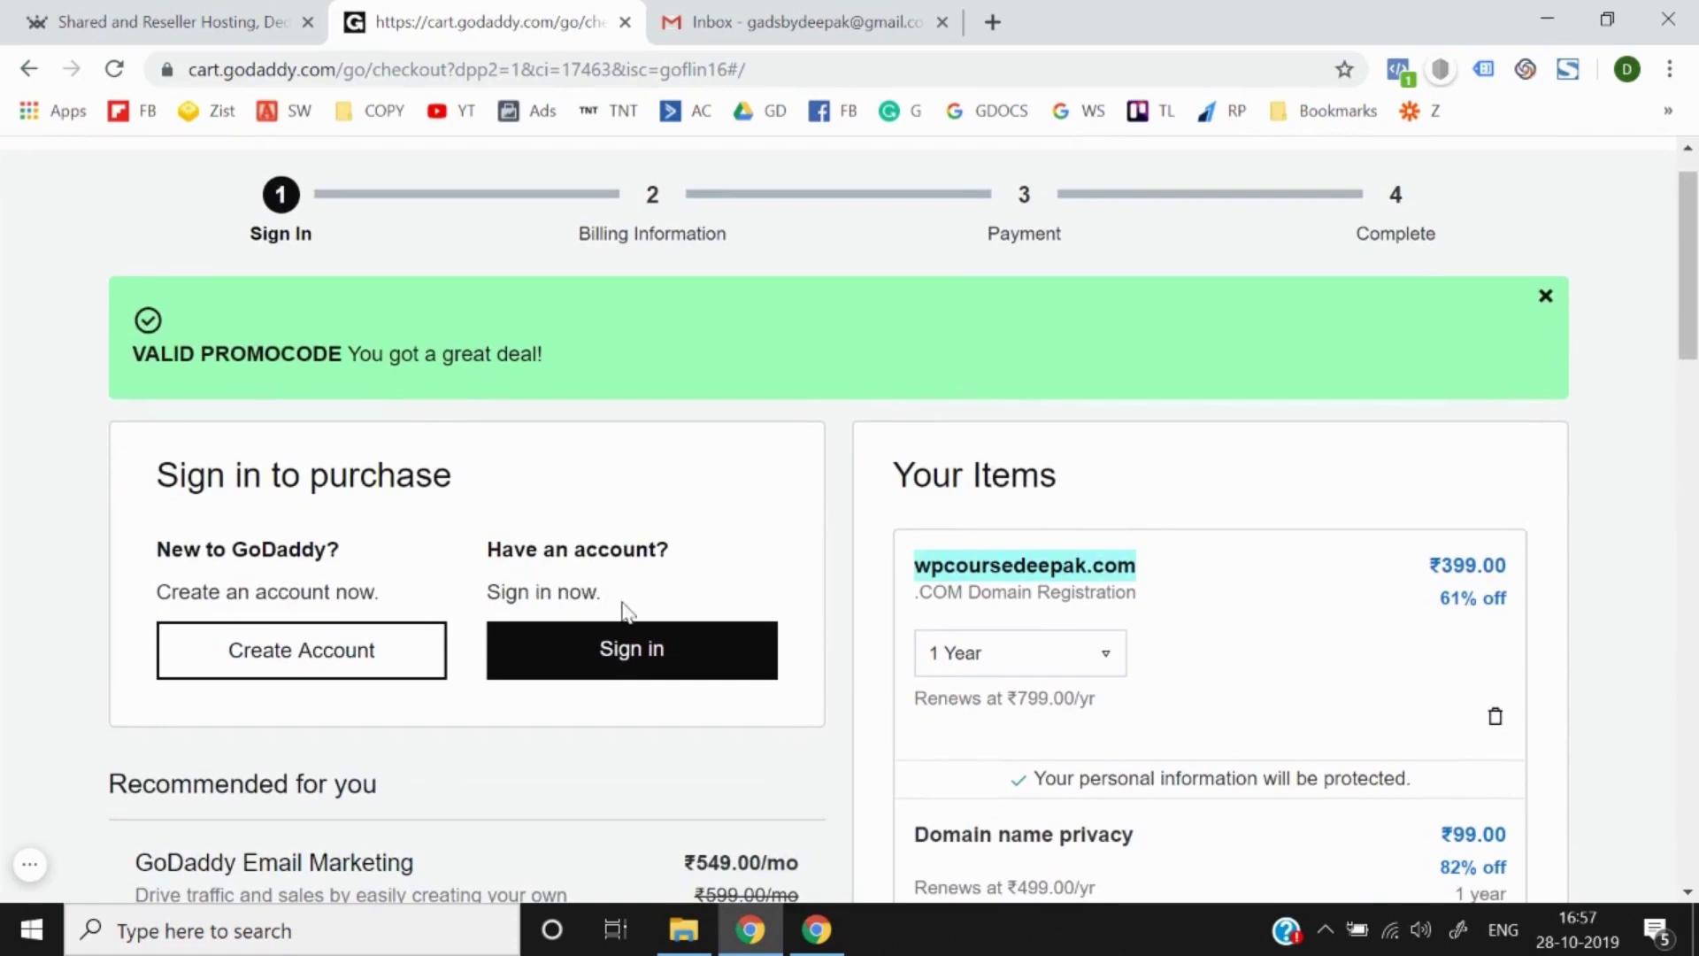
pyautogui.scroll(-2, 46, 634)
pyautogui.scroll(-6, 44, 630)
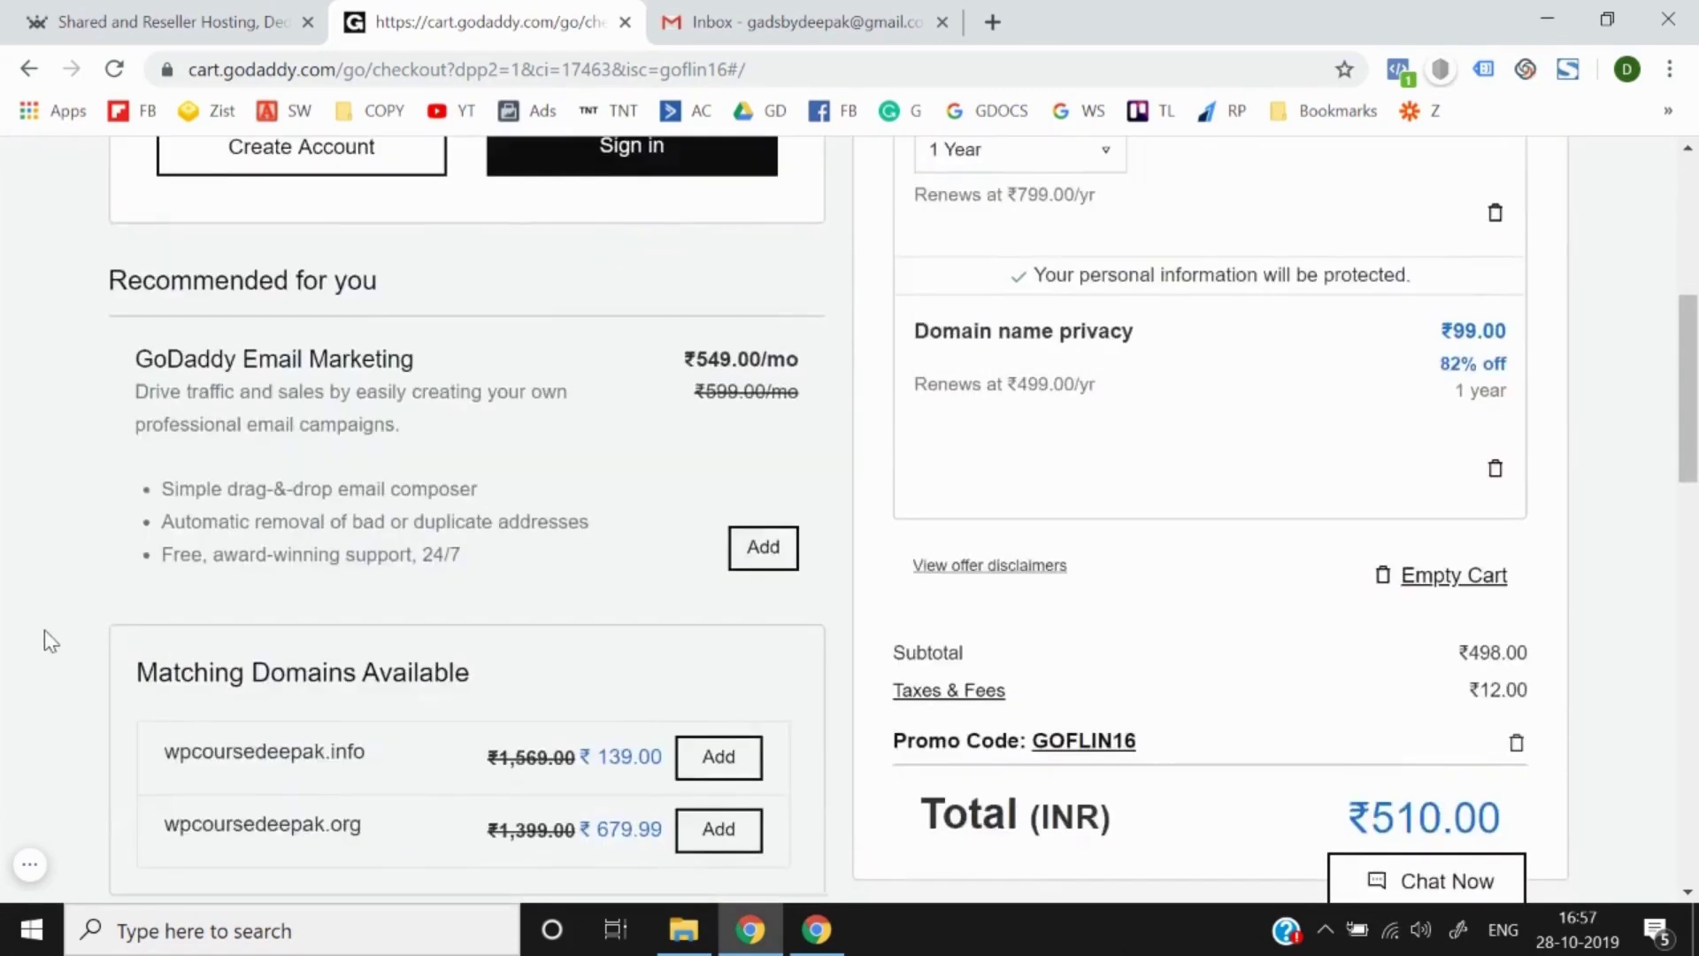
pyautogui.scroll(7, 44, 629)
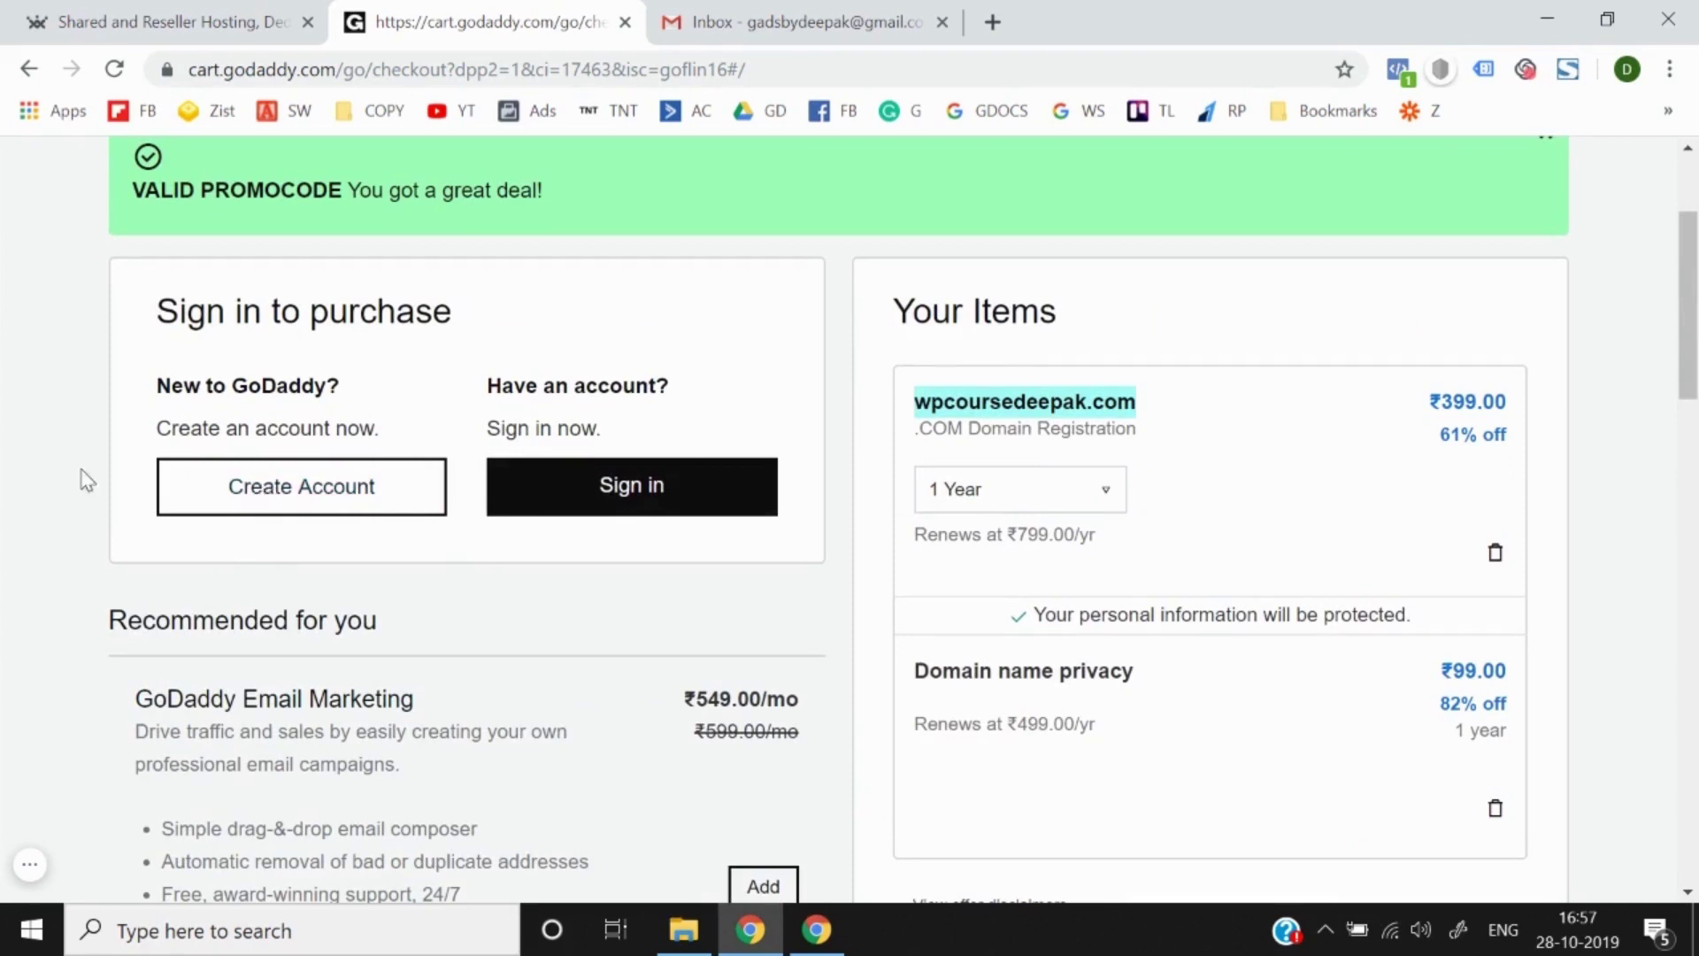
pyautogui.click(214, 497)
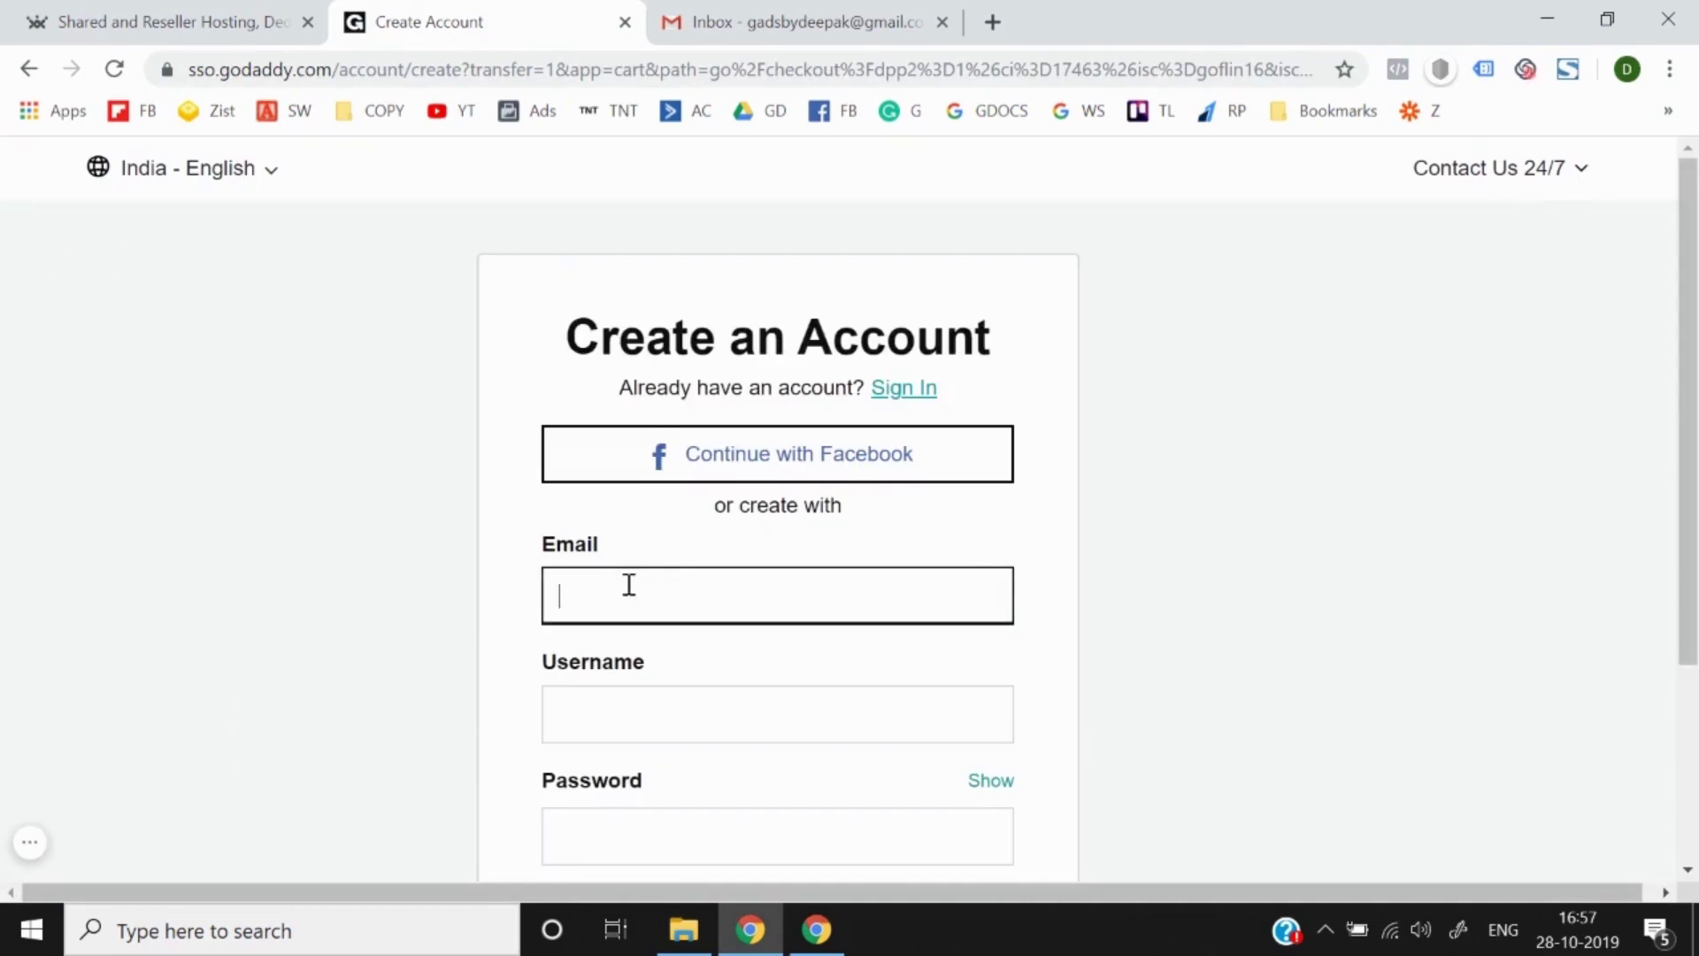
# Step: Try copying the Gmail account address into GoDaddy's Email field, then clear the wrongly pasted link
pyautogui.click(784, 8)
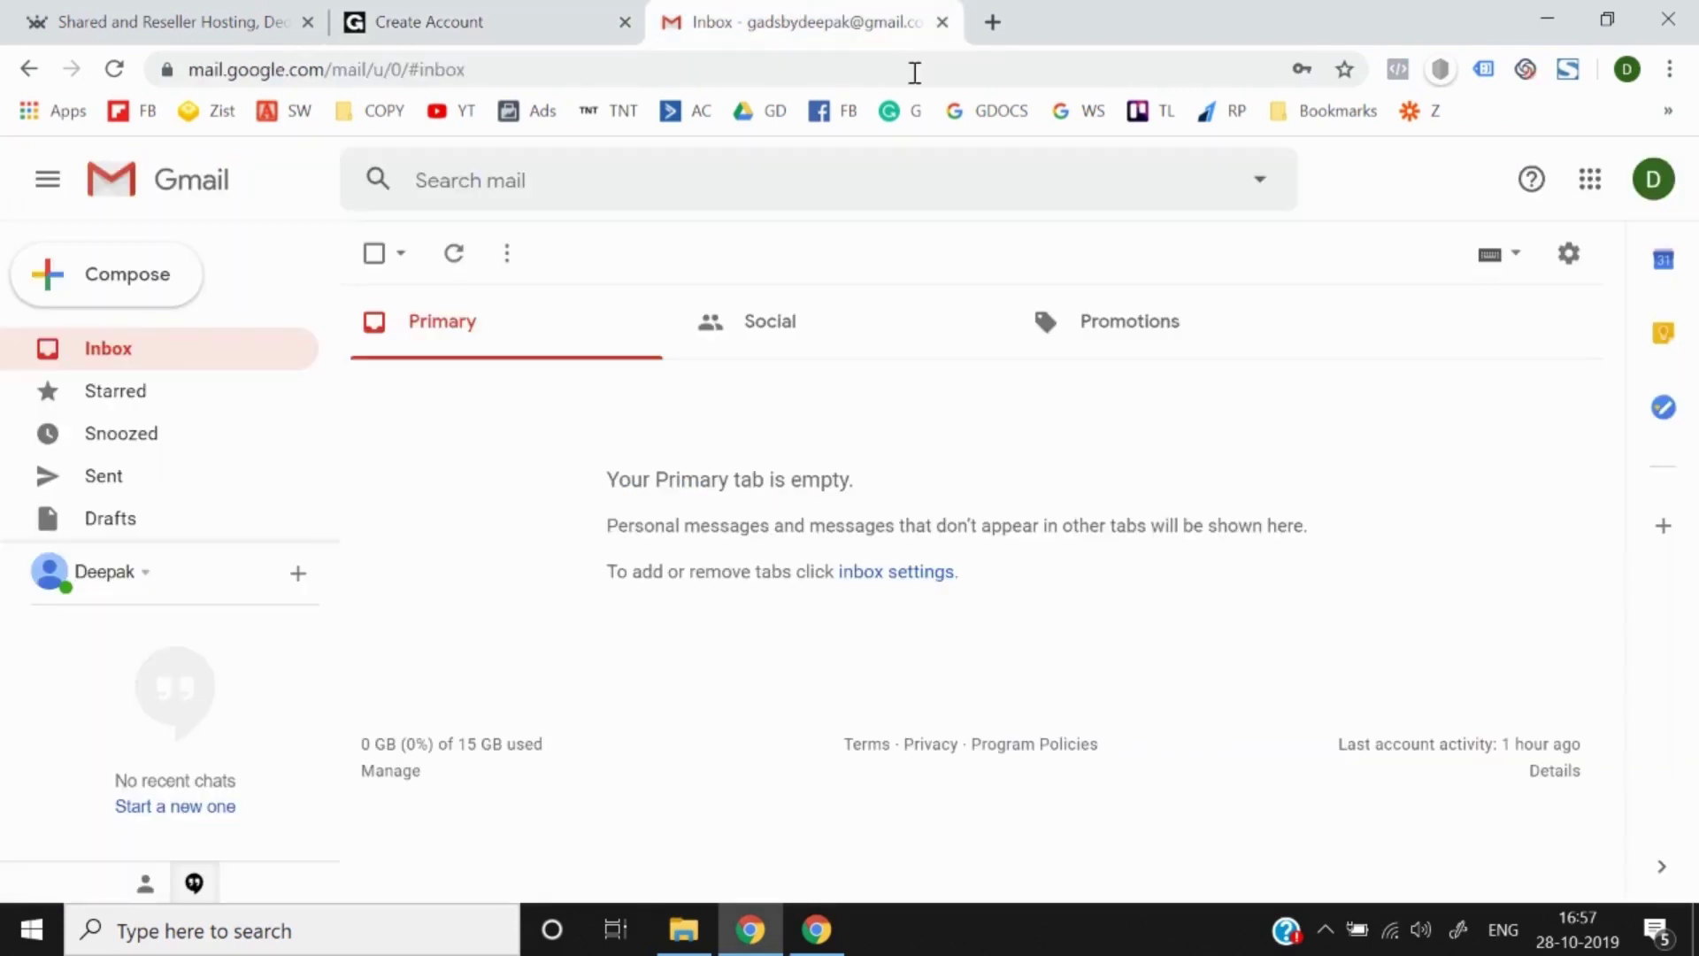
pyautogui.click(1658, 197)
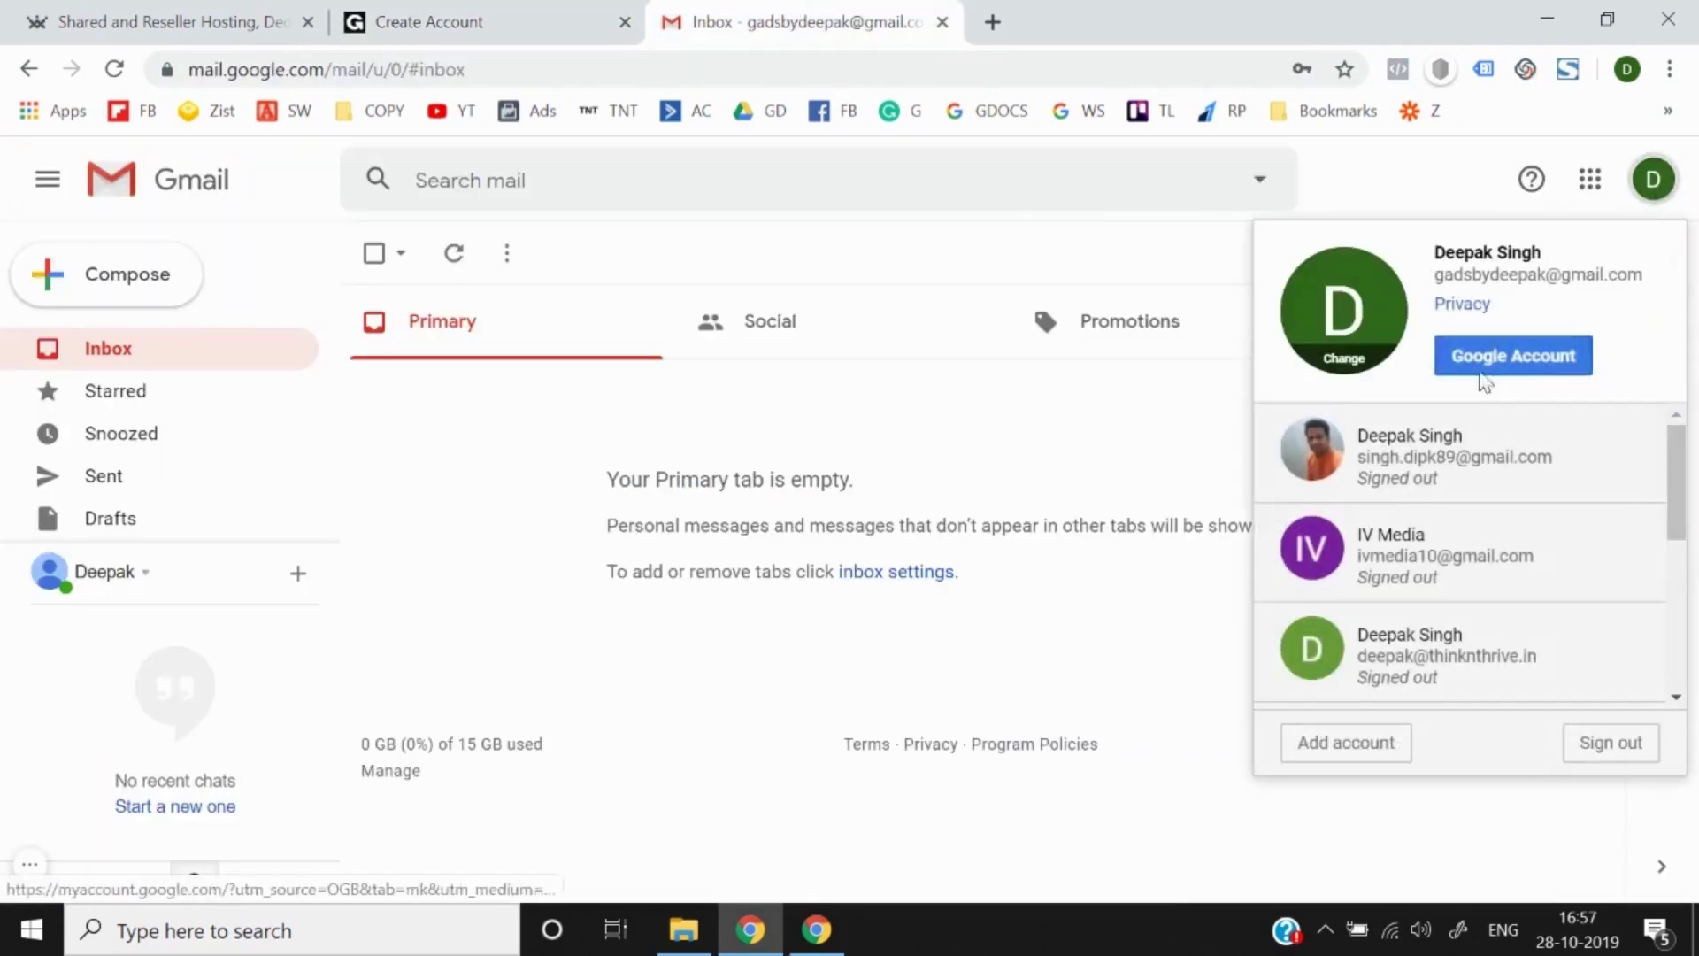
pyautogui.moveTo(1437, 276); pyautogui.dragTo(1645, 272)
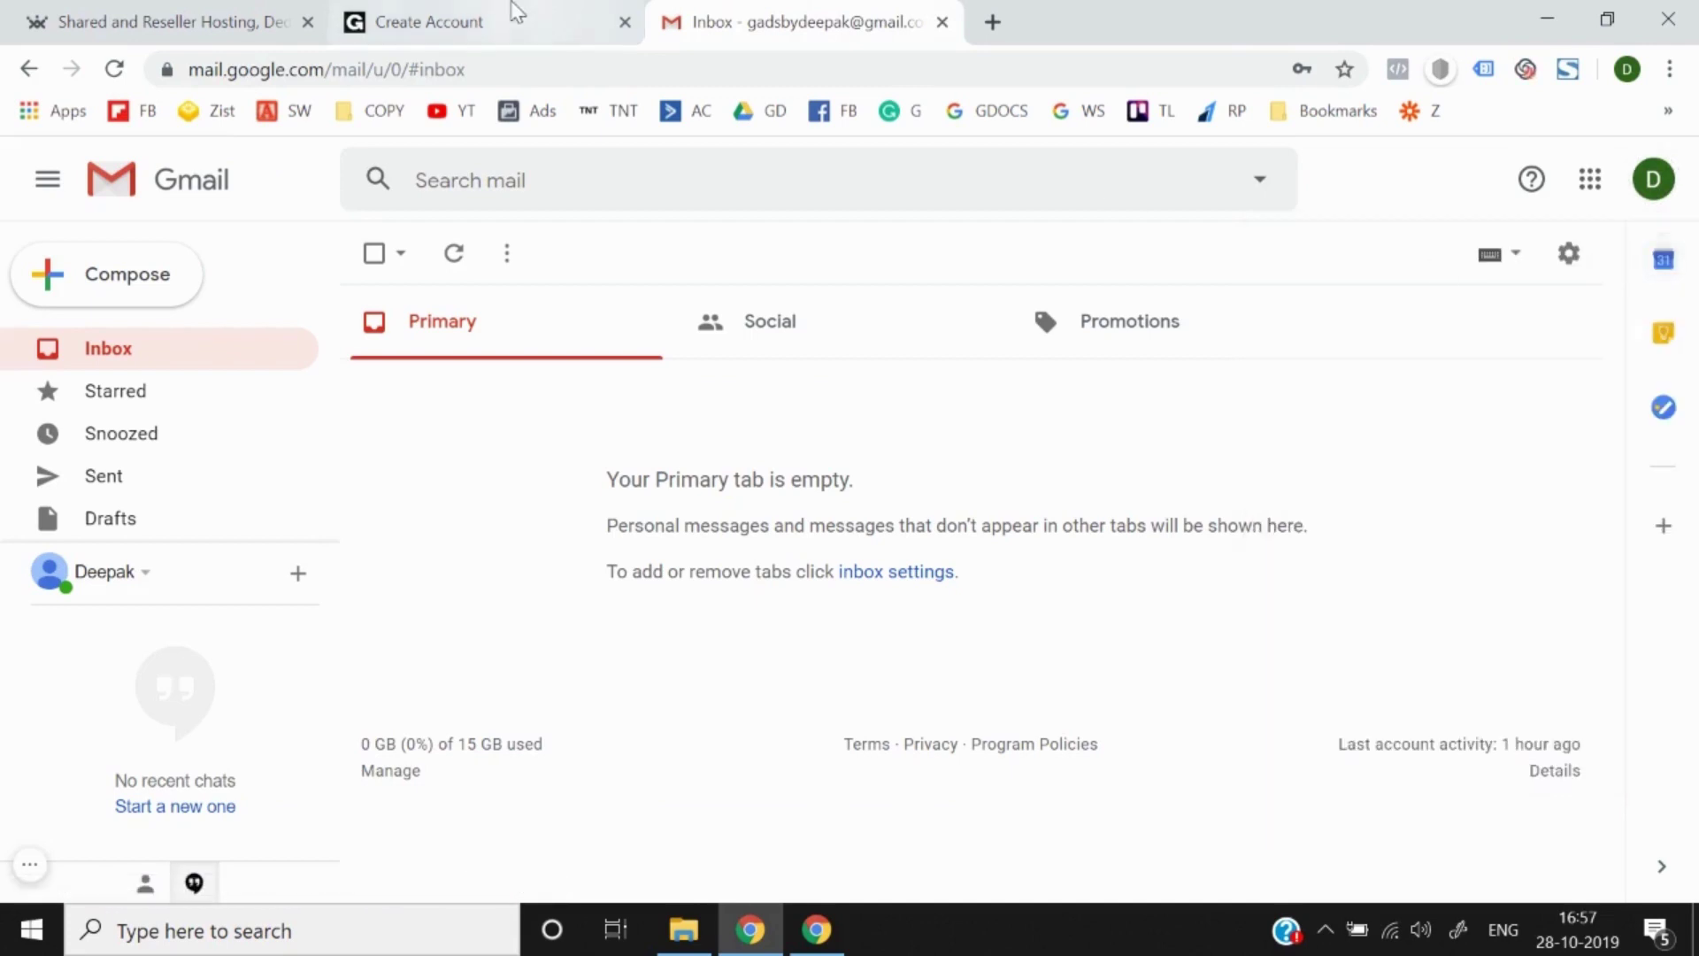
pyautogui.click(513, 12)
pyautogui.write('https://india.resellerclub.com/?a_aid=1d5658d3')
pyautogui.tripleClick(702, 620)
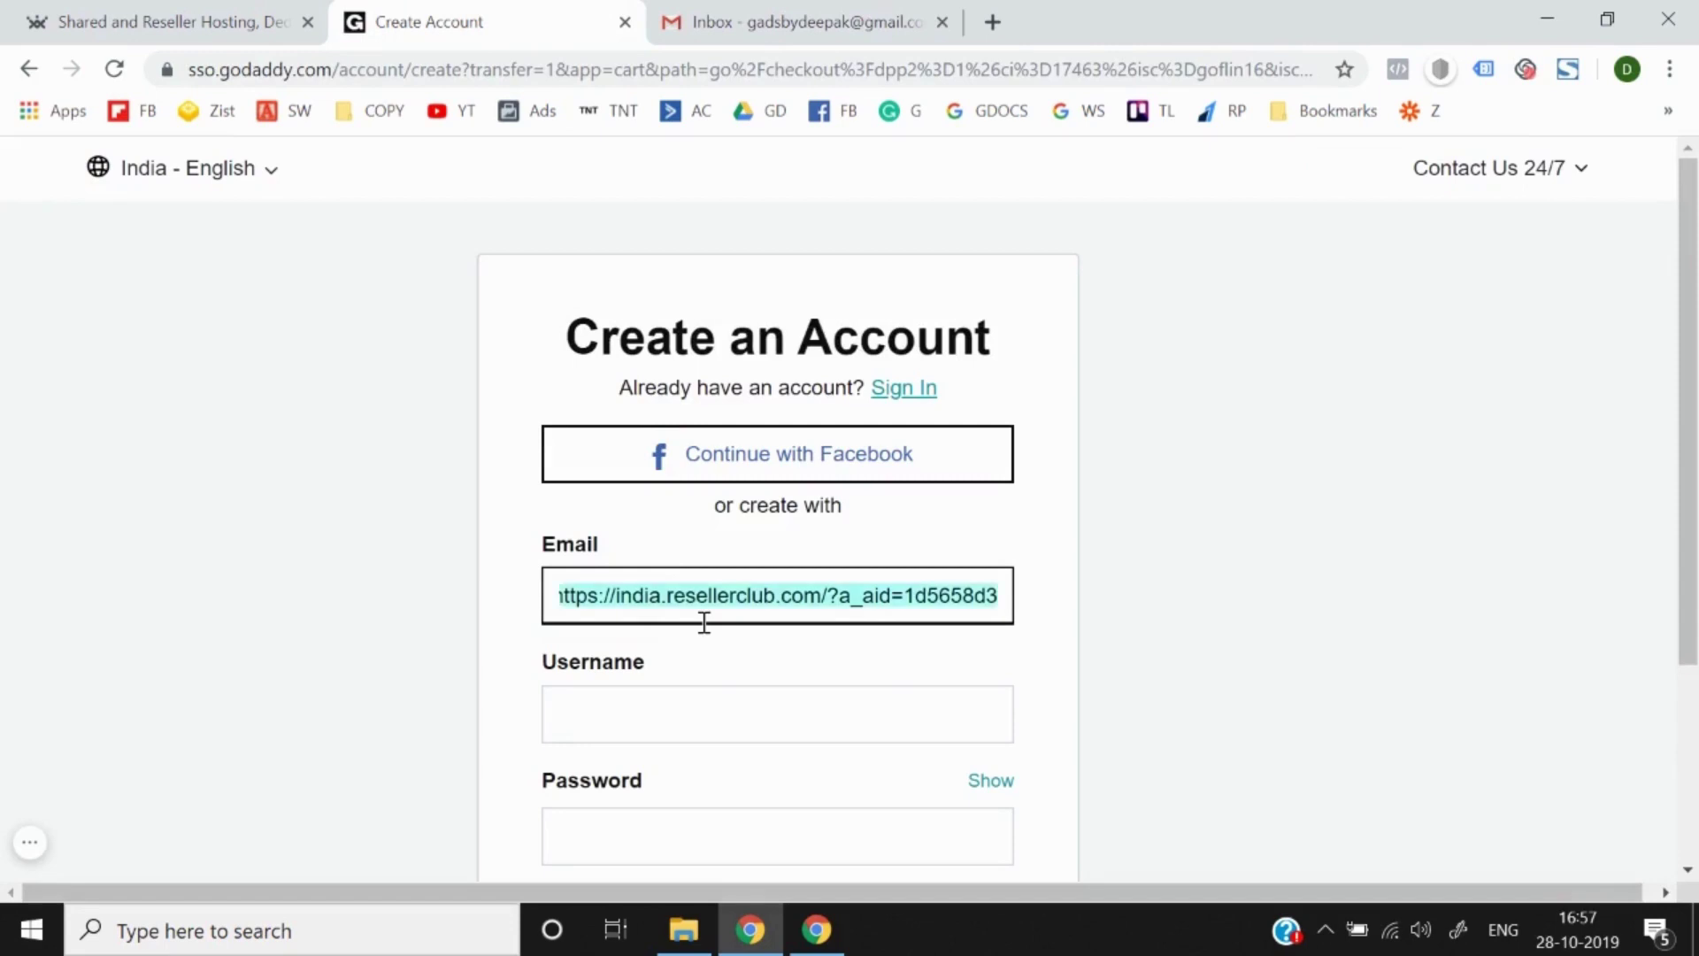
pyautogui.press('BackSpace')
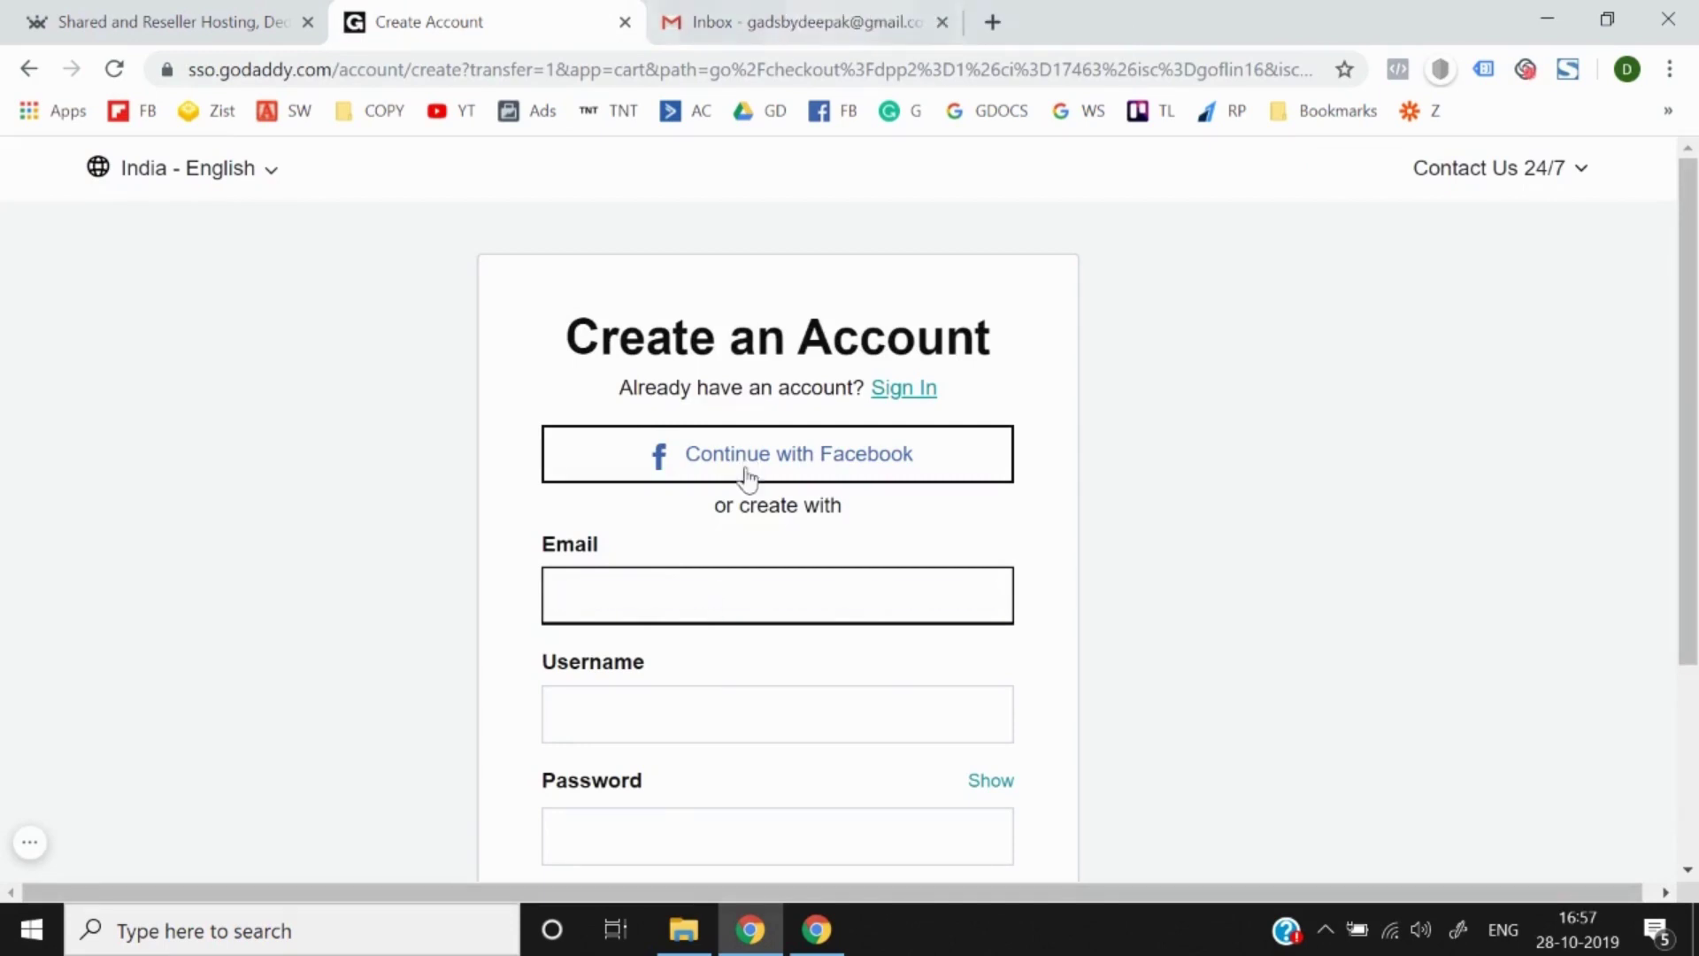
# Step: Copy the Gmail account's e-mail address with right-click Copy and focus GoDaddy's Email field
pyautogui.click(794, 21)
pyautogui.click(1654, 178)
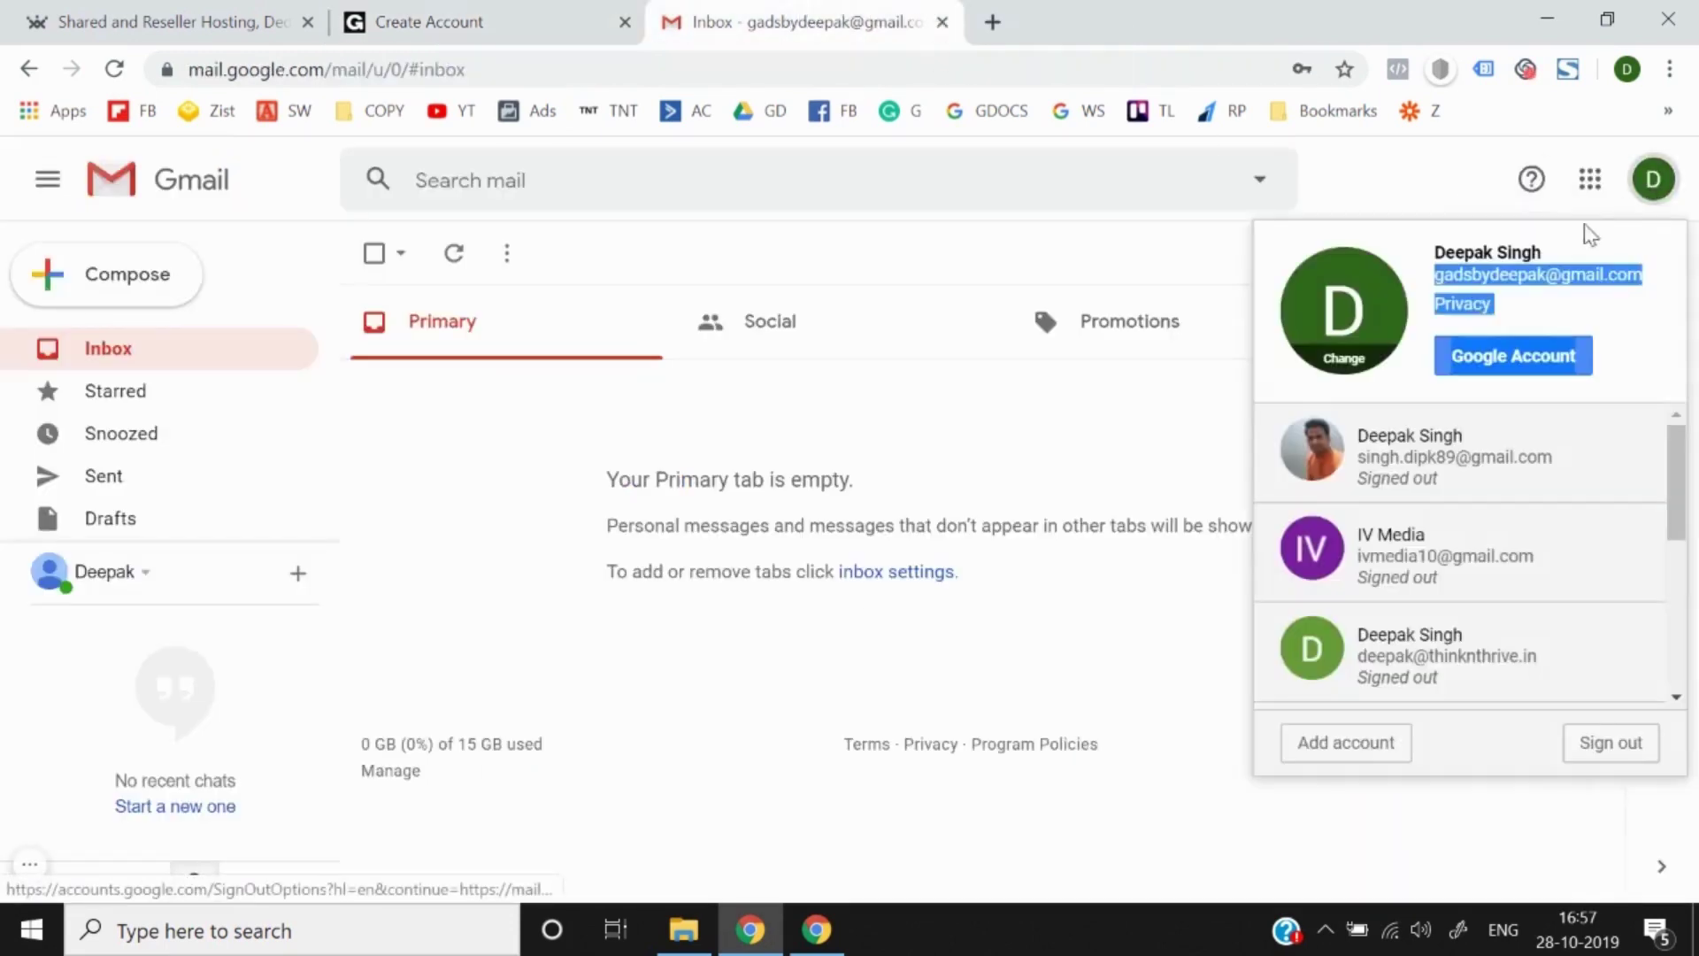
pyautogui.moveTo(1585, 236); pyautogui.dragTo(1522, 276)
pyautogui.tripleClick(1522, 277)
pyautogui.press('Escape')
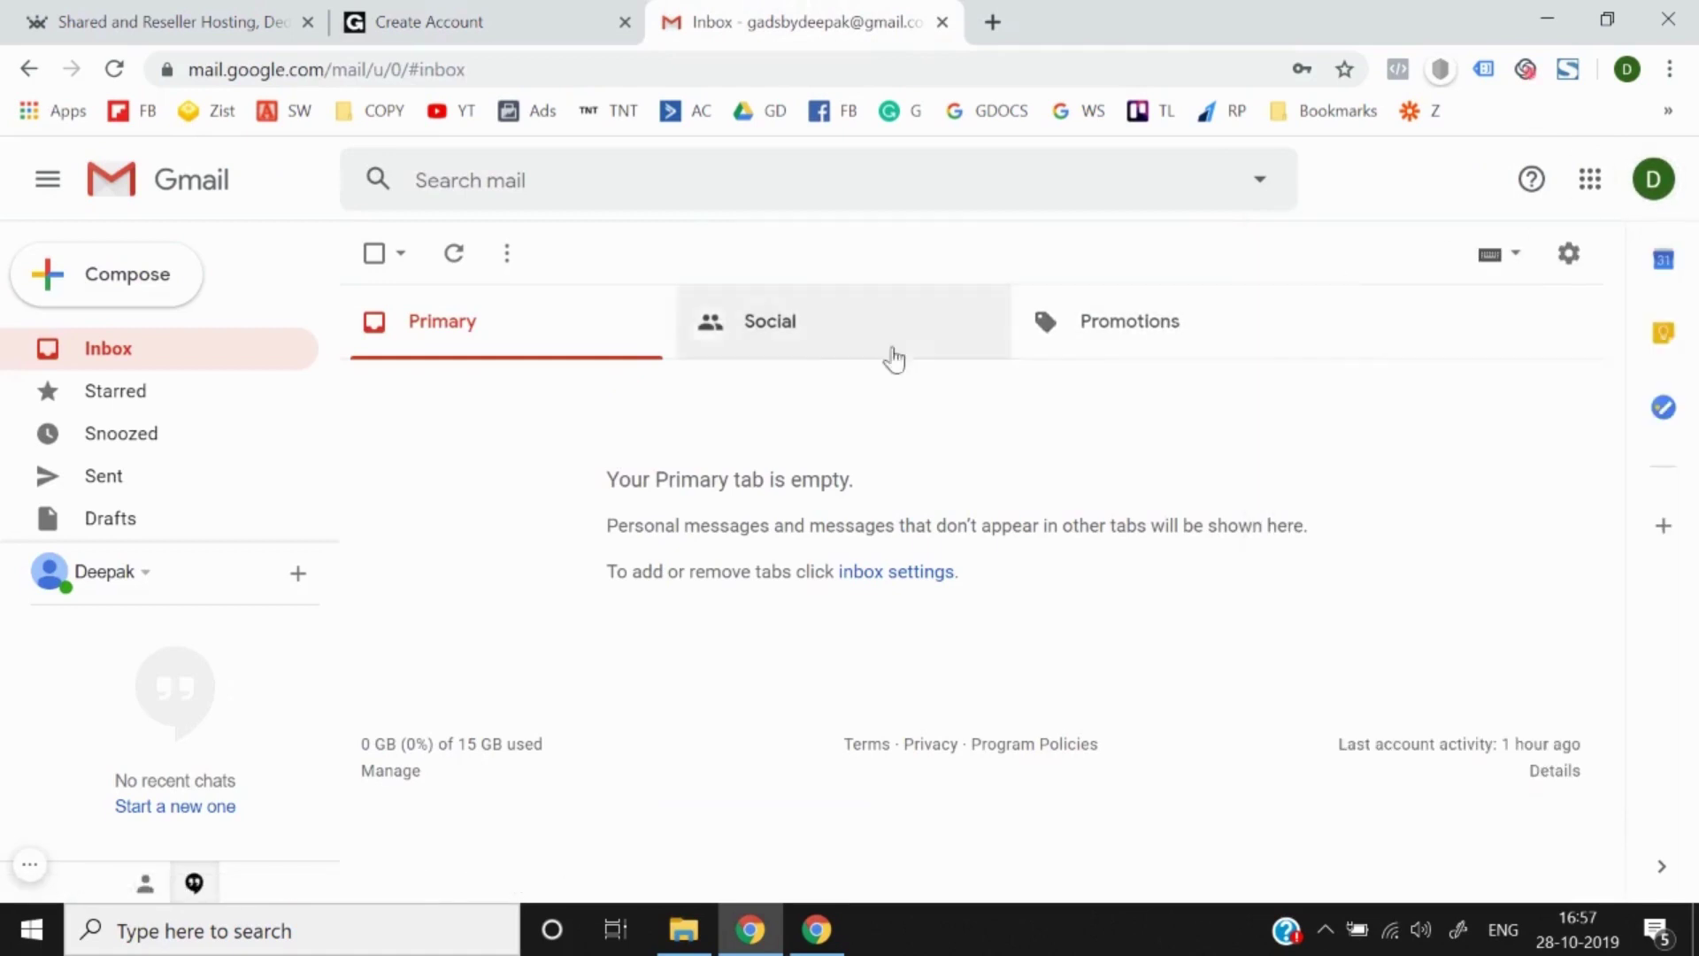
pyautogui.click(1653, 178)
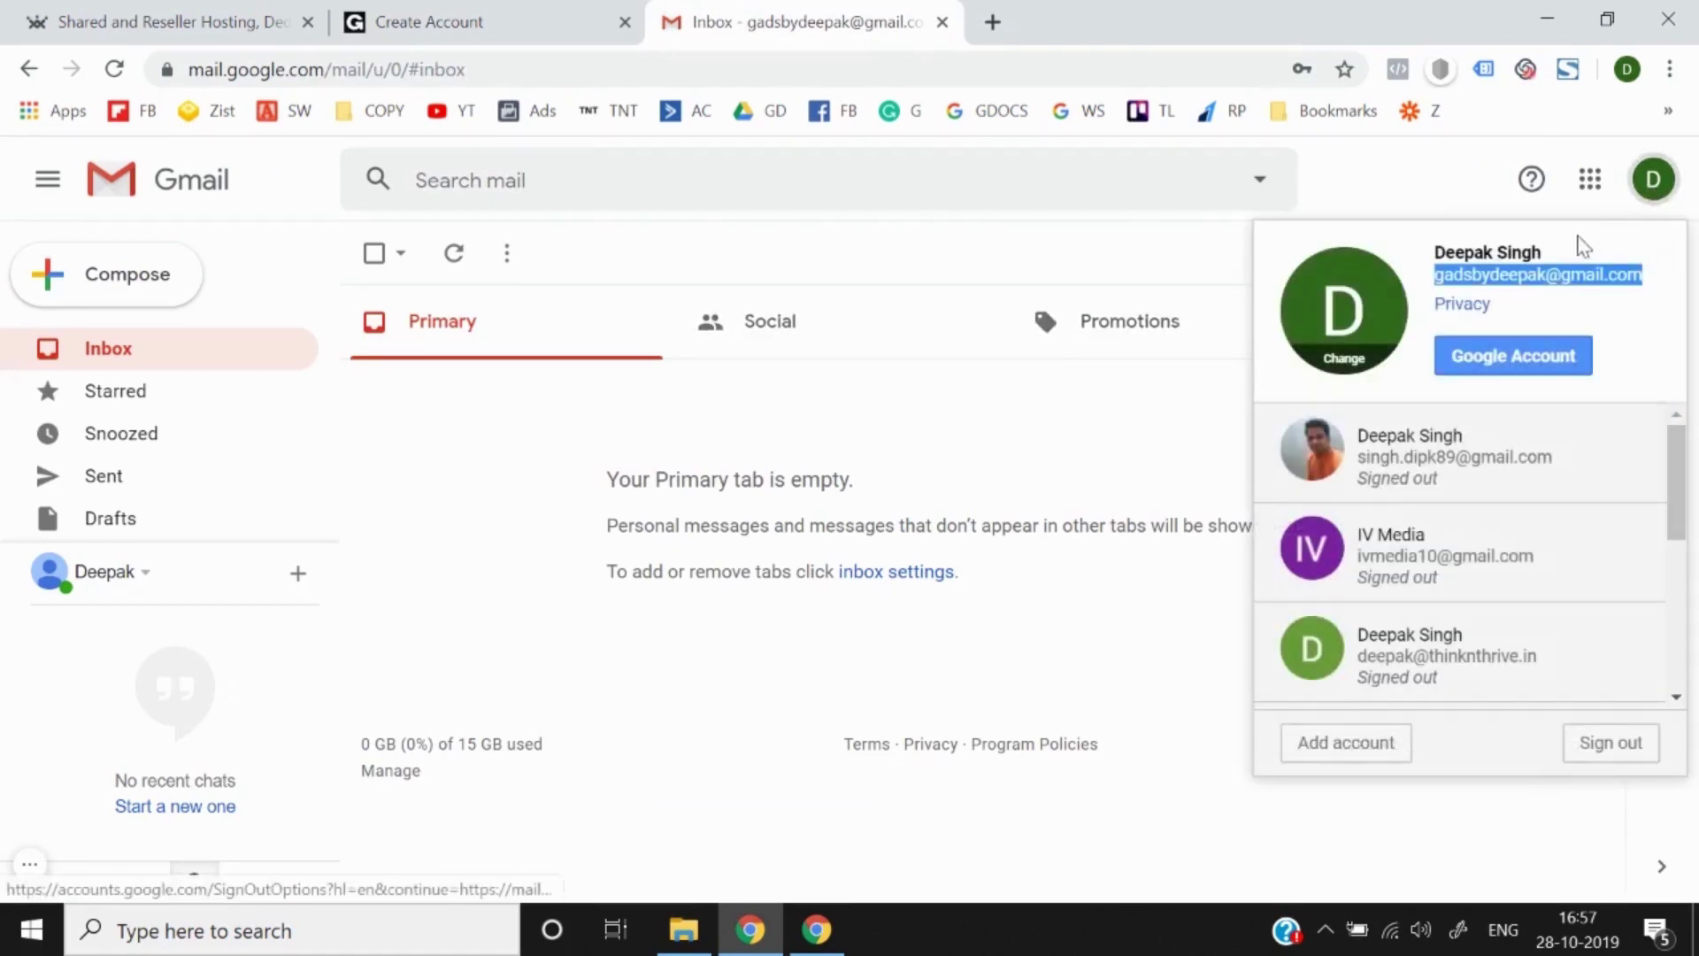
pyautogui.rightClick(1534, 278)
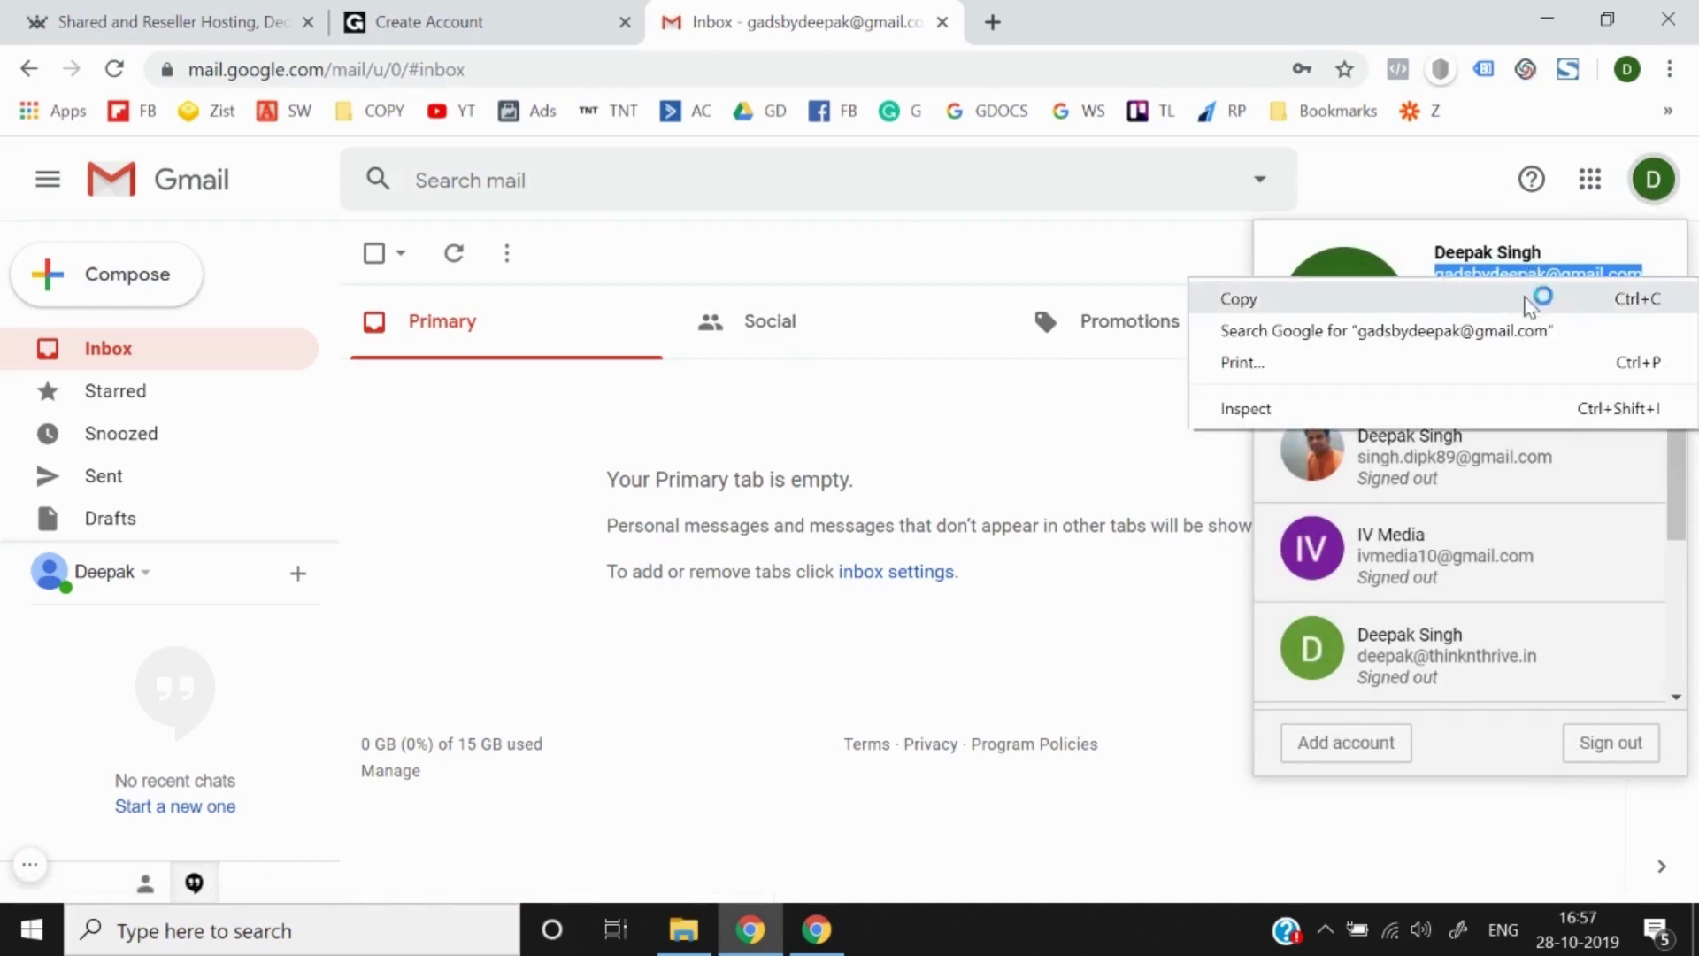
pyautogui.click(1238, 299)
pyautogui.click(470, 22)
pyautogui.click(652, 573)
# Step: Paste the Gmail address into the Email field, checking the copied text in a new tab
pyautogui.hotkey('ctrl', 'v')
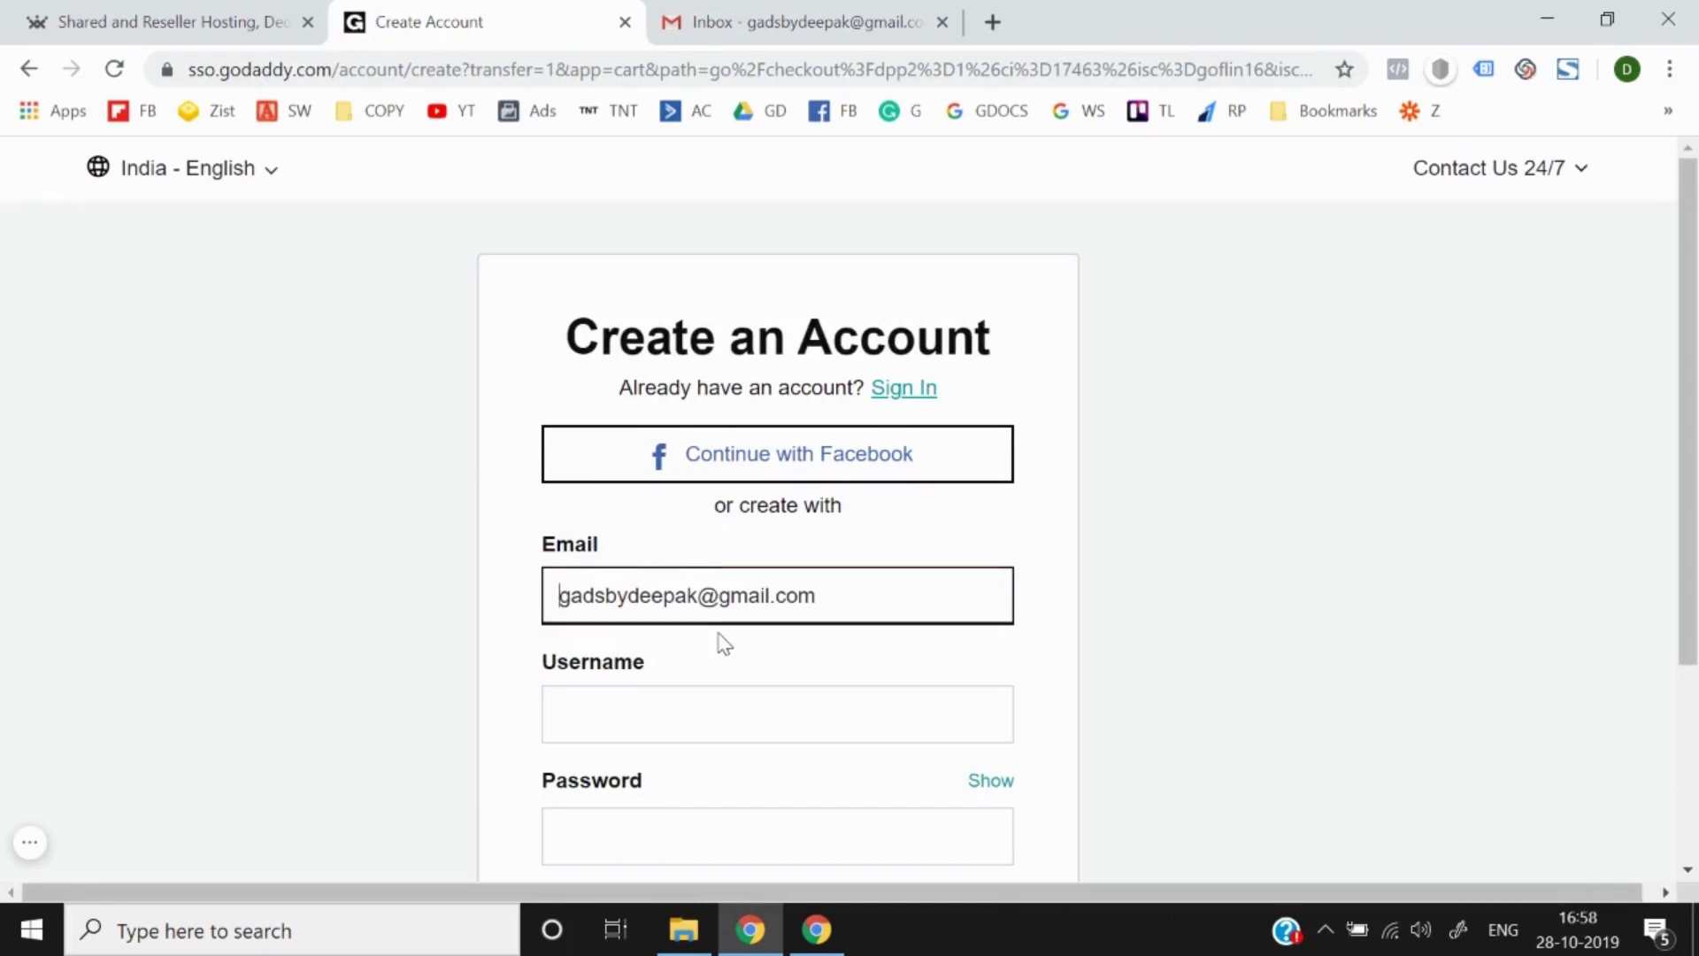
pyautogui.hotkey('ctrl', 'a')
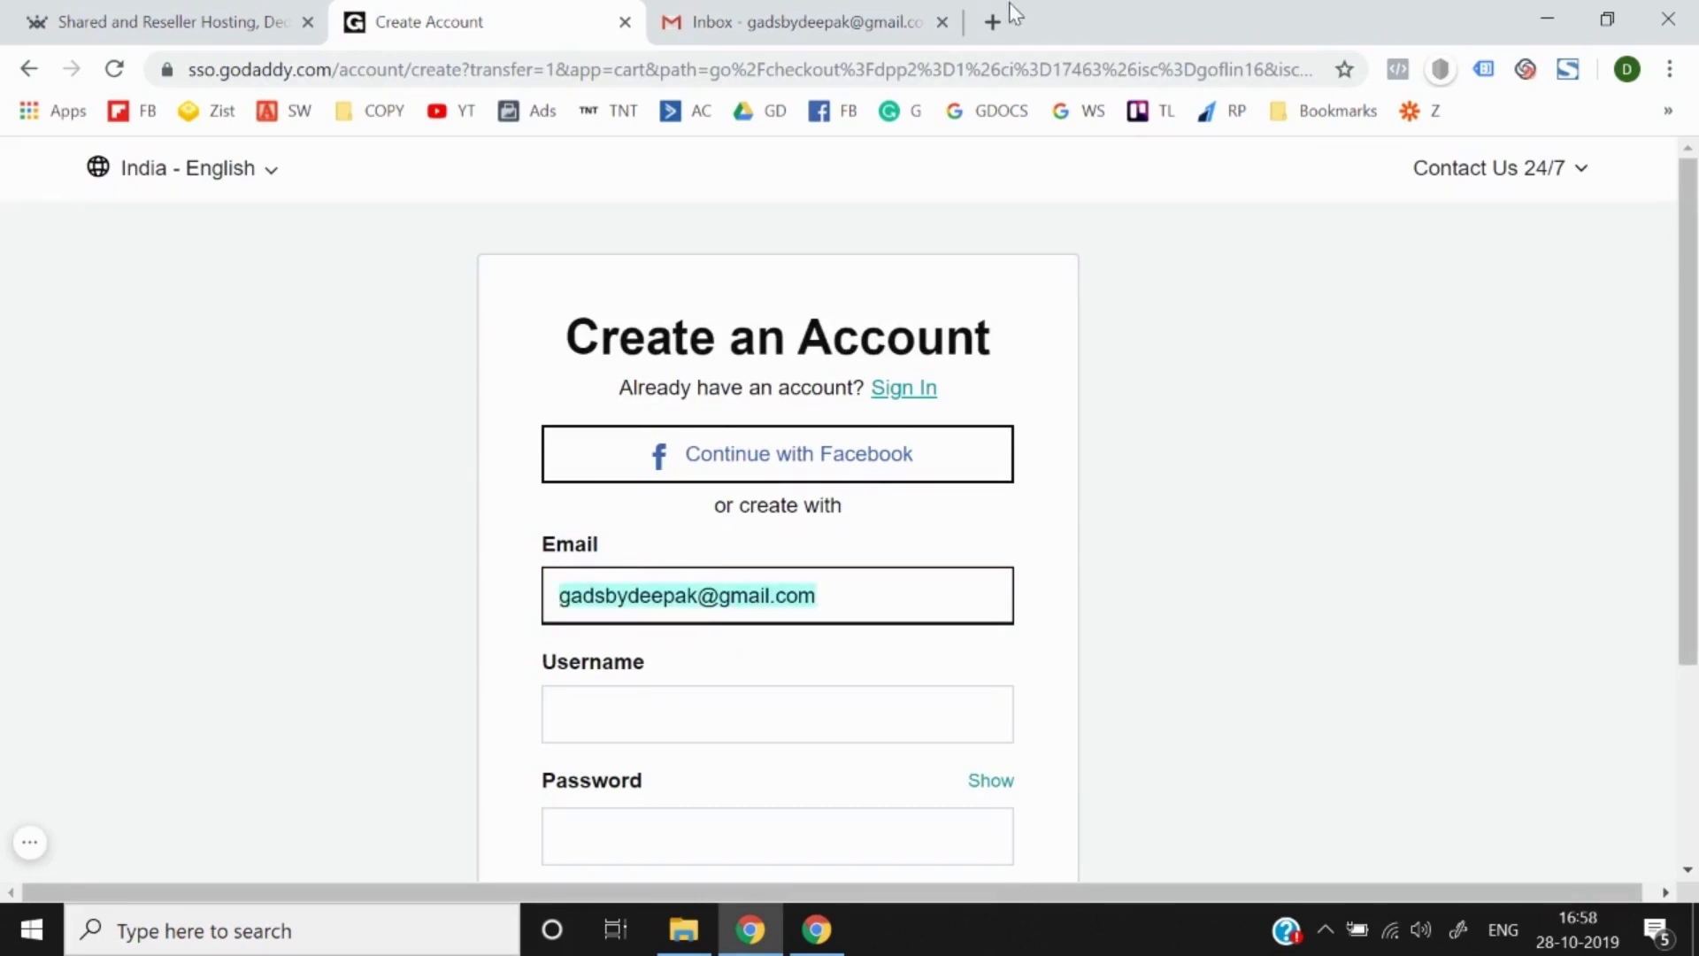
pyautogui.click(992, 22)
pyautogui.hotkey('ctrl', 'v')
pyautogui.click(409, 16)
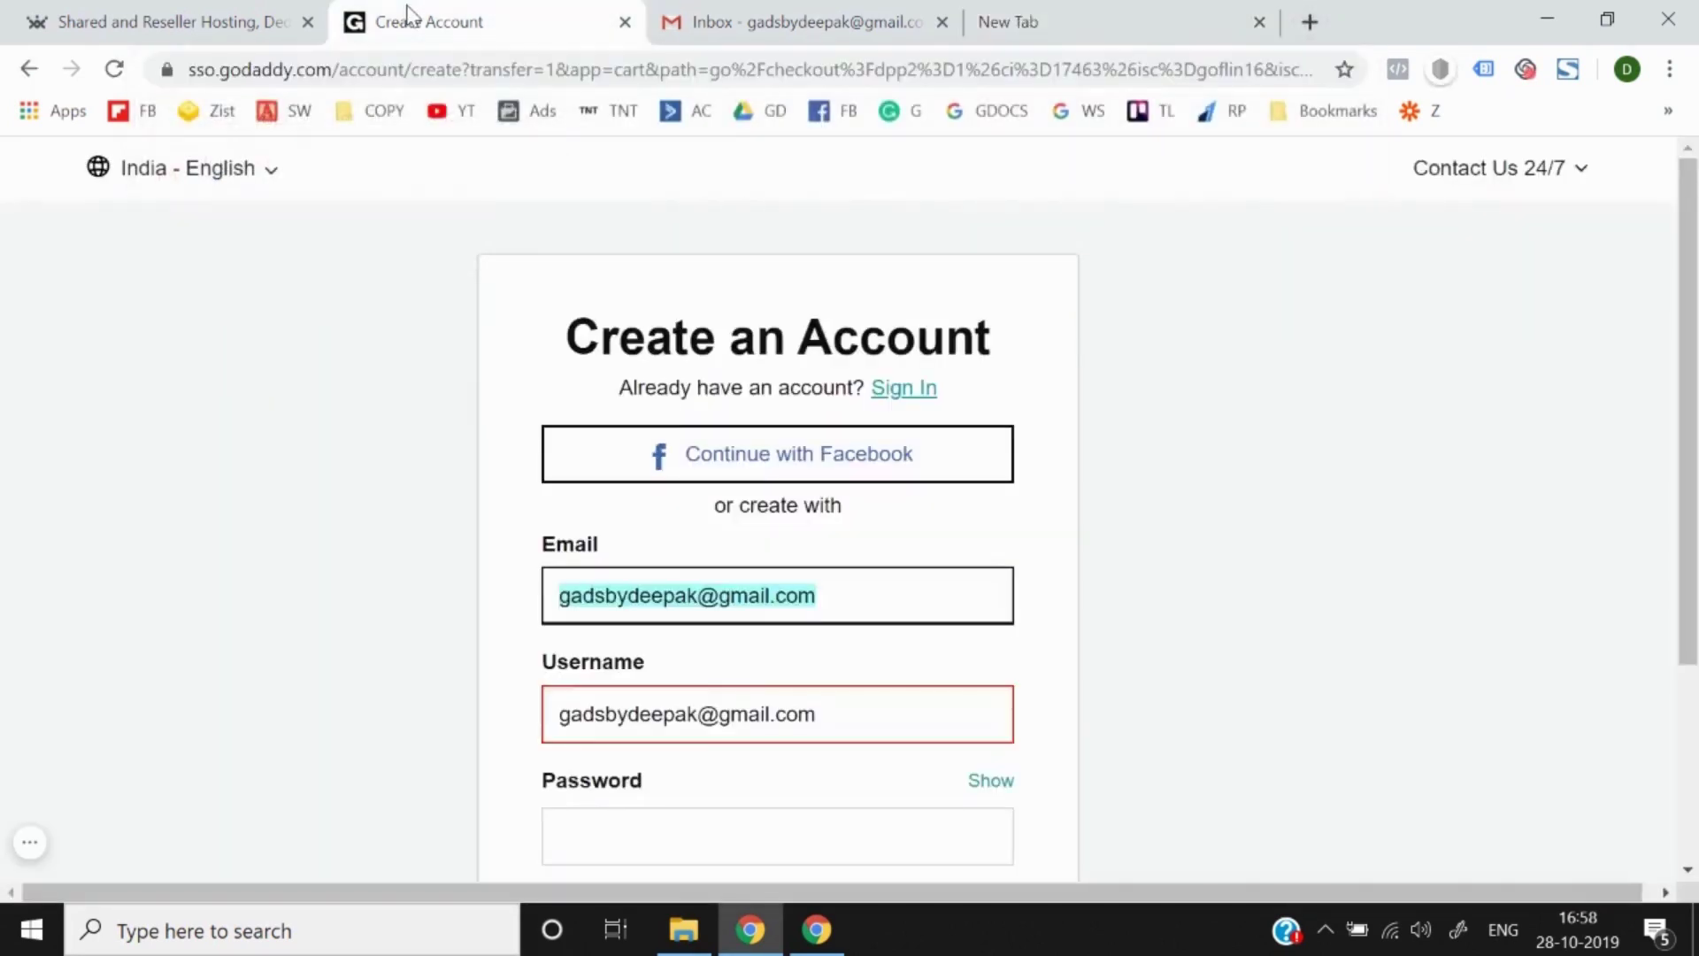
pyautogui.scroll(-2, 567, 726)
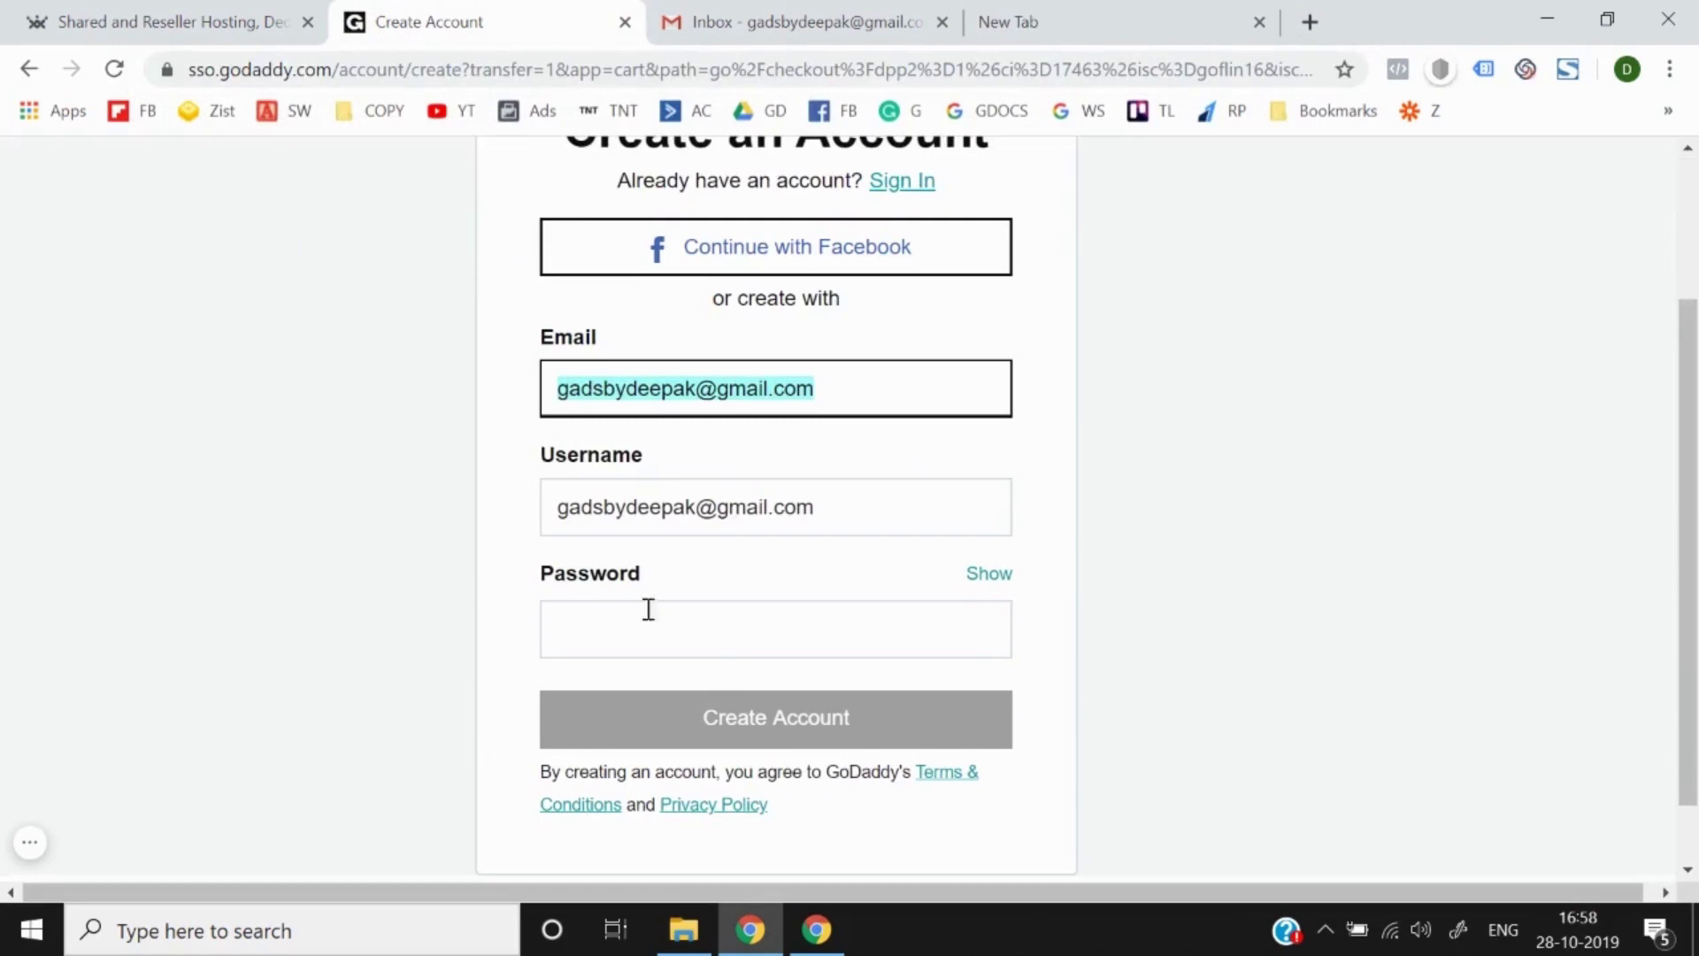
# Step: Enter an account password and create the GoDaddy account
pyautogui.click(686, 652)
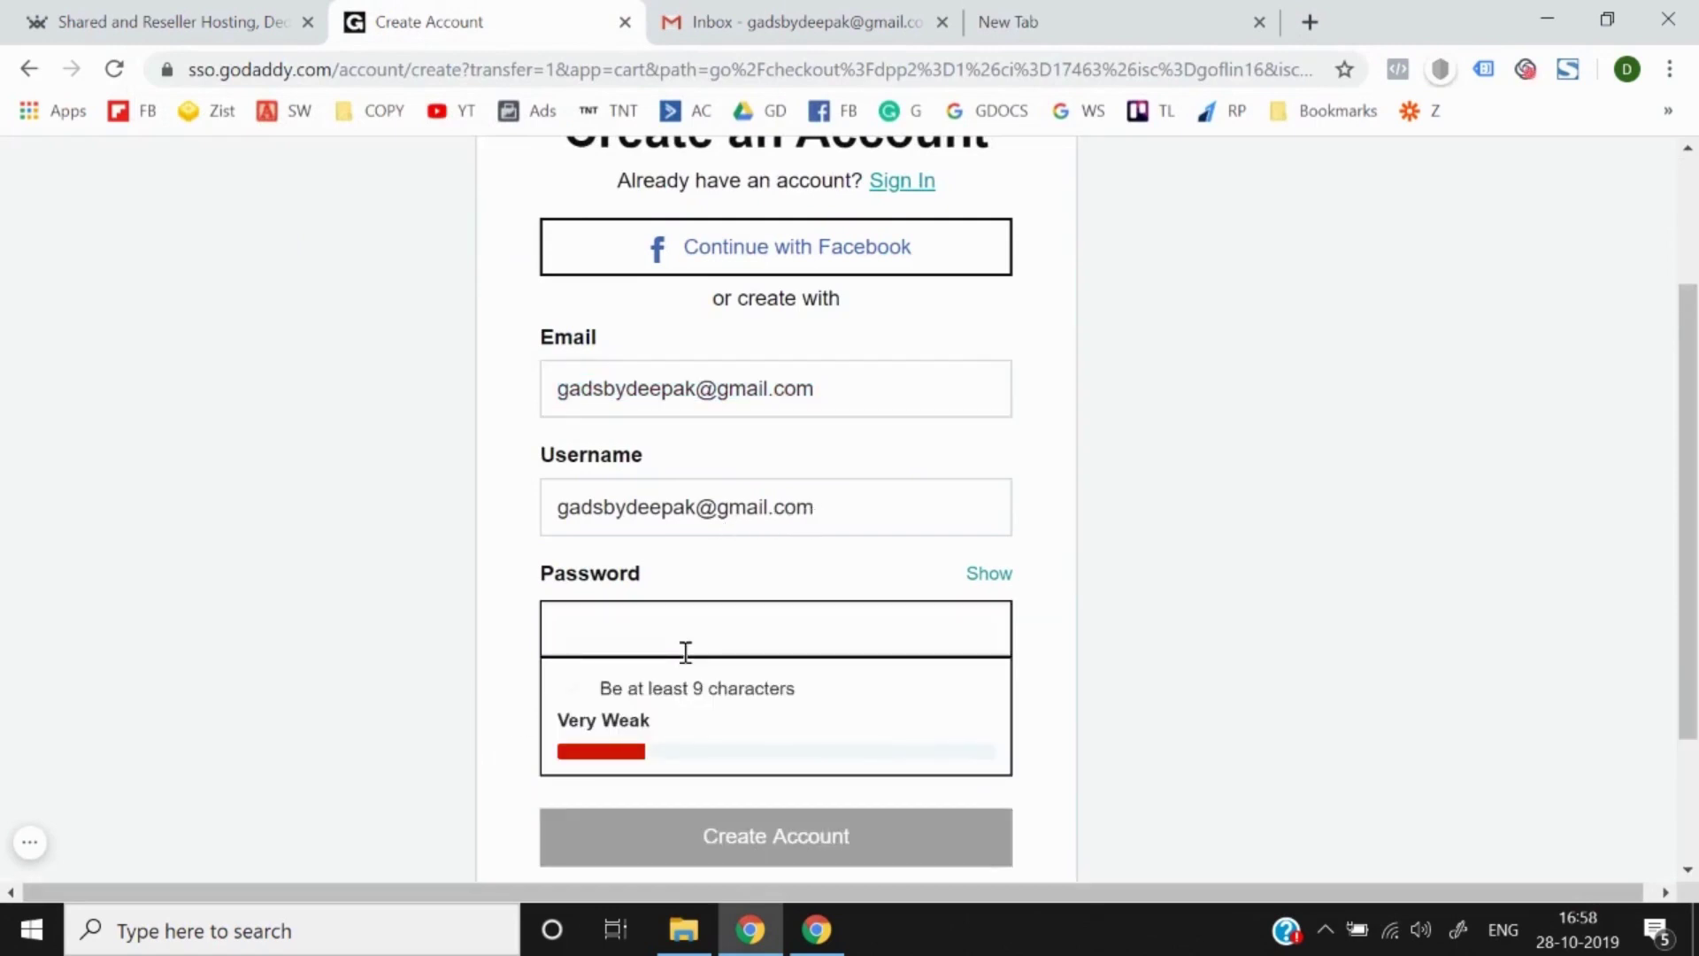
pyautogui.write('a1')
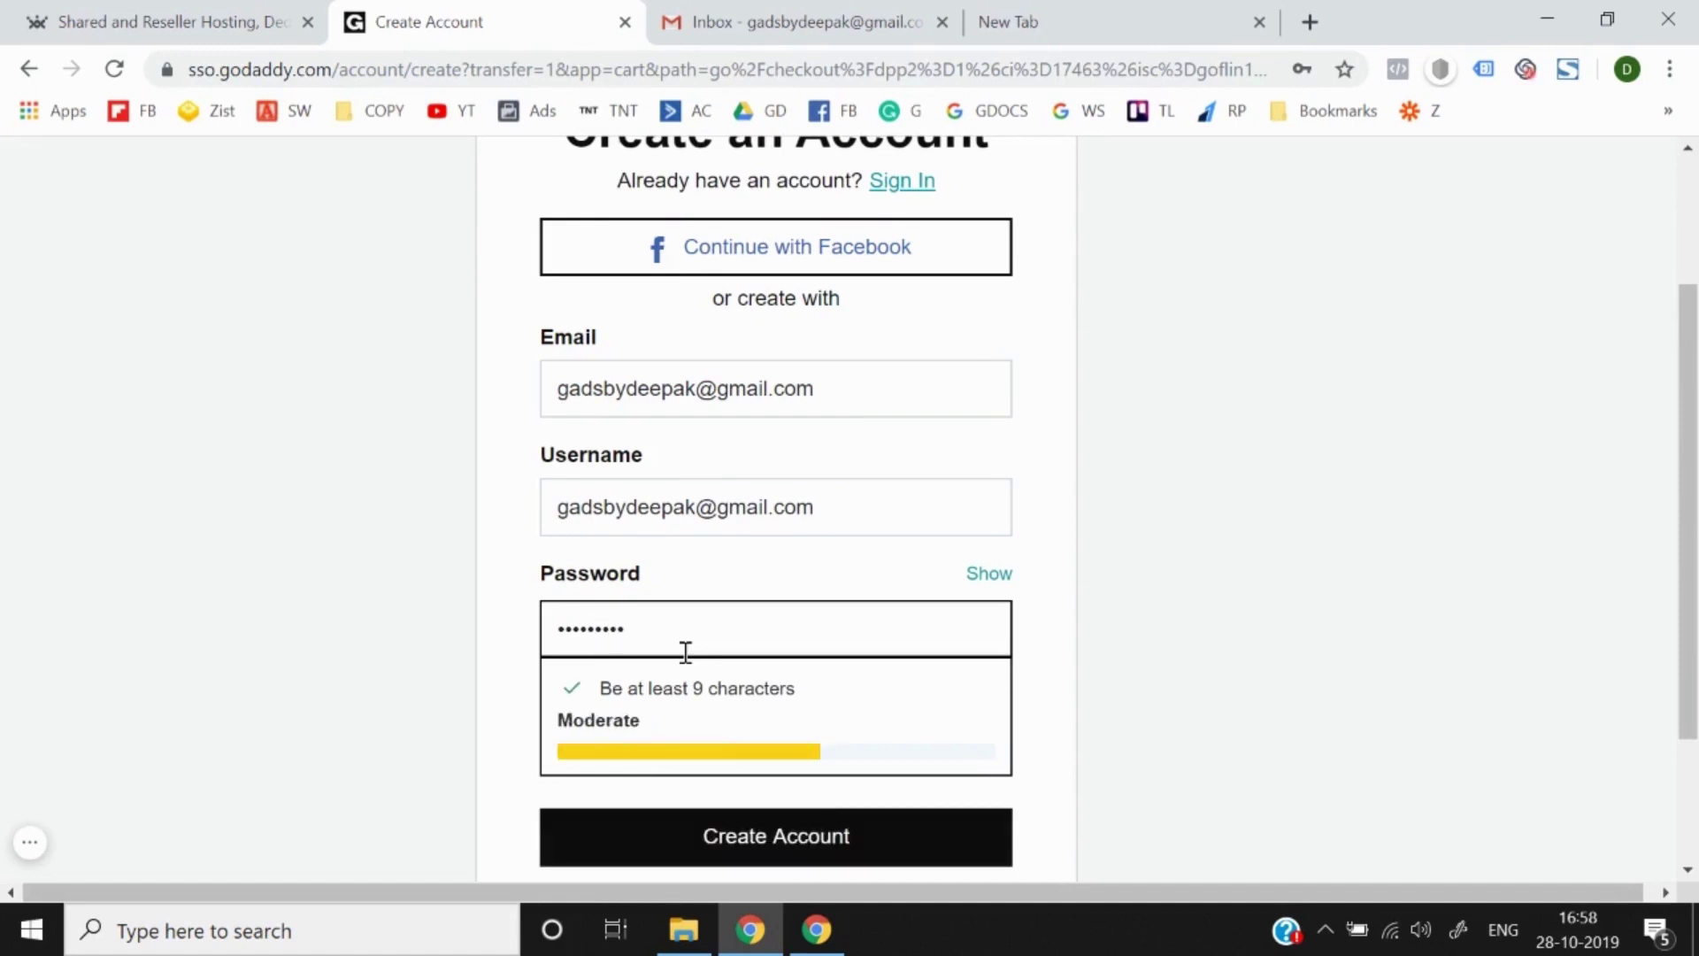
pyautogui.click(463, 698)
pyautogui.scroll(-2, 501, 684)
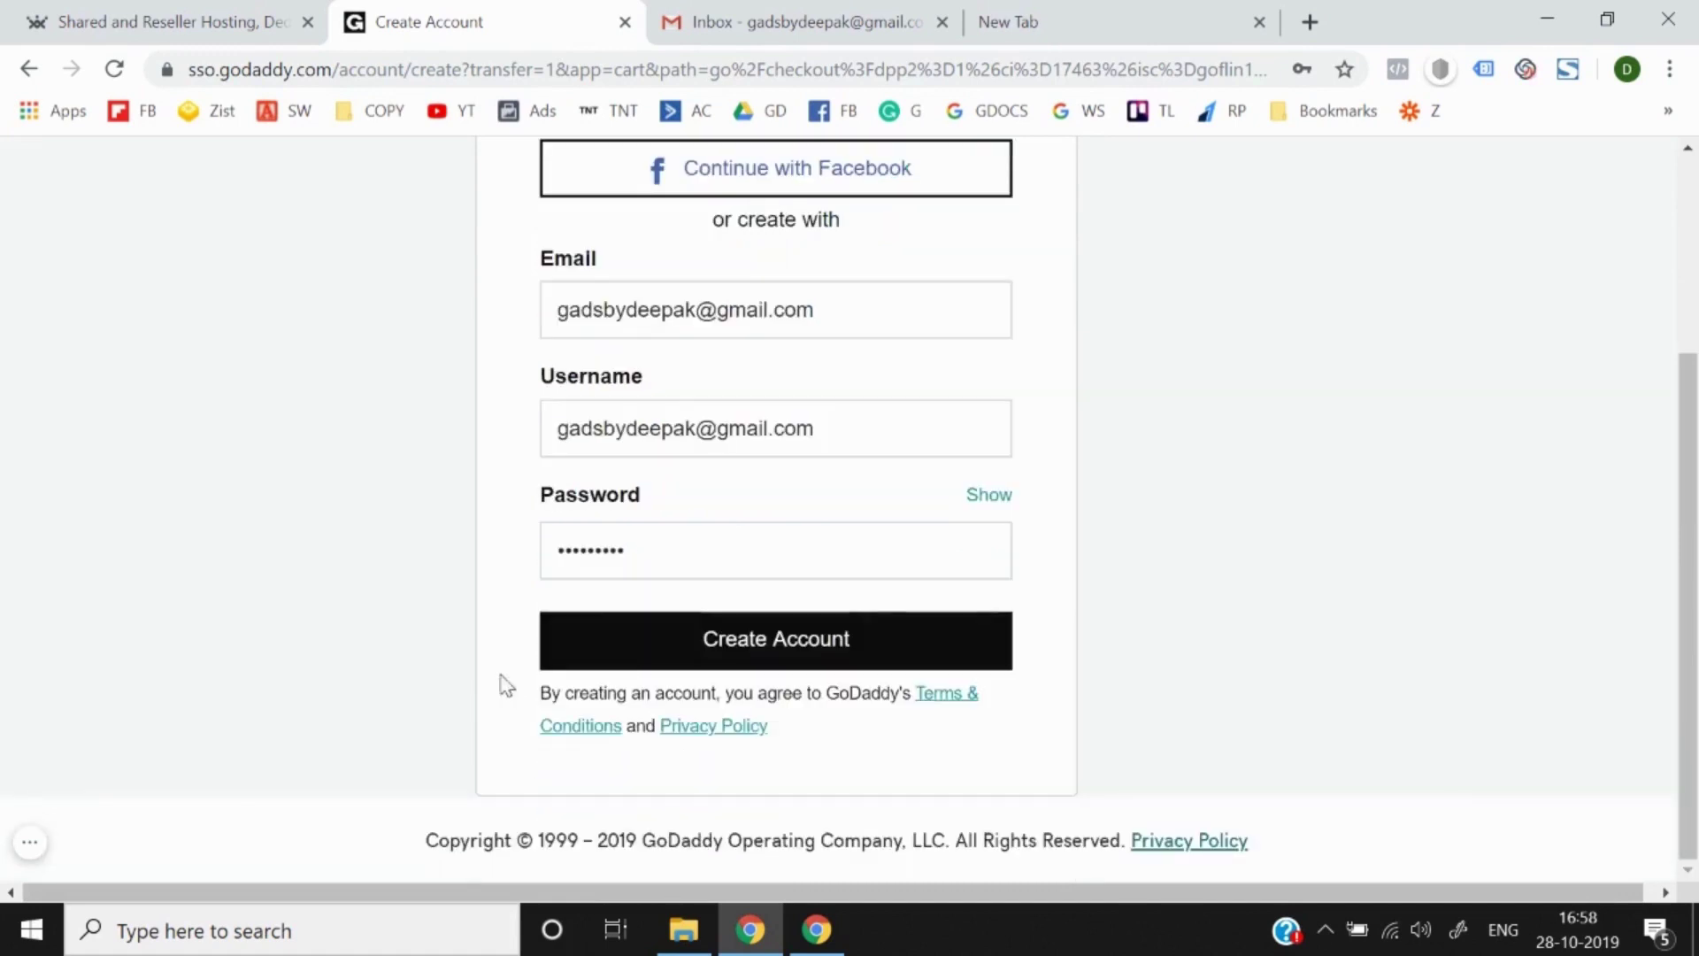
pyautogui.click(635, 653)
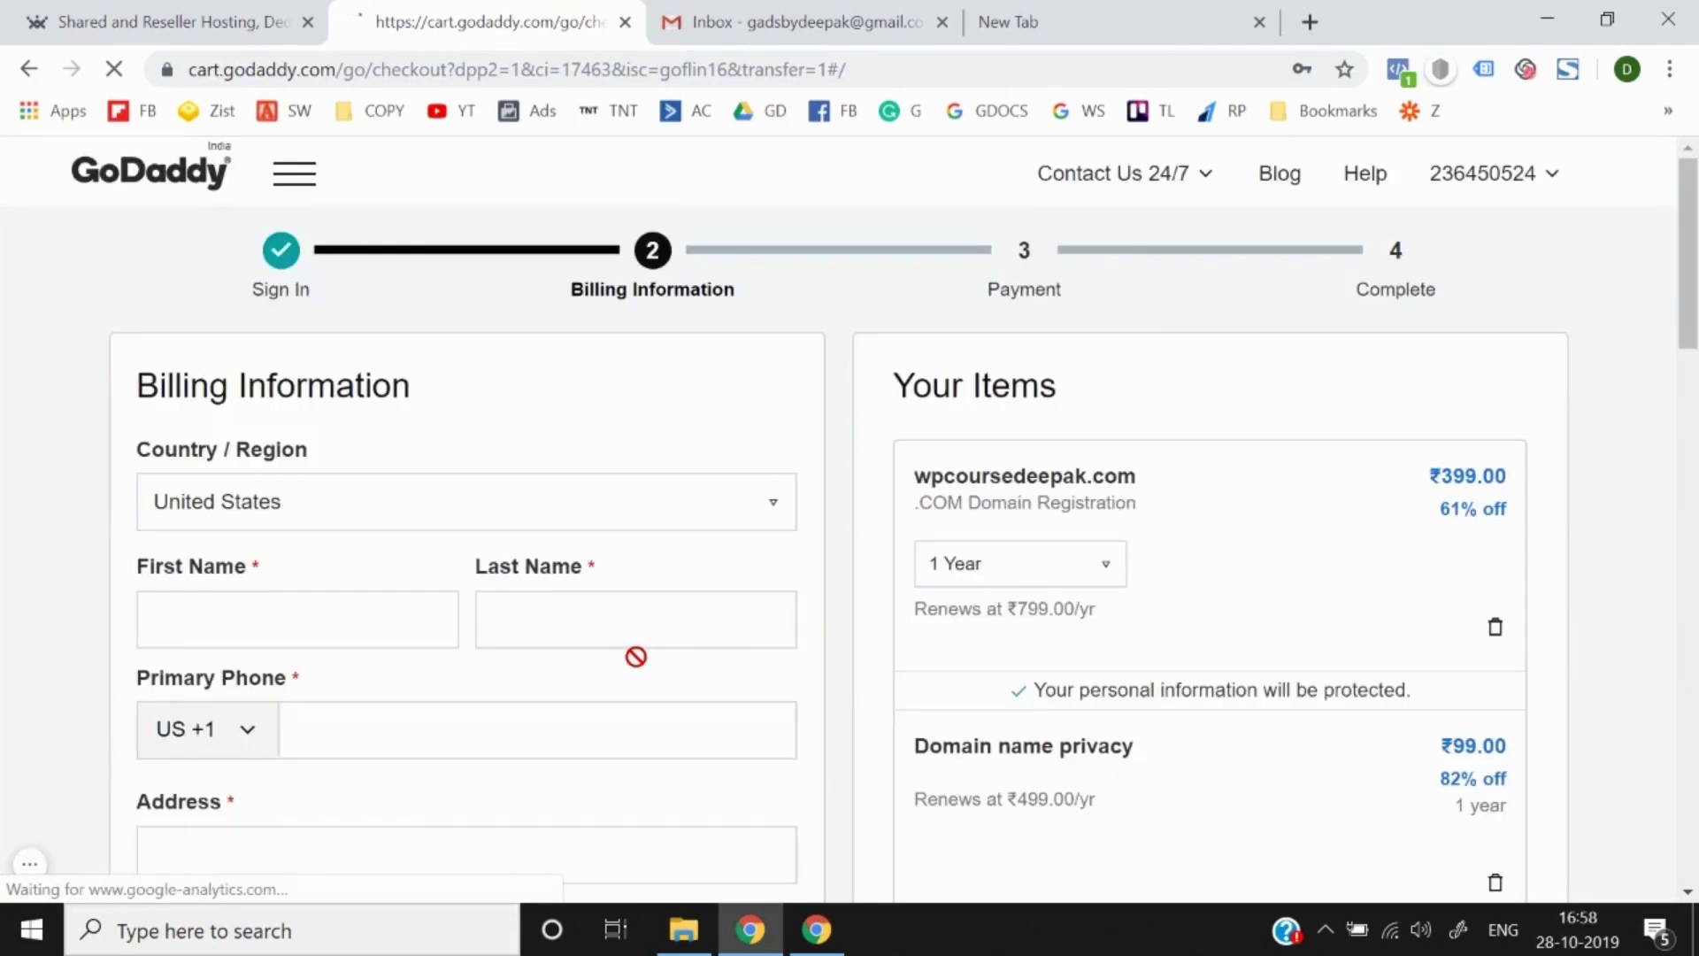
# Step: Pick India from the billing Country / Region list, changing the phone code to IN +91
pyautogui.scroll(-1, 636, 655)
pyautogui.scroll(-3, 476, 487)
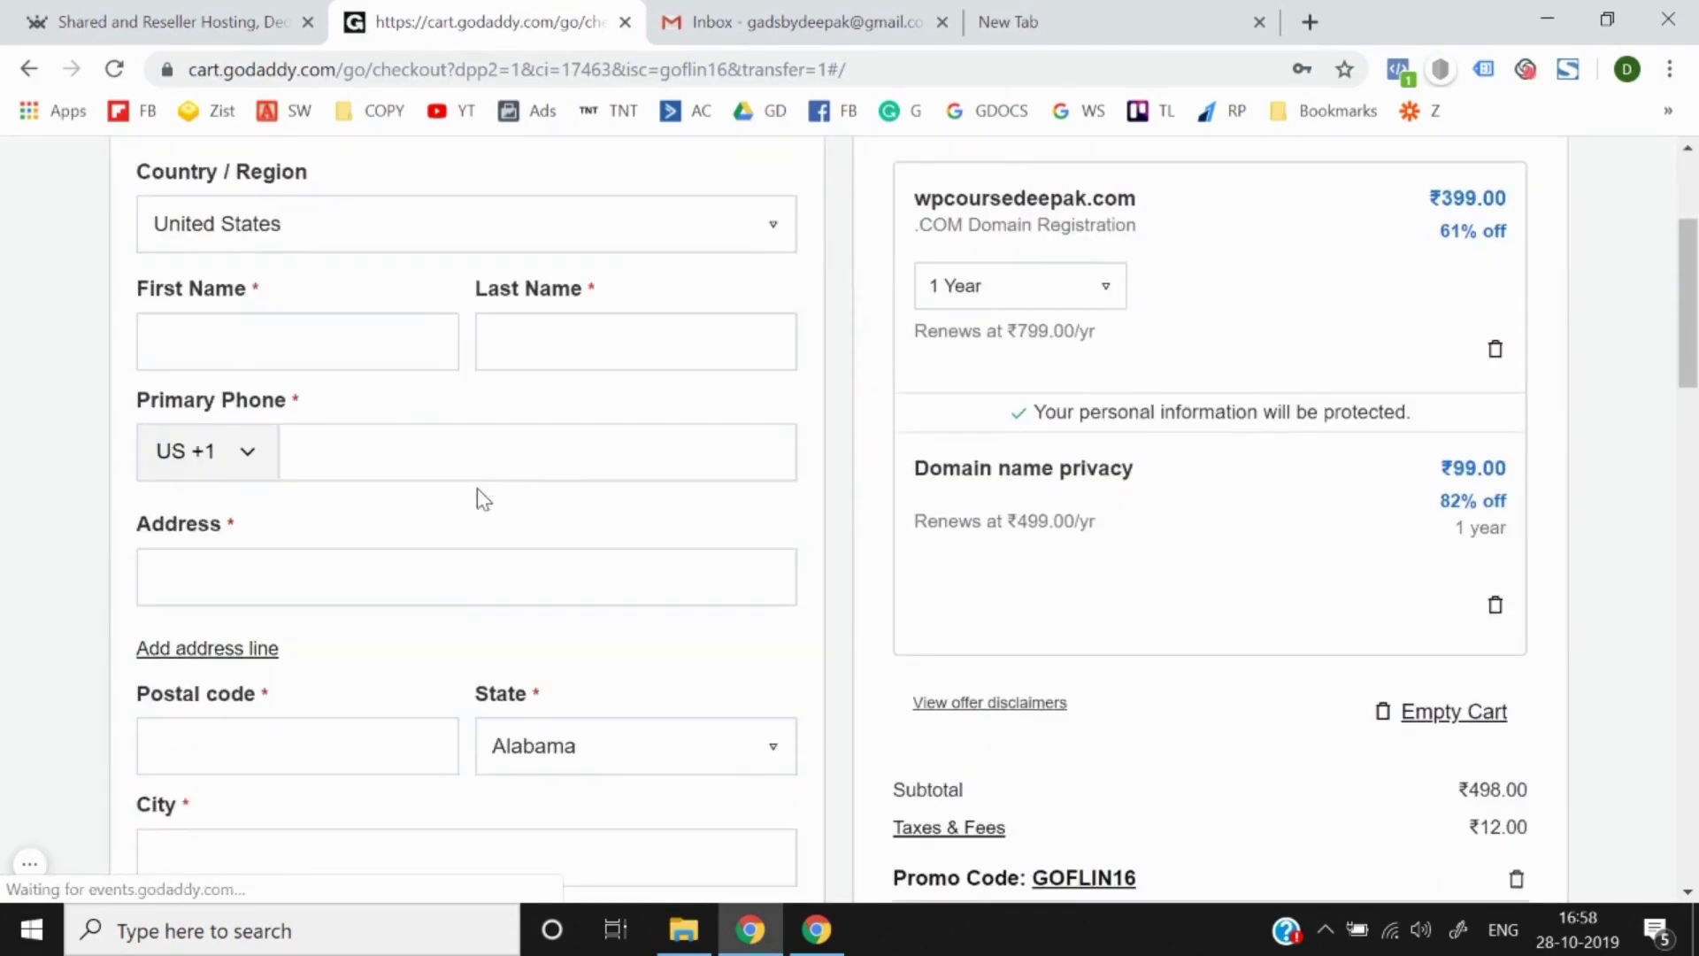
pyautogui.scroll(3, 476, 487)
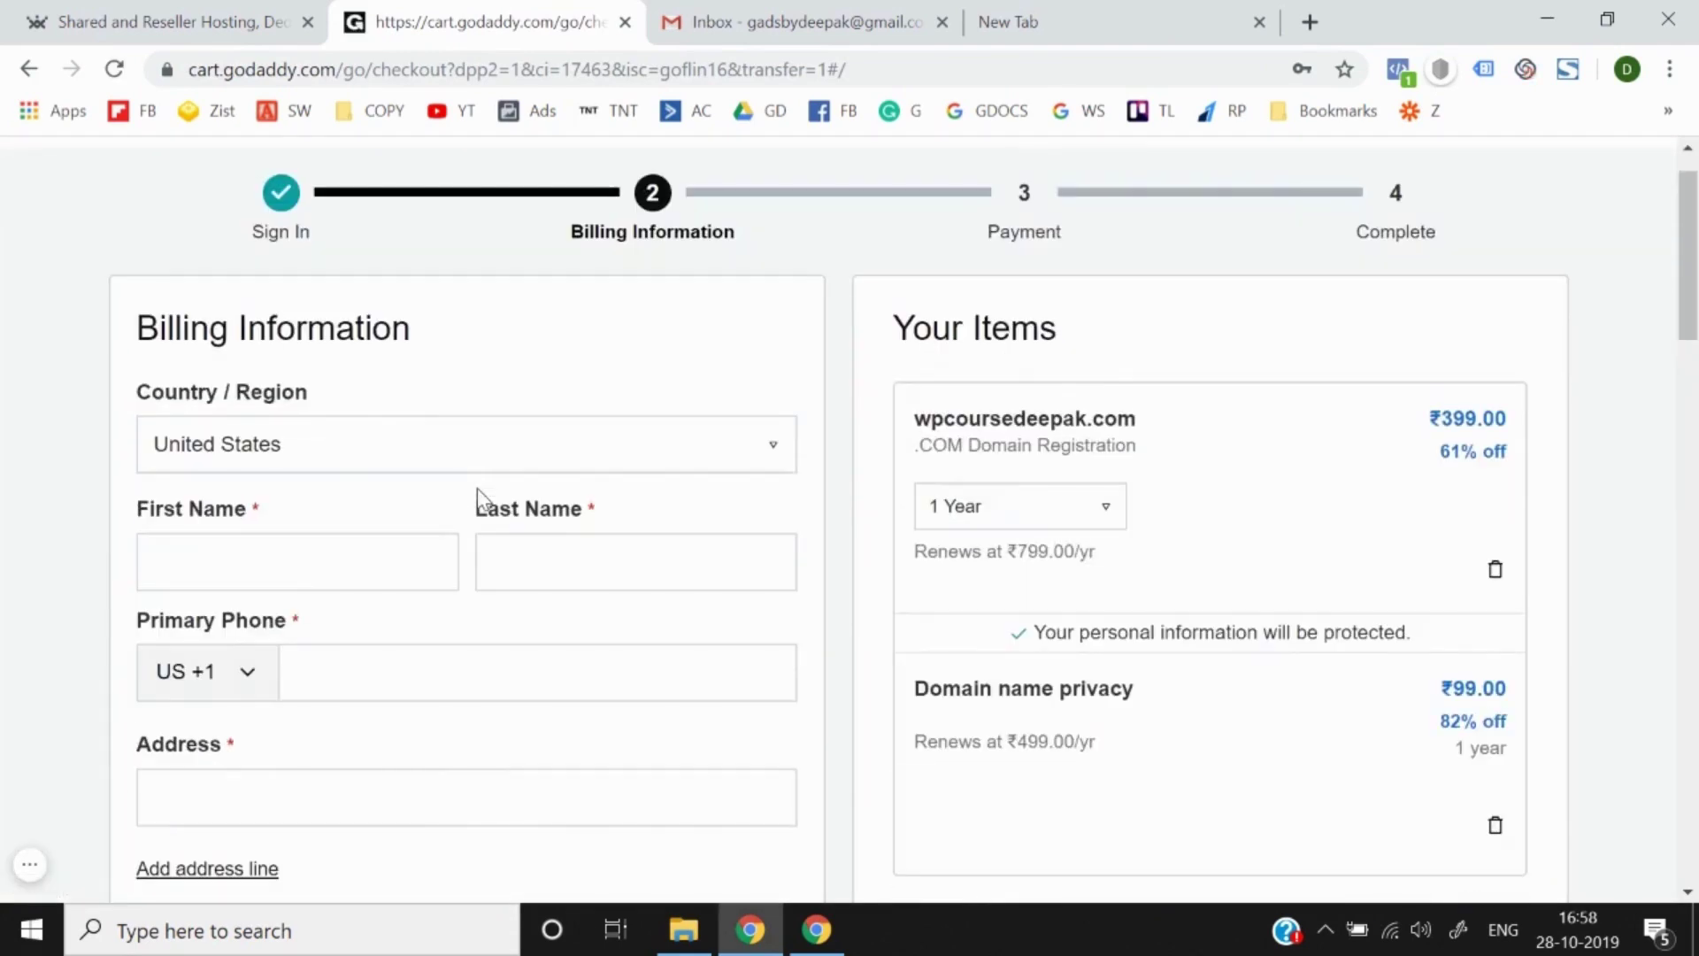
pyautogui.click(322, 447)
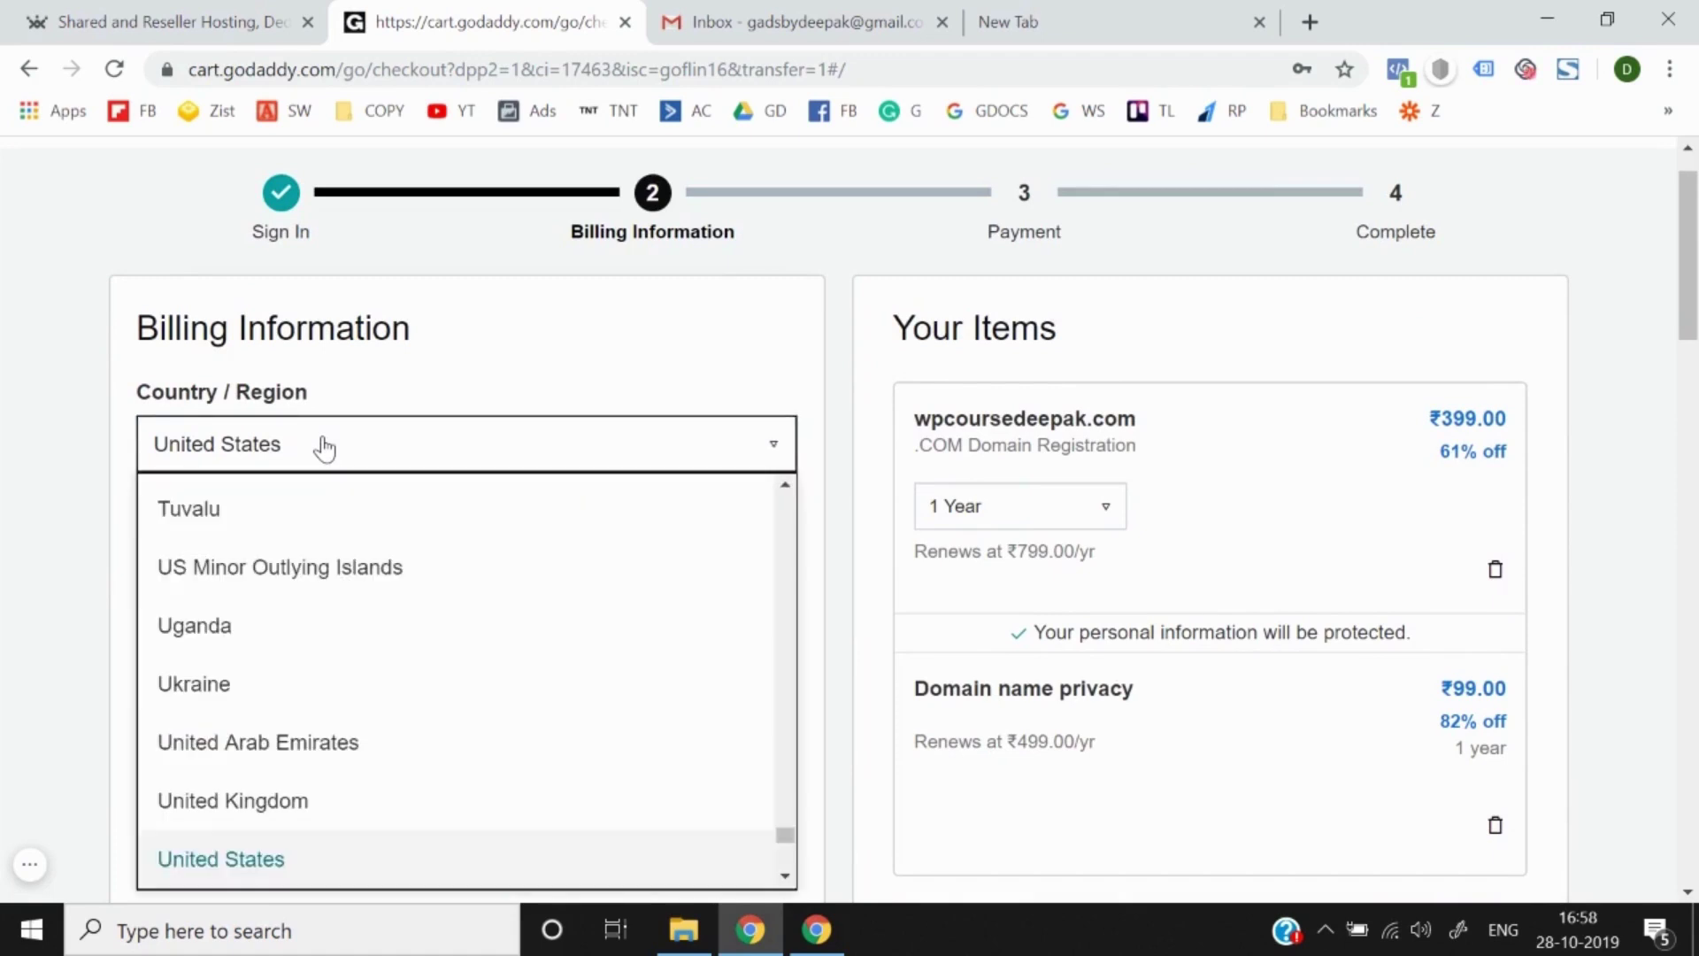
pyautogui.scroll(10, 351, 523)
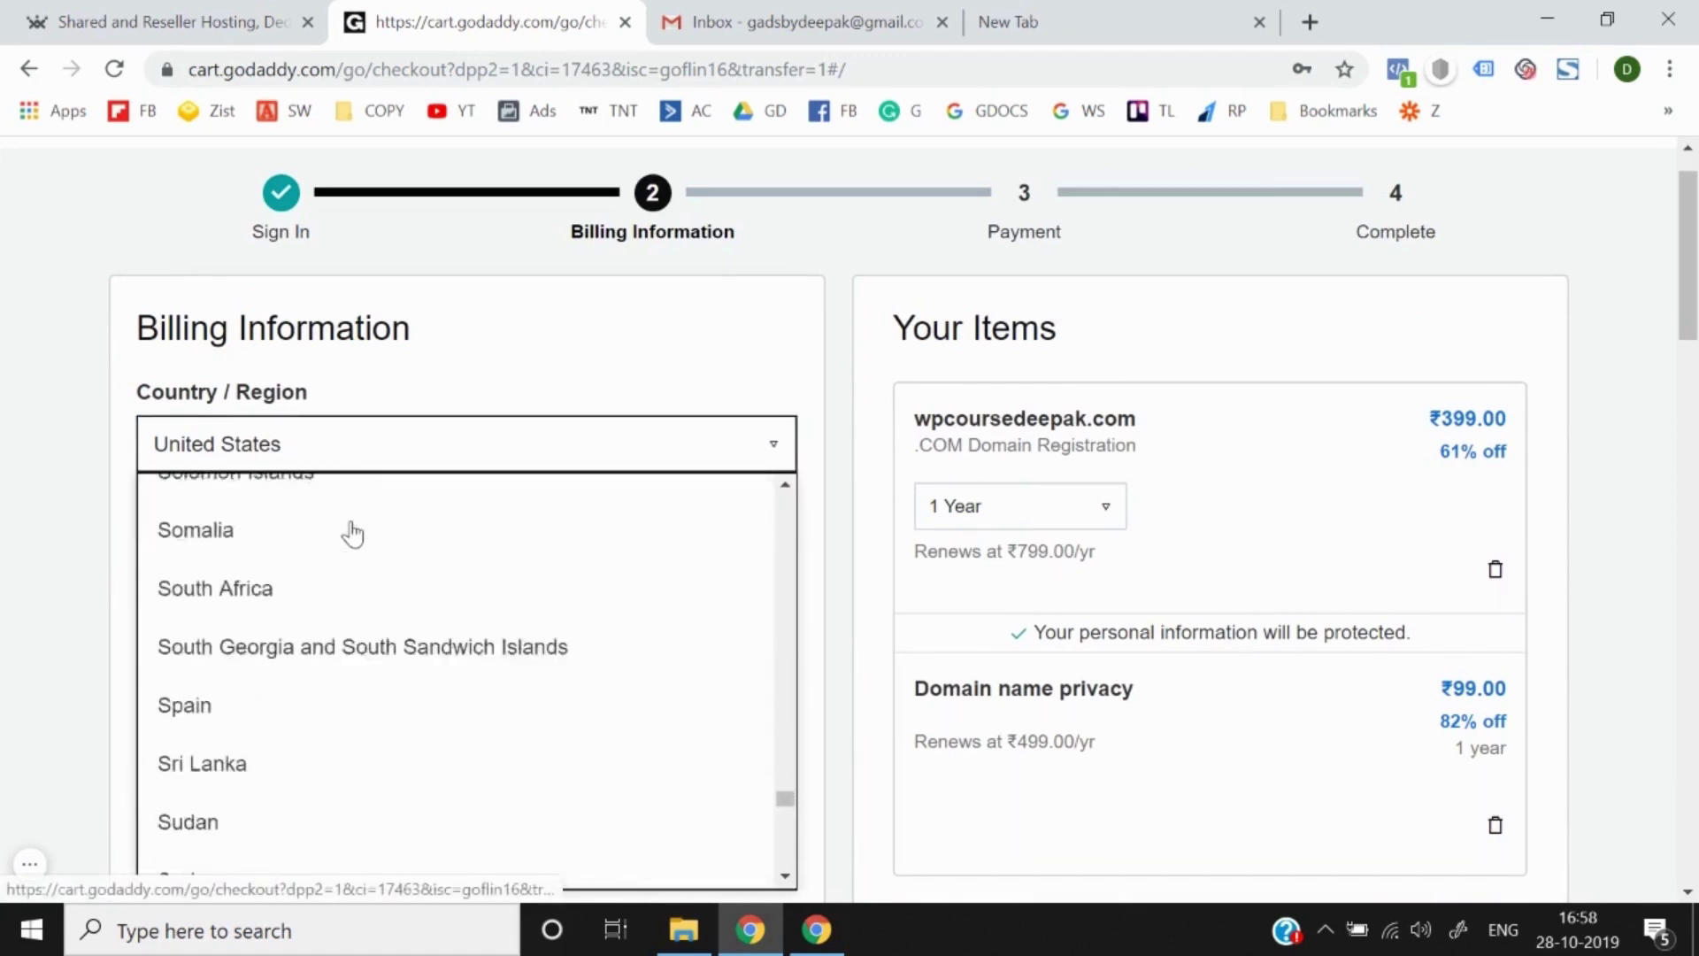
pyautogui.scroll(15, 353, 531)
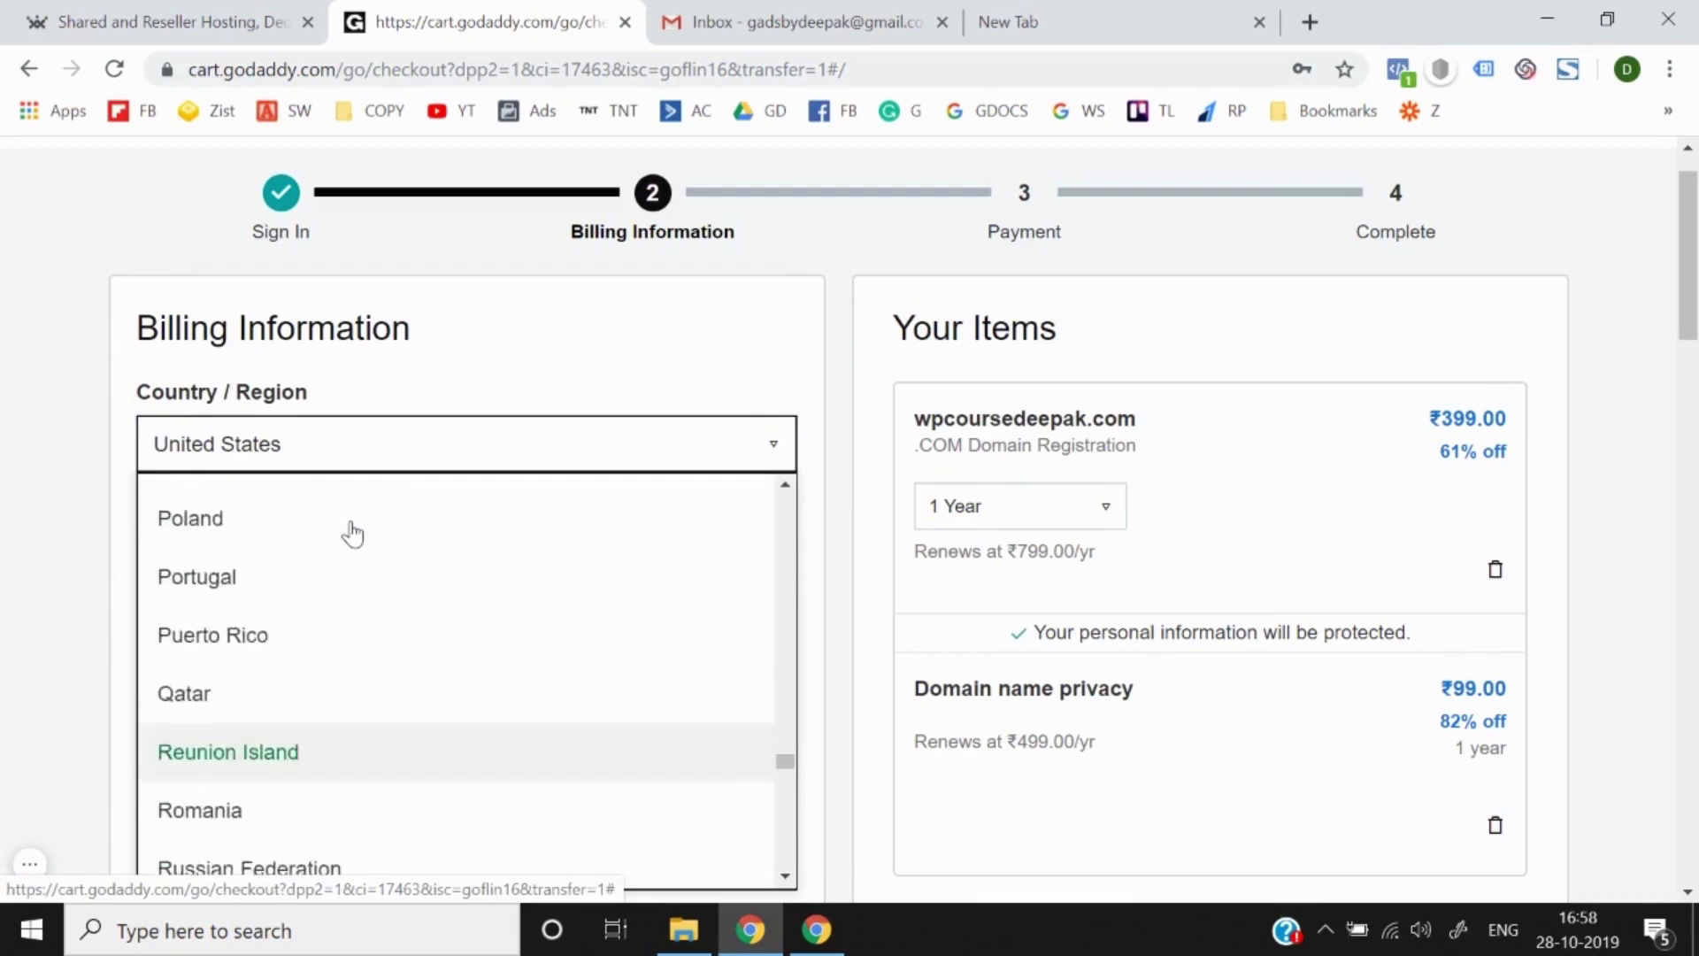
pyautogui.scroll(10, 352, 533)
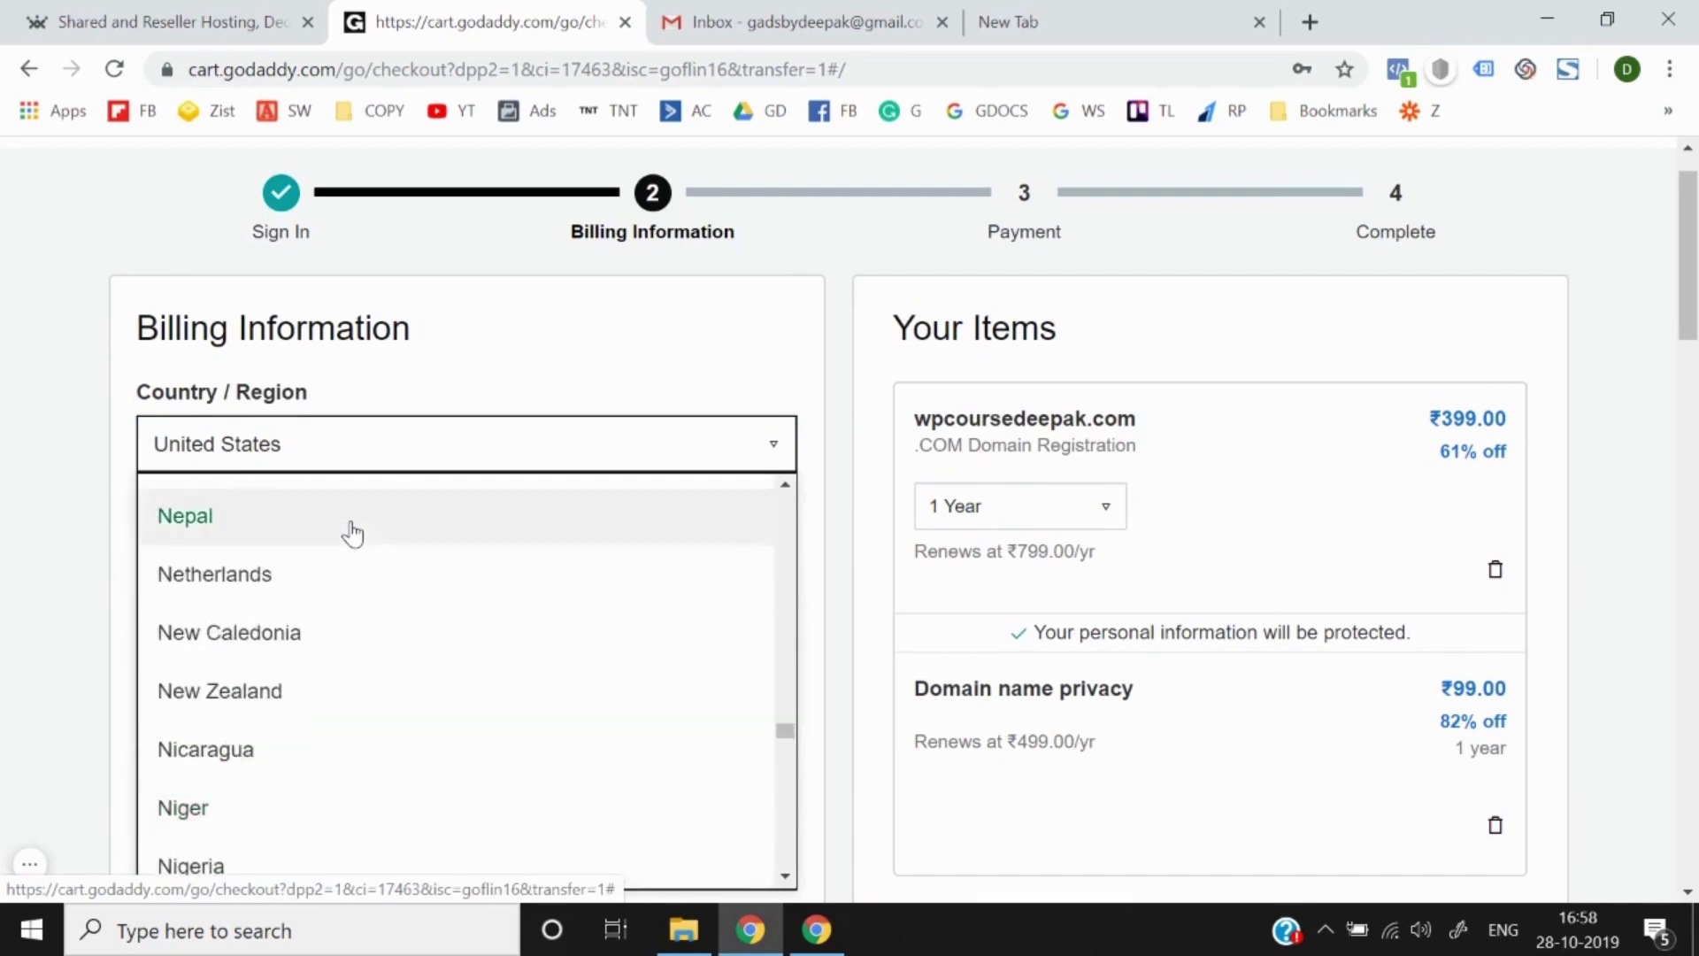
pyautogui.scroll(4, 353, 532)
pyautogui.scroll(-4, 352, 533)
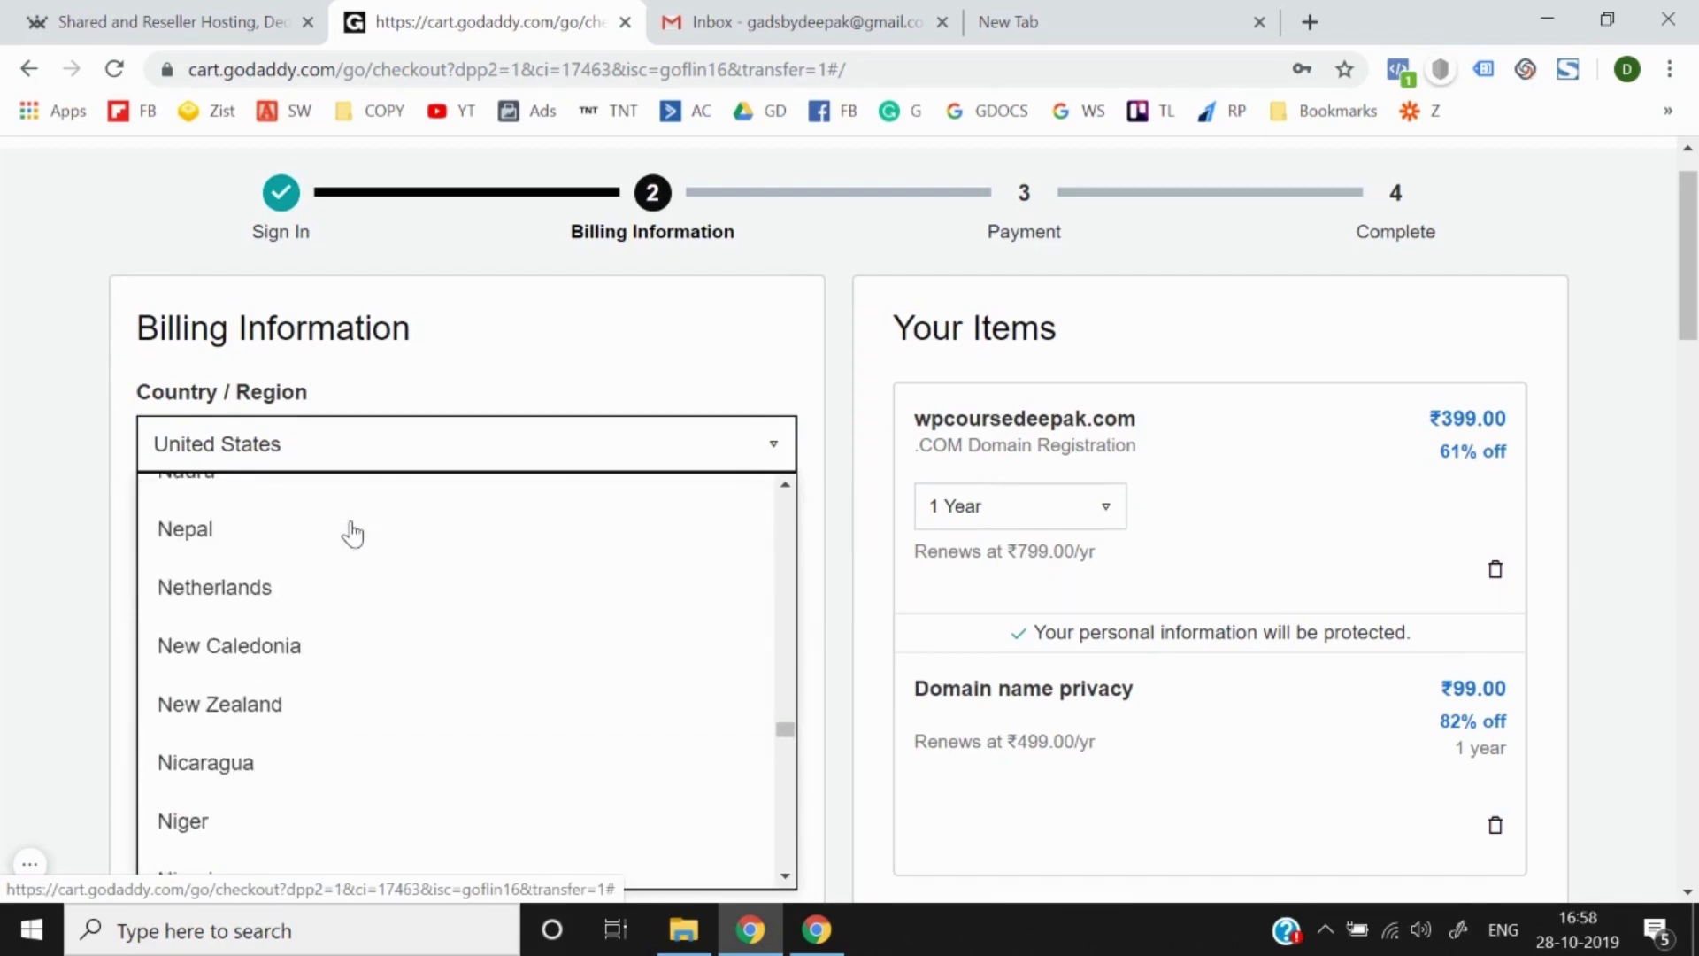
pyautogui.scroll(15, 352, 533)
pyautogui.scroll(20, 352, 533)
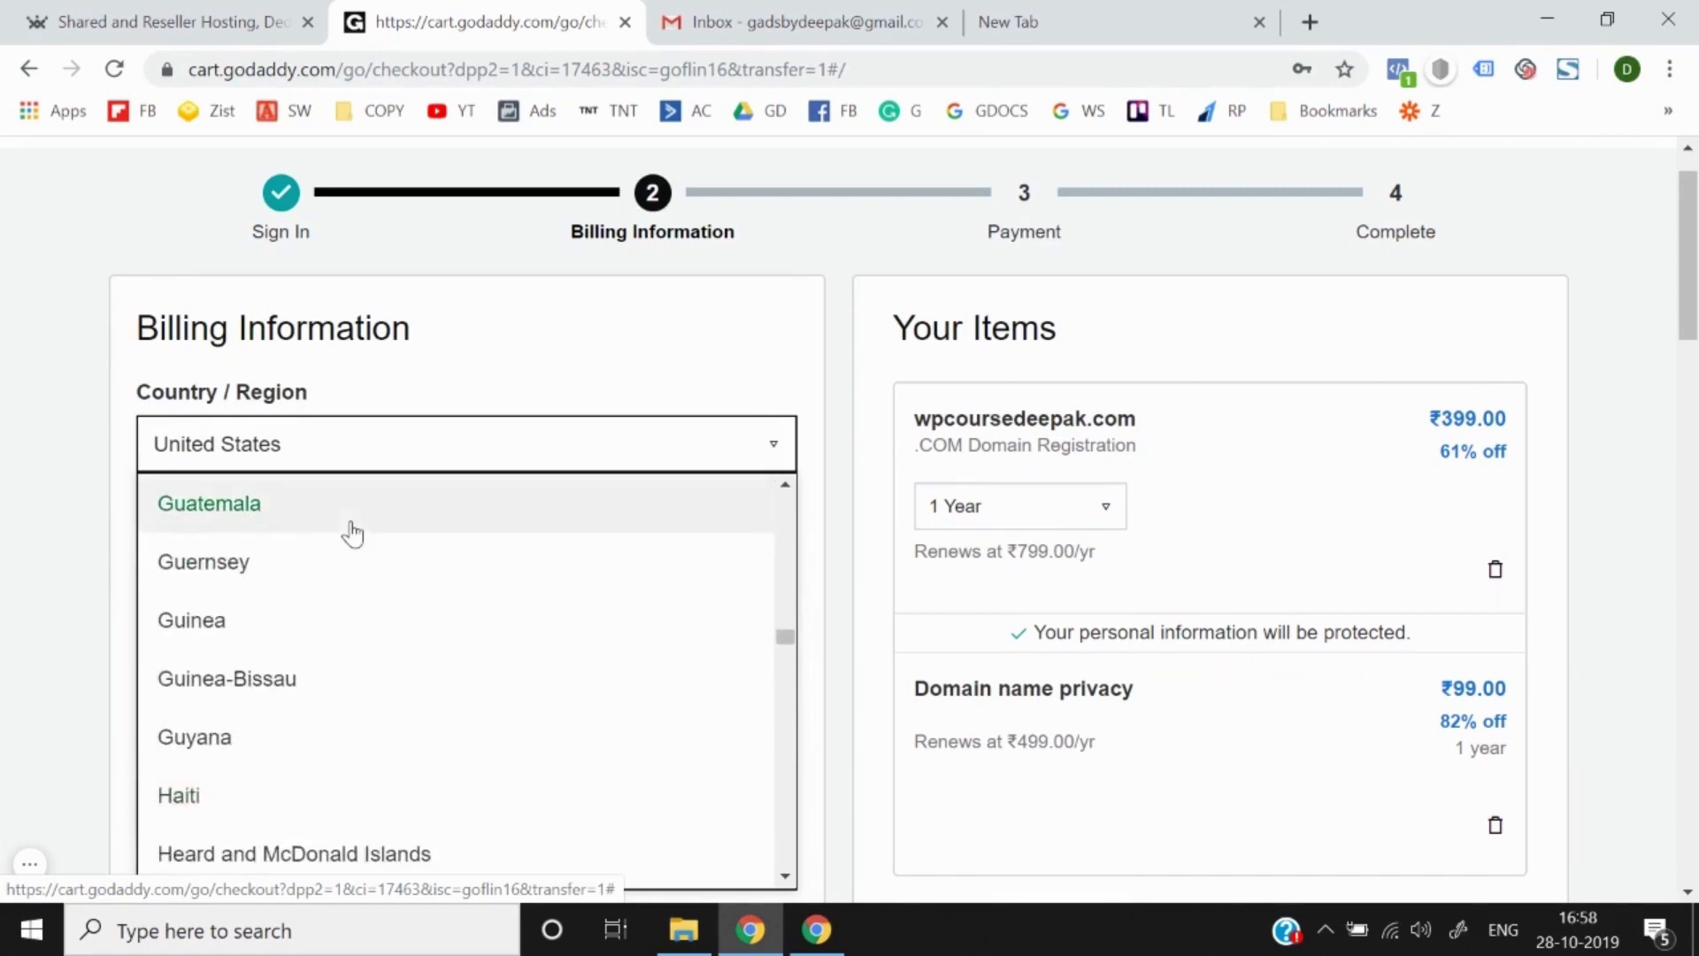
pyautogui.scroll(-20, 352, 533)
pyautogui.scroll(9, 353, 533)
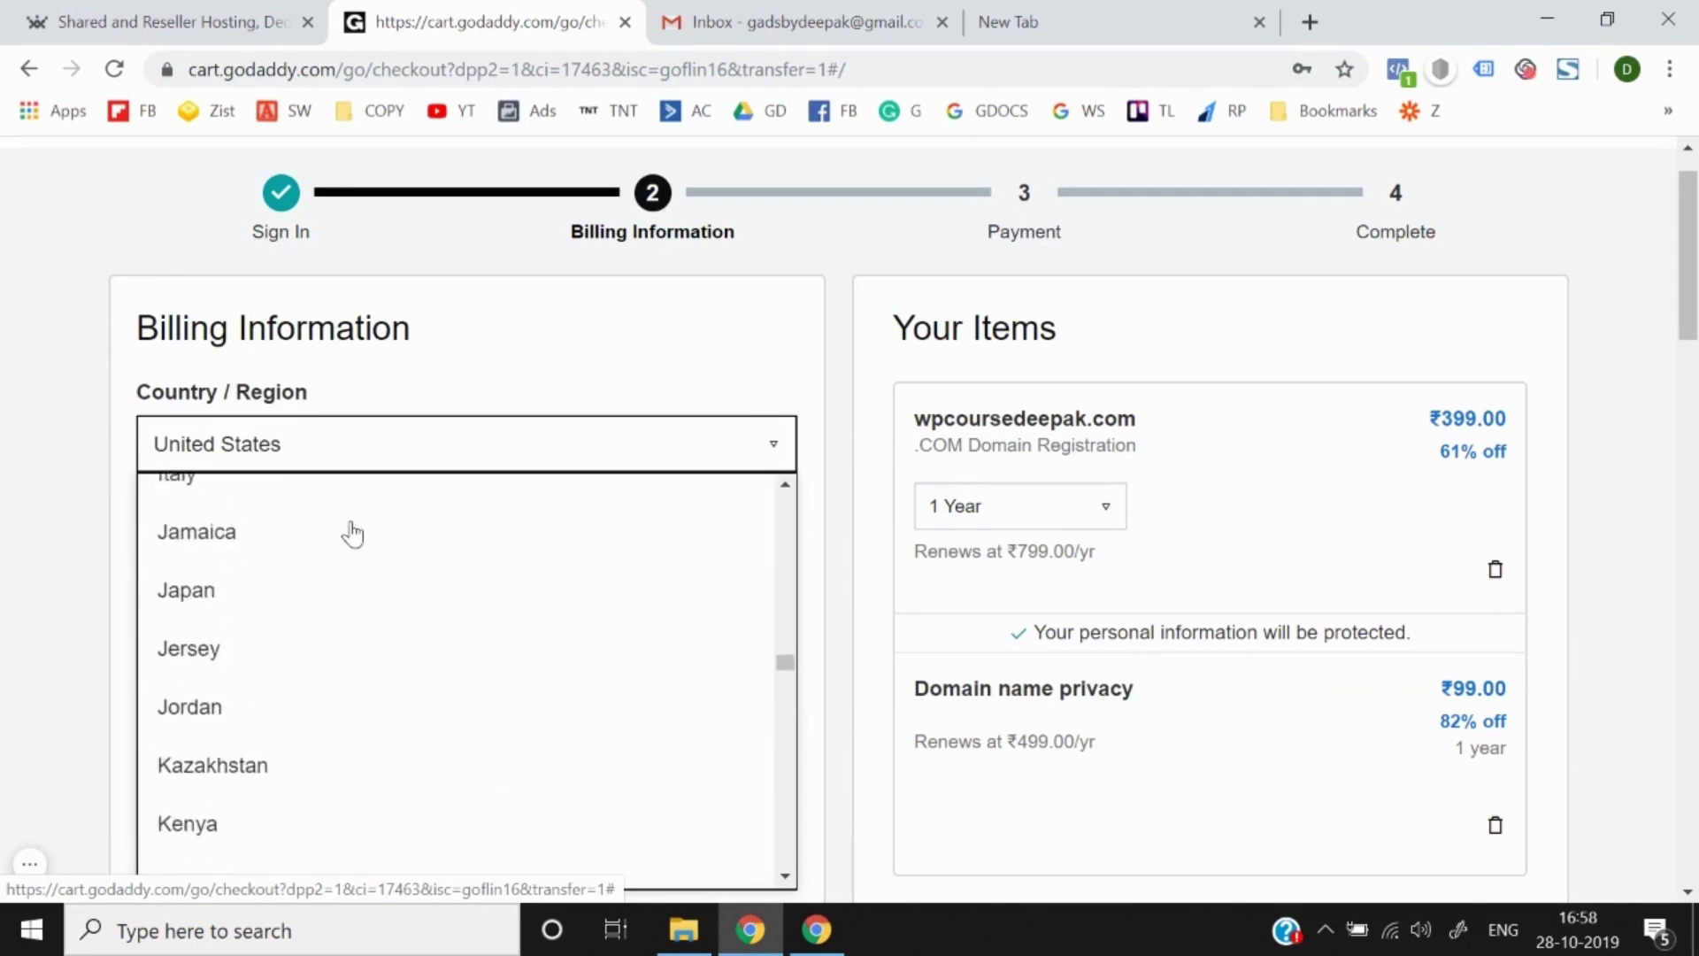
pyautogui.scroll(4, 352, 532)
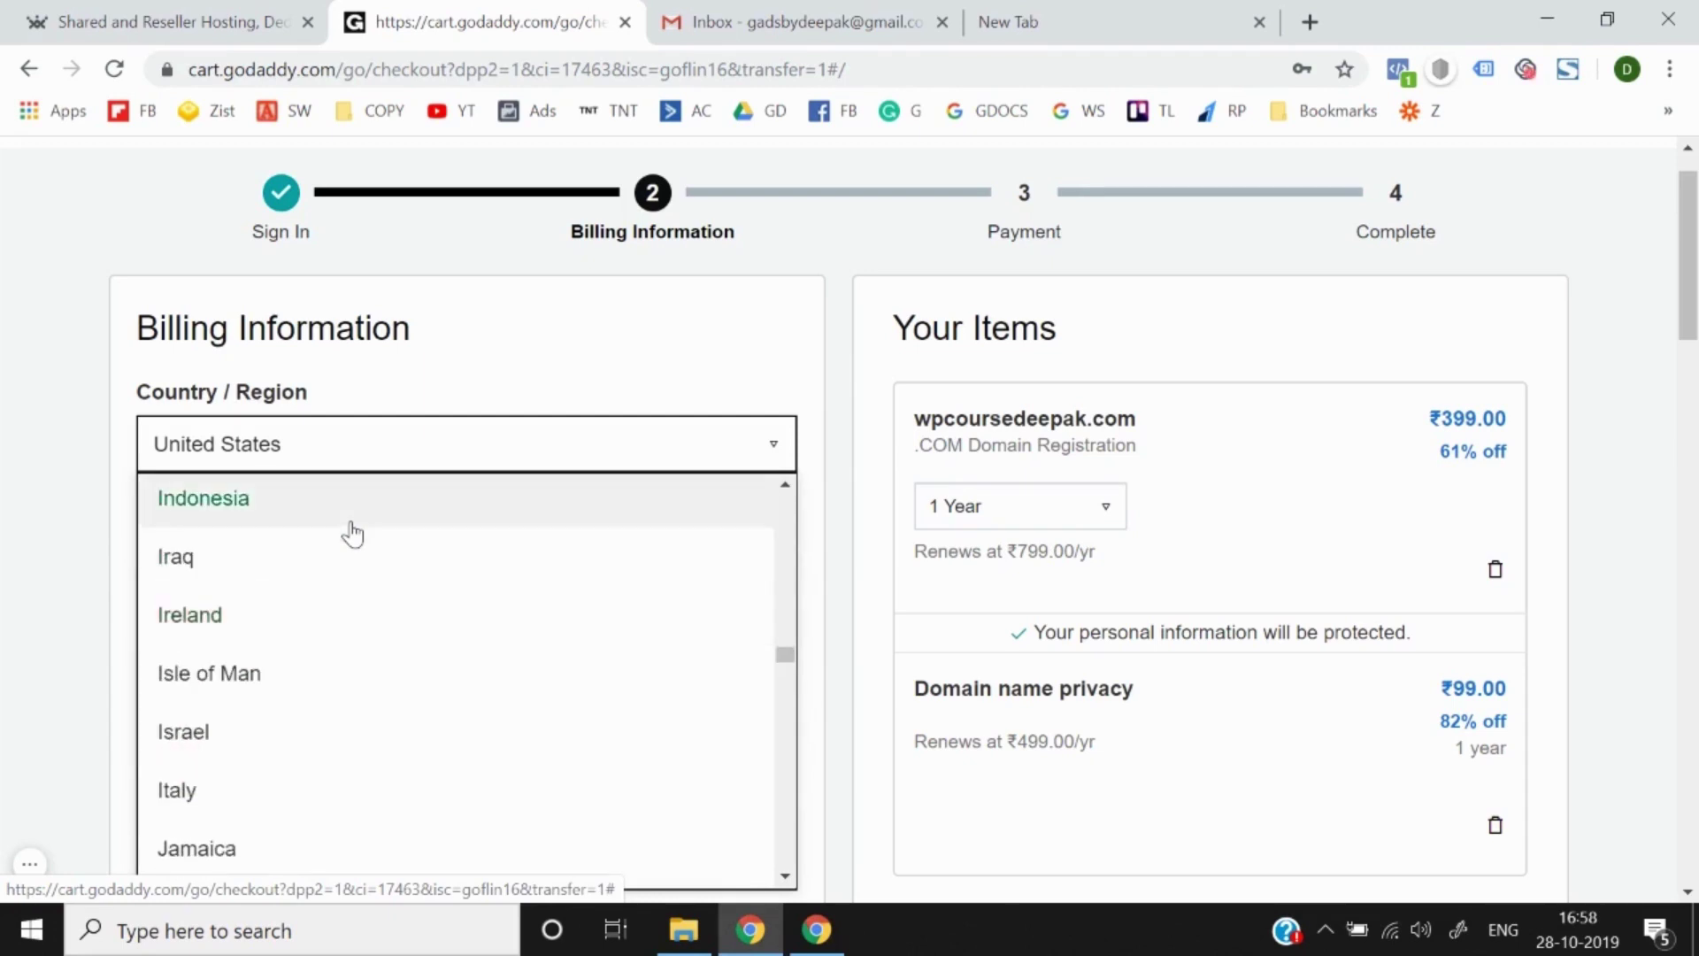
pyautogui.scroll(2, 352, 532)
pyautogui.click(344, 551)
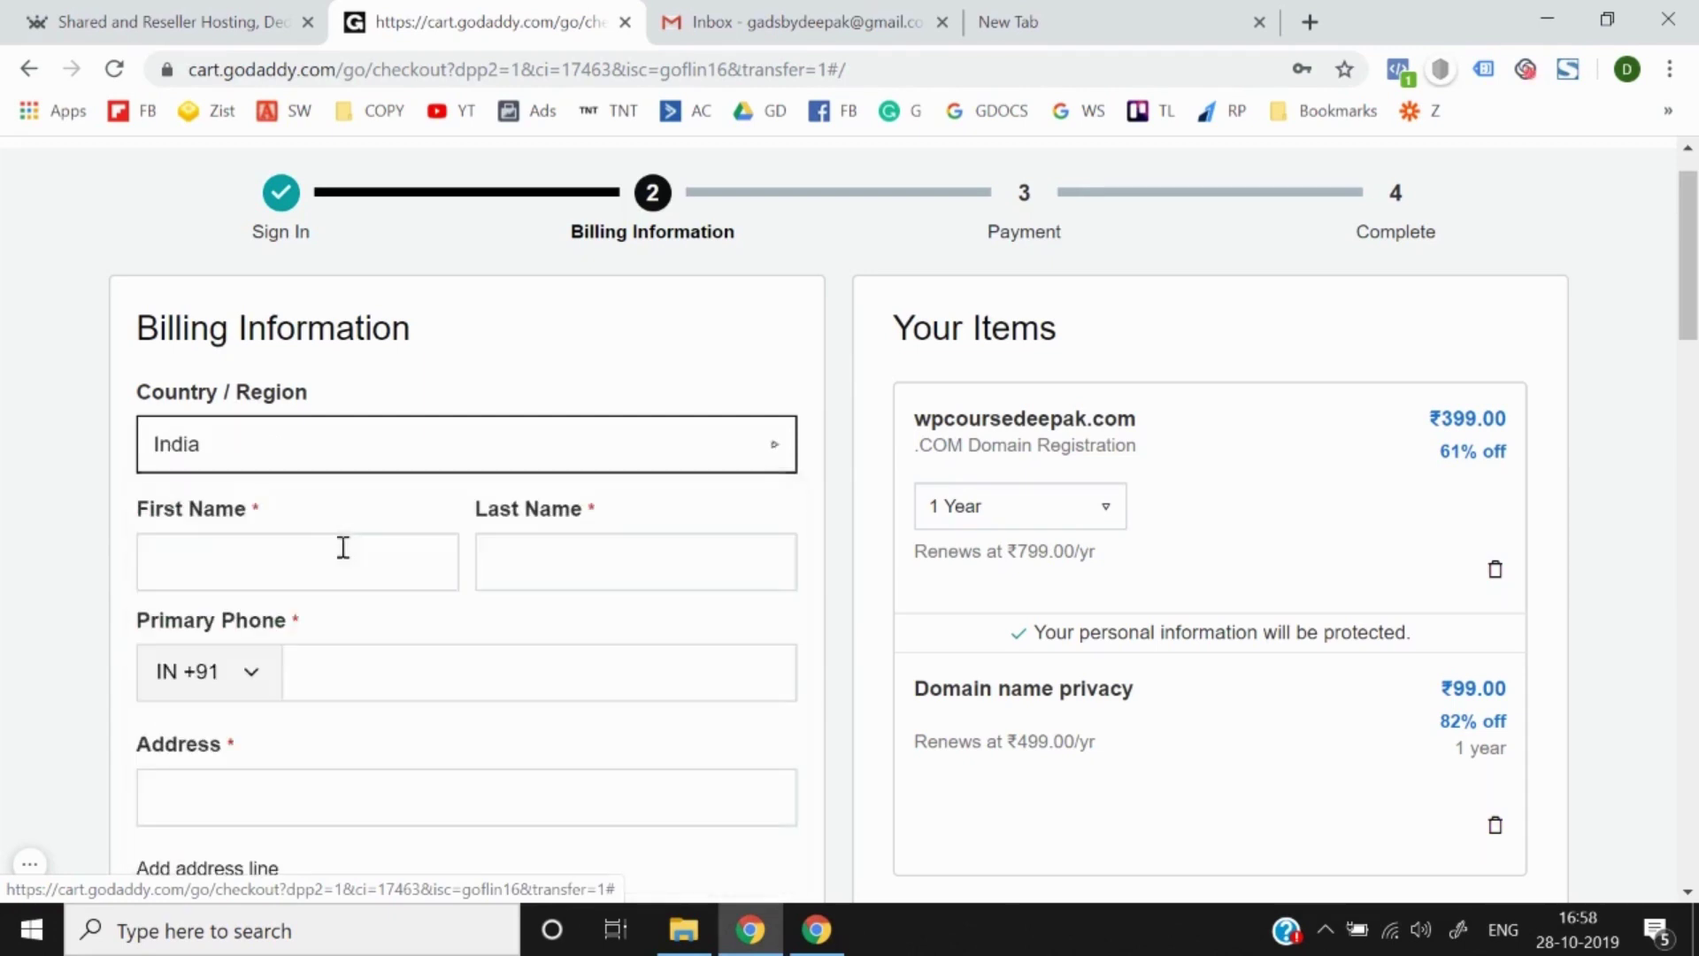
# Step: Enter the buyer's first and last name and paste the primary phone number
pyautogui.scroll(-1, 25, 549)
pyautogui.click(178, 465)
pyautogui.write('De')
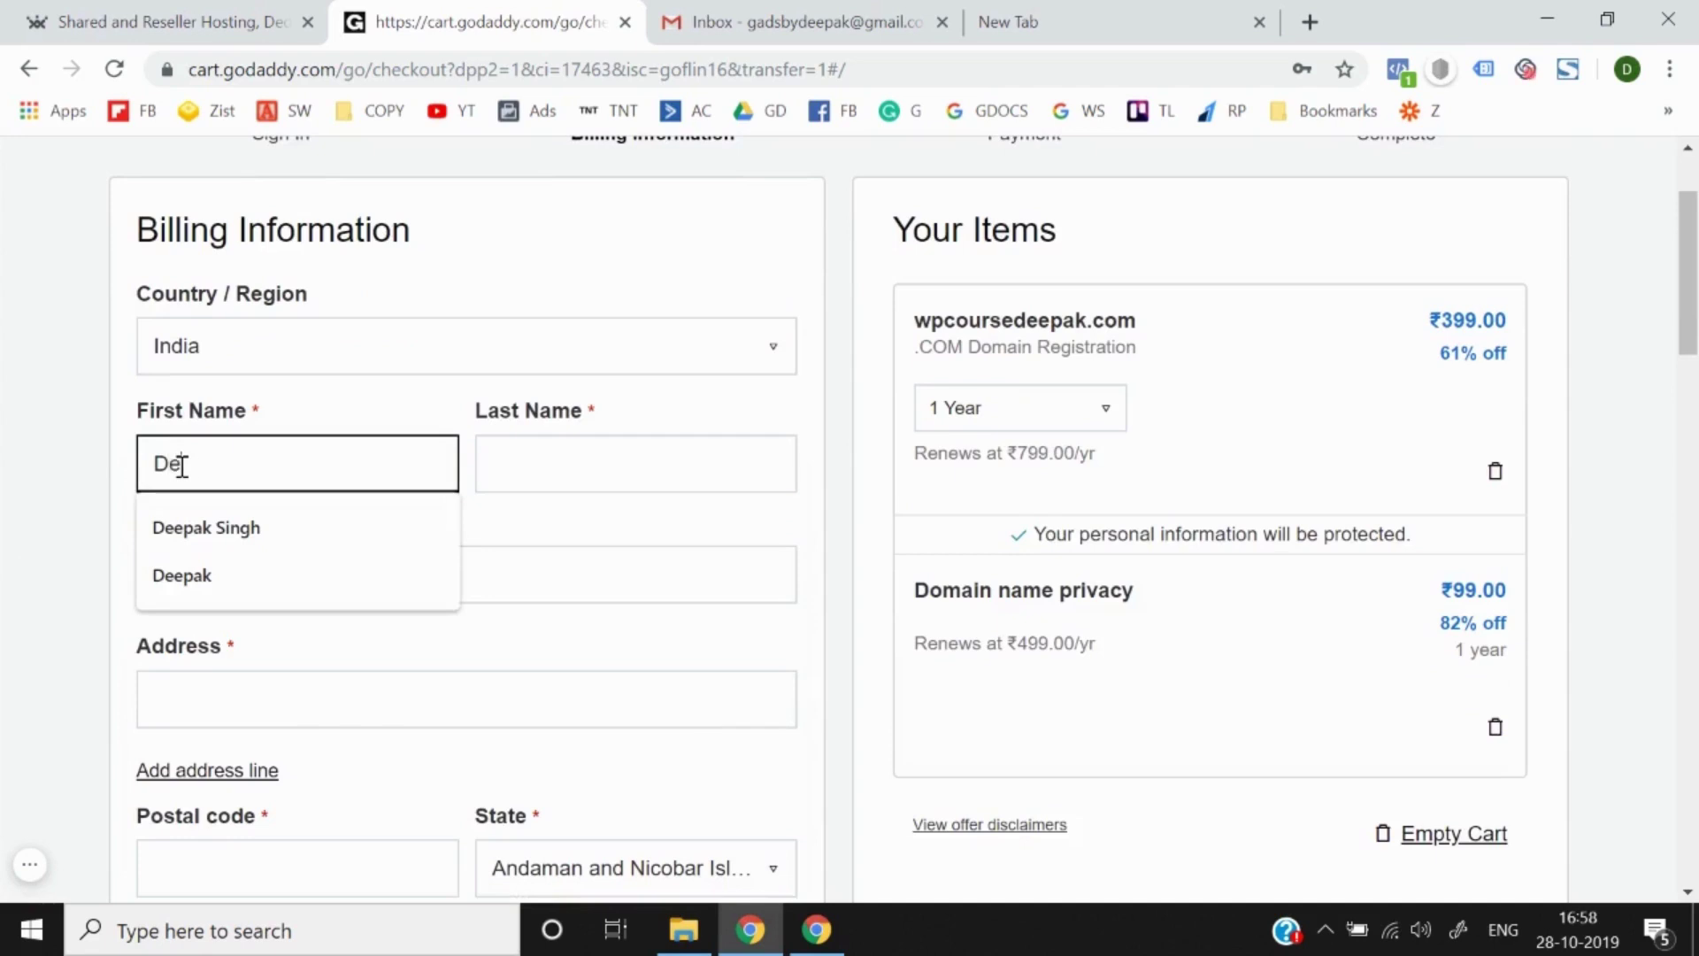
pyautogui.write('epak')
pyautogui.press('Tab')
pyautogui.write('Singh')
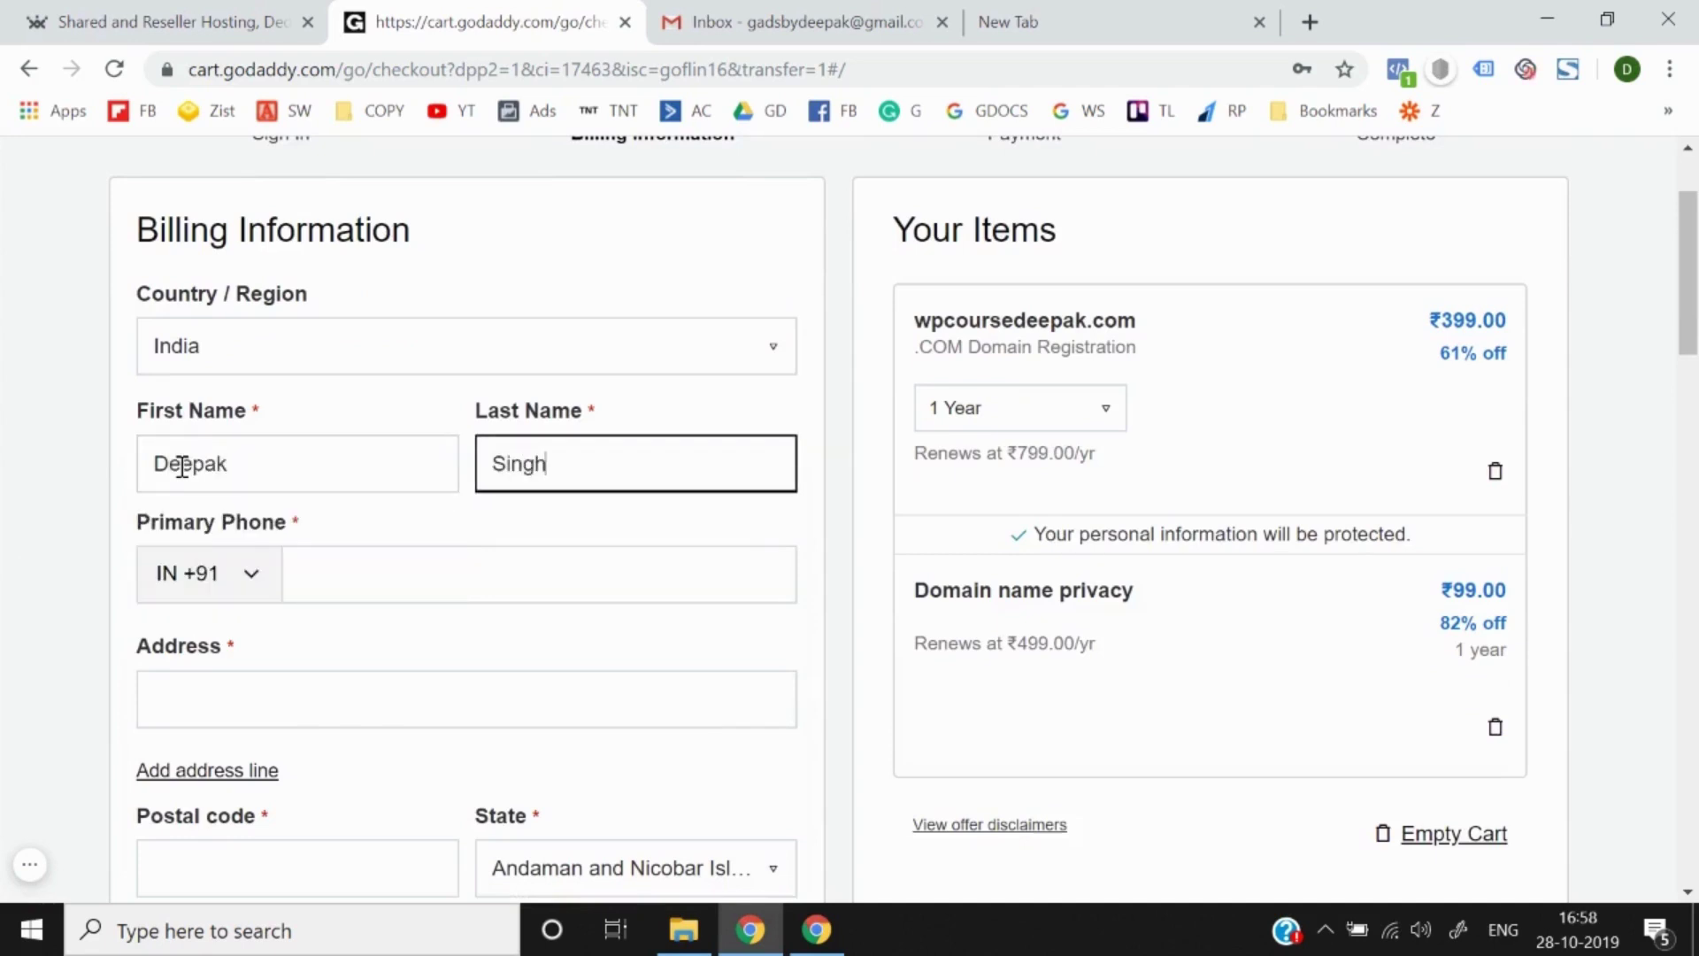
pyautogui.scroll(-1, 181, 466)
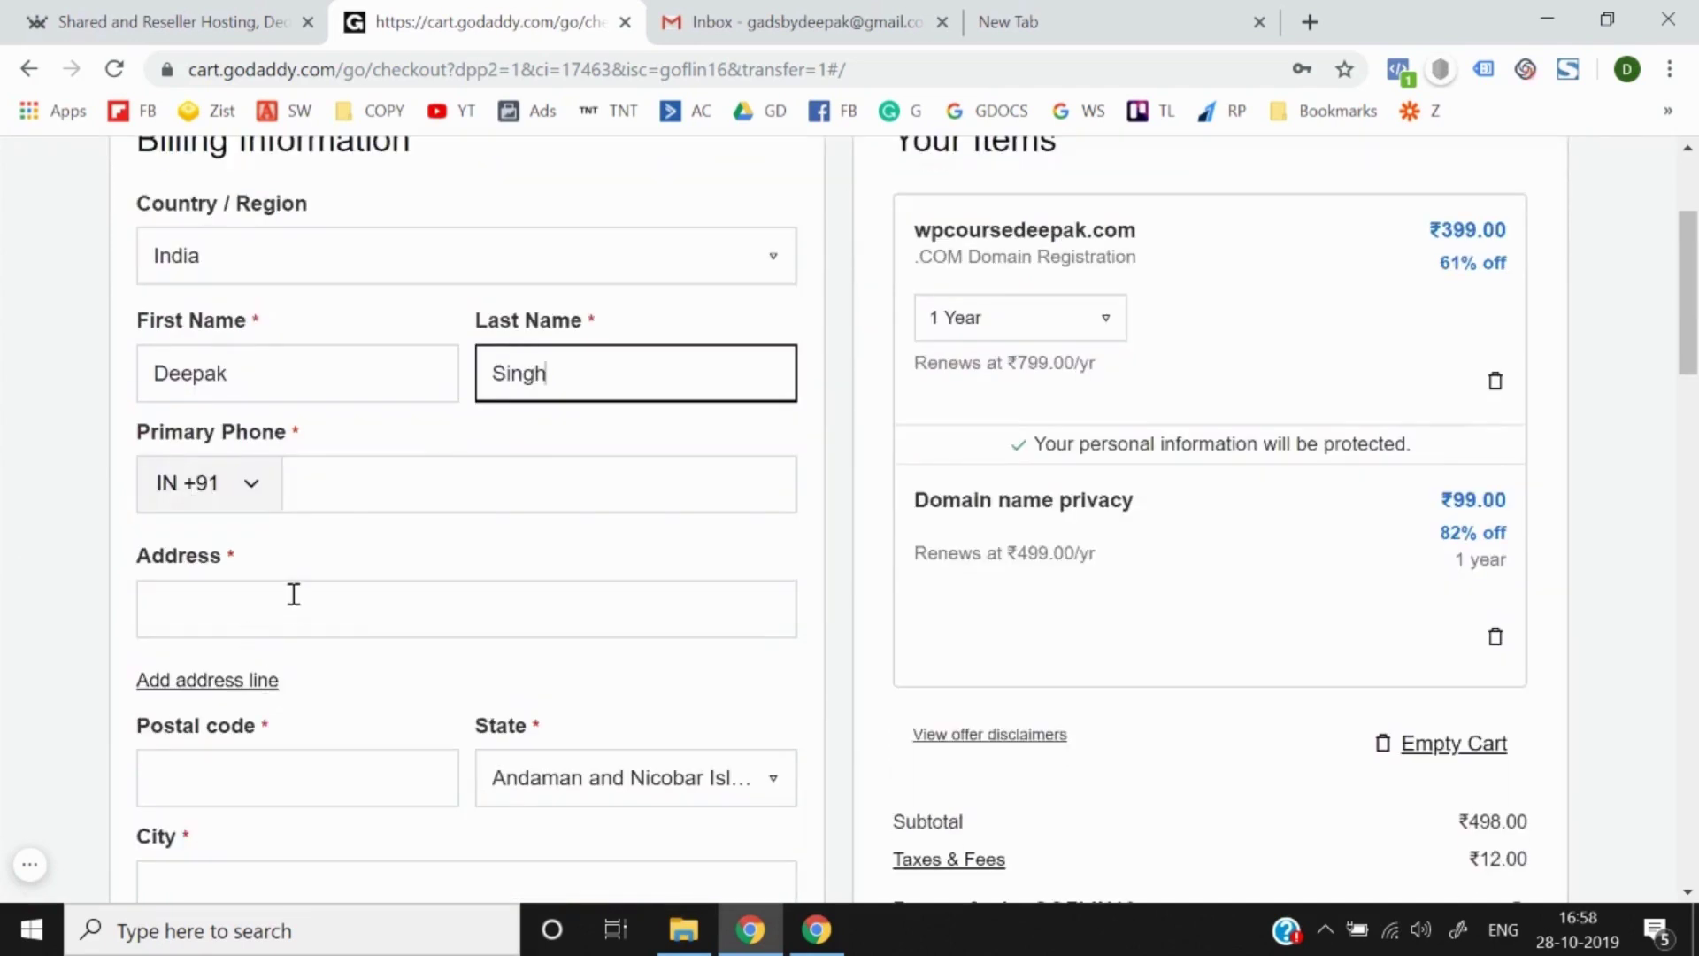
pyautogui.click(334, 494)
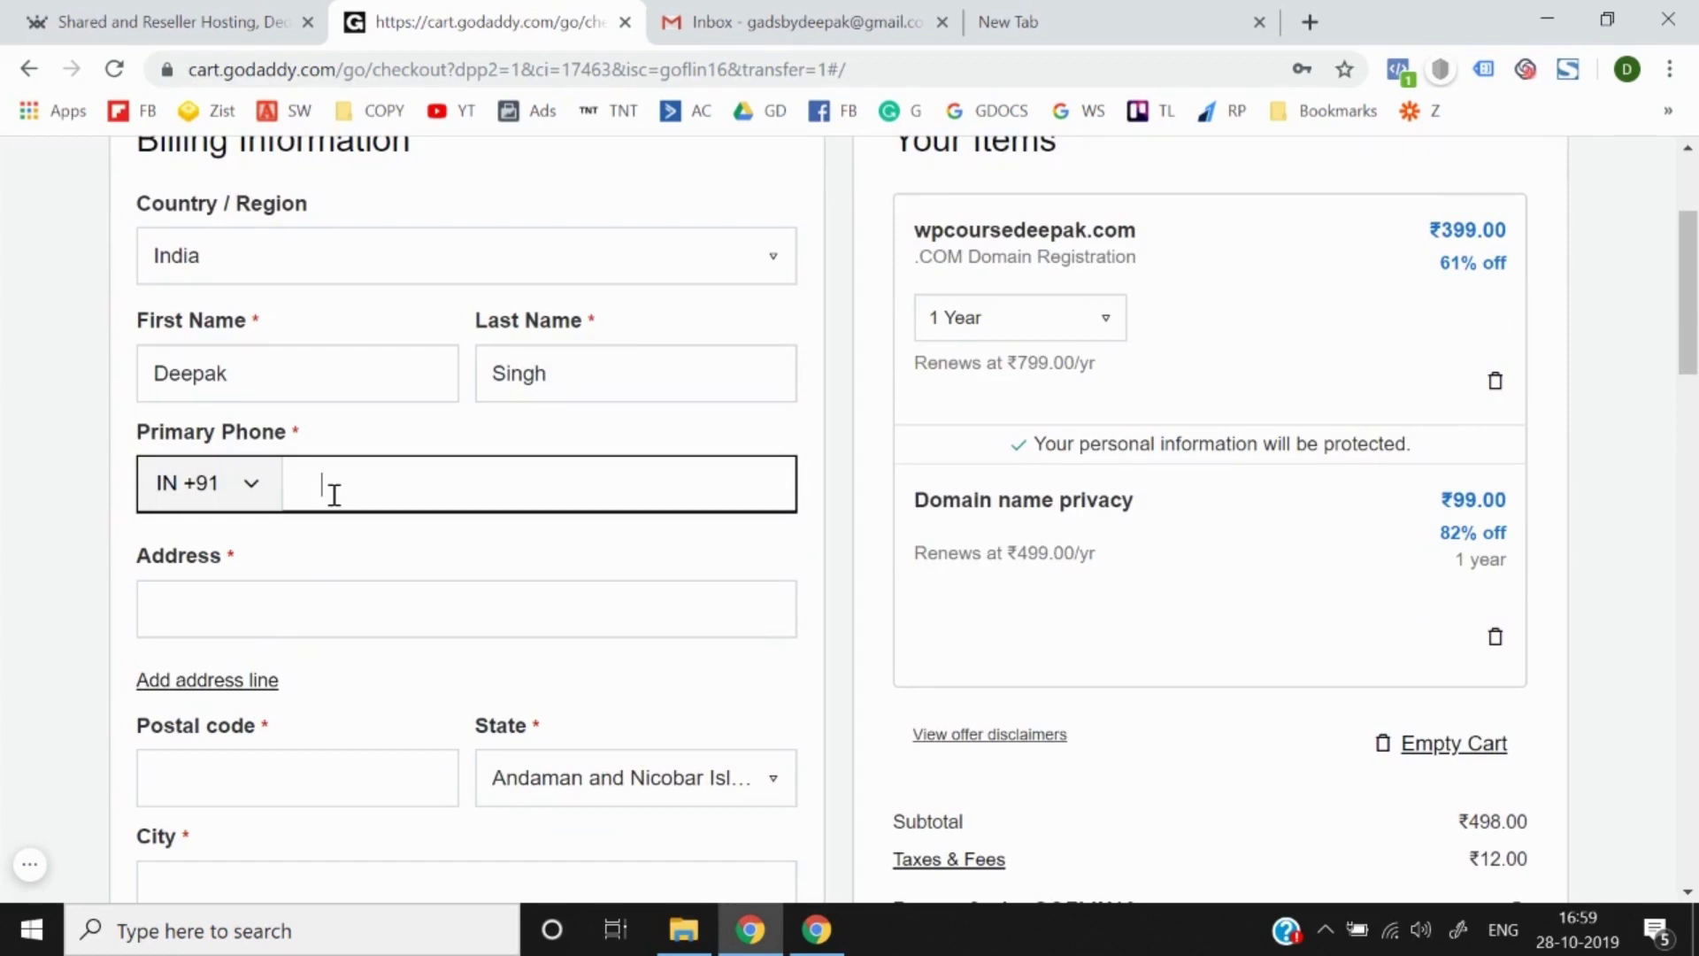
pyautogui.hotkey('ctrl', 'v')
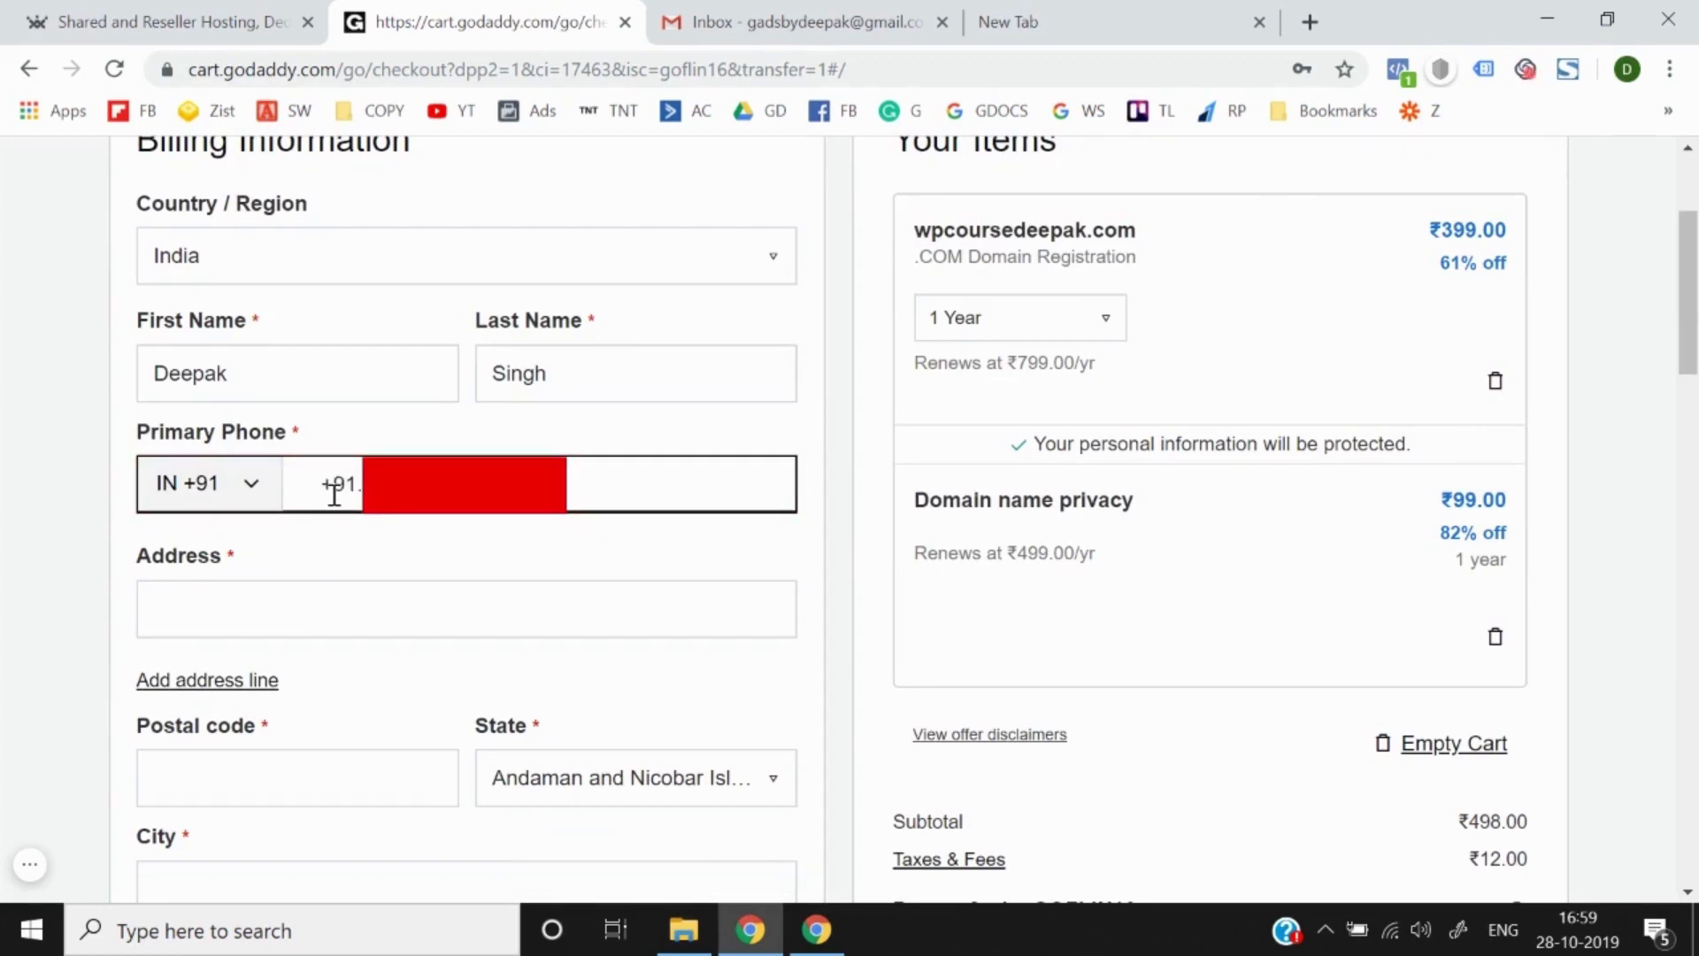
# Step: Enter the buyer's street address and choose Delhi as the state
pyautogui.click(221, 610)
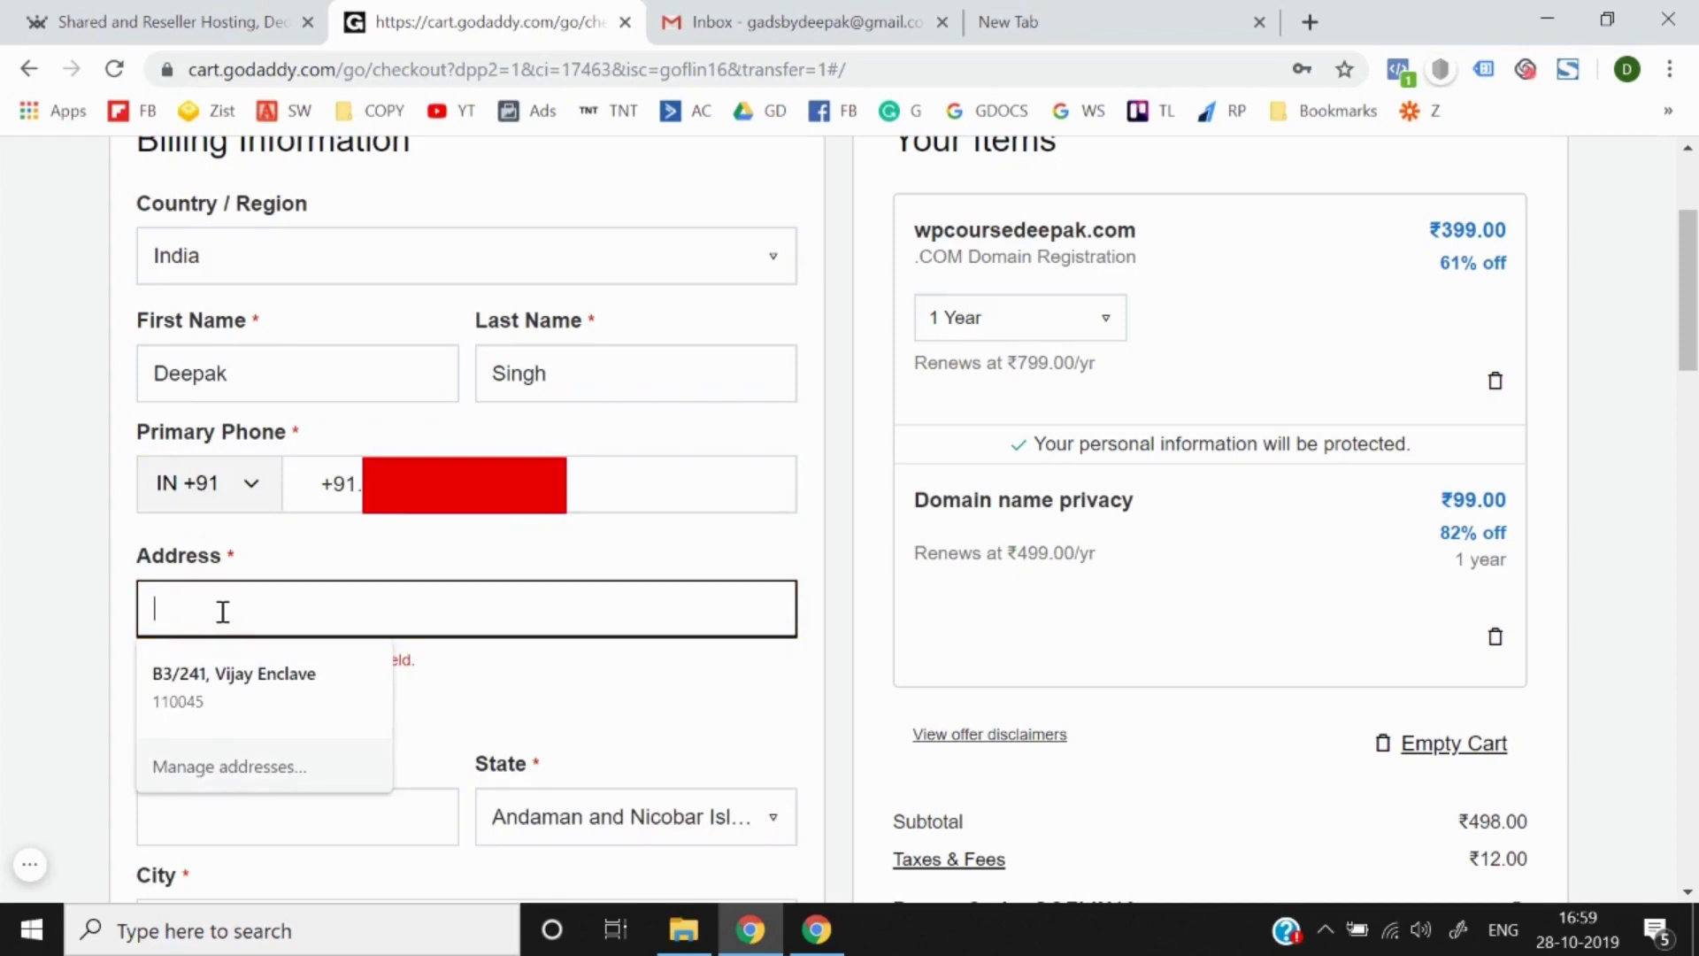
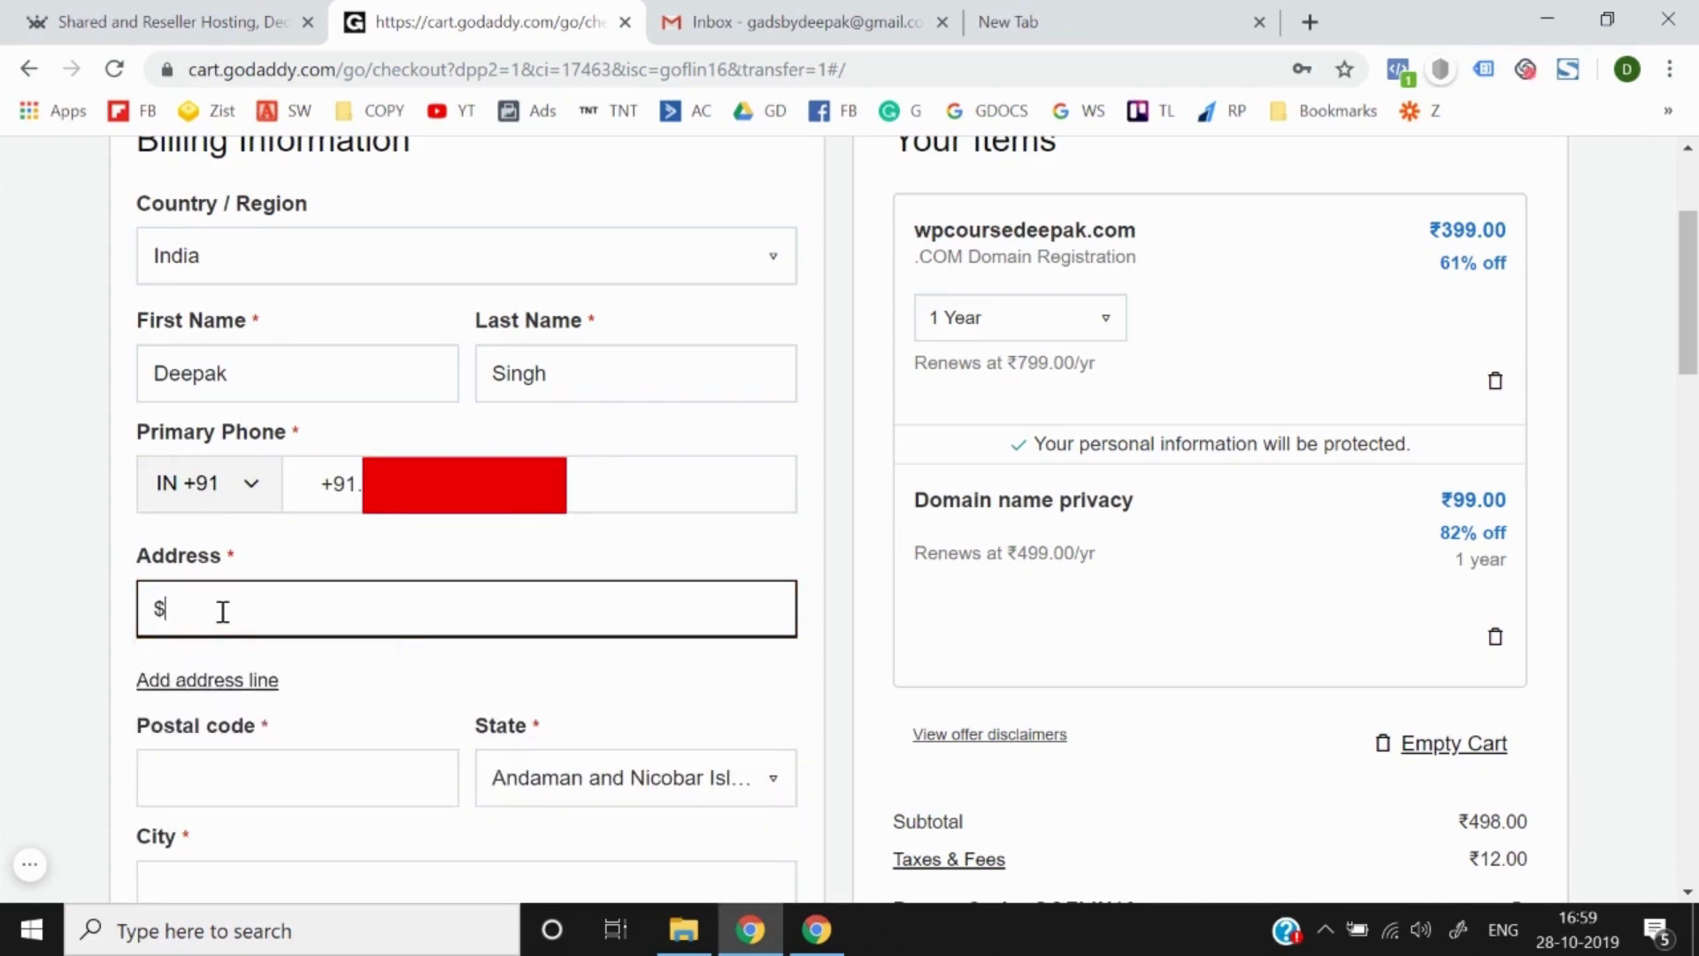
pyautogui.press('BackSpace')
pyautogui.click(528, 611)
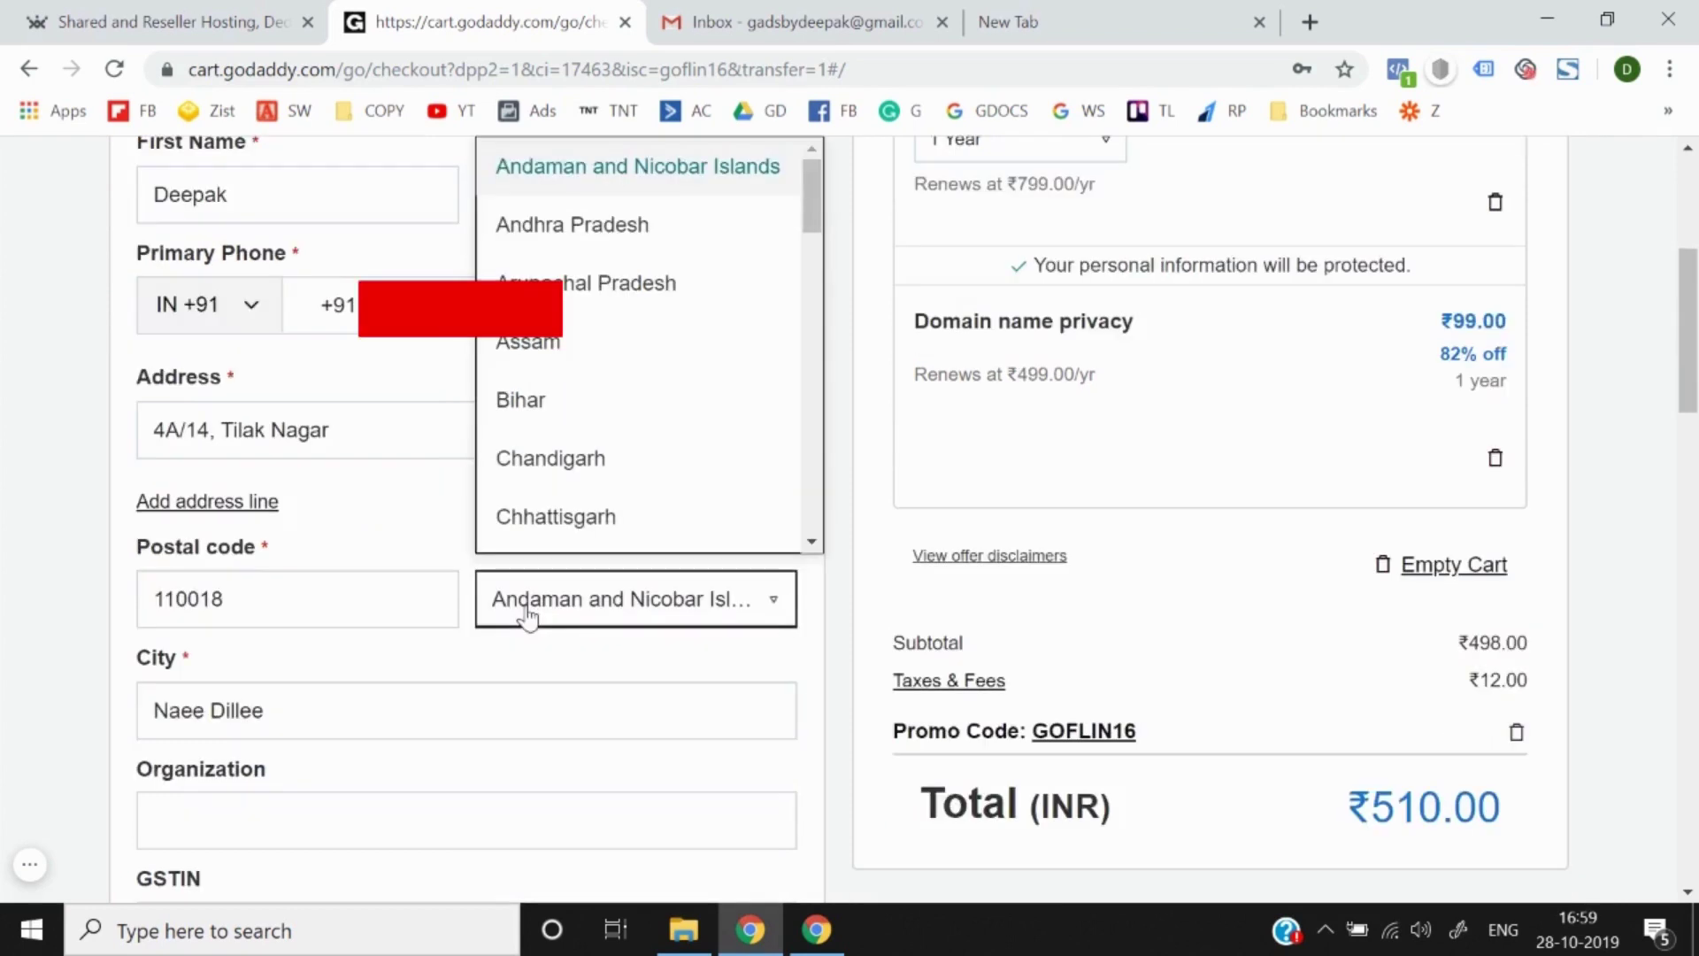
pyautogui.scroll(-2, 592, 429)
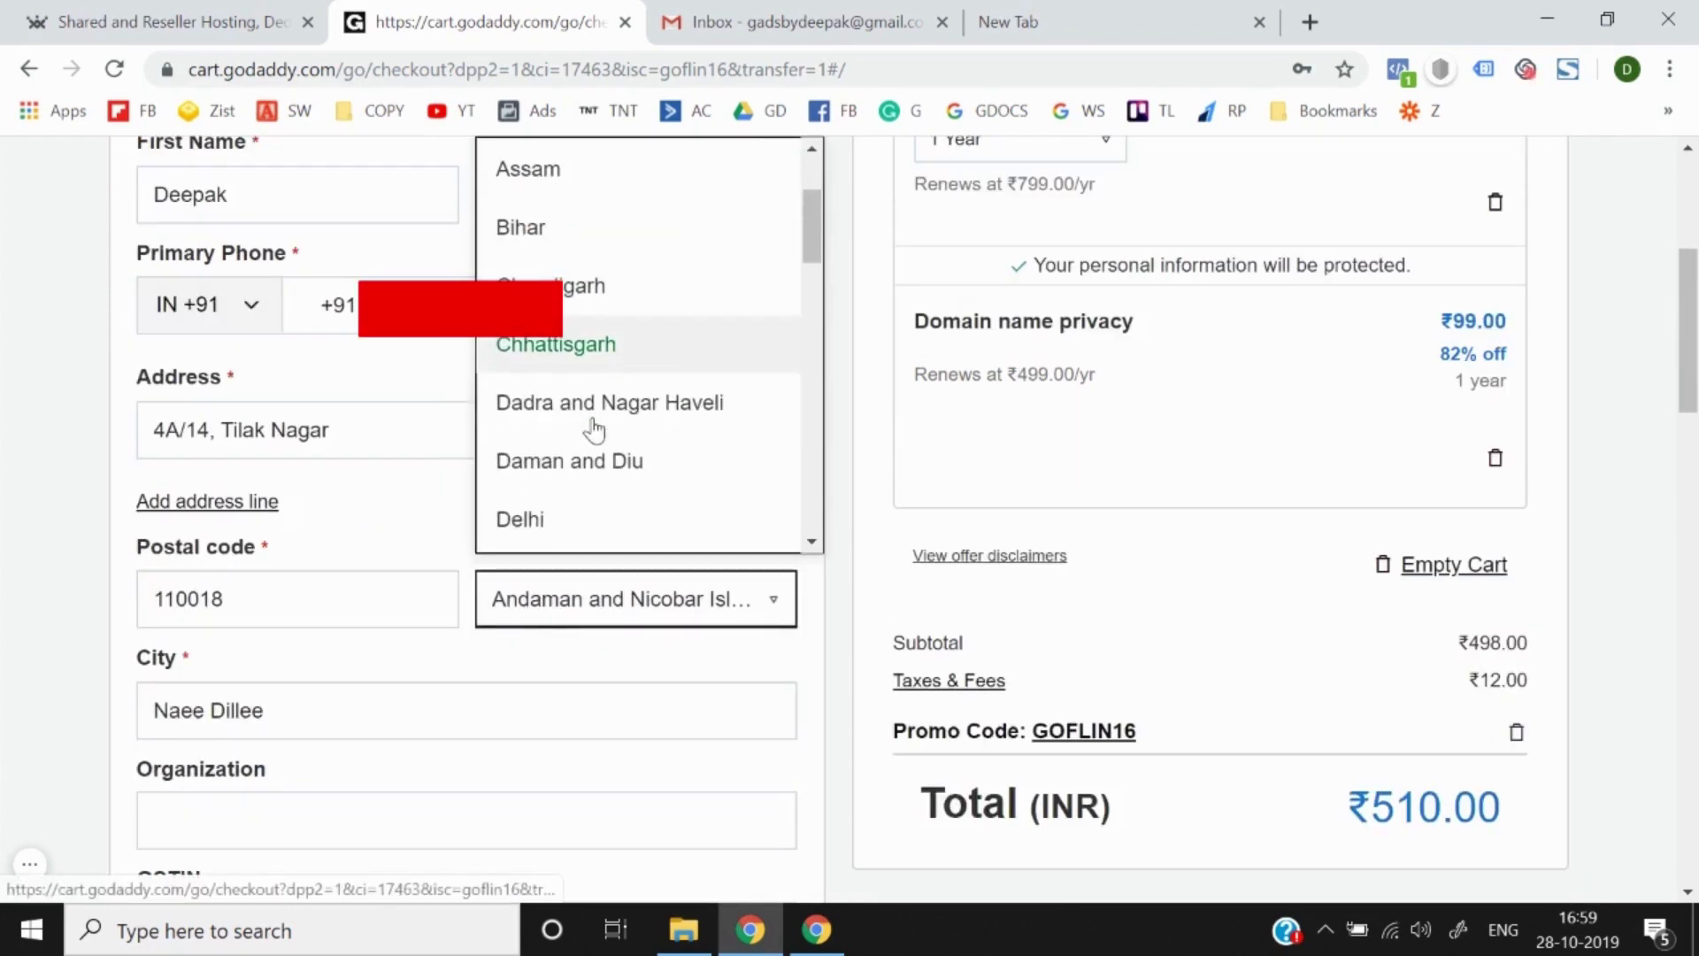
pyautogui.click(569, 513)
# Step: Fill in the city and organization 'Think N T', then save the billing details
pyautogui.scroll(-1, 400, 566)
pyautogui.tripleClick(400, 561)
pyautogui.write('new Delhi')
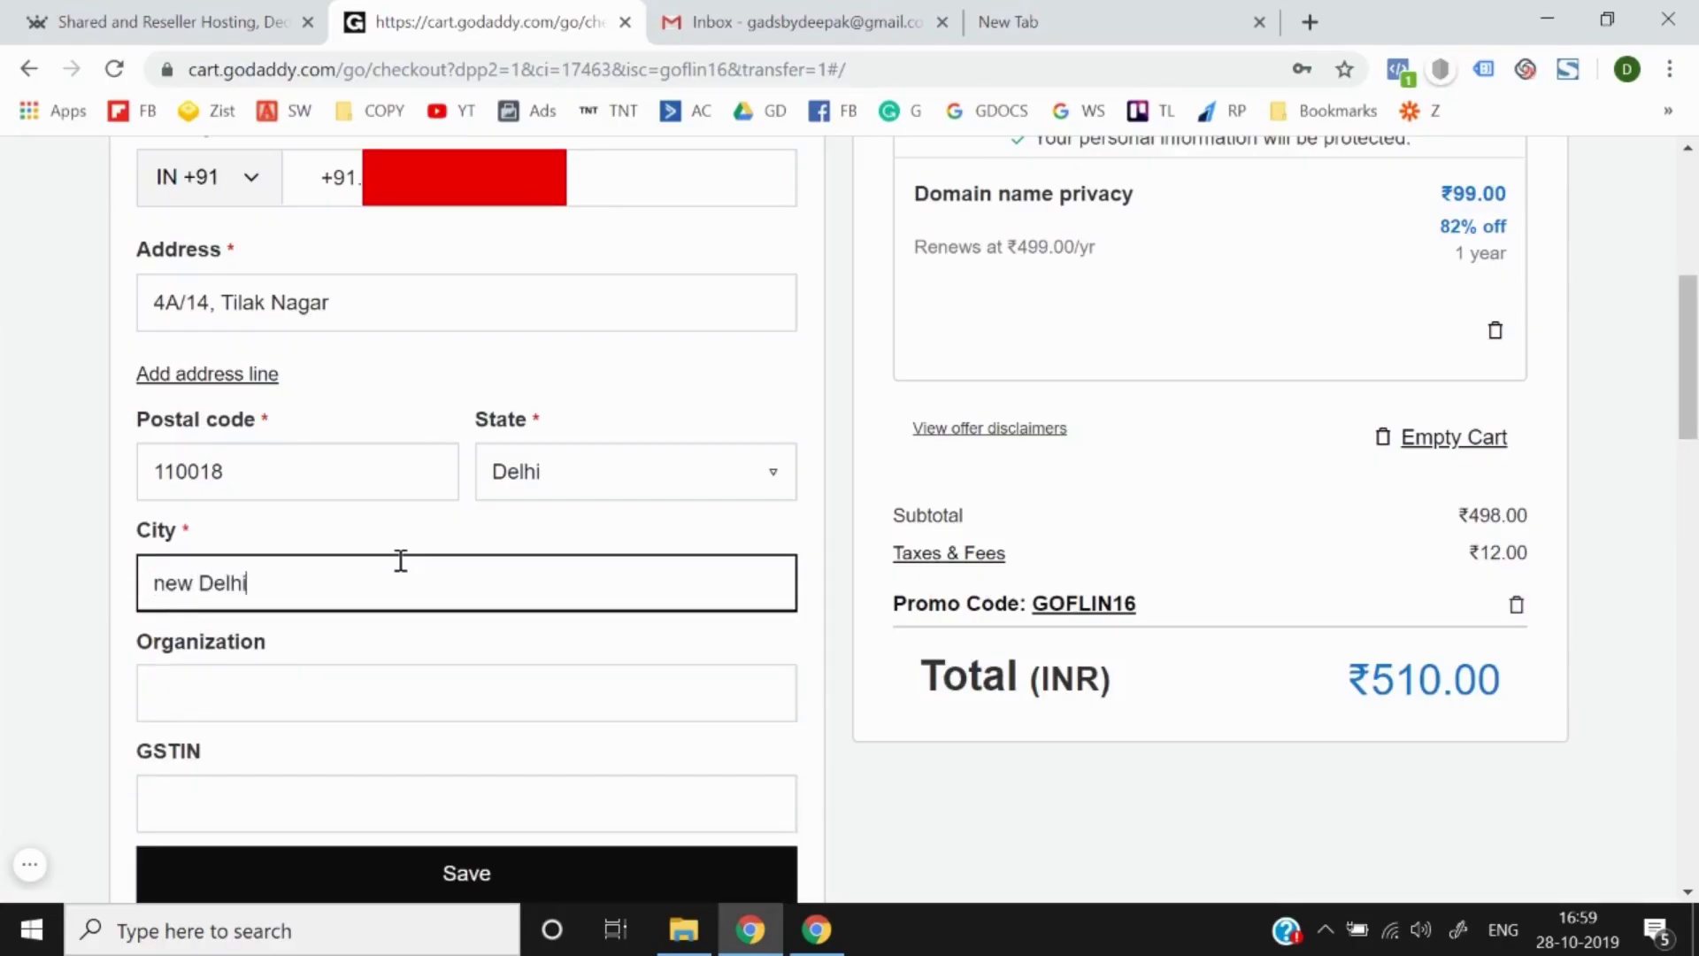
pyautogui.scroll(-1, 400, 561)
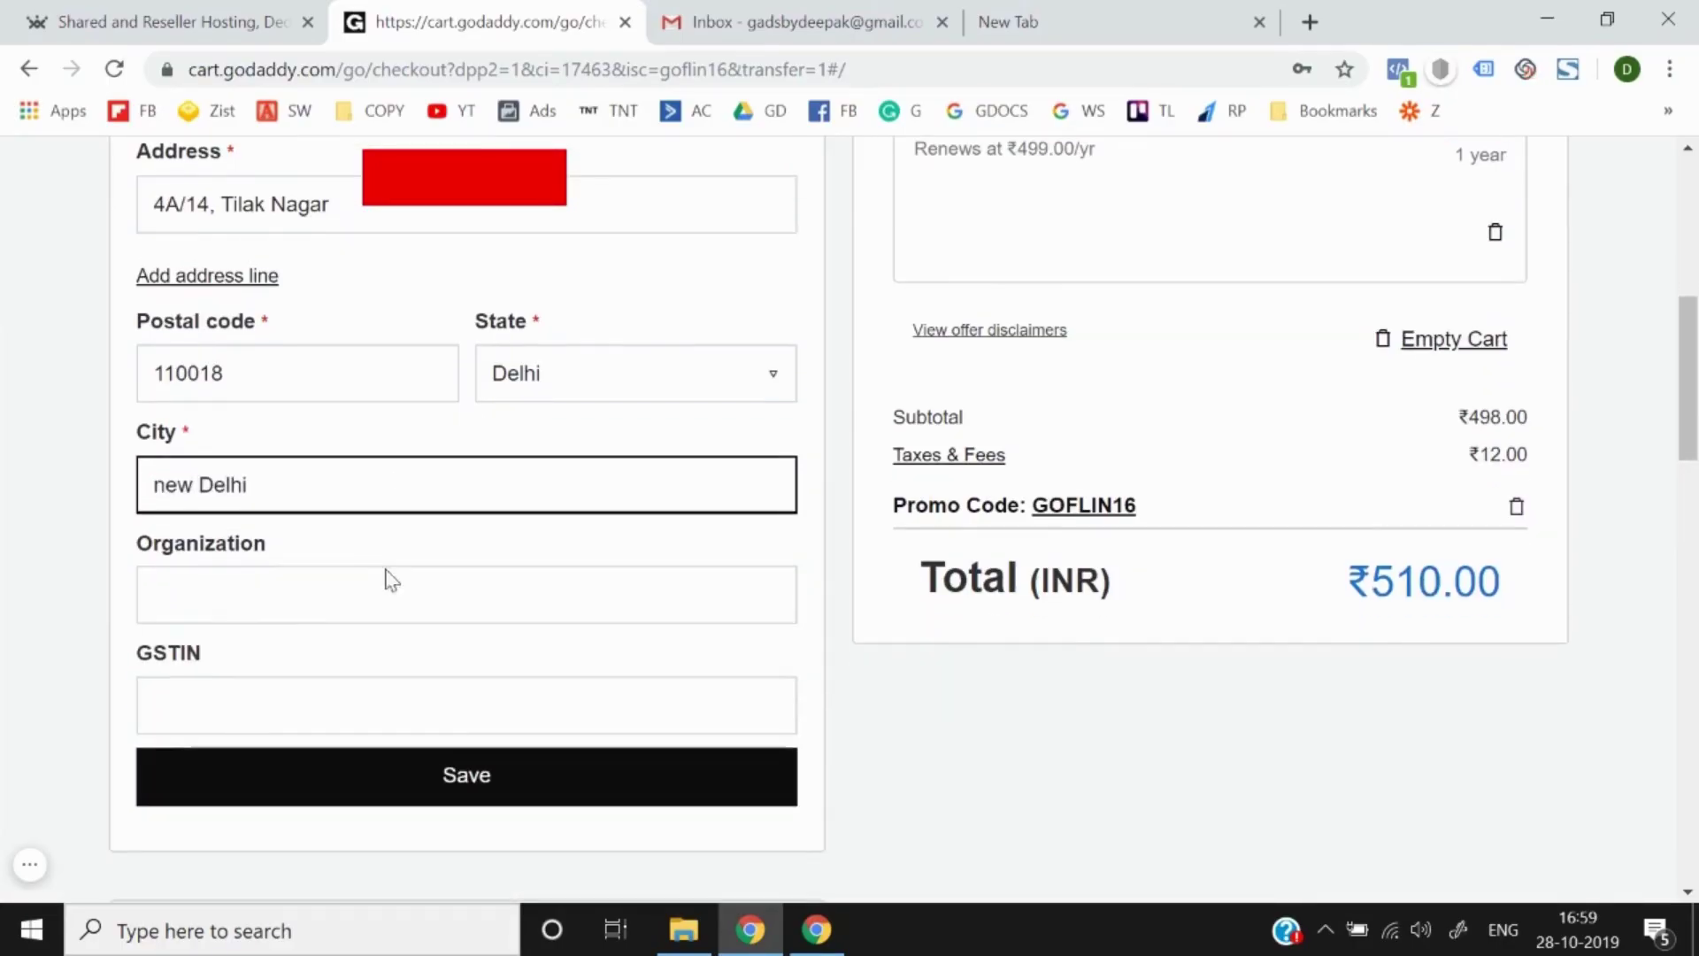
pyautogui.click(315, 609)
pyautogui.write('Thin')
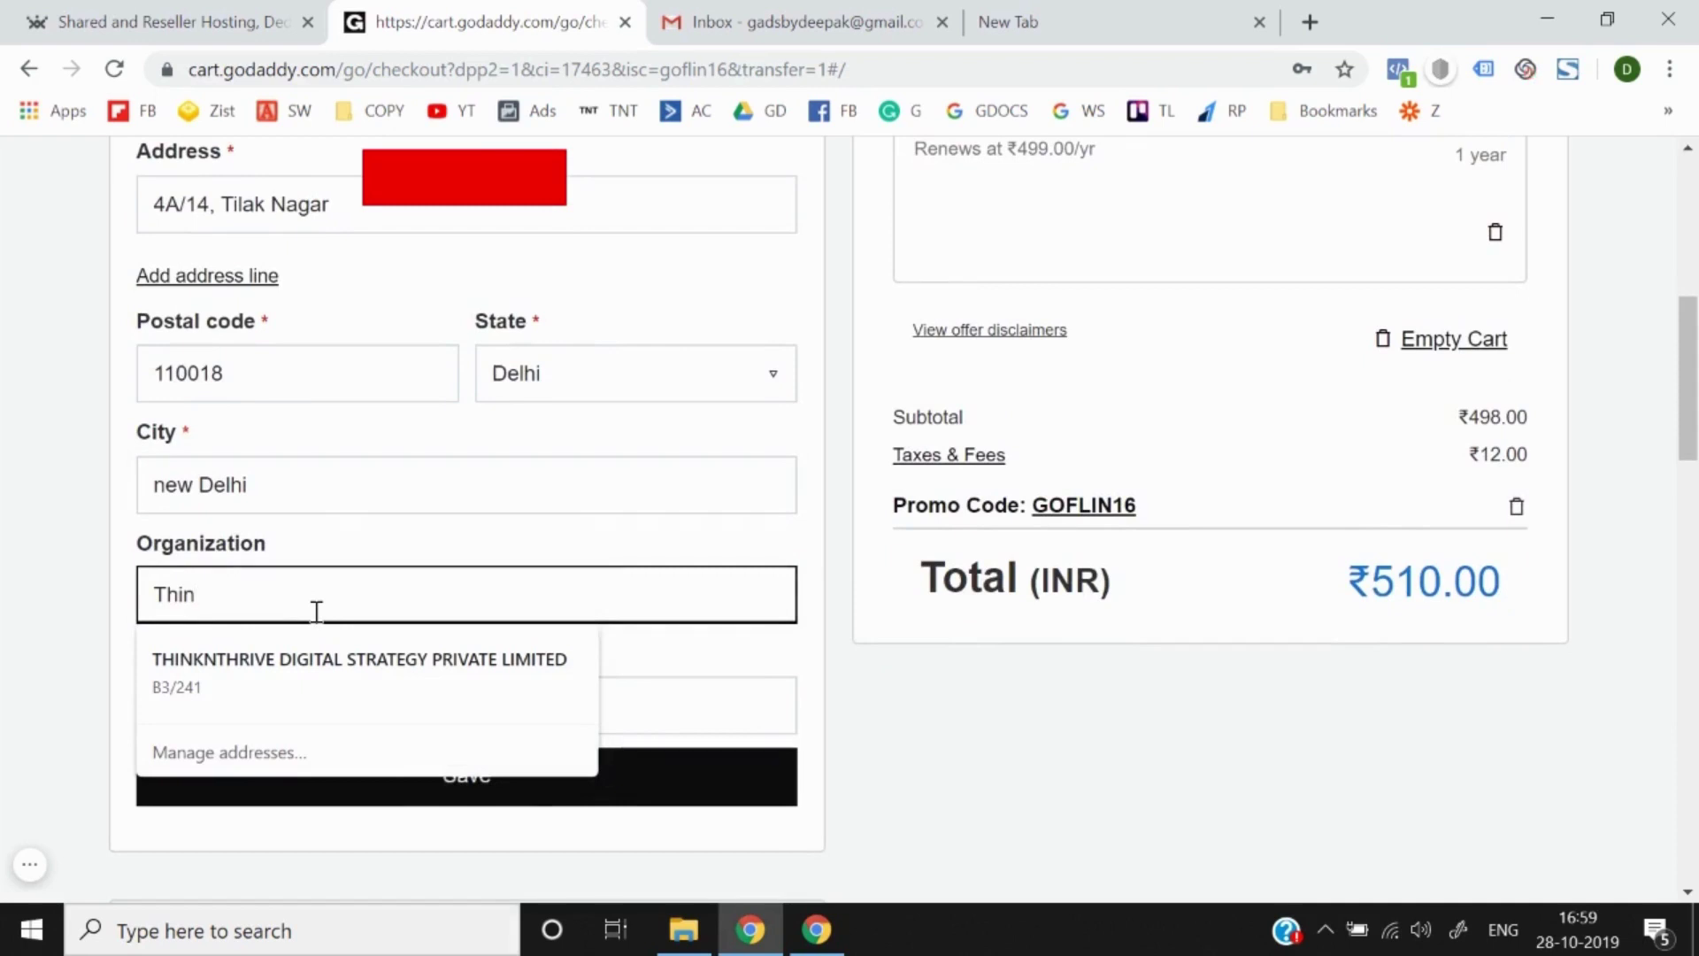
pyautogui.write('k N Thrive')
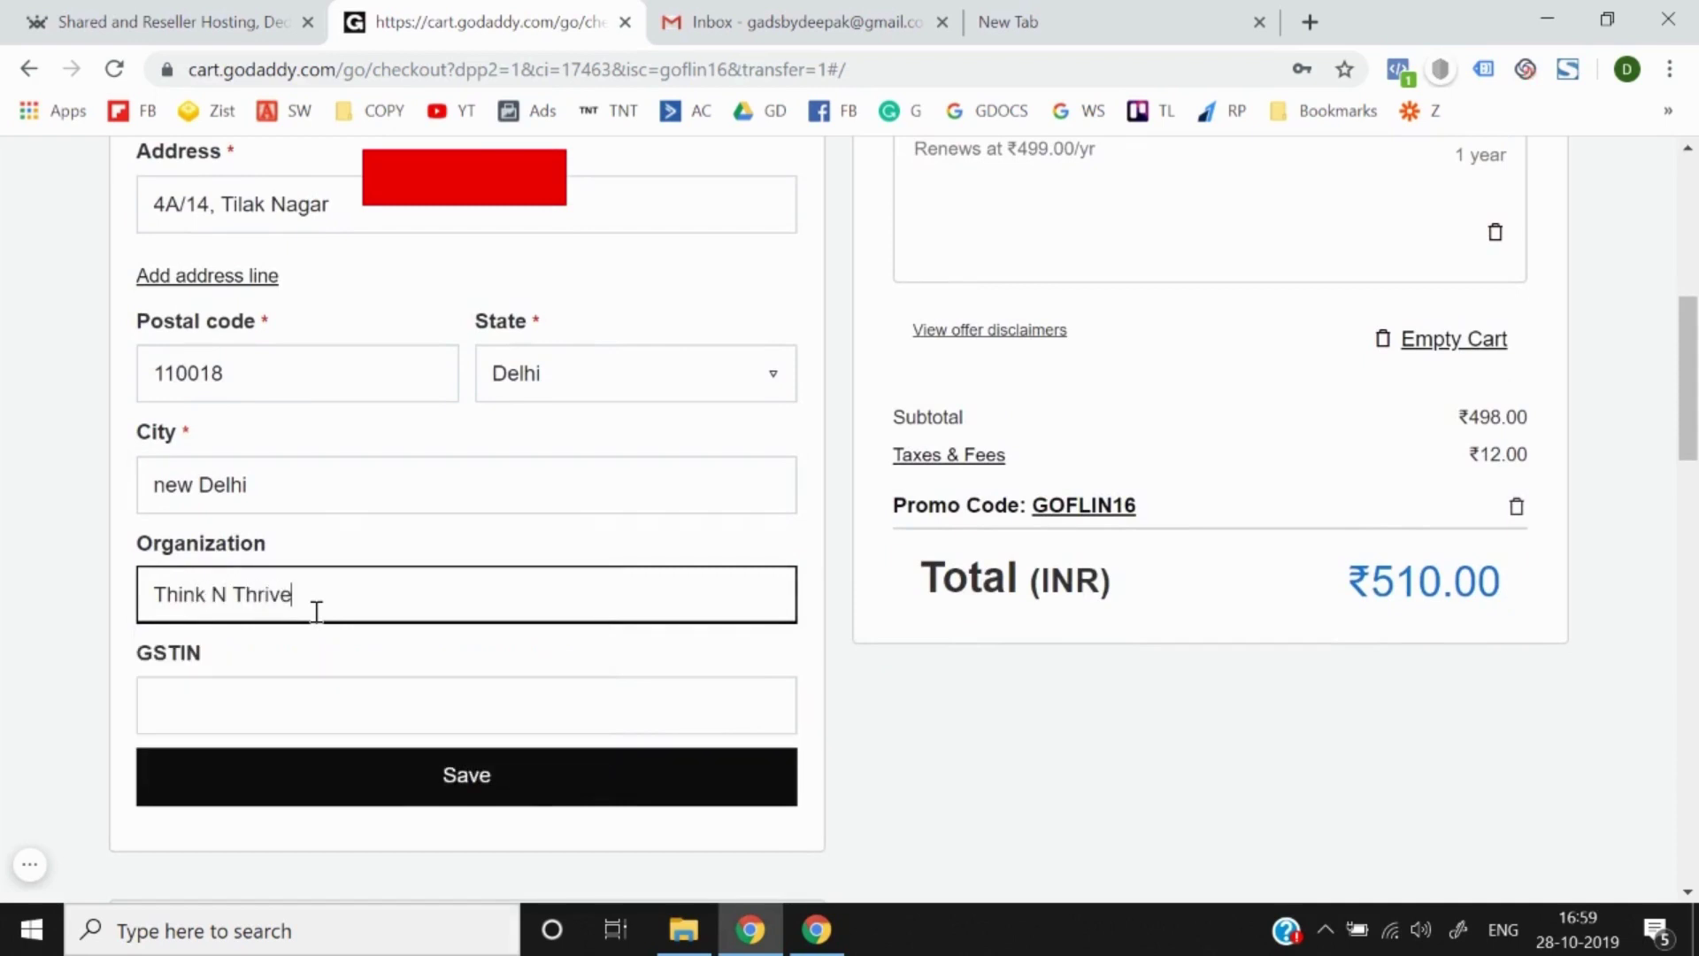
pyautogui.scroll(-1, 316, 610)
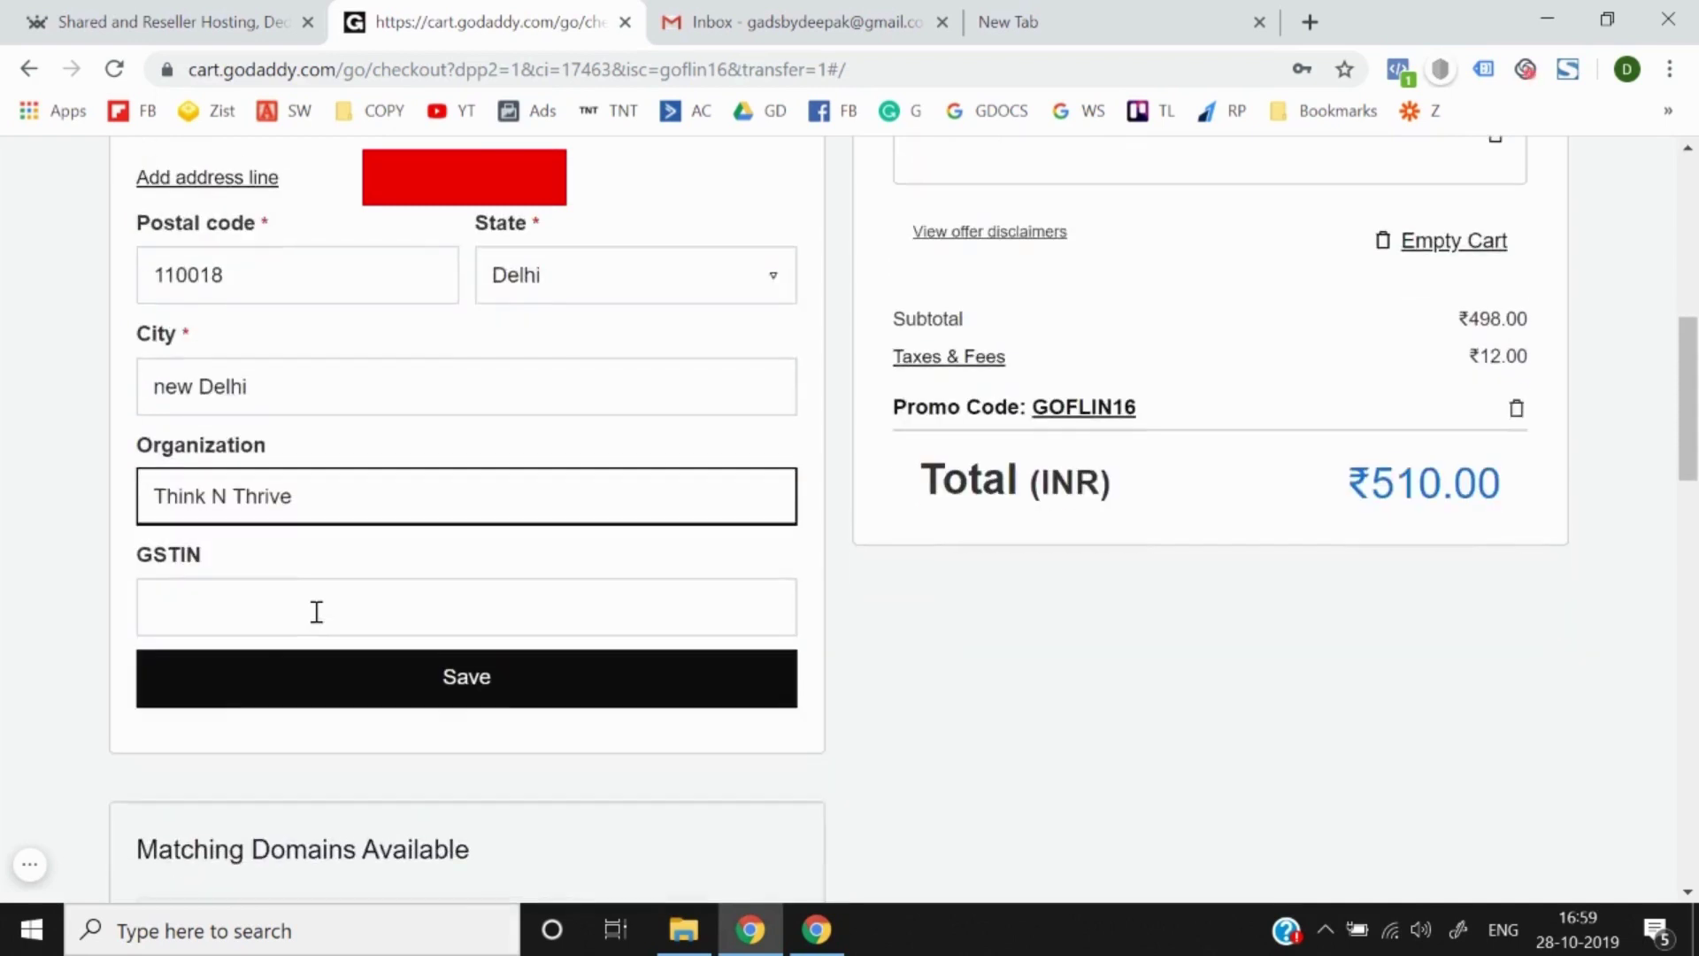
pyautogui.click(382, 685)
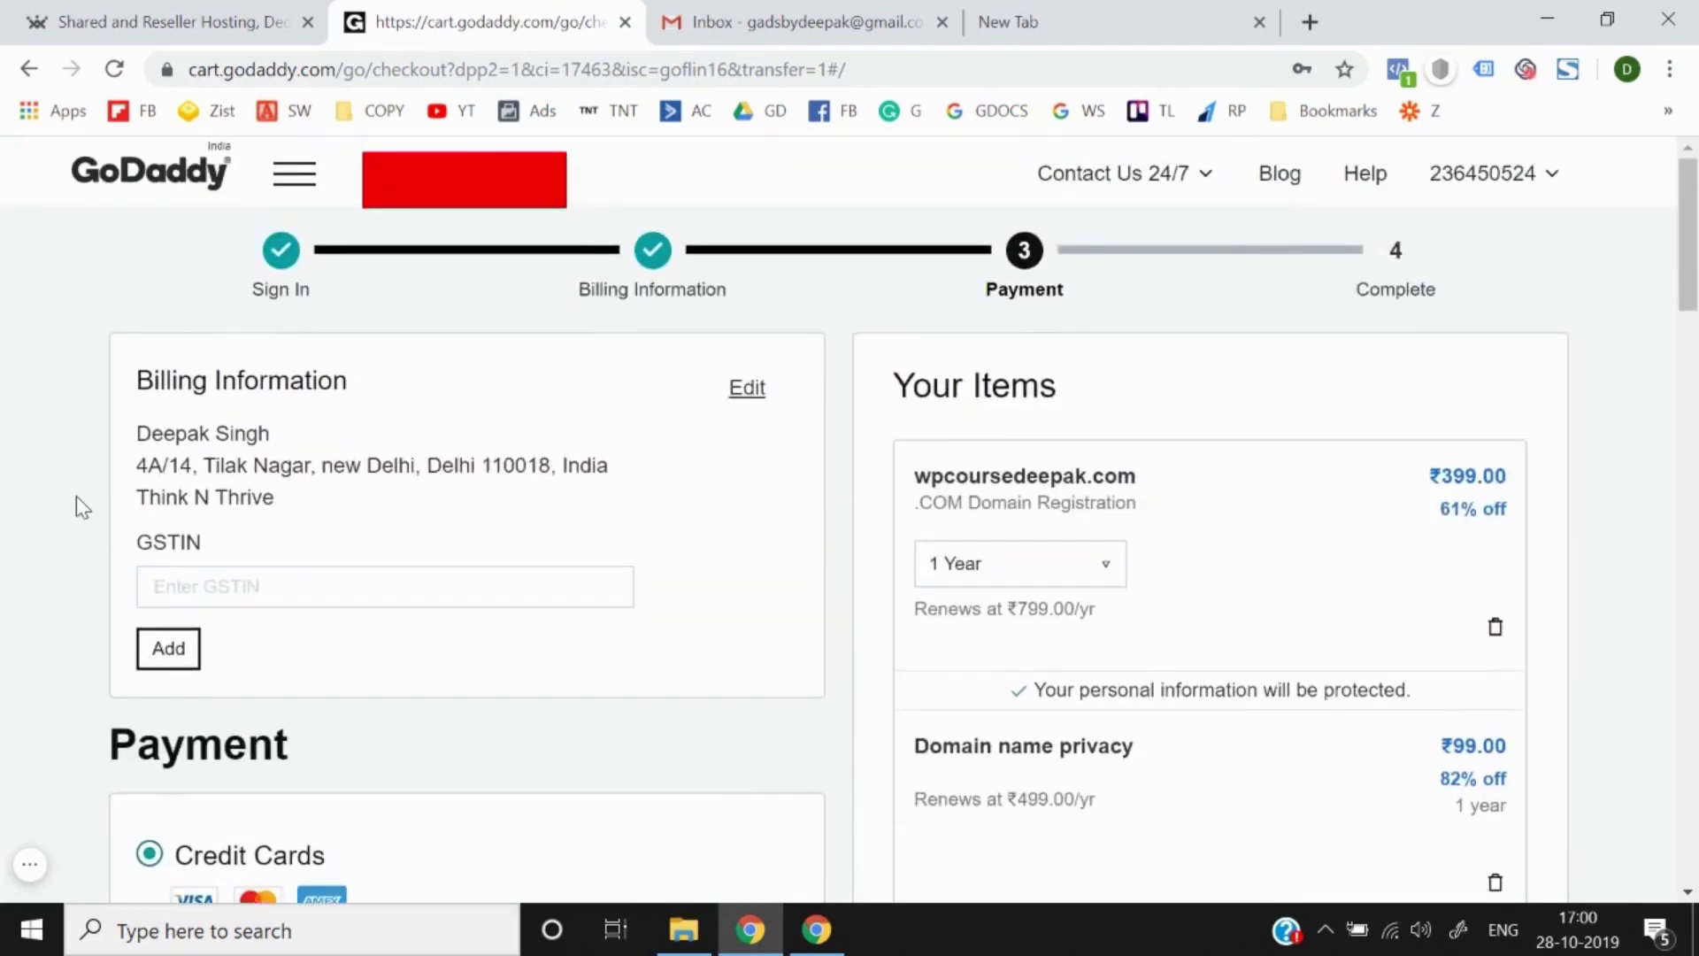
pyautogui.scroll(-1, 76, 496)
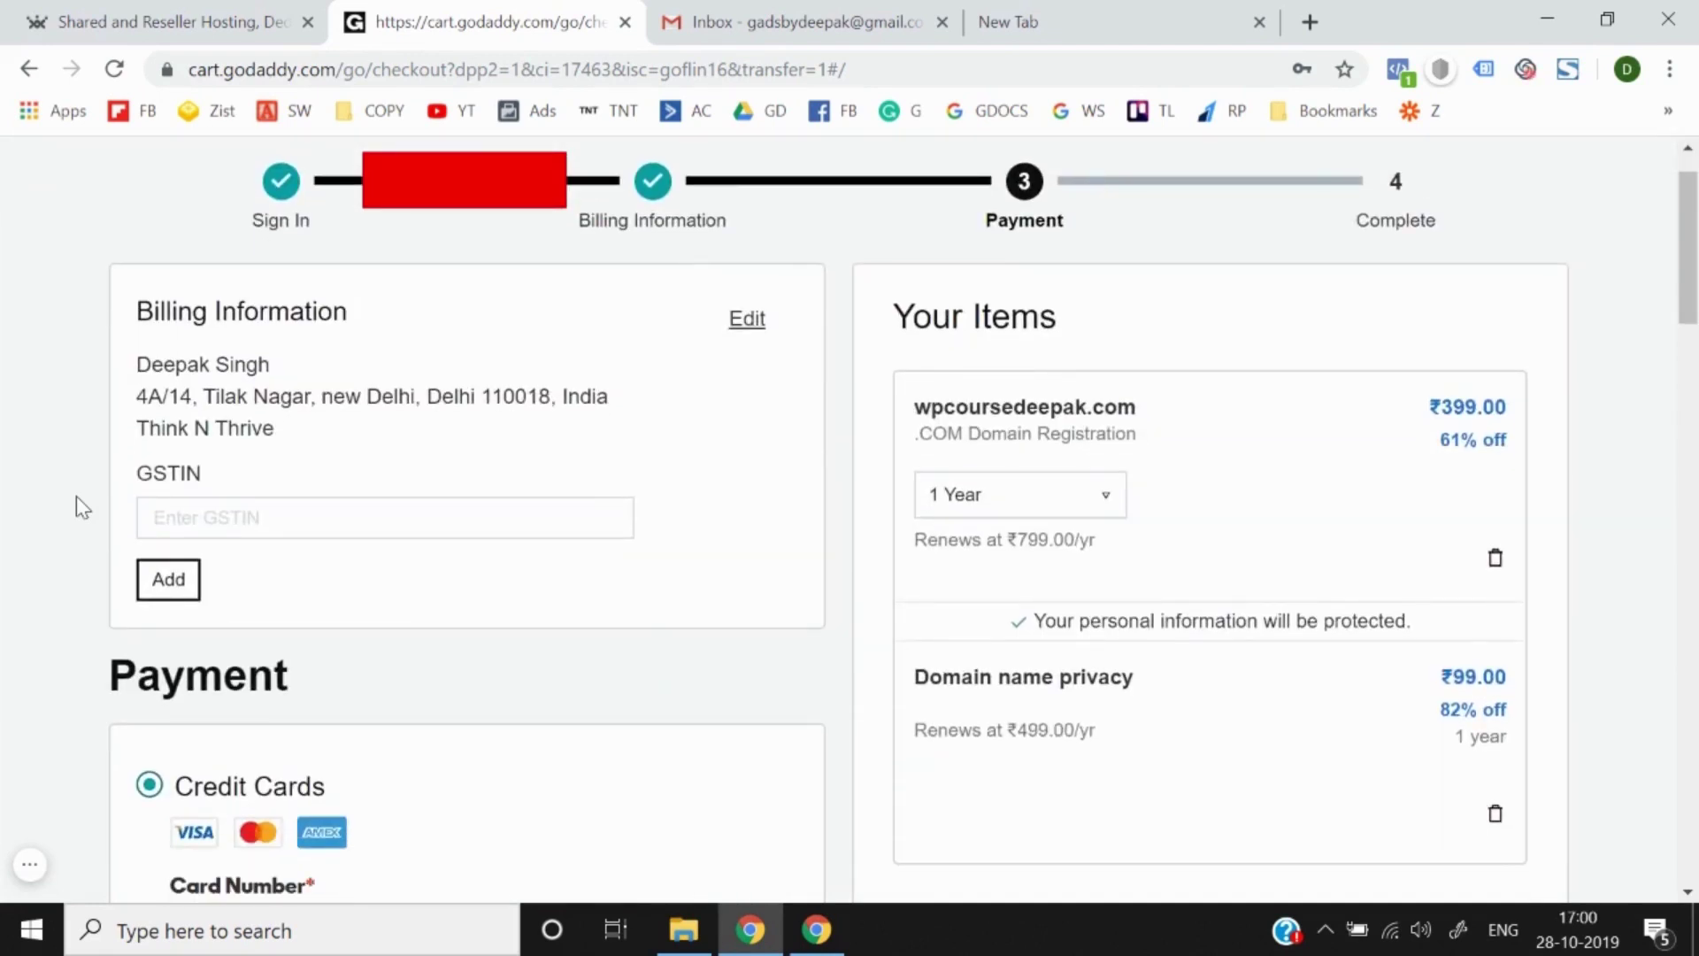
pyautogui.scroll(-8, 76, 496)
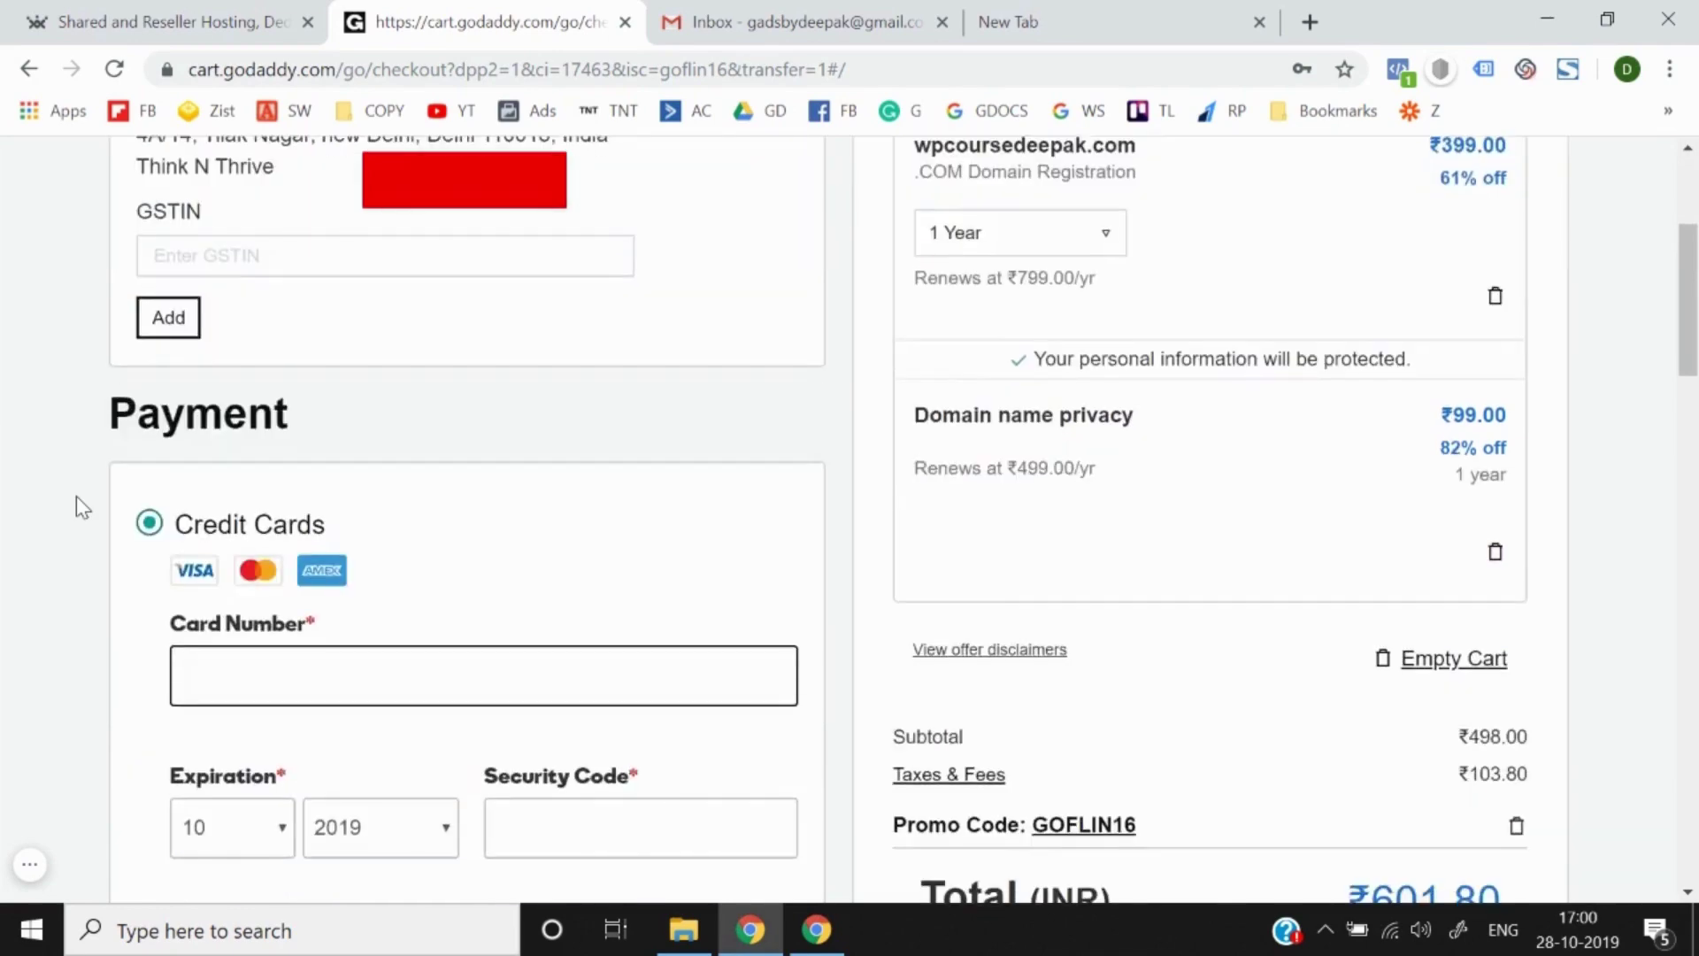
pyautogui.scroll(3, 76, 496)
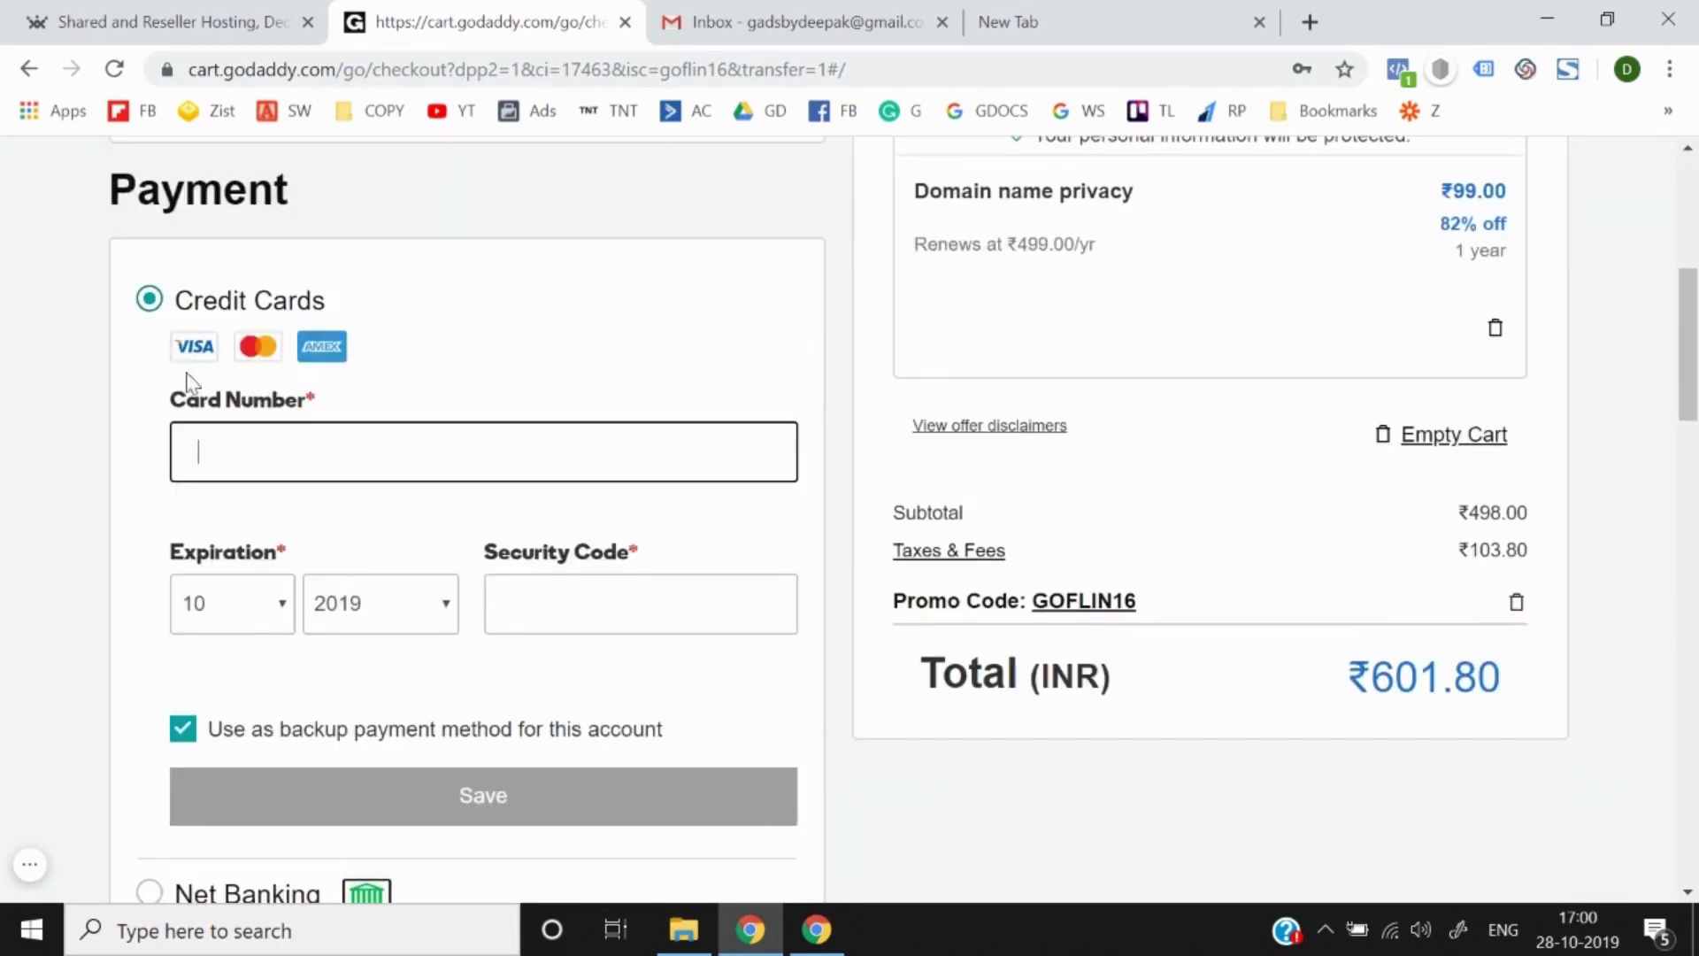
pyautogui.scroll(-6, 98, 550)
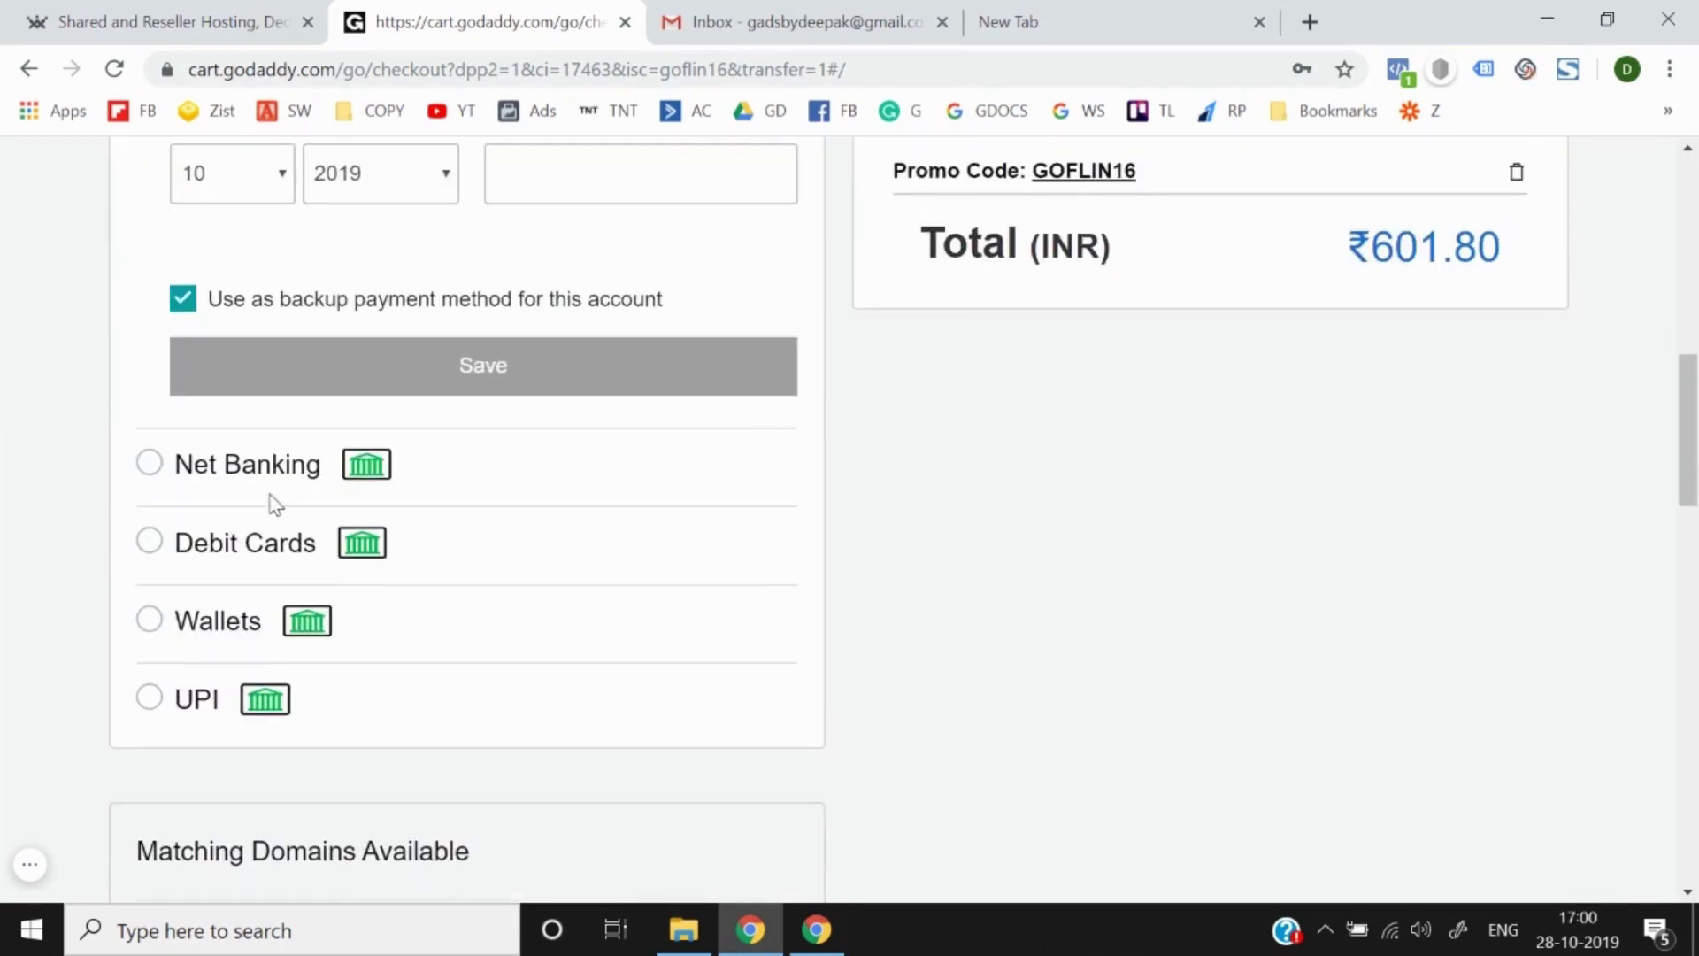
pyautogui.scroll(-1, 241, 597)
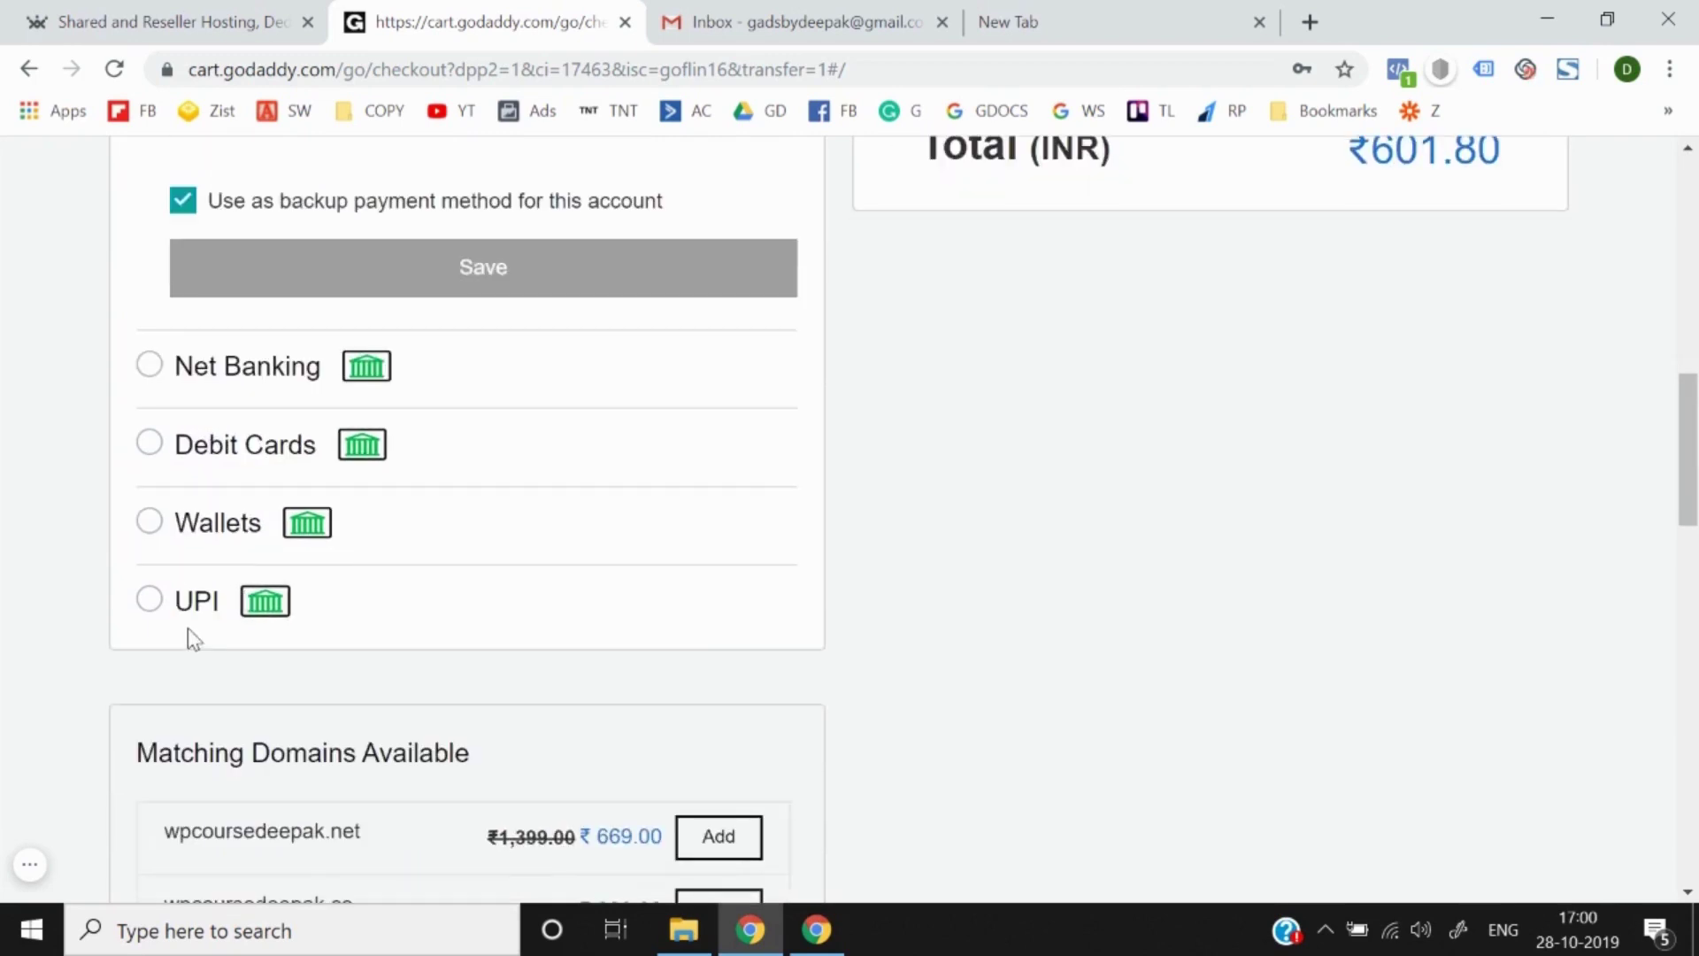
pyautogui.scroll(-1, 188, 630)
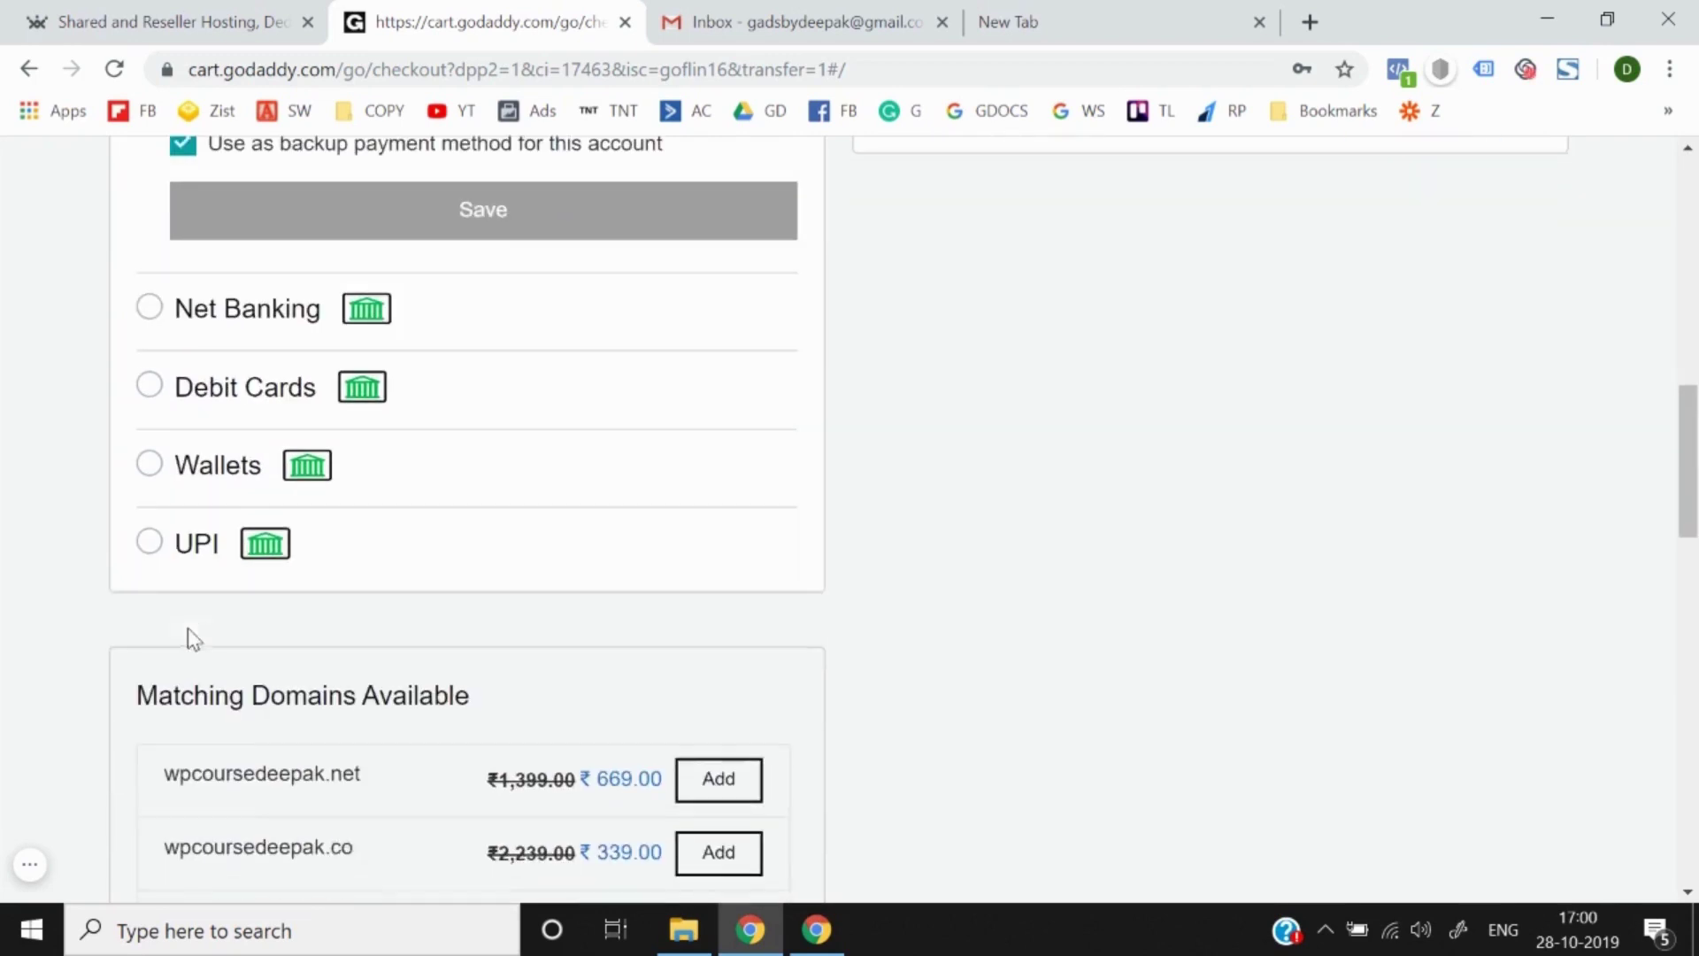
pyautogui.click(151, 539)
pyautogui.scroll(6, 148, 540)
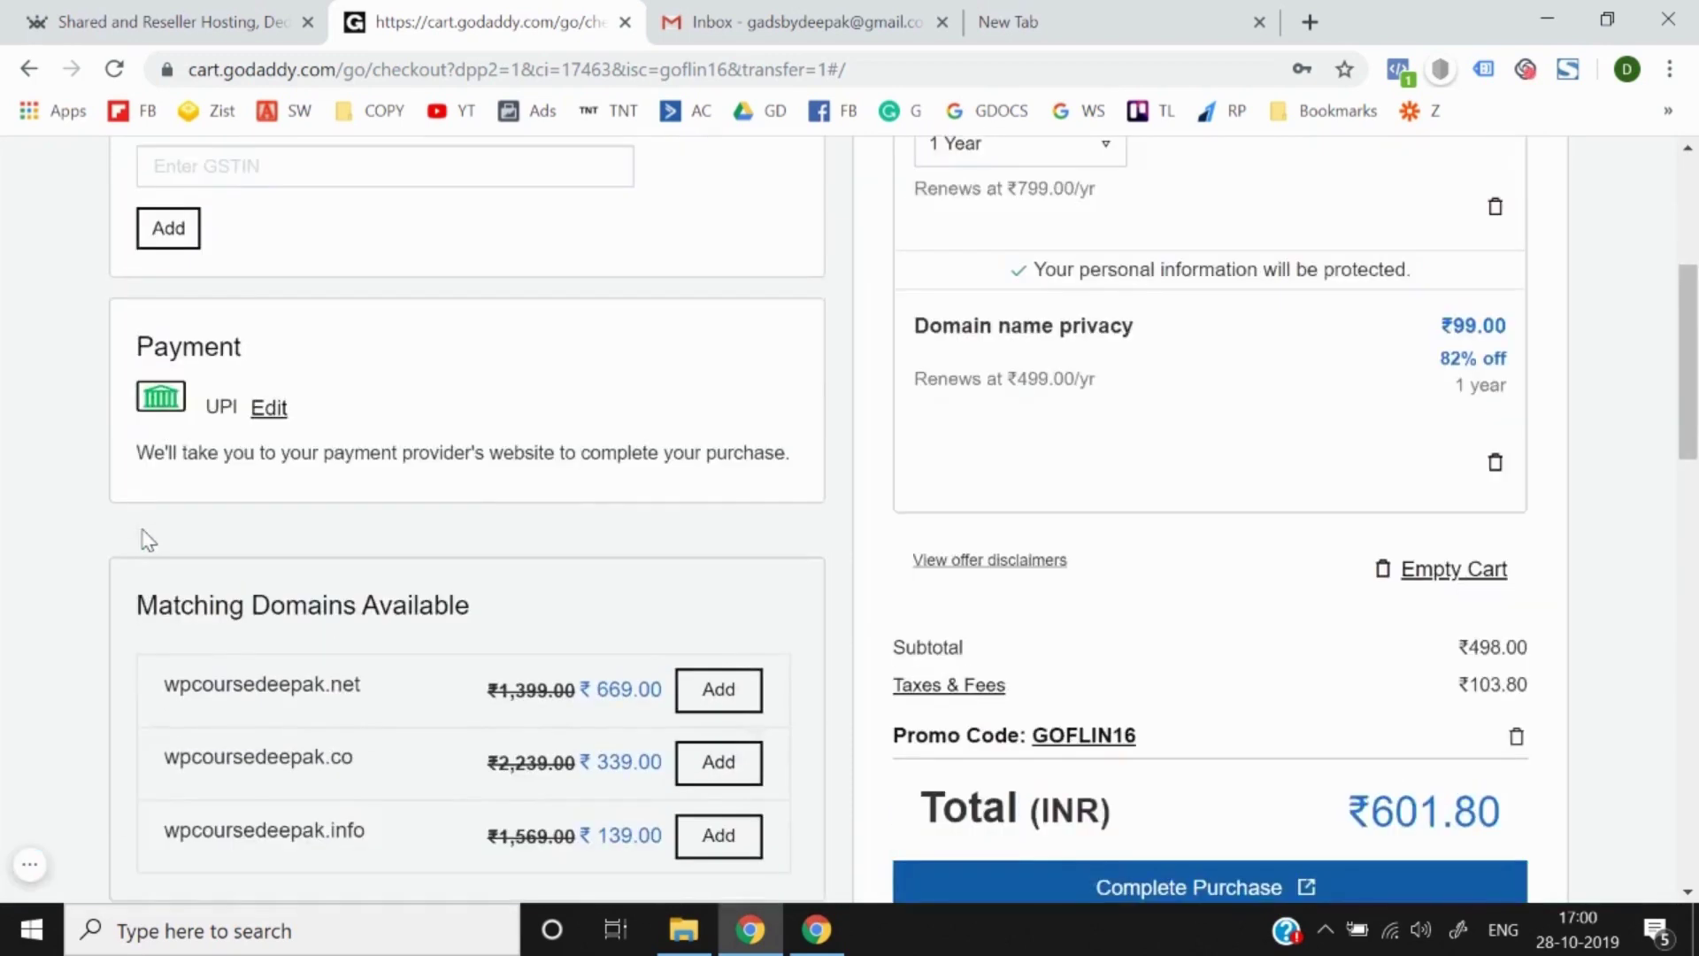
pyautogui.scroll(-1, 240, 580)
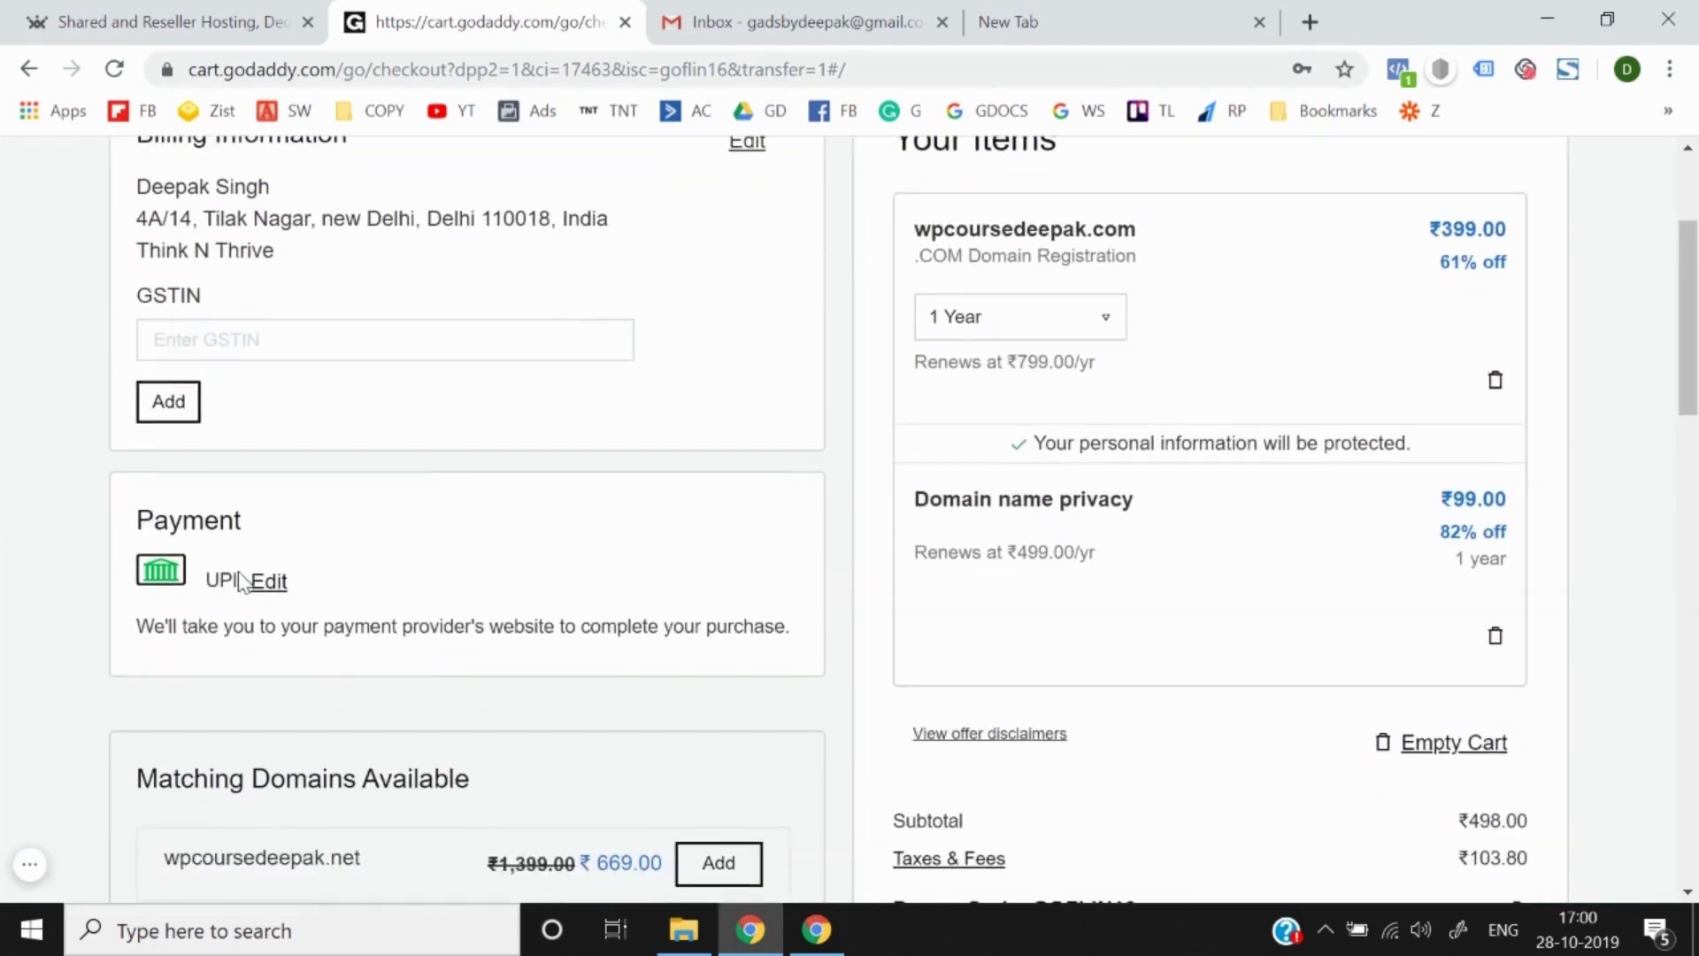
pyautogui.scroll(-5, 240, 580)
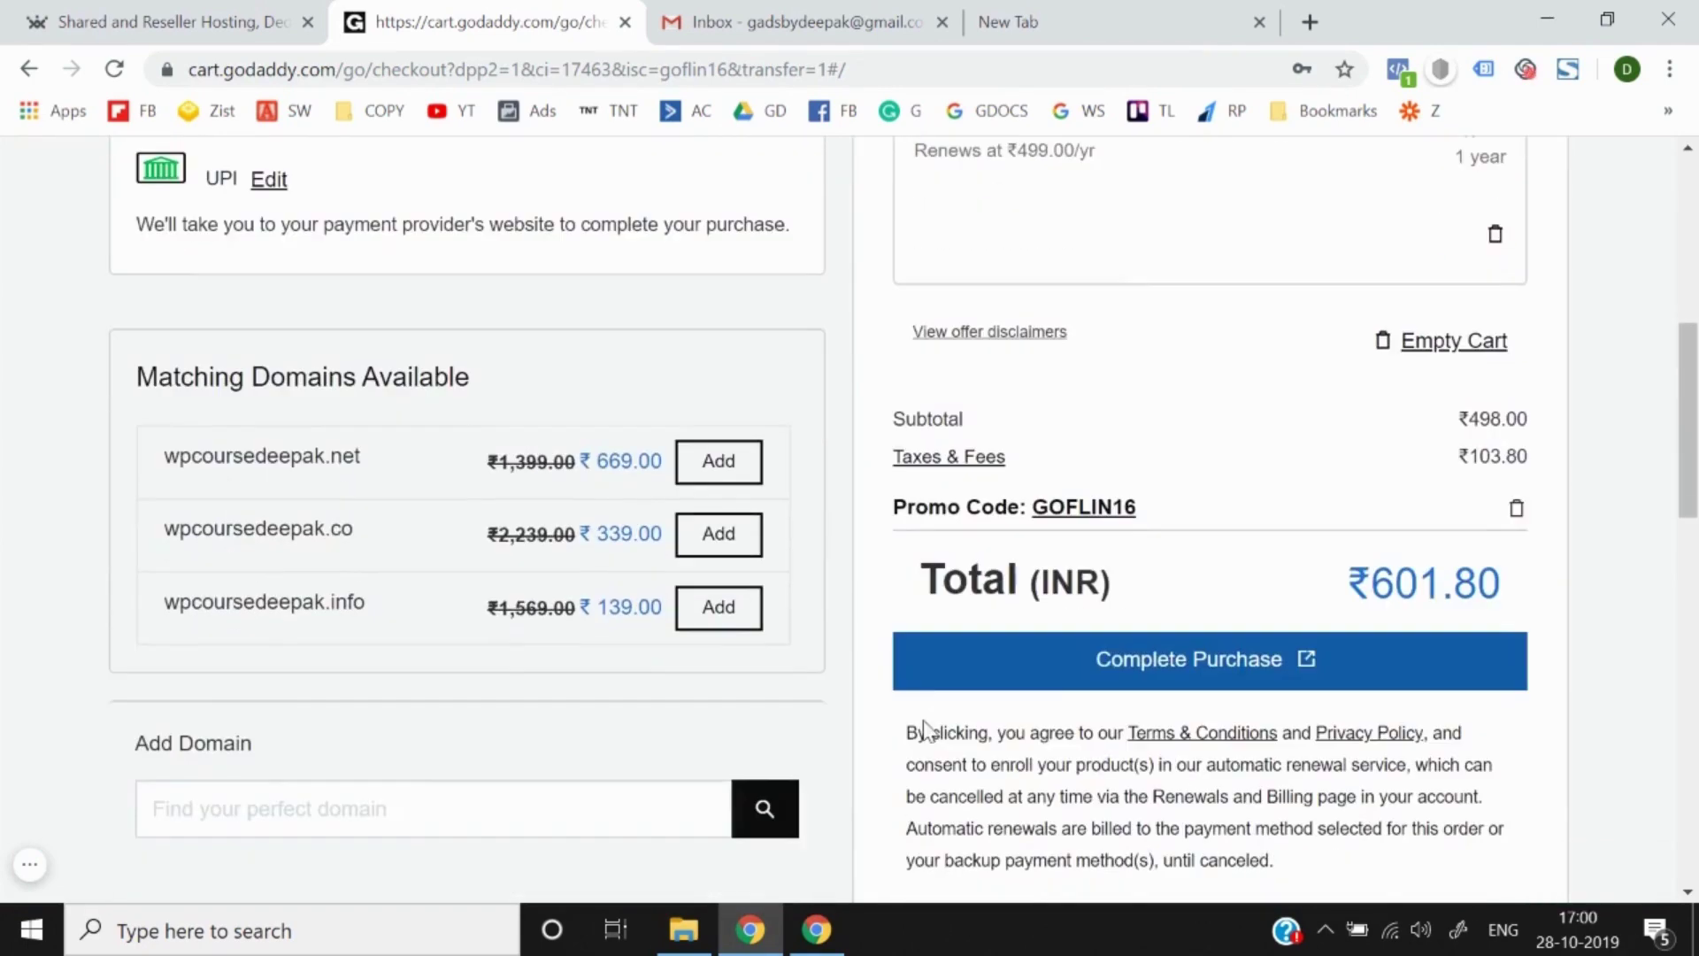
pyautogui.scroll(2, 1119, 659)
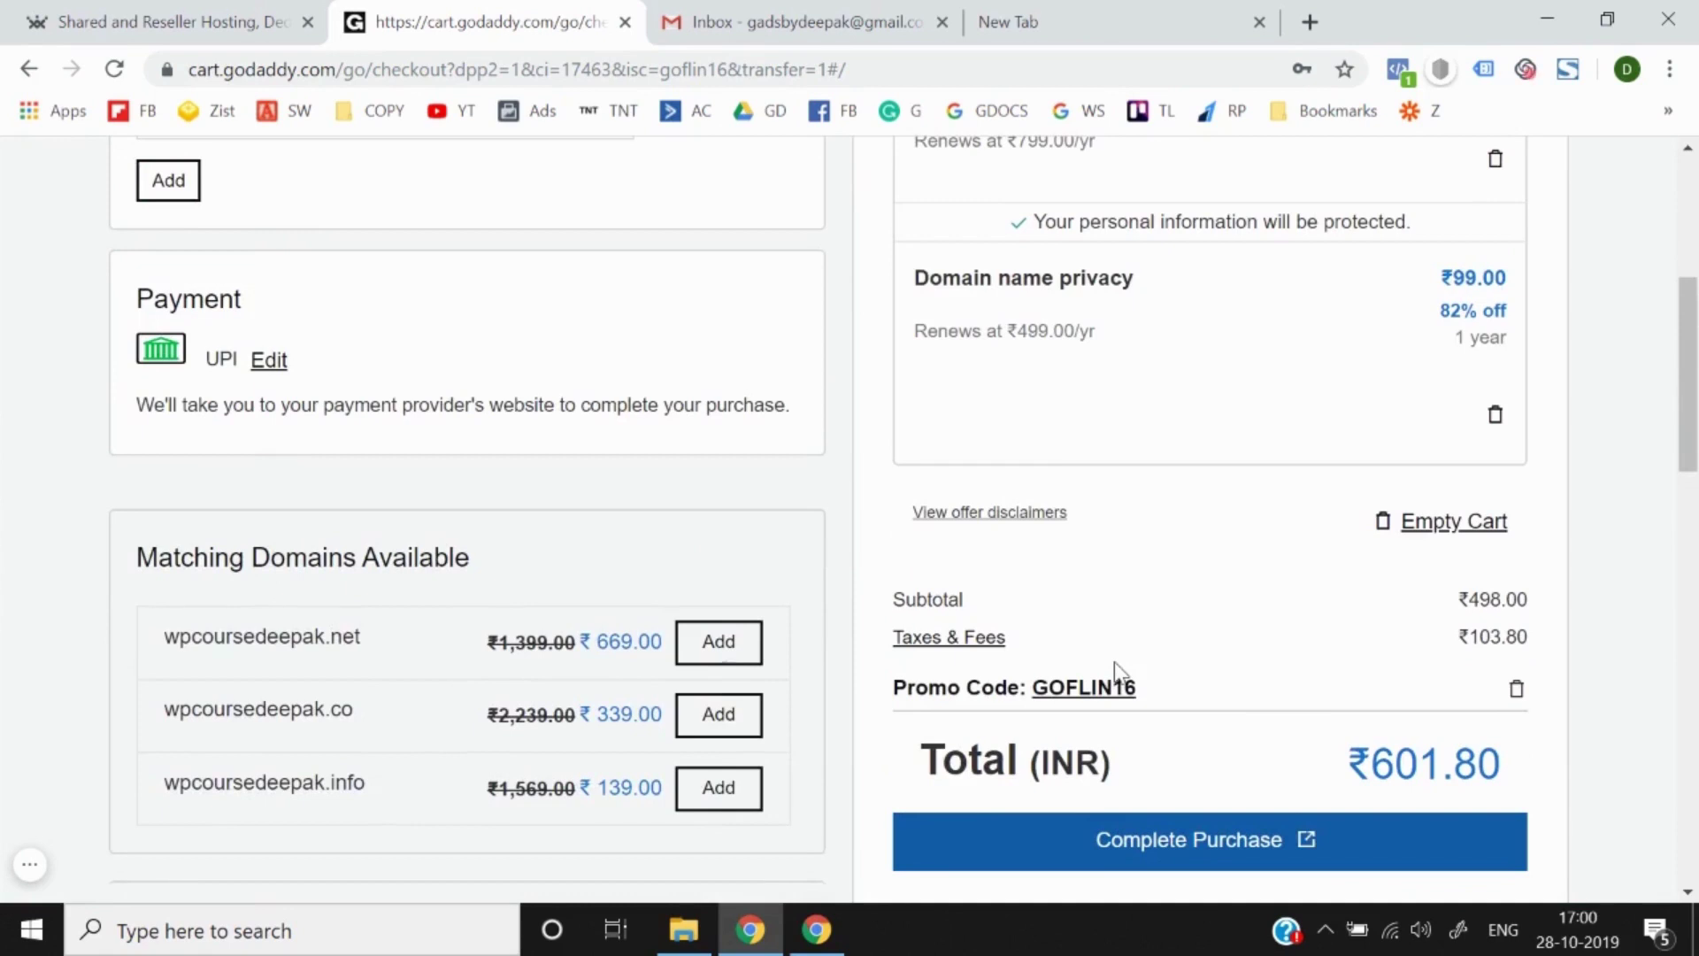
pyautogui.scroll(1, 1280, 682)
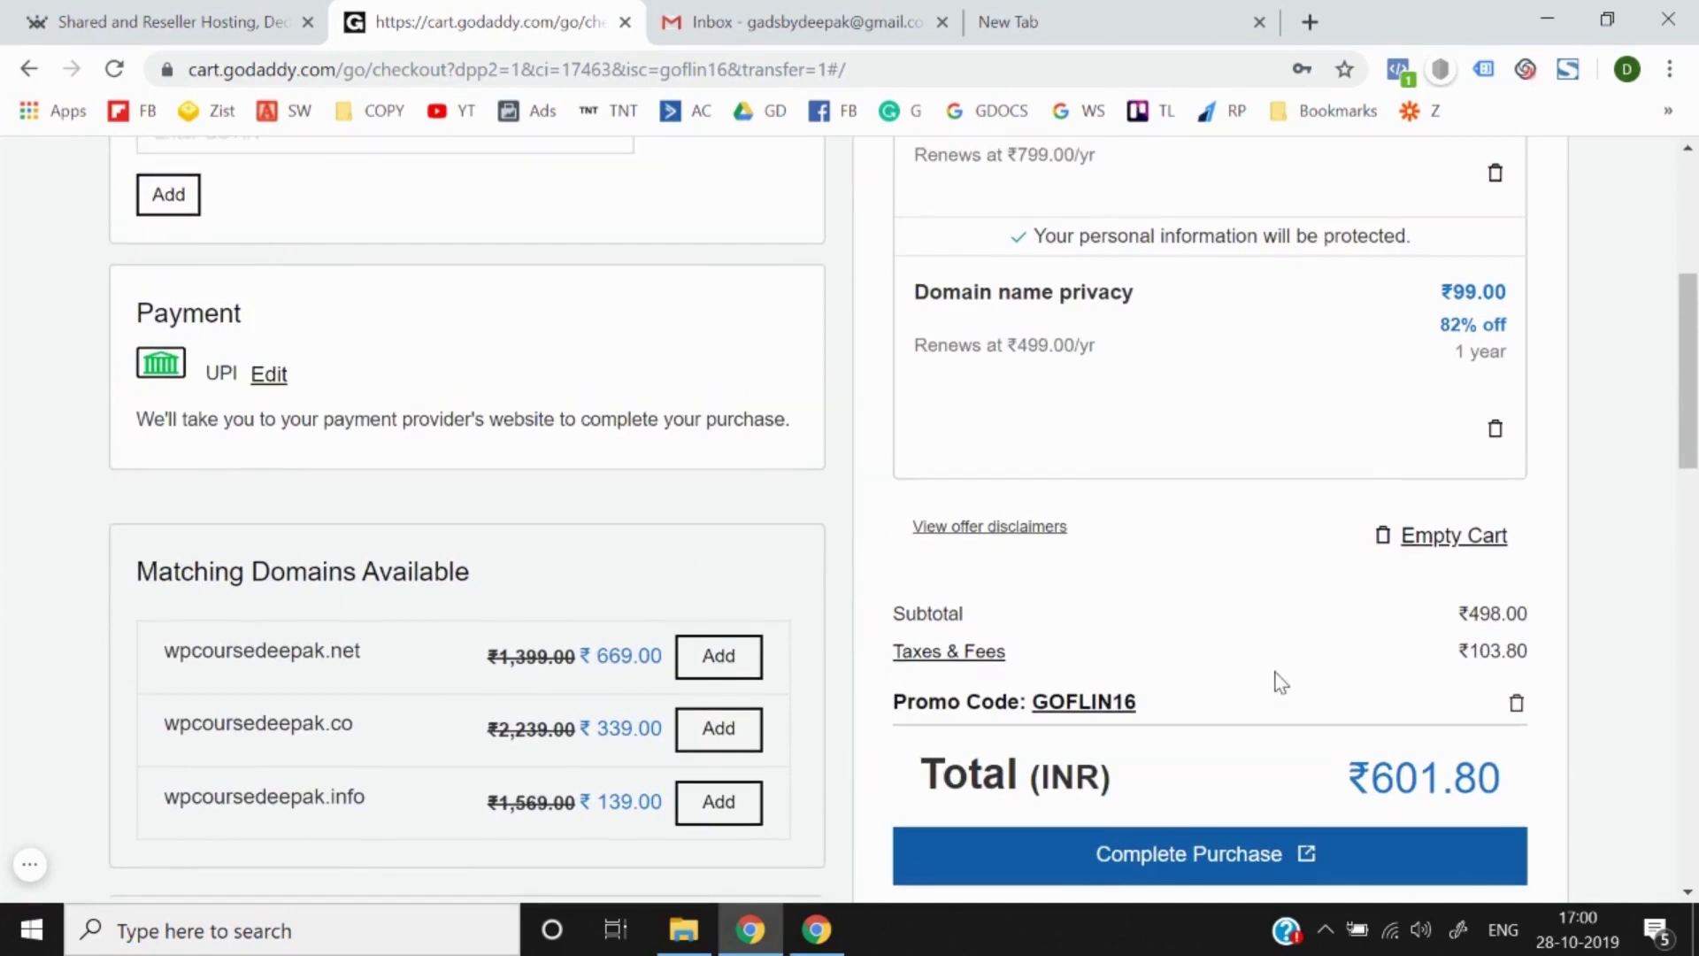
pyautogui.scroll(3, 1280, 682)
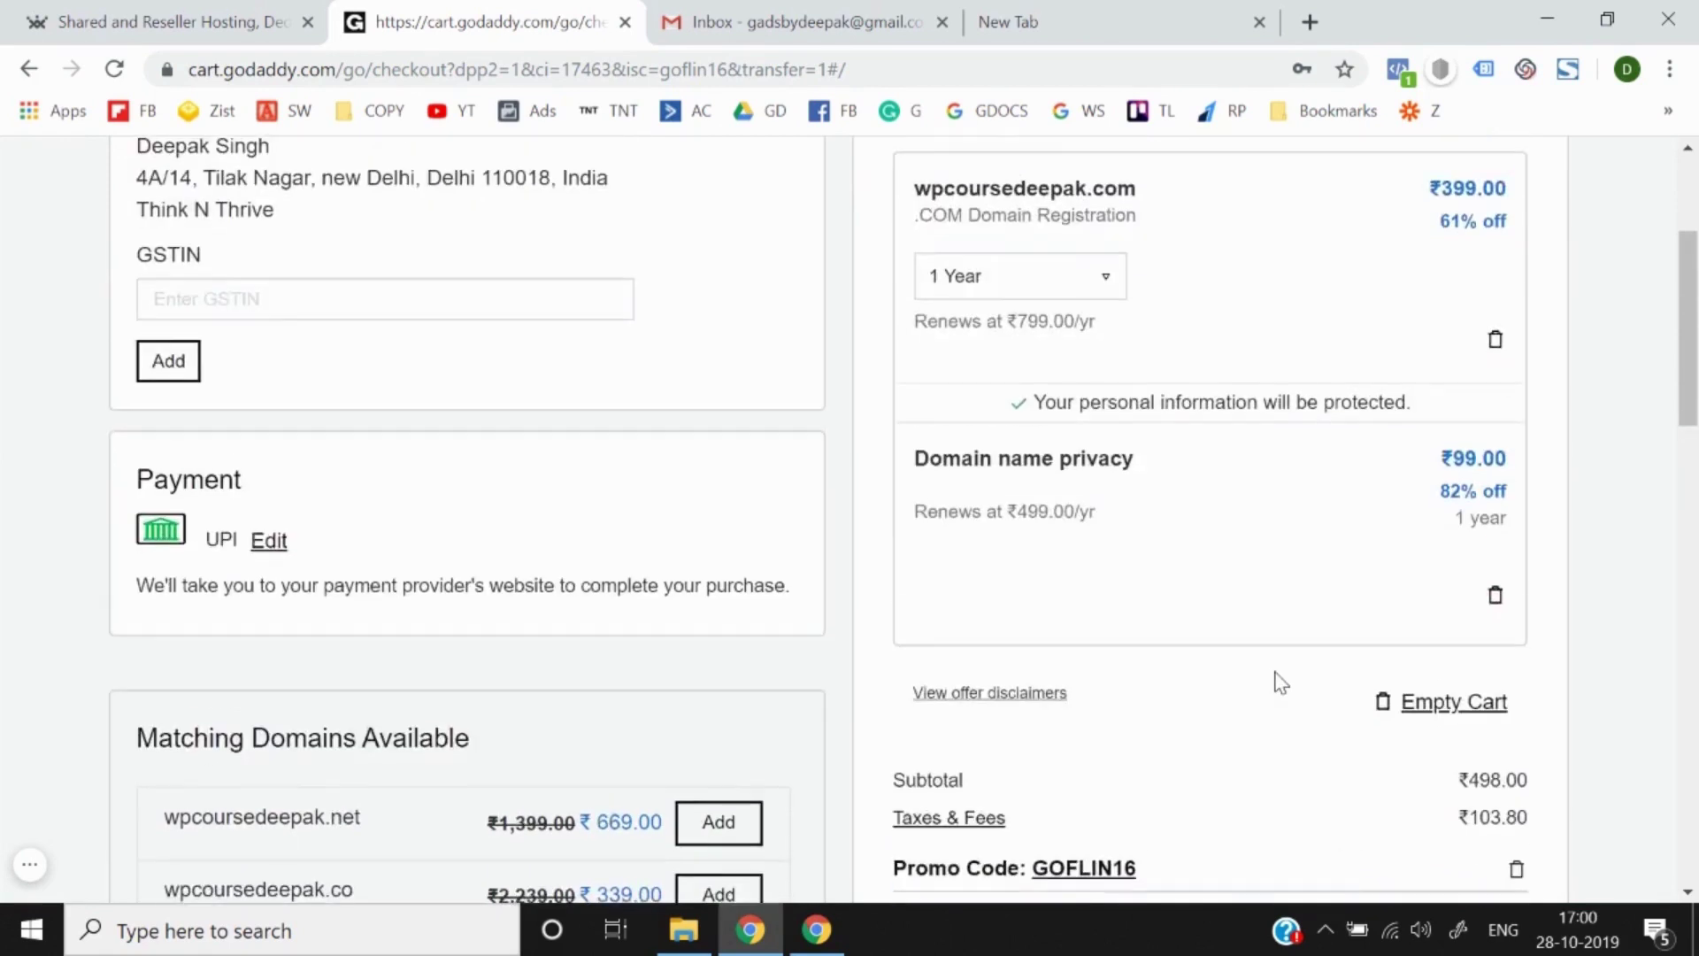
pyautogui.scroll(-3, 1279, 683)
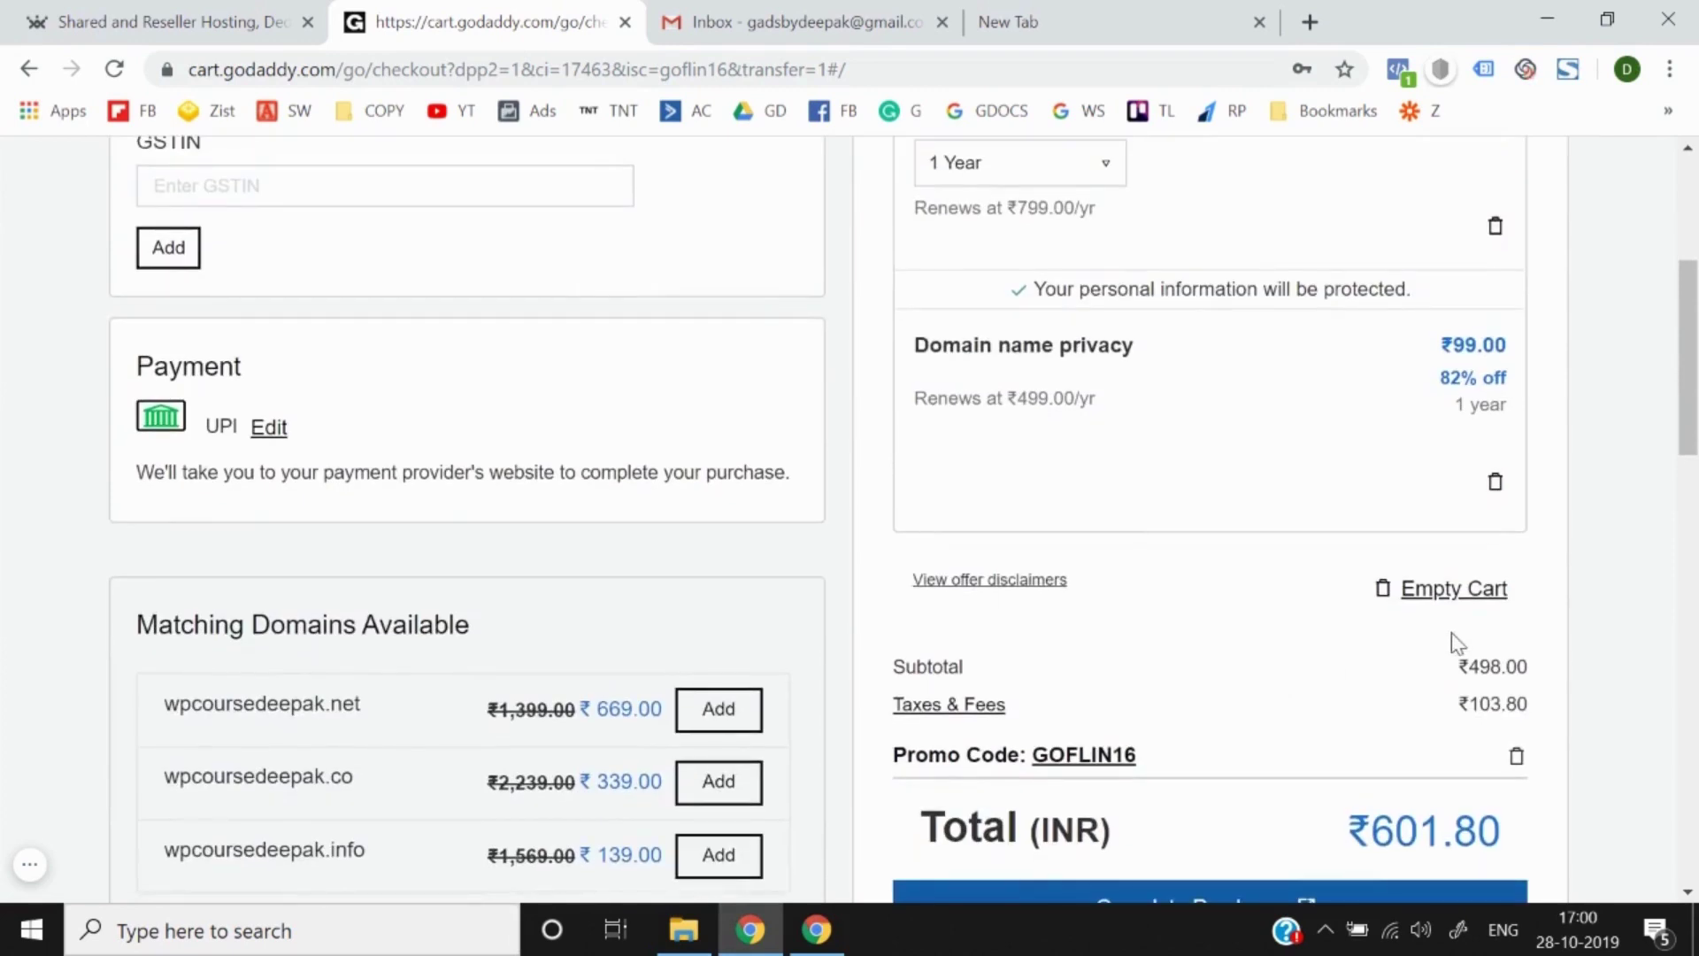
pyautogui.scroll(-3, 1451, 636)
pyautogui.doubleClick(1415, 574)
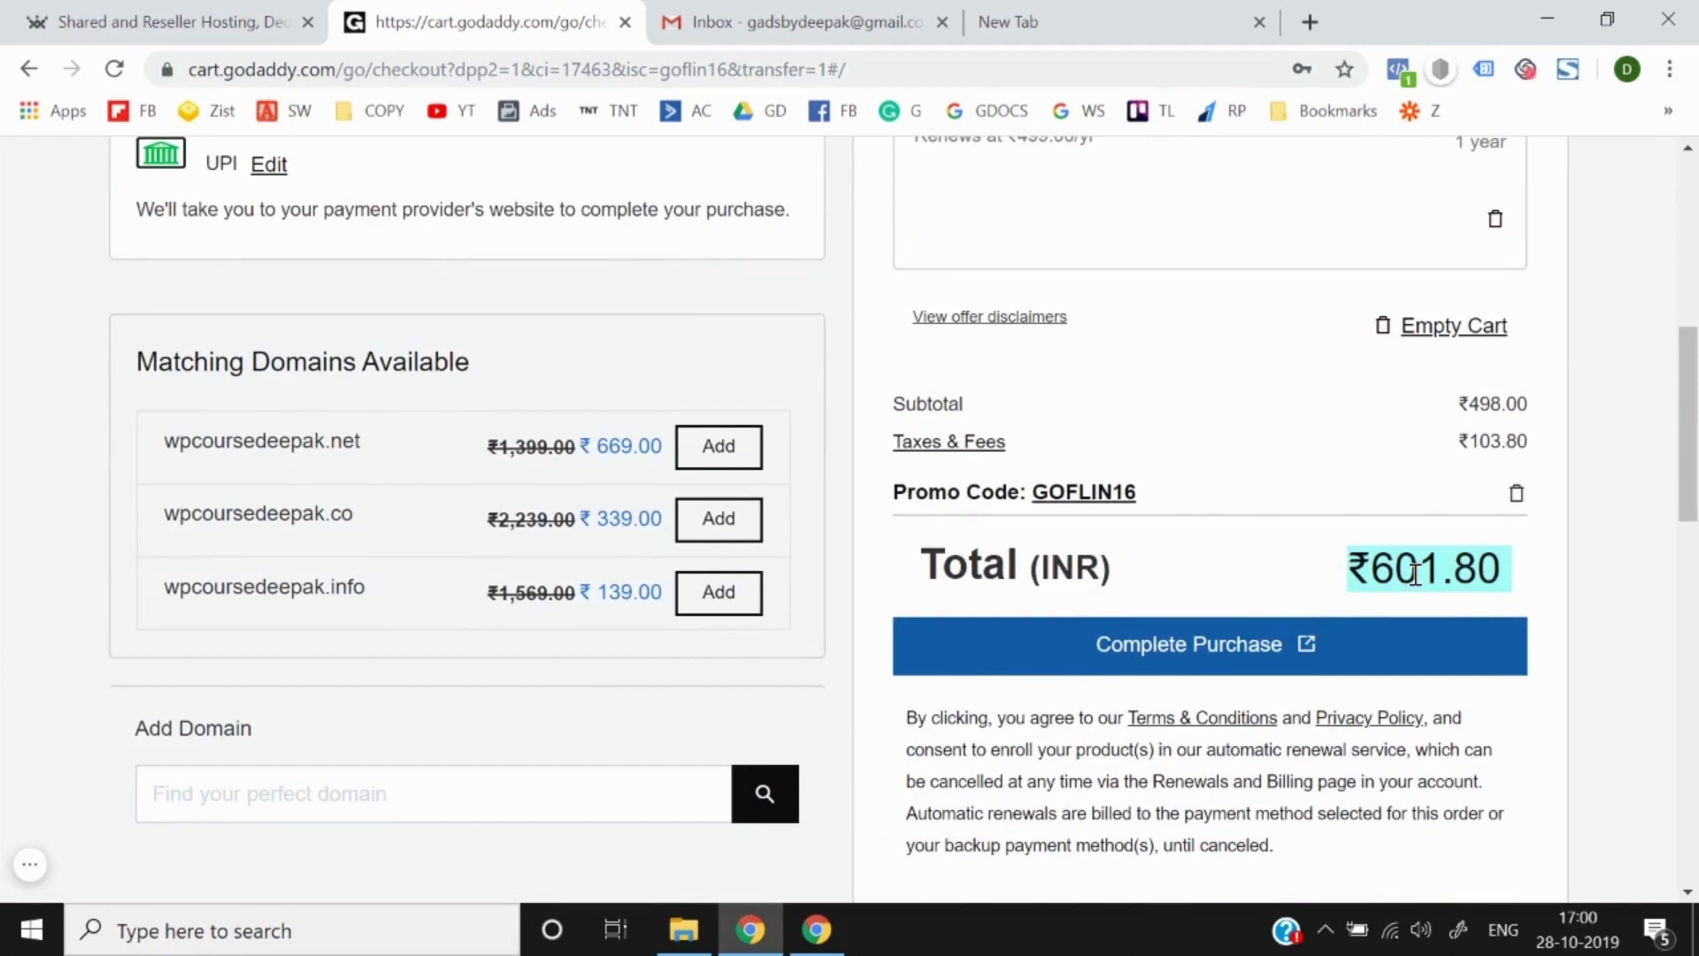
pyautogui.click(1627, 480)
pyautogui.scroll(8, 1627, 483)
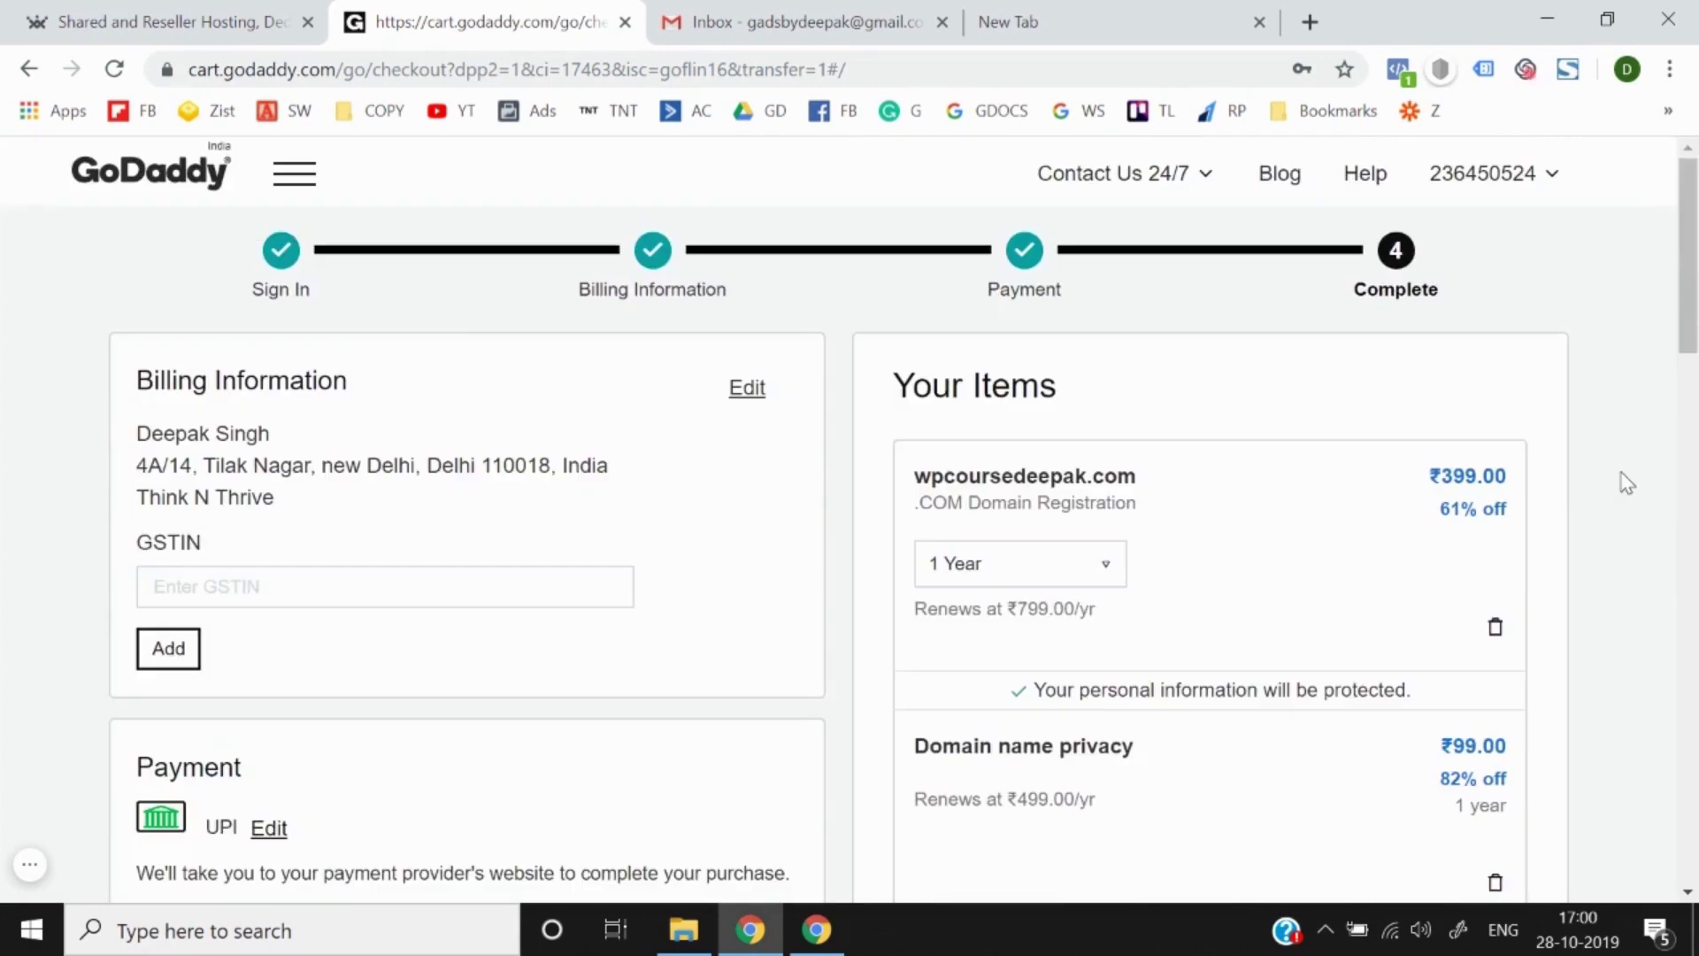
pyautogui.scroll(-15, 1627, 482)
pyautogui.scroll(8, 1627, 482)
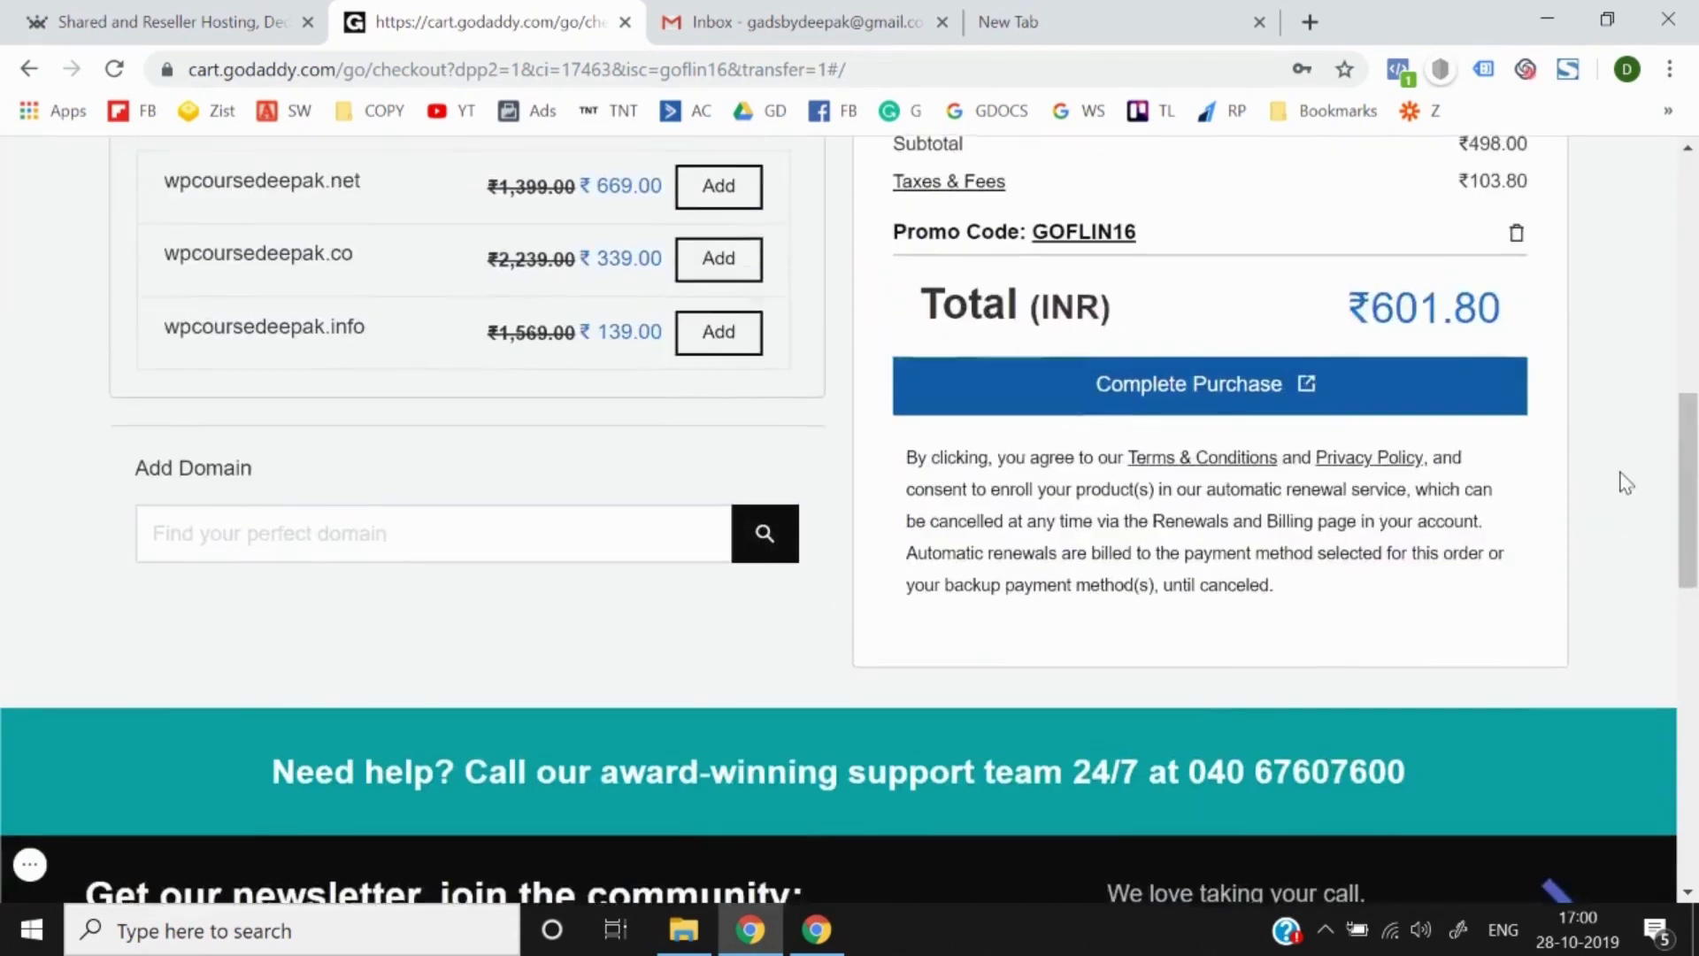
pyautogui.scroll(7, 1627, 482)
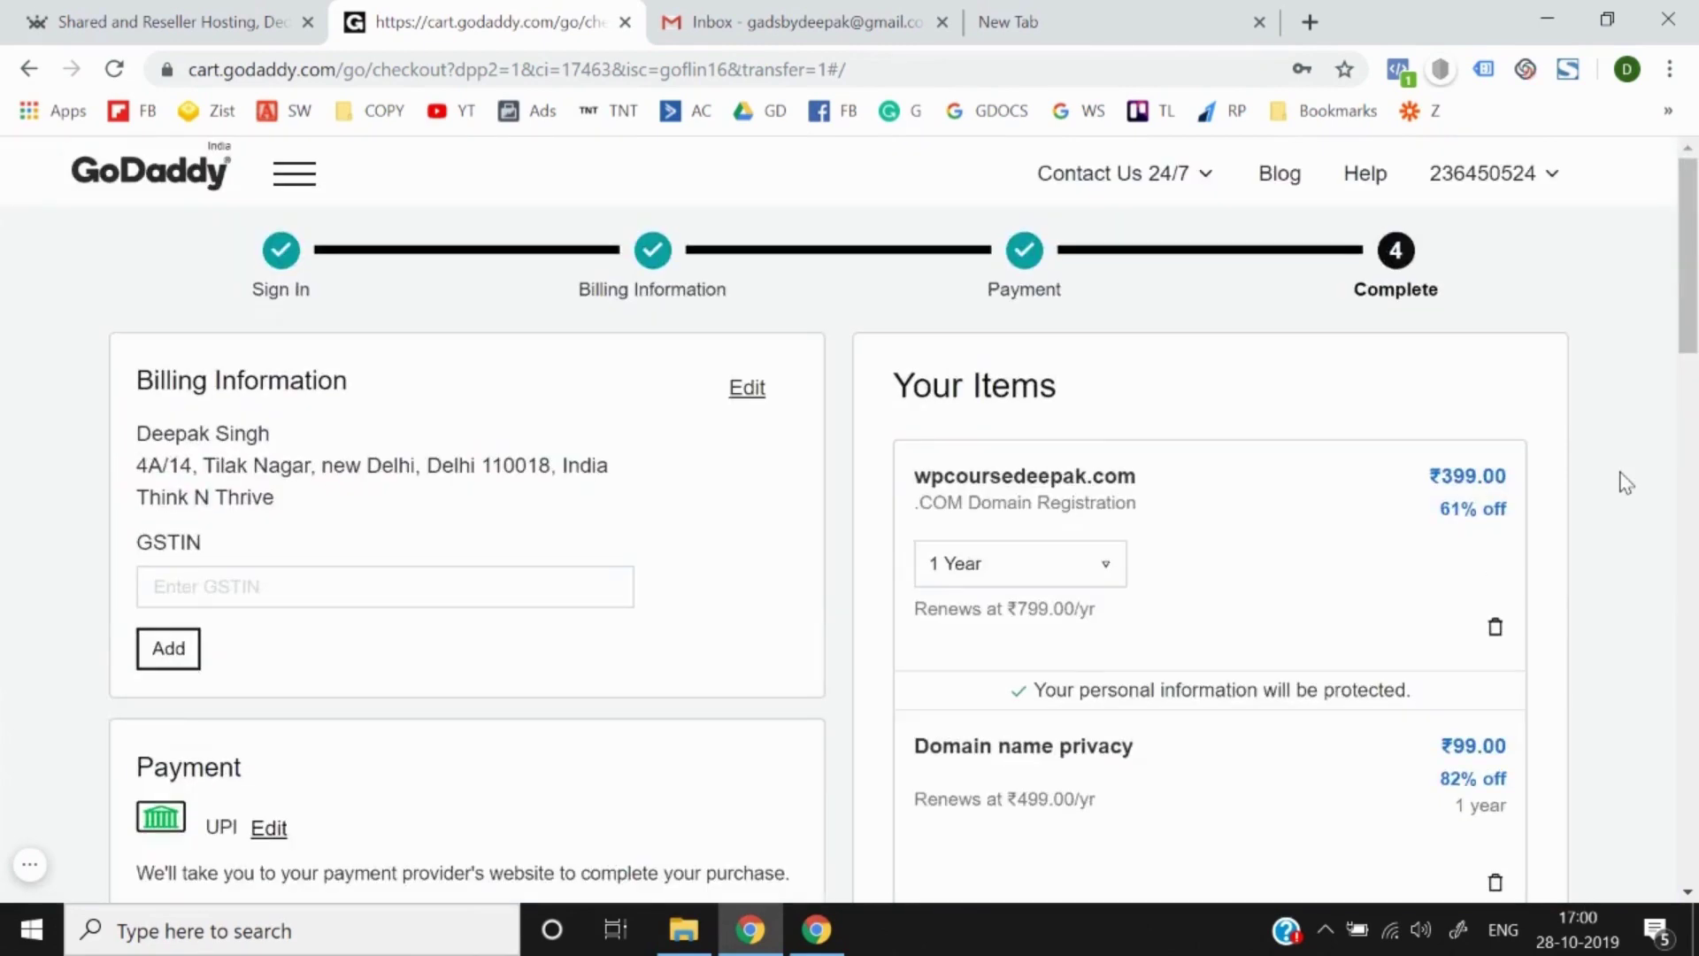
pyautogui.scroll(-10, 1627, 482)
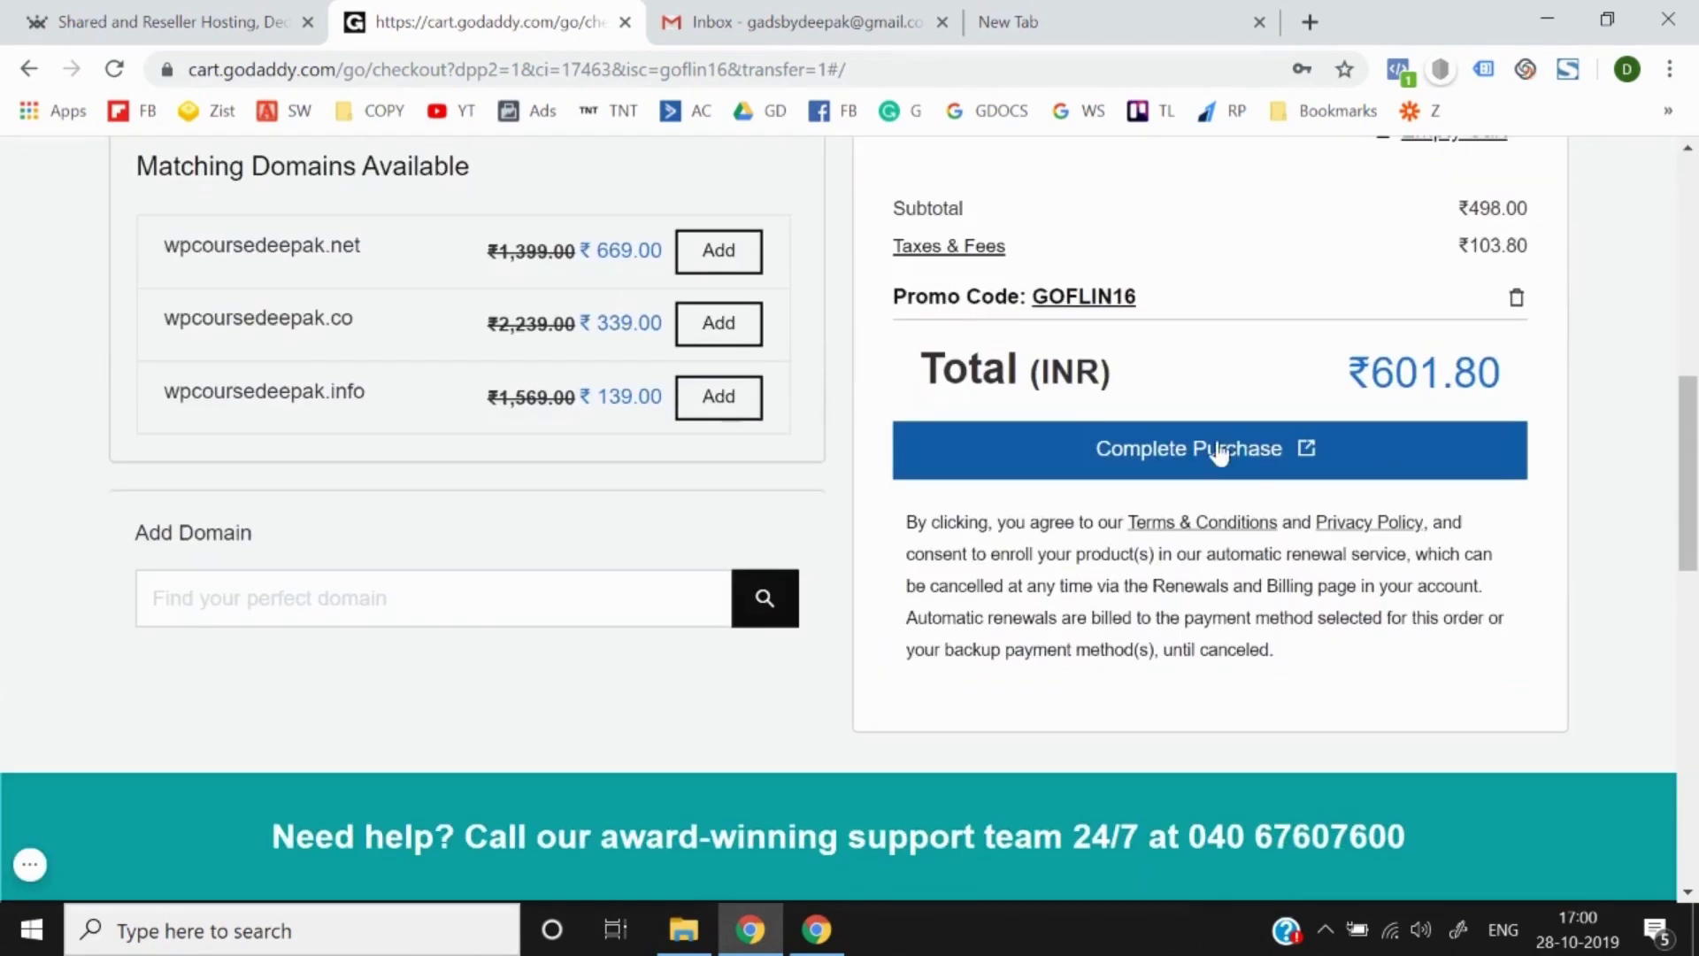
pyautogui.scroll(6, 1220, 453)
pyautogui.scroll(-5, 1220, 451)
pyautogui.scroll(6, 1219, 451)
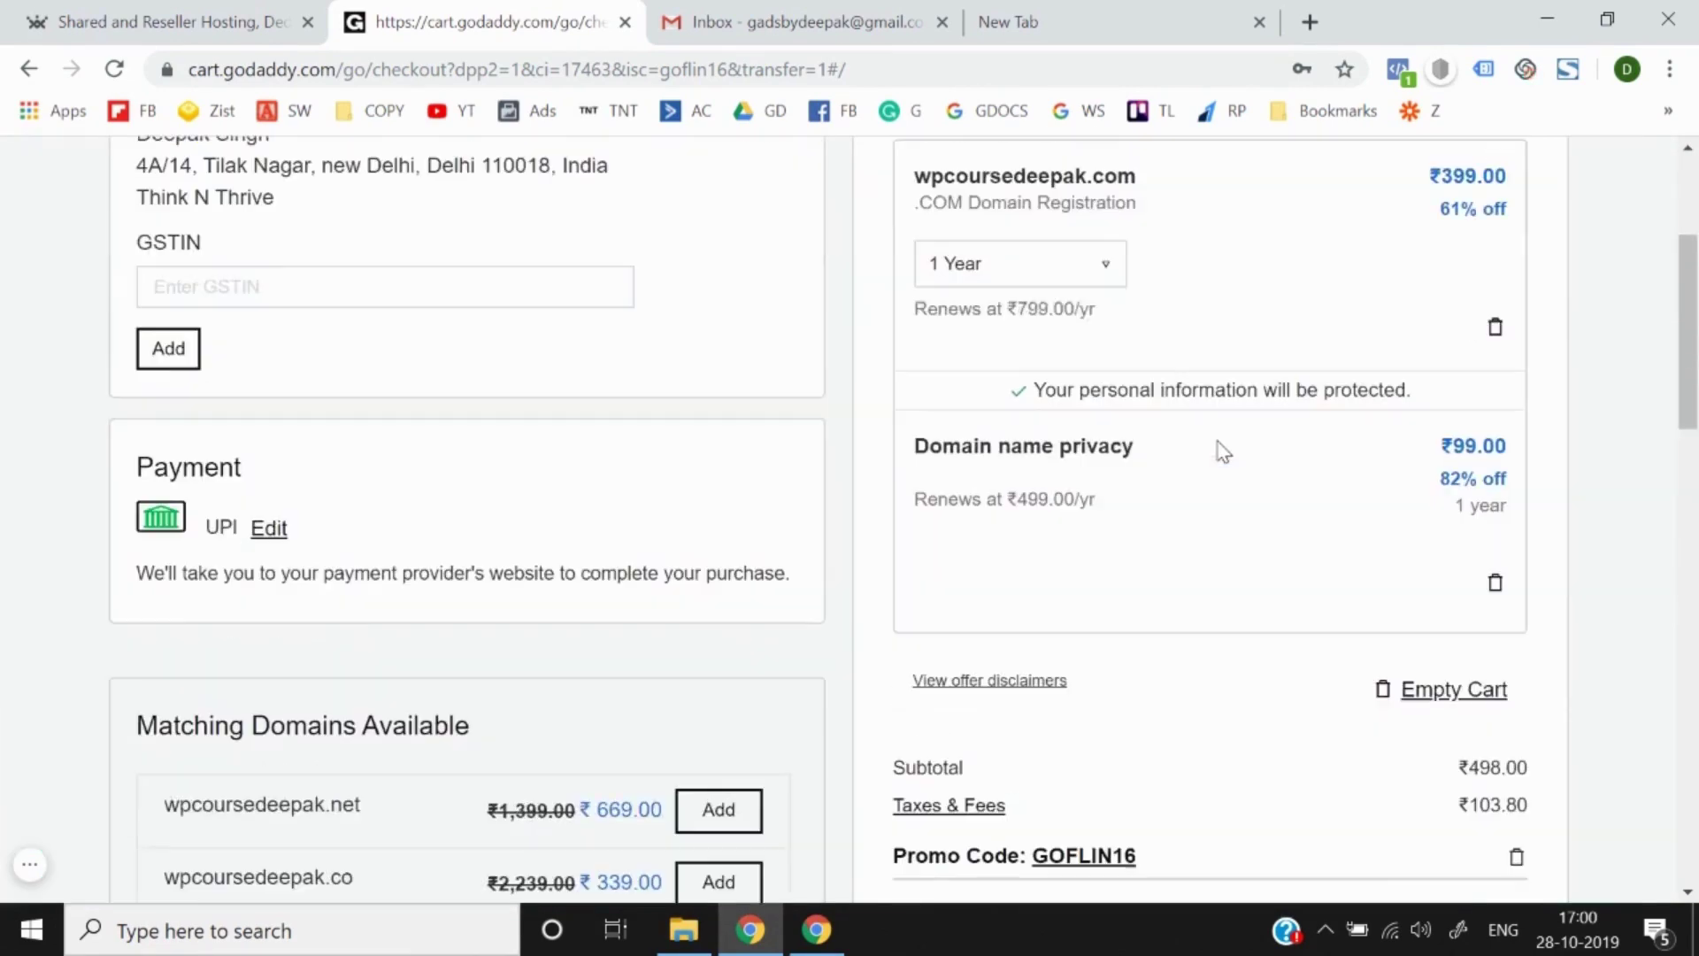
pyautogui.click(274, 531)
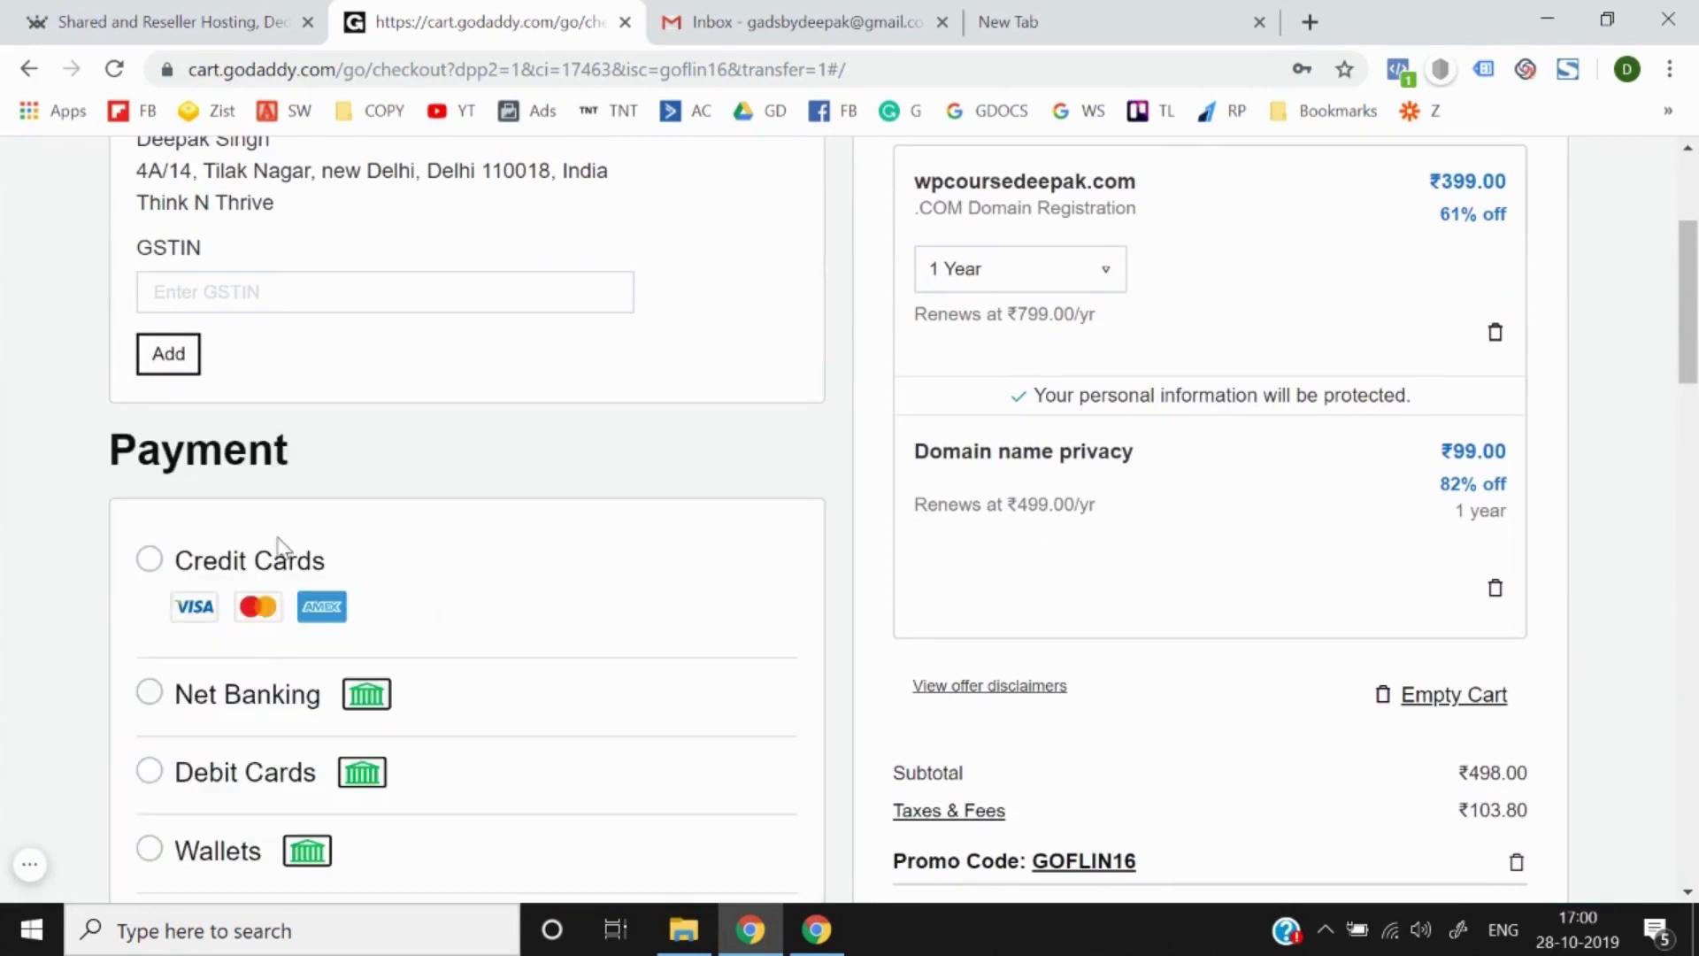
pyautogui.scroll(-1, 409, 608)
pyautogui.click(250, 652)
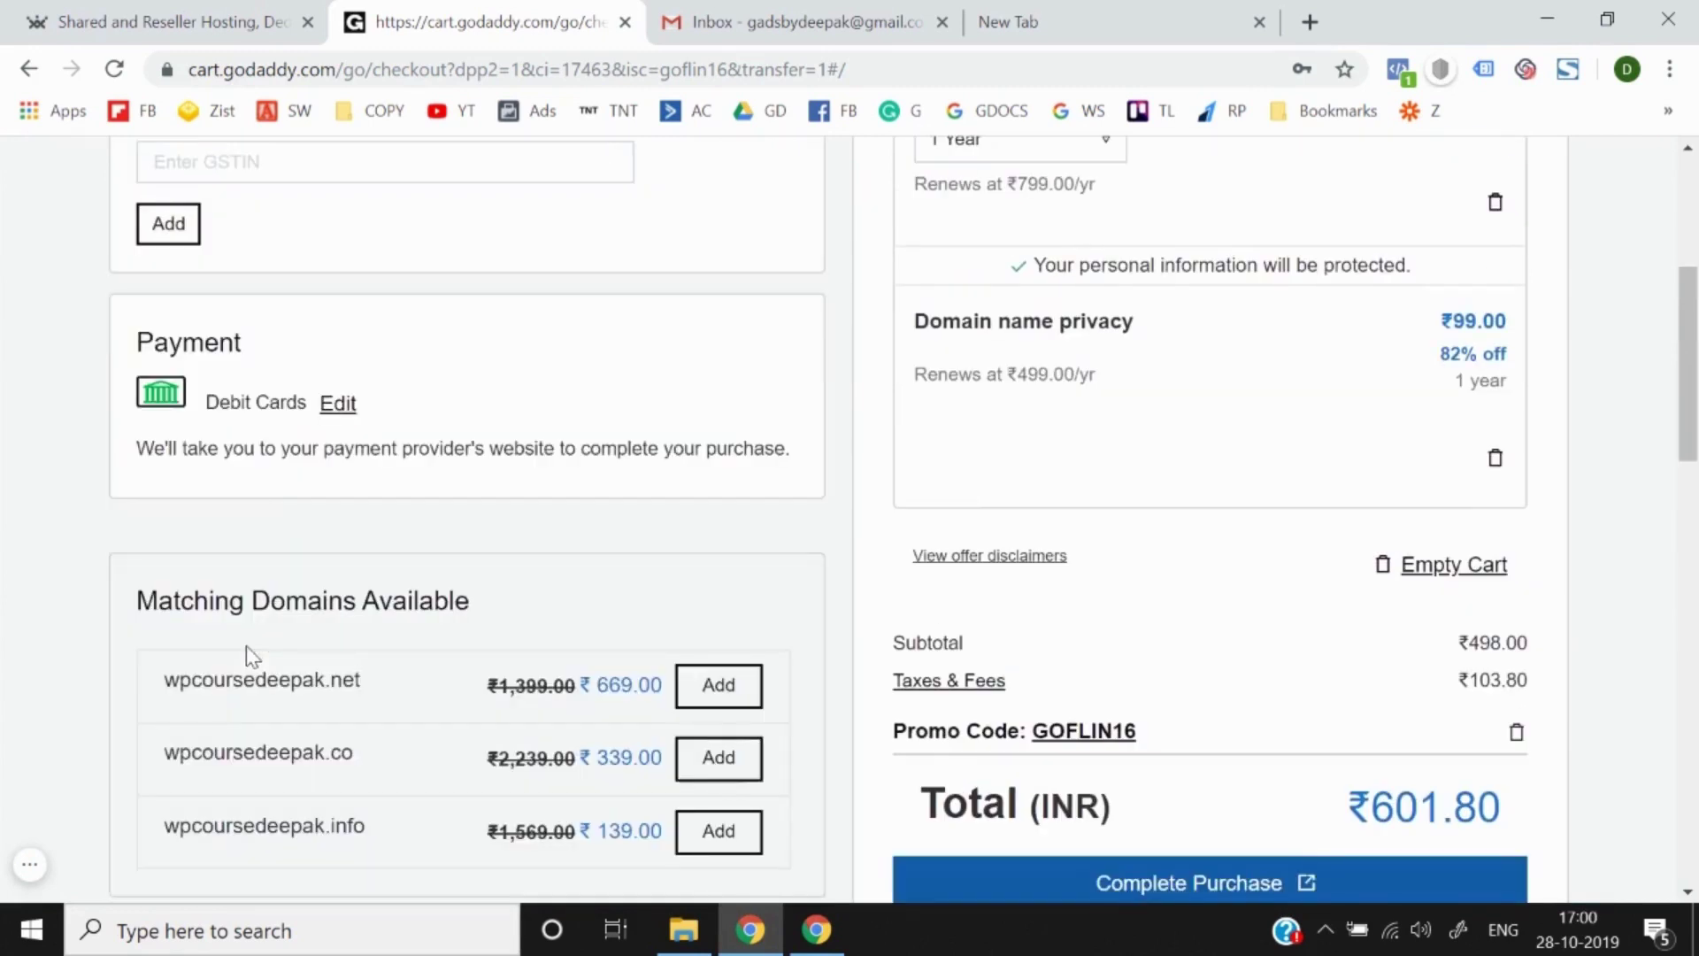
pyautogui.click(337, 404)
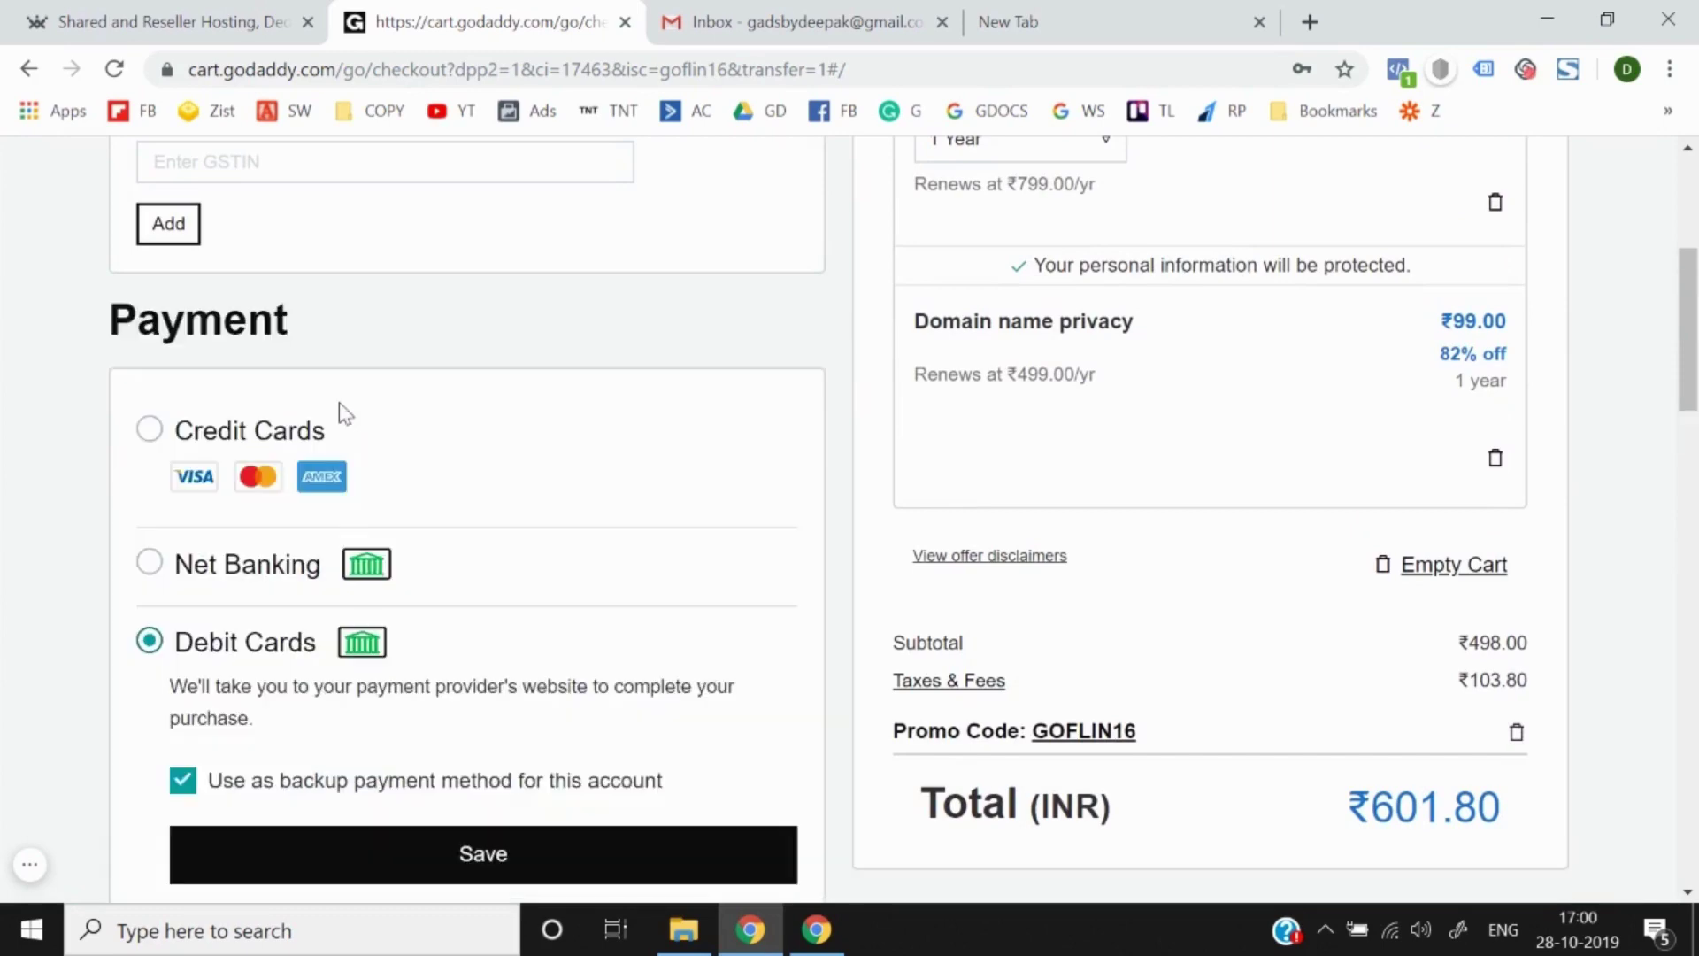
pyautogui.scroll(-3, 150, 666)
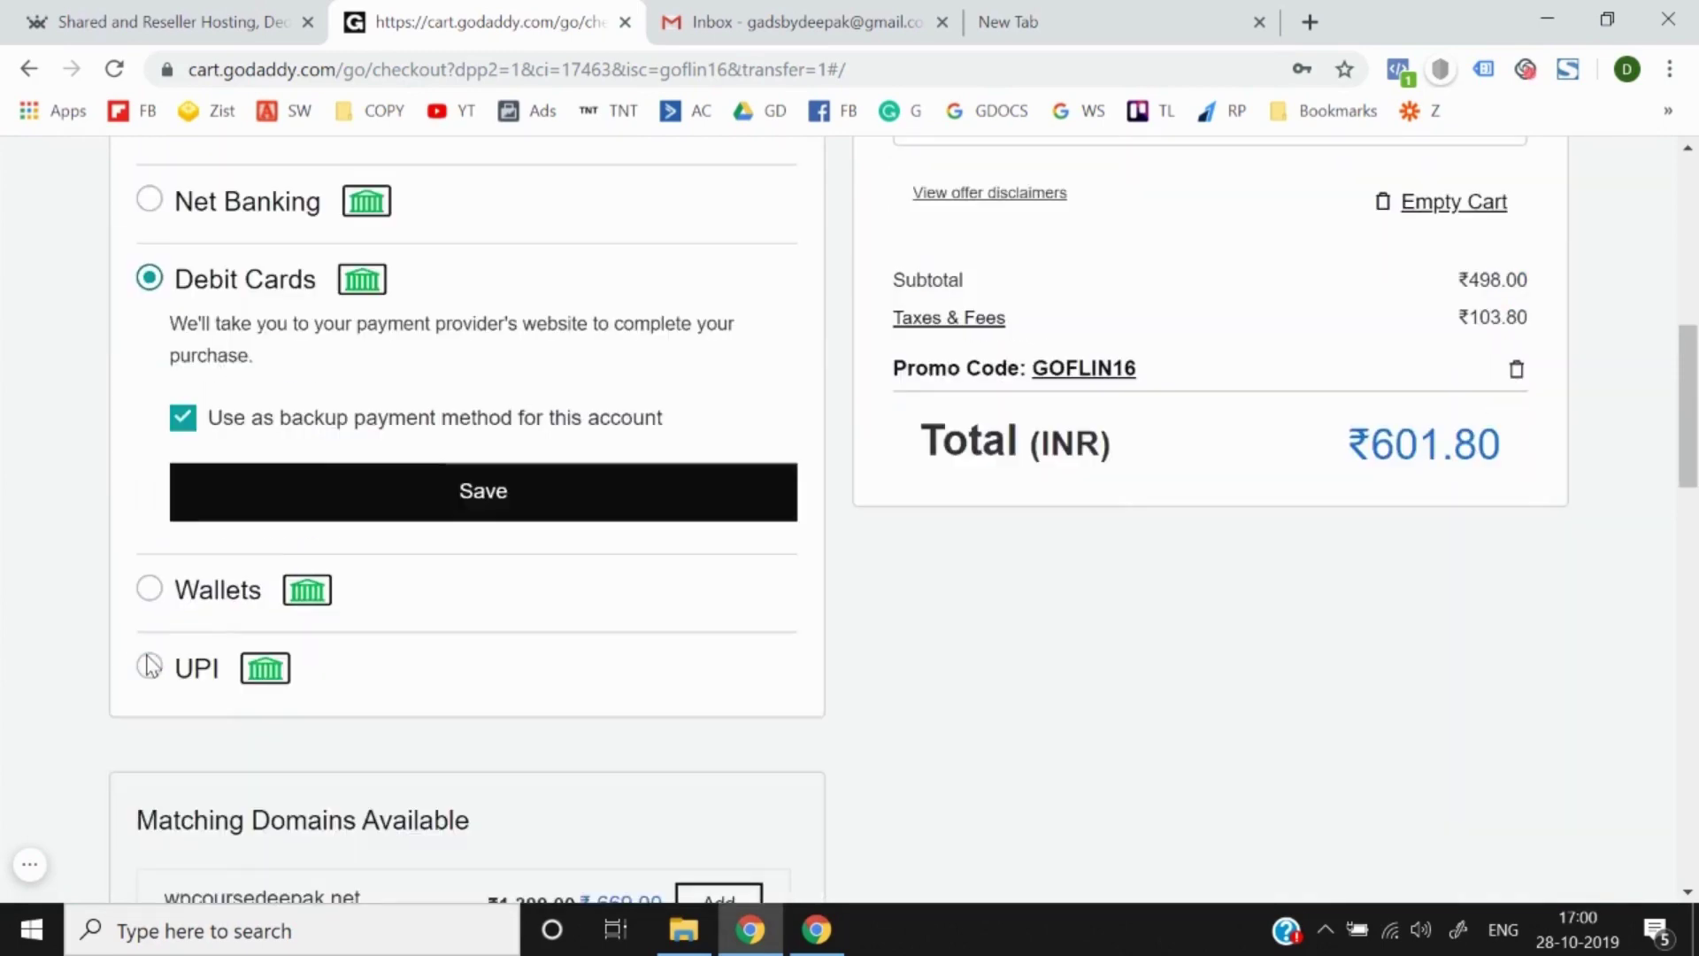
pyautogui.click(149, 667)
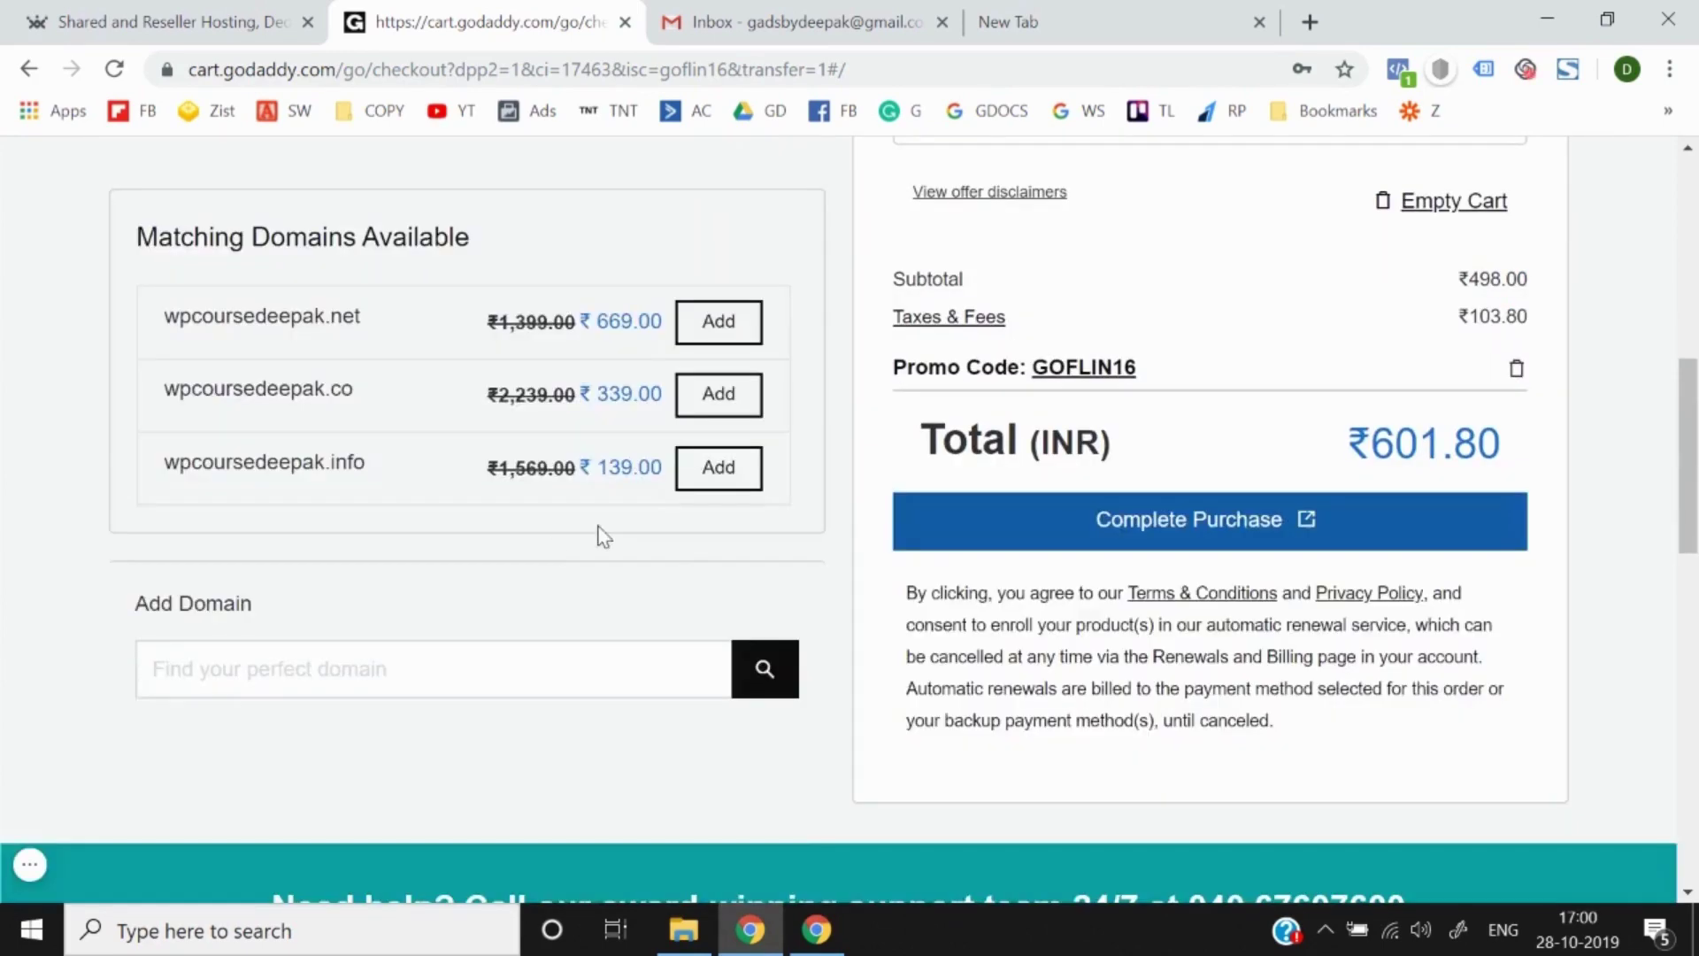
pyautogui.scroll(-2, 603, 535)
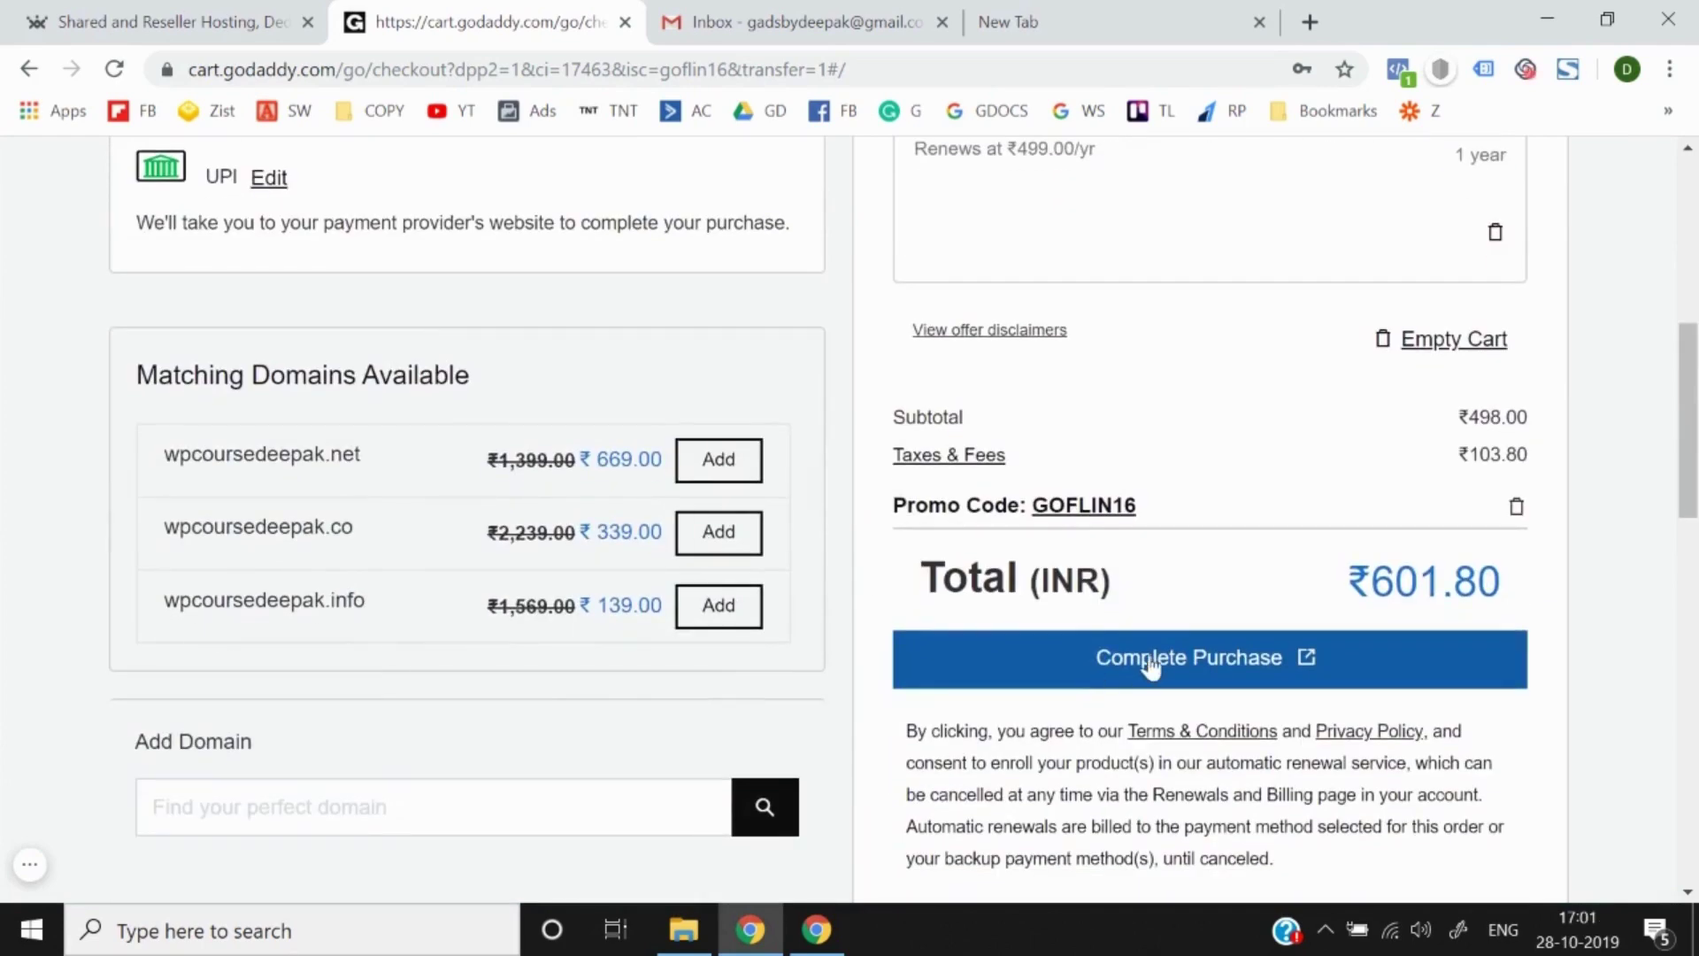
# Step: Place the order and start entering a UPI address on the CCAvenue payment page
pyautogui.click(1151, 664)
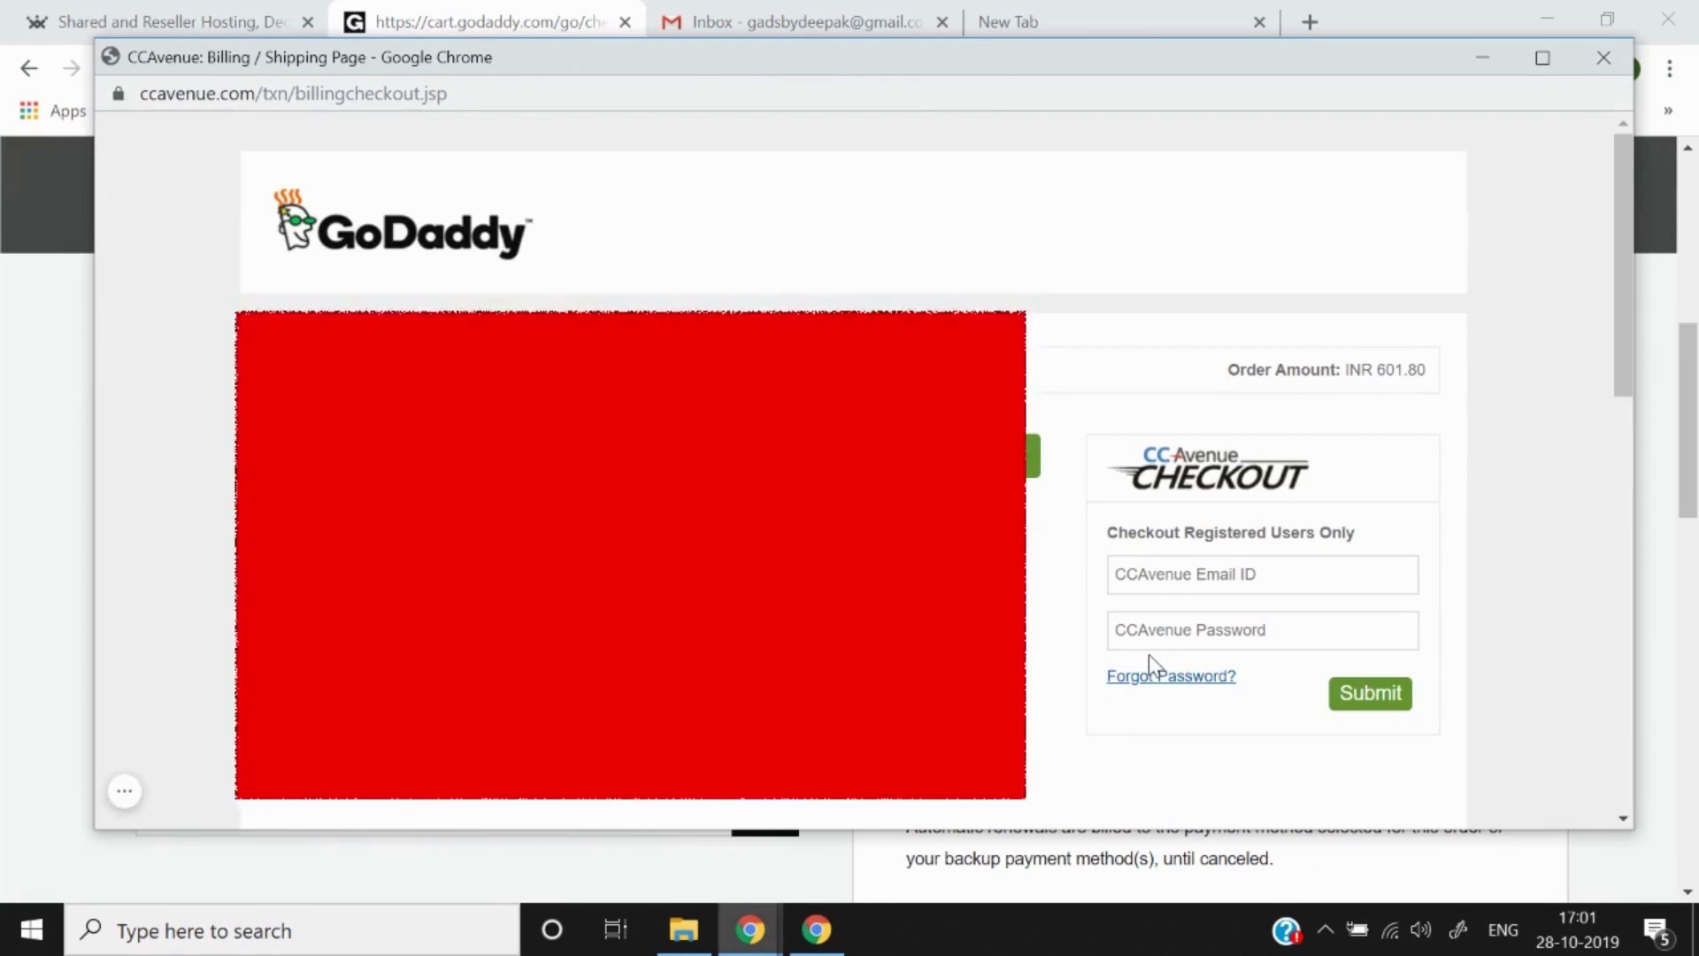
pyautogui.scroll(-3, 1149, 655)
pyautogui.scroll(2, 1149, 655)
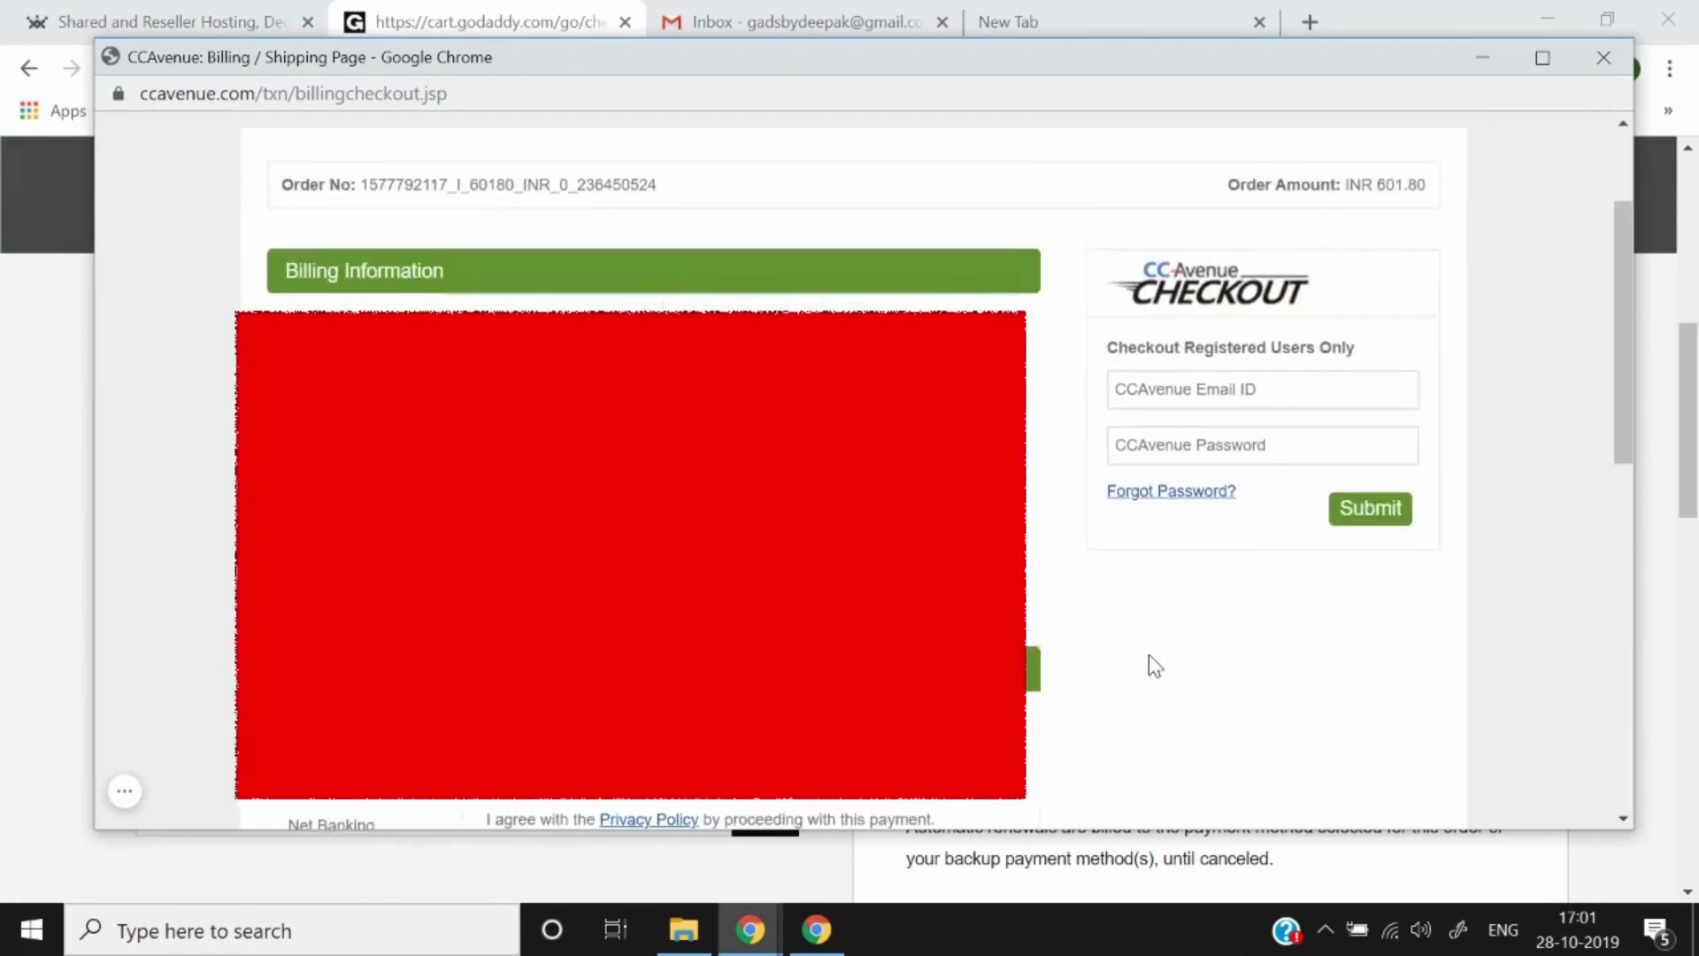
pyautogui.scroll(-4, 1149, 655)
pyautogui.scroll(4, 1148, 655)
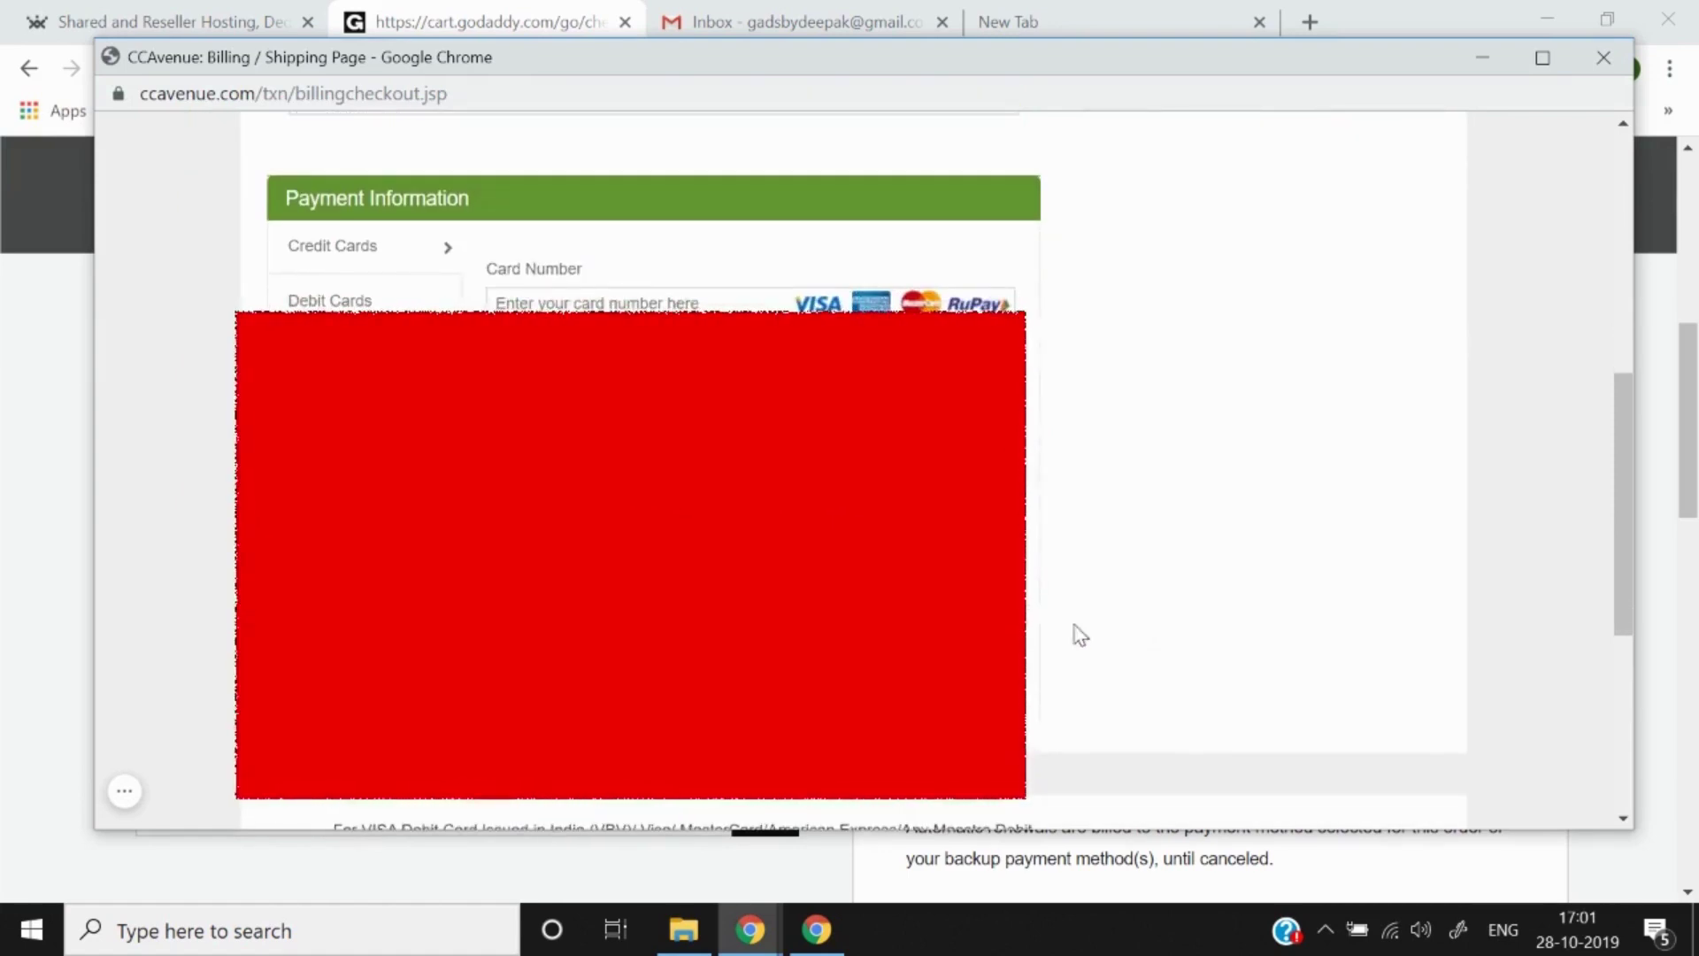
pyautogui.click(377, 526)
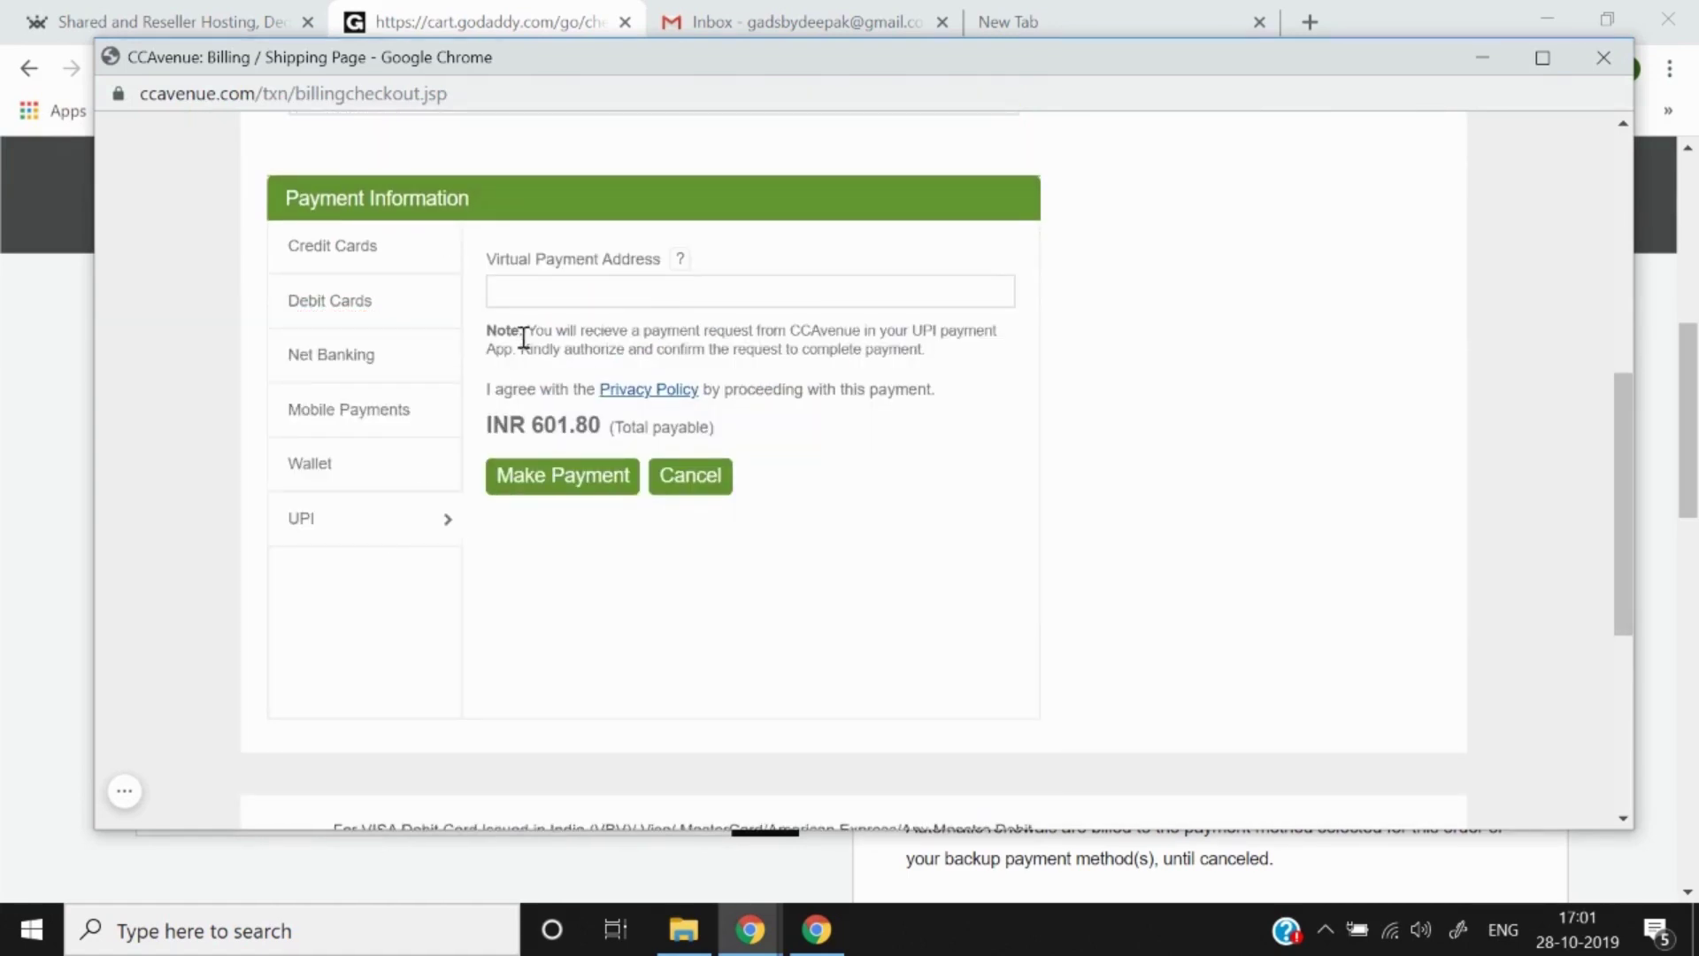
pyautogui.click(550, 296)
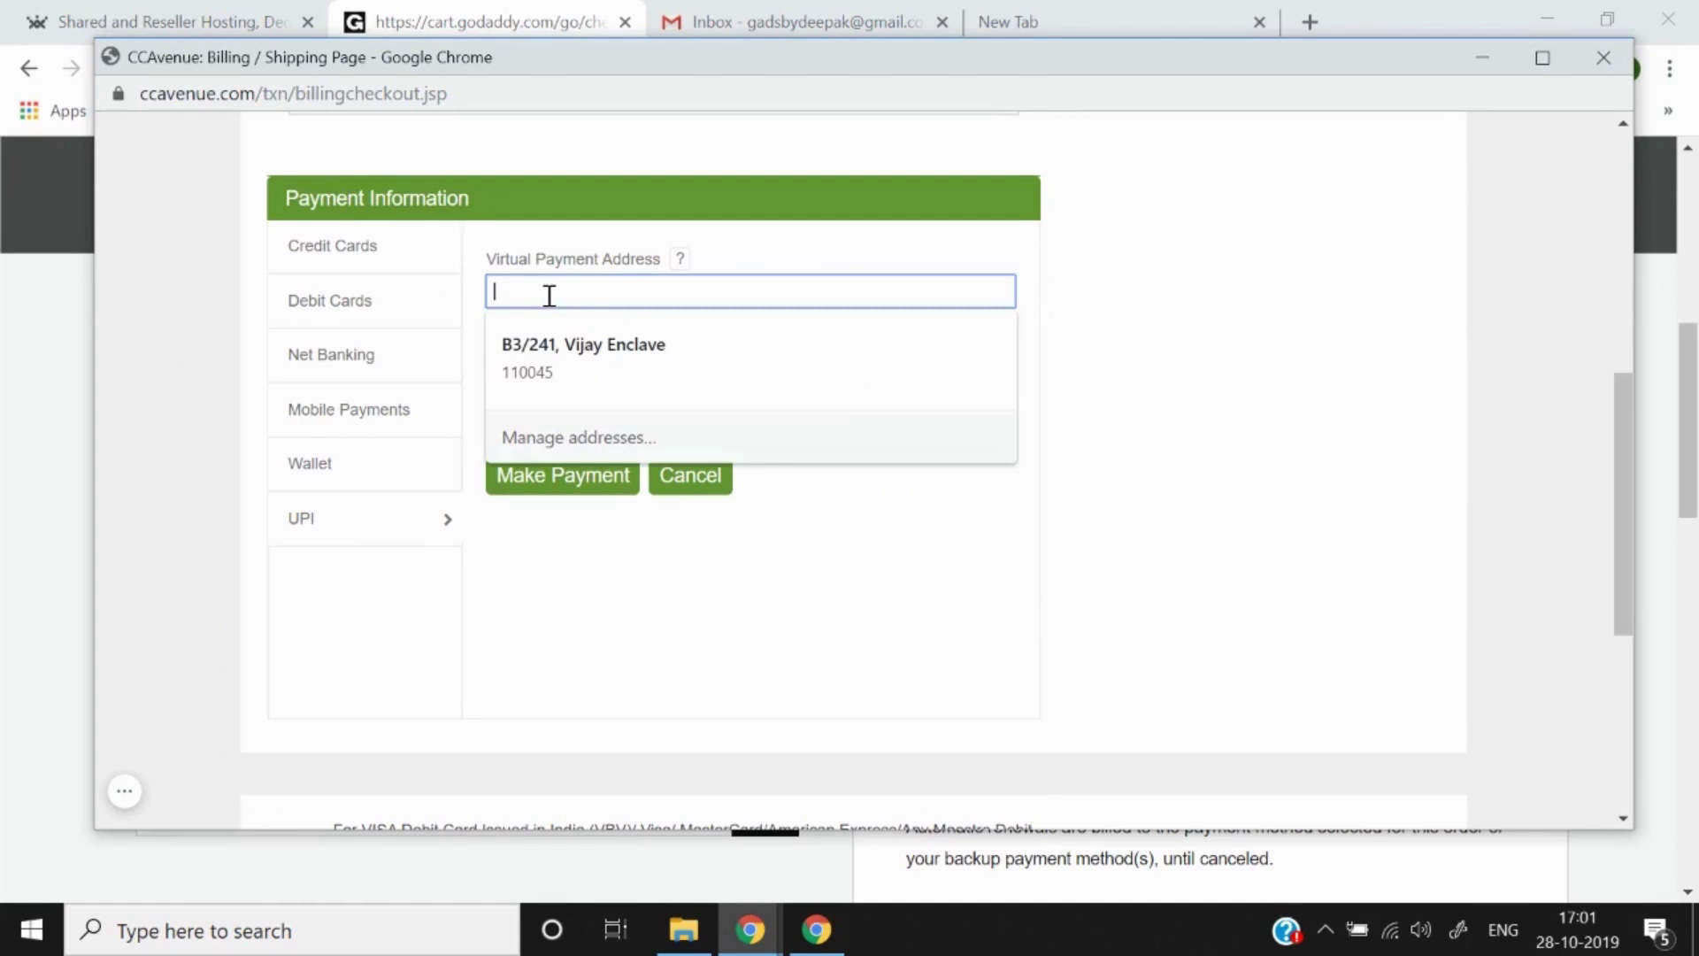
pyautogui.click(252, 430)
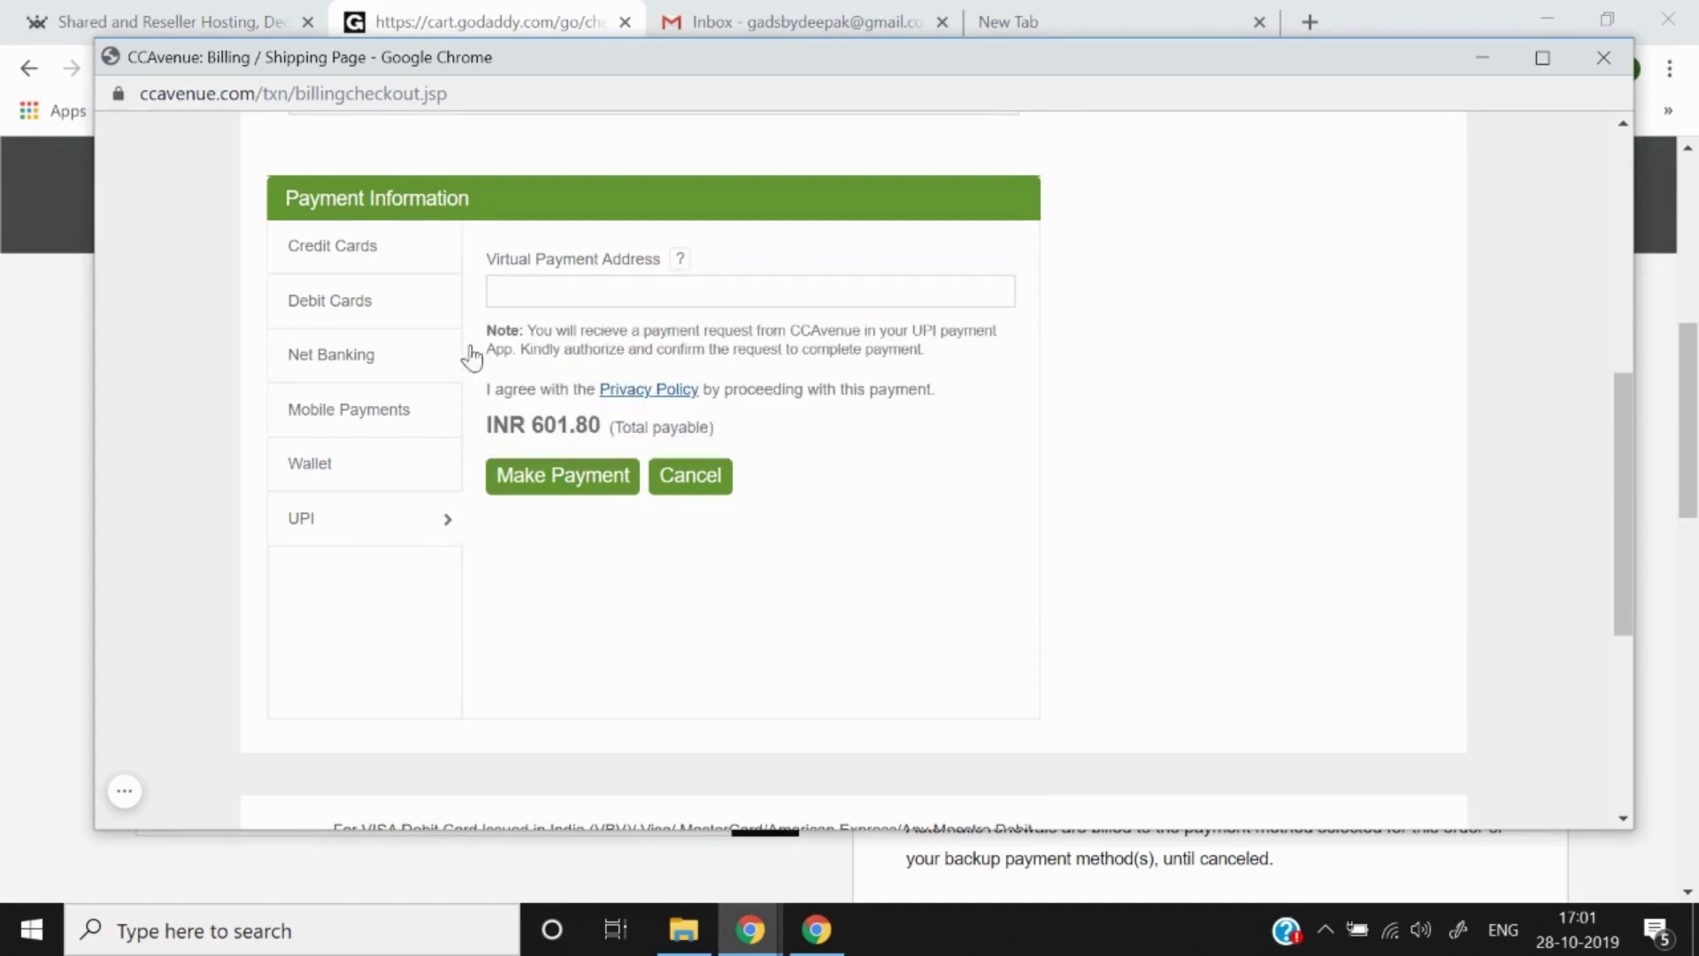
# Step: Attempt payment with Paytm Wallet, then leave the Paytm gateway back to the order
pyautogui.click(359, 485)
pyautogui.click(643, 288)
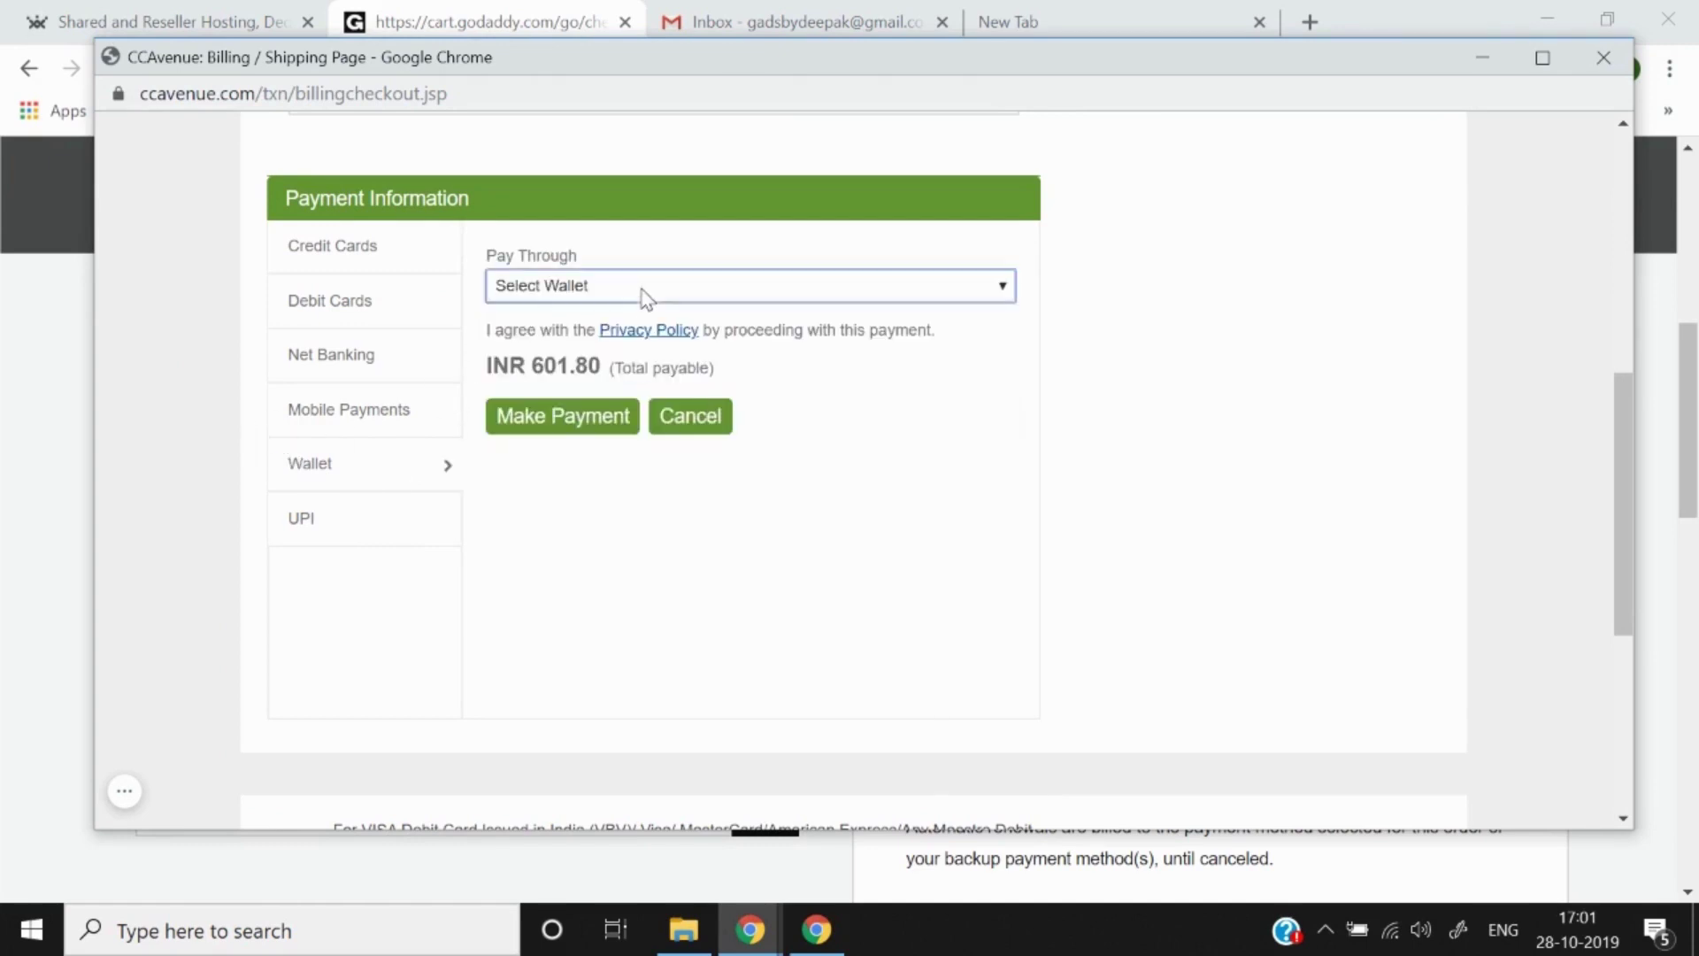
pyautogui.press('Up')
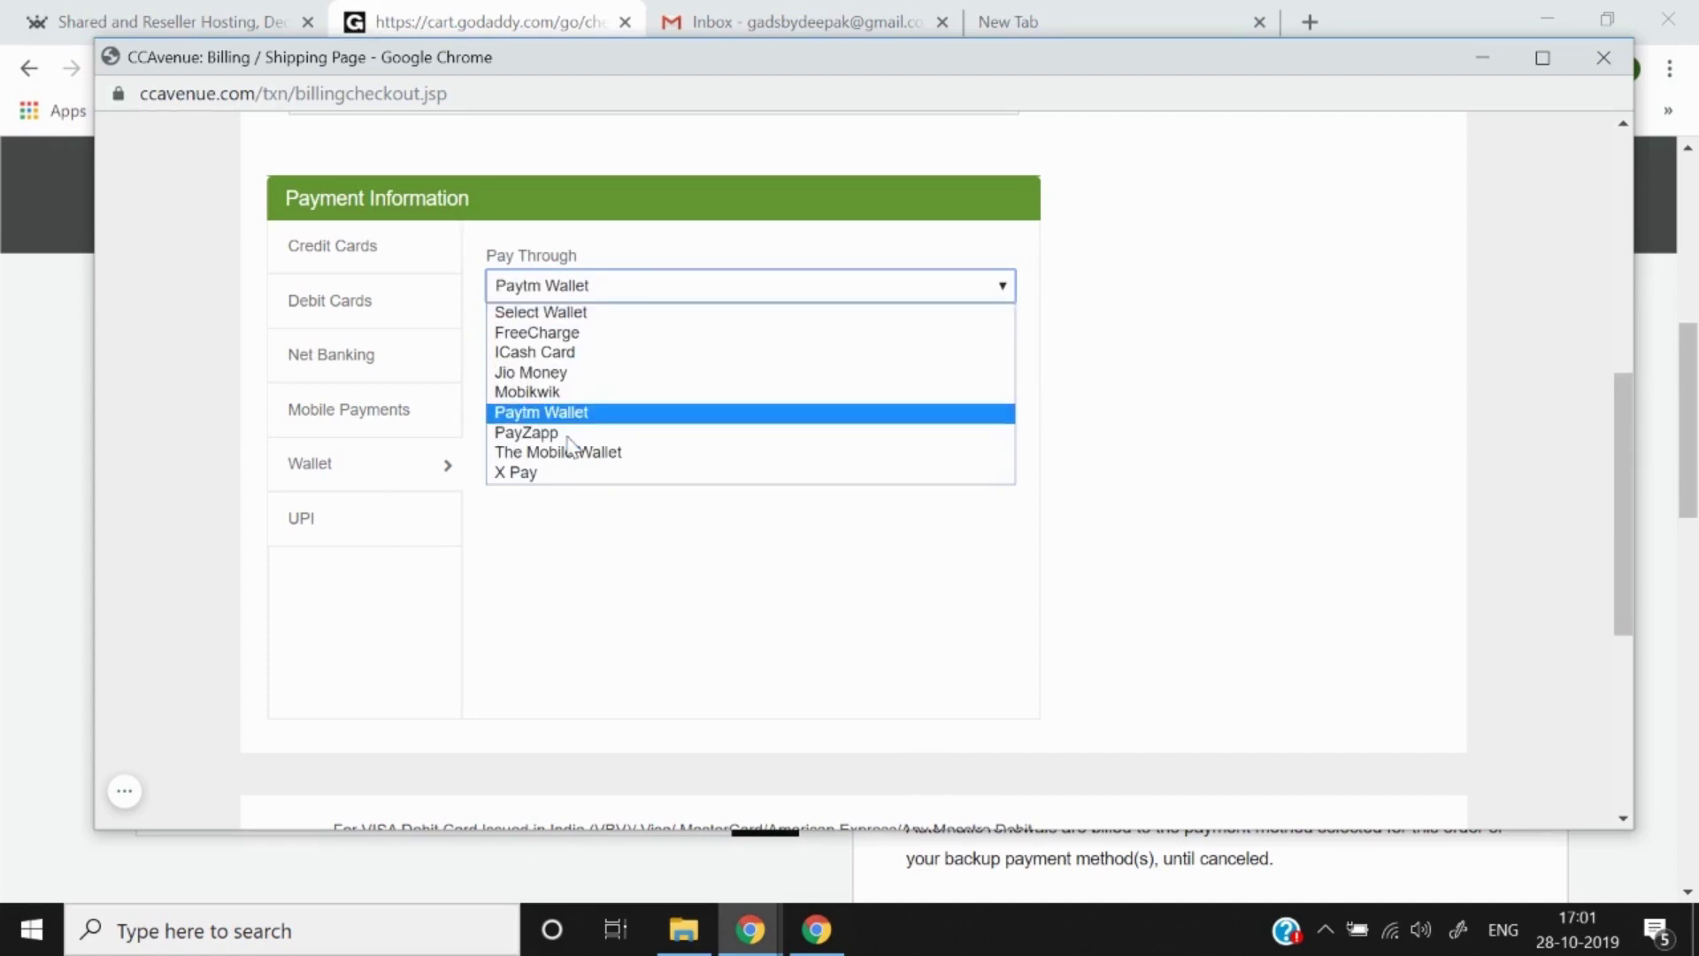
pyautogui.press('Down')
pyautogui.click(575, 418)
pyautogui.click(573, 418)
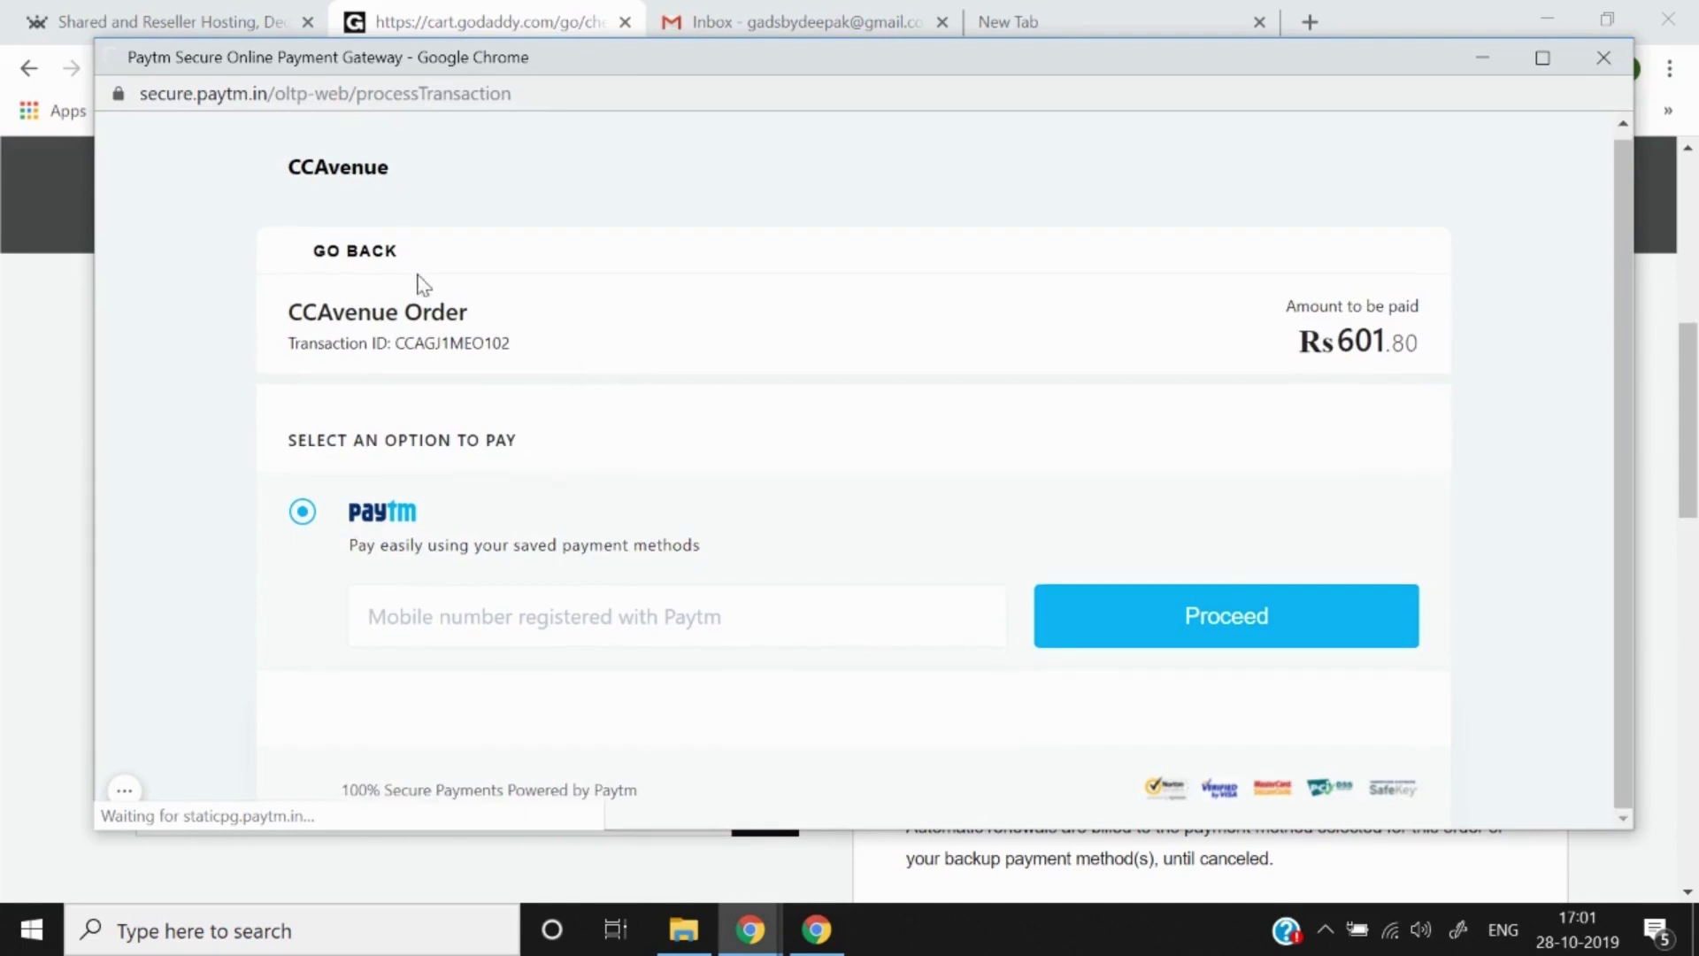
pyautogui.click(356, 257)
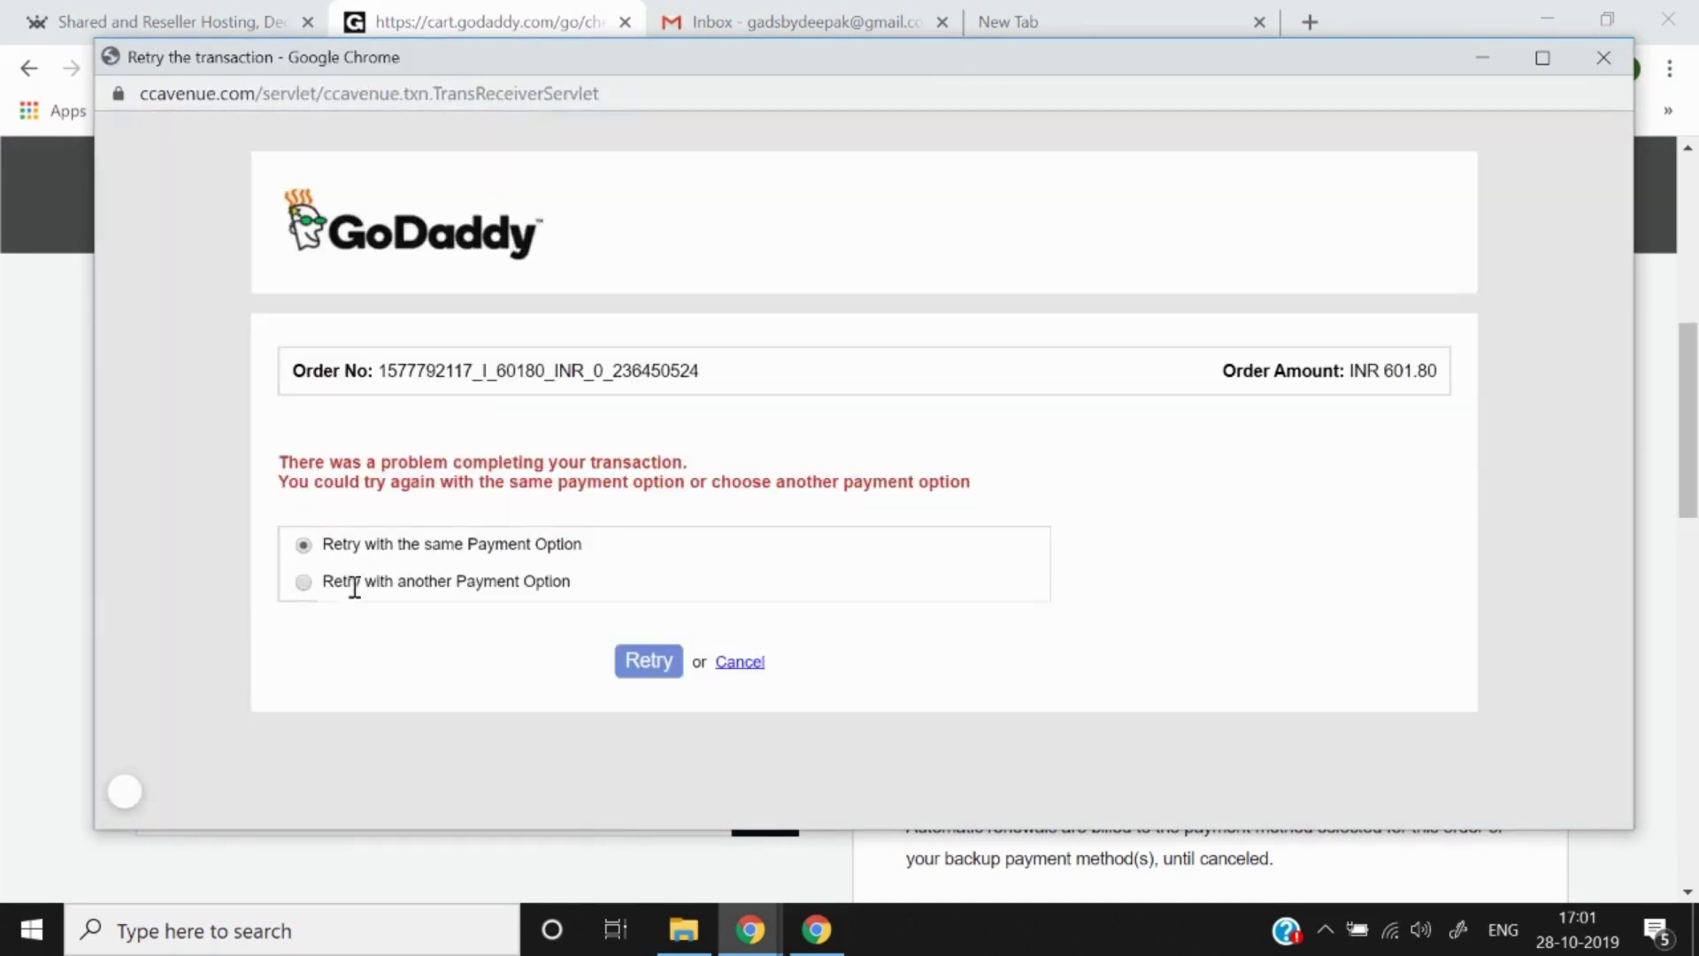
# Step: Retry with UPI, enter the virtual payment address and pay the ₹601.80
pyautogui.click(303, 582)
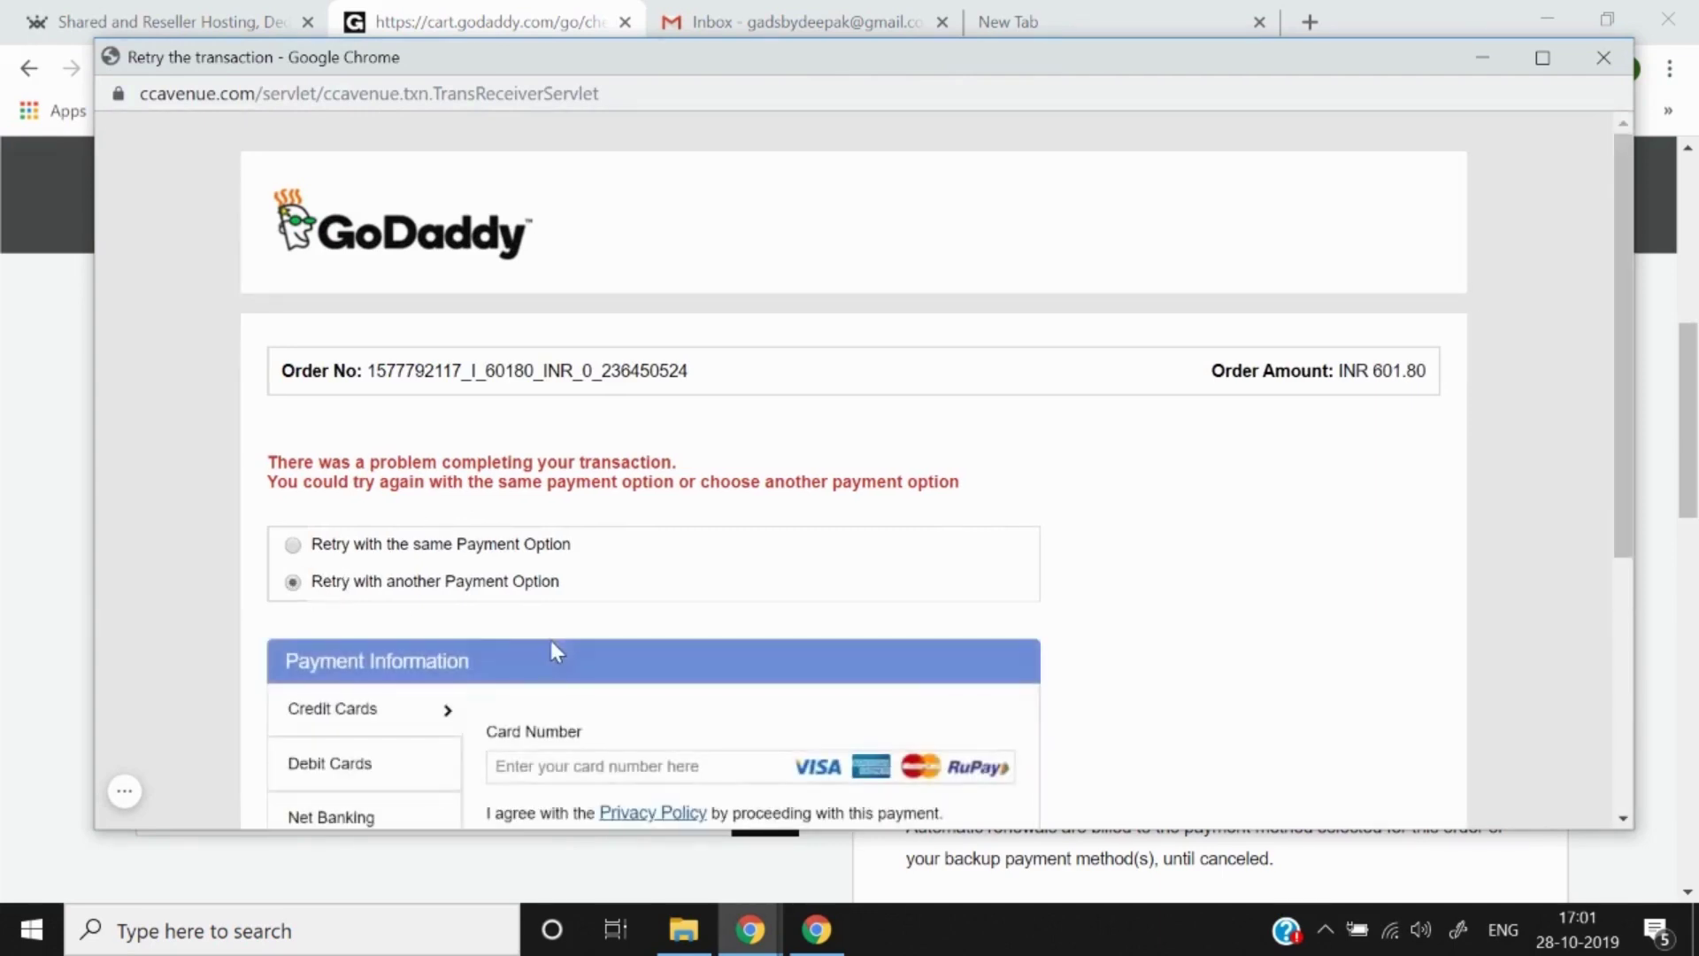
pyautogui.scroll(-3, 550, 640)
pyautogui.click(373, 713)
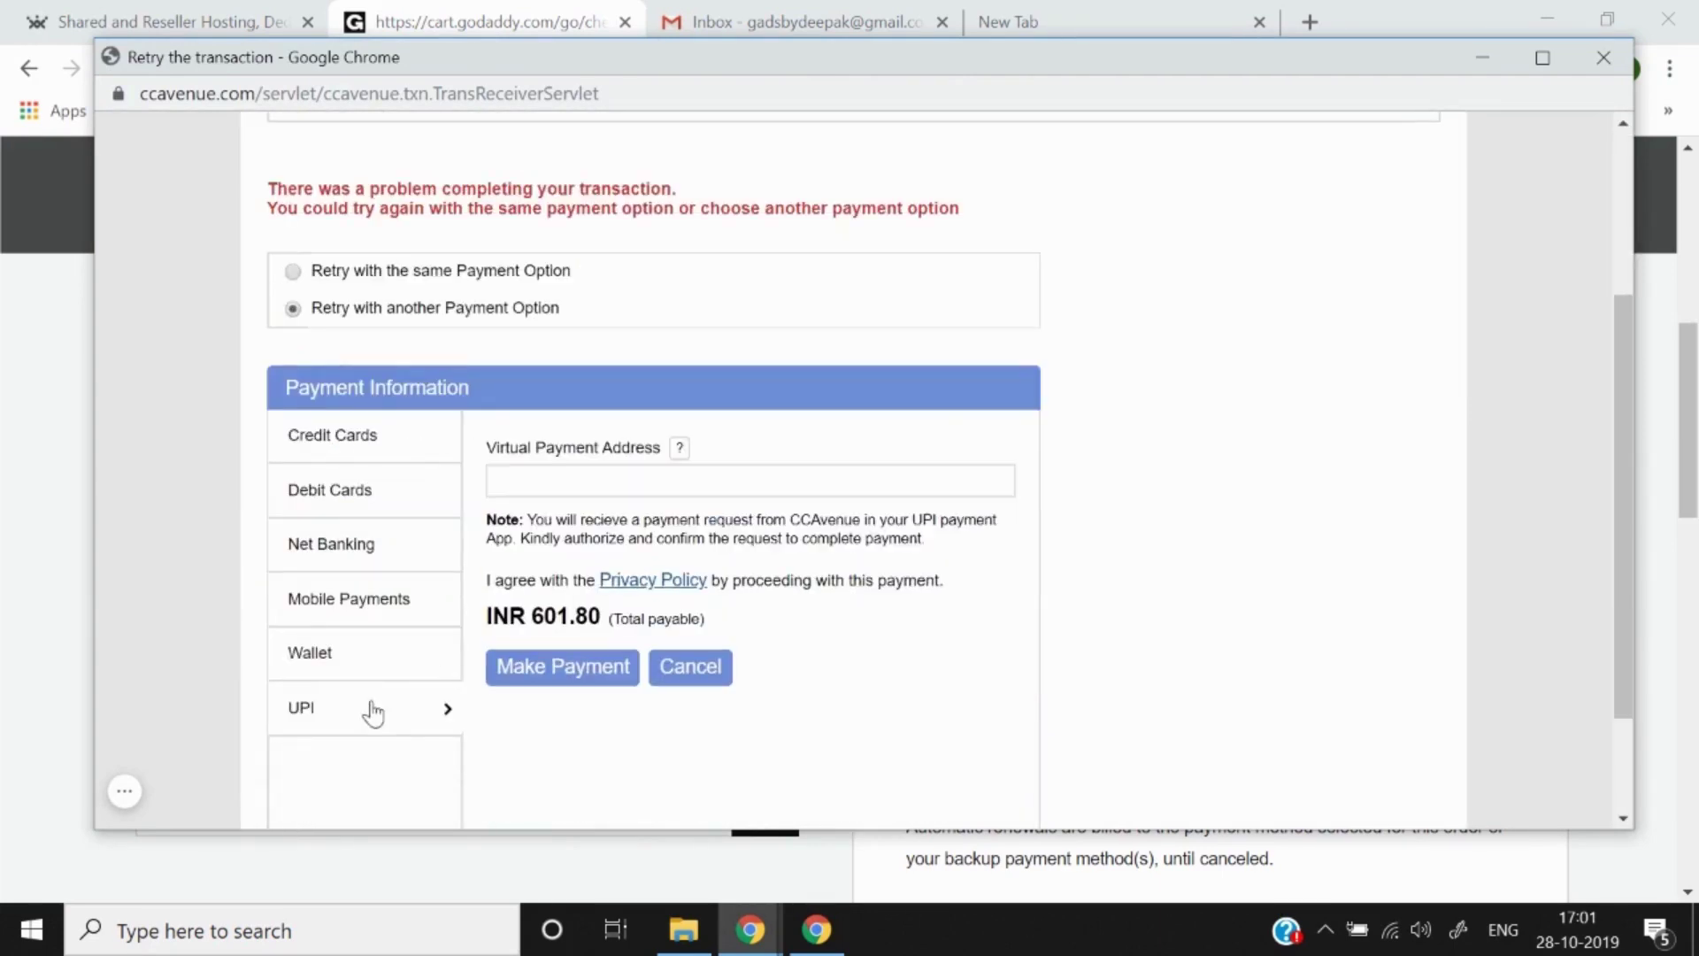
pyautogui.click(614, 487)
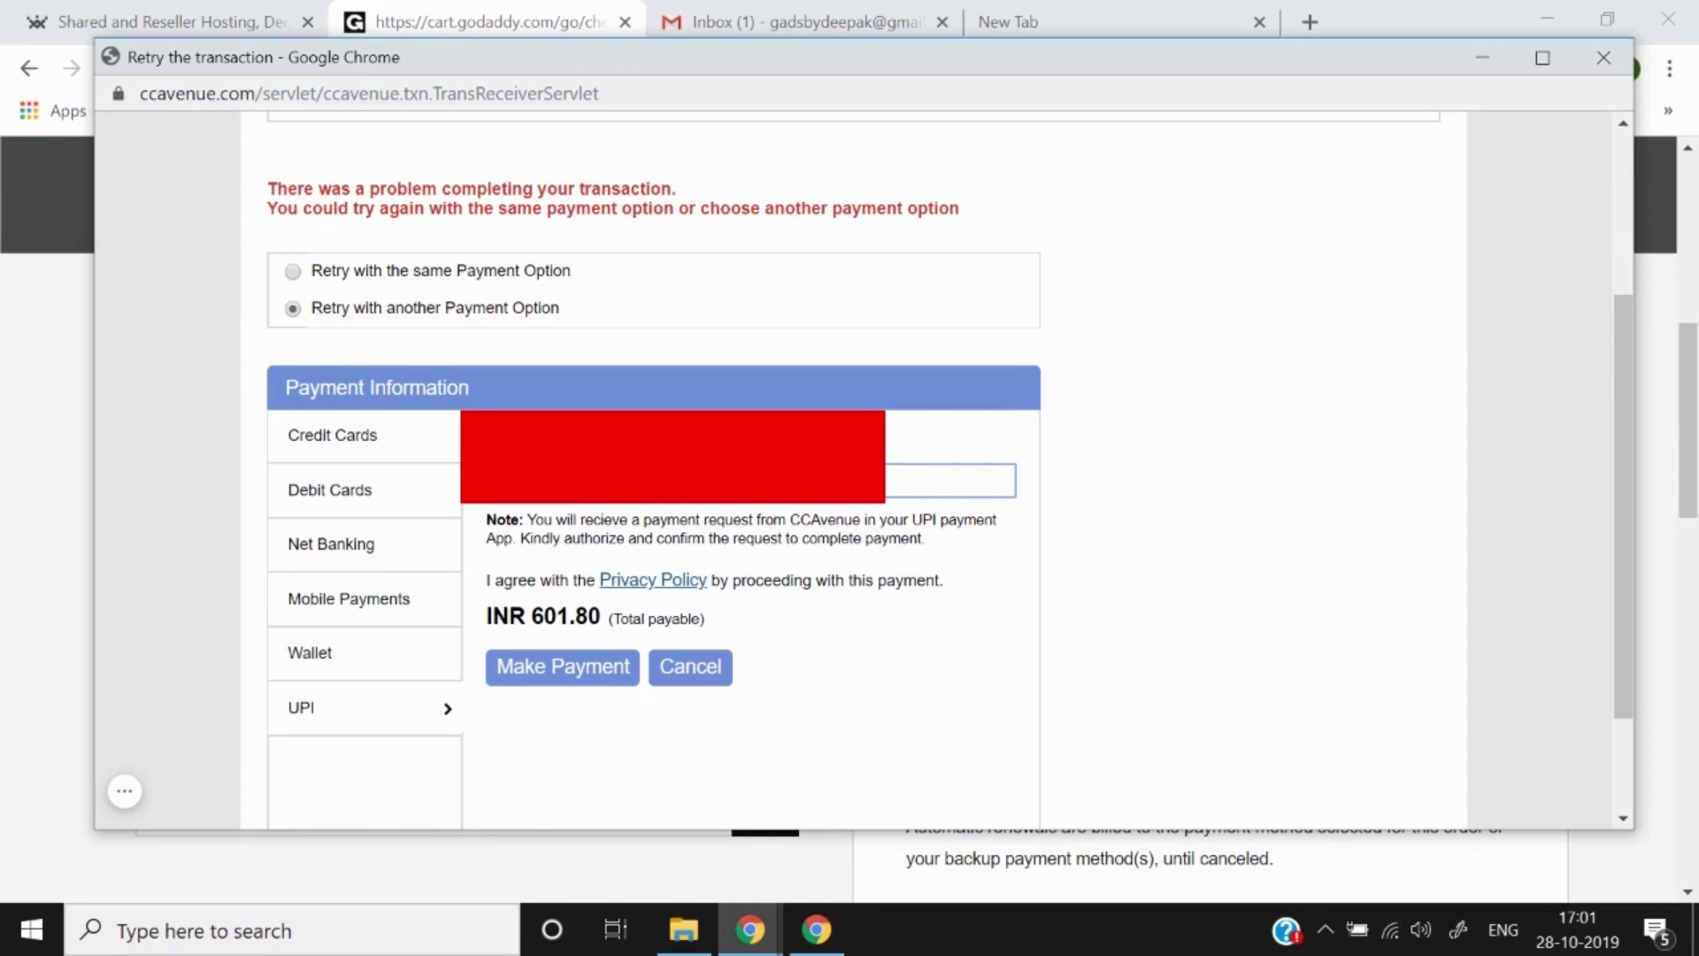
pyautogui.click(571, 666)
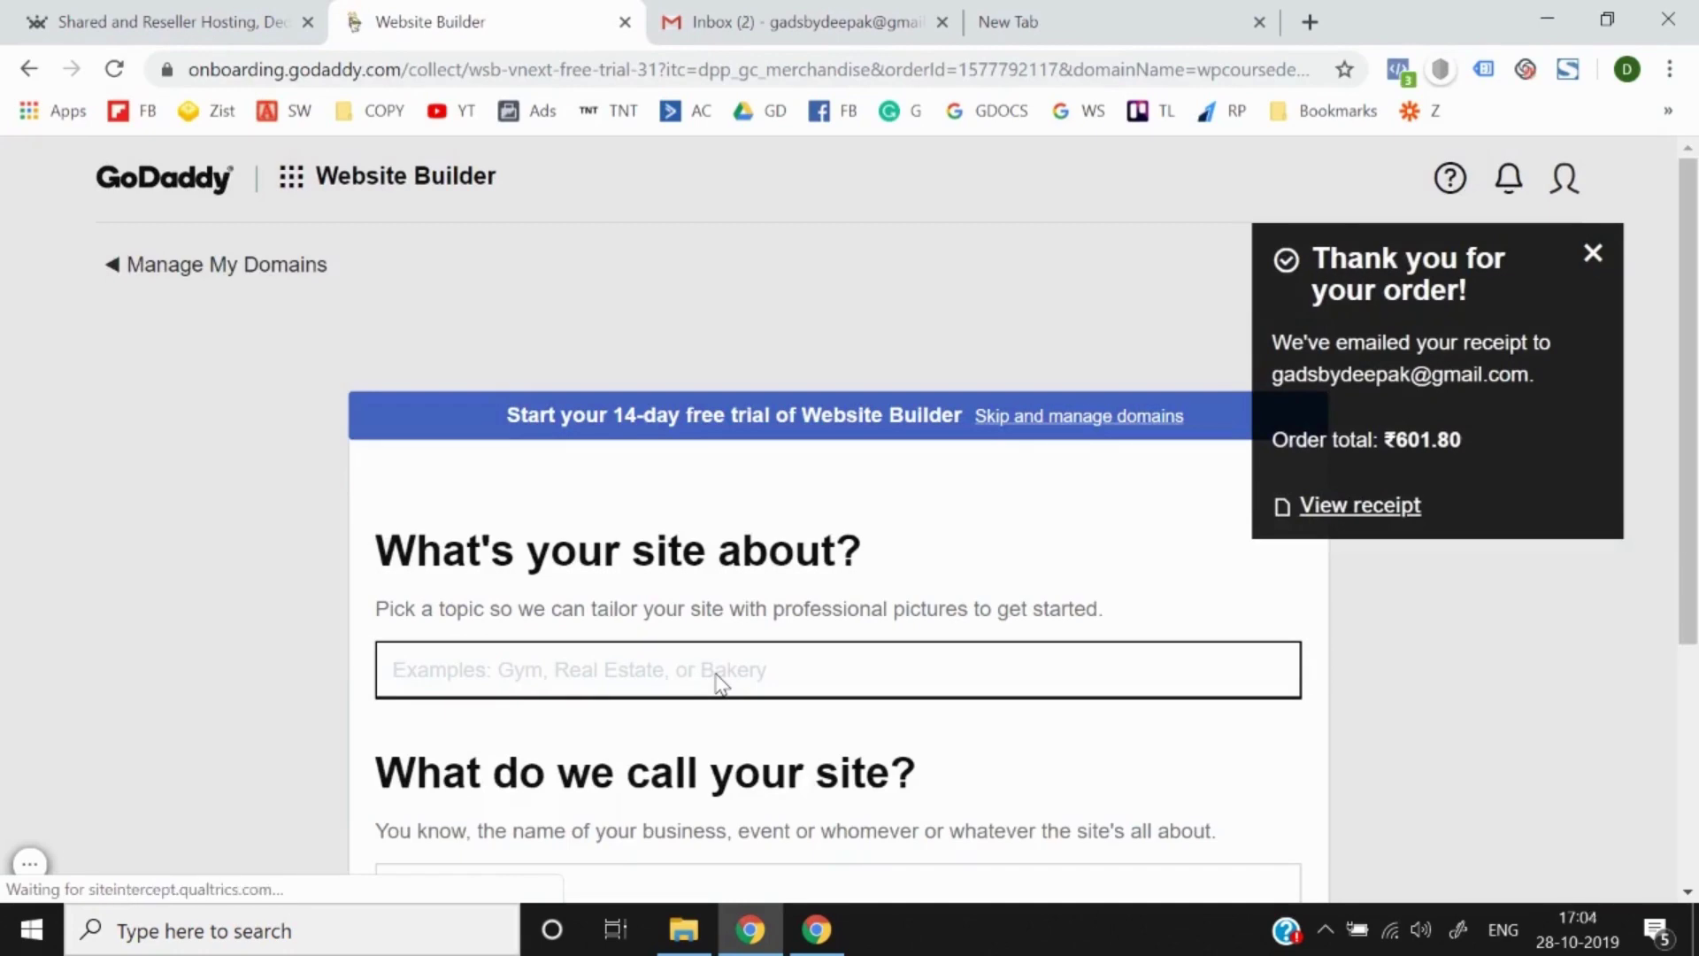
# Step: Go to Manage My Domains and locate the wpcoursedeepak.com card with auto-renew off
pyautogui.scroll(-3, 717, 682)
pyautogui.scroll(3, 1224, 377)
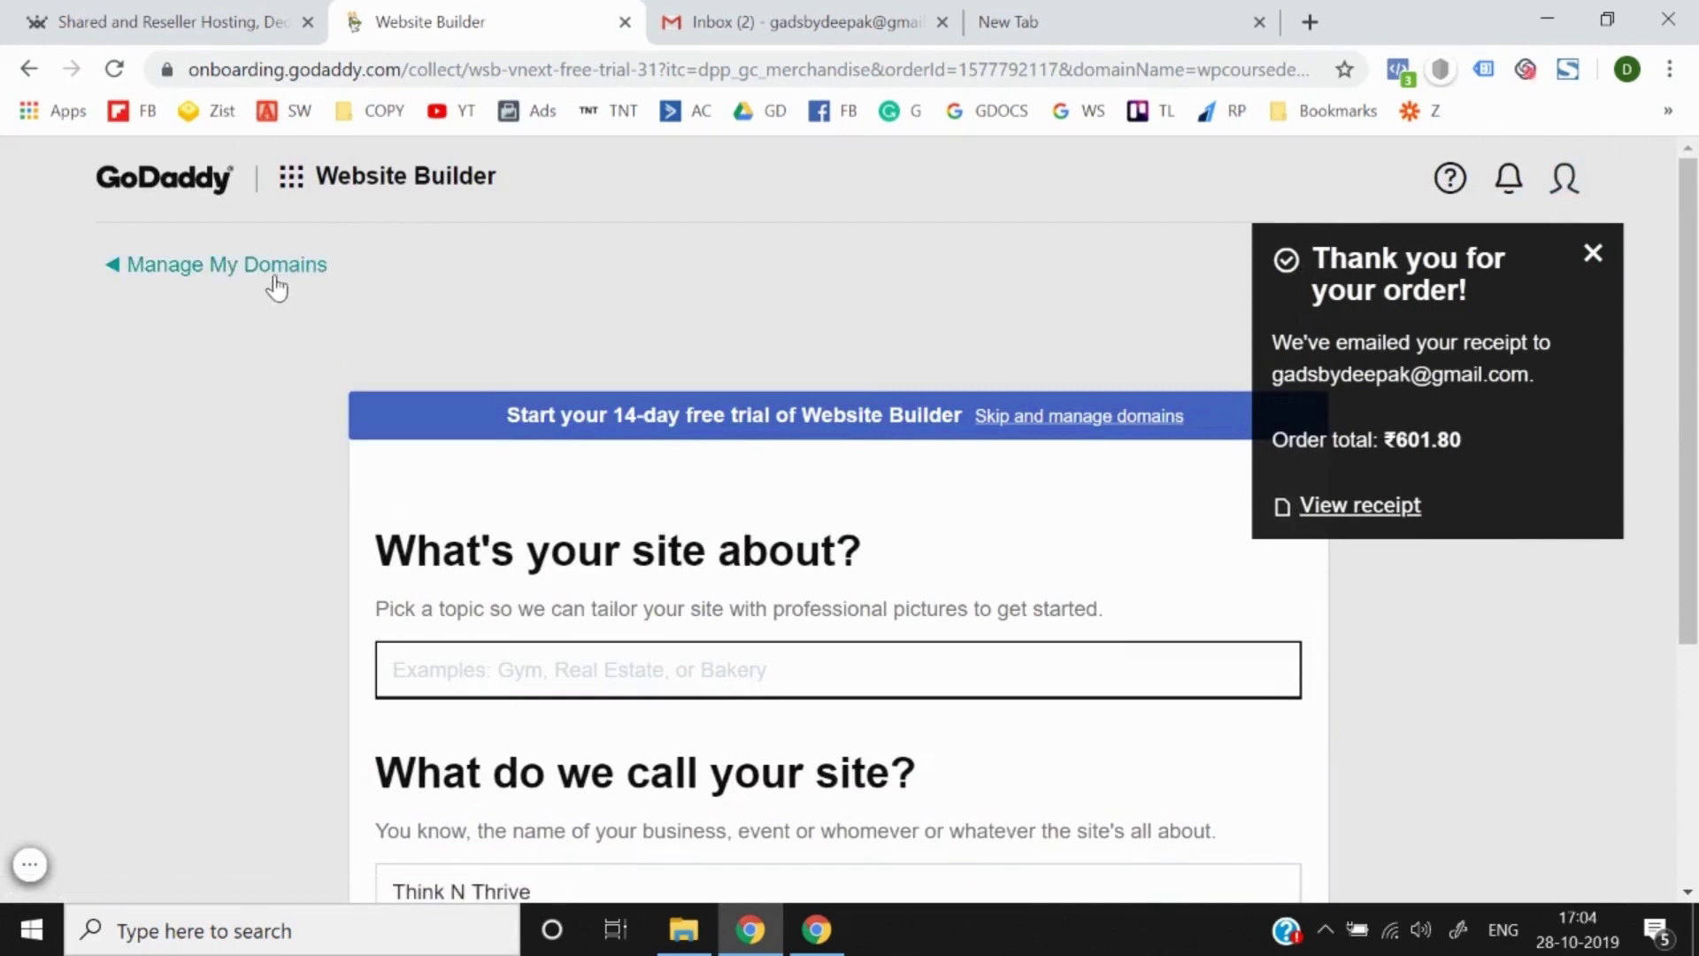
pyautogui.click(234, 273)
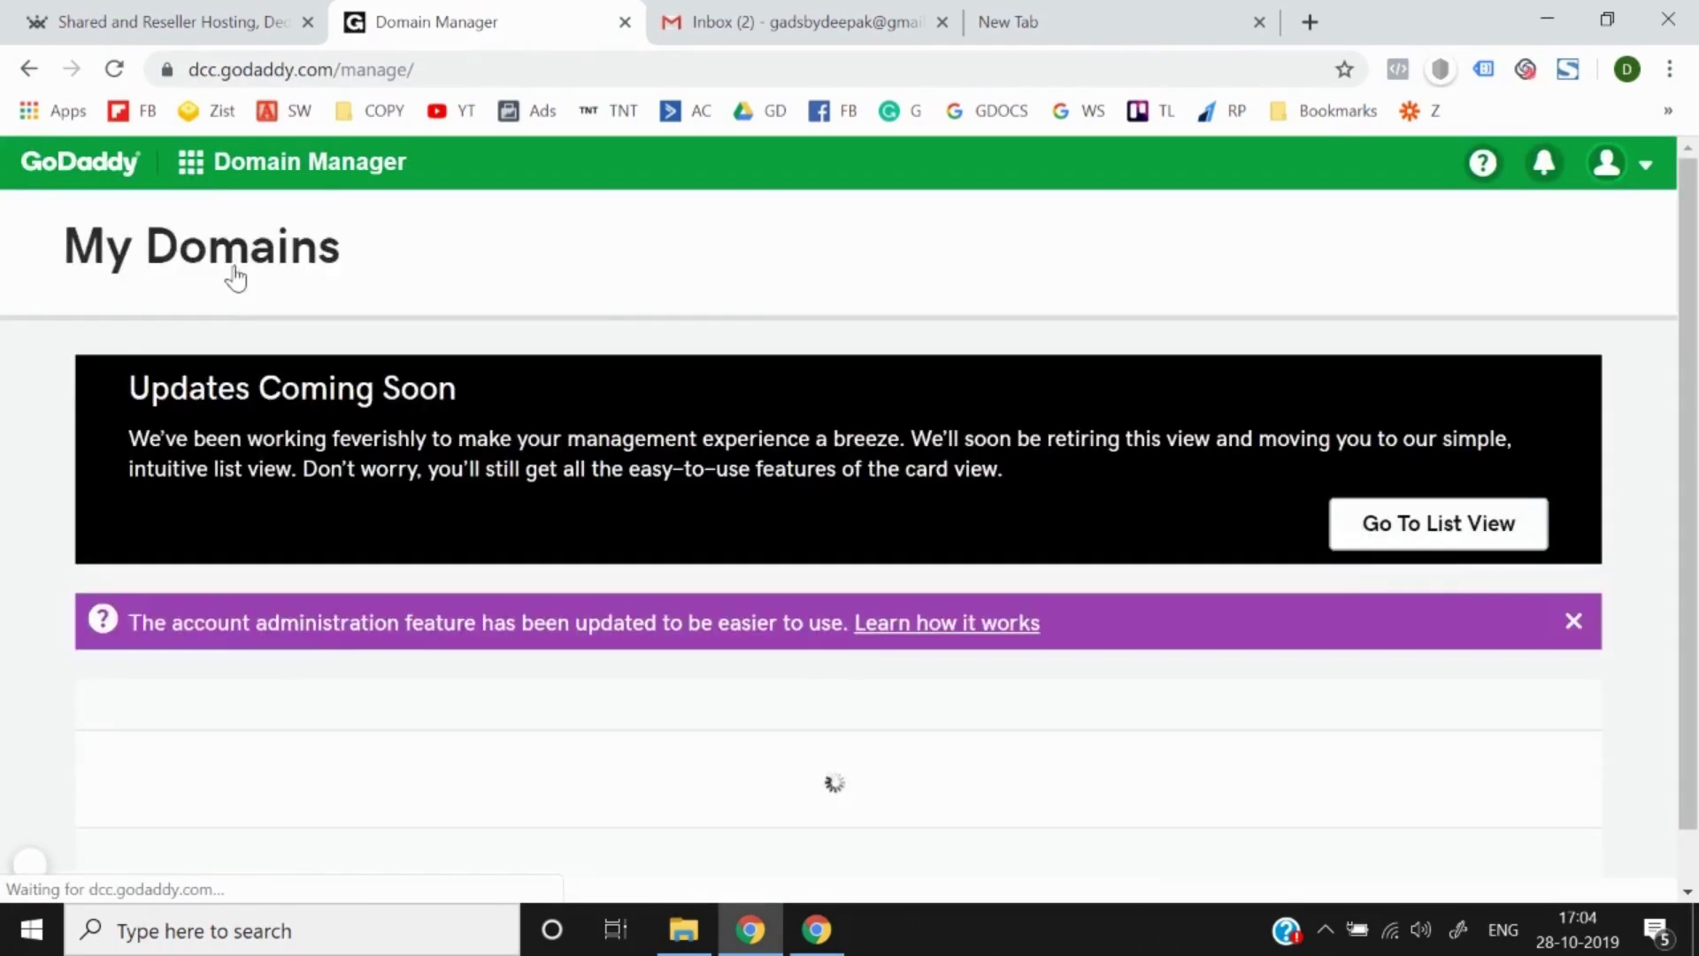
pyautogui.scroll(-2, 597, 504)
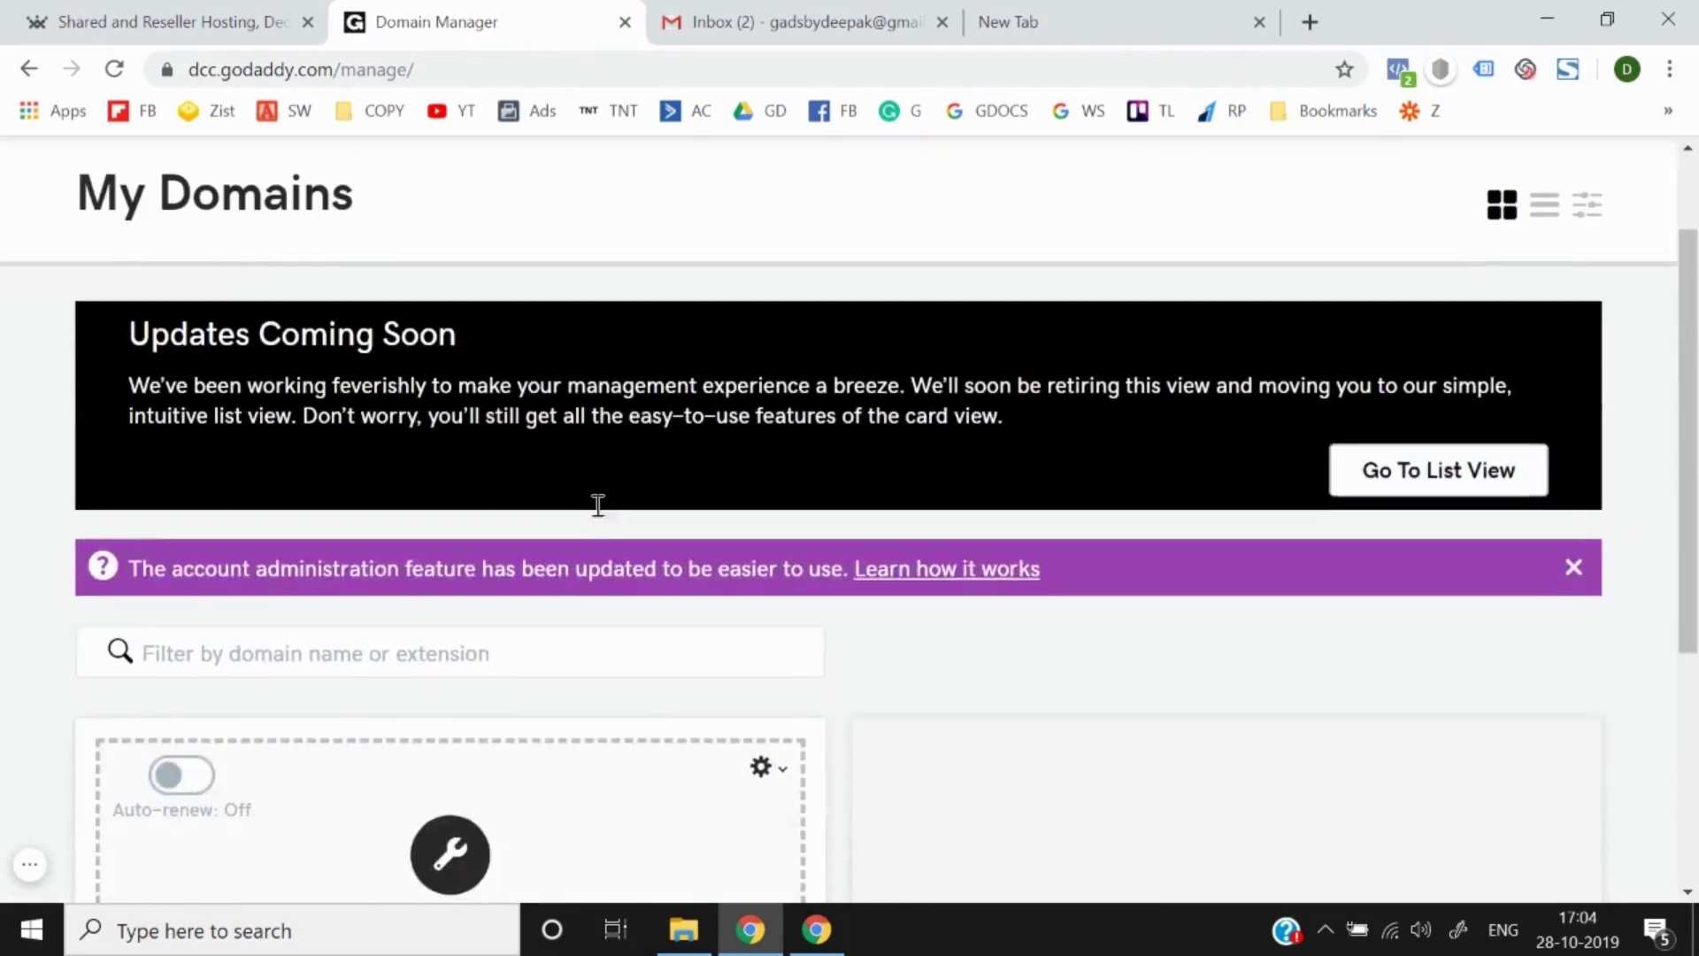
pyautogui.scroll(-2, 880, 611)
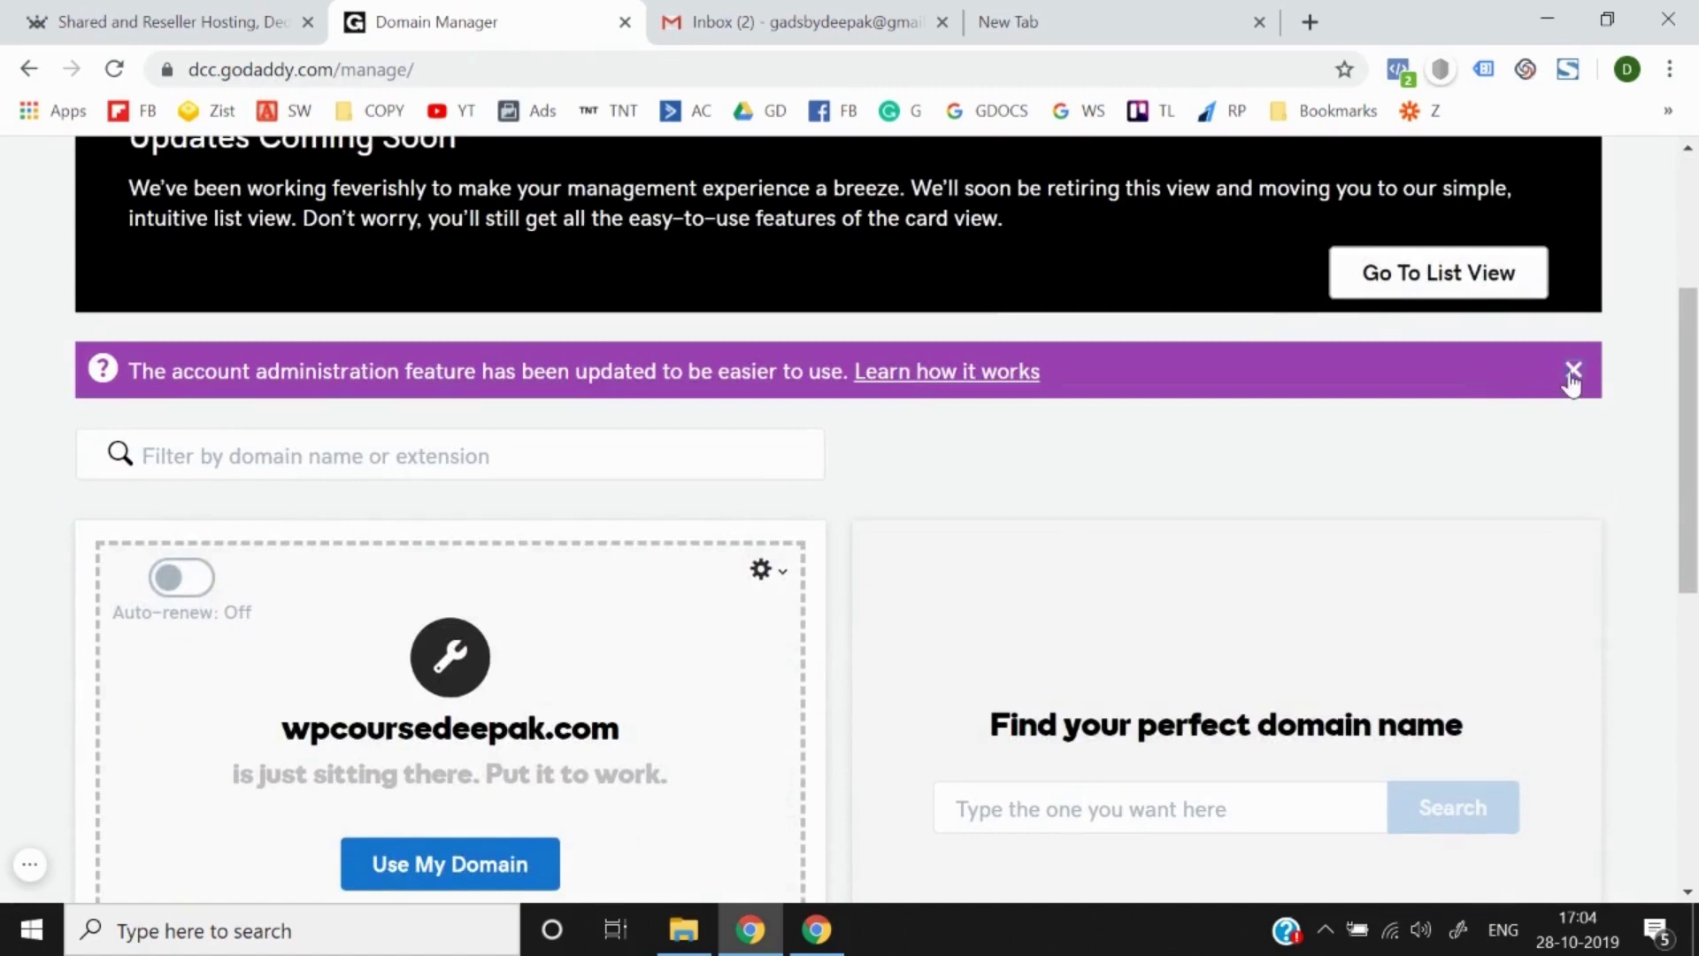
pyautogui.scroll(-2, 1017, 539)
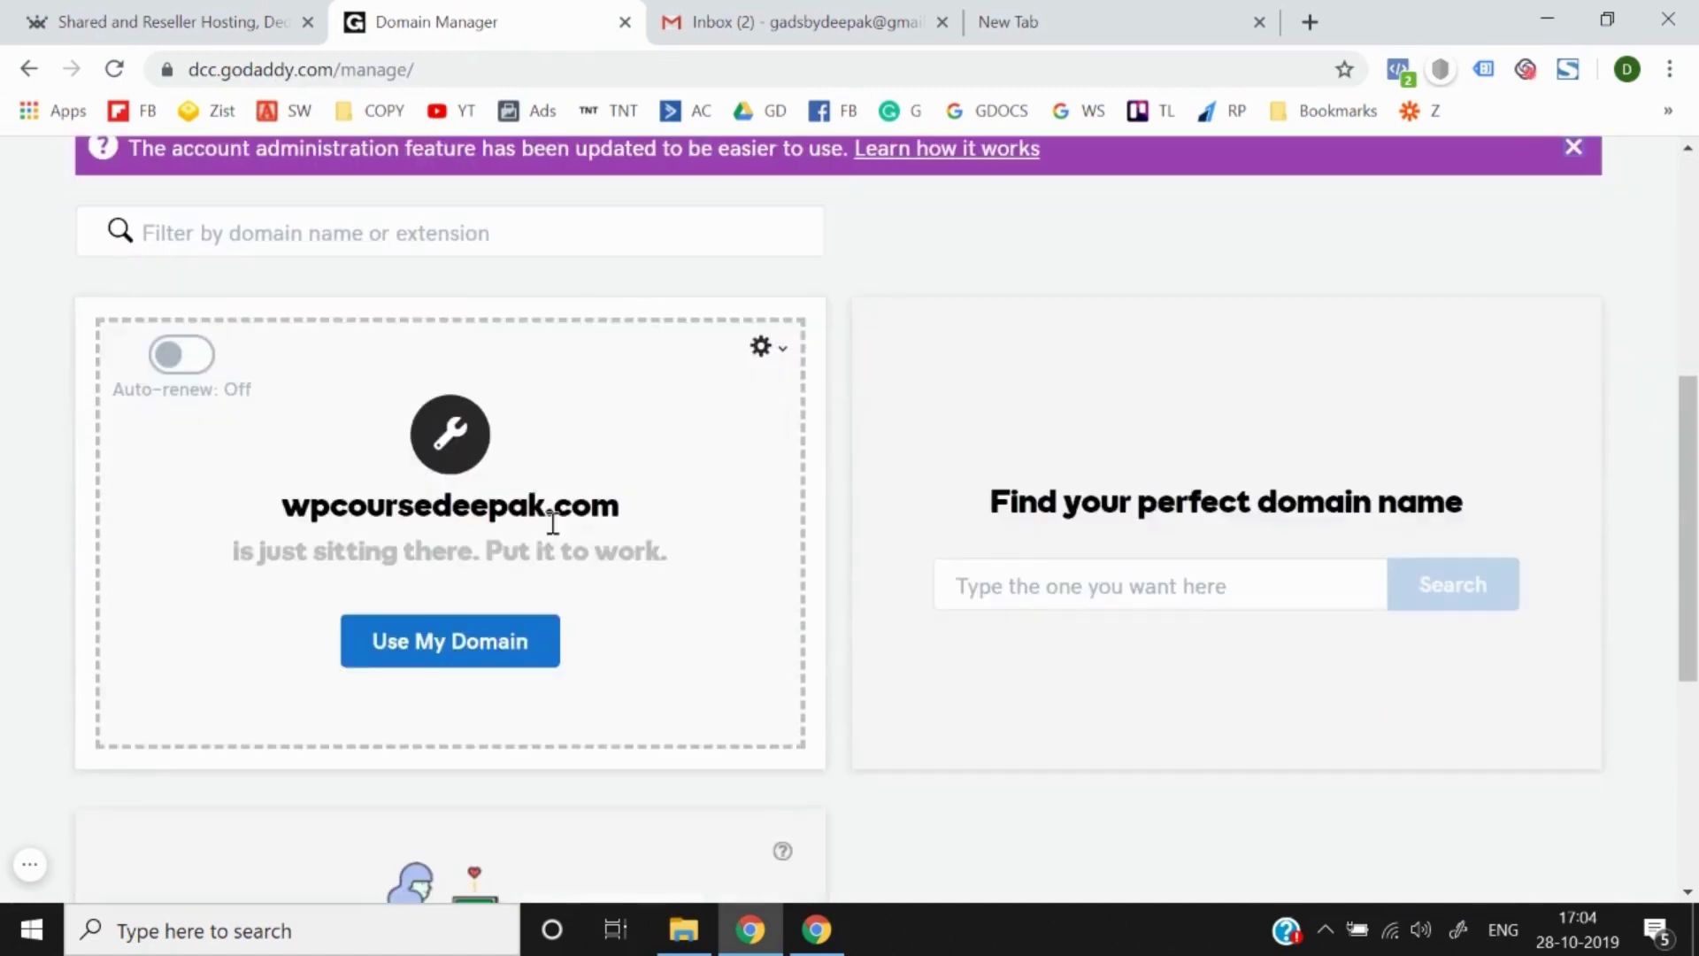
pyautogui.tripleClick(500, 513)
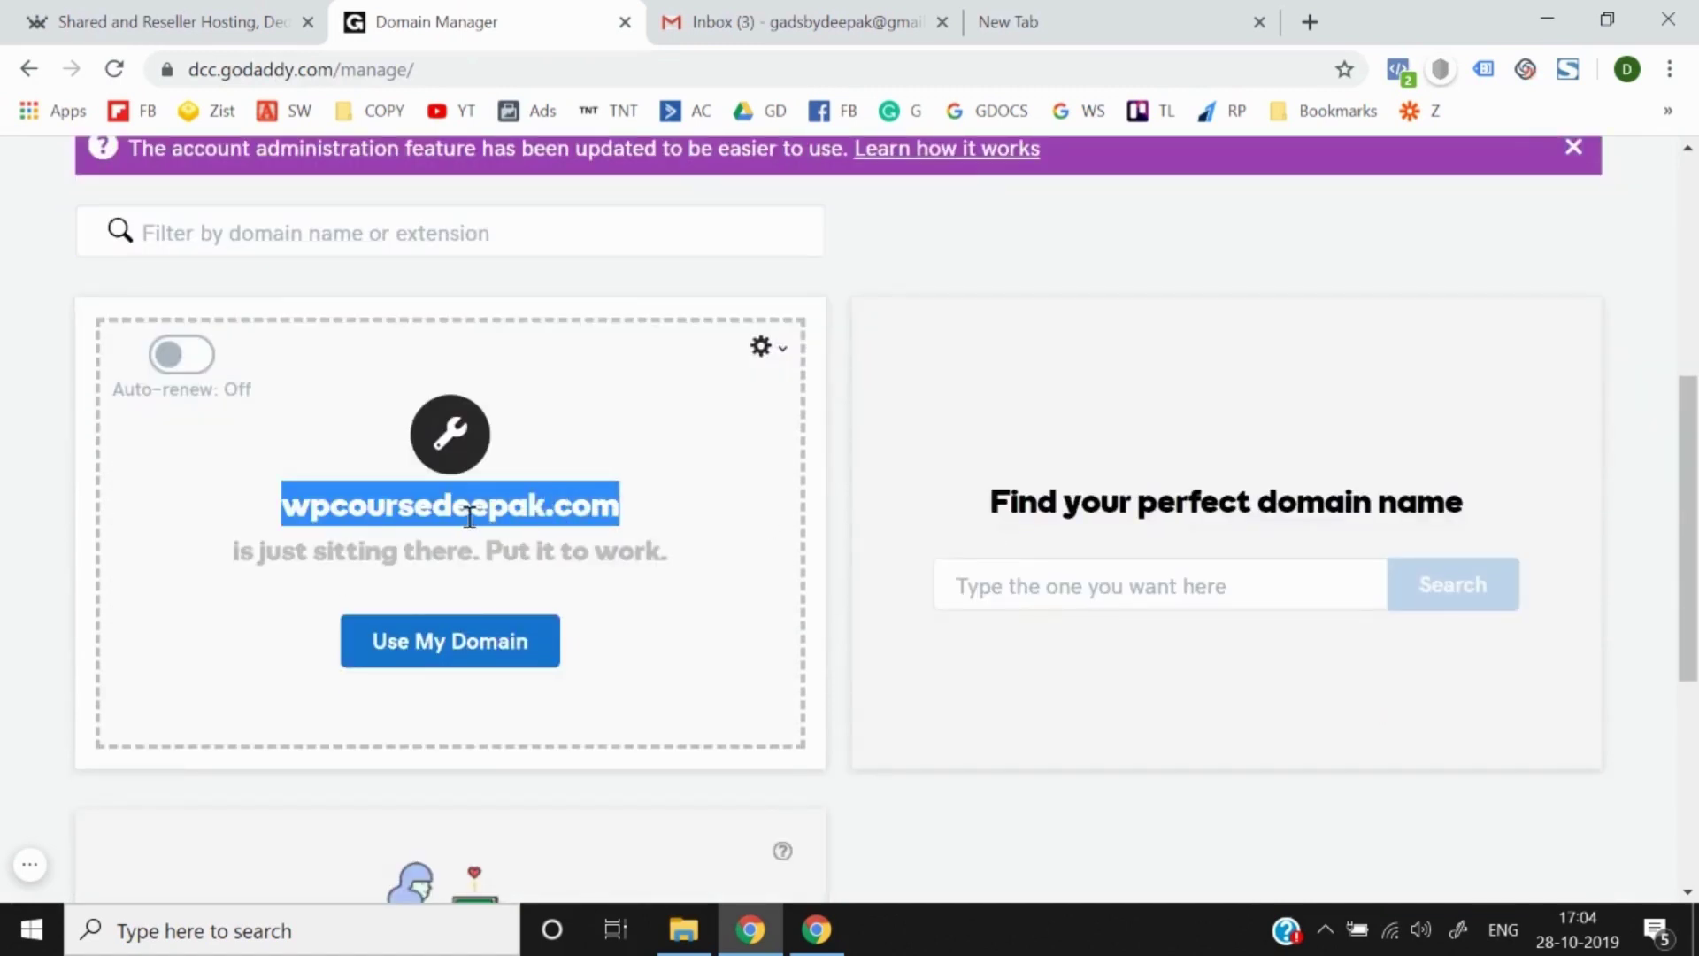
pyautogui.click(469, 518)
pyautogui.scroll(5, 4, 553)
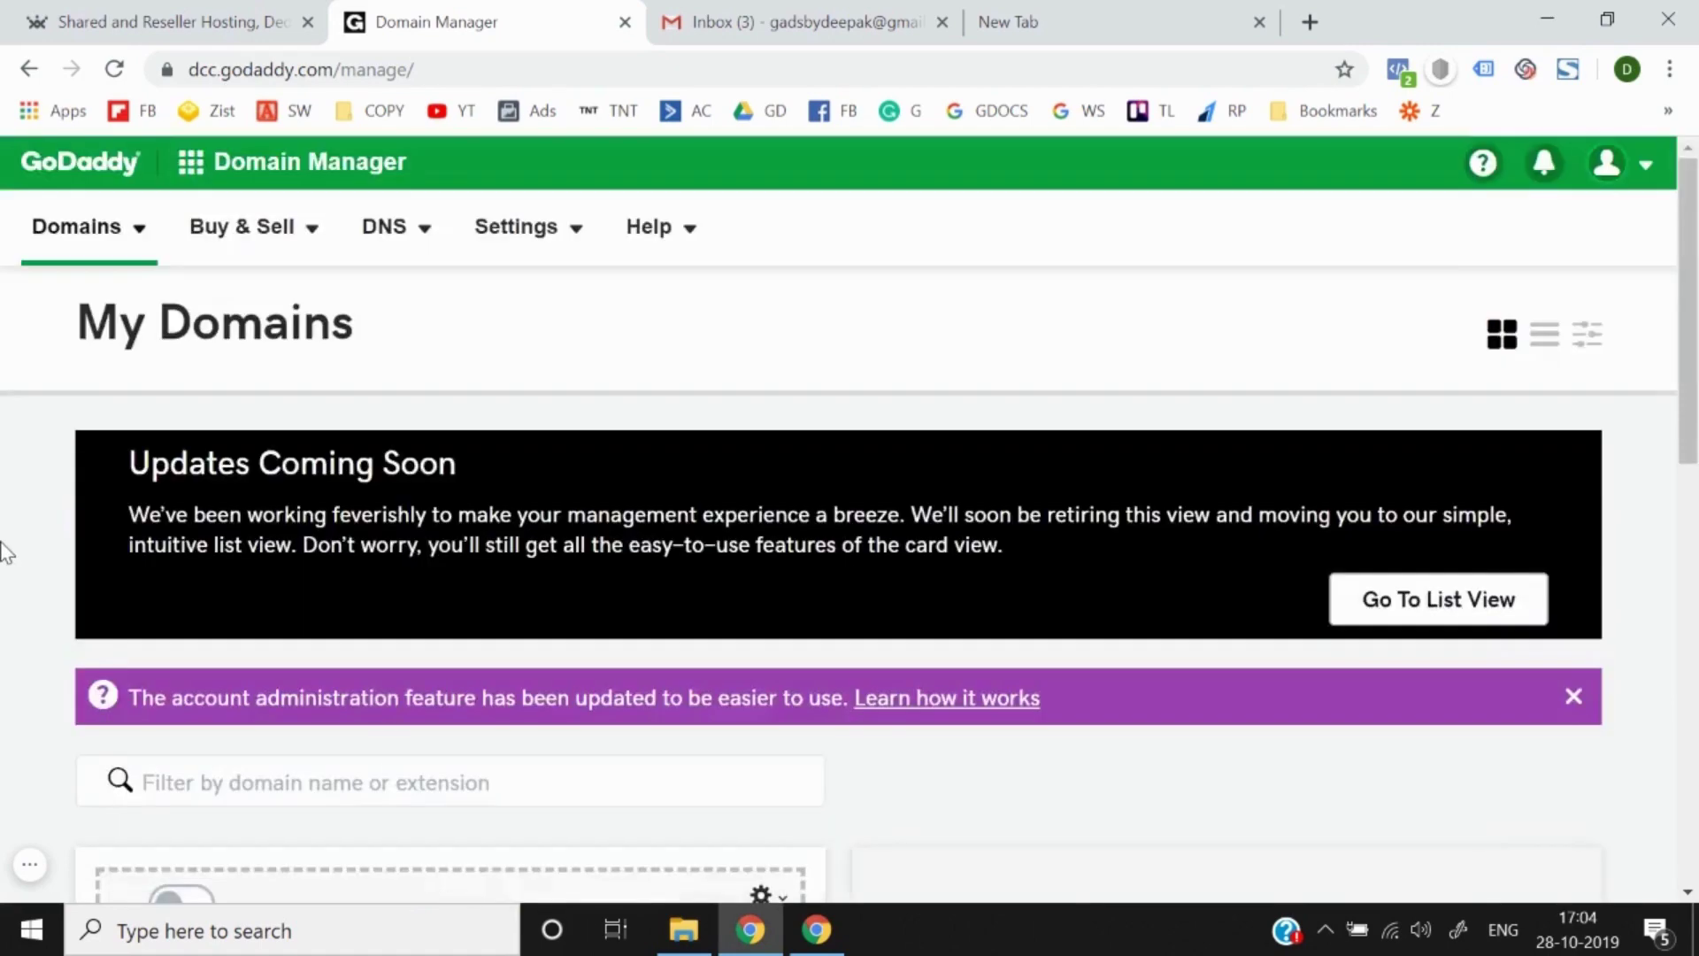
pyautogui.scroll(-4, 4, 554)
pyautogui.scroll(4, 4, 553)
pyautogui.scroll(-3, 4, 553)
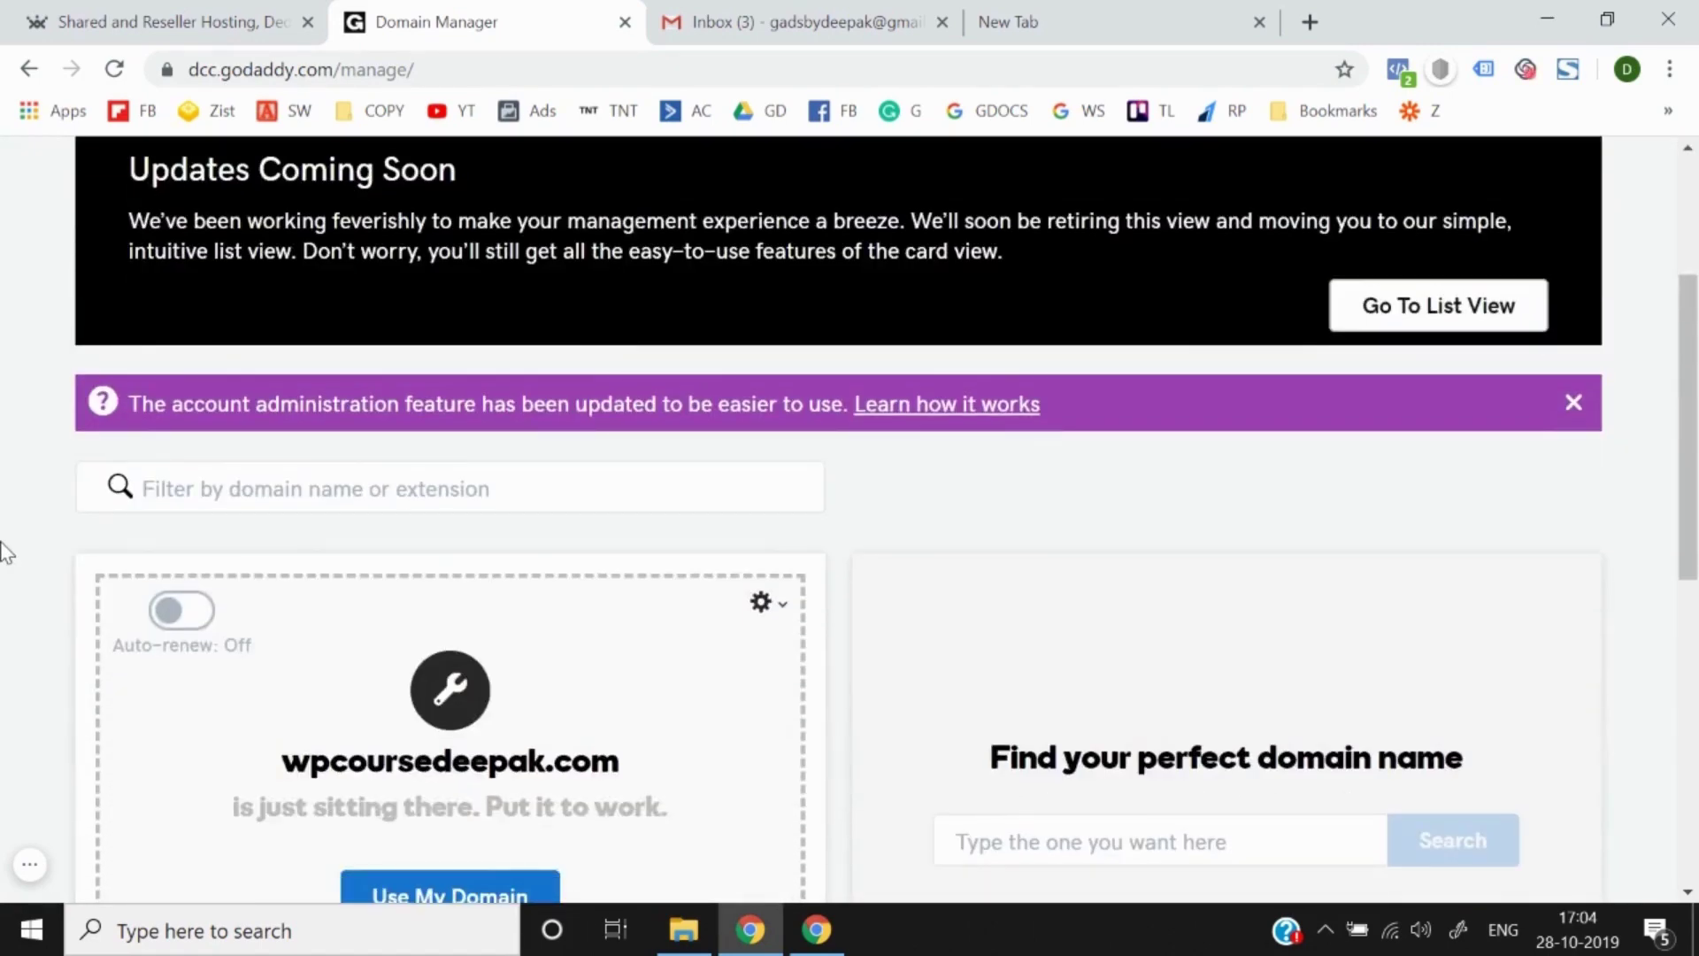
pyautogui.scroll(3, 5, 553)
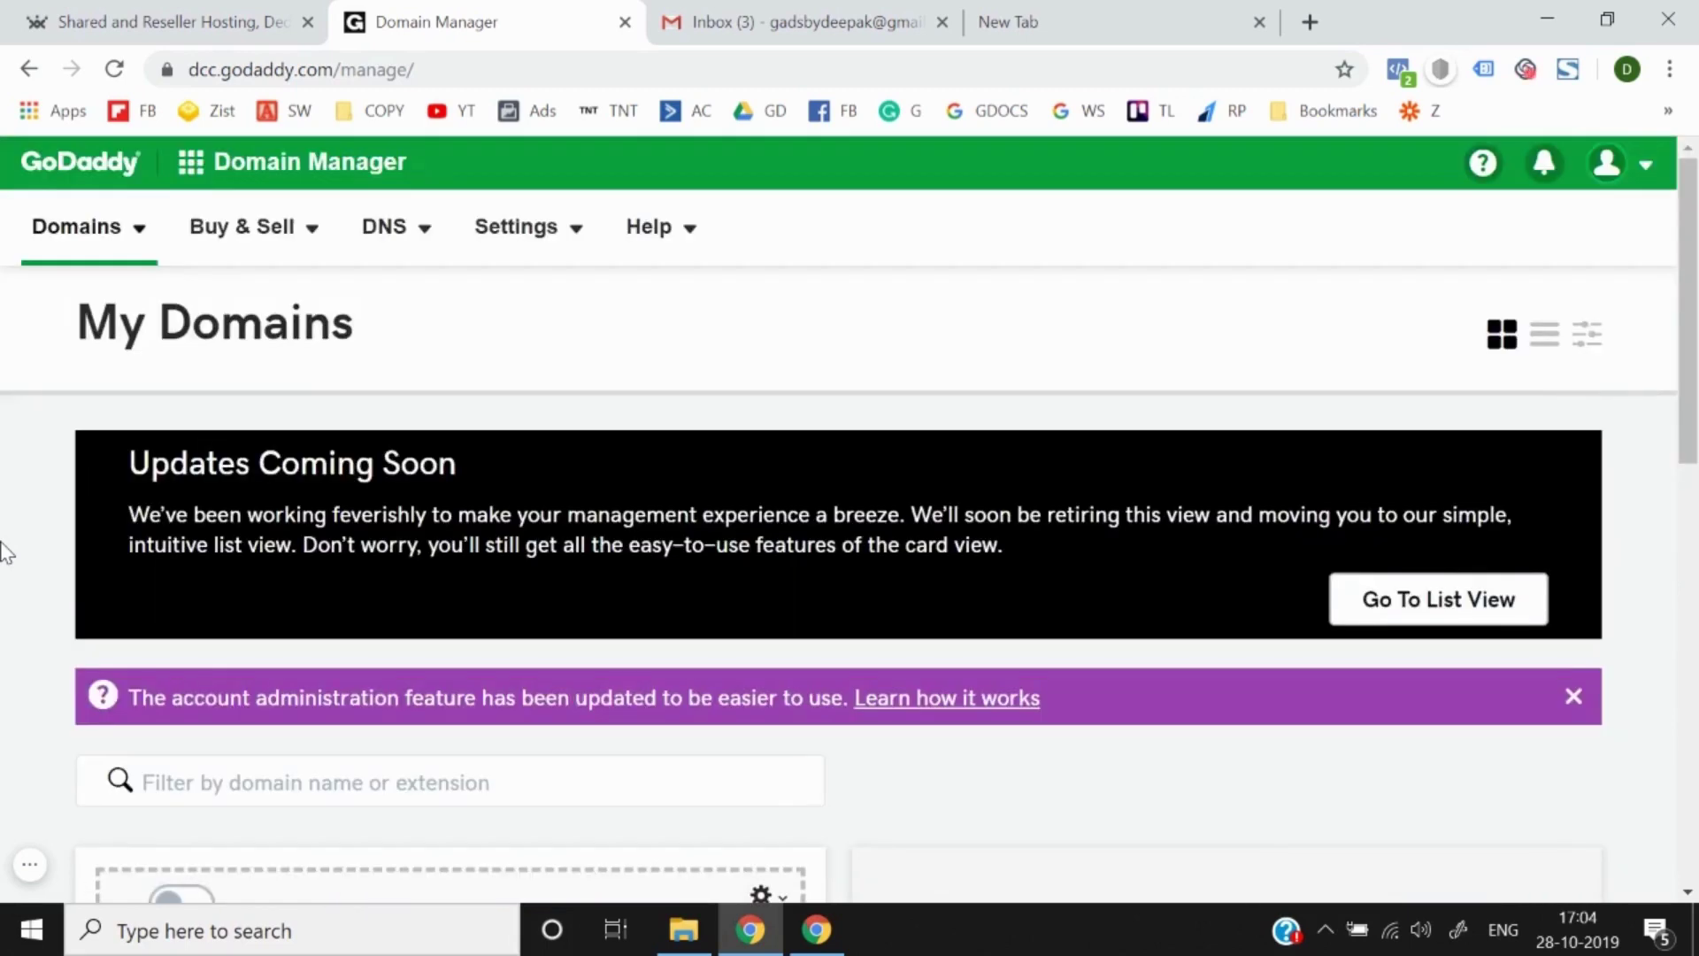
# Step: Check Gmail for GoDaddy's order-confirmation e-mail, then return via Domain Manager to the ResellerClub tab
pyautogui.click(767, 20)
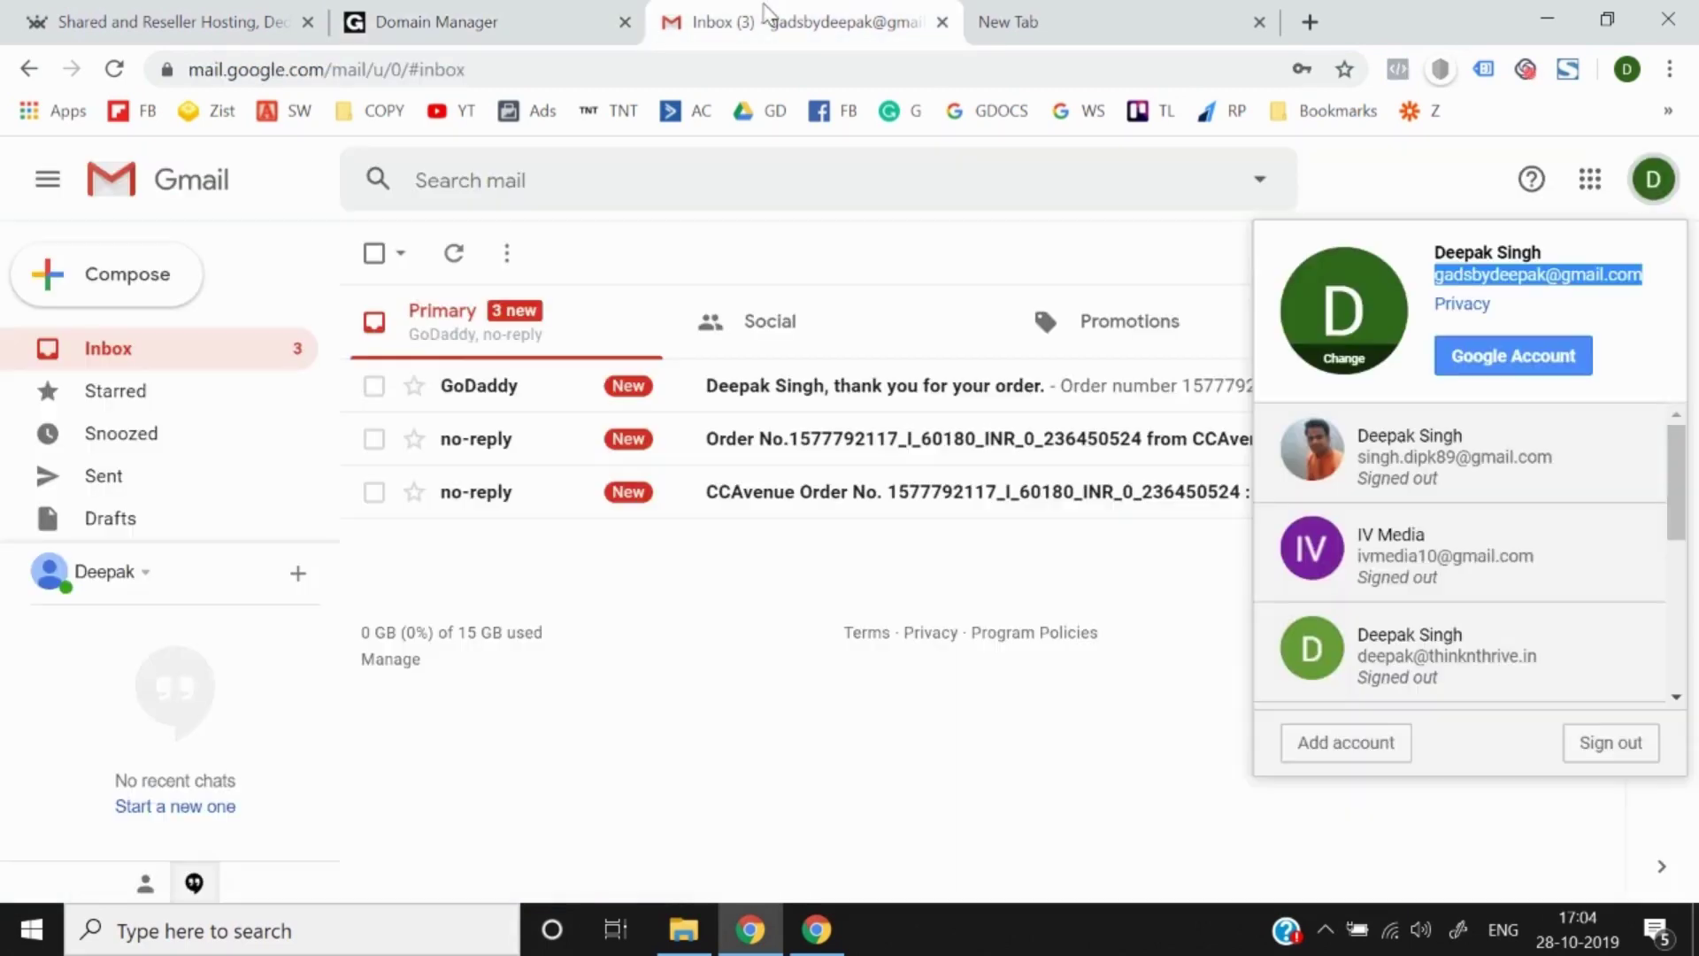
pyautogui.click(933, 600)
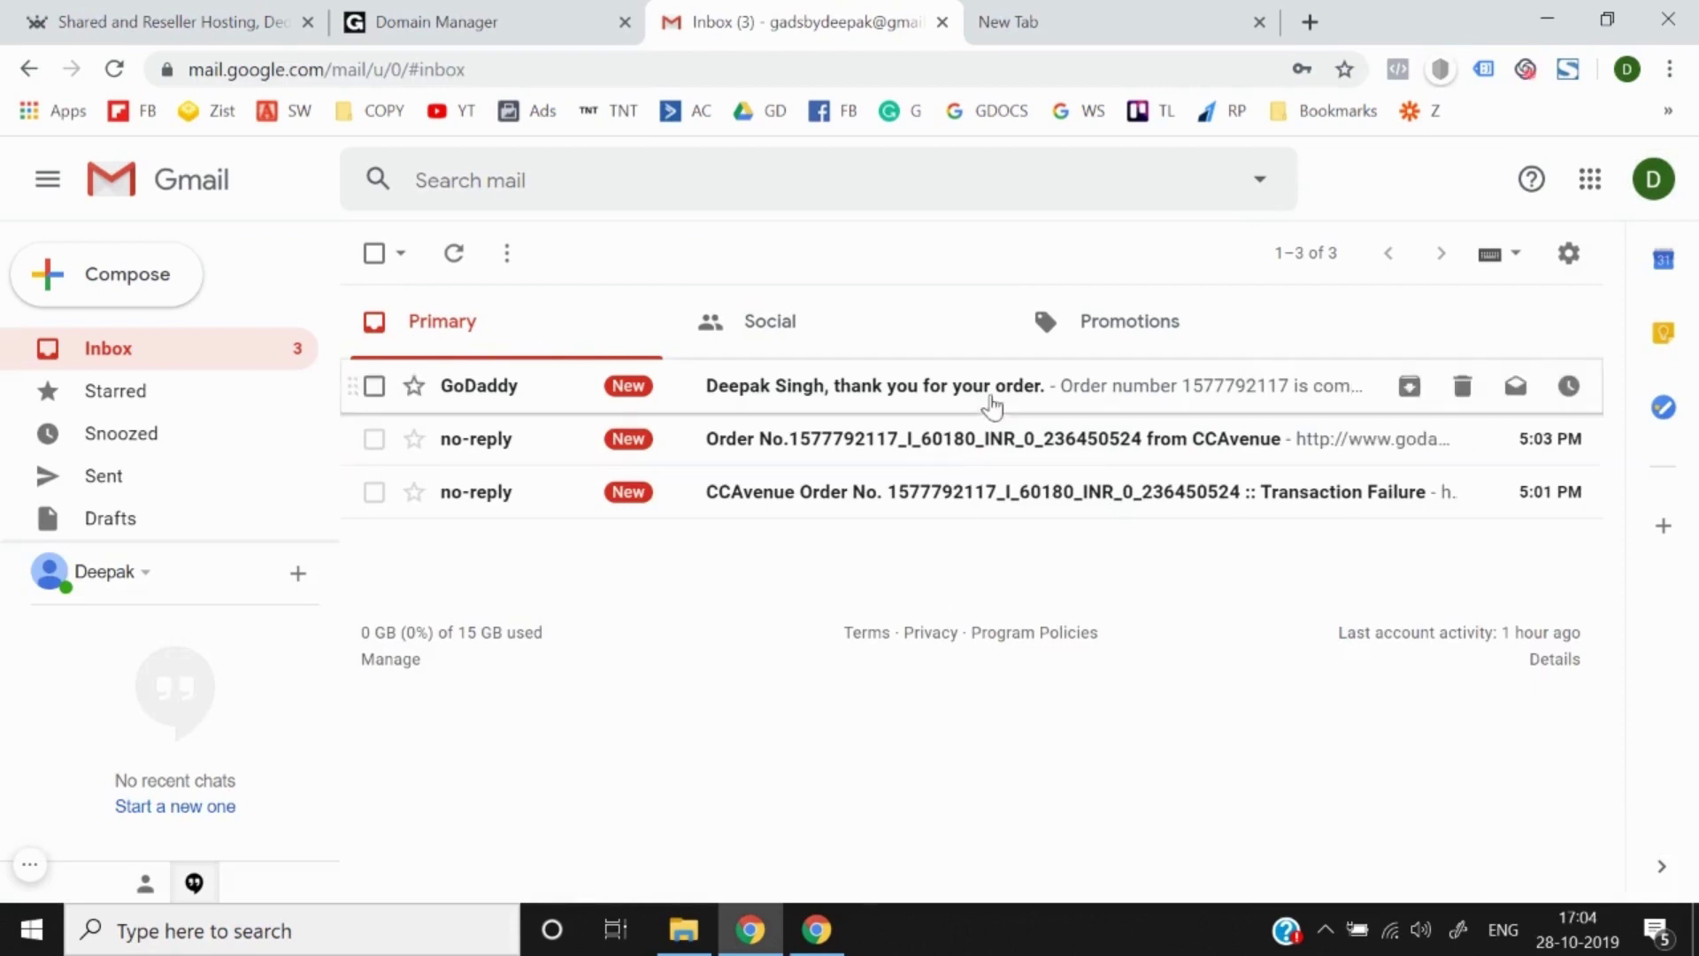
pyautogui.click(470, 18)
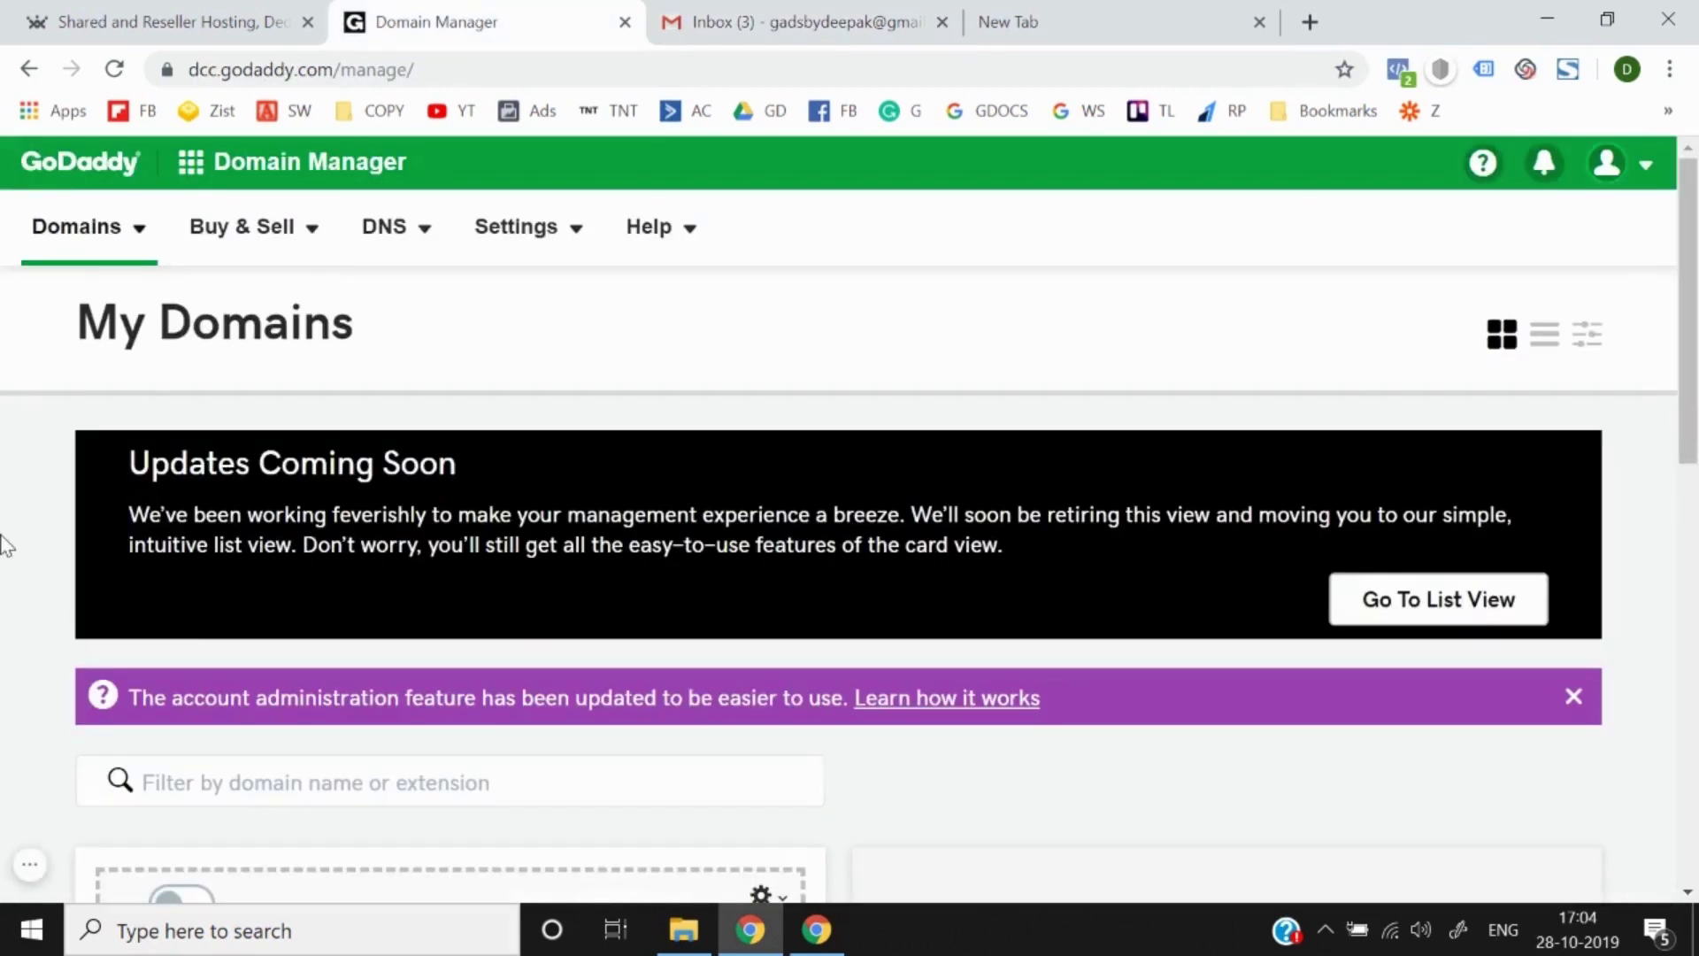
pyautogui.scroll(-5, 3, 545)
pyautogui.scroll(-1, 2, 544)
pyautogui.scroll(-3, 2, 545)
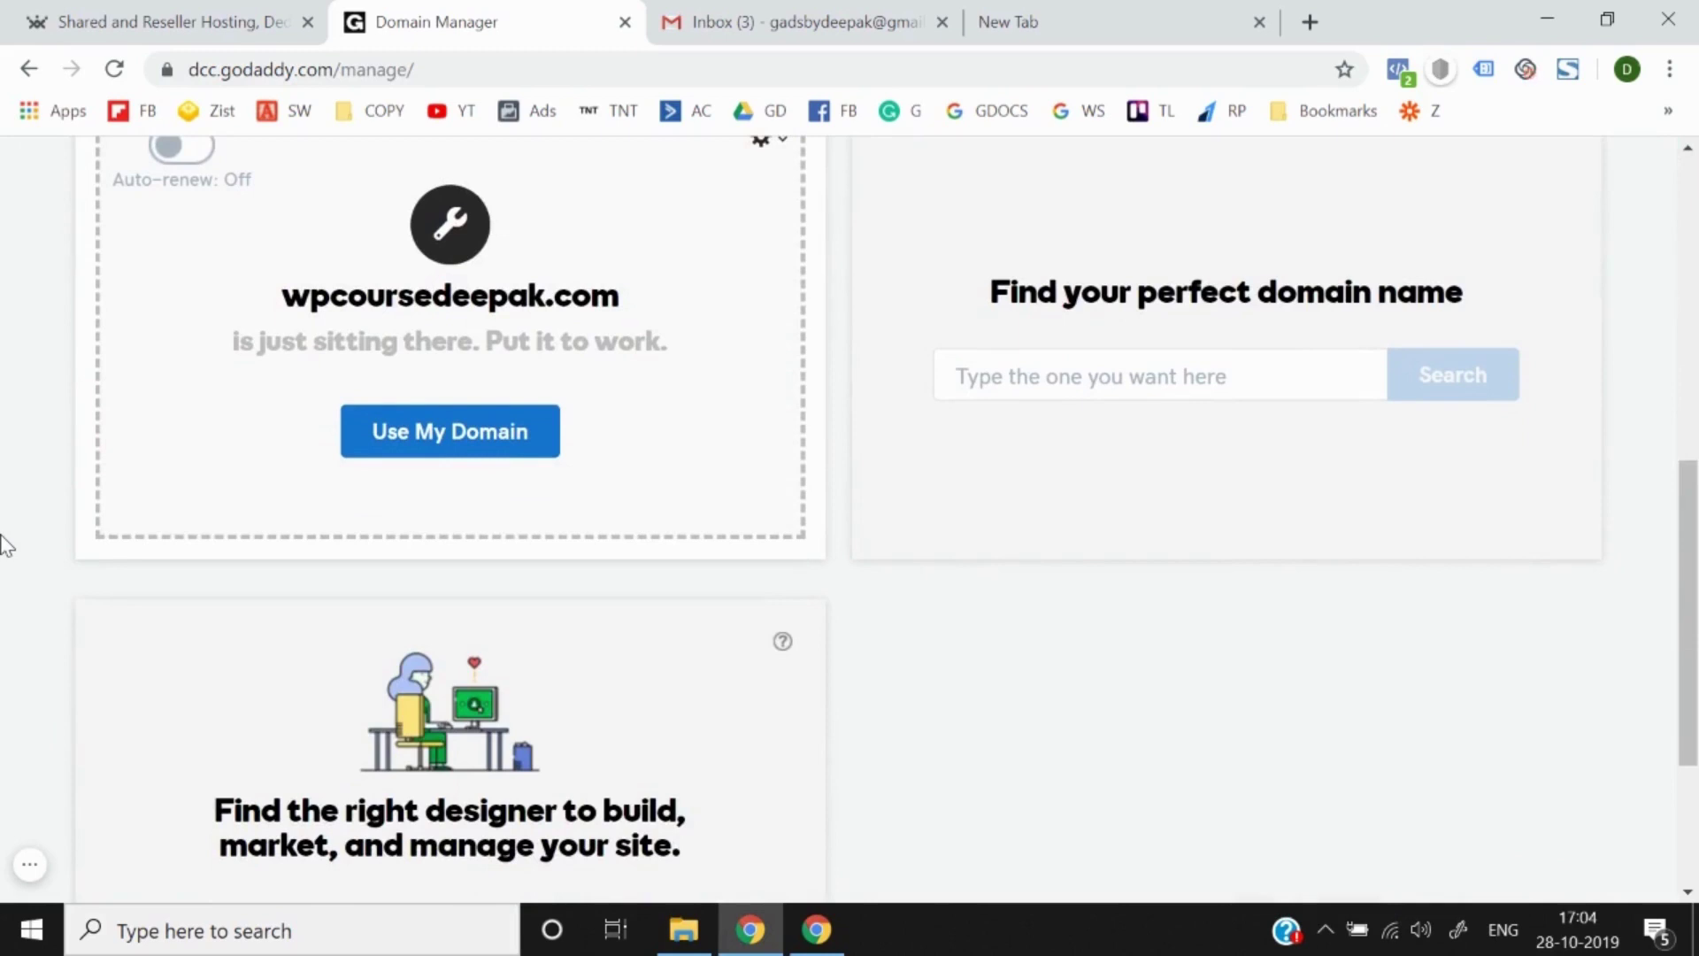
pyautogui.click(257, 19)
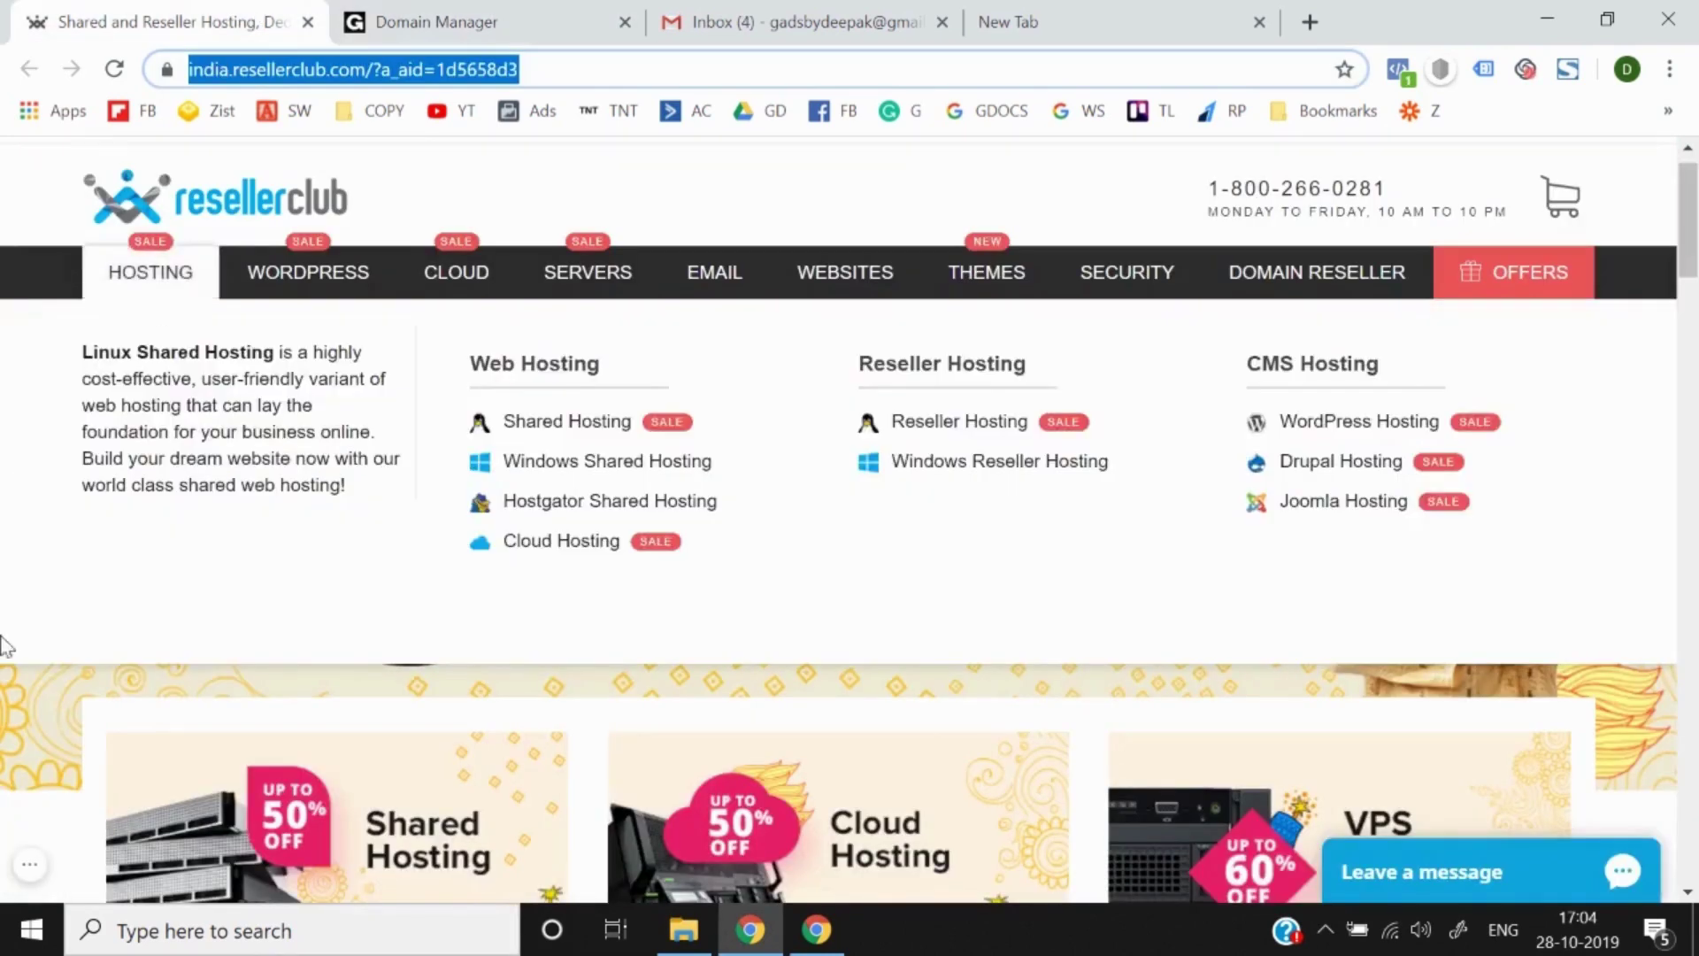
# Step: Browse the ResellerClub homepage and open the Shared Hosting card to see its plans
pyautogui.scroll(-4, 7, 690)
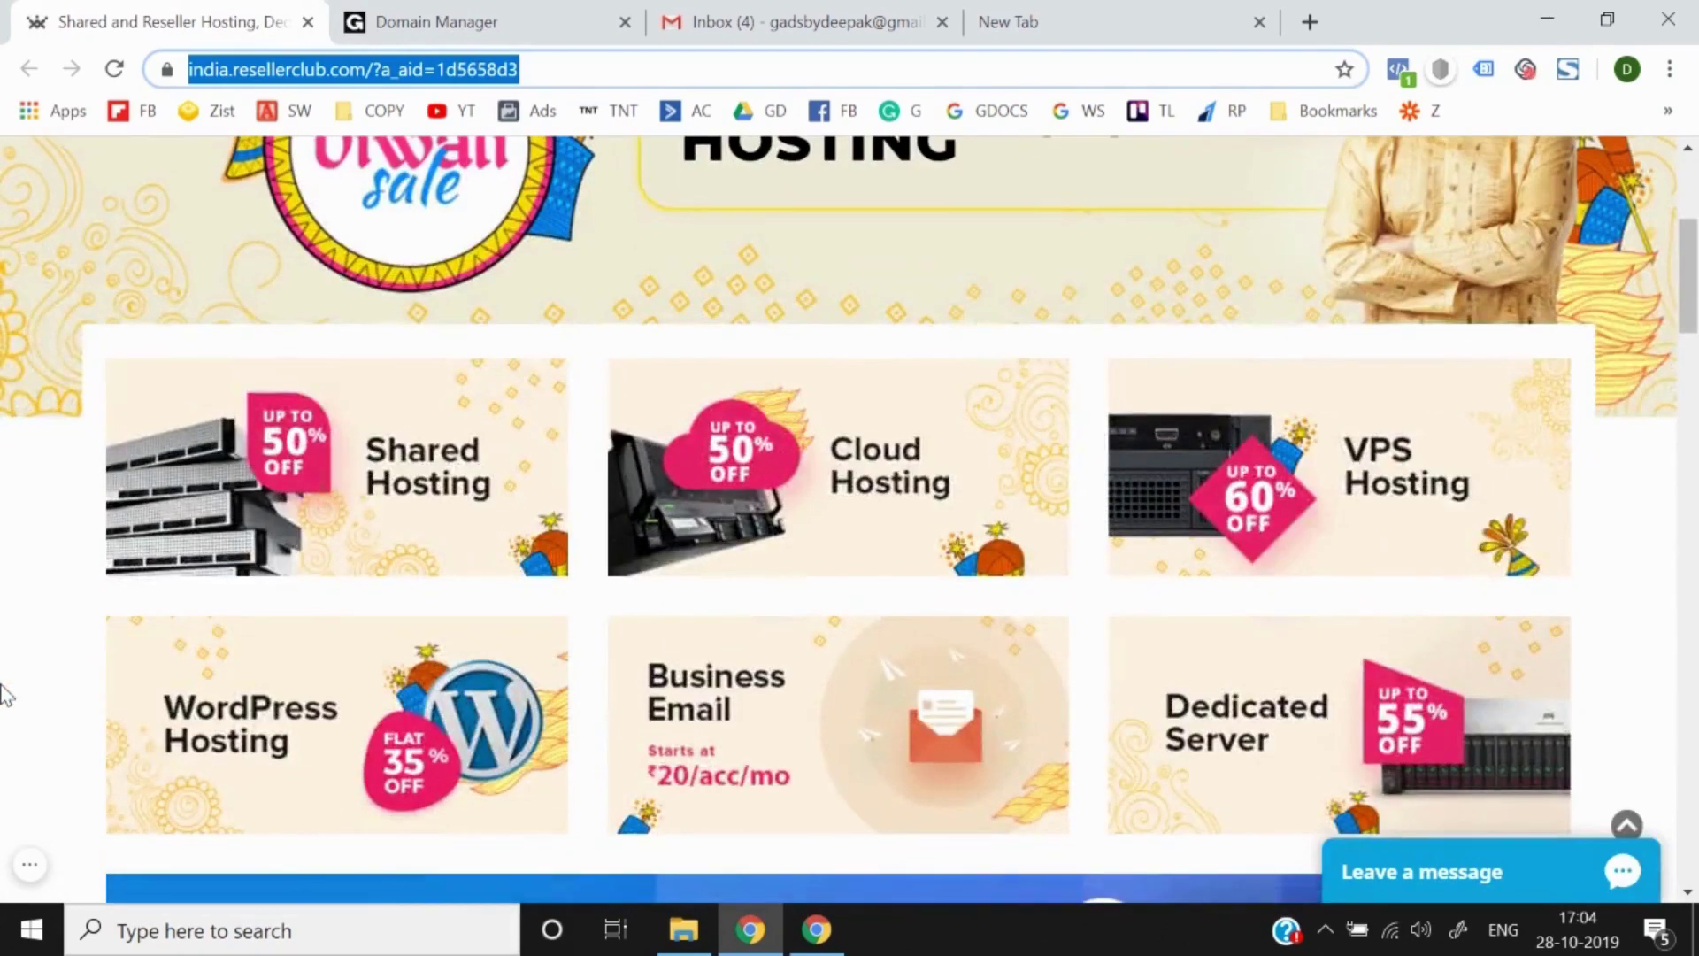
pyautogui.scroll(5, 8, 695)
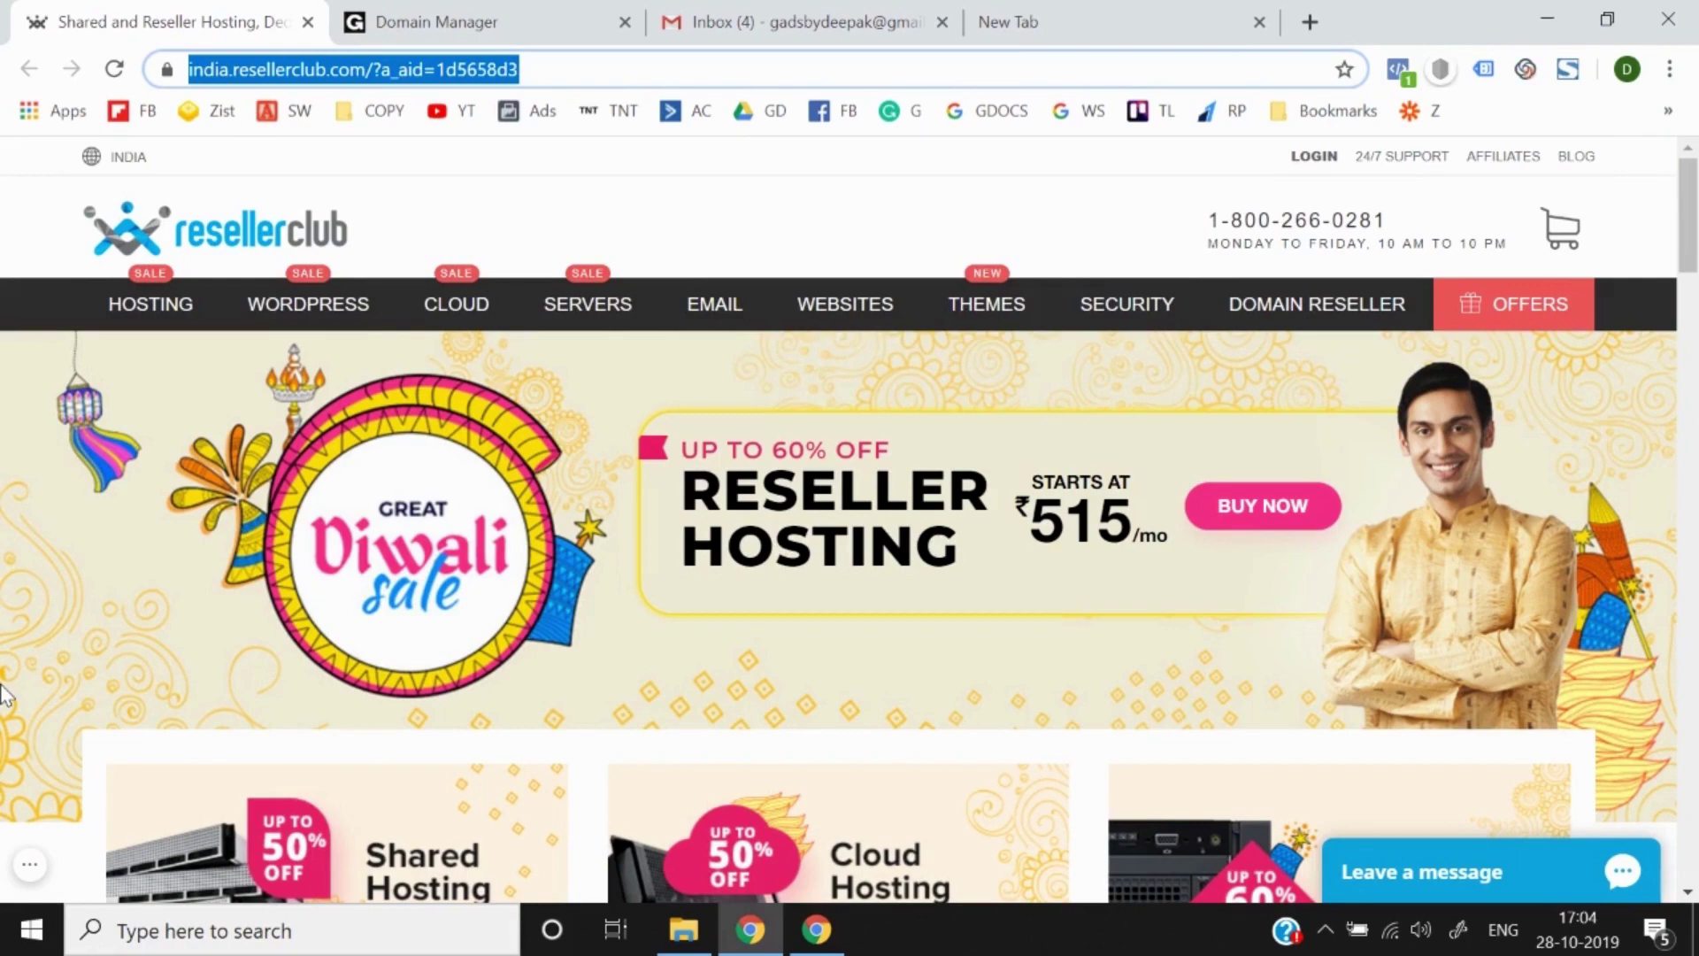
pyautogui.scroll(-2, 5, 695)
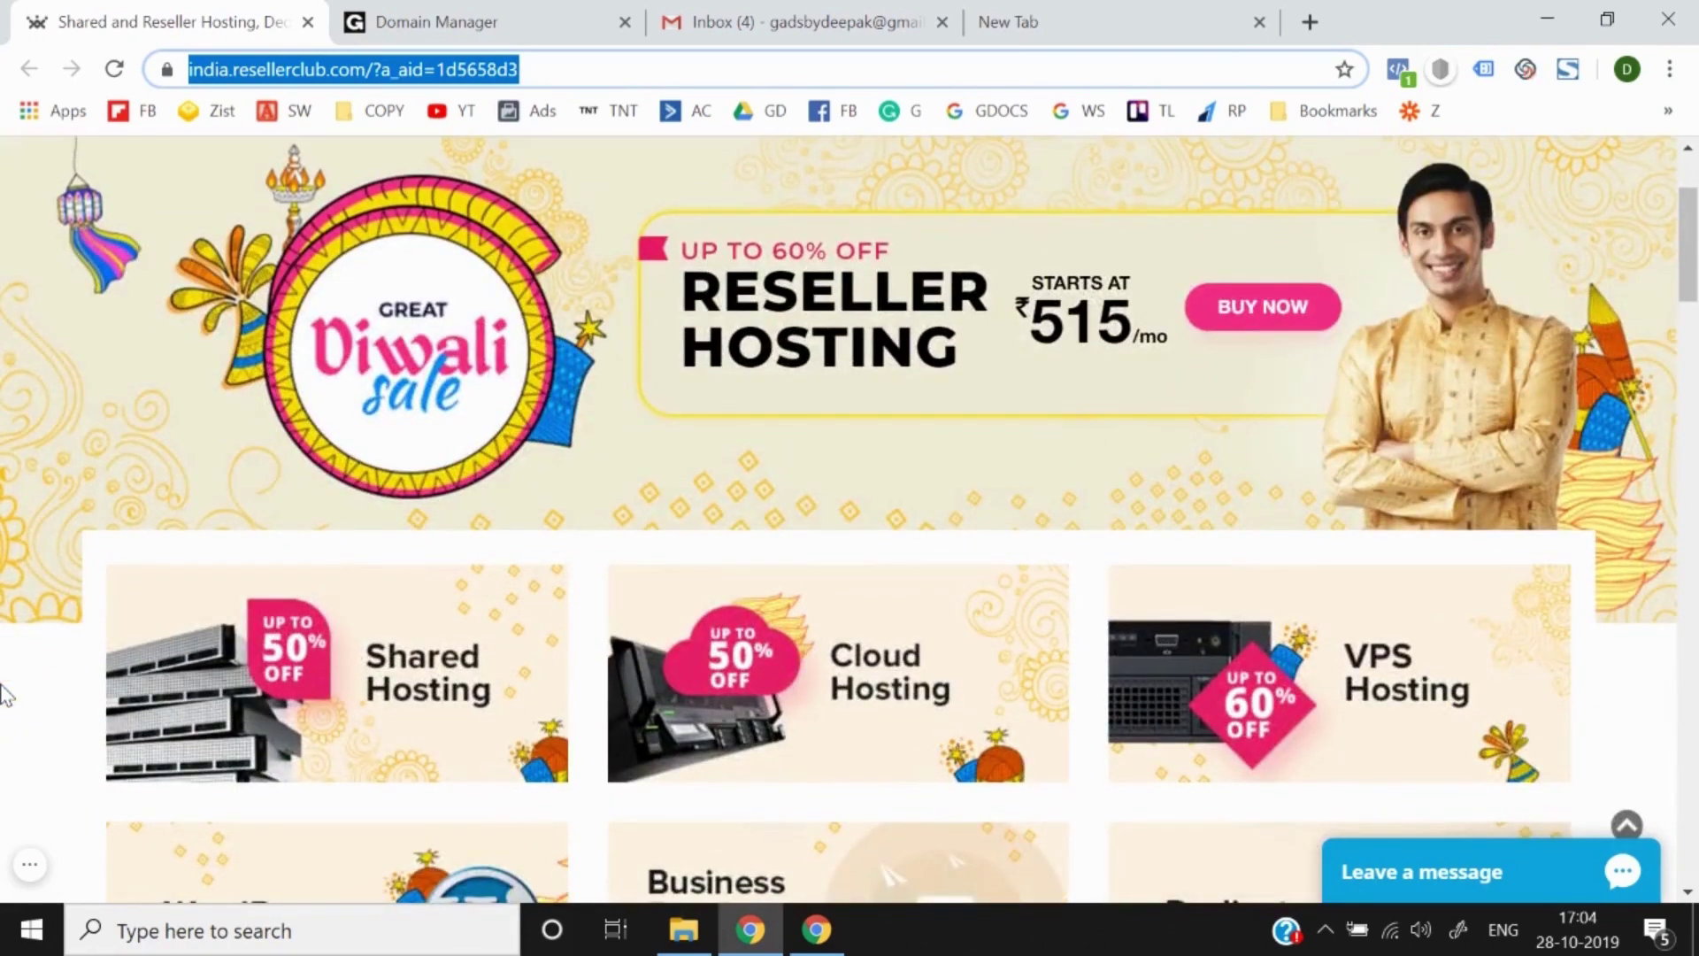
pyautogui.scroll(-4, 4, 695)
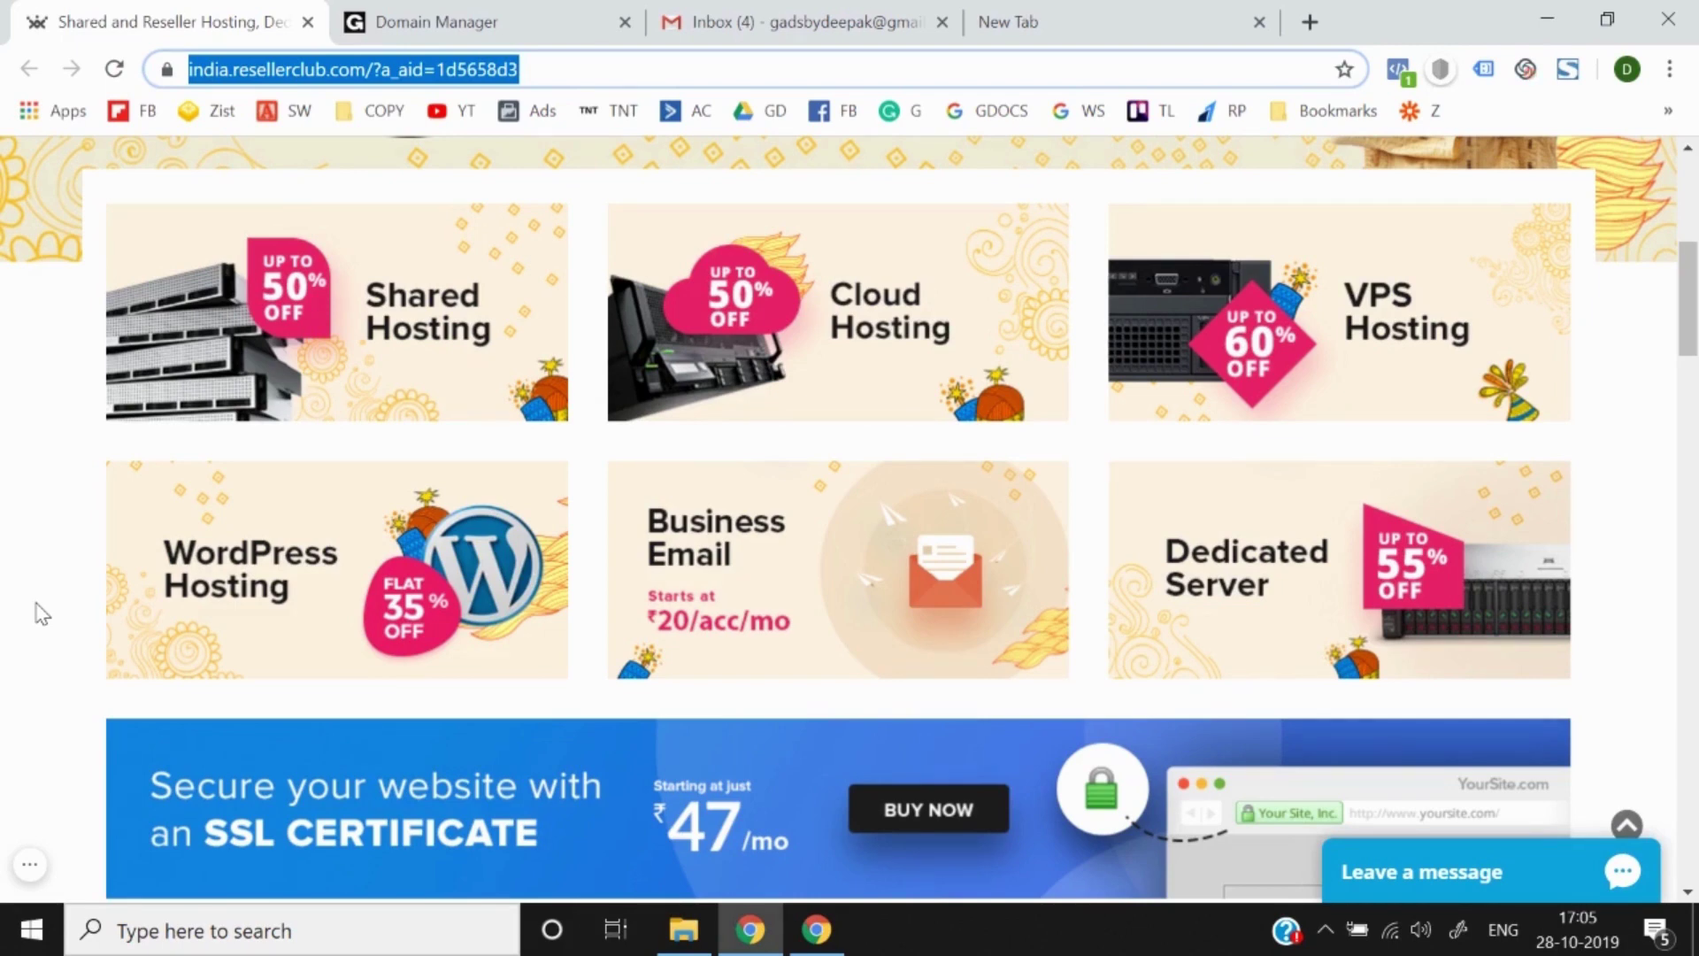
pyautogui.scroll(6, 41, 613)
pyautogui.scroll(-6, 41, 612)
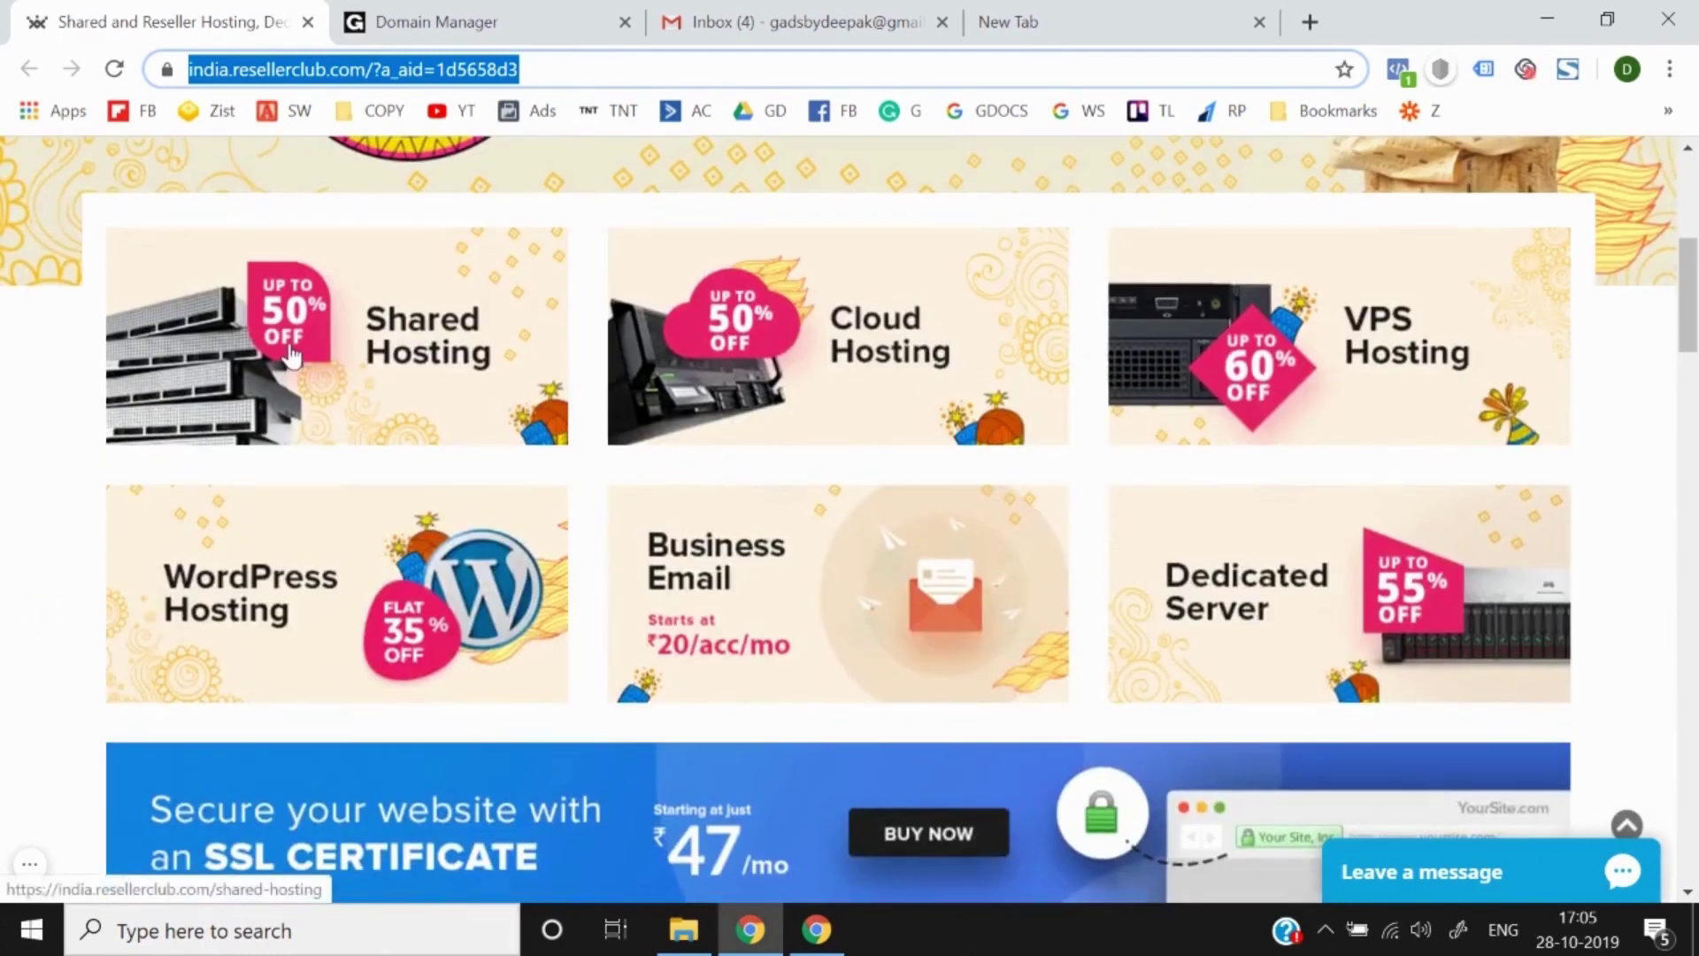
pyautogui.click(292, 354)
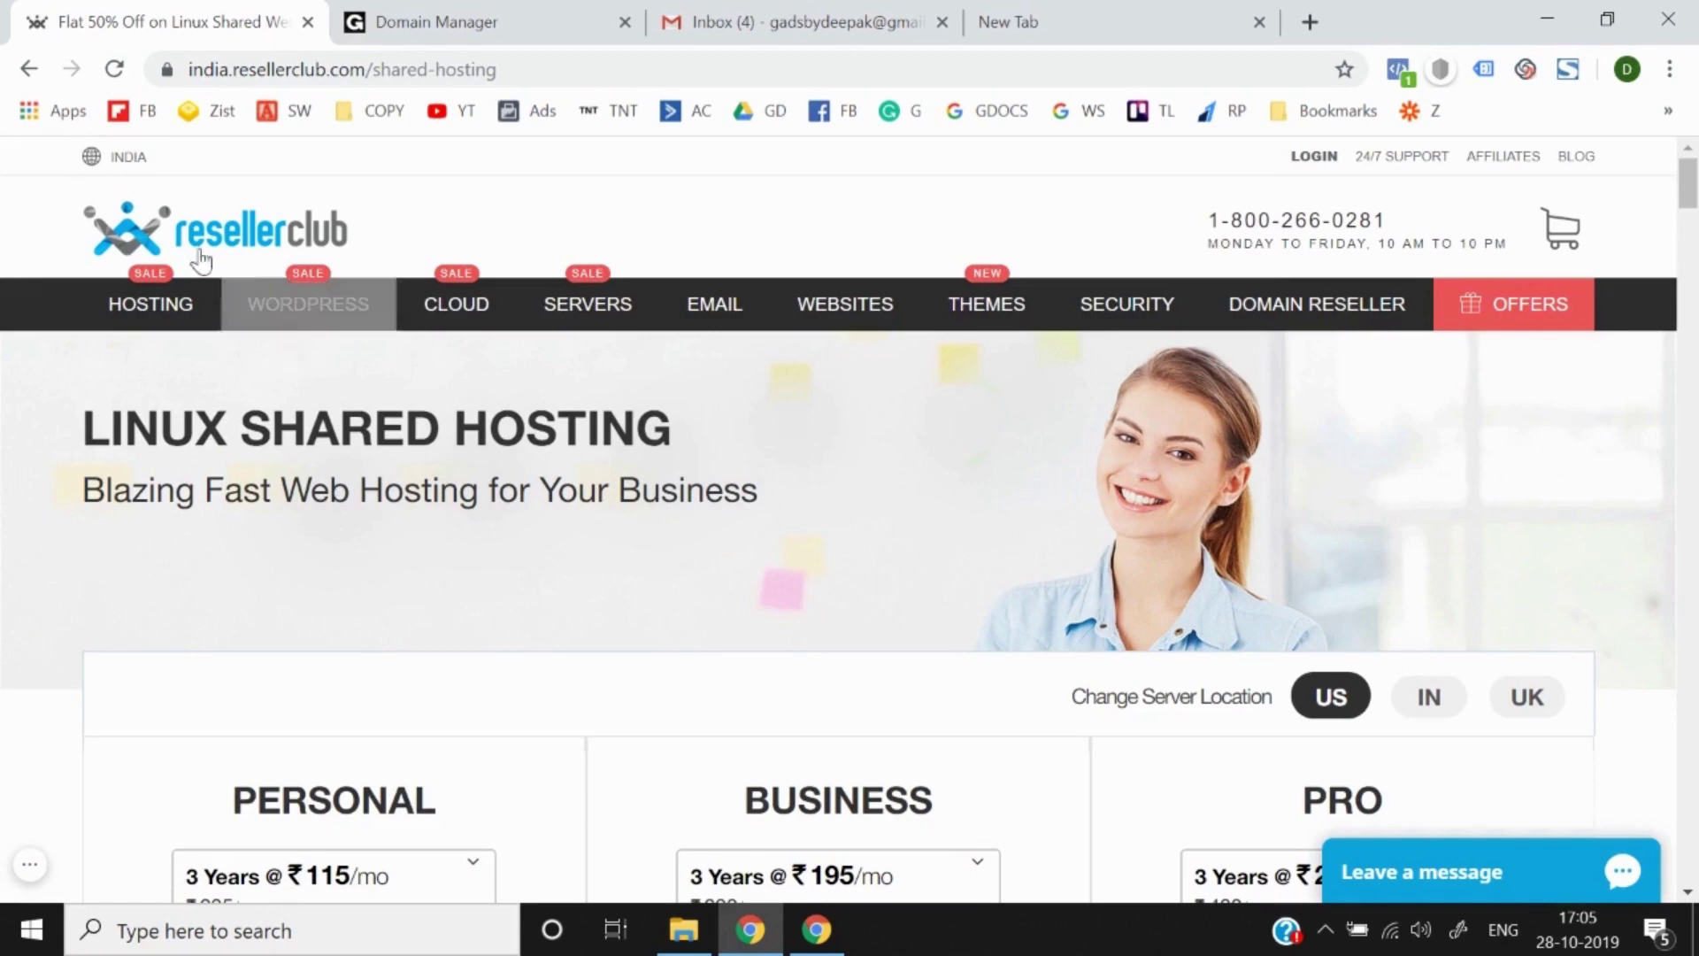
pyautogui.moveTo(151, 304)
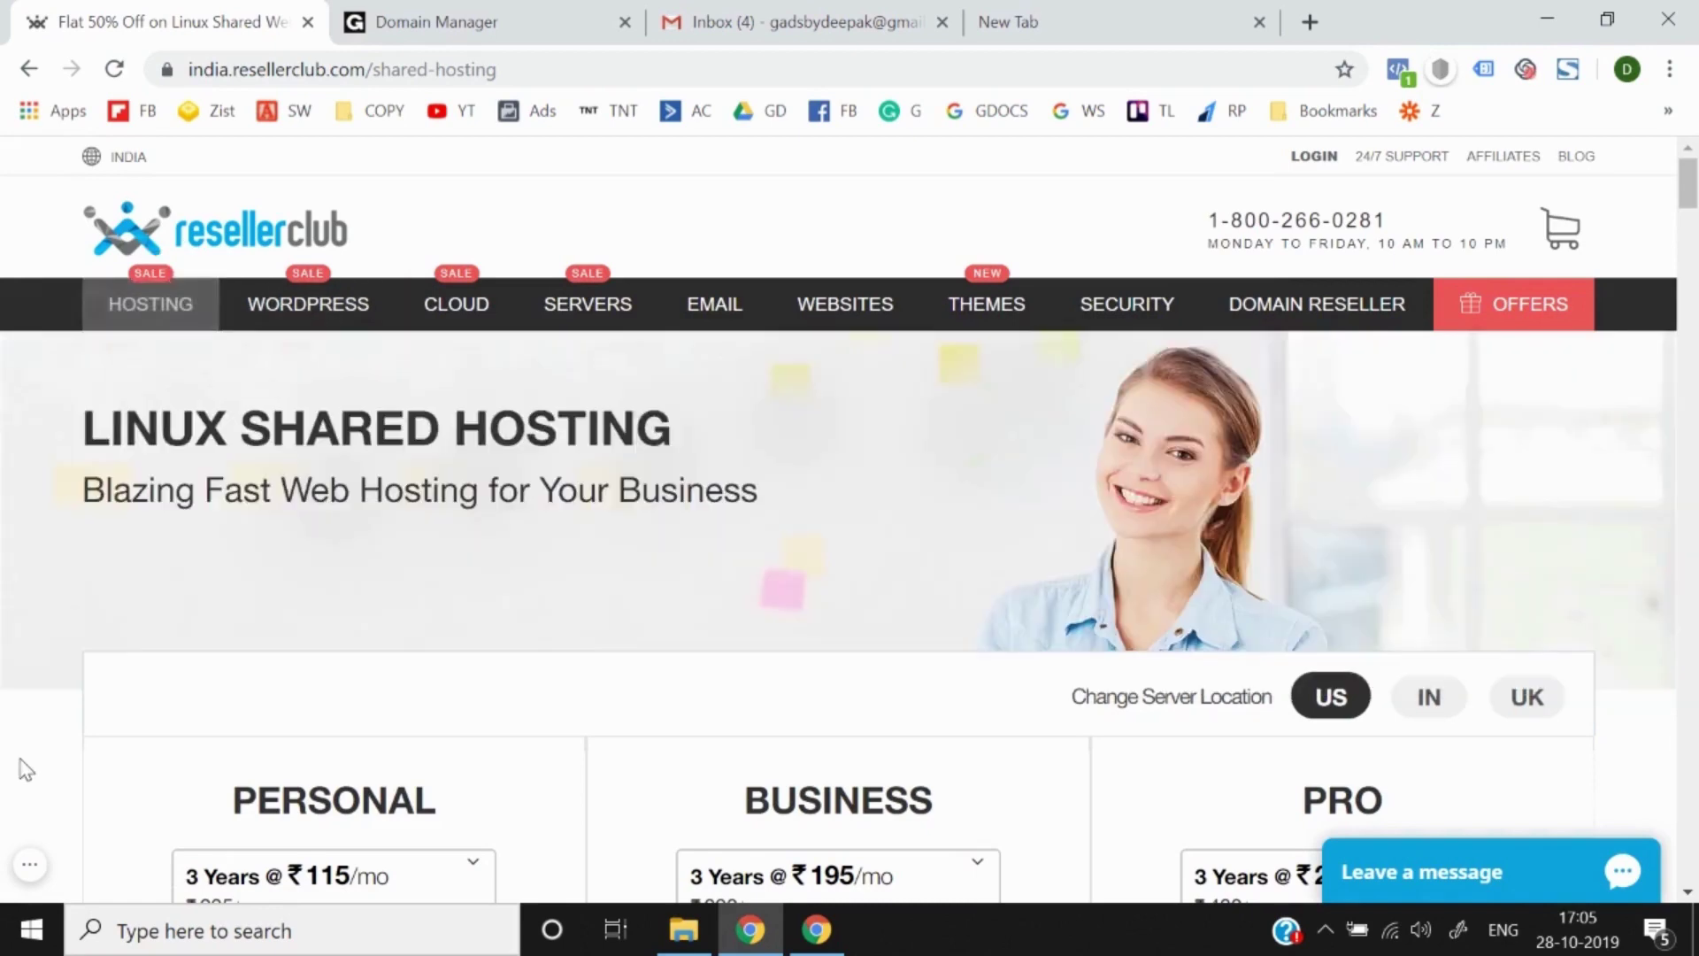
pyautogui.scroll(-4, 22, 766)
pyautogui.scroll(-1, 22, 769)
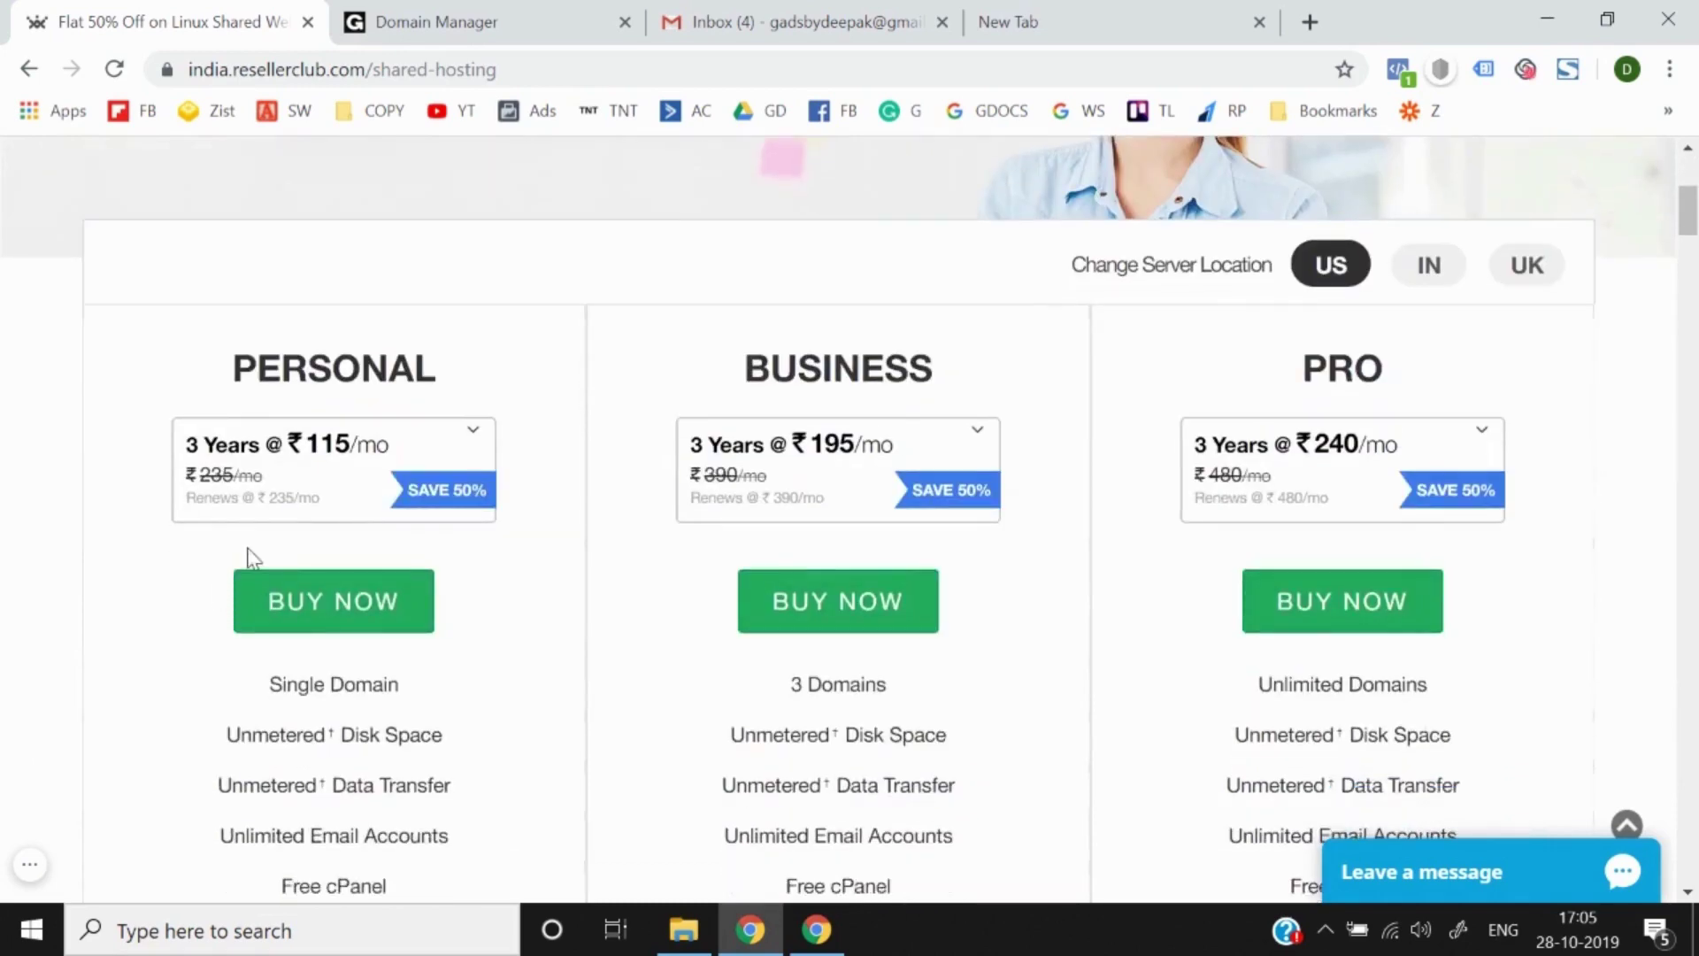
pyautogui.scroll(-2, 341, 489)
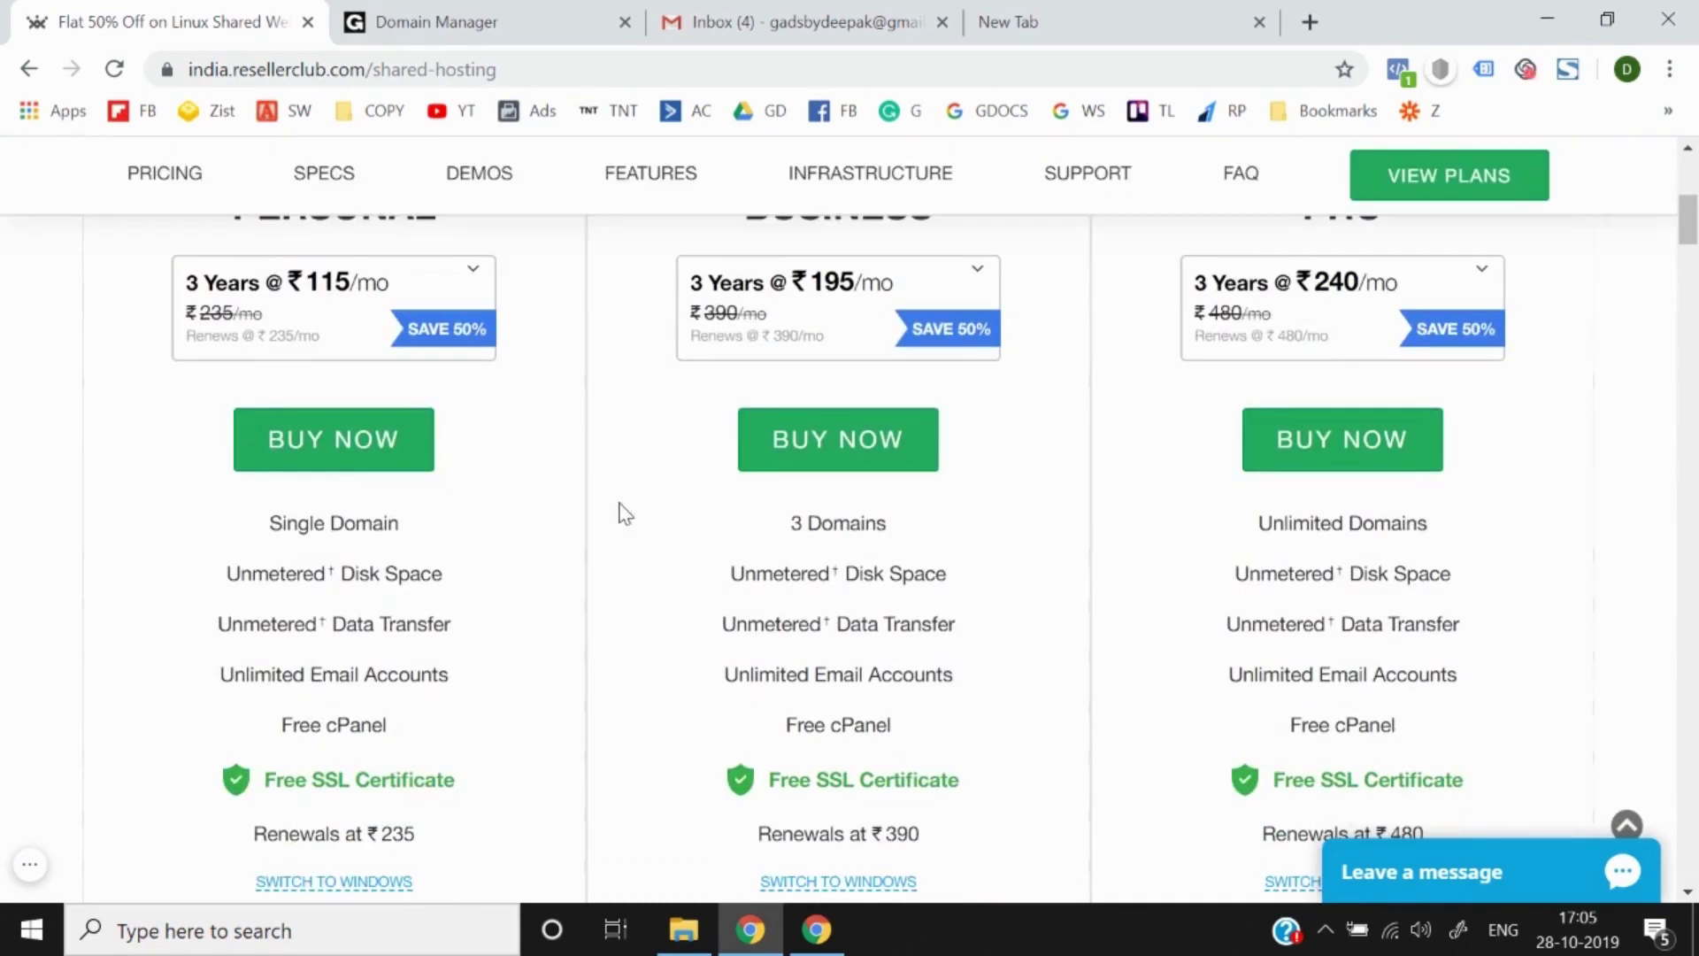
pyautogui.scroll(1, 626, 513)
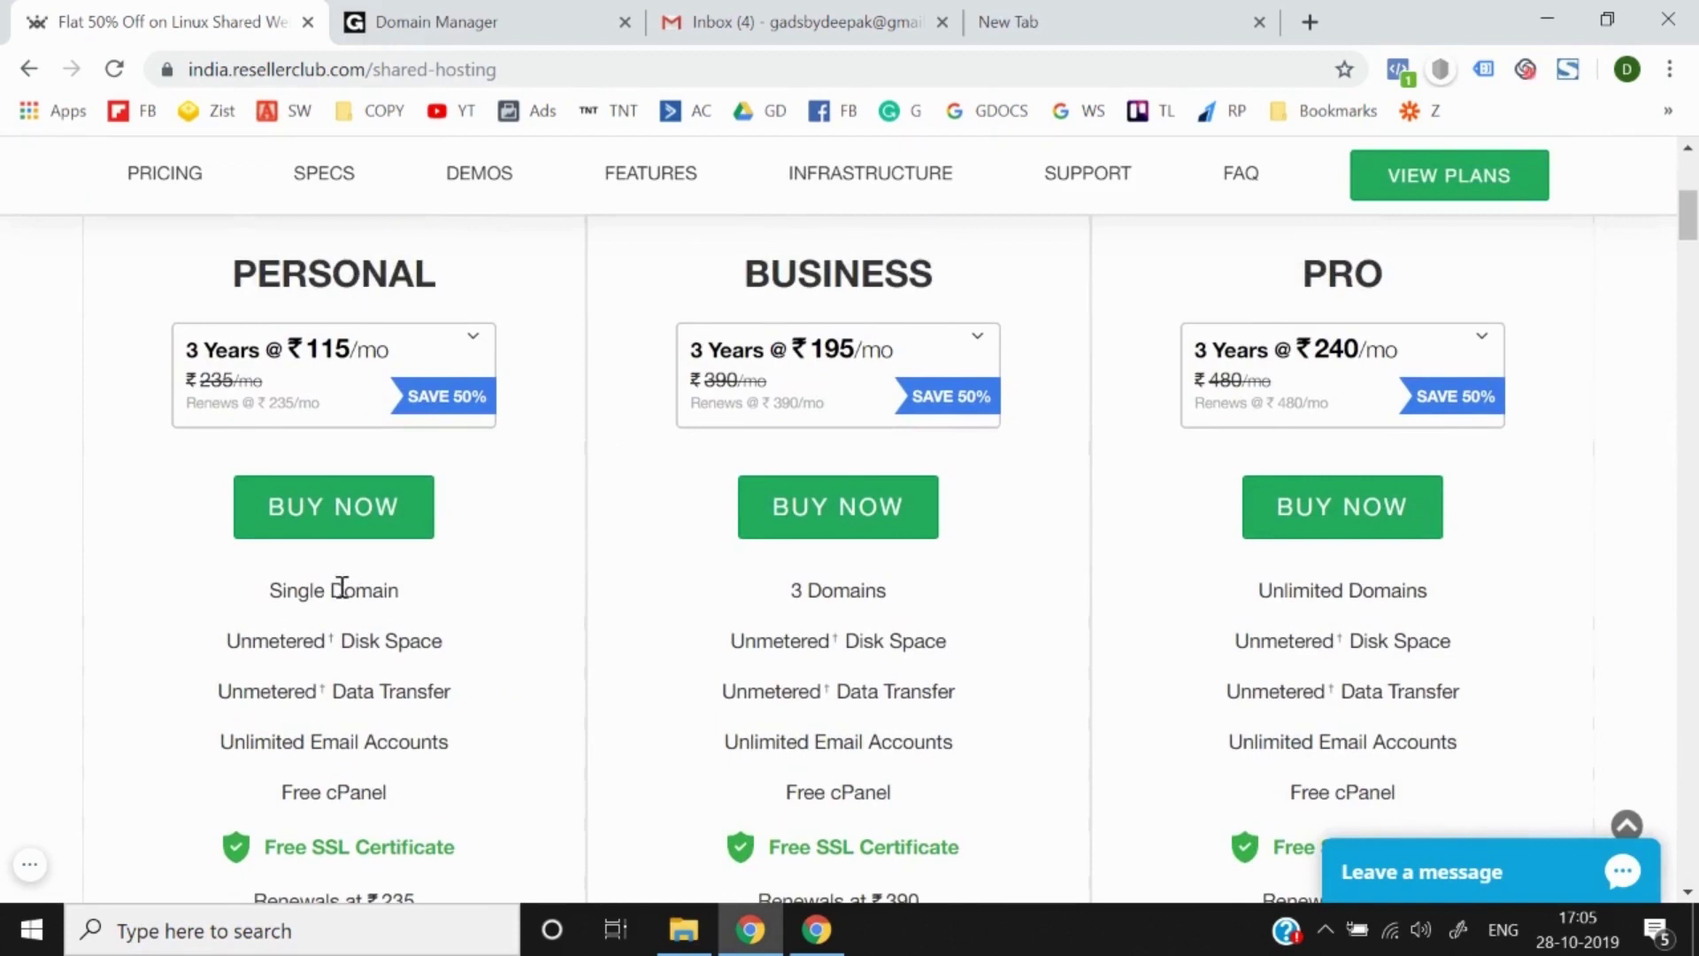
pyautogui.scroll(-1, 352, 587)
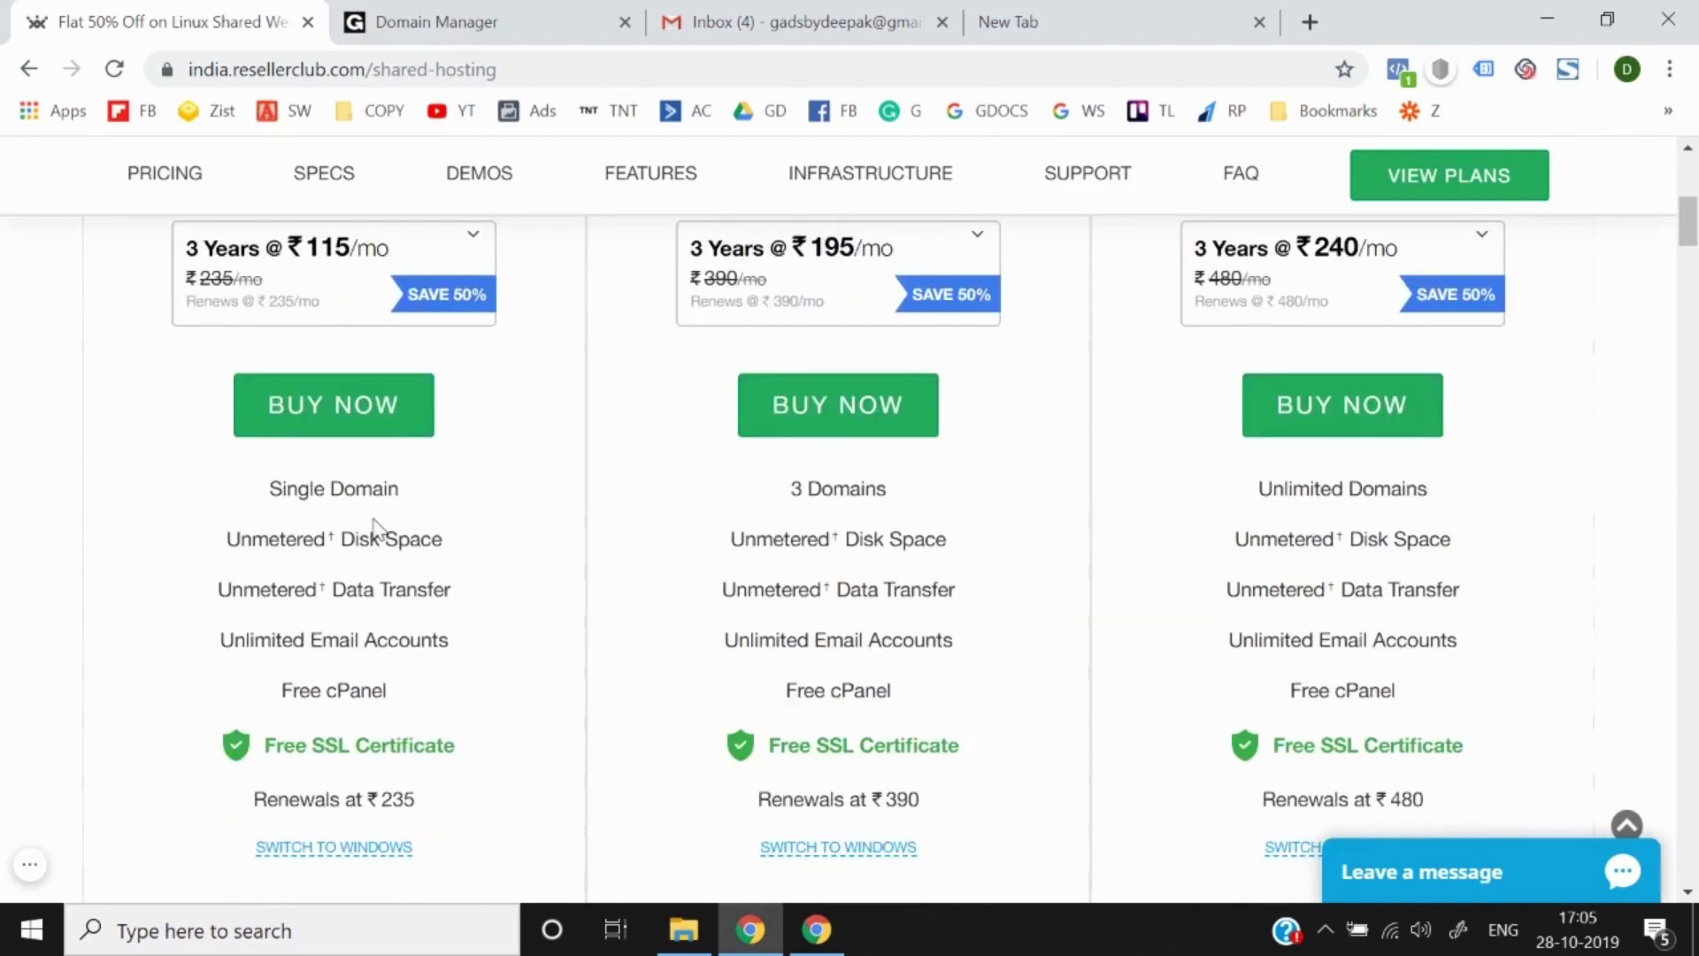
pyautogui.tripleClick(353, 501)
pyautogui.click(288, 510)
pyautogui.moveTo(270, 489); pyautogui.dragTo(396, 489)
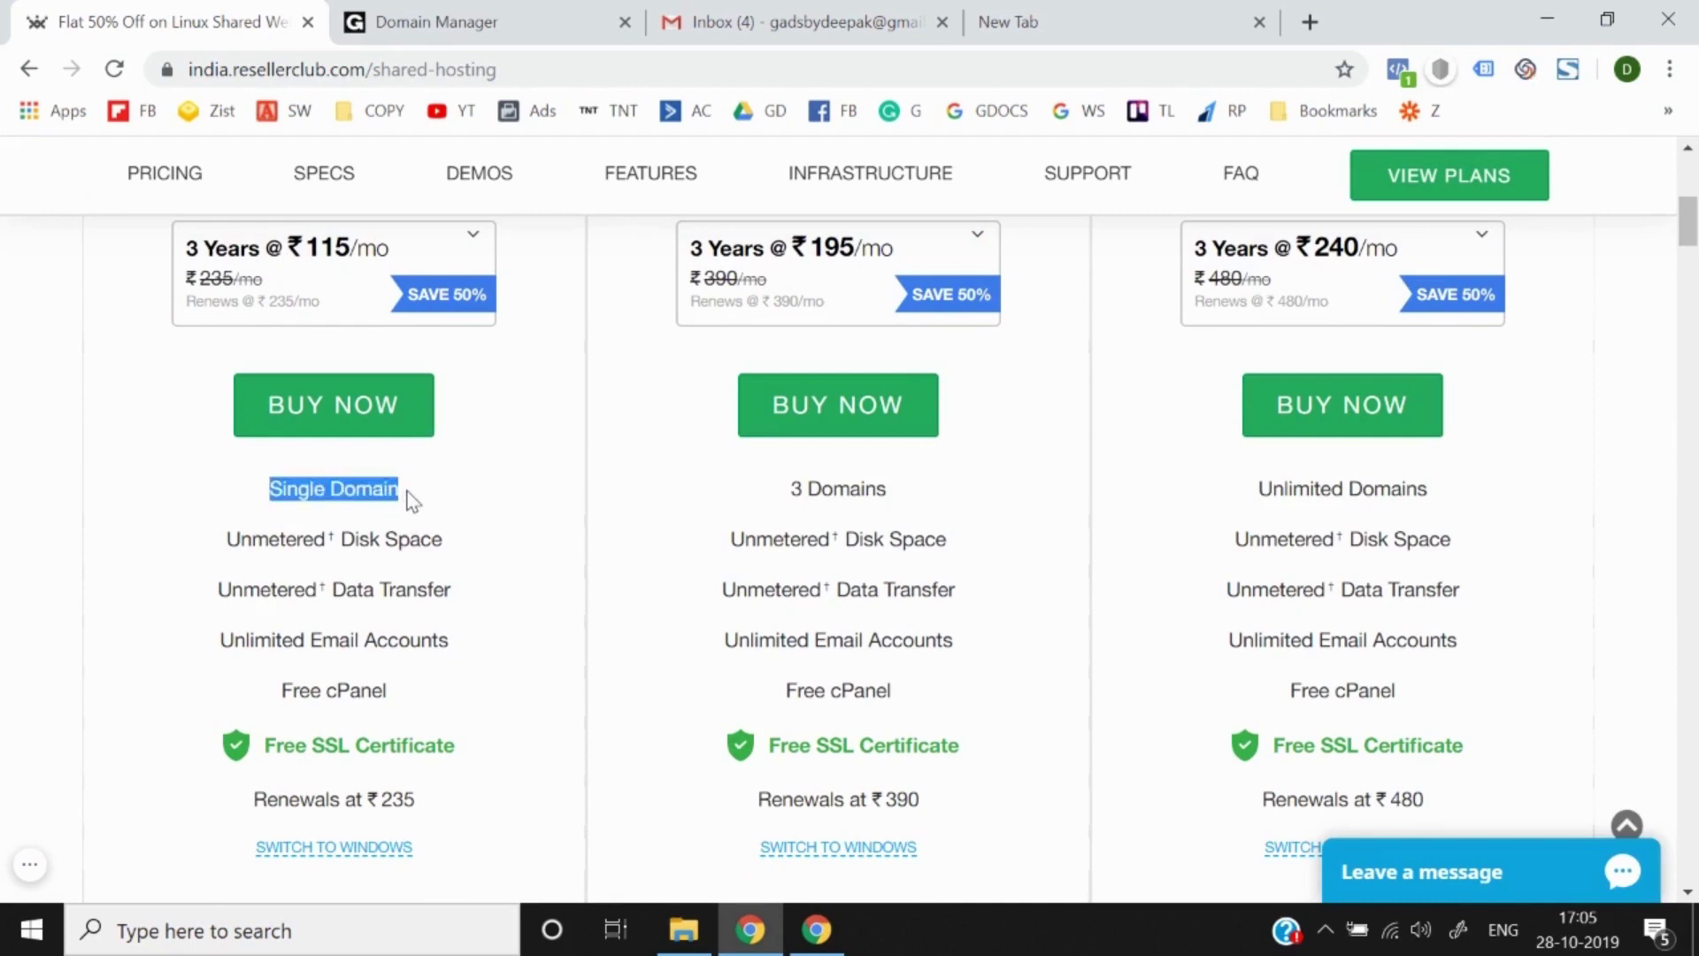
pyautogui.scroll(1, 411, 501)
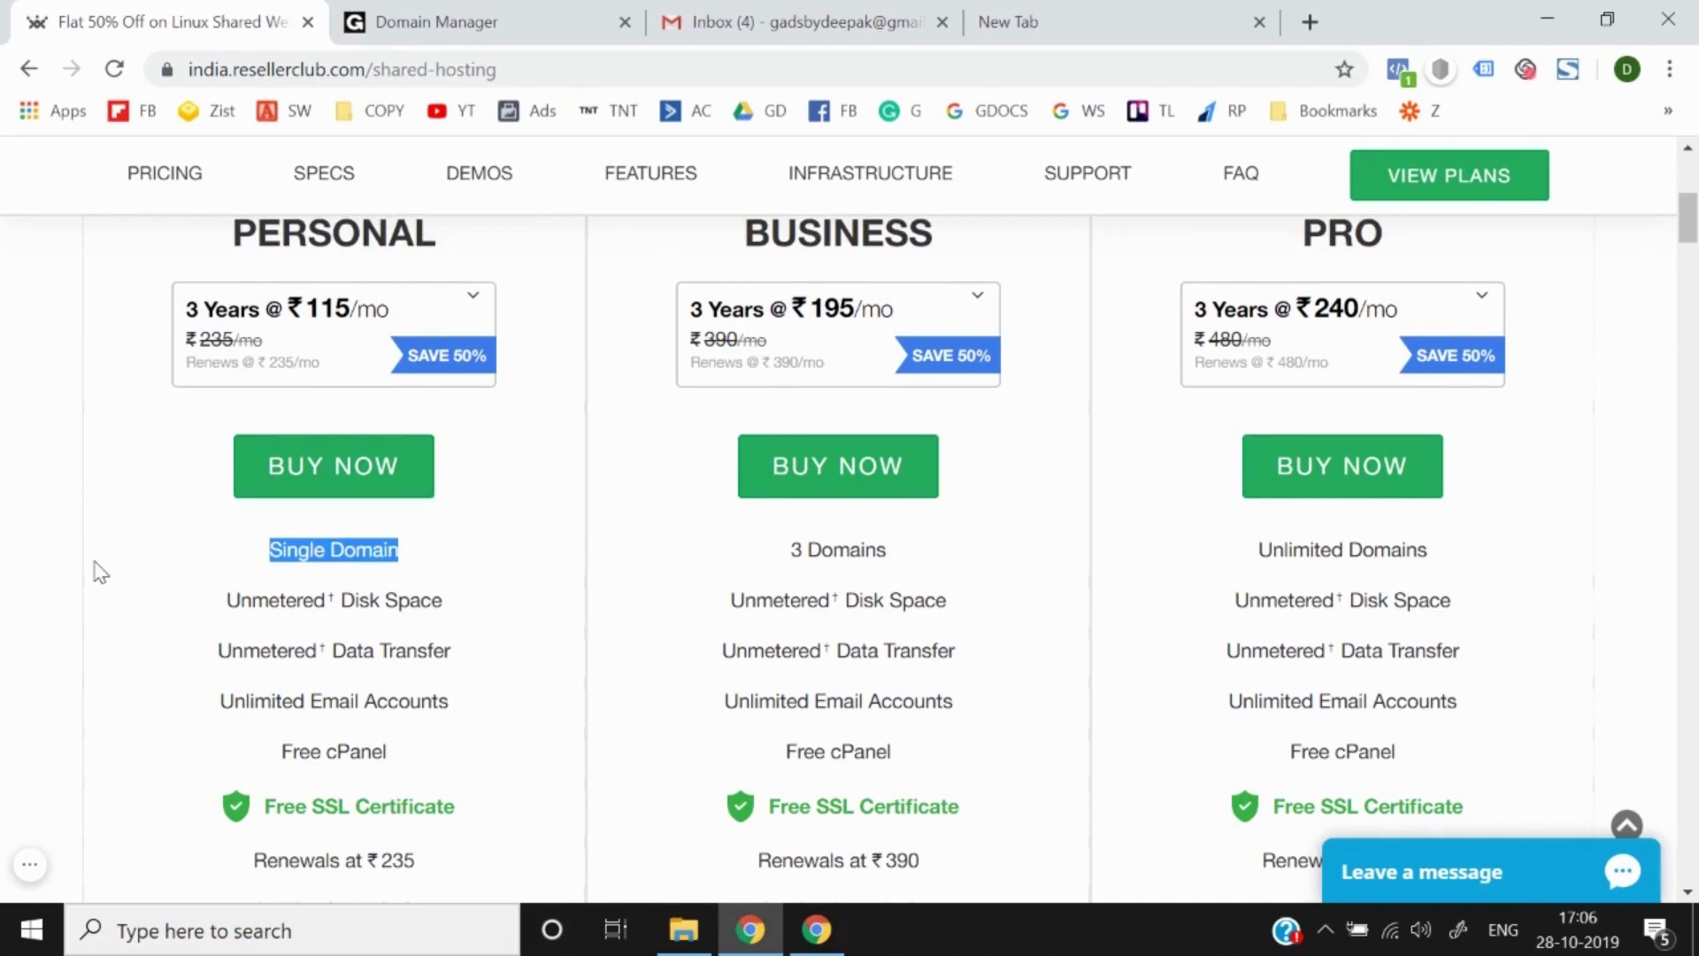
pyautogui.scroll(2, 99, 574)
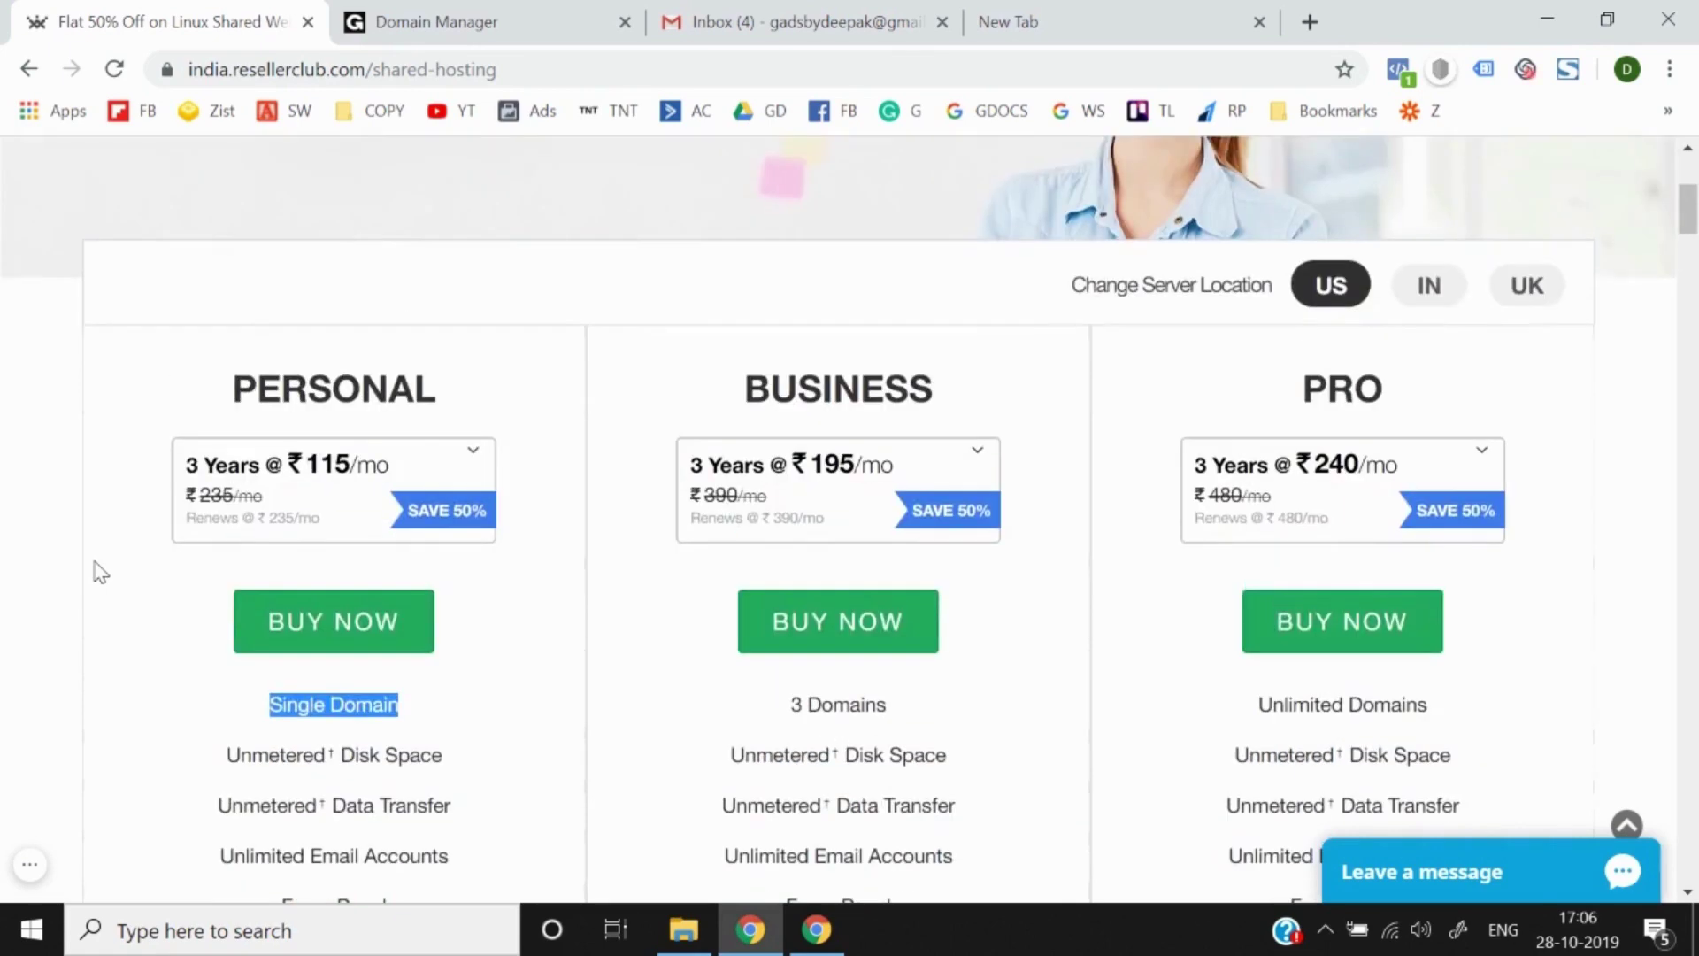
pyautogui.doubleClick(863, 383)
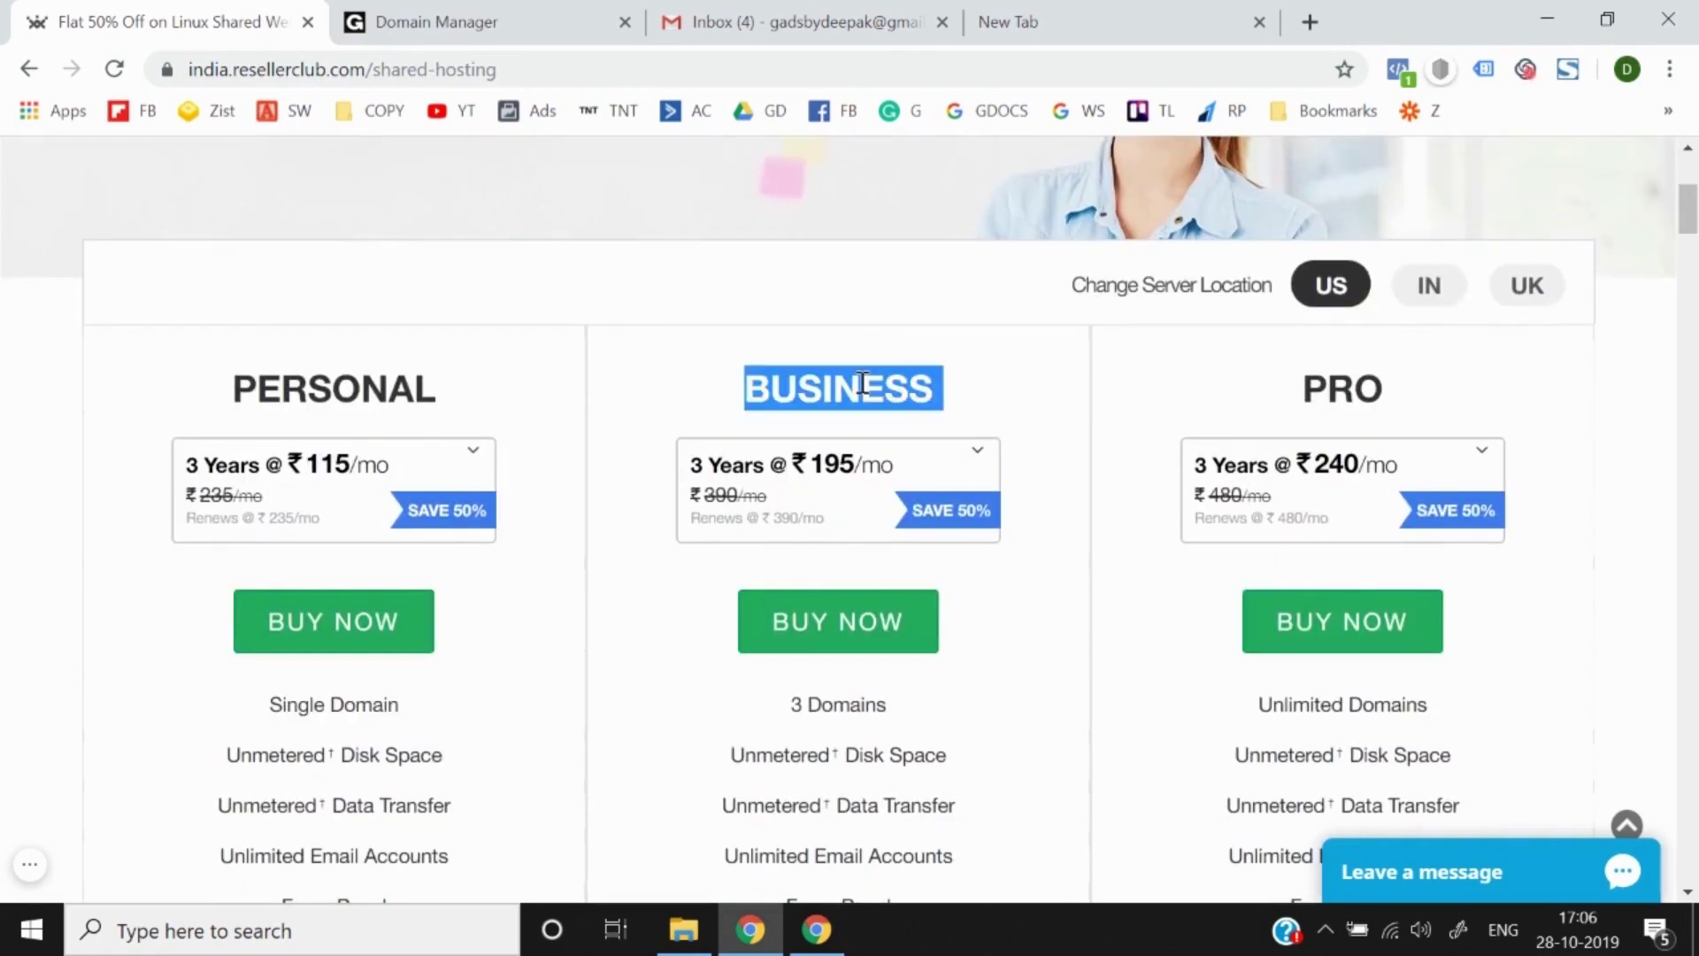
pyautogui.scroll(-3, 827, 726)
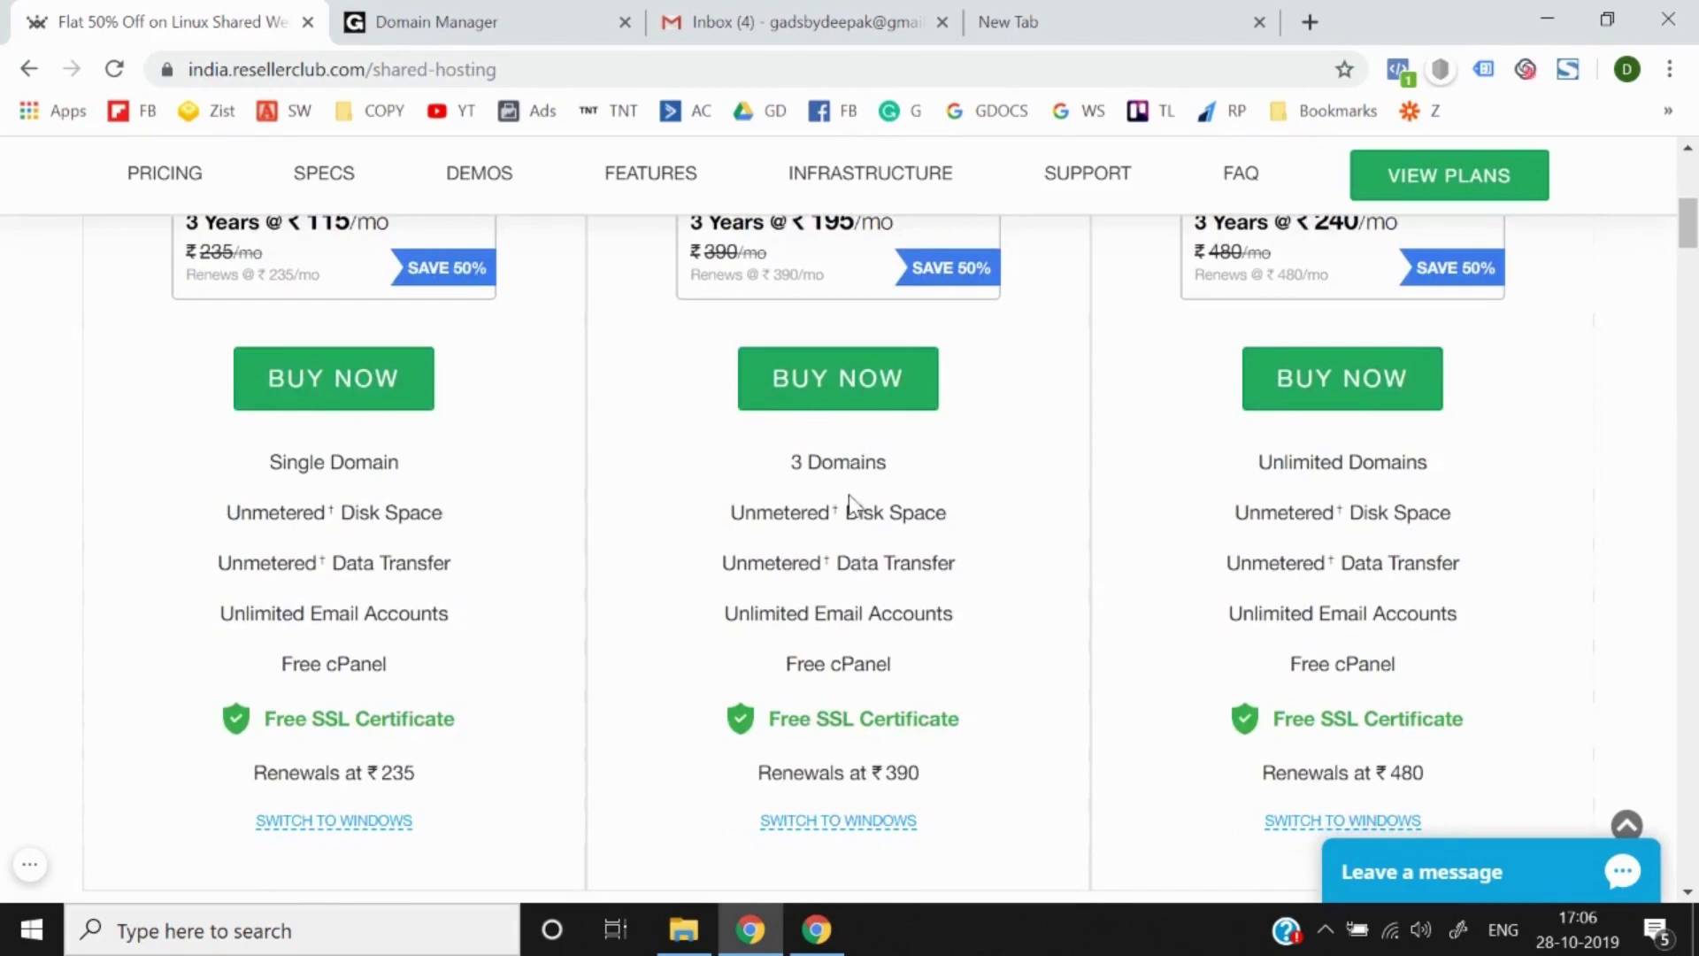
pyautogui.scroll(2, 848, 500)
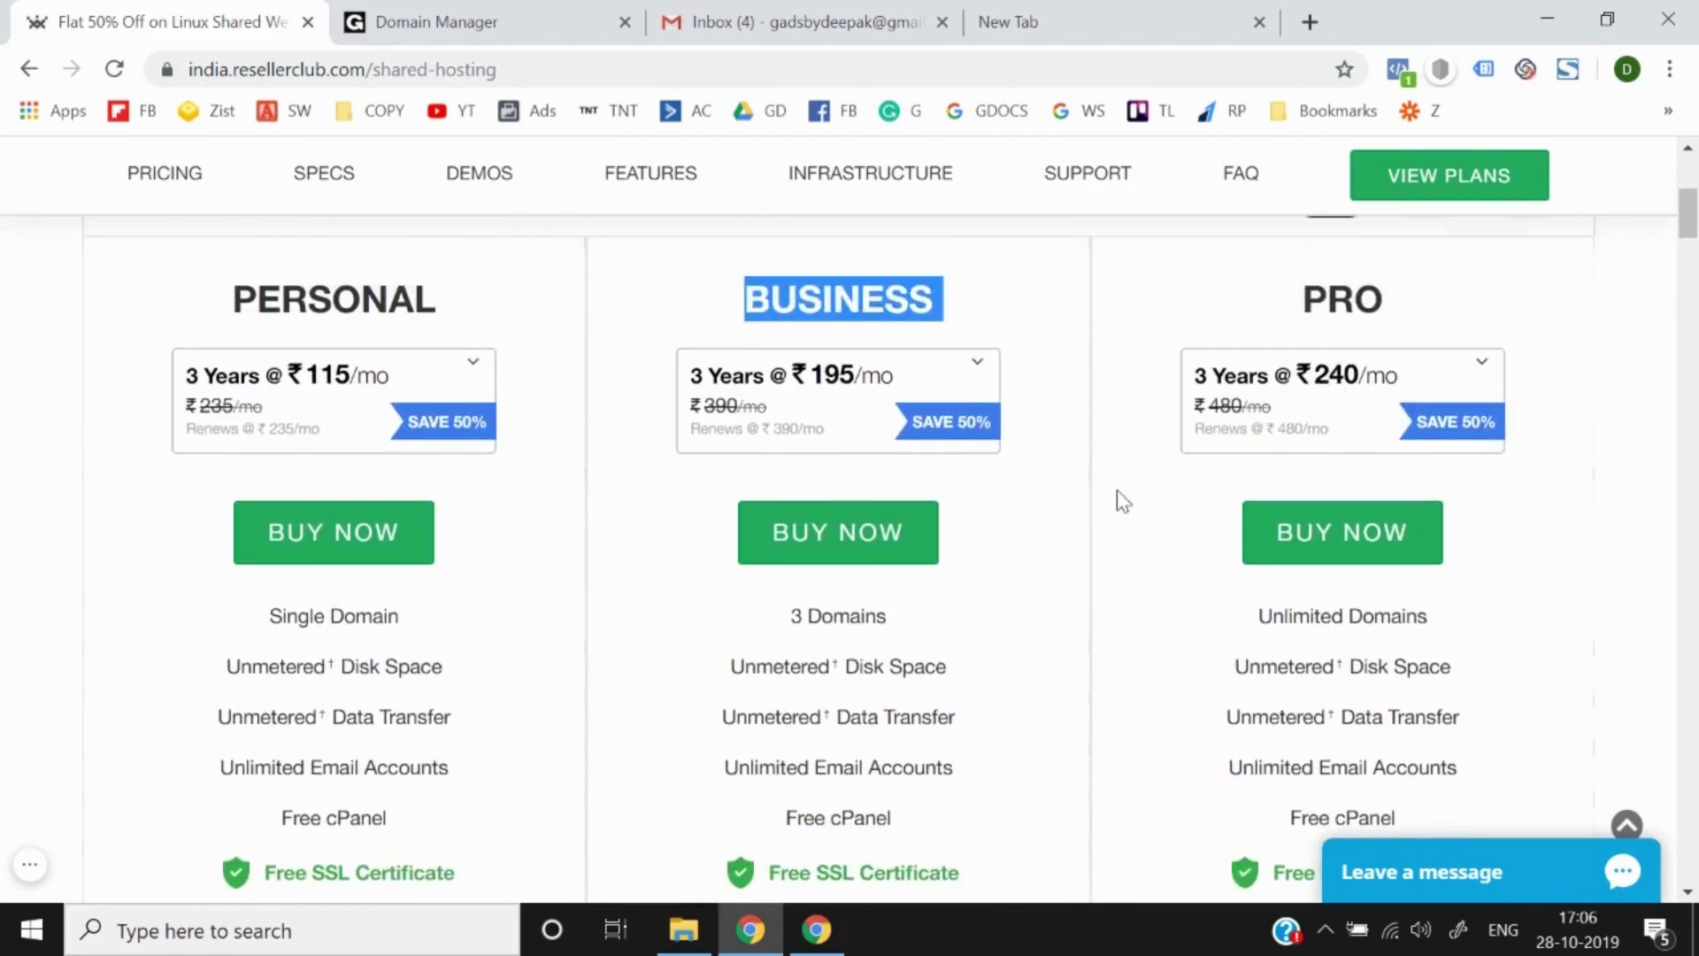
pyautogui.scroll(-2, 1117, 492)
pyautogui.scroll(2, 1117, 492)
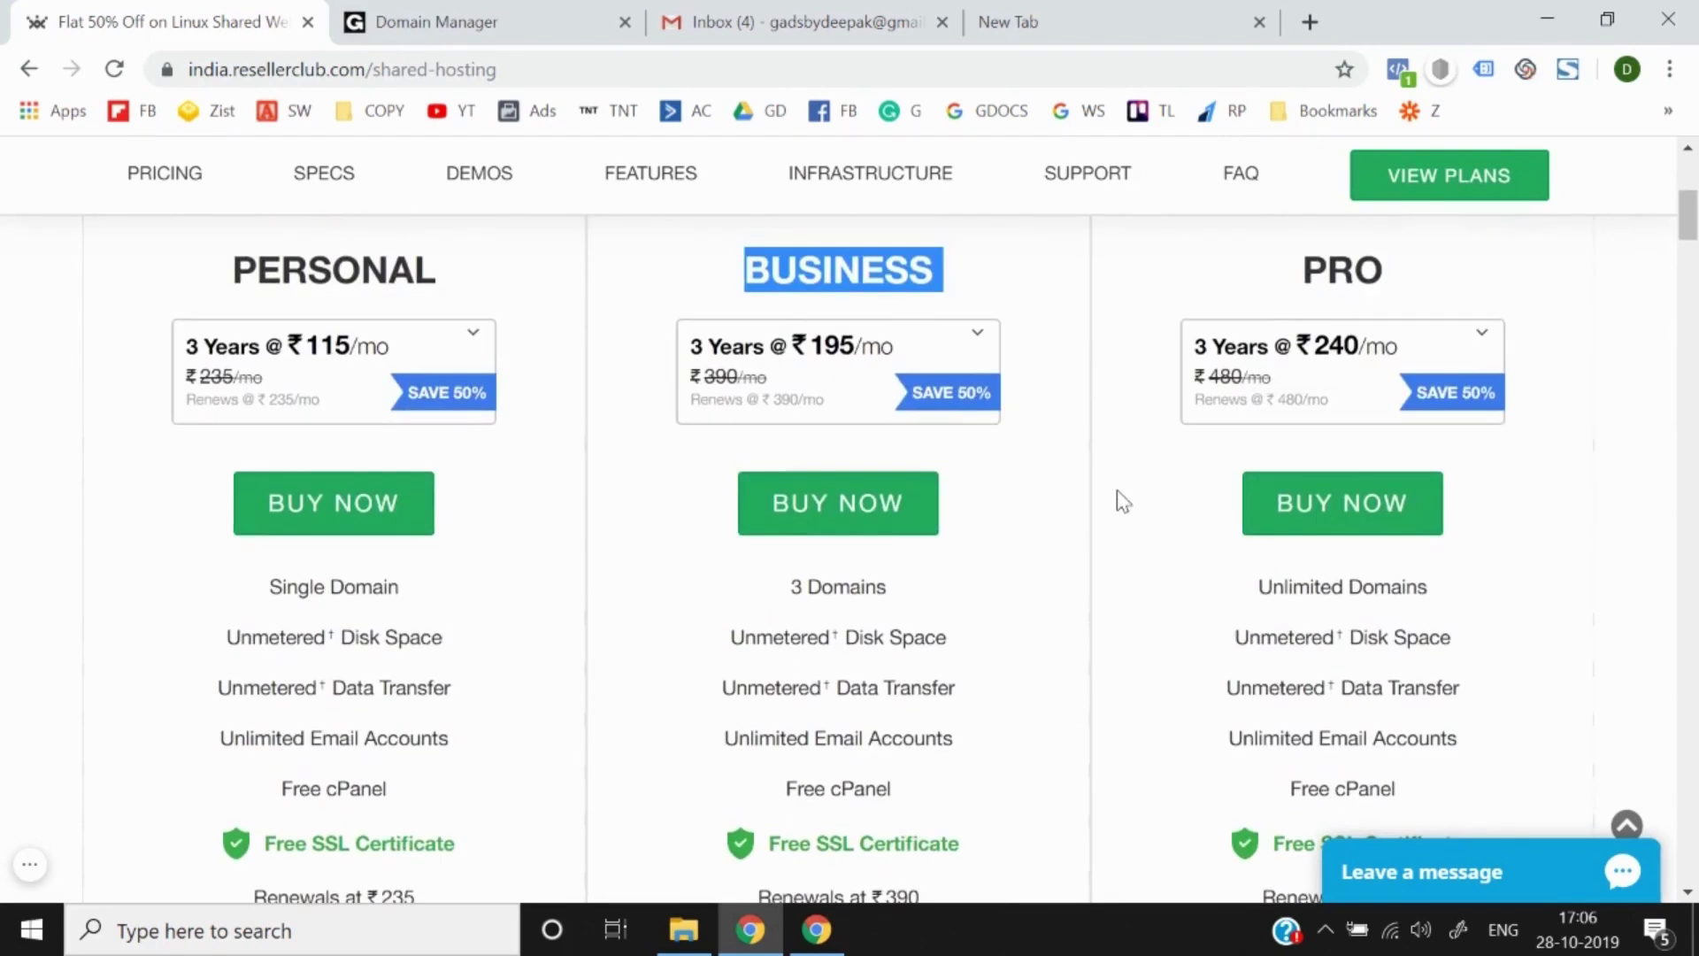
pyautogui.scroll(-1, 62, 500)
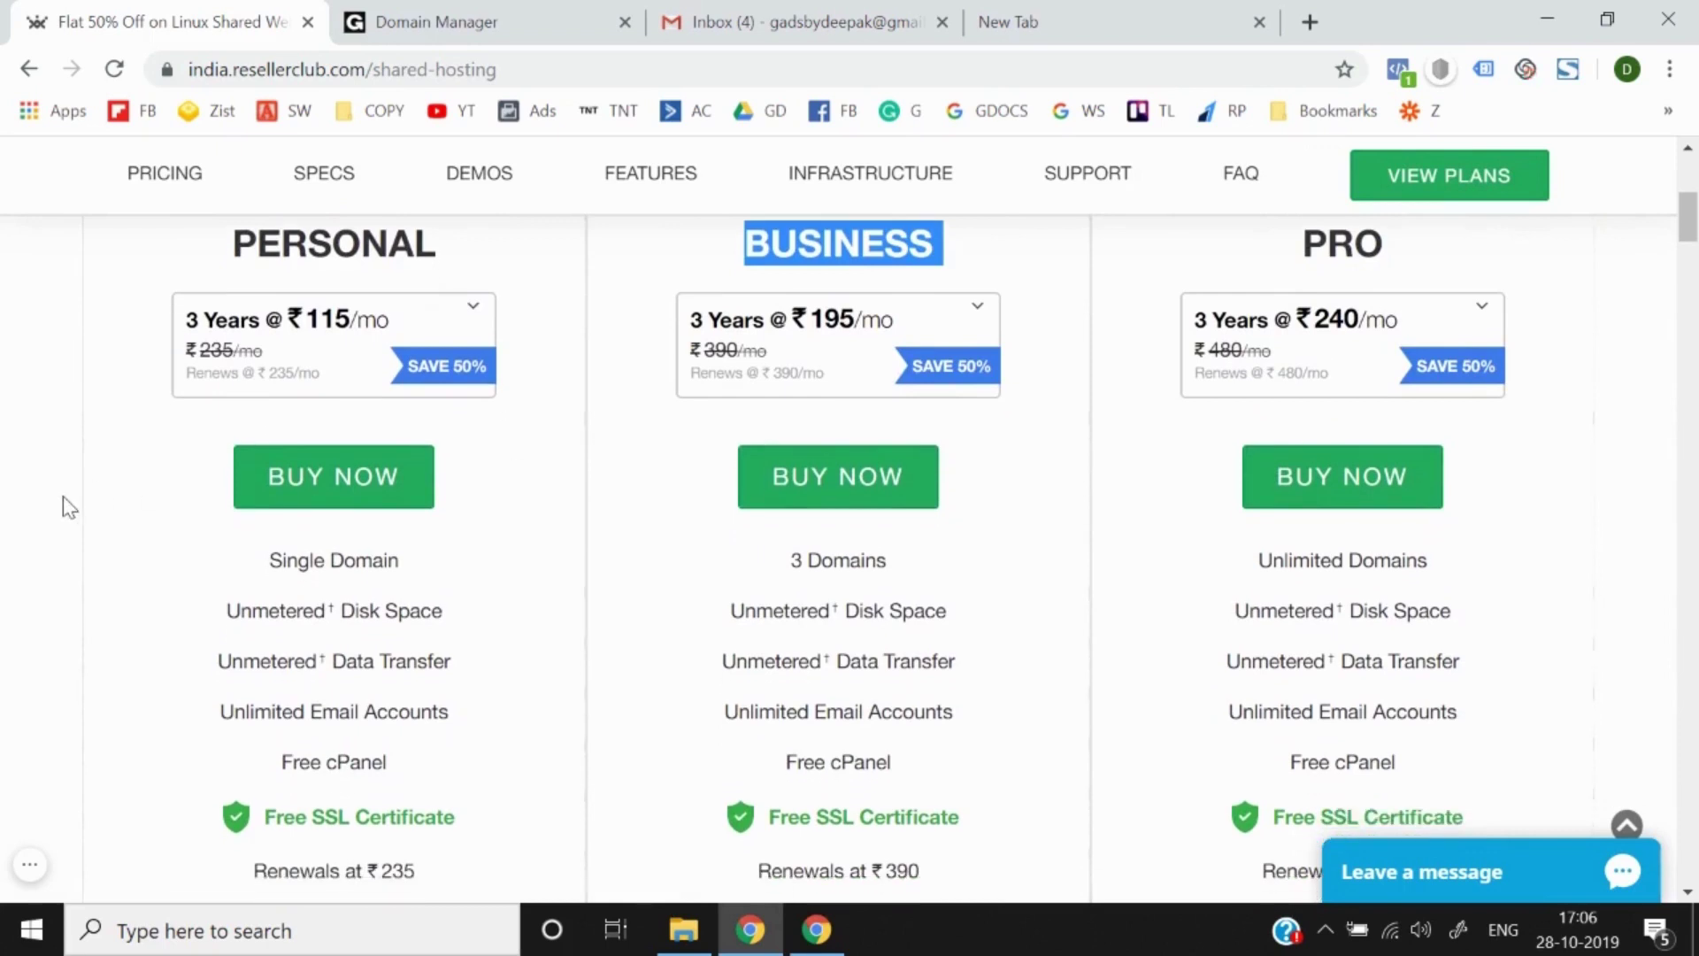
# Step: Compare the billing terms and set the Personal plan to 1 Year at ₹115/mo
pyautogui.click(266, 387)
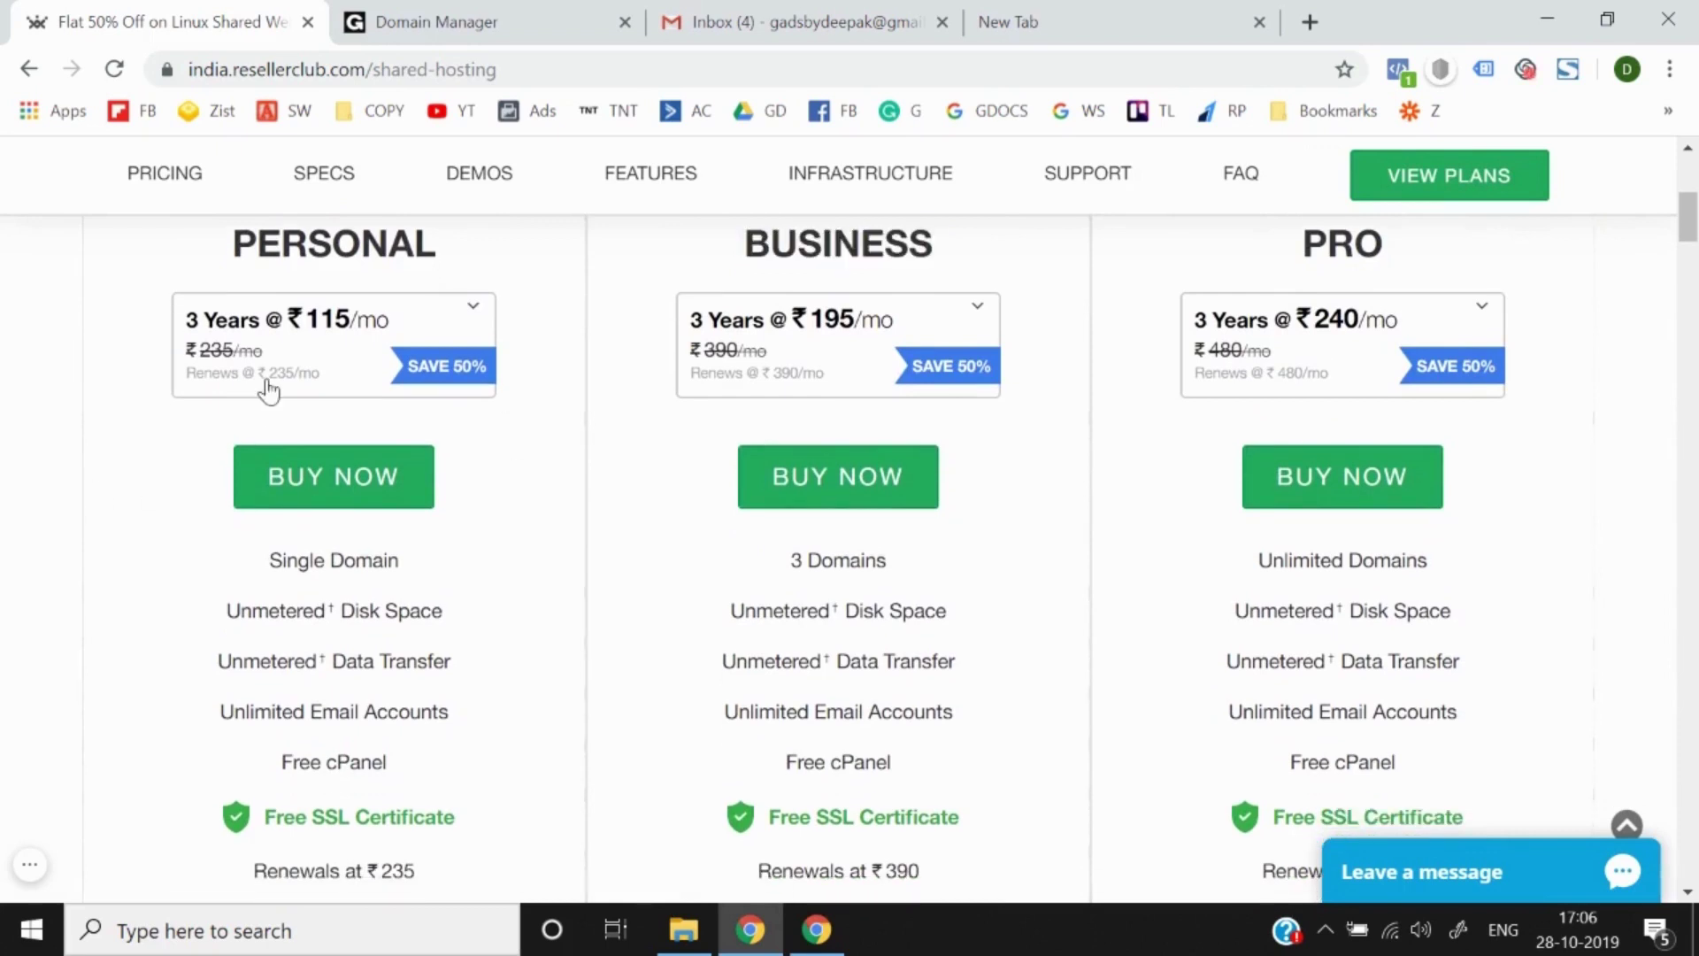
pyautogui.click(82, 471)
pyautogui.click(295, 390)
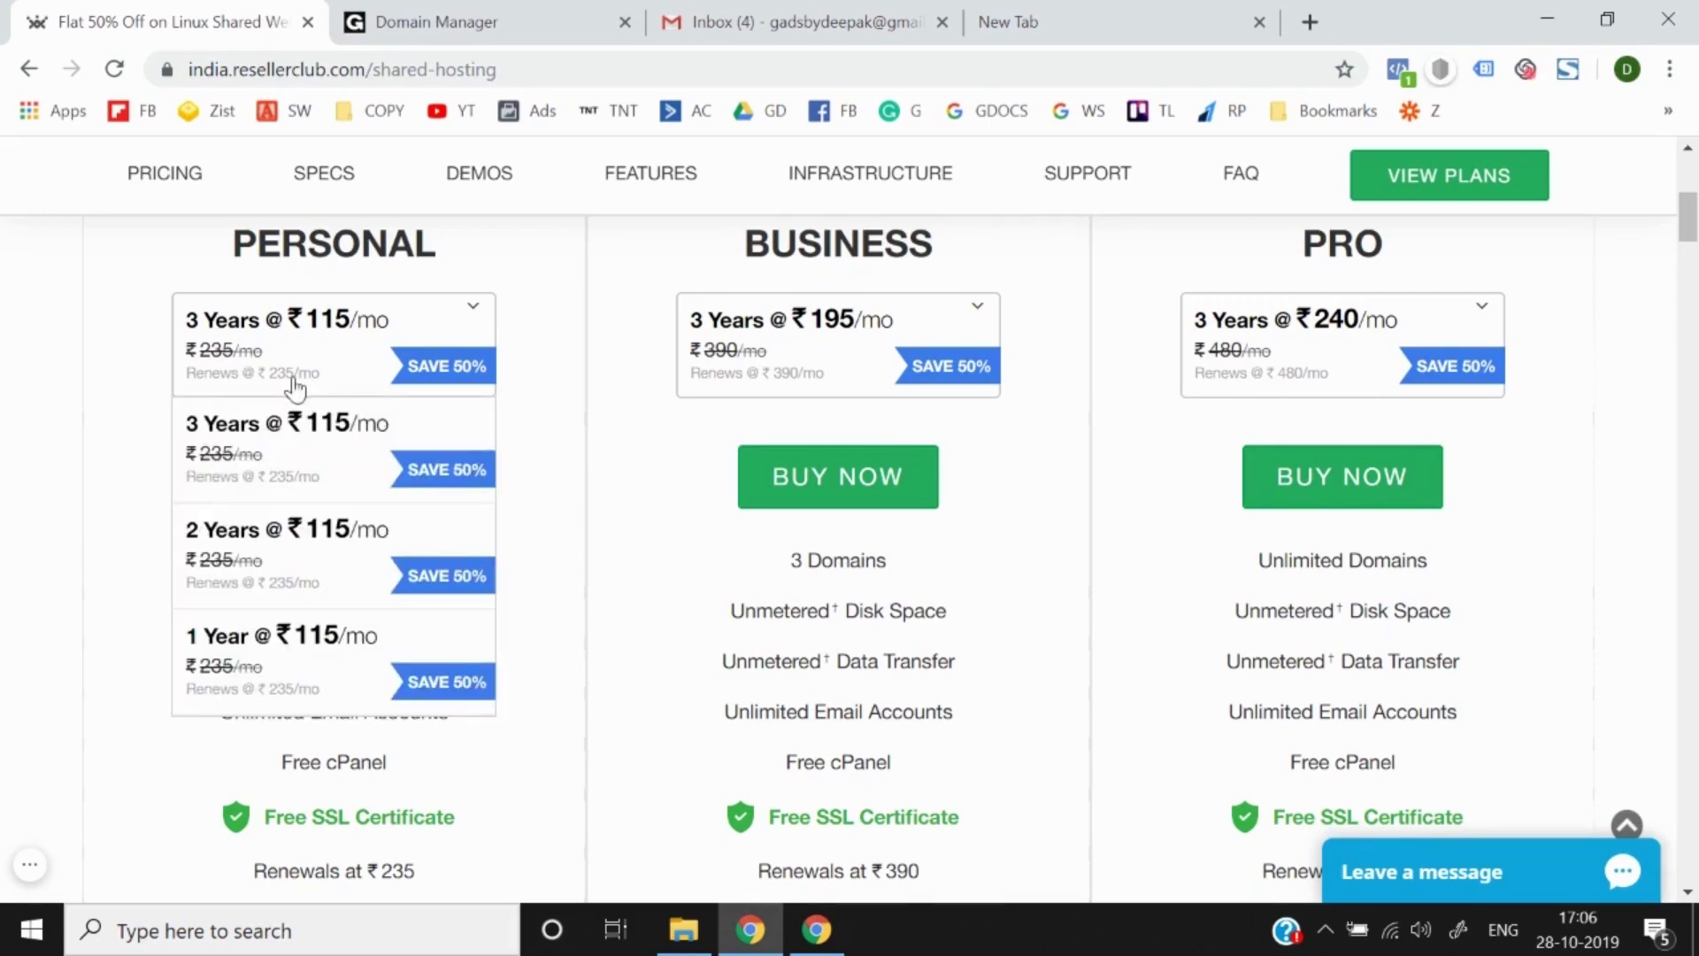
pyautogui.scroll(-1, 222, 708)
pyautogui.scroll(1, 57, 485)
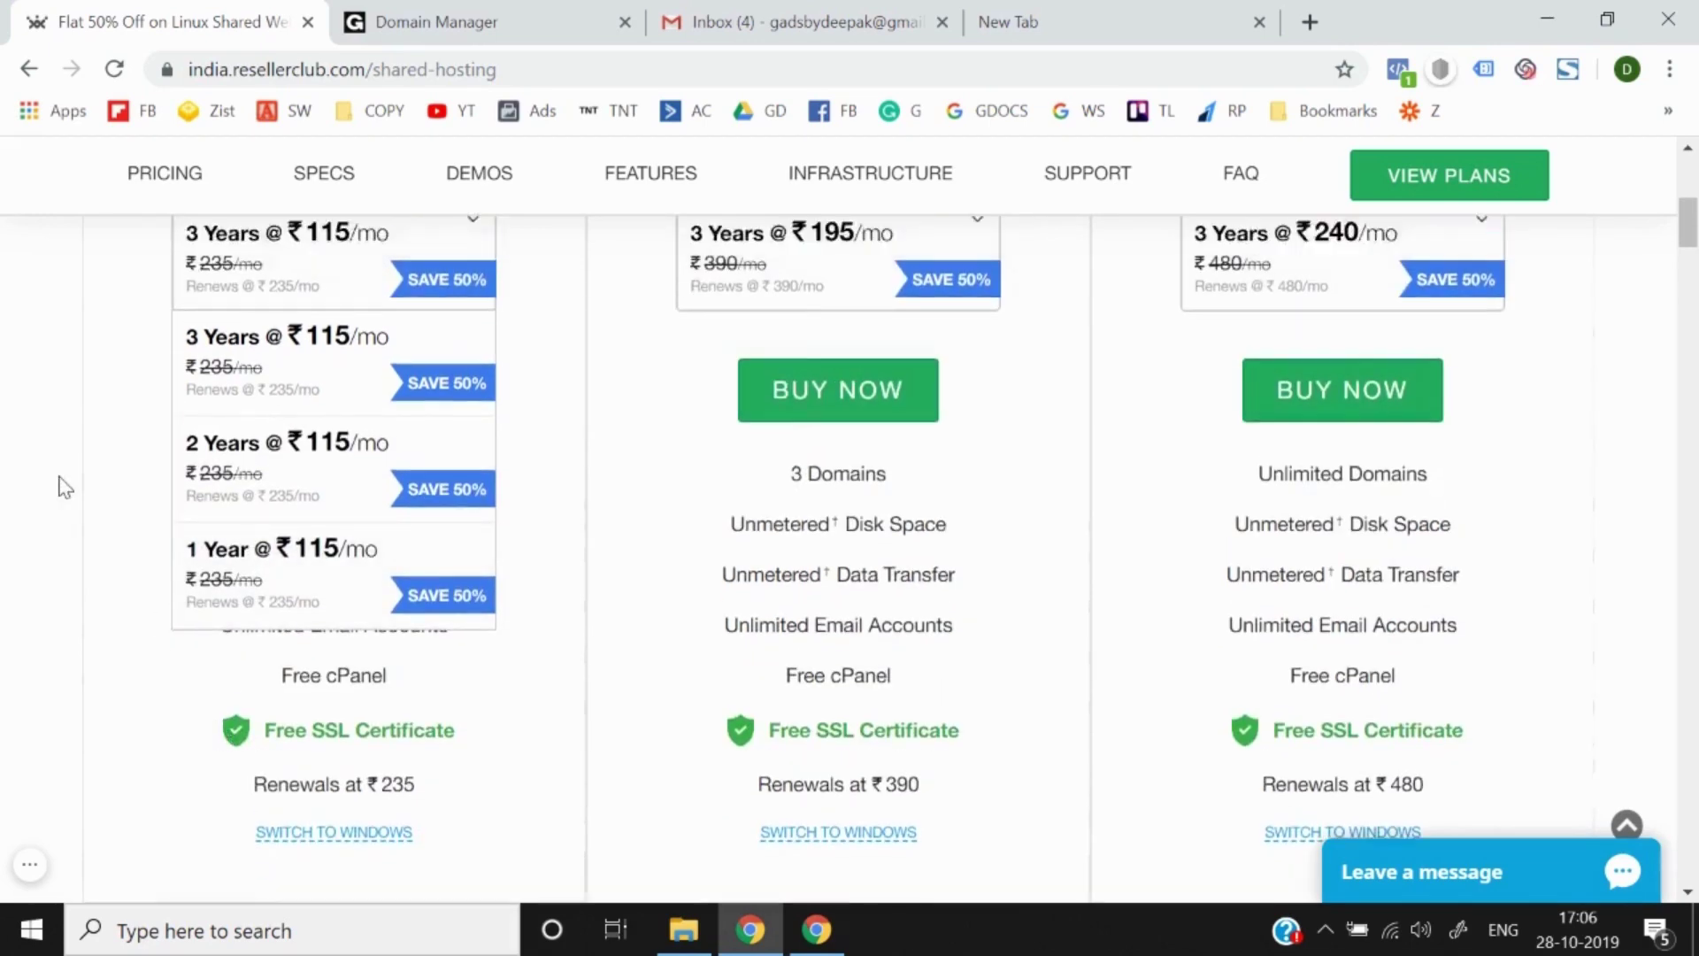
pyautogui.click(834, 333)
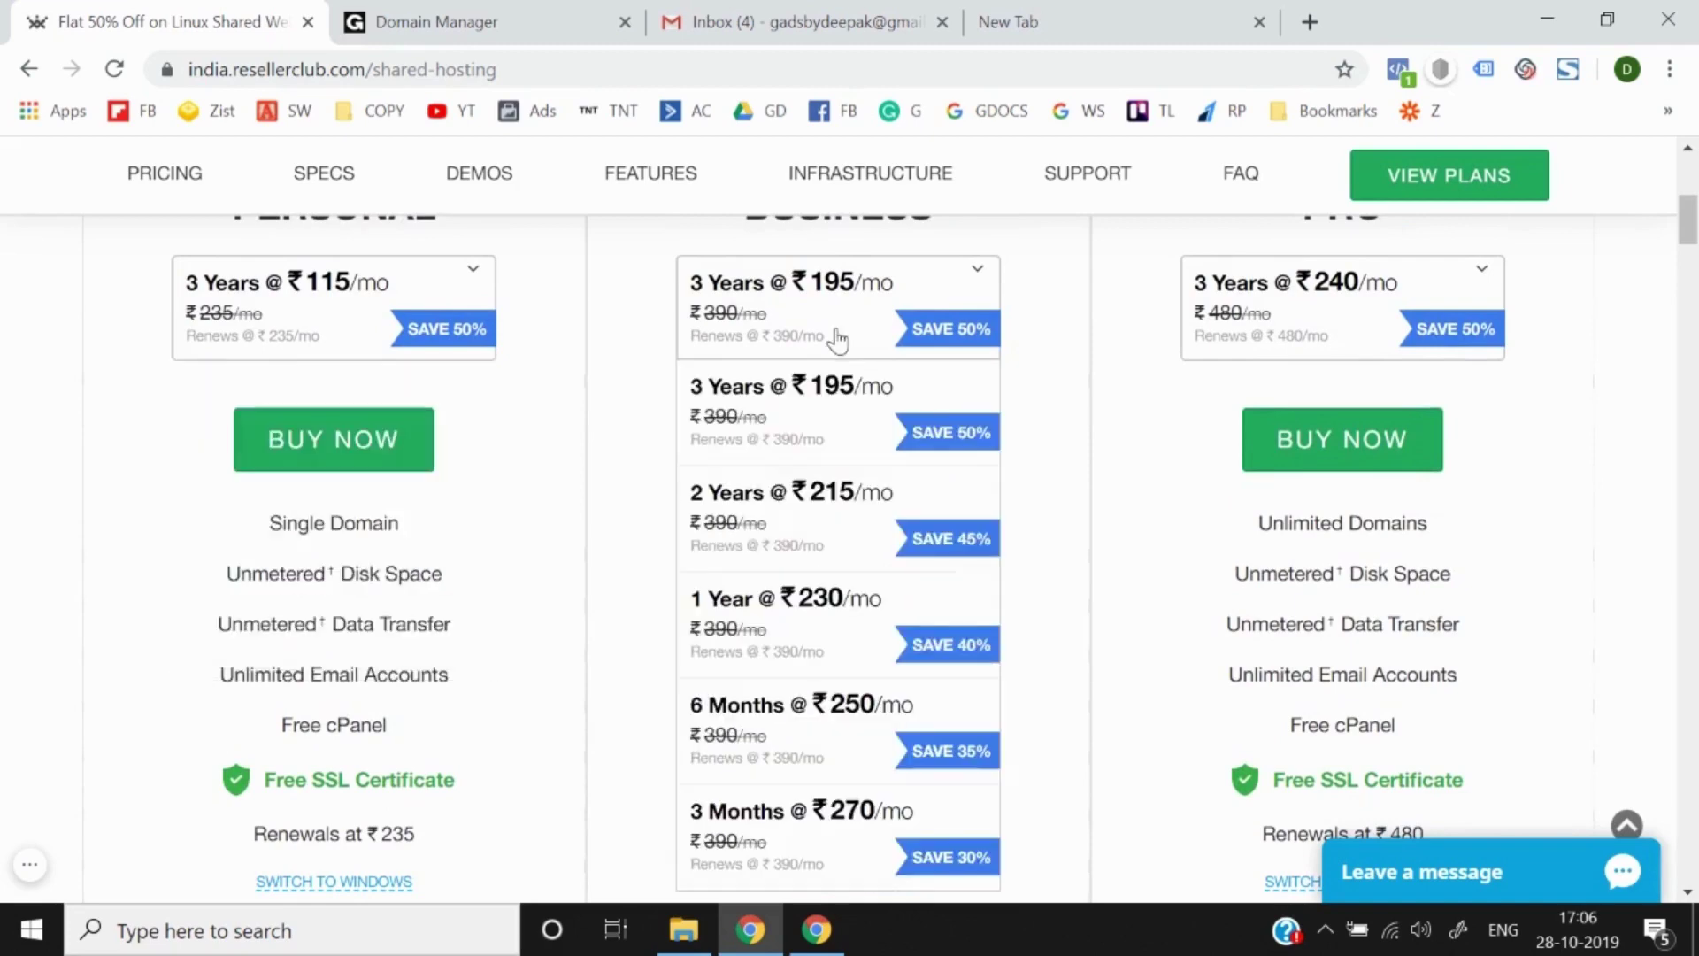
pyautogui.scroll(-2, 797, 606)
pyautogui.scroll(2, 1453, 272)
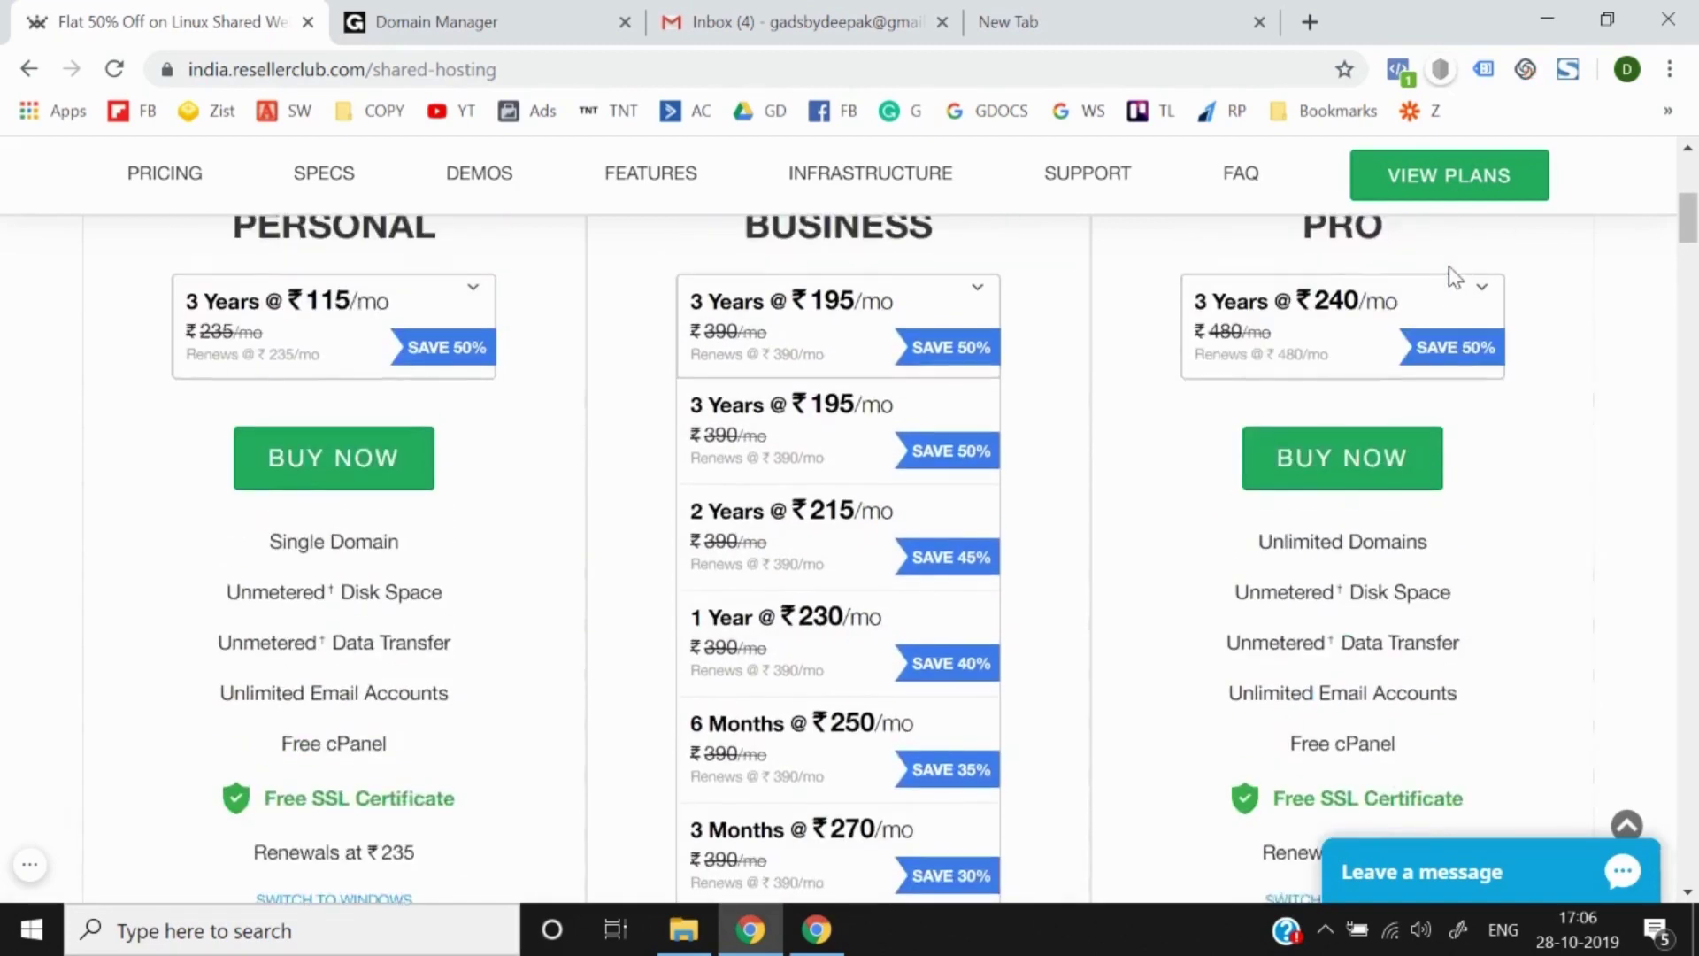
pyautogui.click(375, 313)
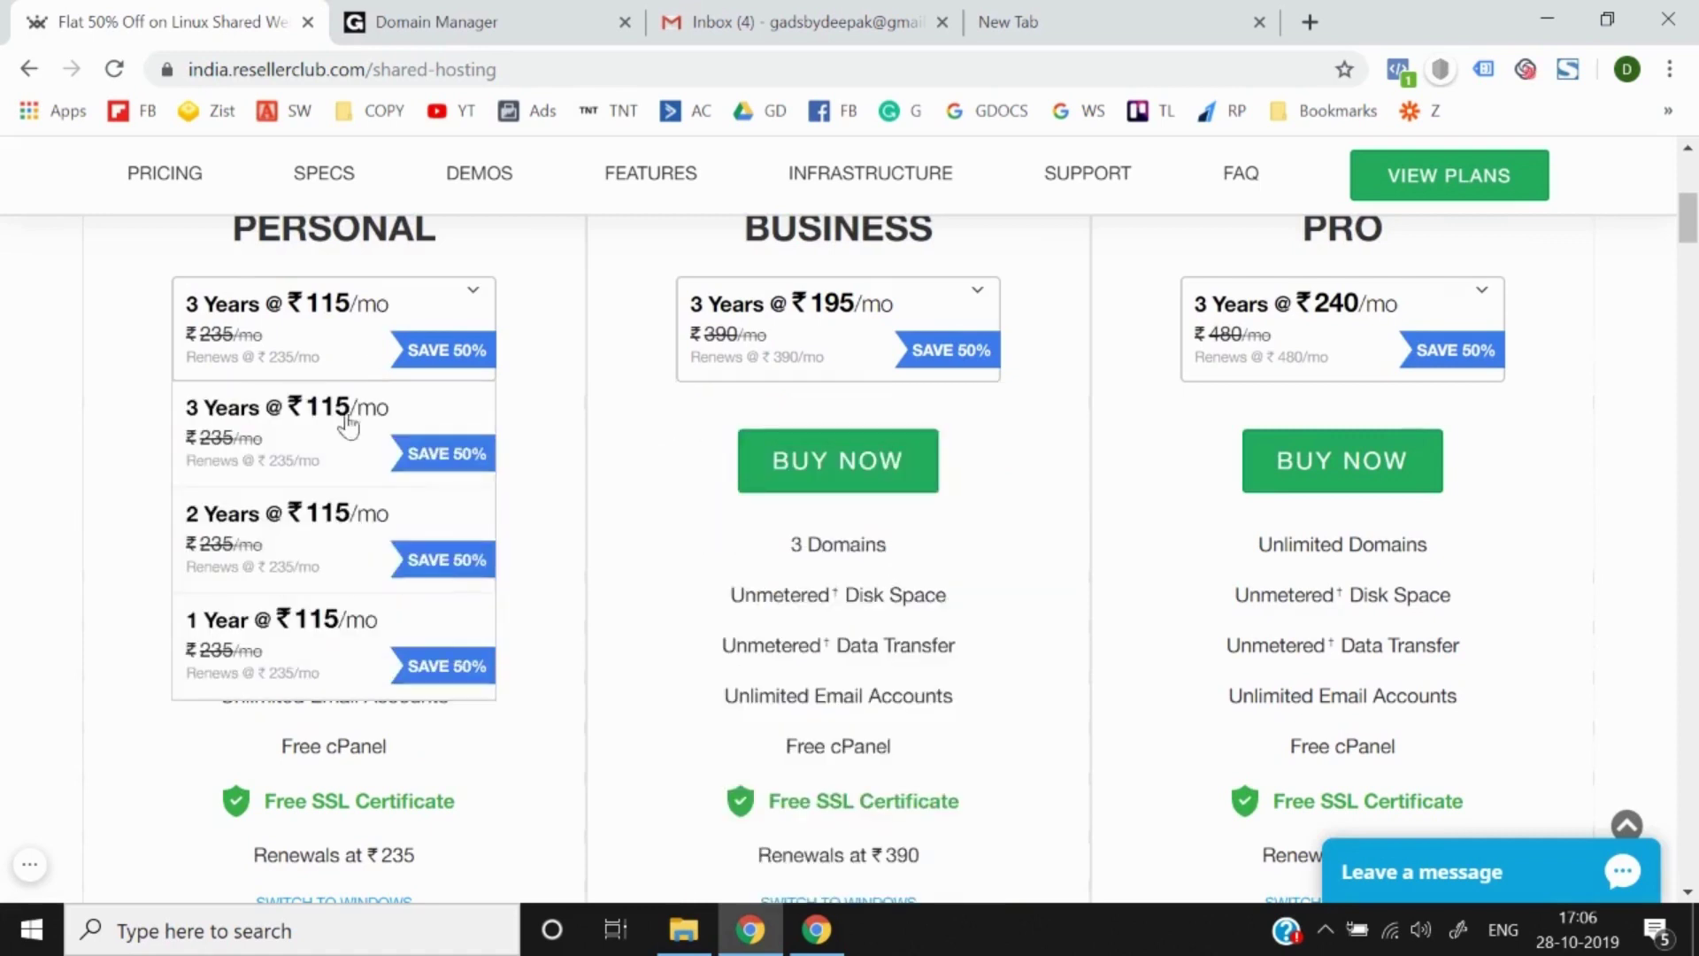
pyautogui.click(321, 678)
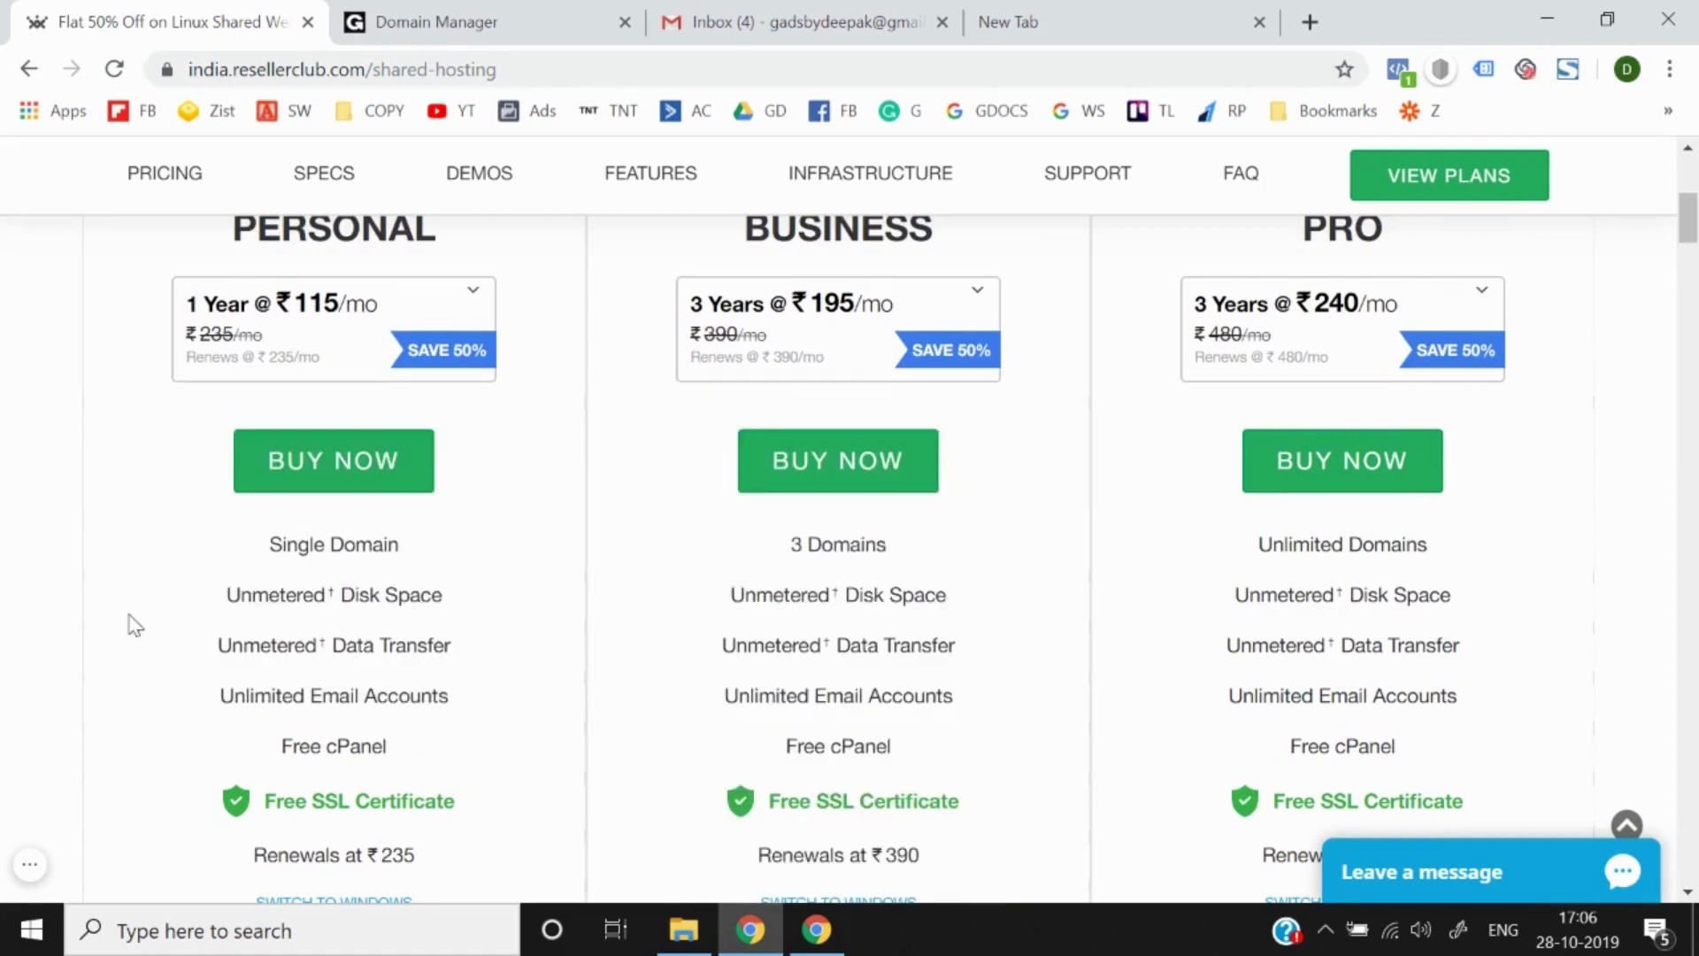
pyautogui.scroll(-2, 132, 625)
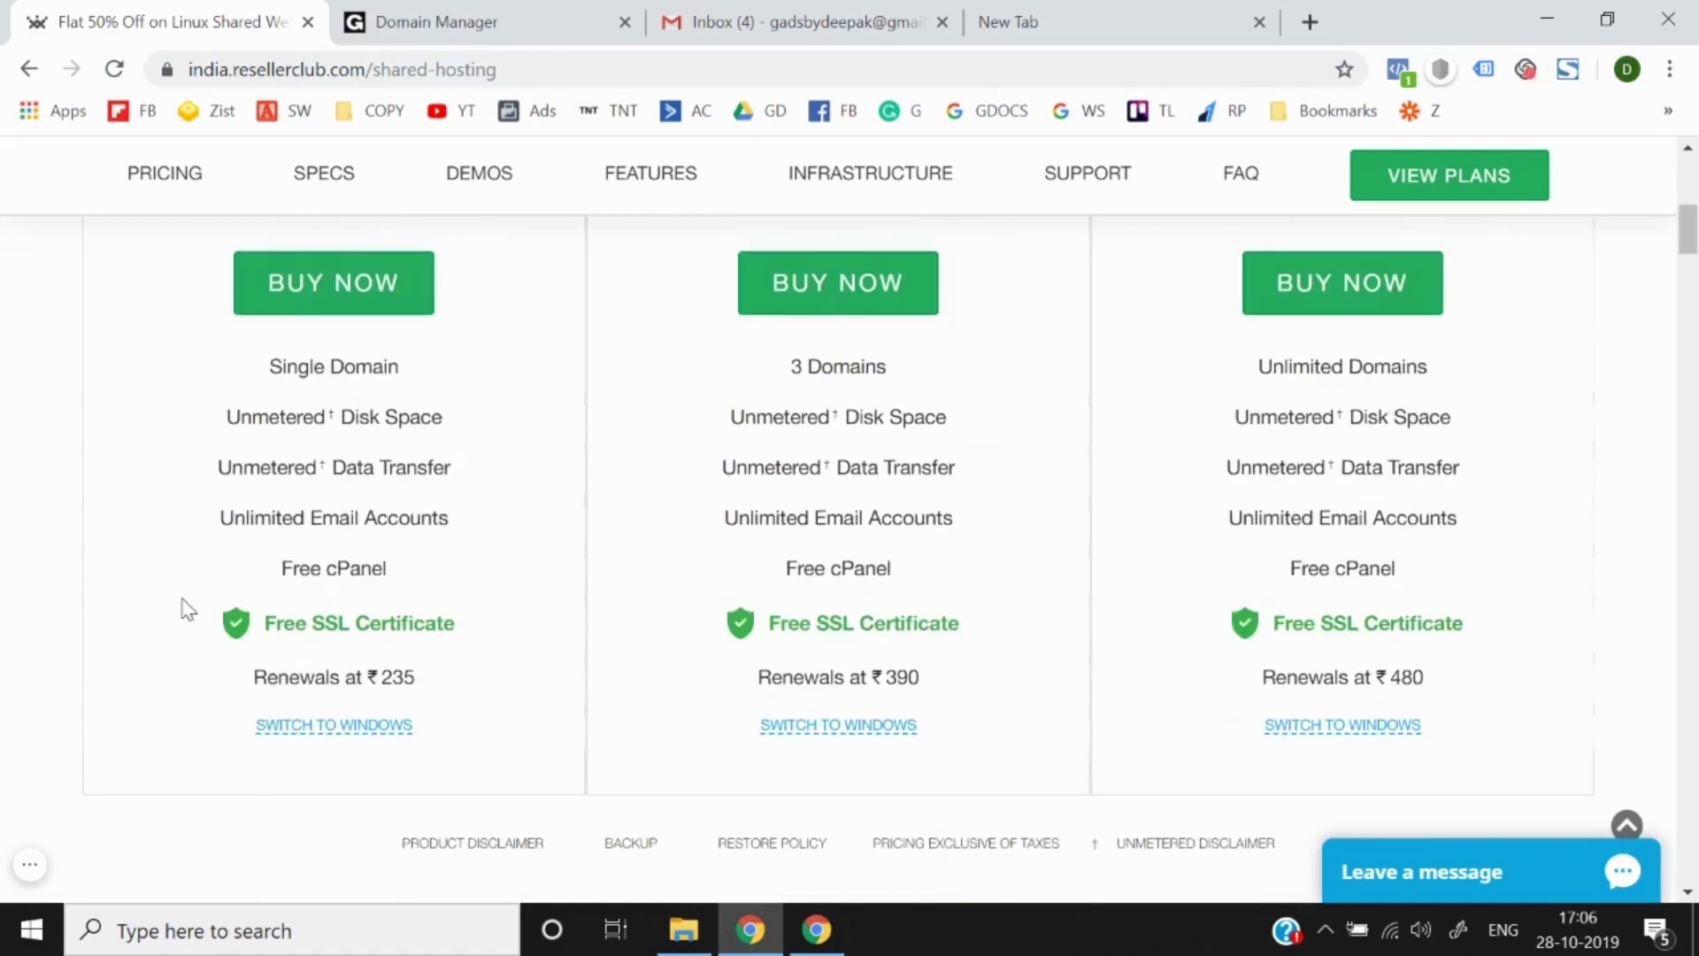
pyautogui.scroll(3, 182, 607)
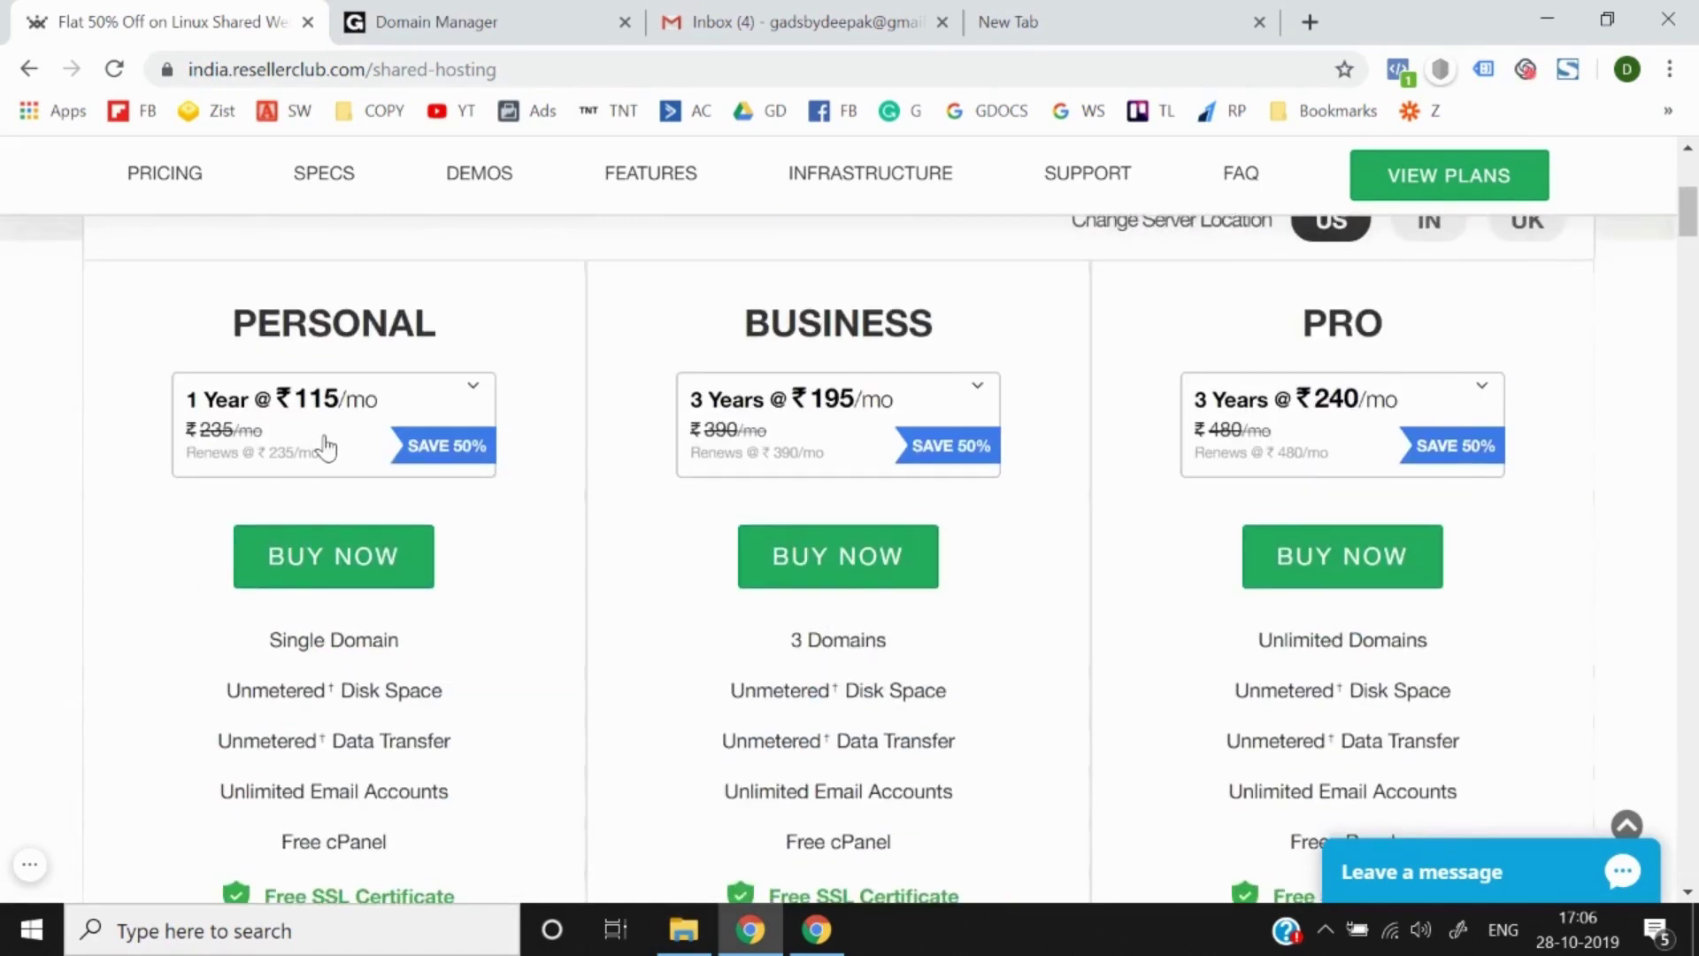
pyautogui.scroll(-1, 324, 447)
# Step: Set the Business plan to 3 Months after checking the Pro plan's term options
pyautogui.click(752, 358)
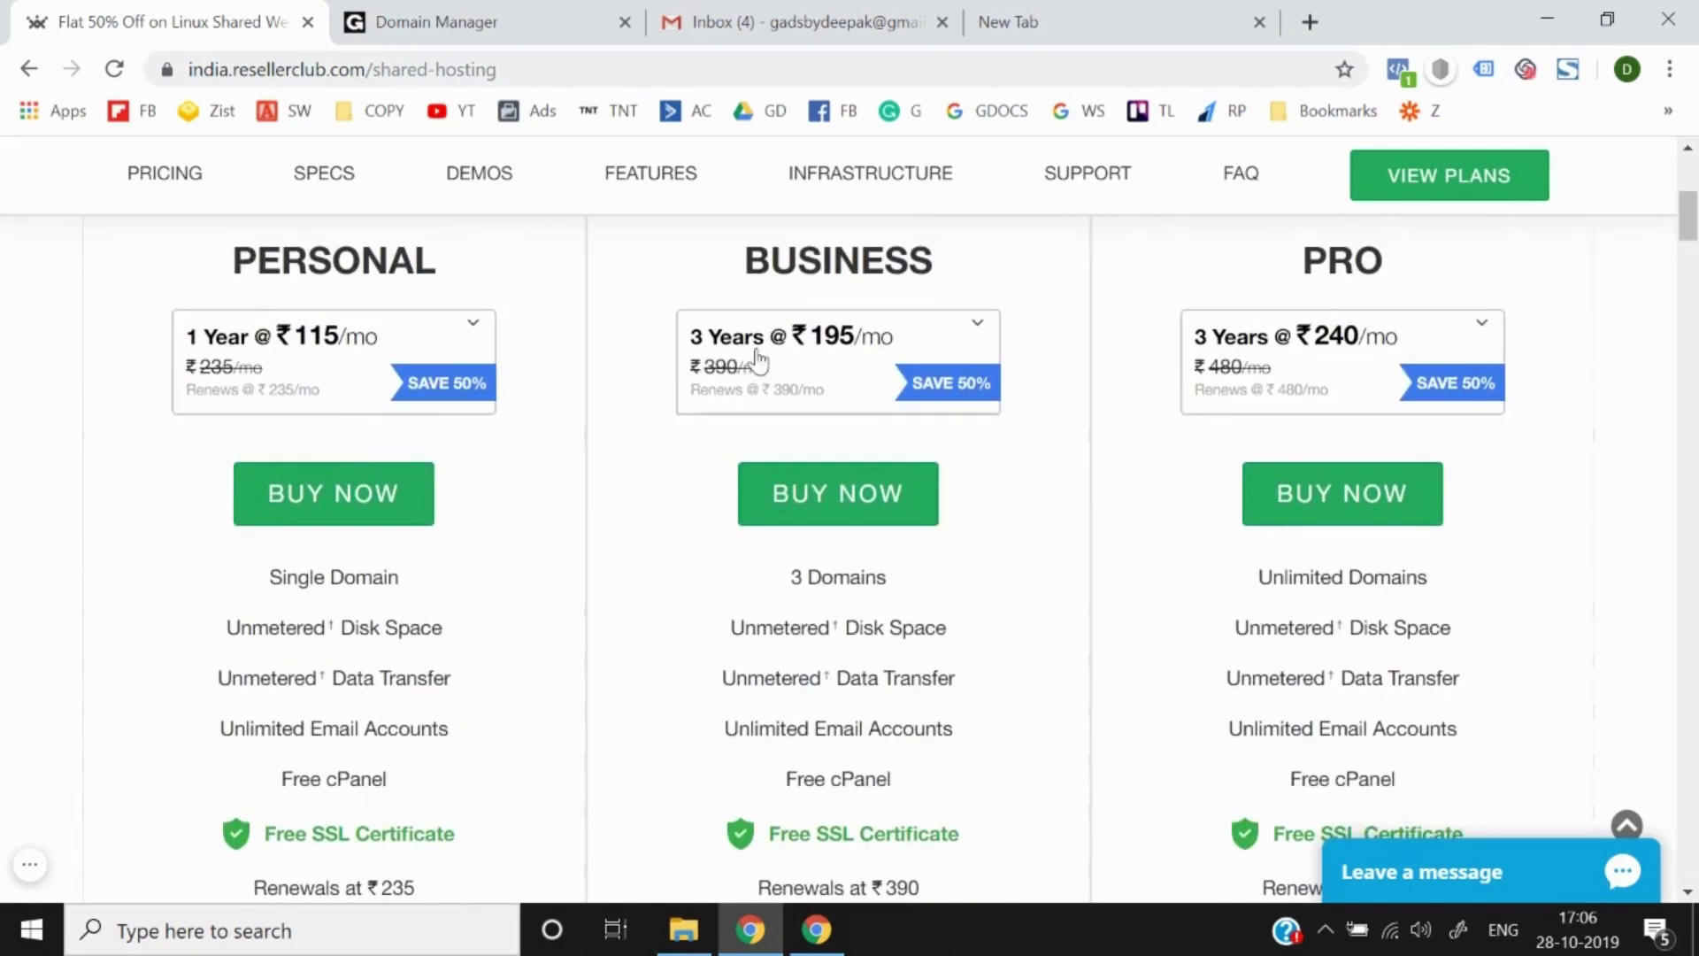
pyautogui.scroll(-2, 735, 620)
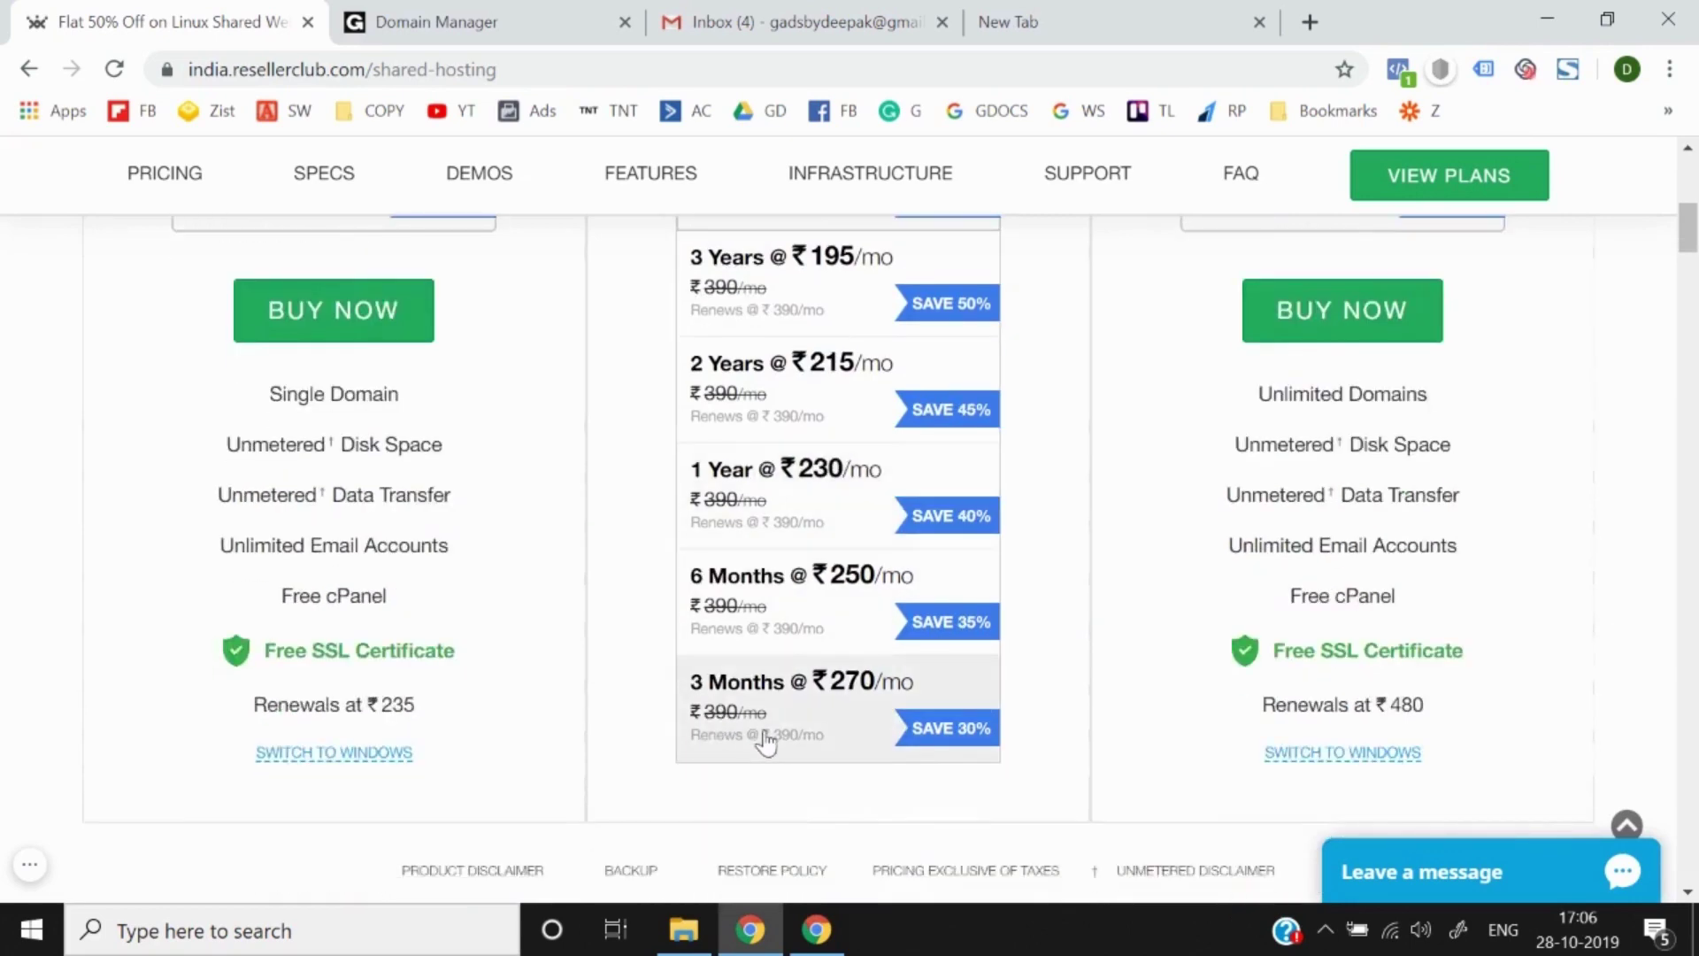
pyautogui.click(766, 742)
pyautogui.scroll(1, 1062, 531)
pyautogui.click(1322, 402)
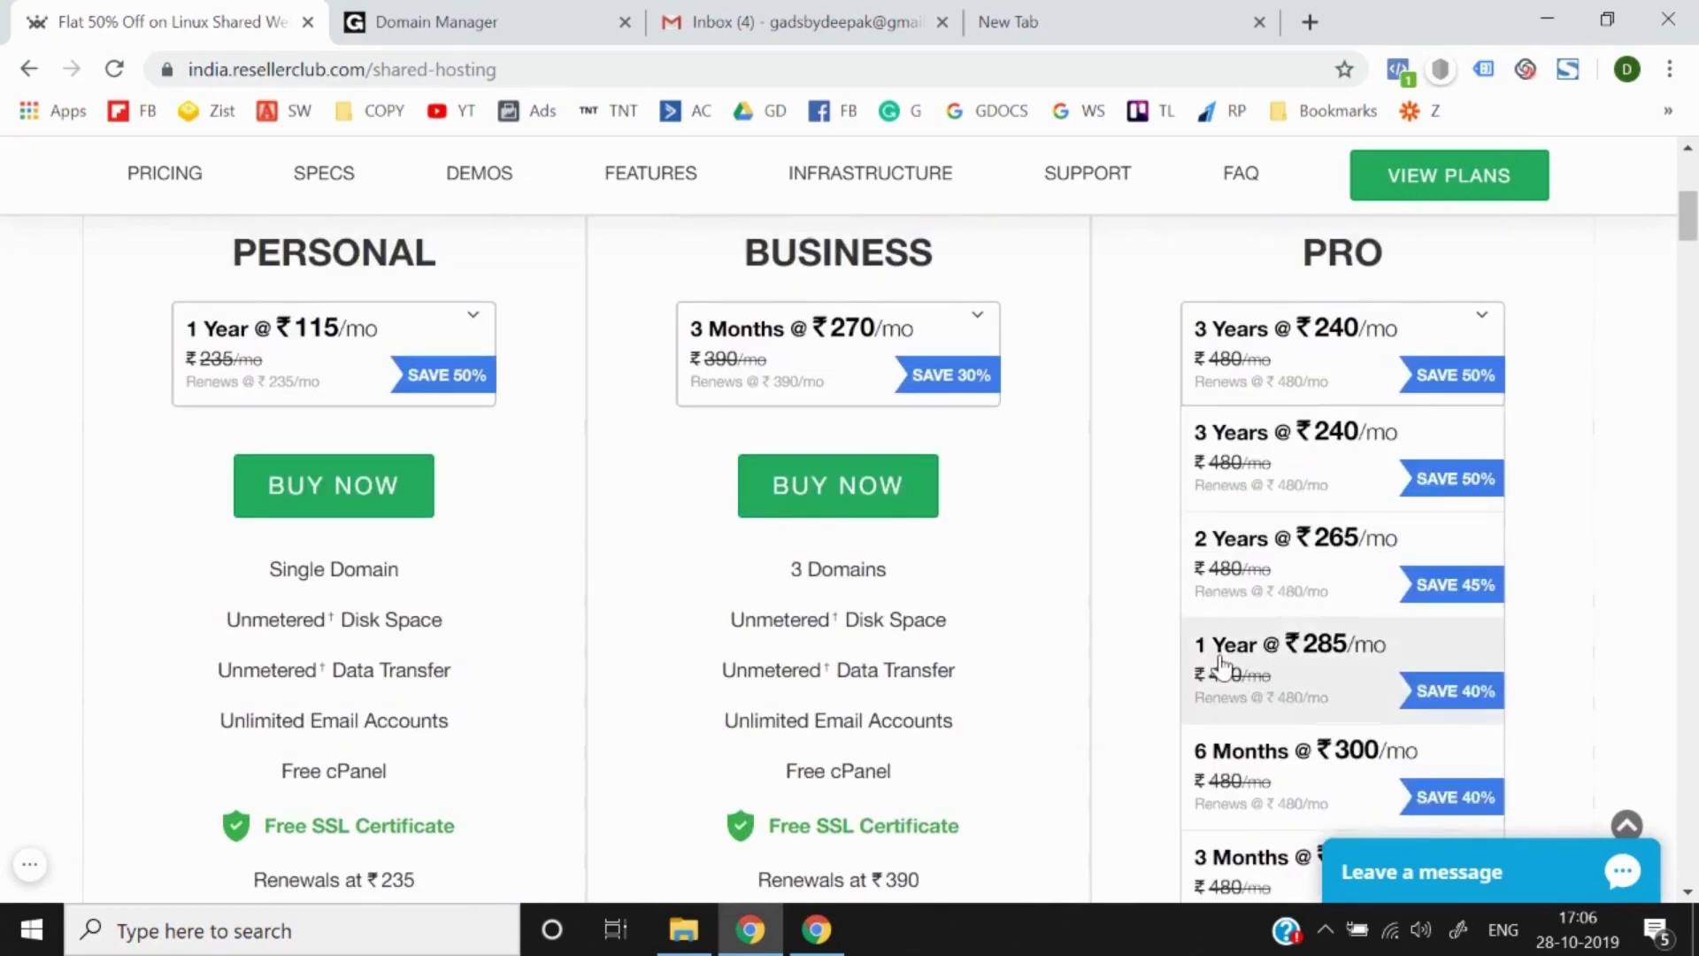
pyautogui.scroll(-3, 1221, 664)
pyautogui.scroll(2, 1513, 589)
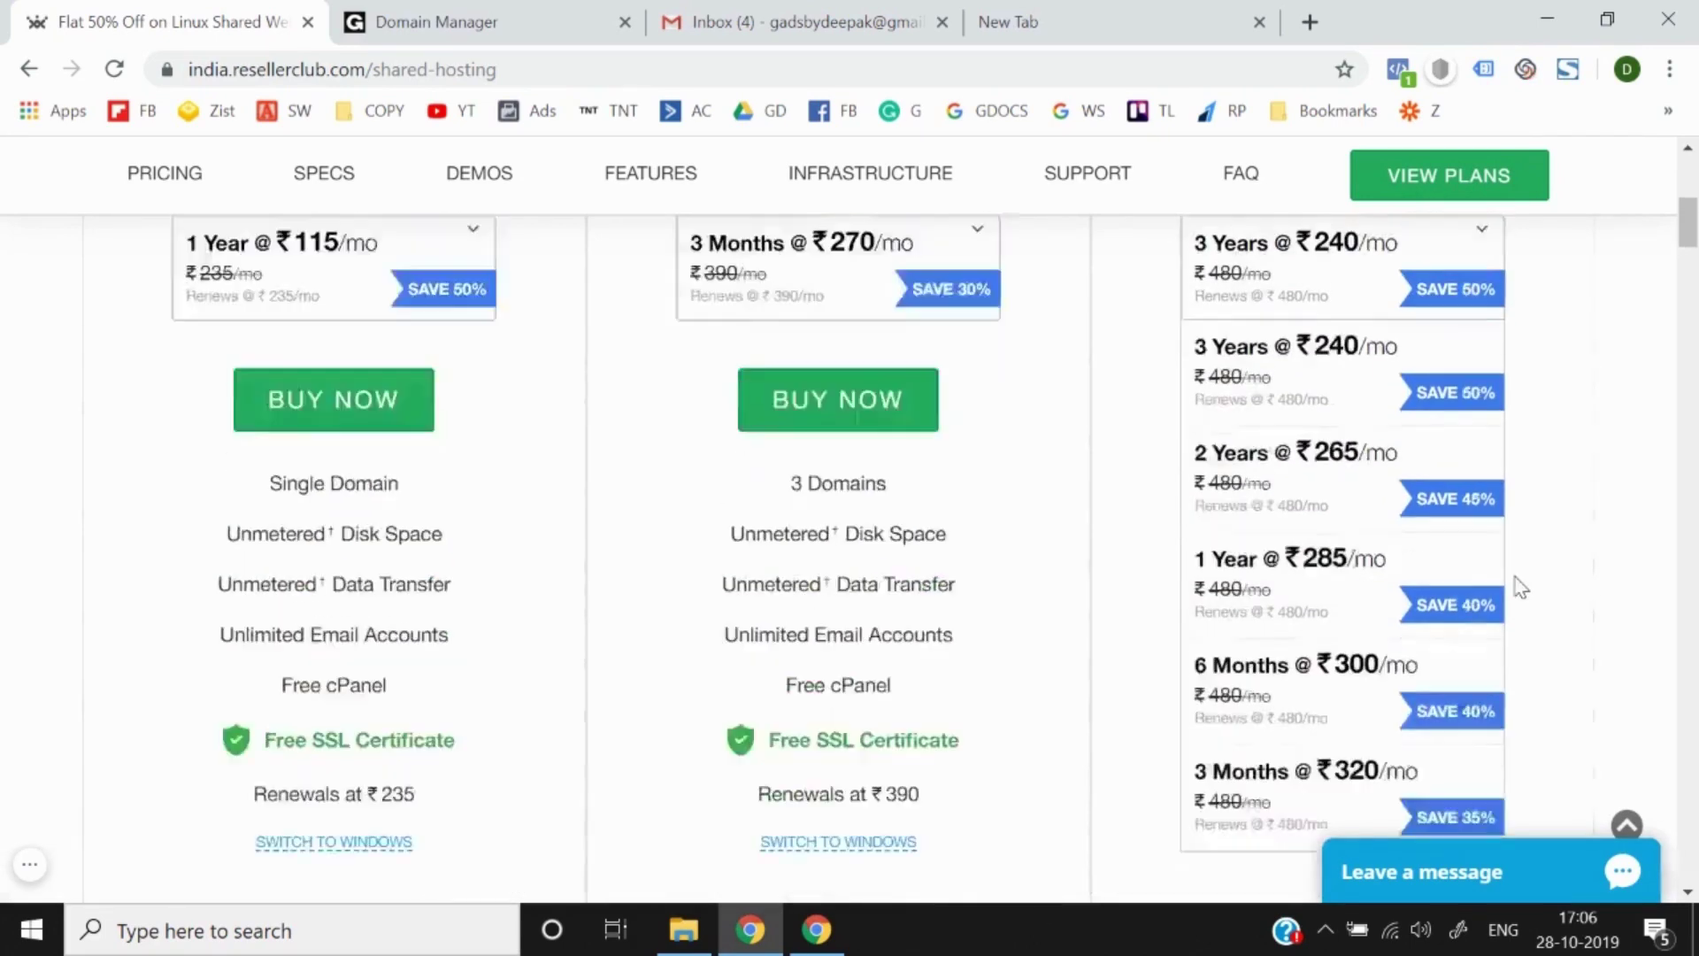
pyautogui.click(1520, 587)
pyautogui.scroll(1, 1151, 531)
pyautogui.click(826, 428)
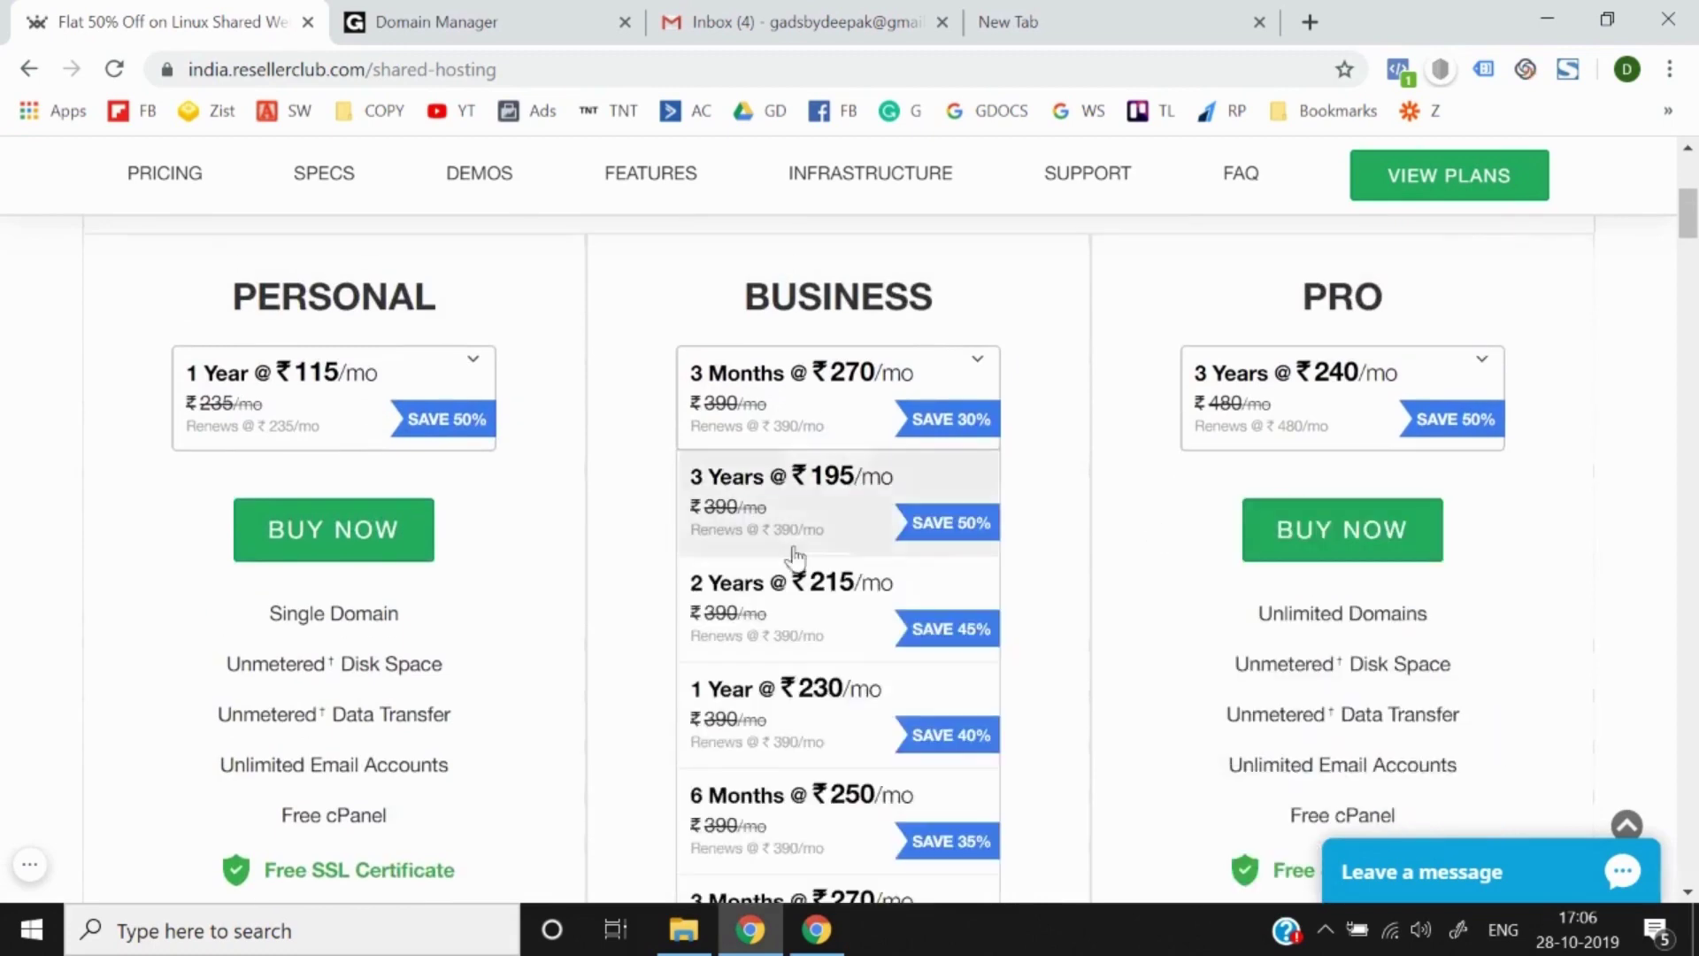
pyautogui.scroll(-2, 794, 556)
pyautogui.click(770, 787)
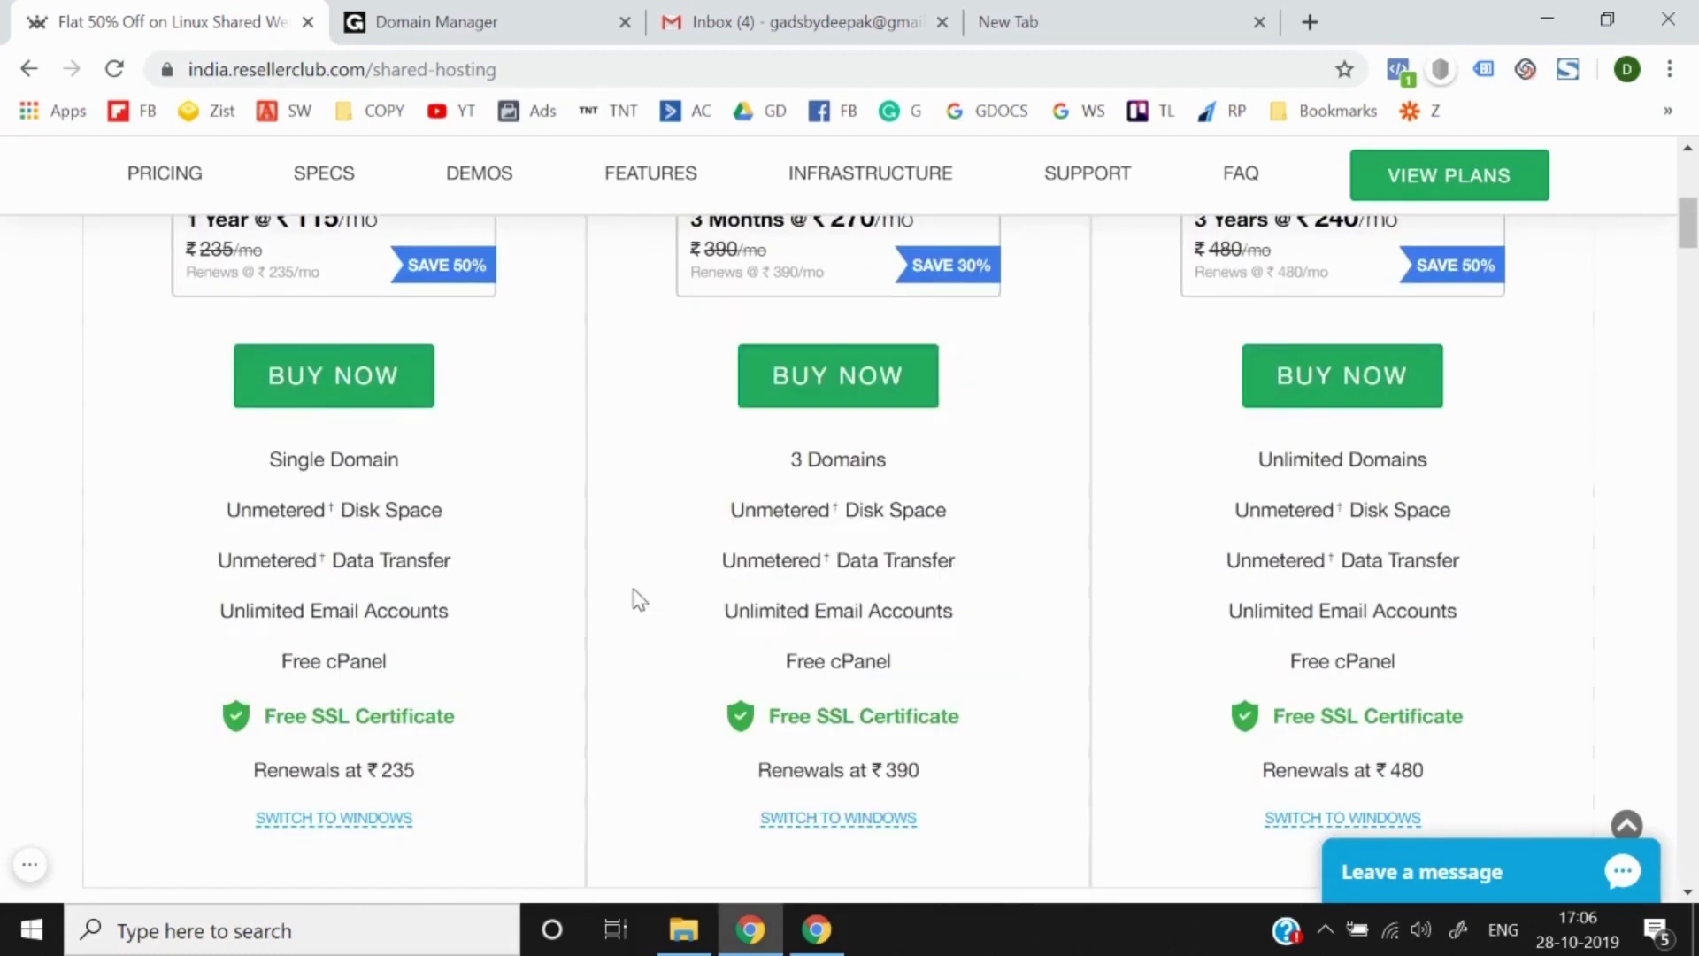
pyautogui.scroll(2, 636, 600)
pyautogui.click(853, 399)
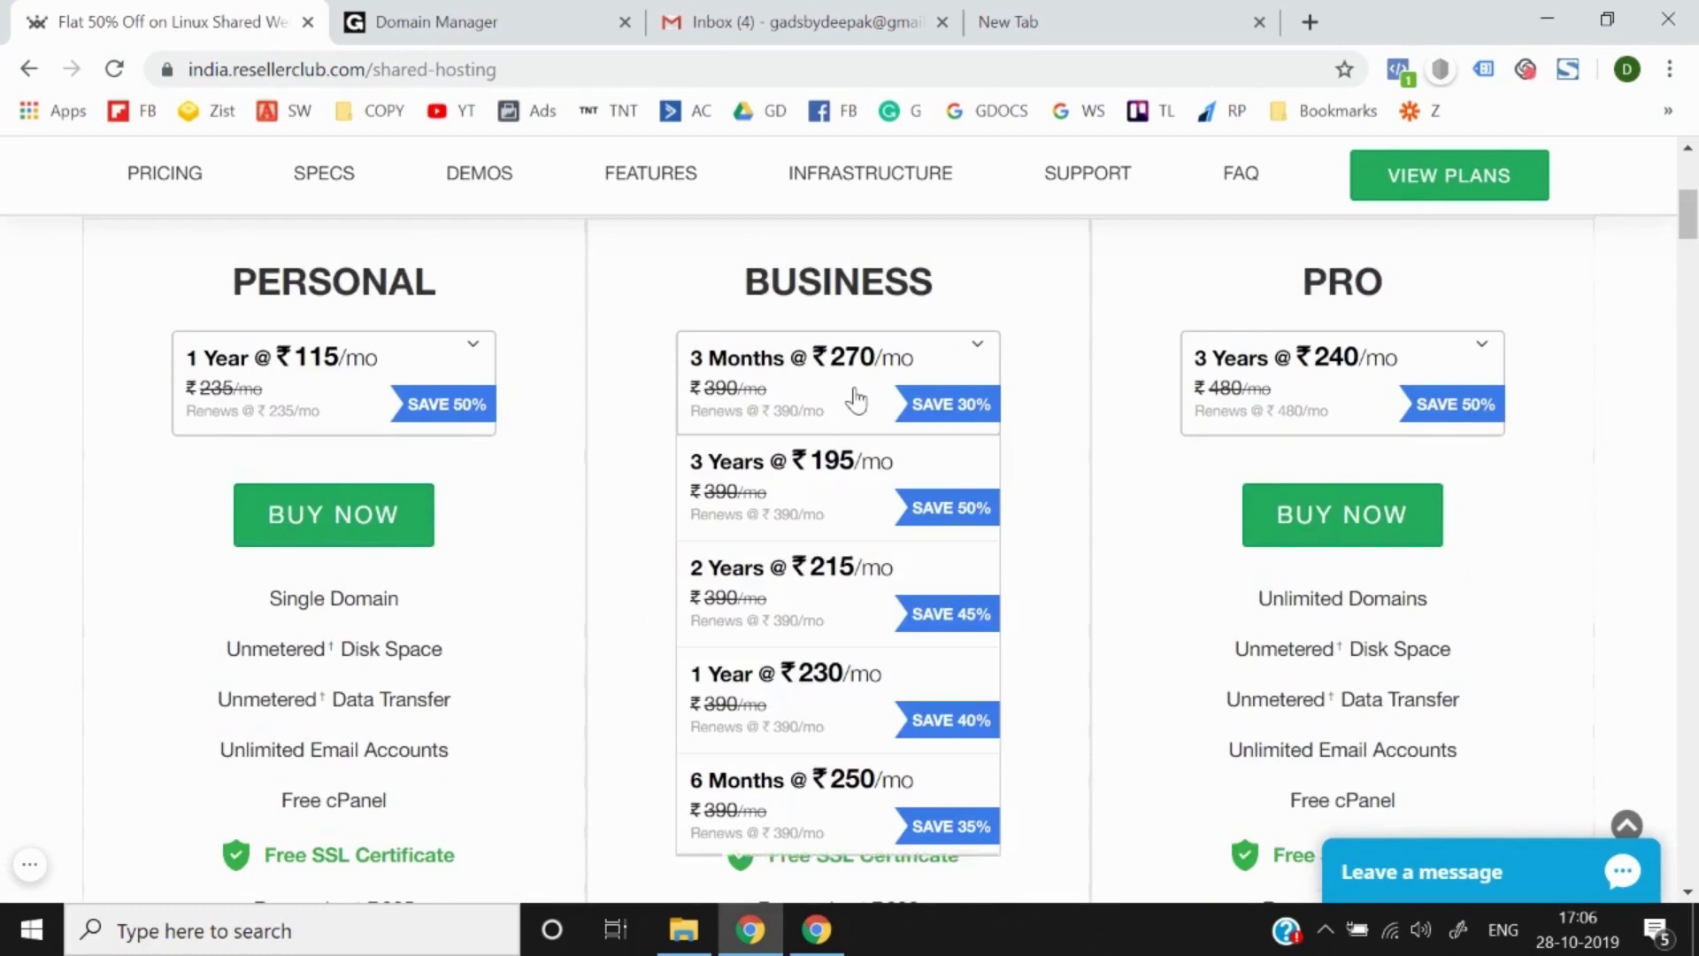
pyautogui.scroll(-2, 762, 792)
pyautogui.click(785, 782)
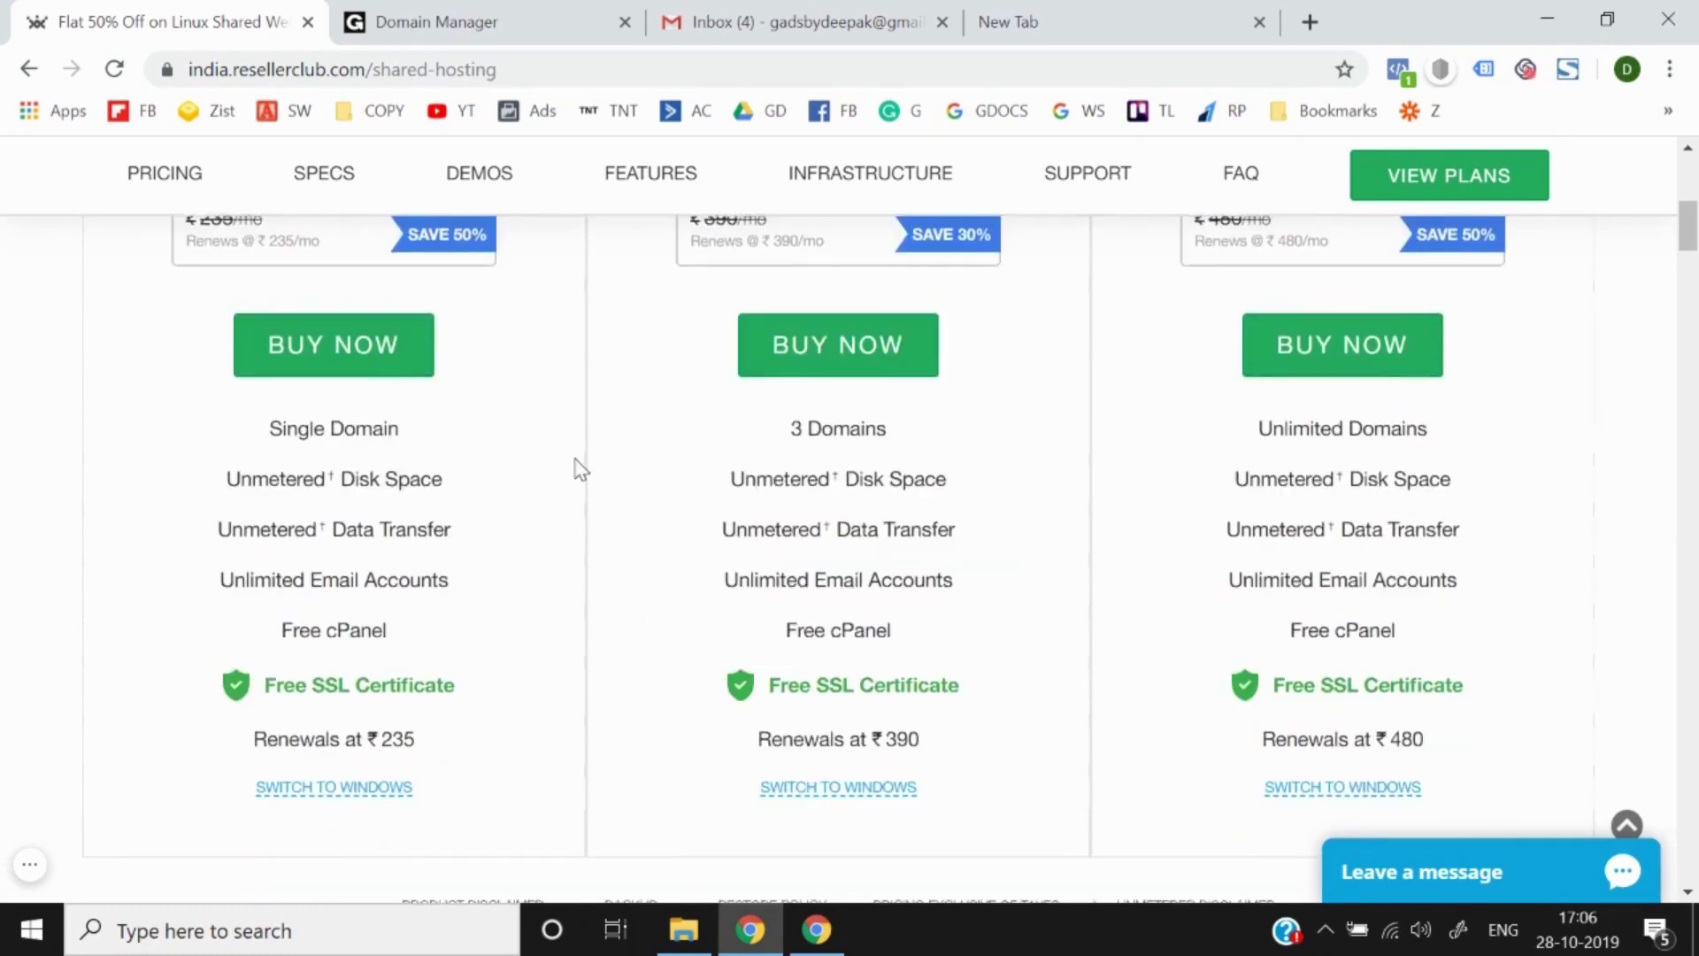
pyautogui.scroll(2, 580, 469)
pyautogui.click(826, 364)
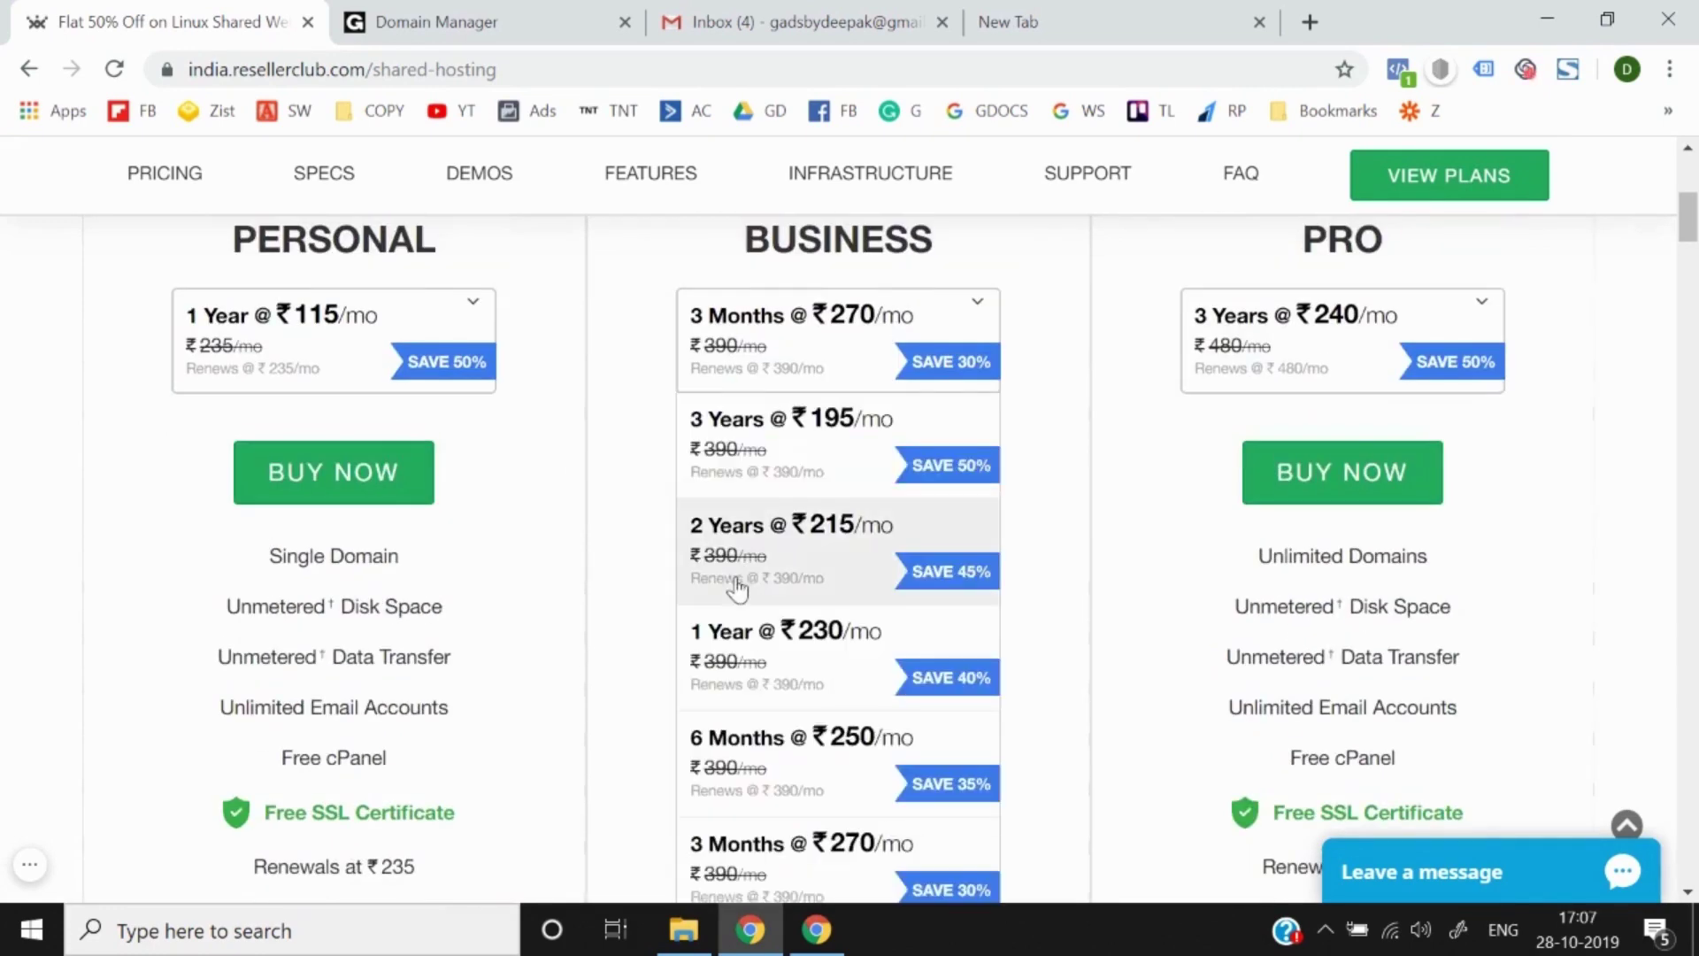
pyautogui.click(609, 539)
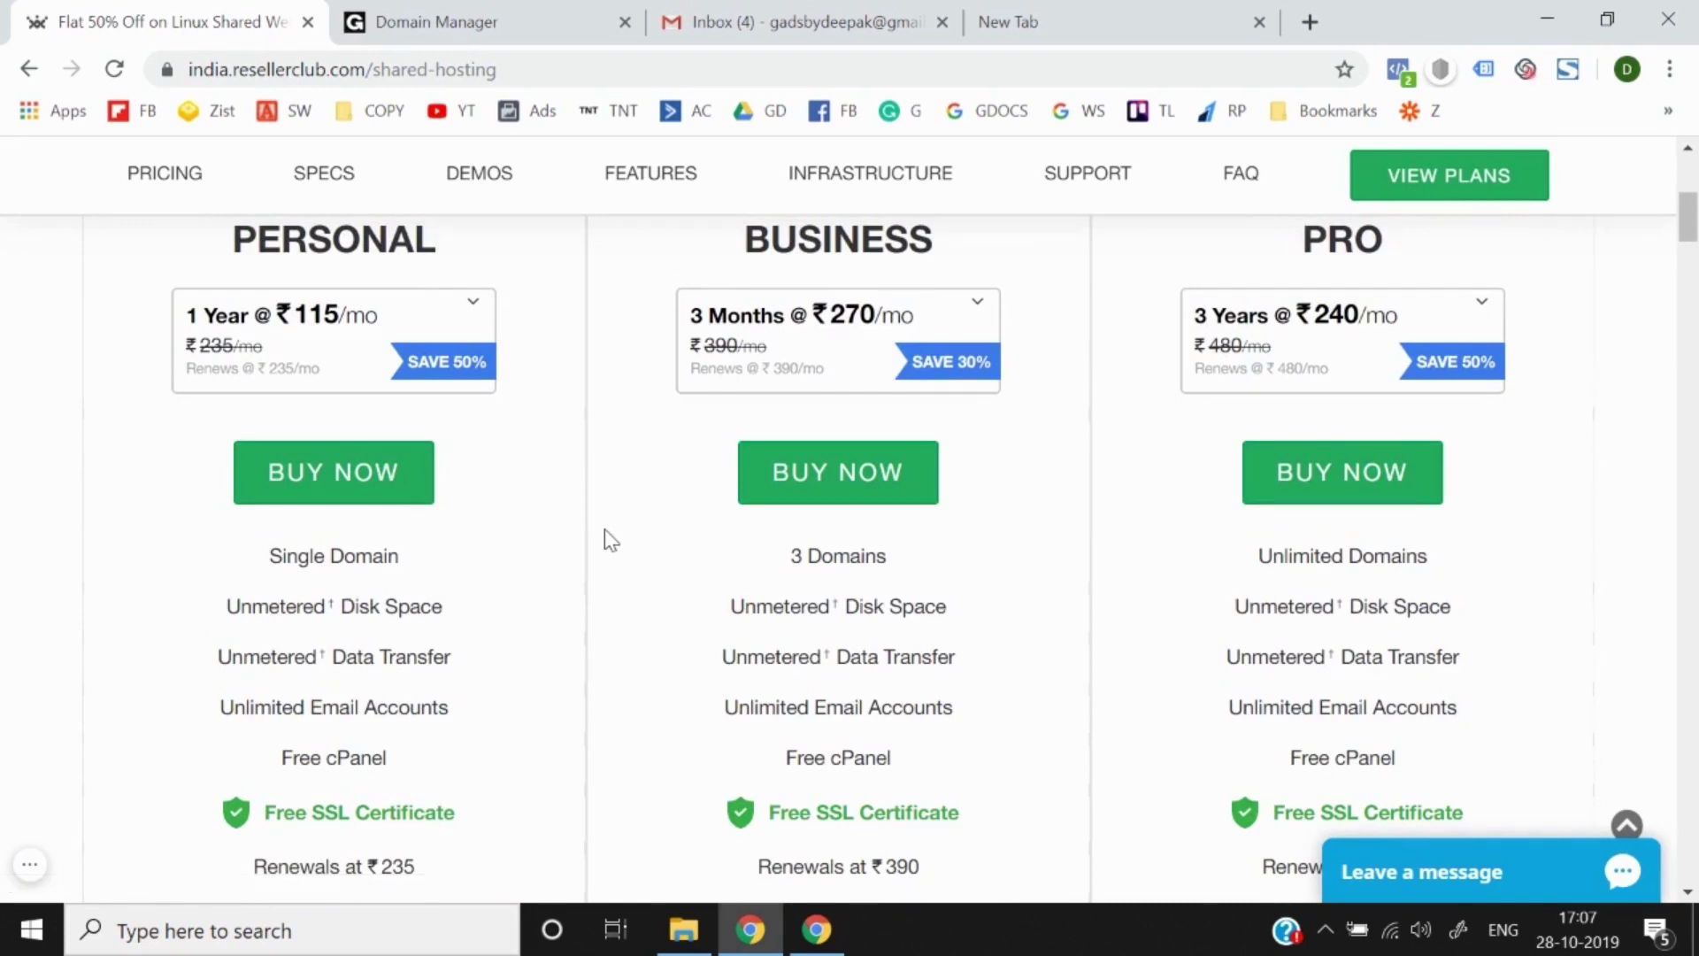
# Step: Review the Business durations again and keep 3 Months at ₹270/mo
pyautogui.scroll(-5, 611, 540)
pyautogui.scroll(4, 610, 540)
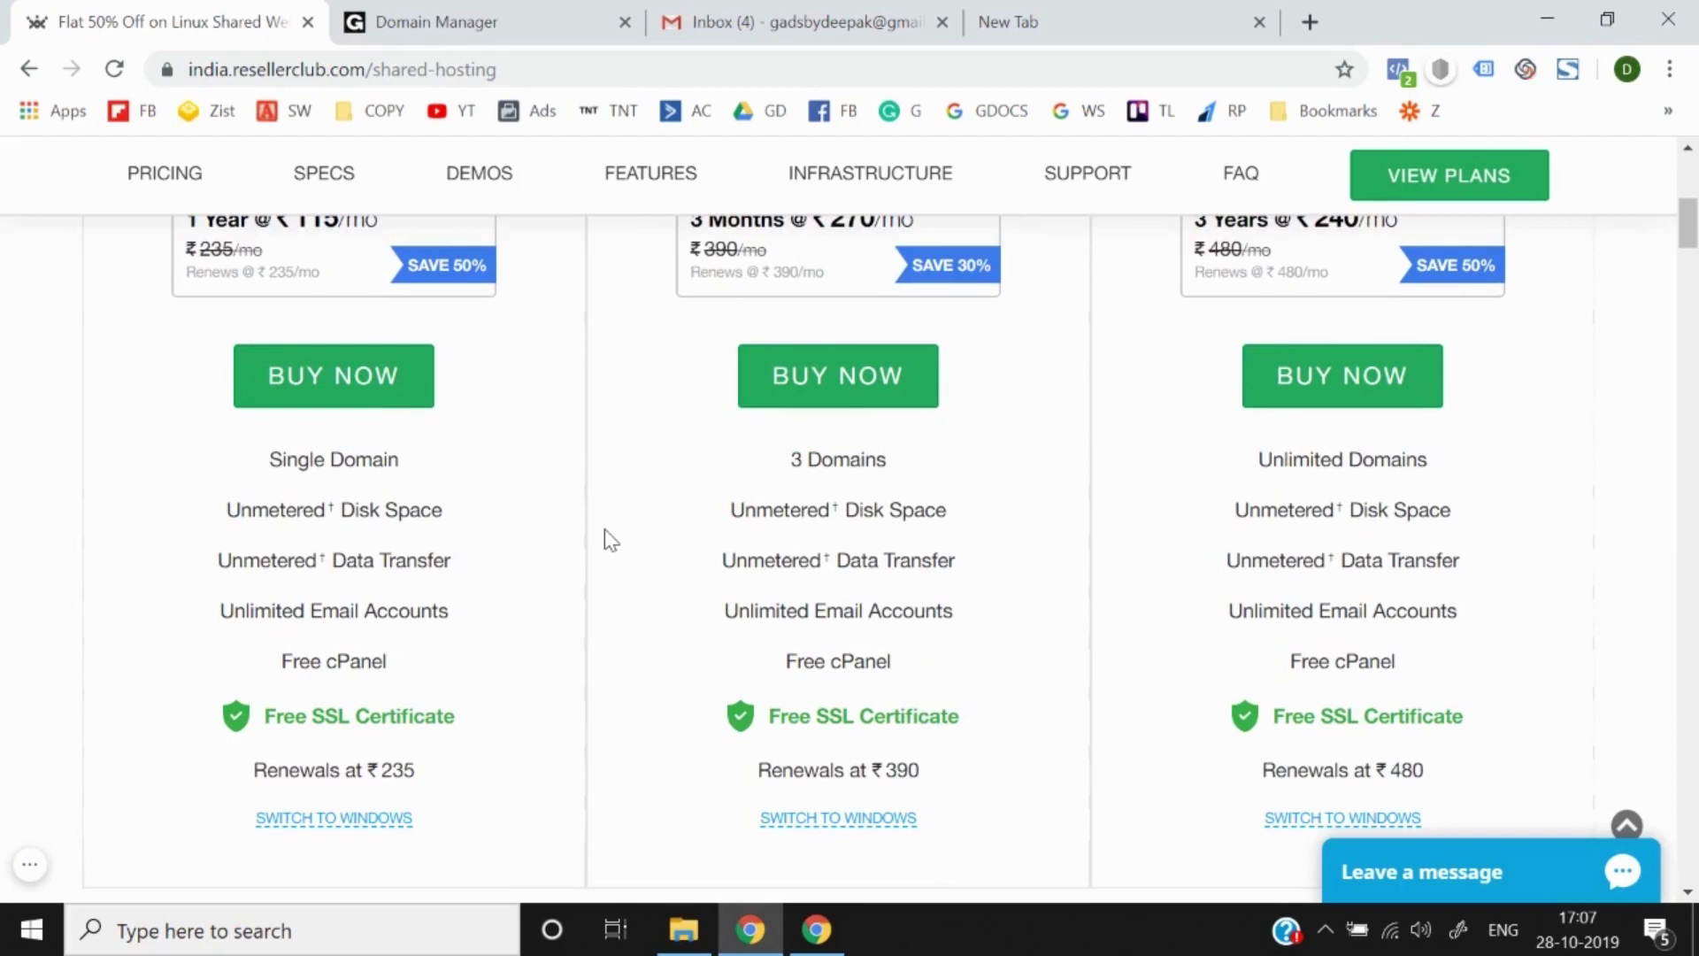
pyautogui.scroll(2, 610, 540)
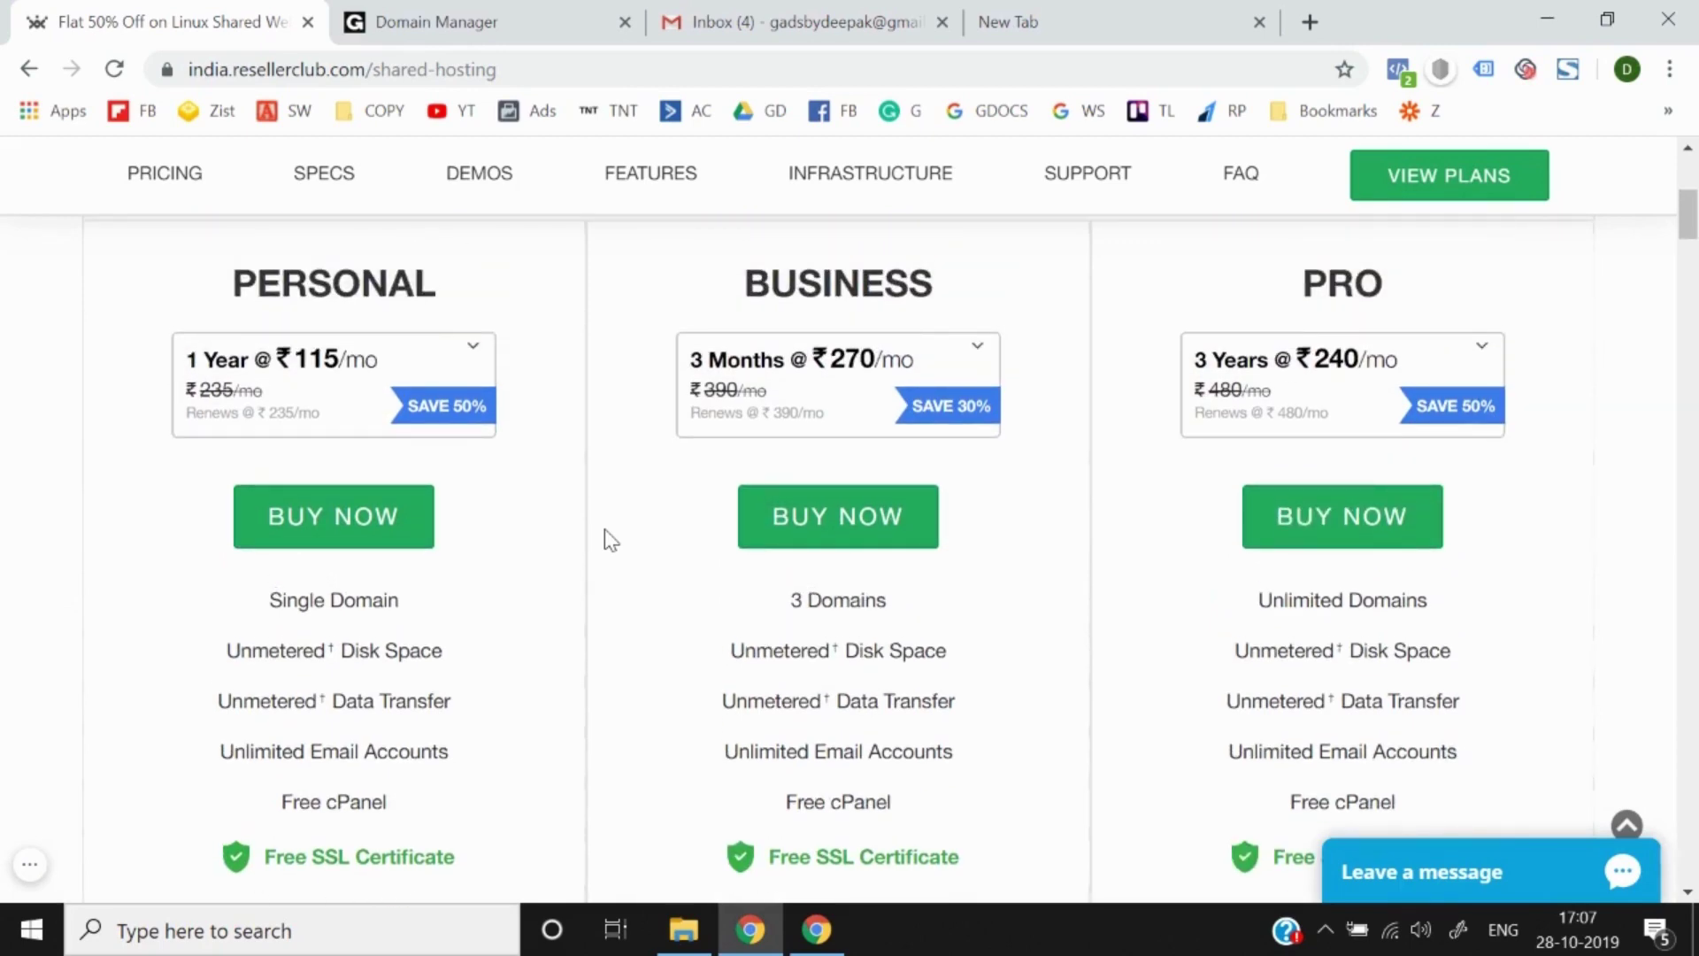
pyautogui.scroll(7, 611, 540)
pyautogui.scroll(-3, 611, 540)
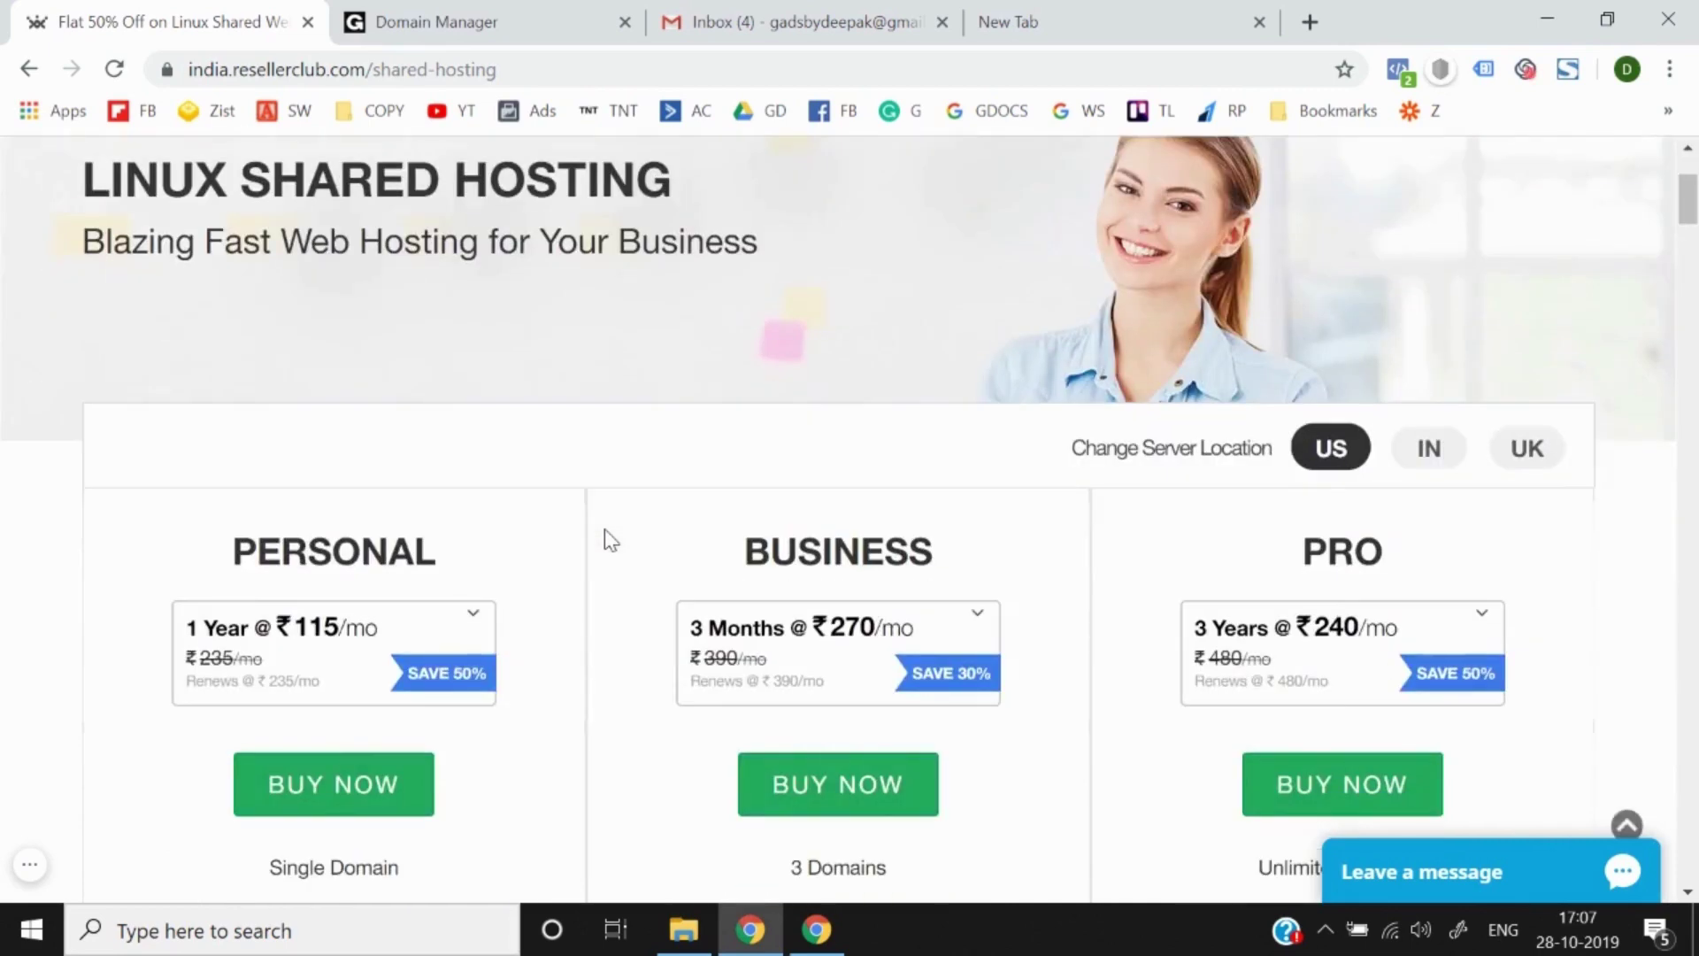
pyautogui.scroll(-3, 611, 540)
pyautogui.scroll(-1, 611, 540)
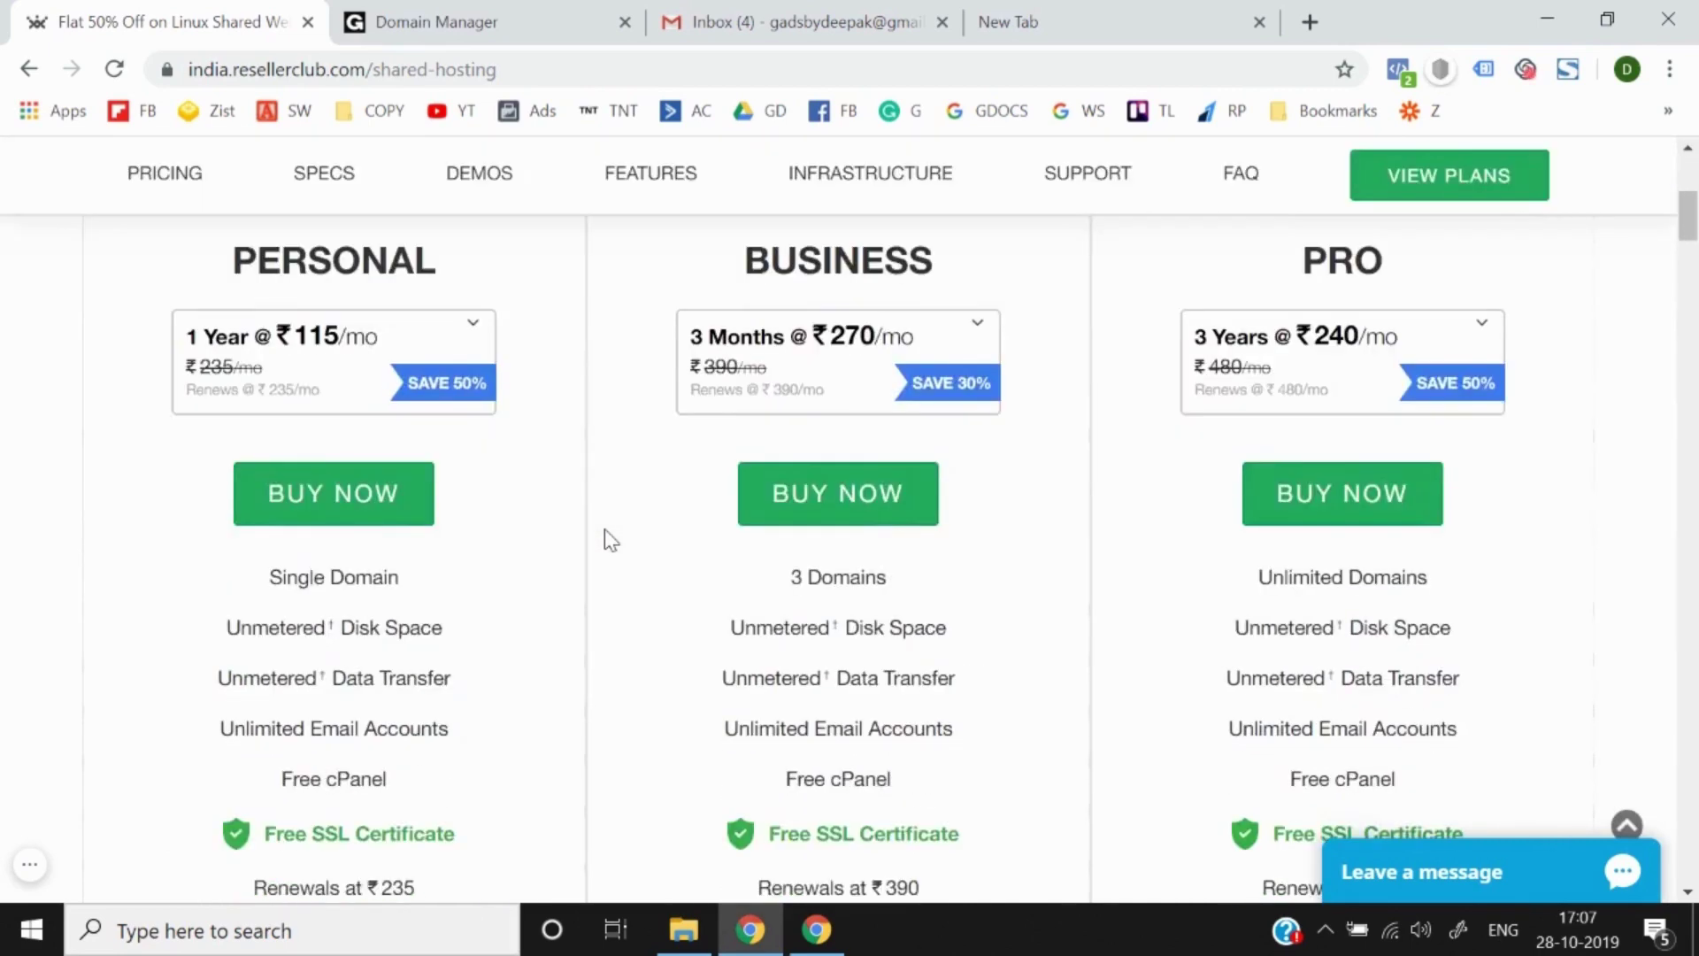
pyautogui.click(786, 341)
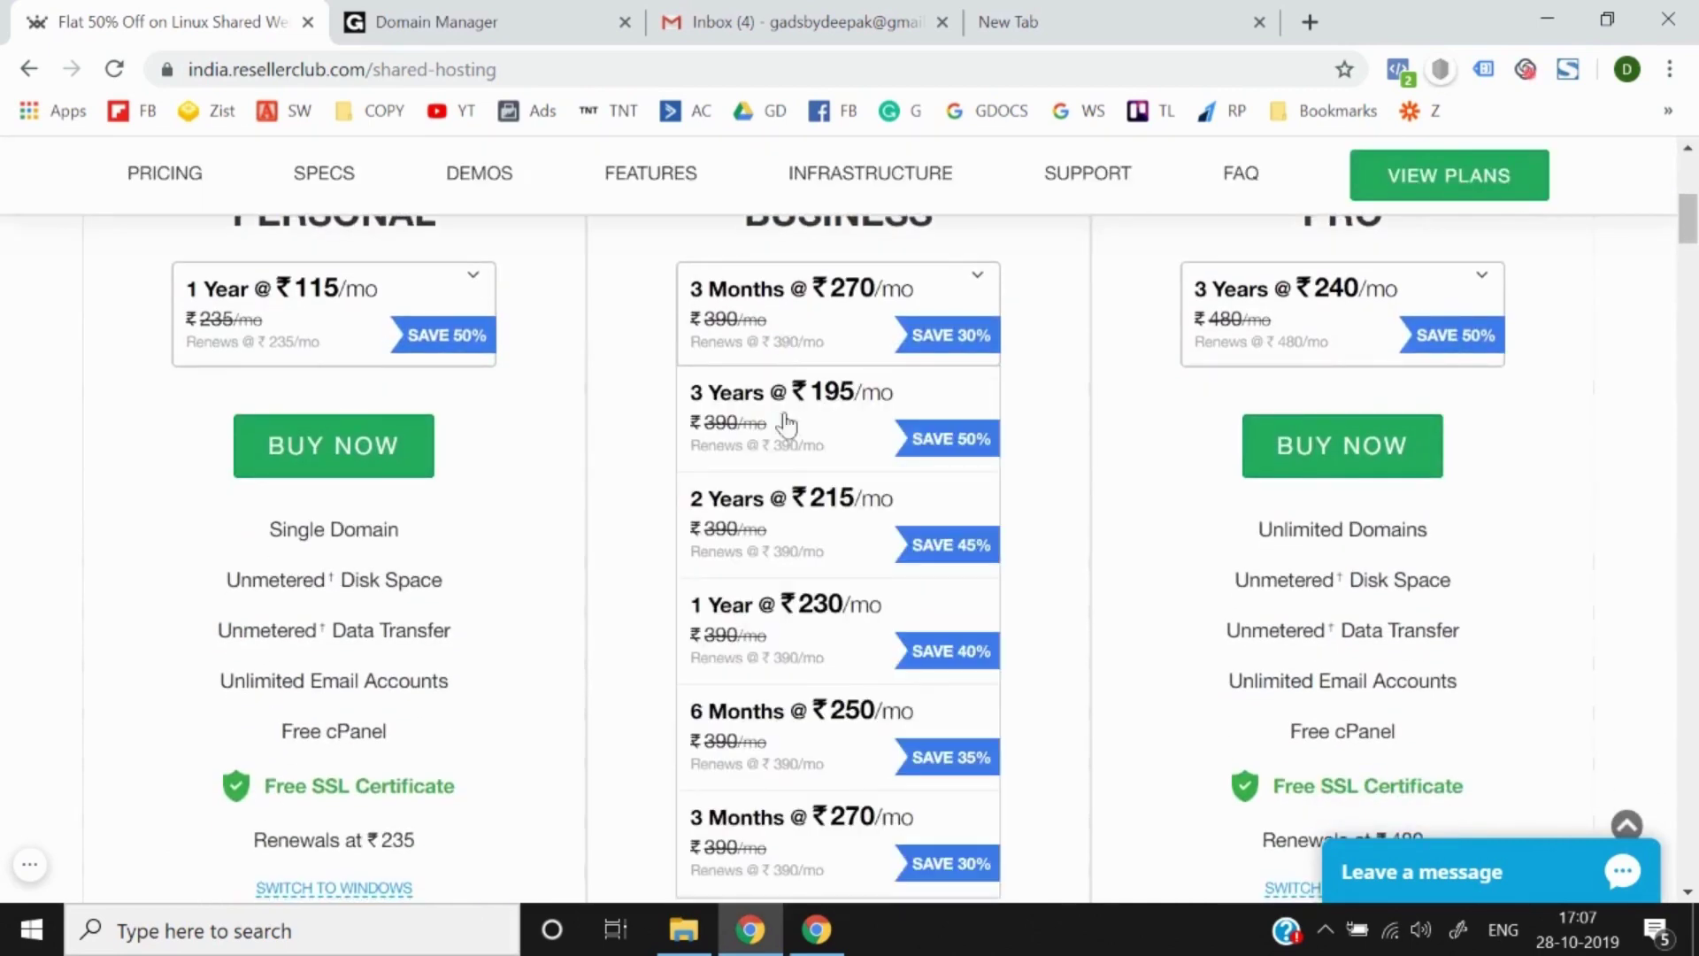
pyautogui.scroll(-2, 761, 619)
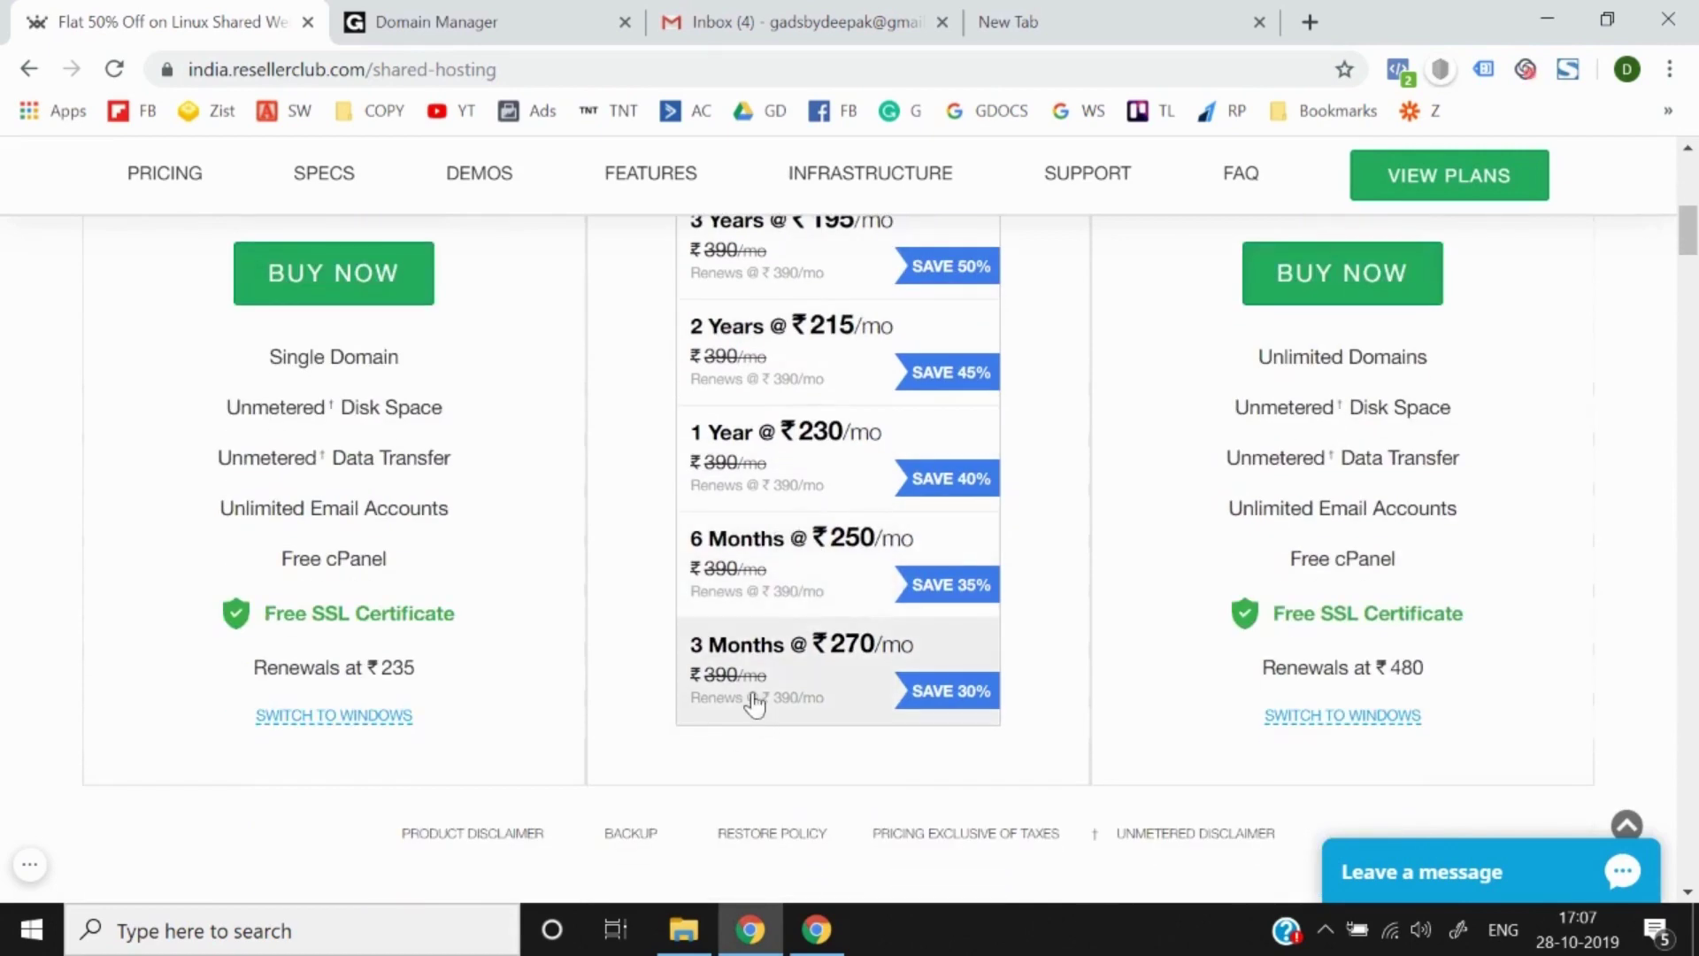
pyautogui.scroll(2, 751, 692)
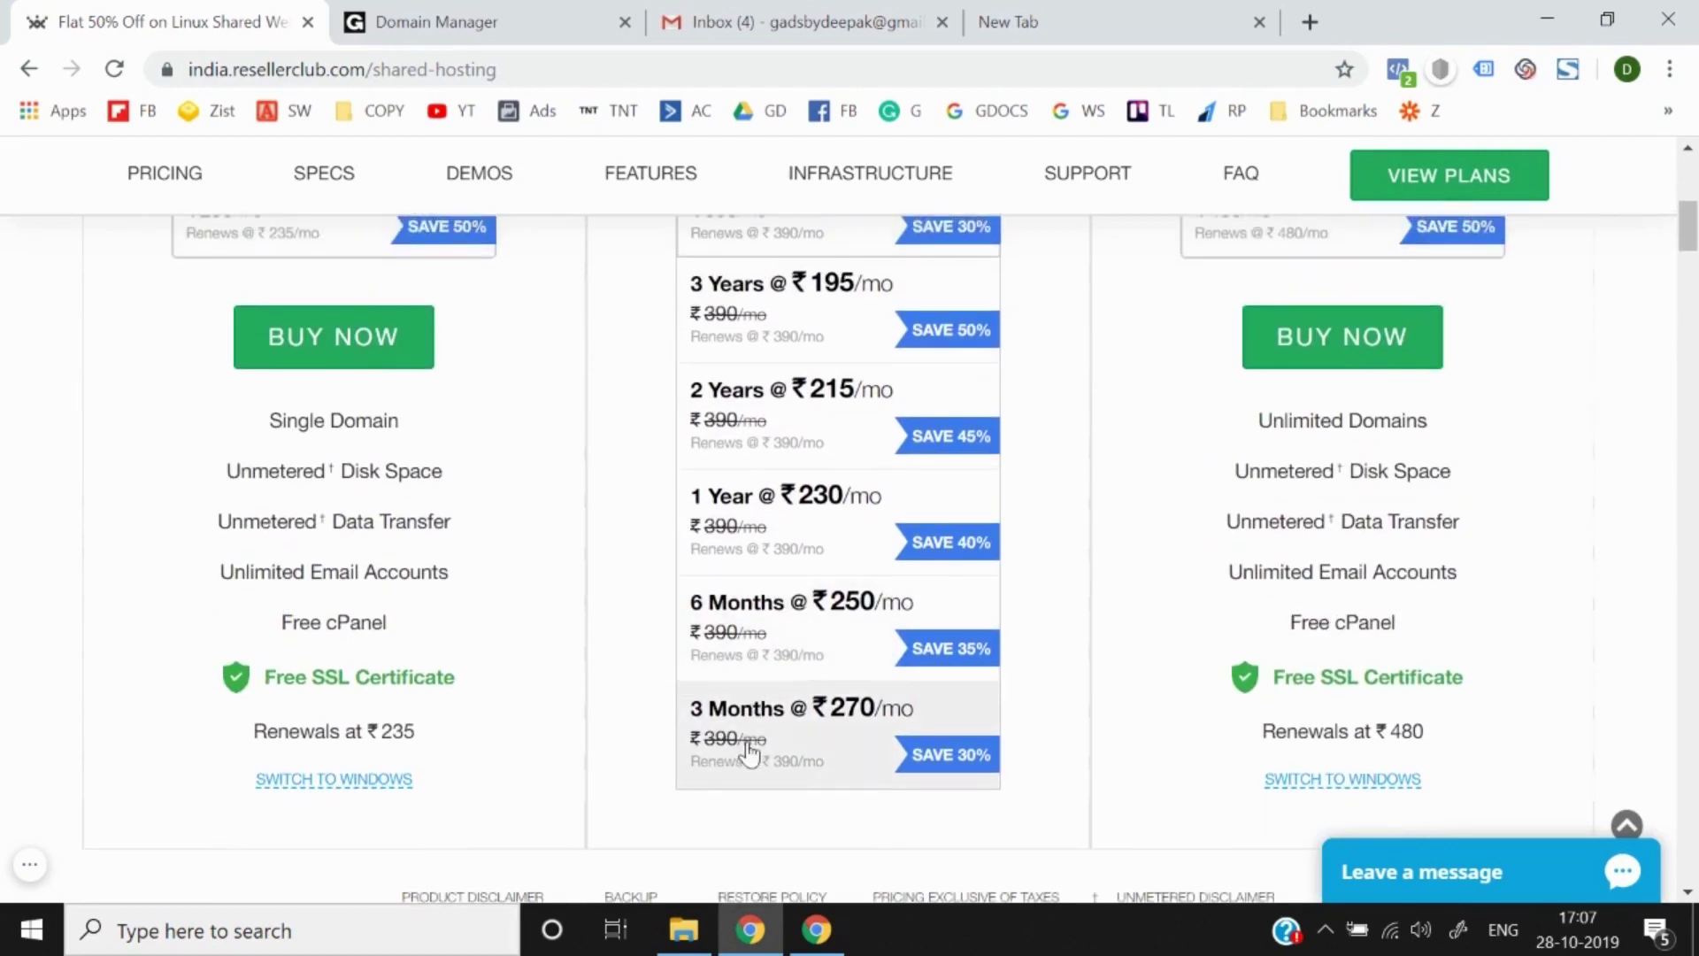
pyautogui.scroll(-1, 797, 700)
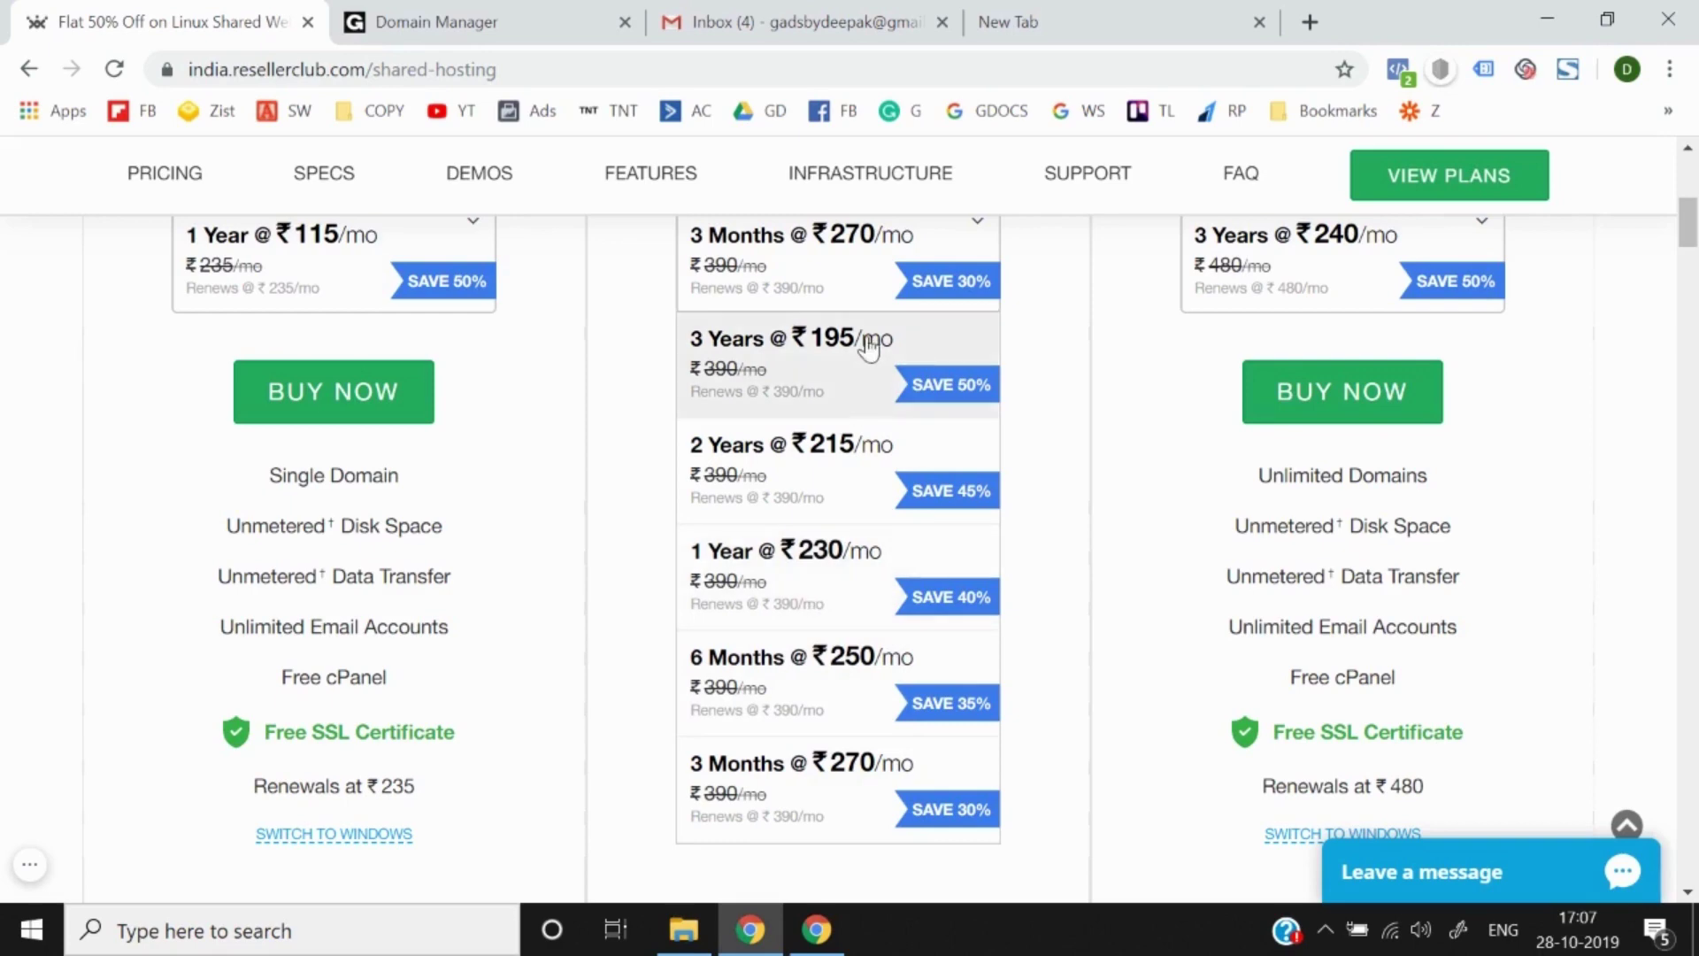
pyautogui.click(656, 363)
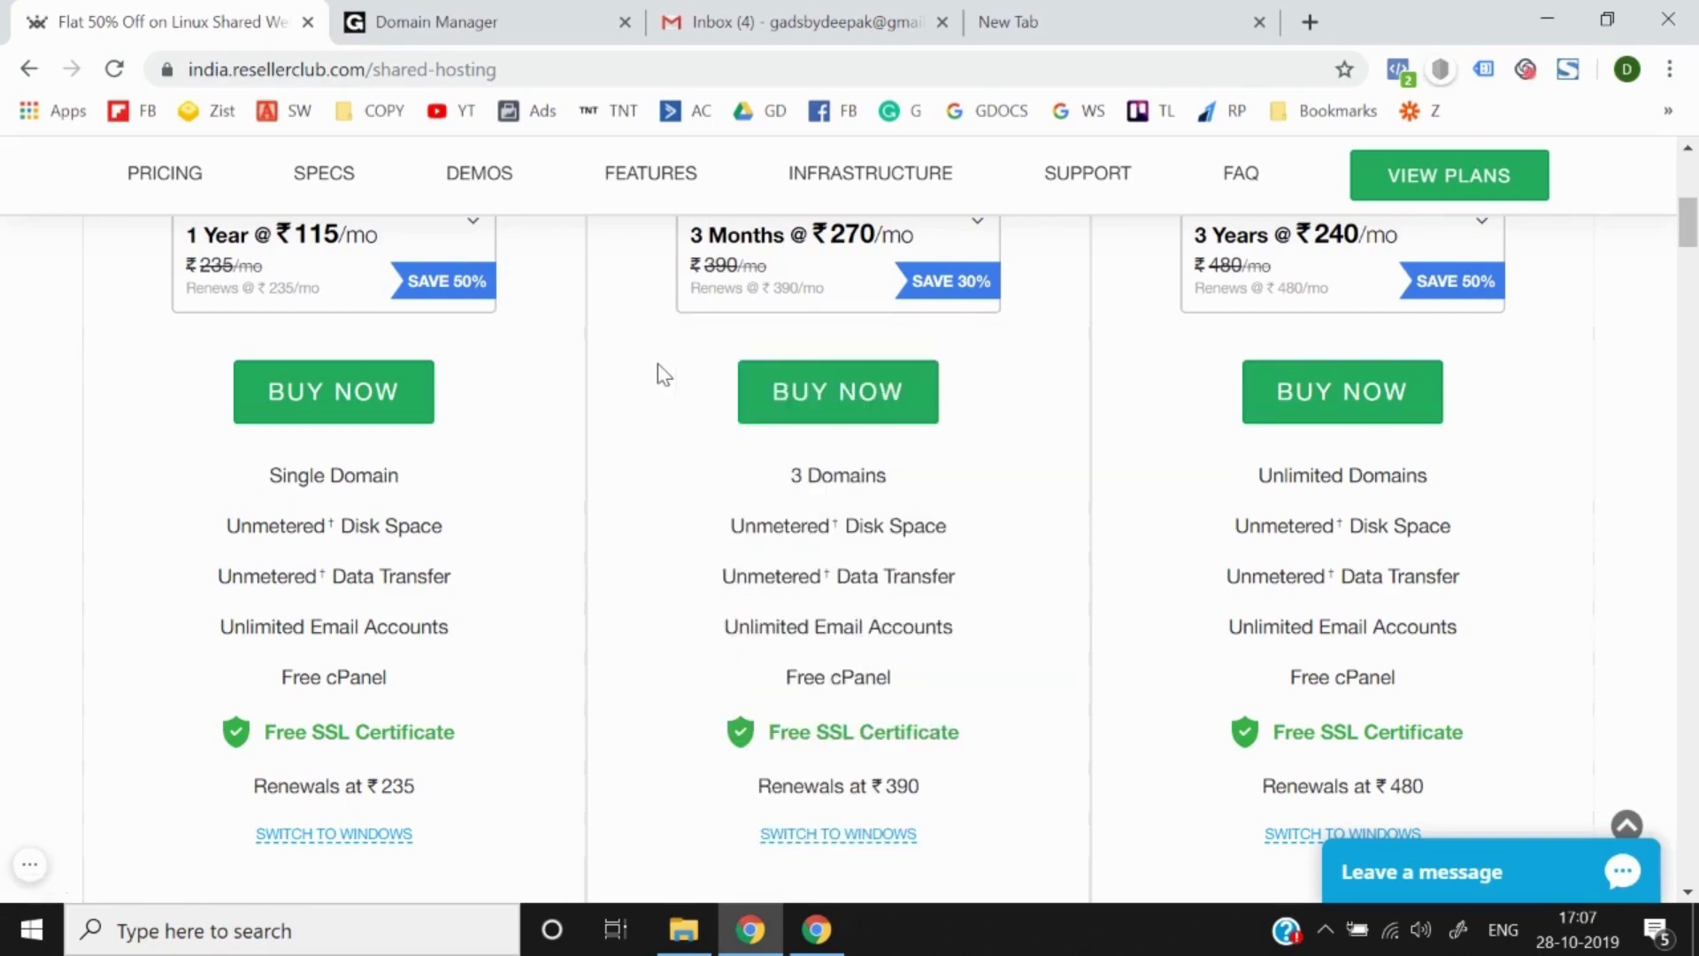
pyautogui.scroll(1, 656, 363)
pyautogui.click(806, 305)
pyautogui.scroll(-3, 724, 690)
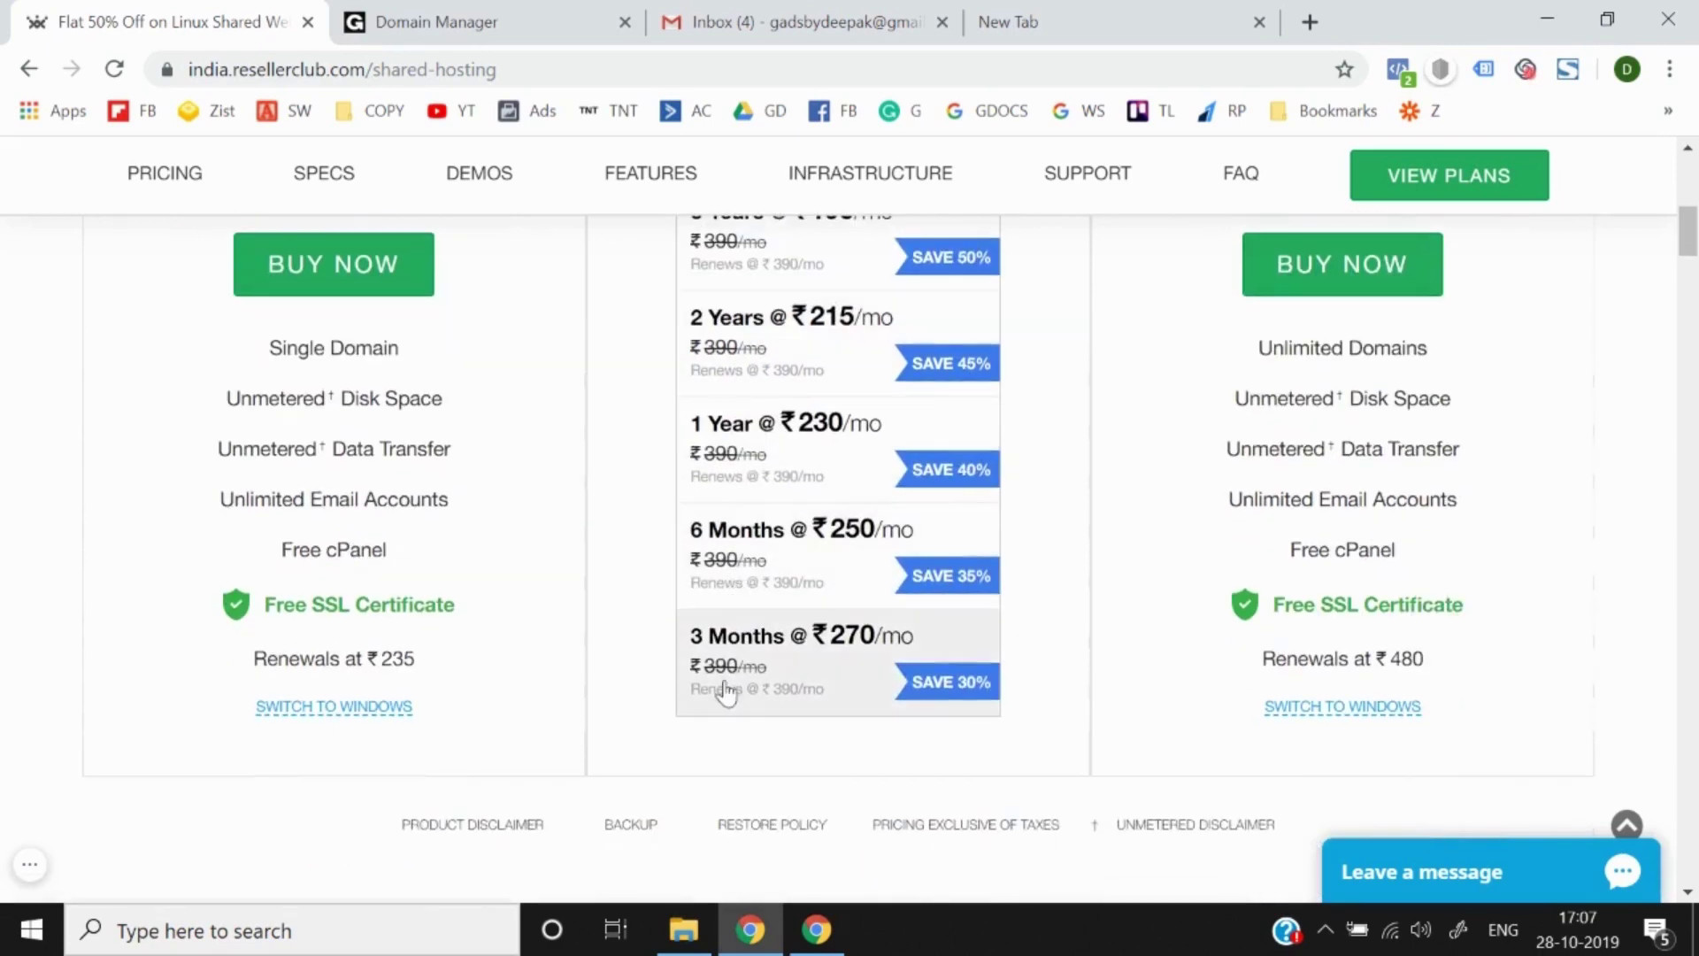
pyautogui.click(724, 690)
pyautogui.scroll(2, 724, 687)
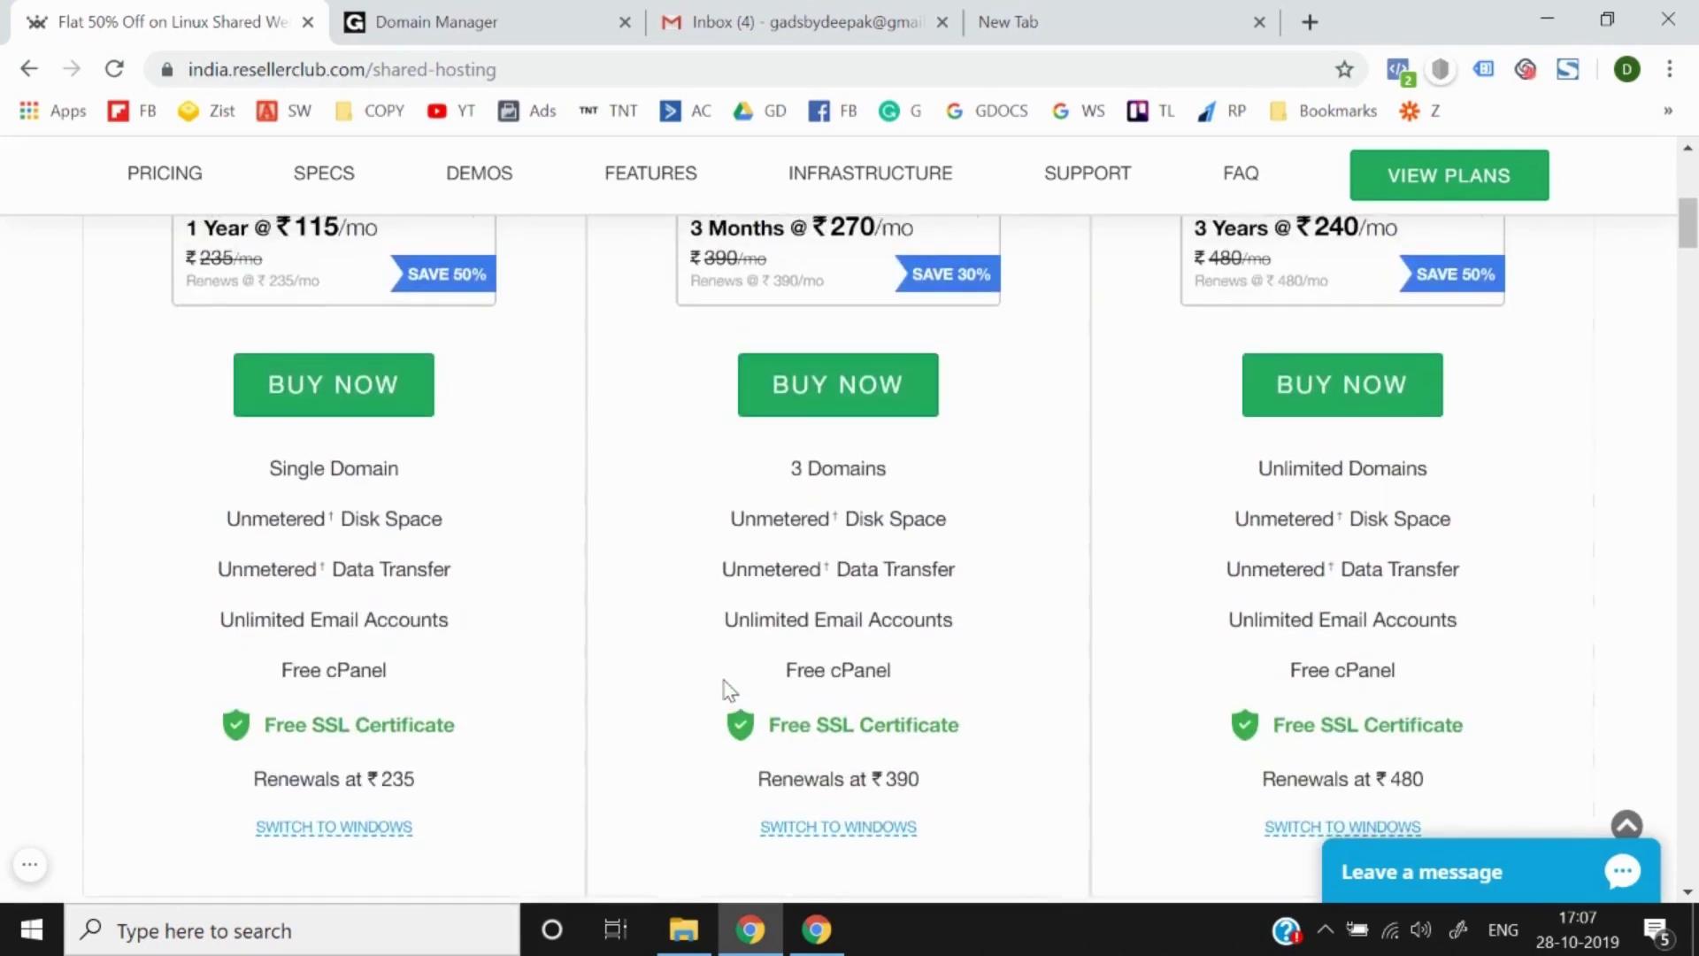
# Step: Start the Business plan purchase and choose the existing-domain option
pyautogui.click(804, 408)
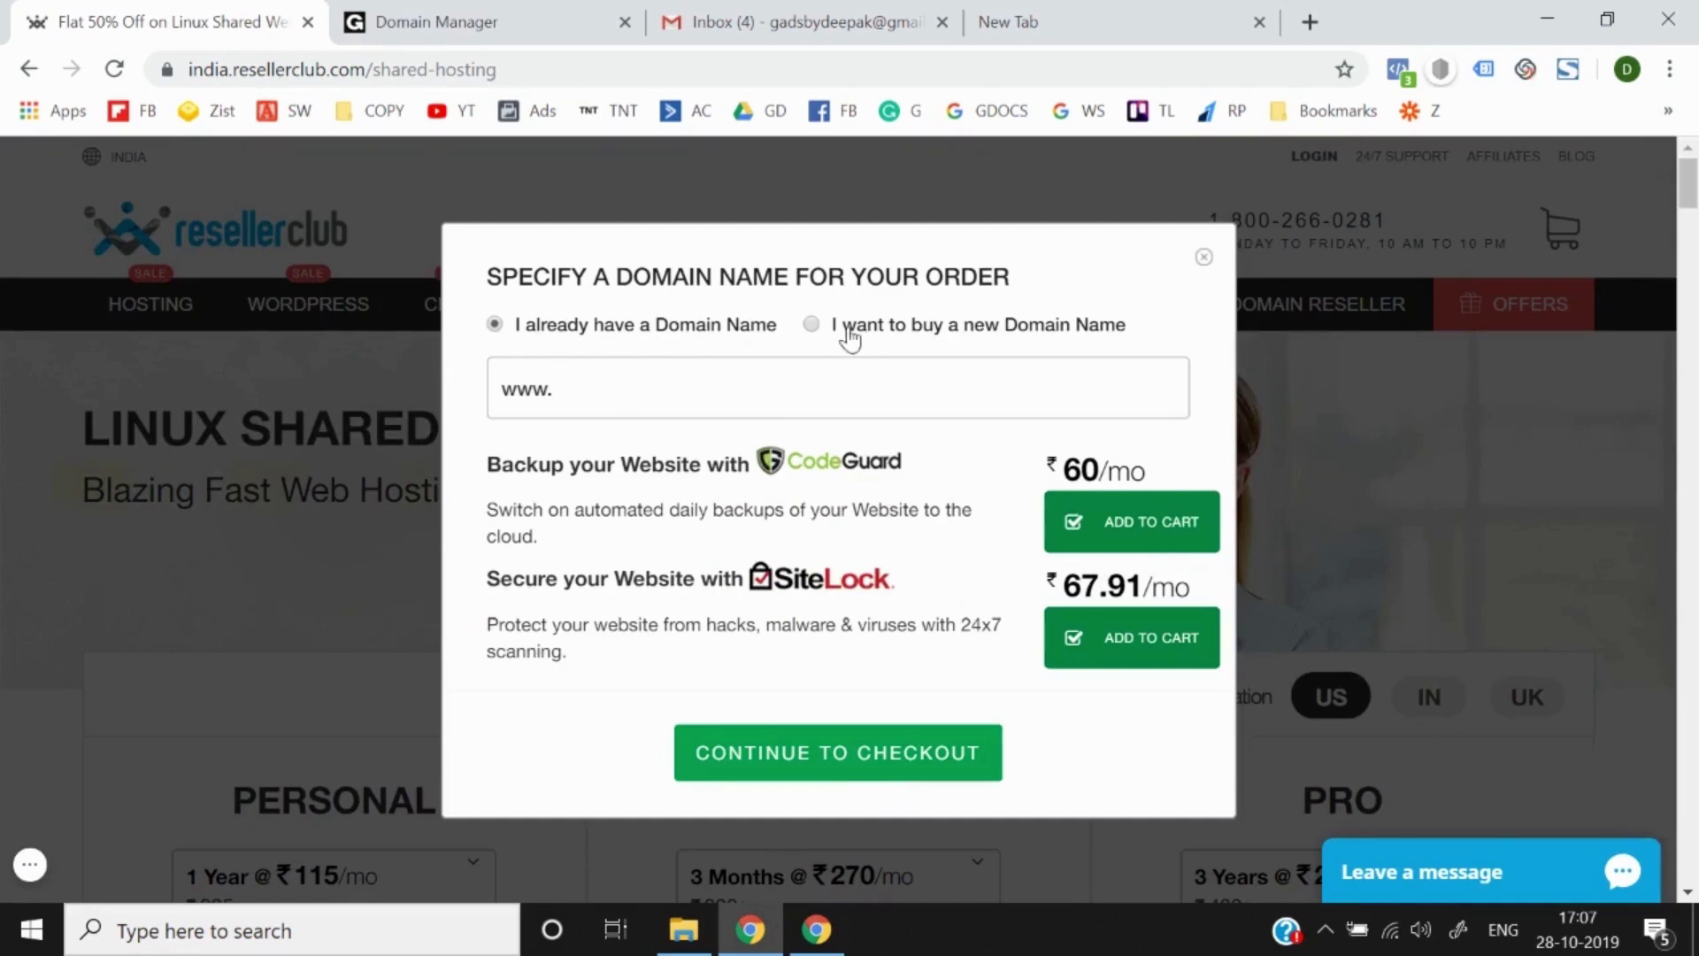
pyautogui.click(852, 337)
pyautogui.click(497, 326)
# Step: Copy wpcoursedeepak.com from GoDaddy's domain manager and return to ResellerClub's domain field
pyautogui.click(511, 21)
pyautogui.scroll(2, 334, 490)
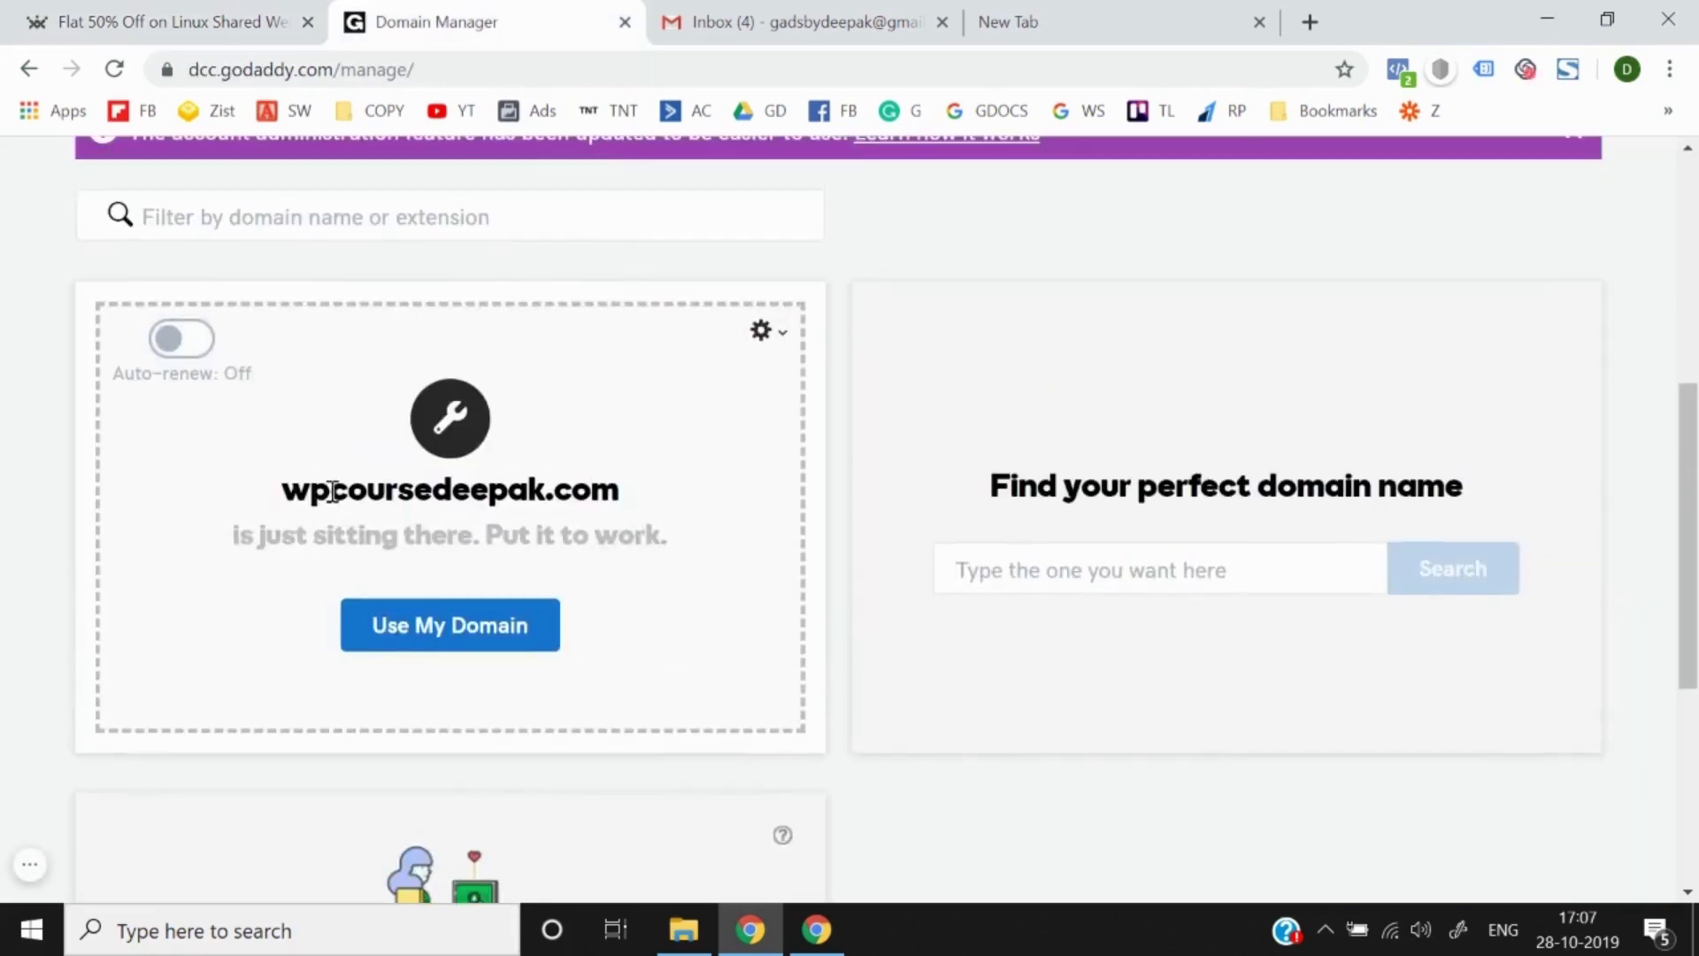
pyautogui.moveTo(284, 491); pyautogui.dragTo(623, 490)
pyautogui.hotkey('ctrl', 'c')
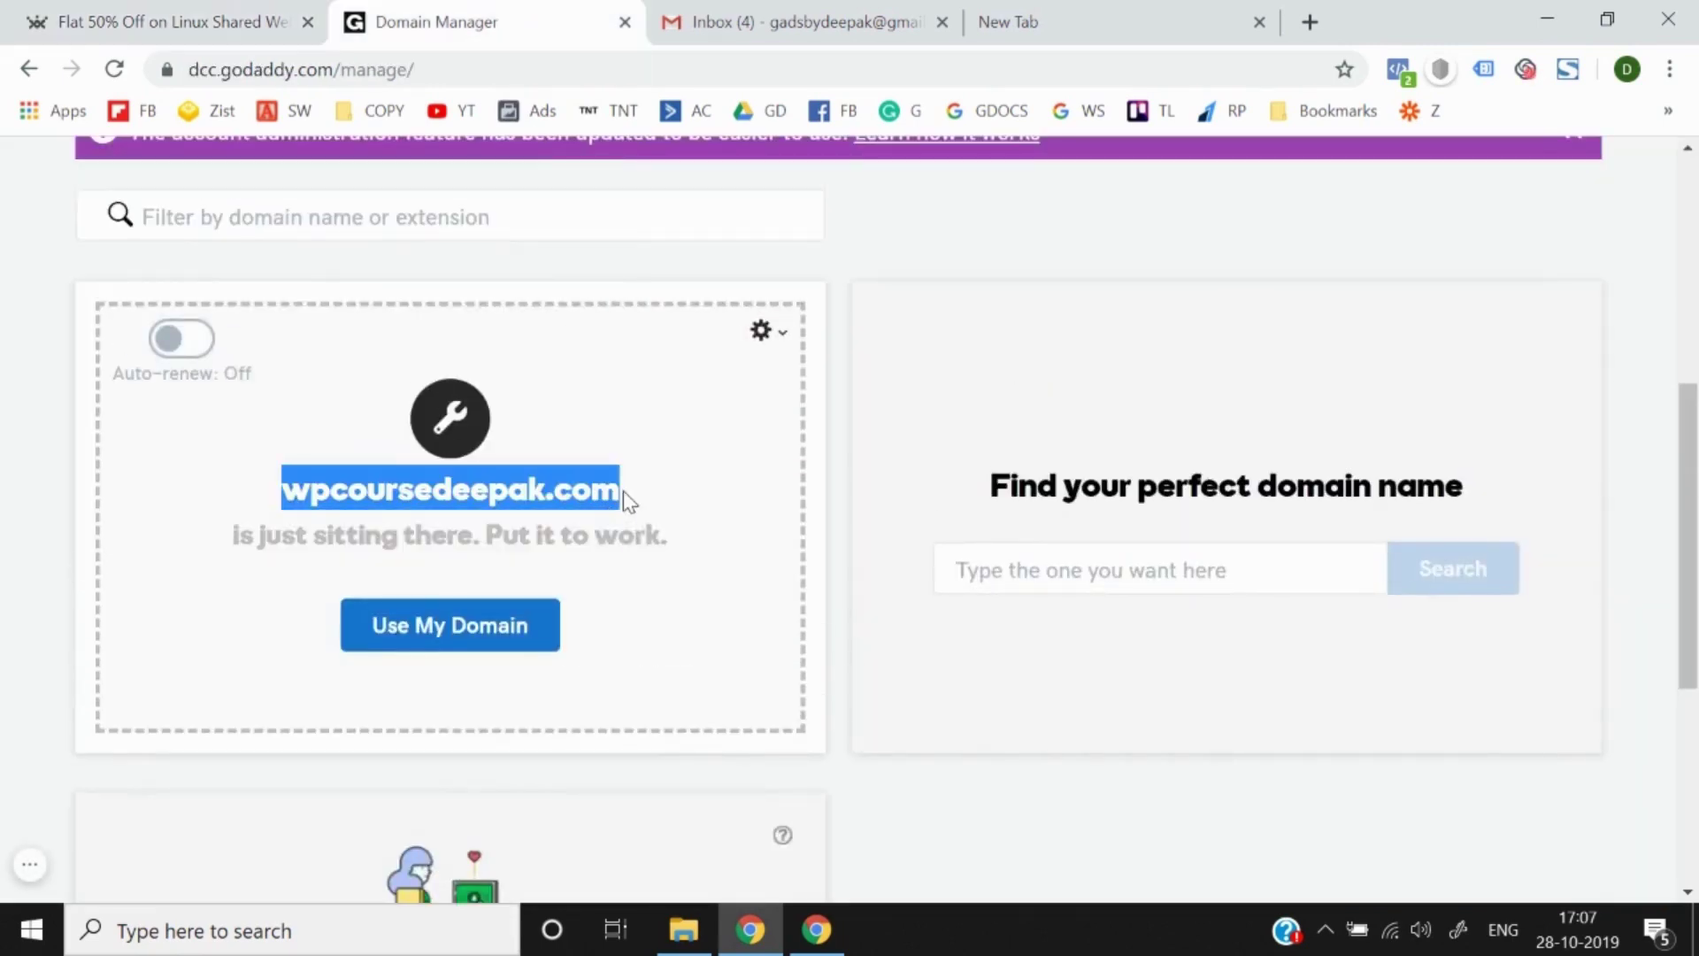
pyautogui.click(796, 21)
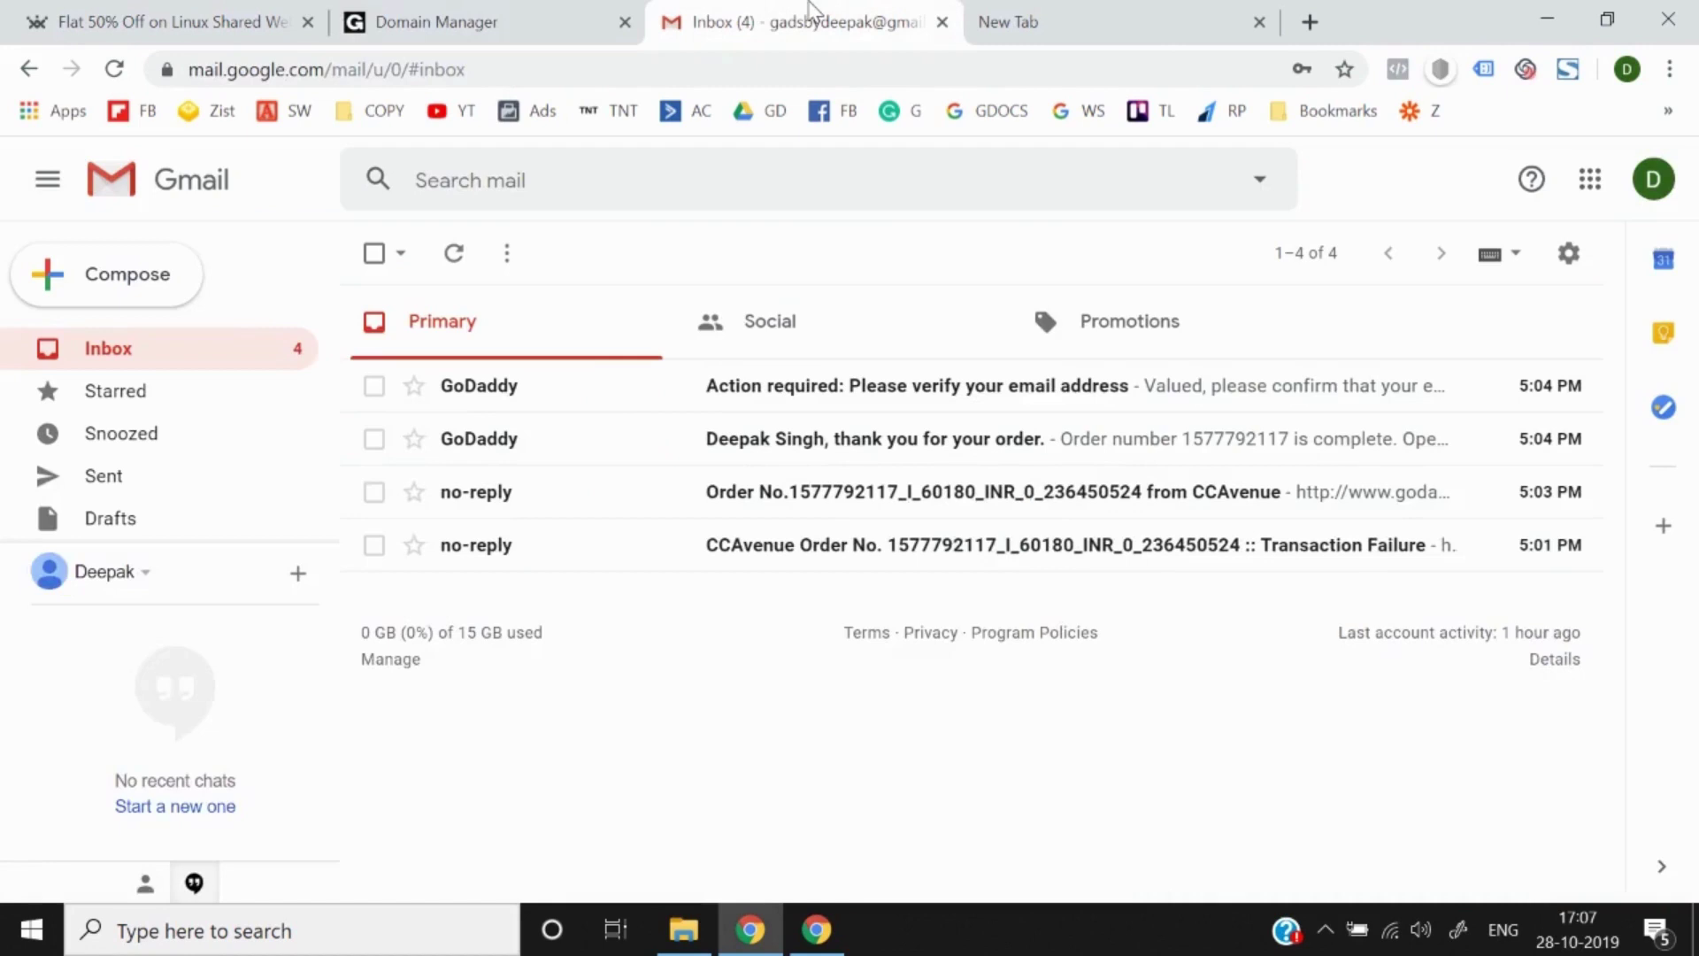
pyautogui.click(182, 14)
pyautogui.click(630, 389)
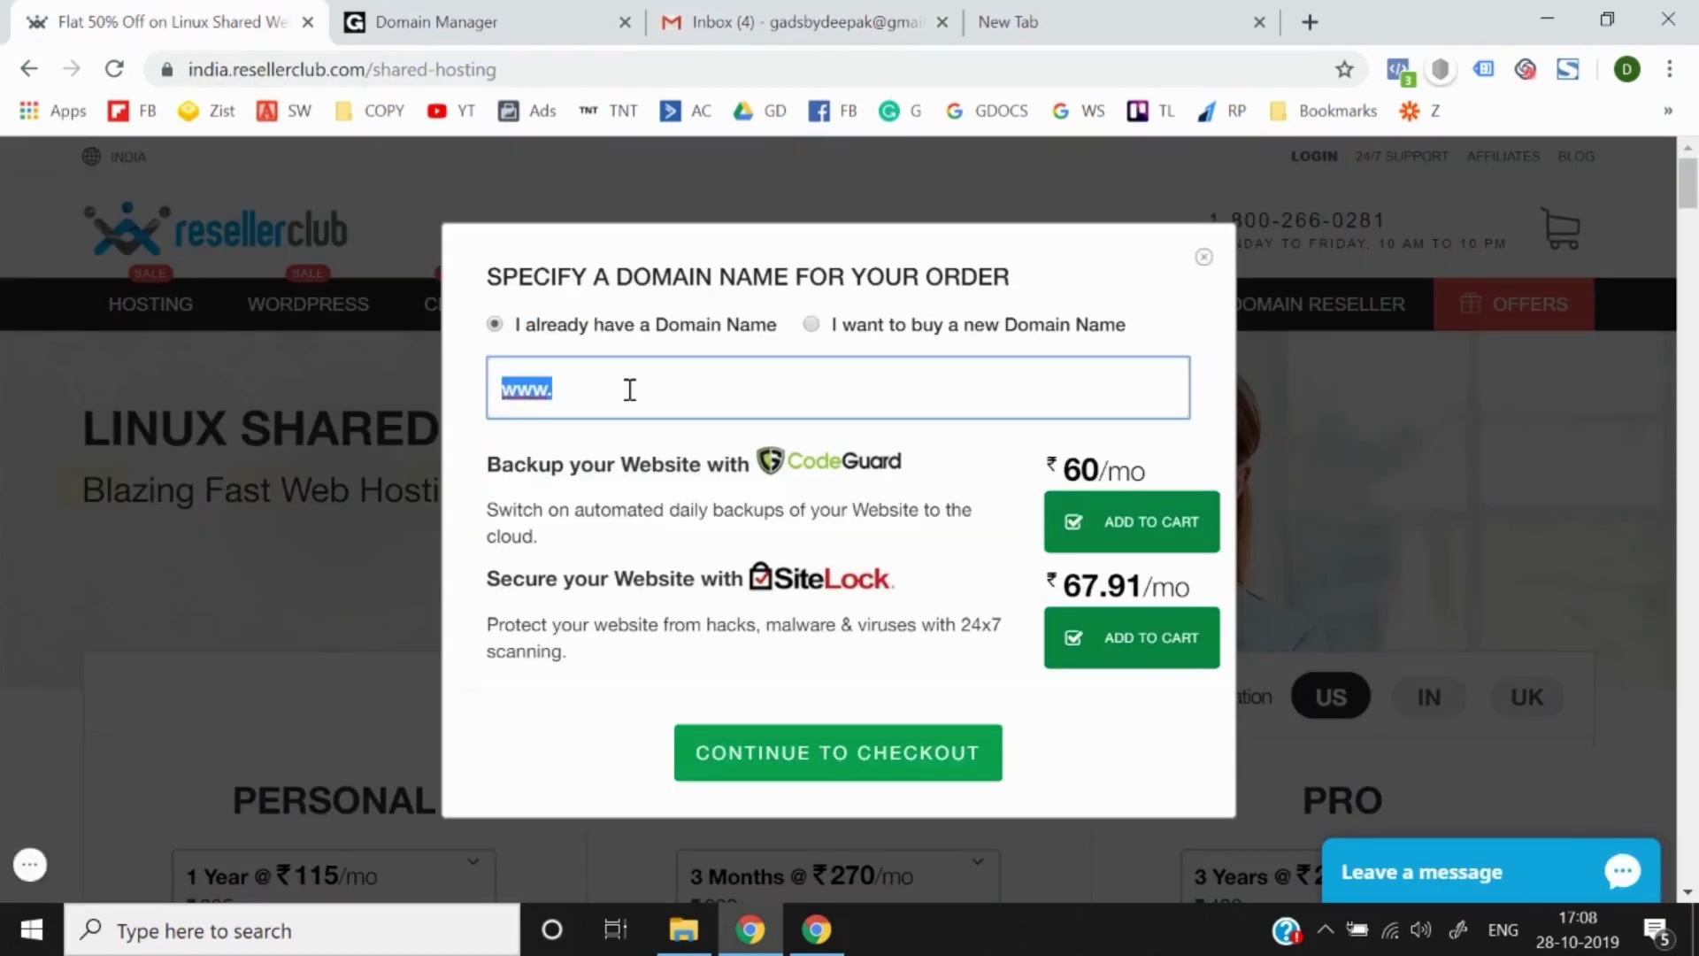
# Step: Enter wpcoursedeepak.com as the domain, decline CodeGuard and SiteLock, and continue to checkout
pyautogui.press('BackSpace')
pyautogui.hotkey('ctrl', 'v')
pyautogui.click(560, 456)
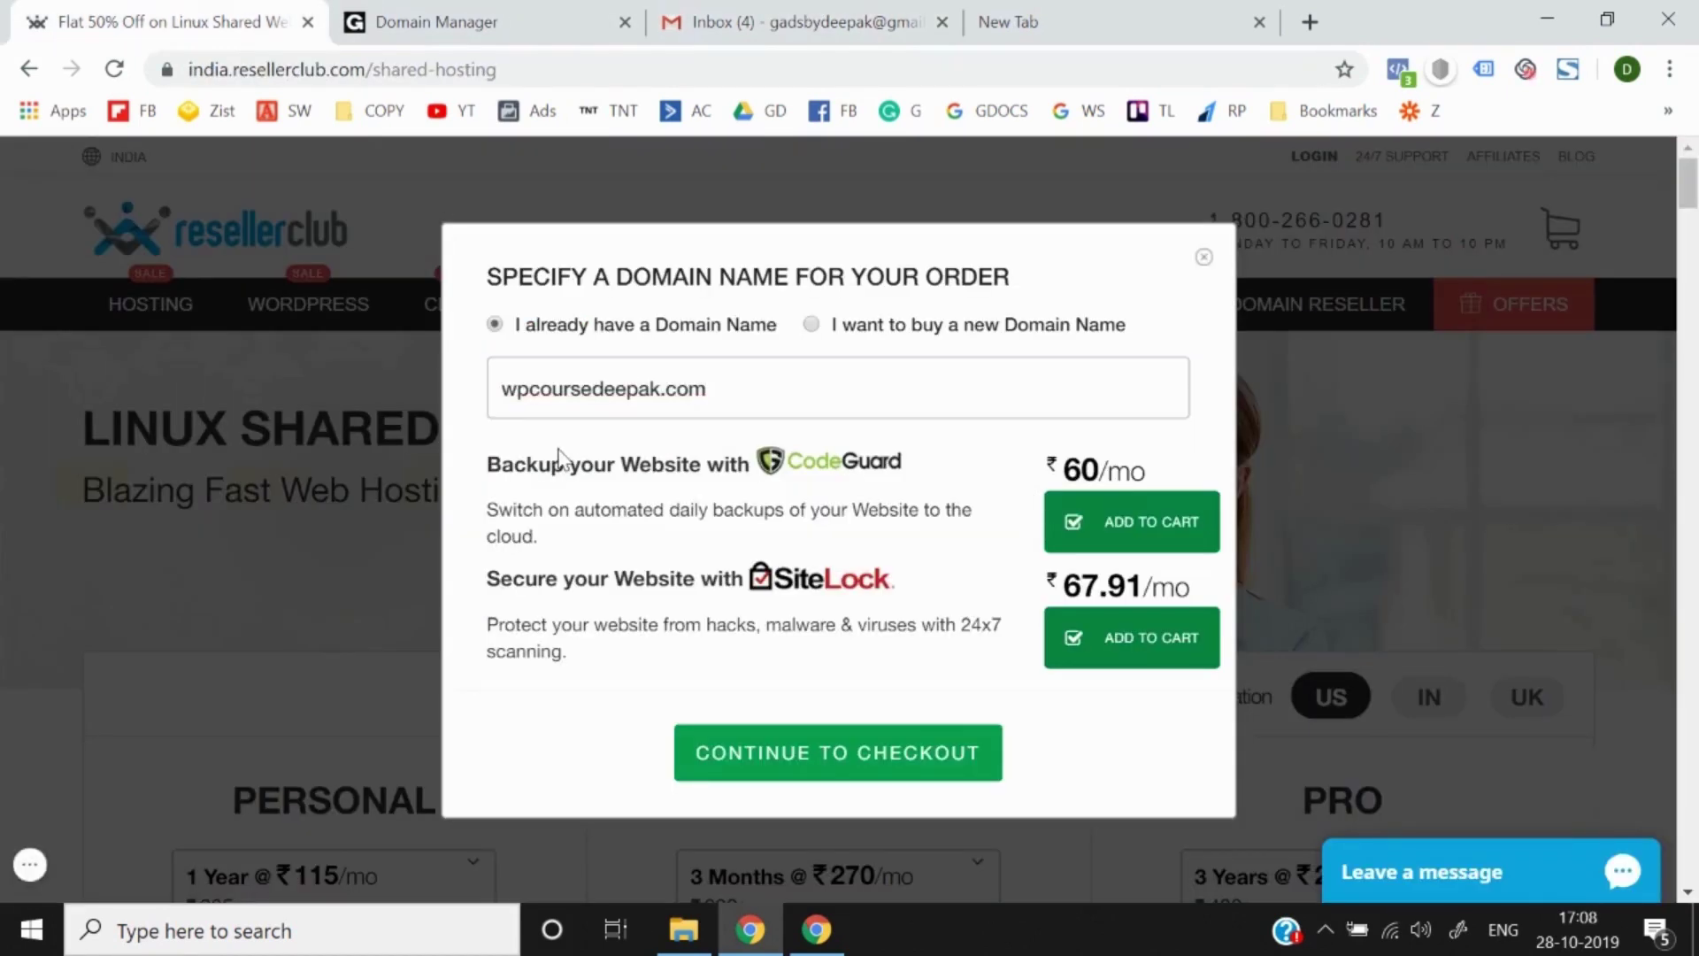
pyautogui.click(1070, 524)
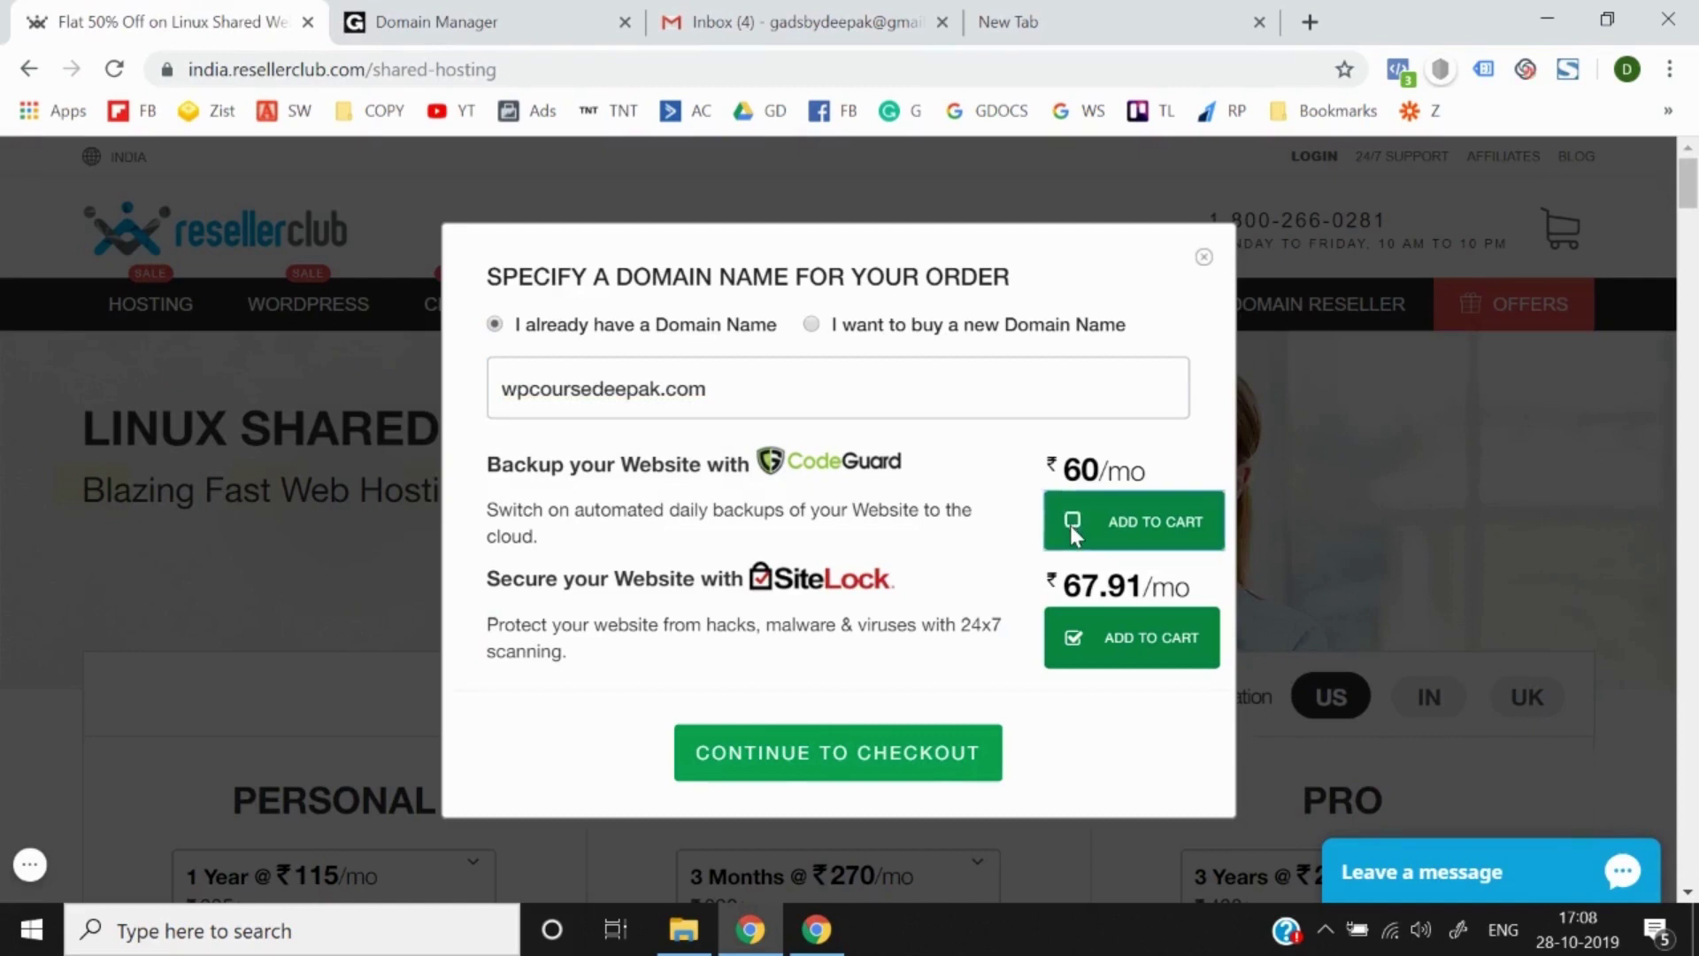
pyautogui.click(1073, 637)
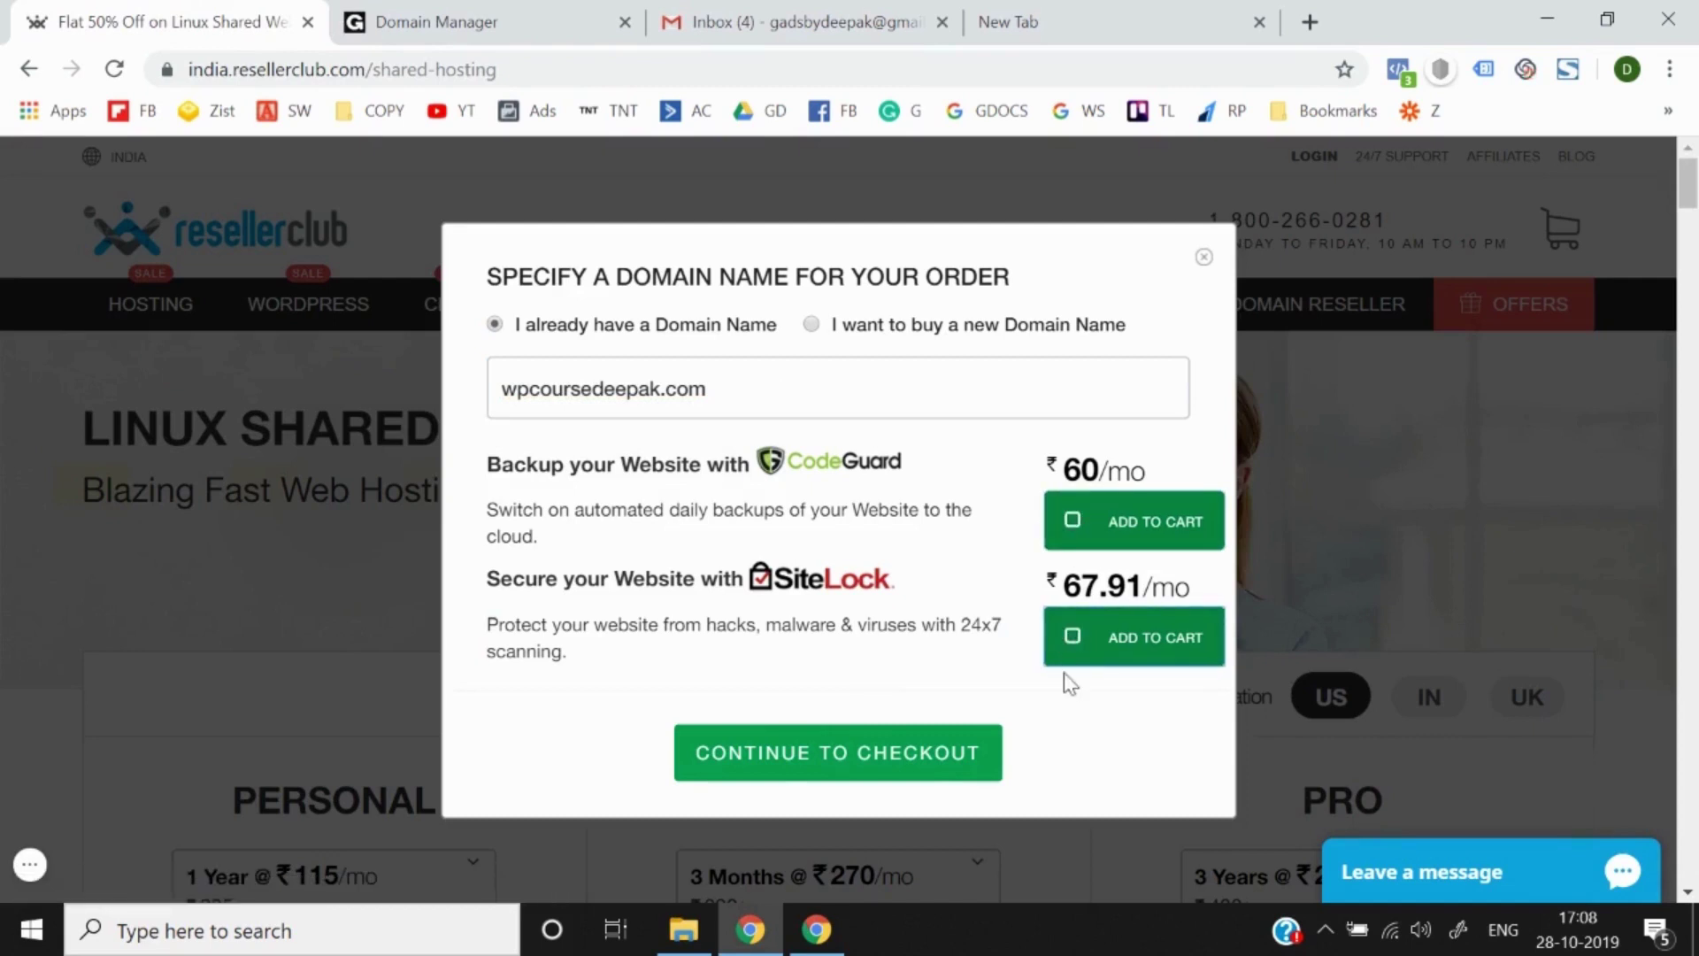
pyautogui.click(819, 750)
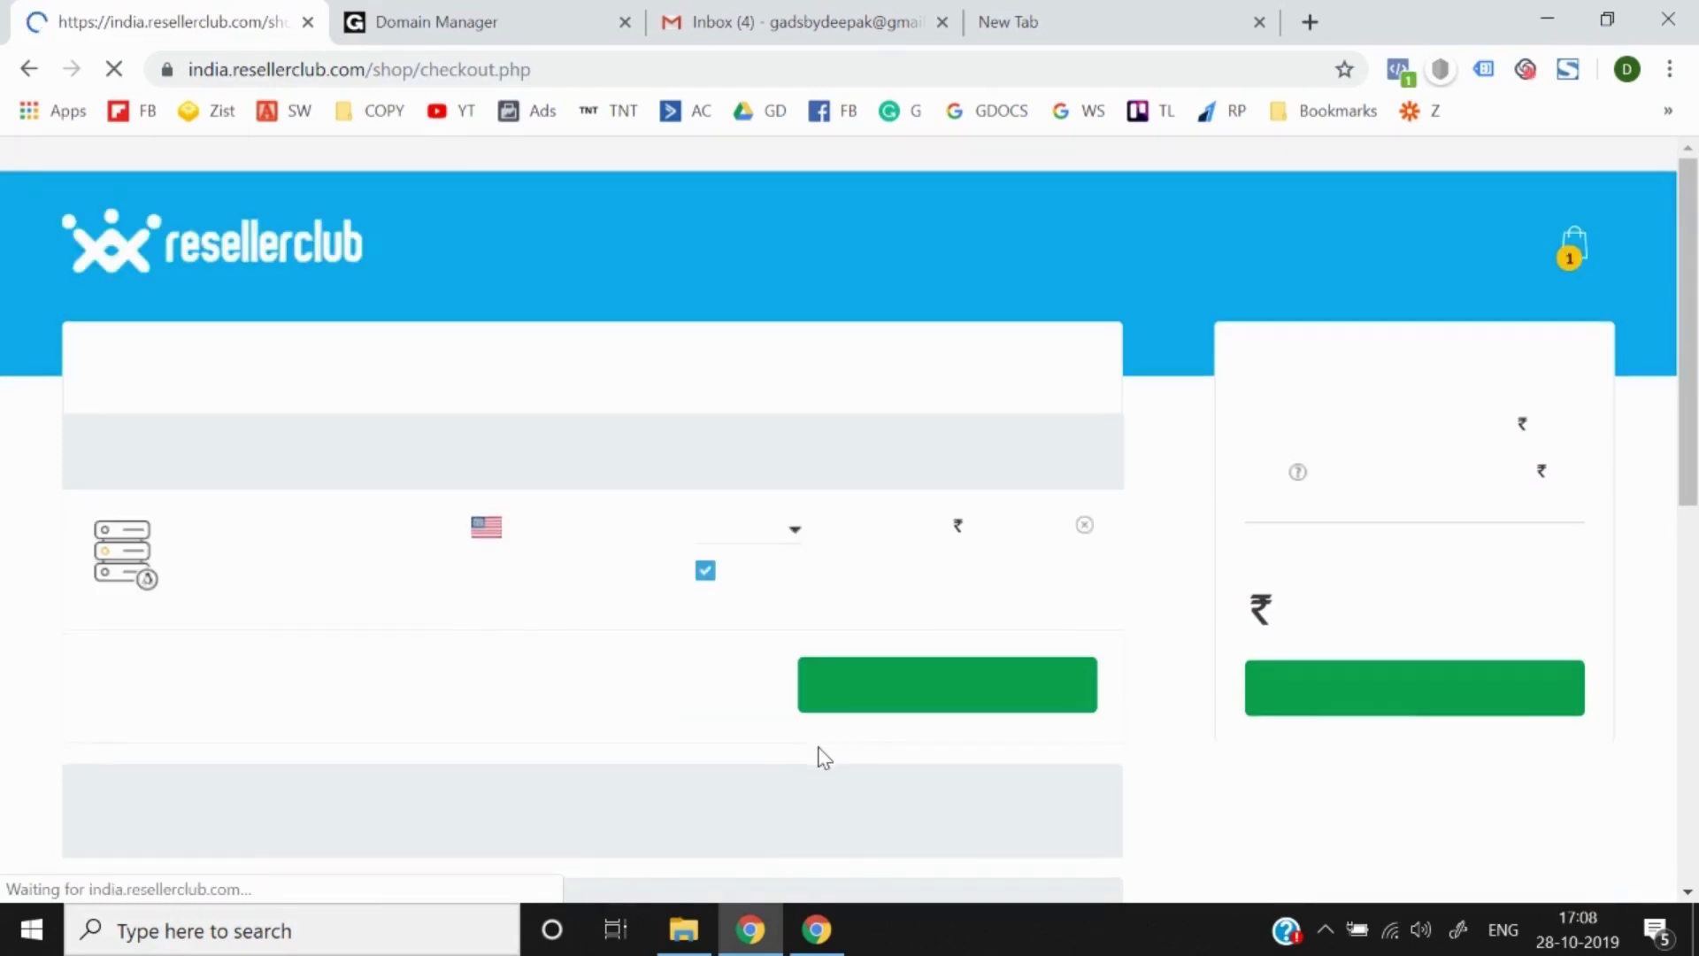
# Step: Keep the 3 Months hosting duration and turn off auto-renew
pyautogui.click(757, 536)
pyautogui.scroll(-1, 690, 721)
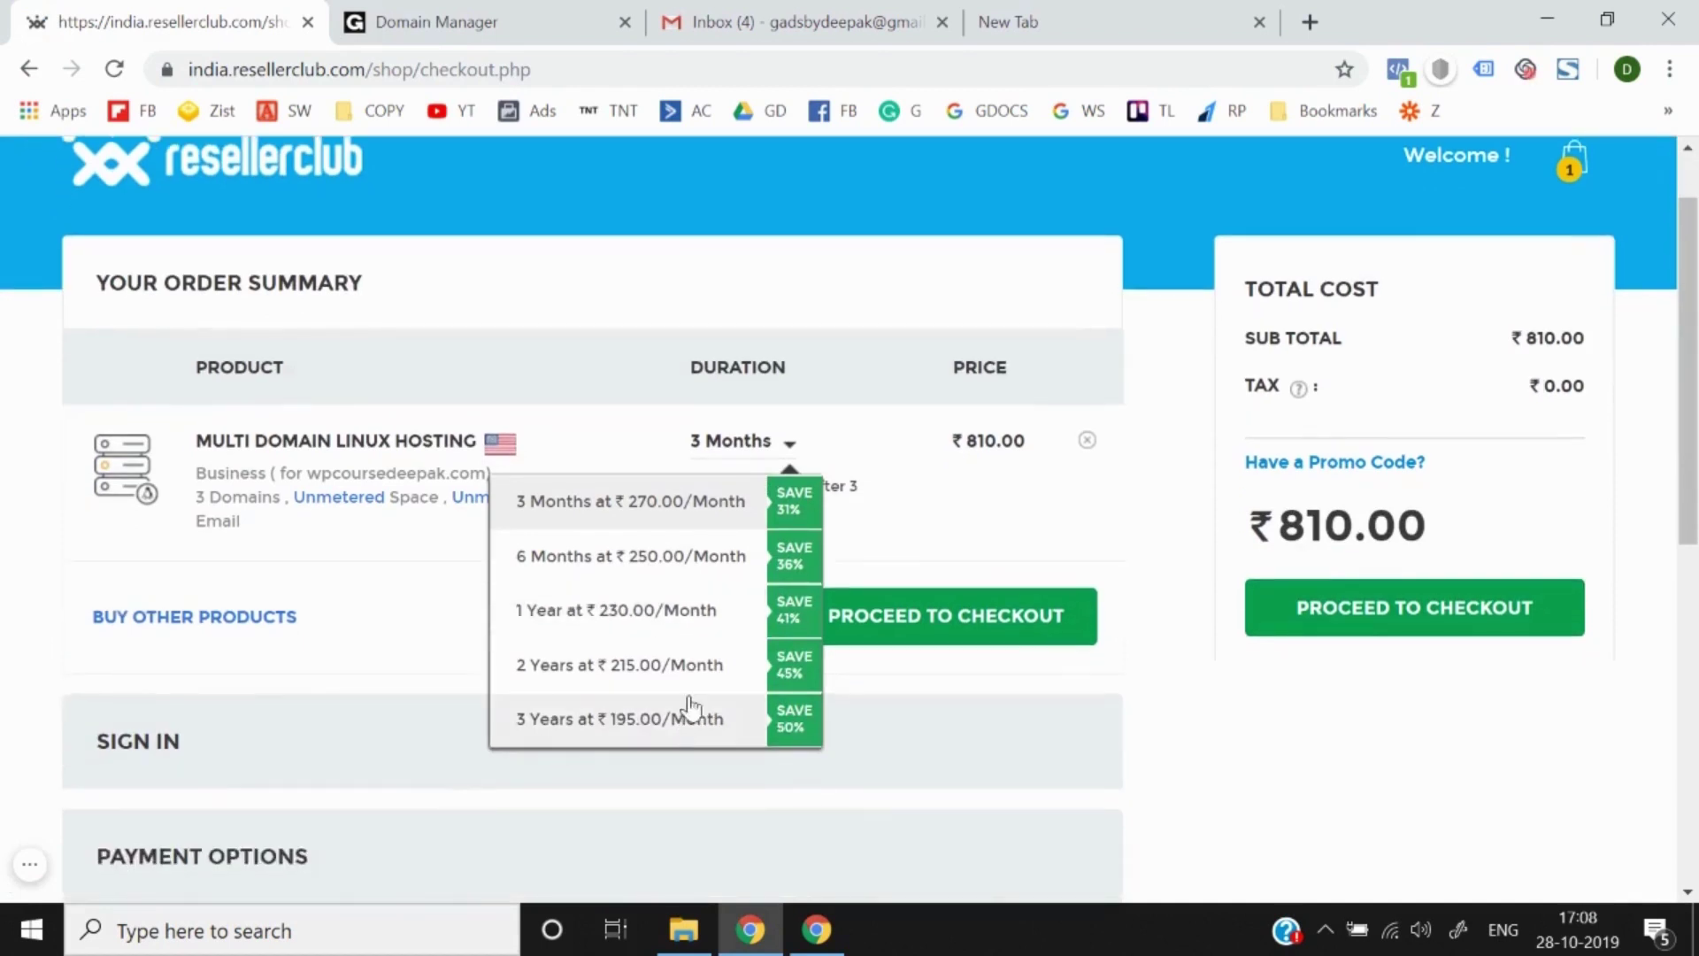
pyautogui.click(708, 522)
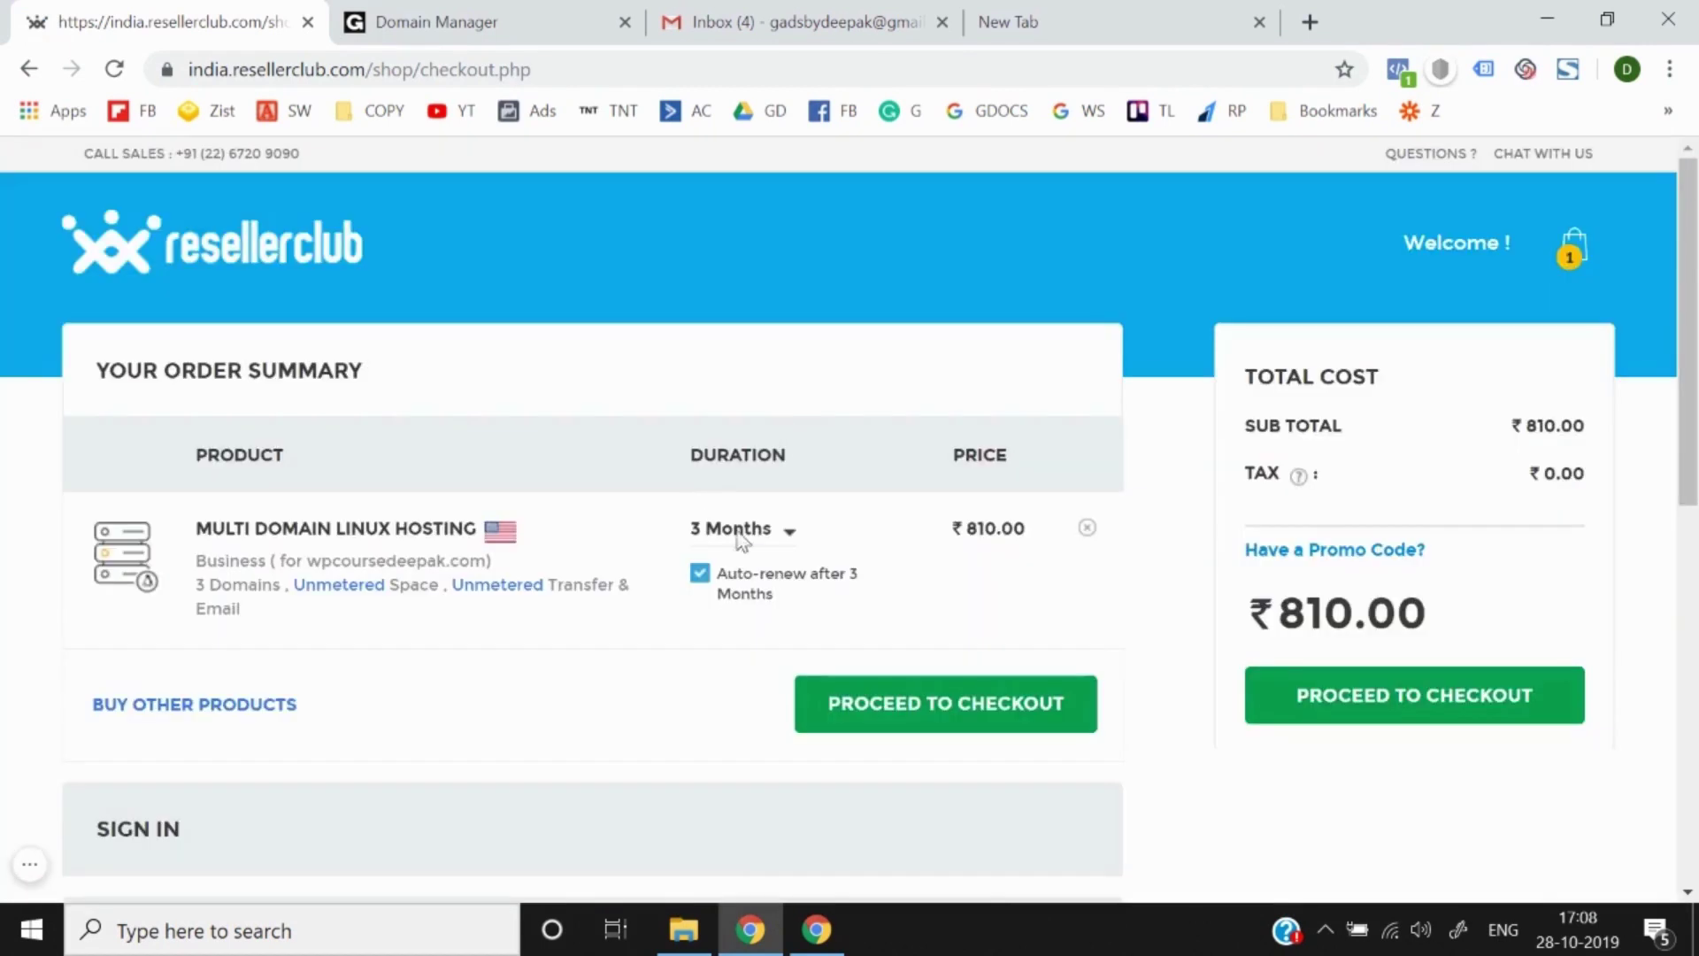
pyautogui.click(701, 575)
pyautogui.scroll(-2, 633, 671)
pyautogui.scroll(2, 633, 672)
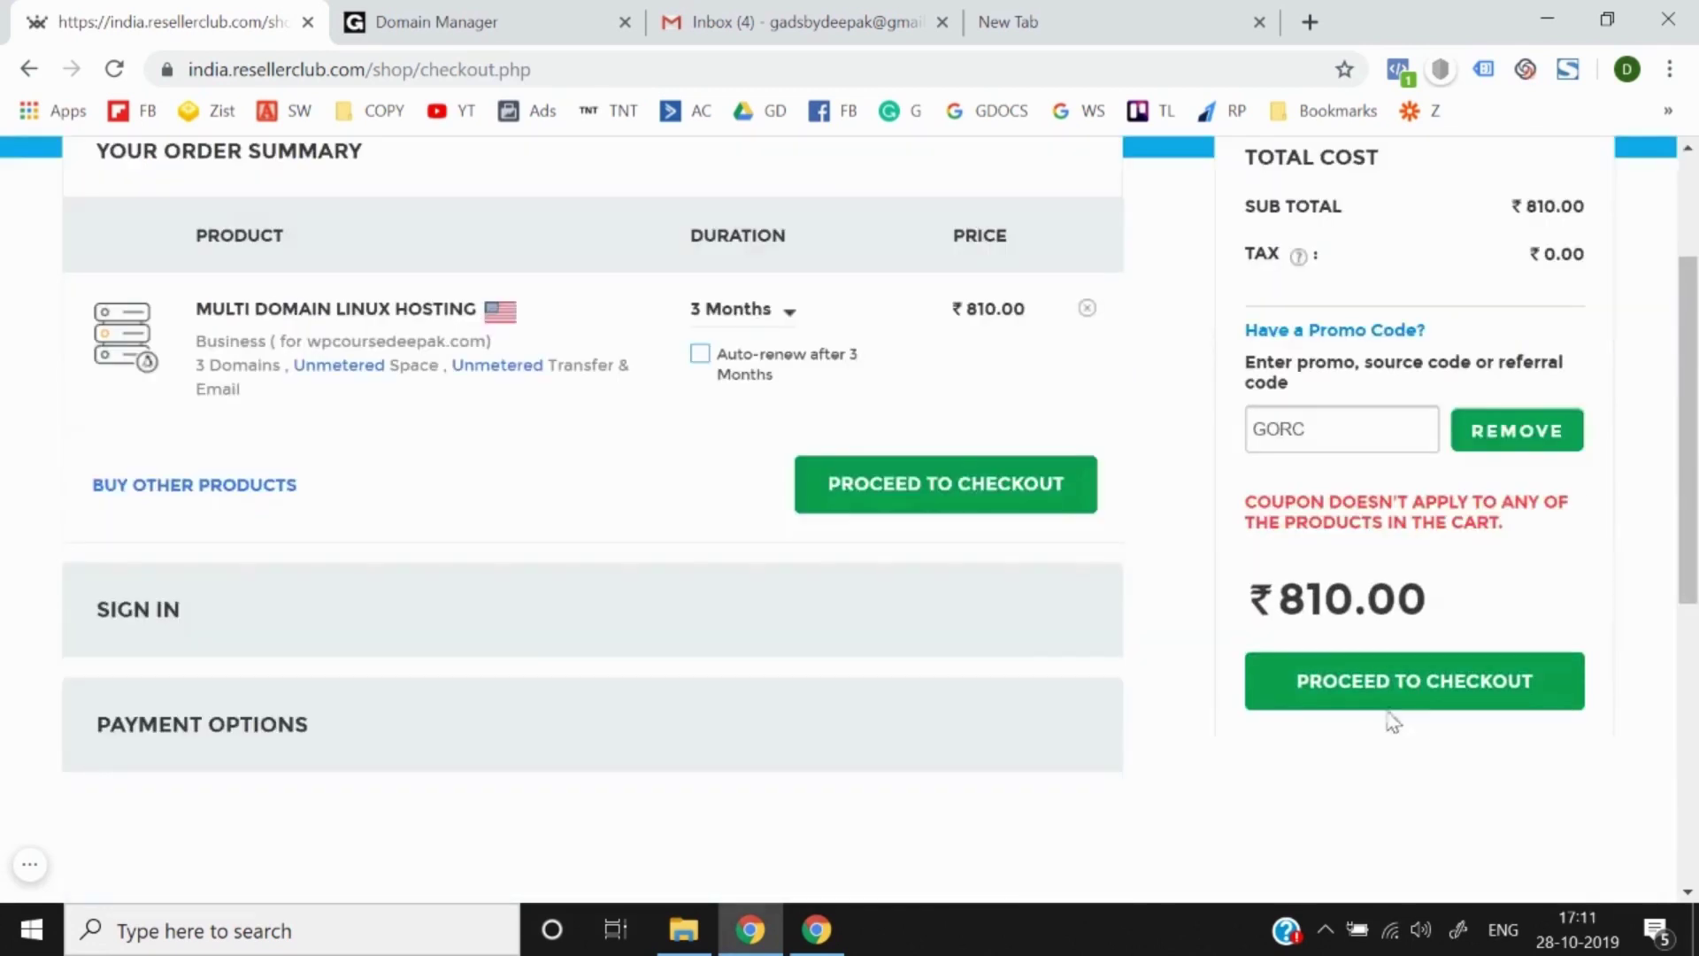
# Step: Proceed from the ₹810.00 order summary to the sign-in step
pyautogui.click(1356, 704)
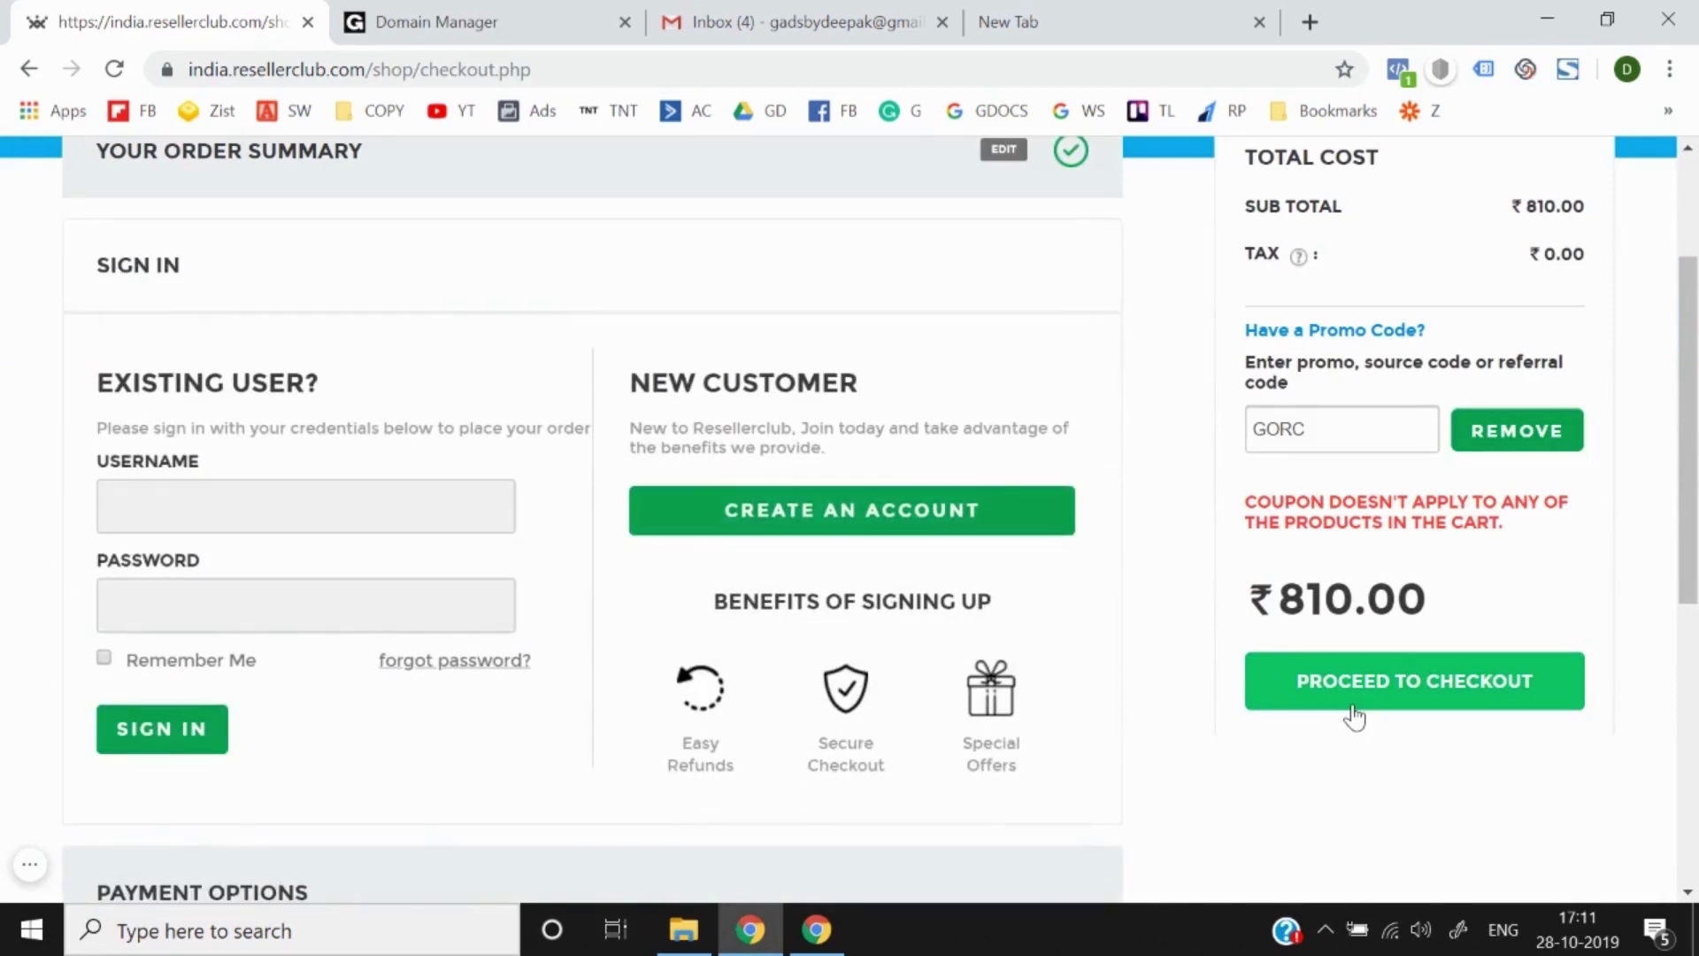
pyautogui.scroll(2, 895, 645)
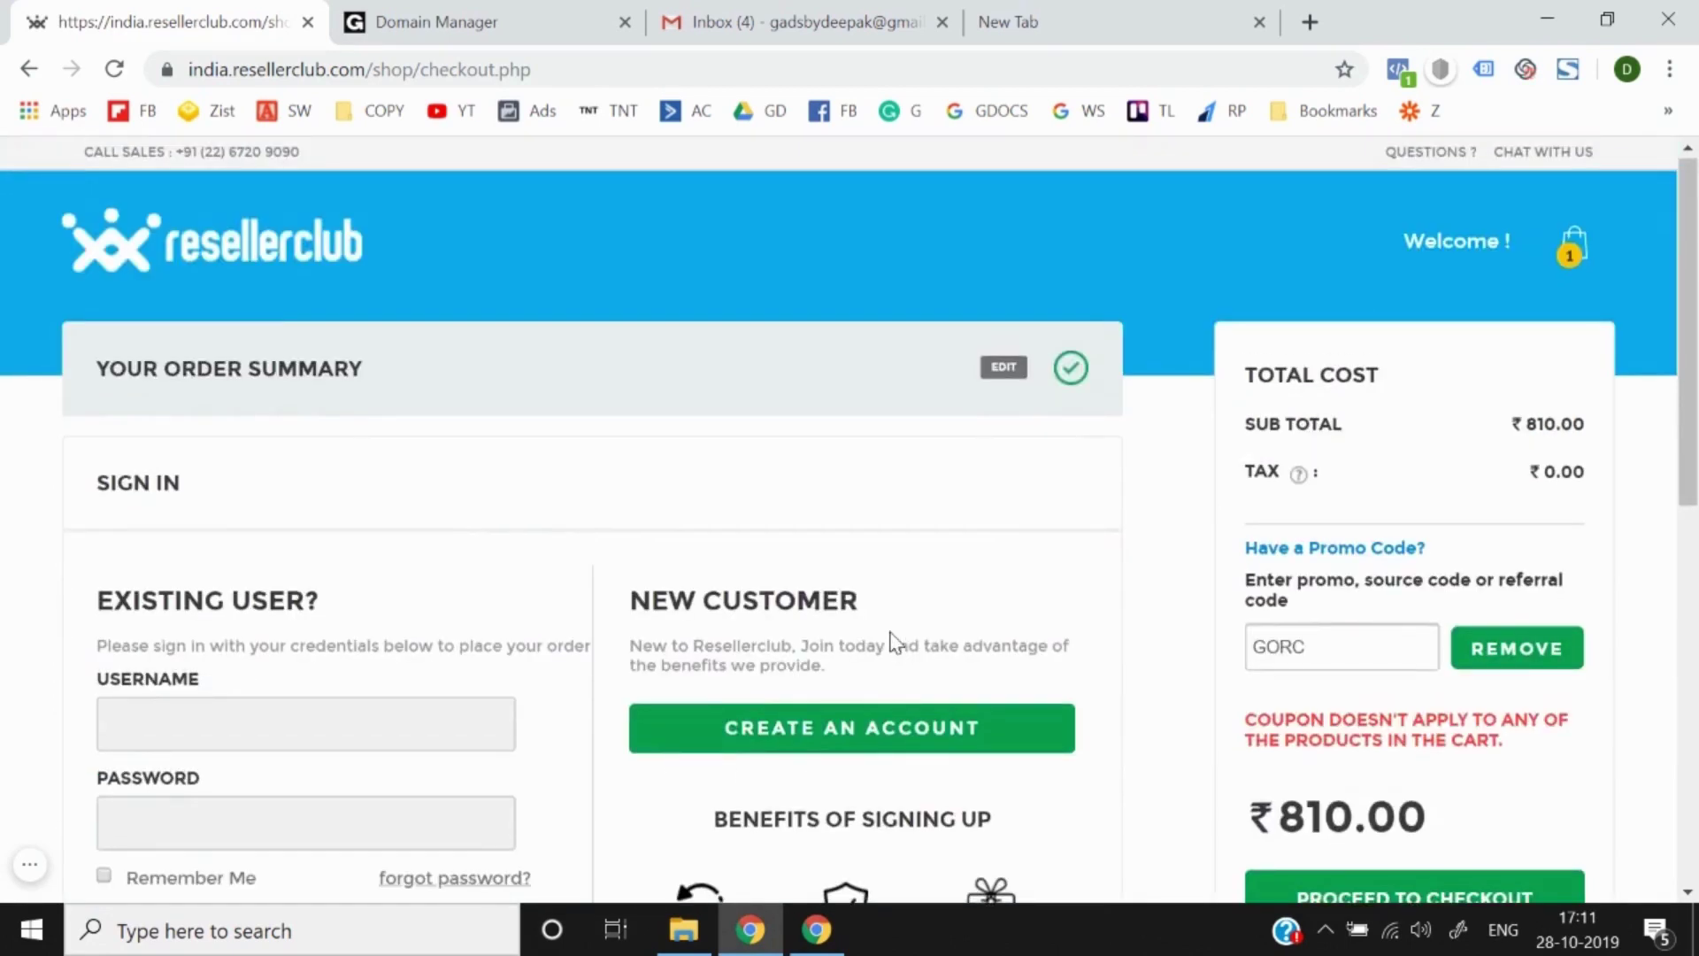
pyautogui.scroll(-1, 895, 645)
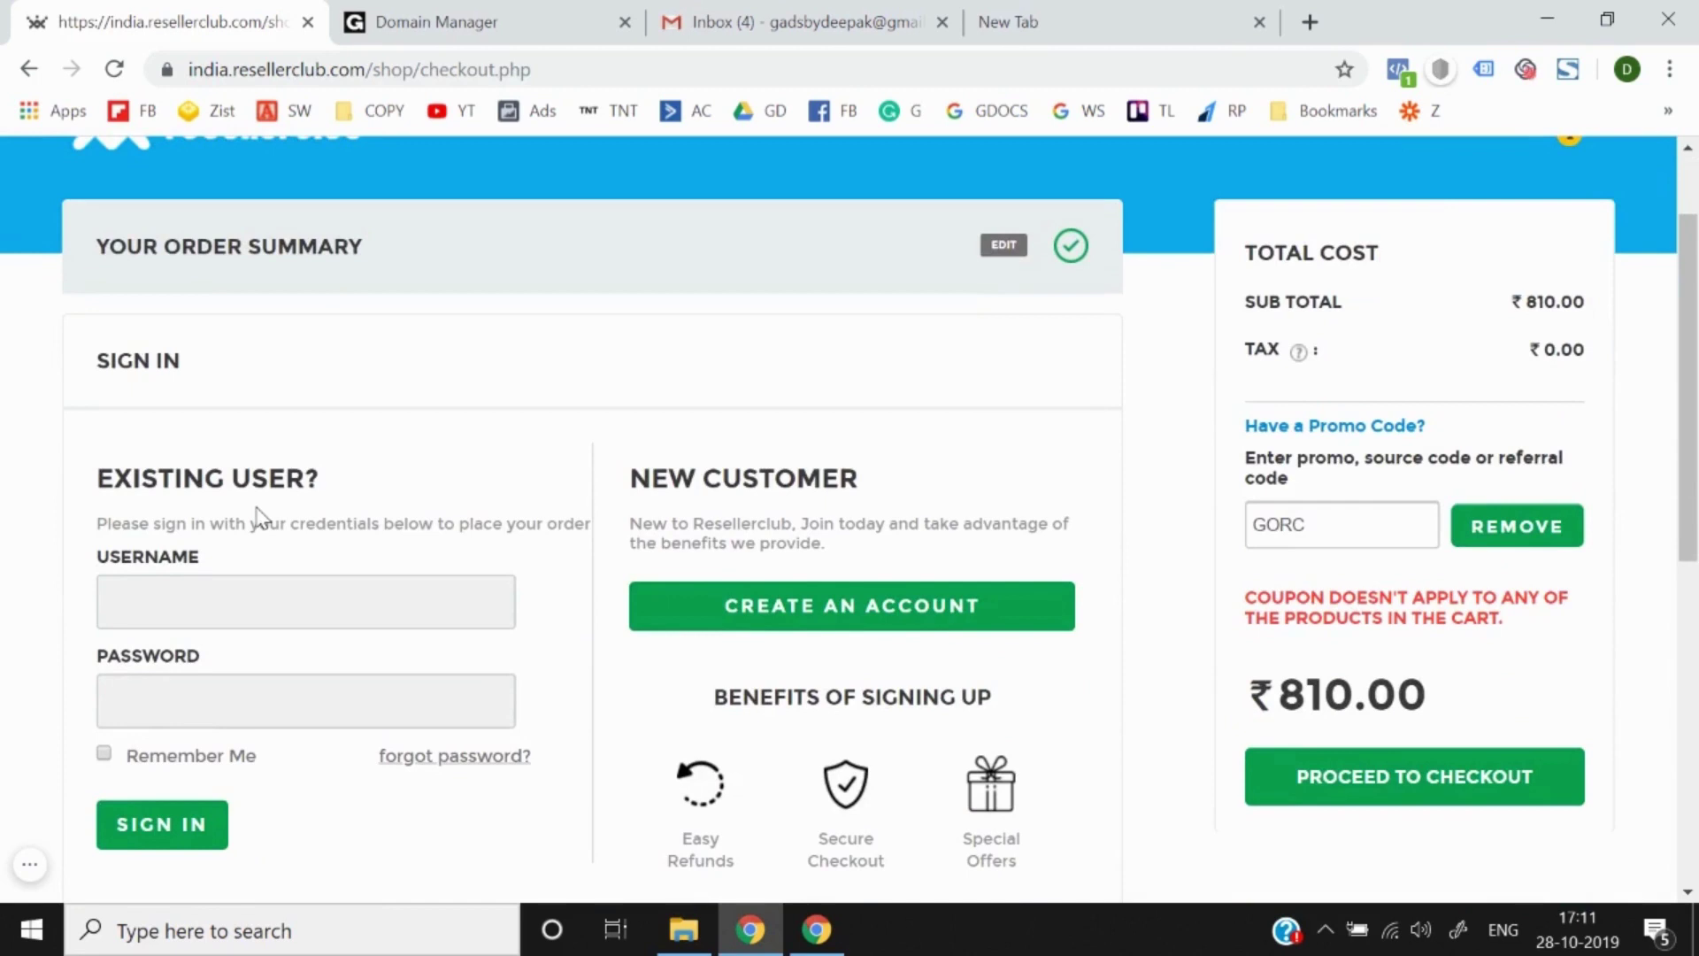
pyautogui.scroll(-1, 543, 459)
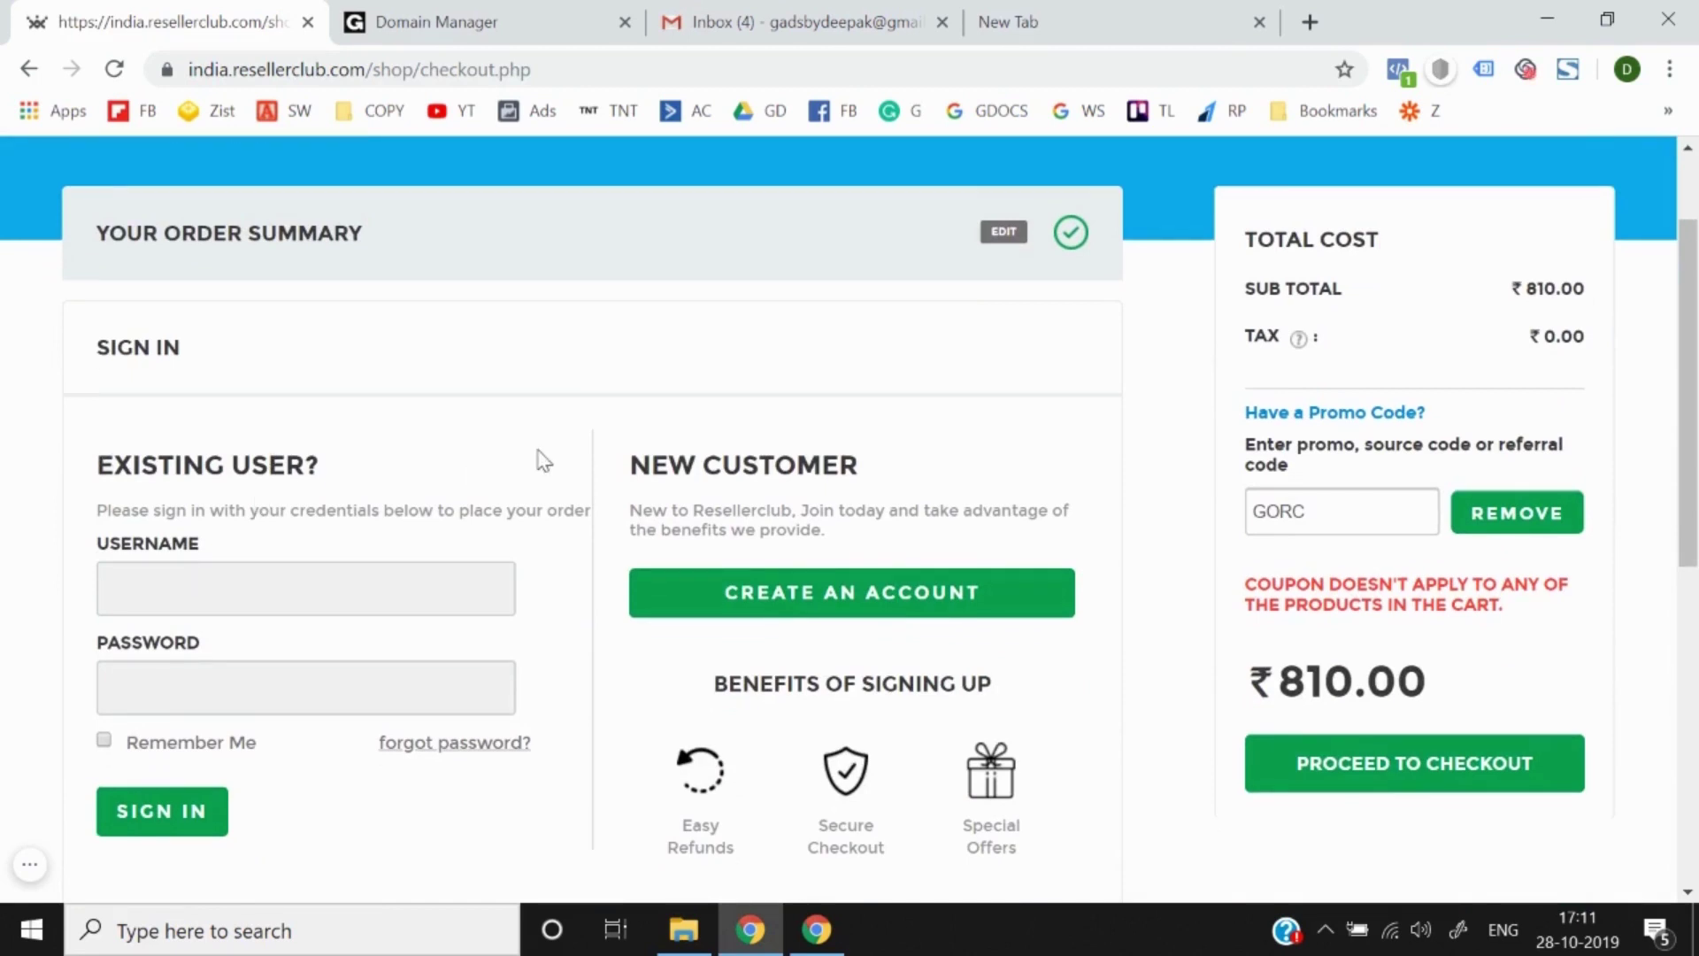
# Step: Start a new customer account and enter the account holder's full name and postal address
pyautogui.click(785, 522)
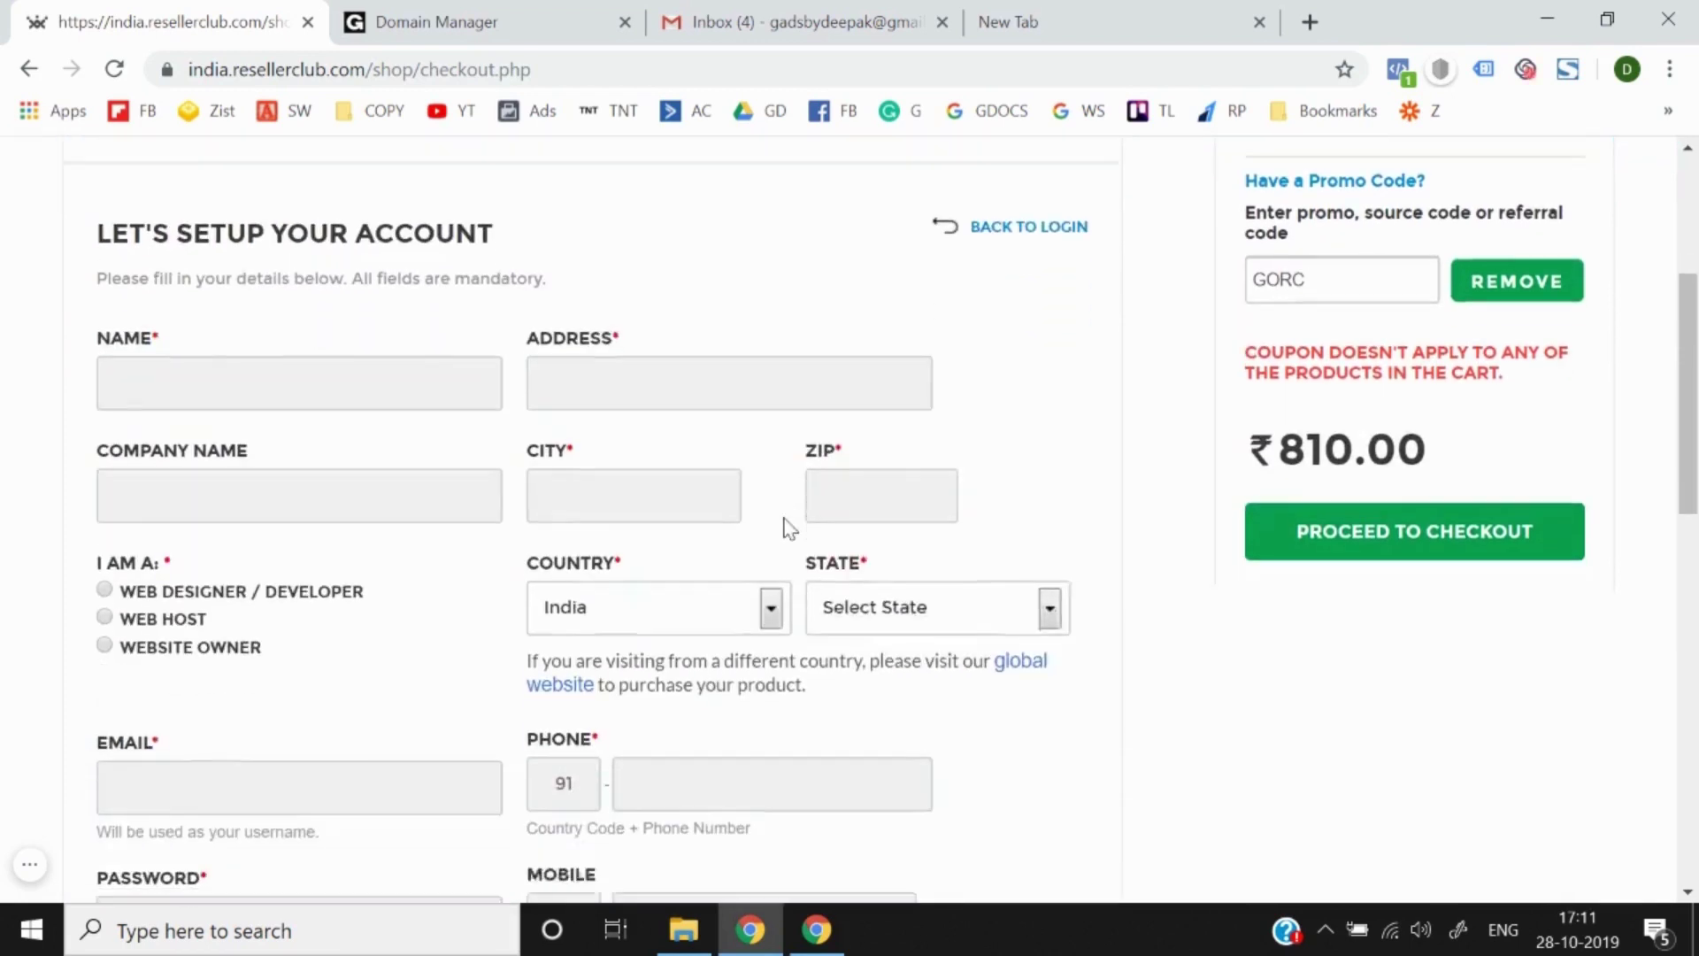
pyautogui.click(215, 346)
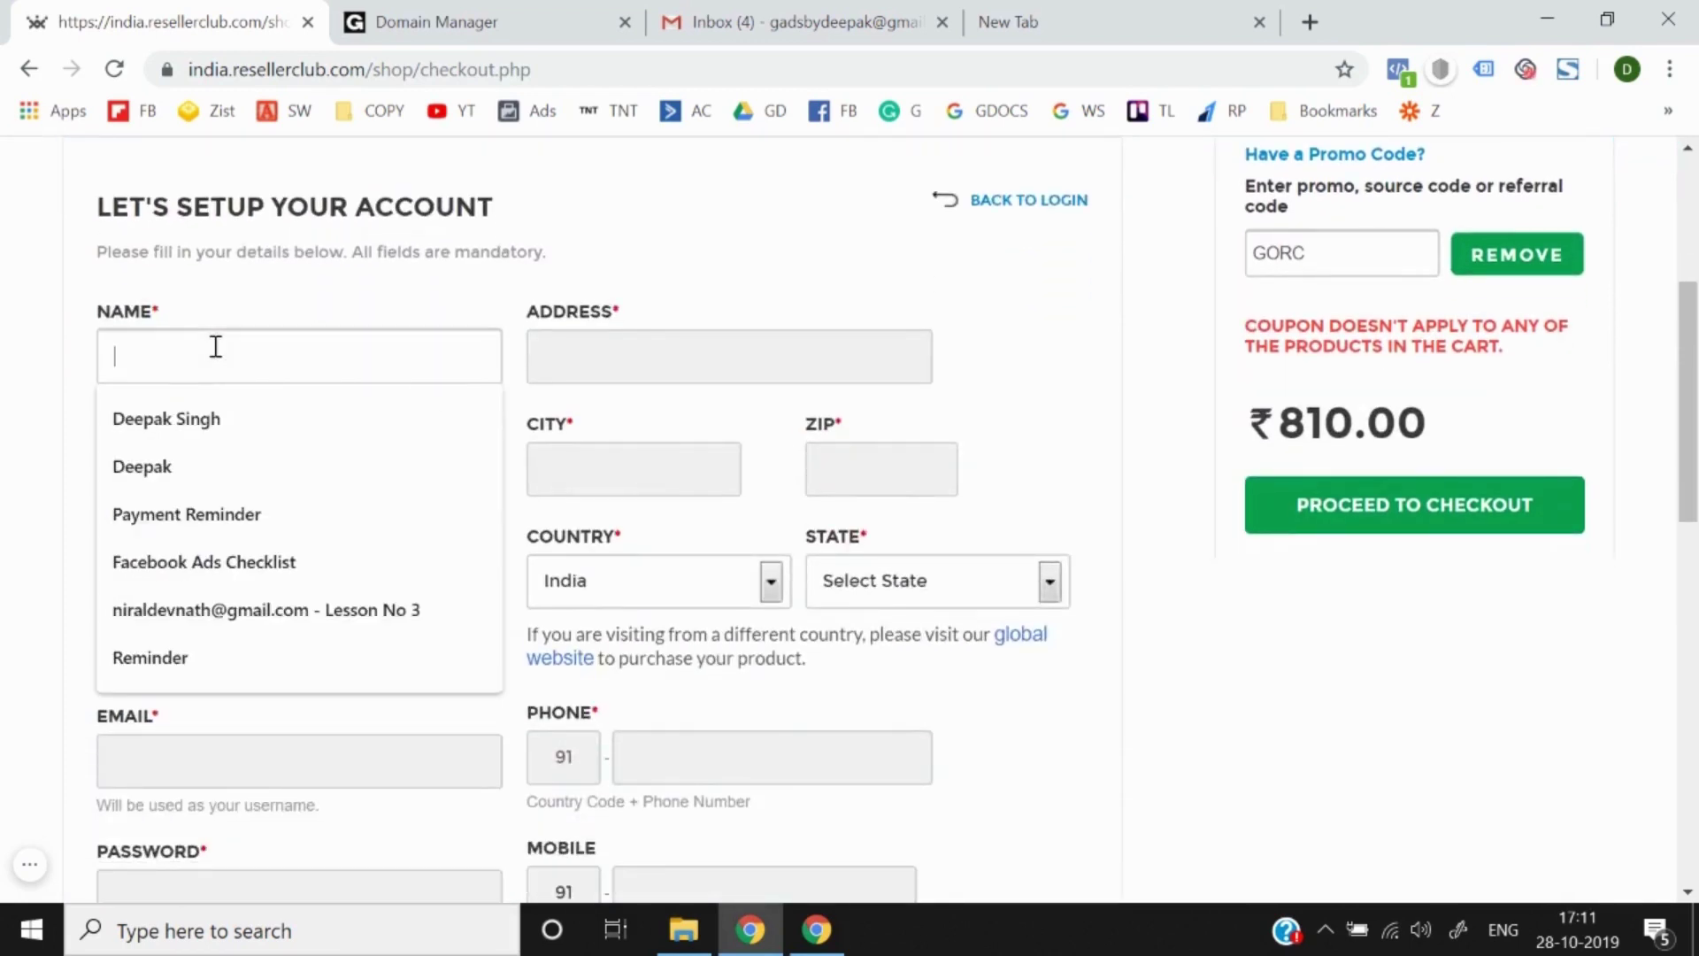
pyautogui.click(5, 412)
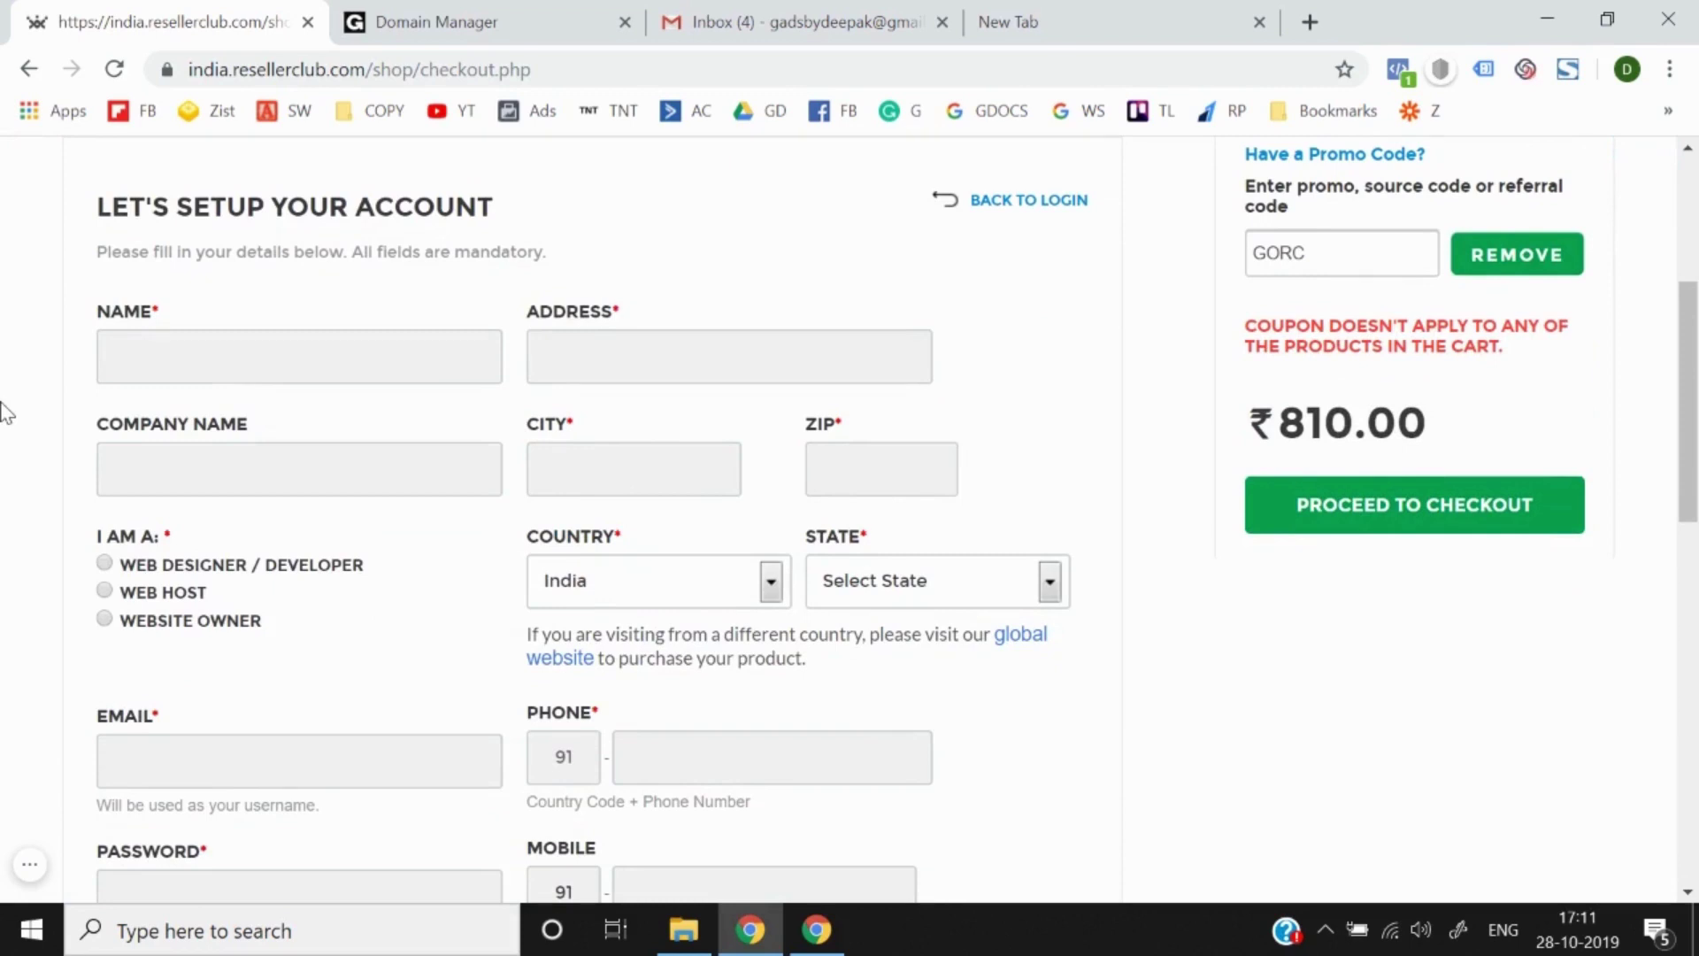
pyautogui.click(200, 366)
pyautogui.write('Deepa')
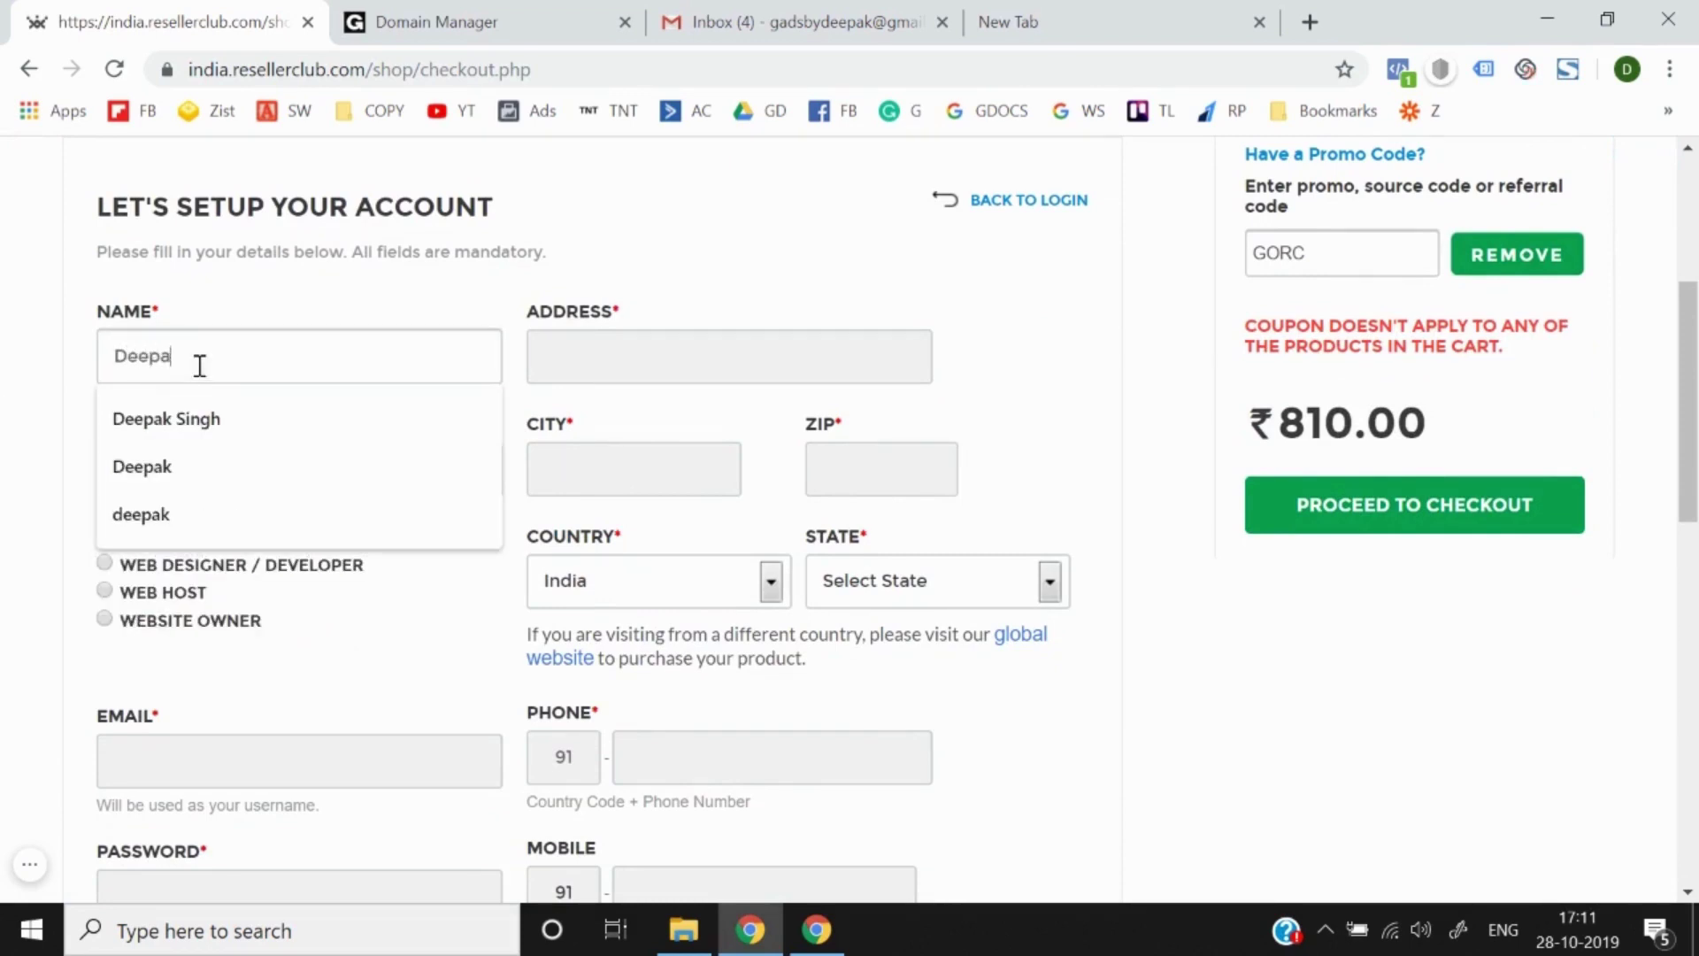
pyautogui.write('k Singh')
pyautogui.press('Tab')
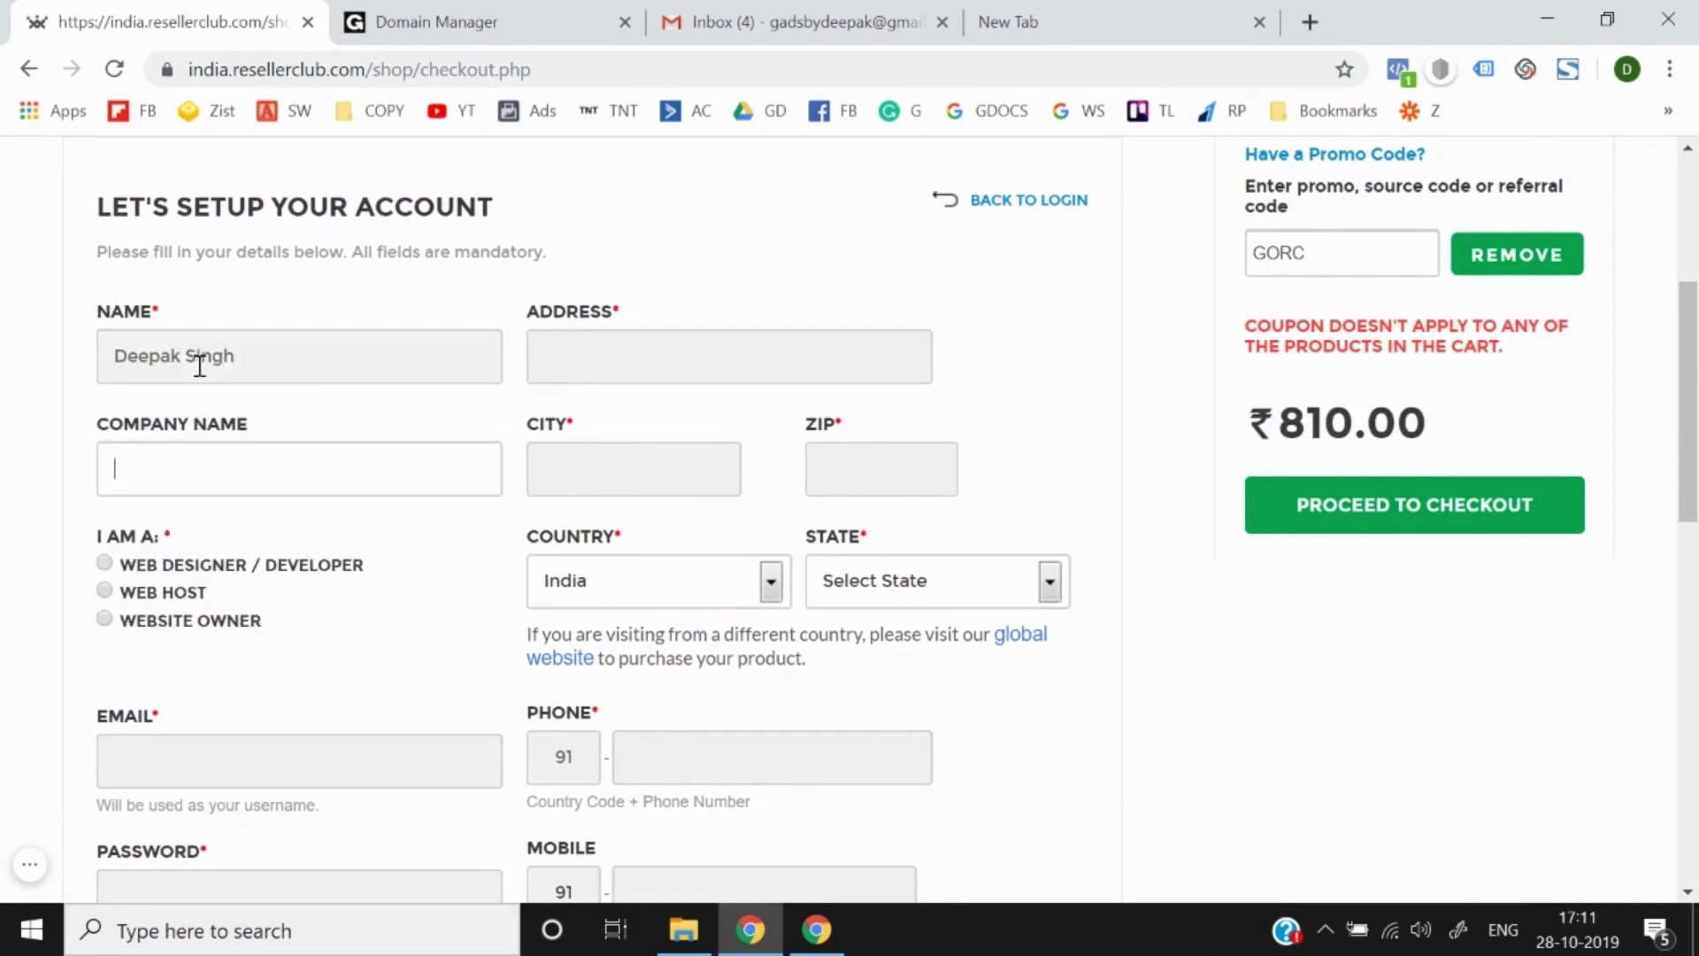
pyautogui.click(560, 353)
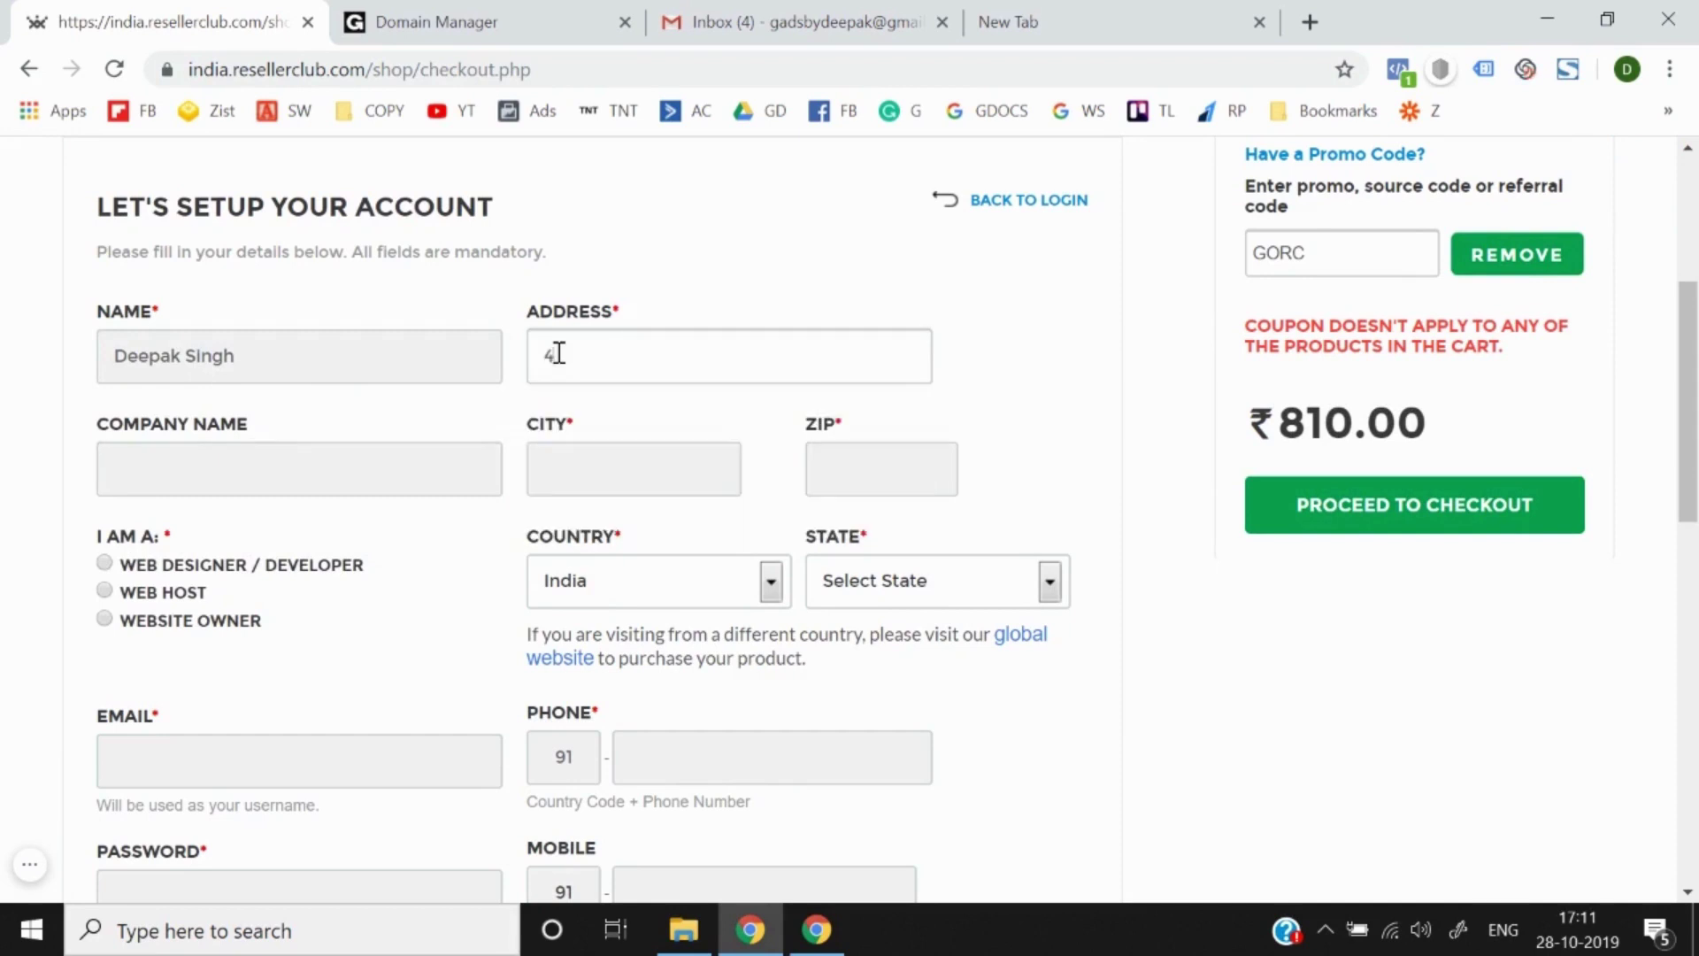
# Step: Fill company Think N Thrive, city Delhi, the ZIP code, Website Owner, and state Delhi
pyautogui.click(247, 490)
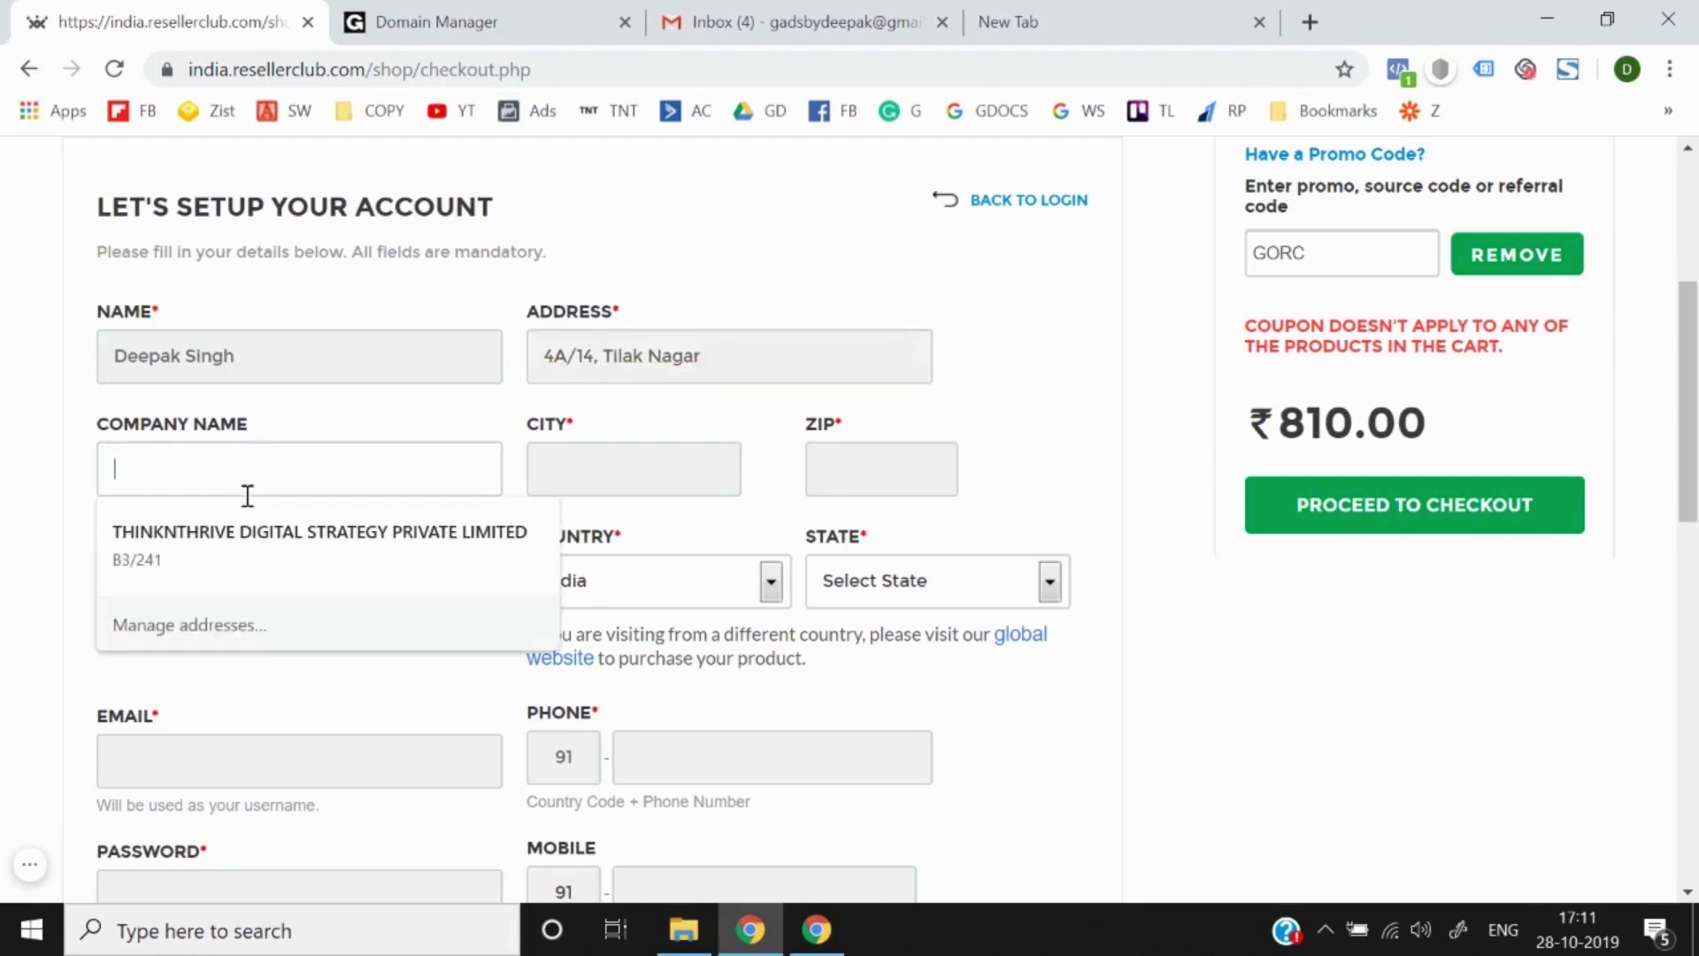
pyautogui.write('Think ')
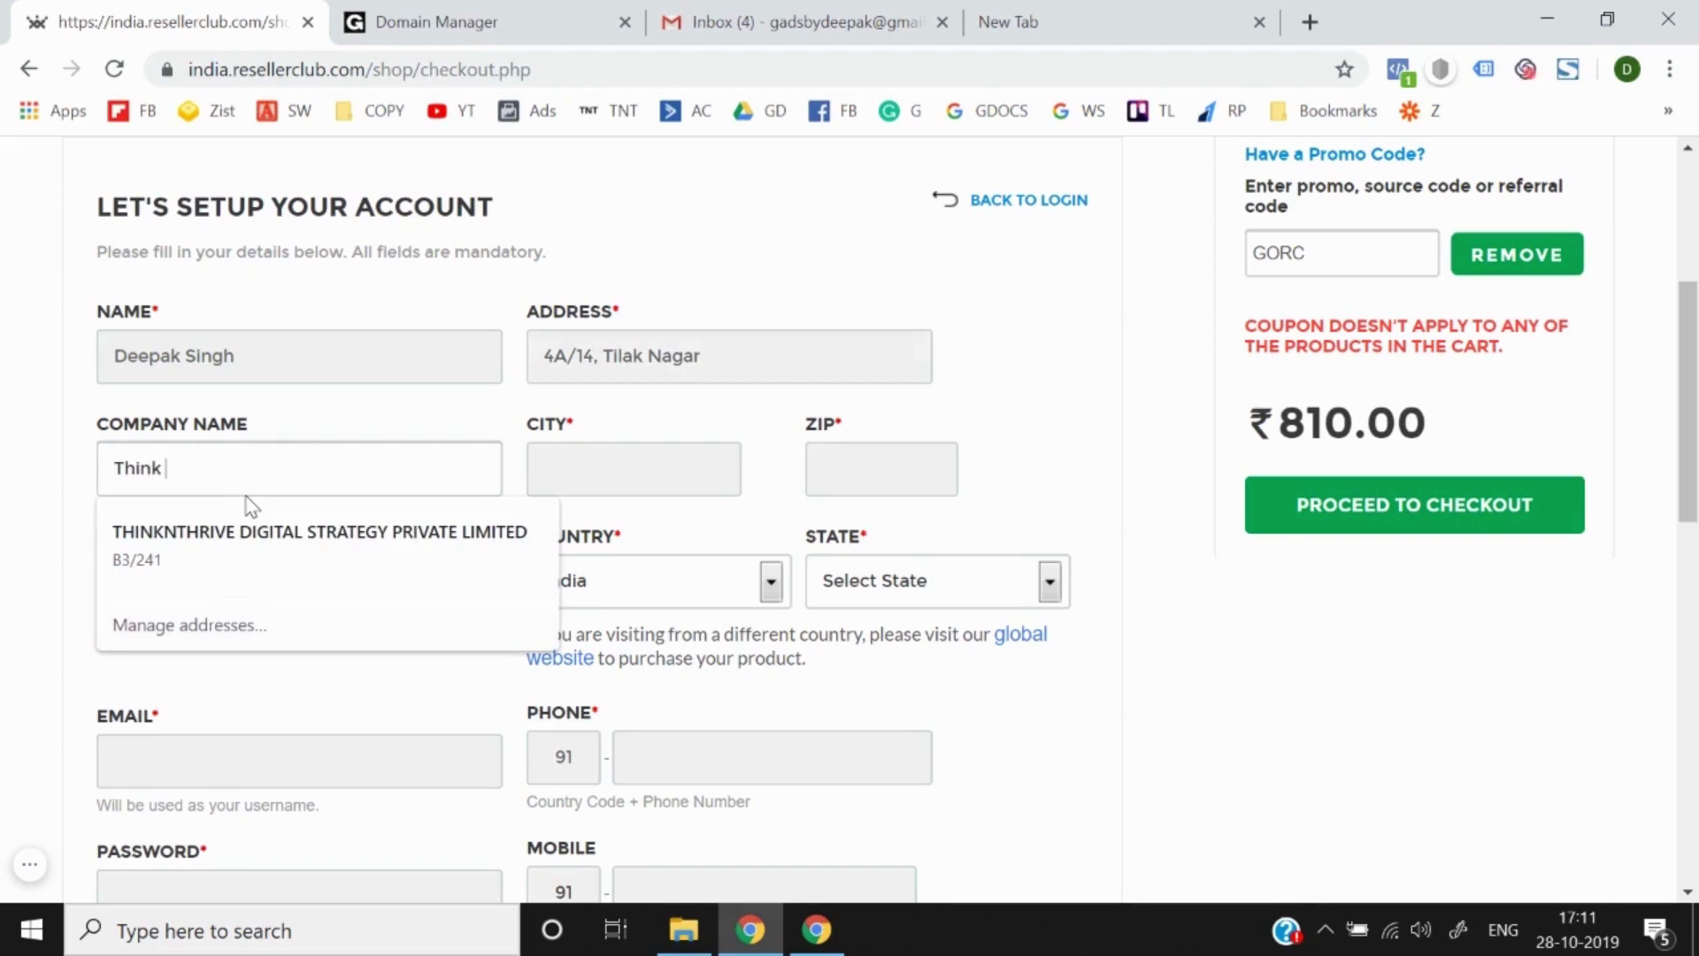
pyautogui.write('N Thrive')
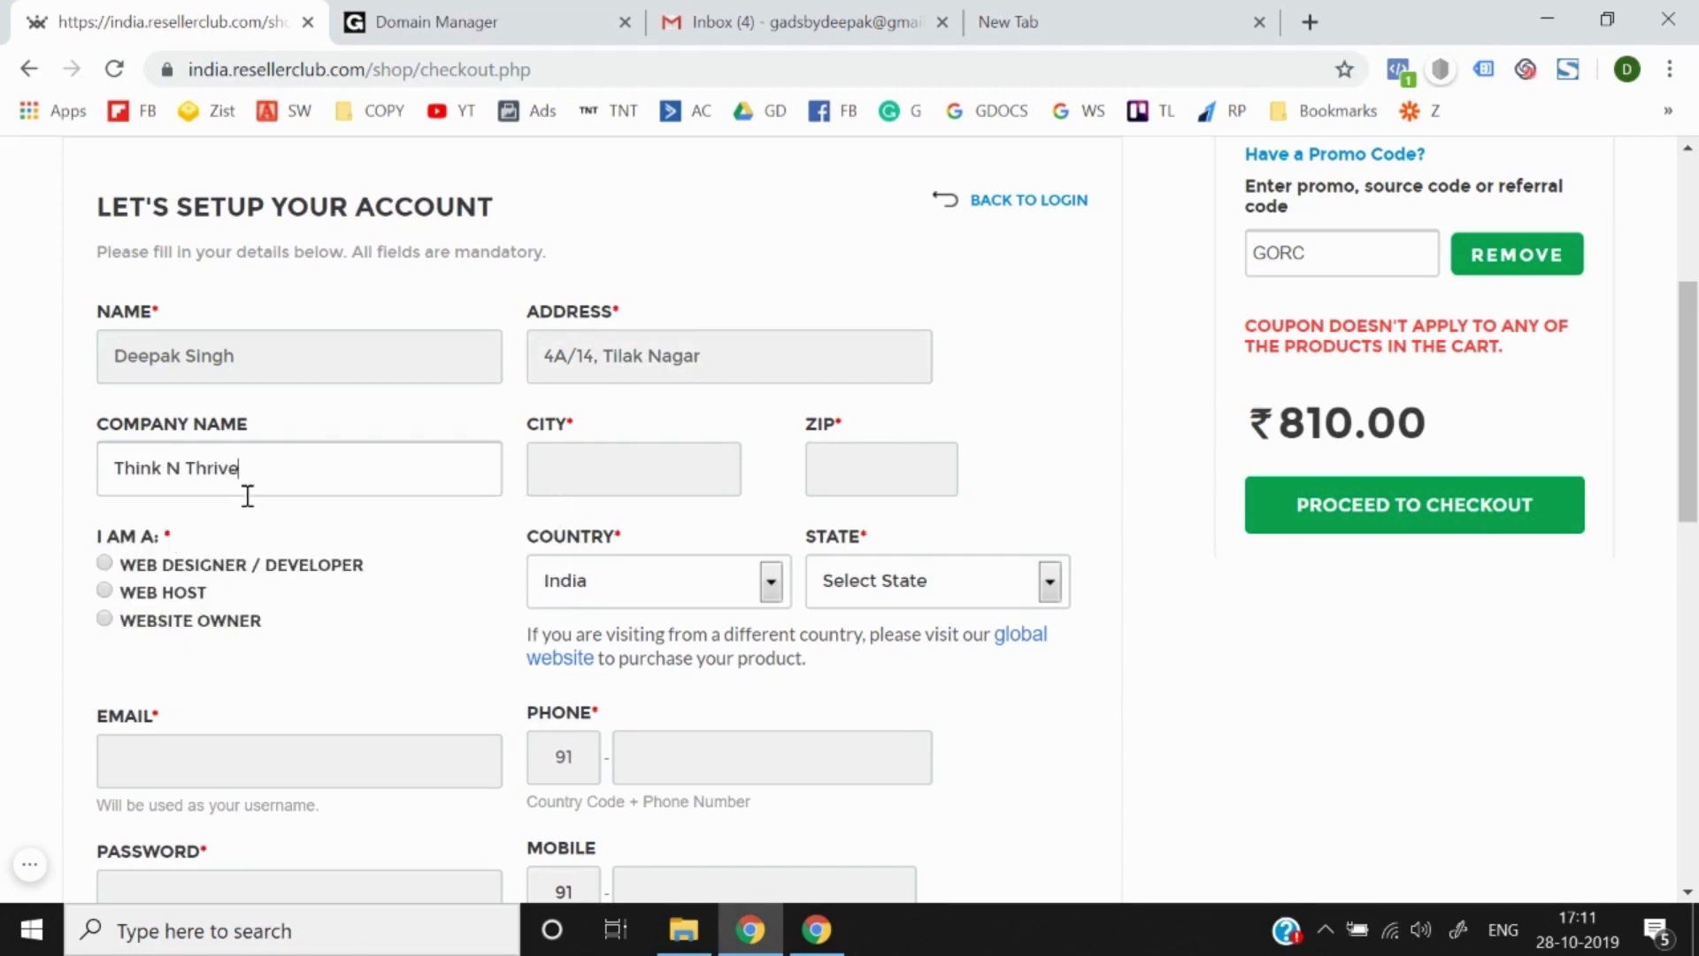
pyautogui.click(589, 483)
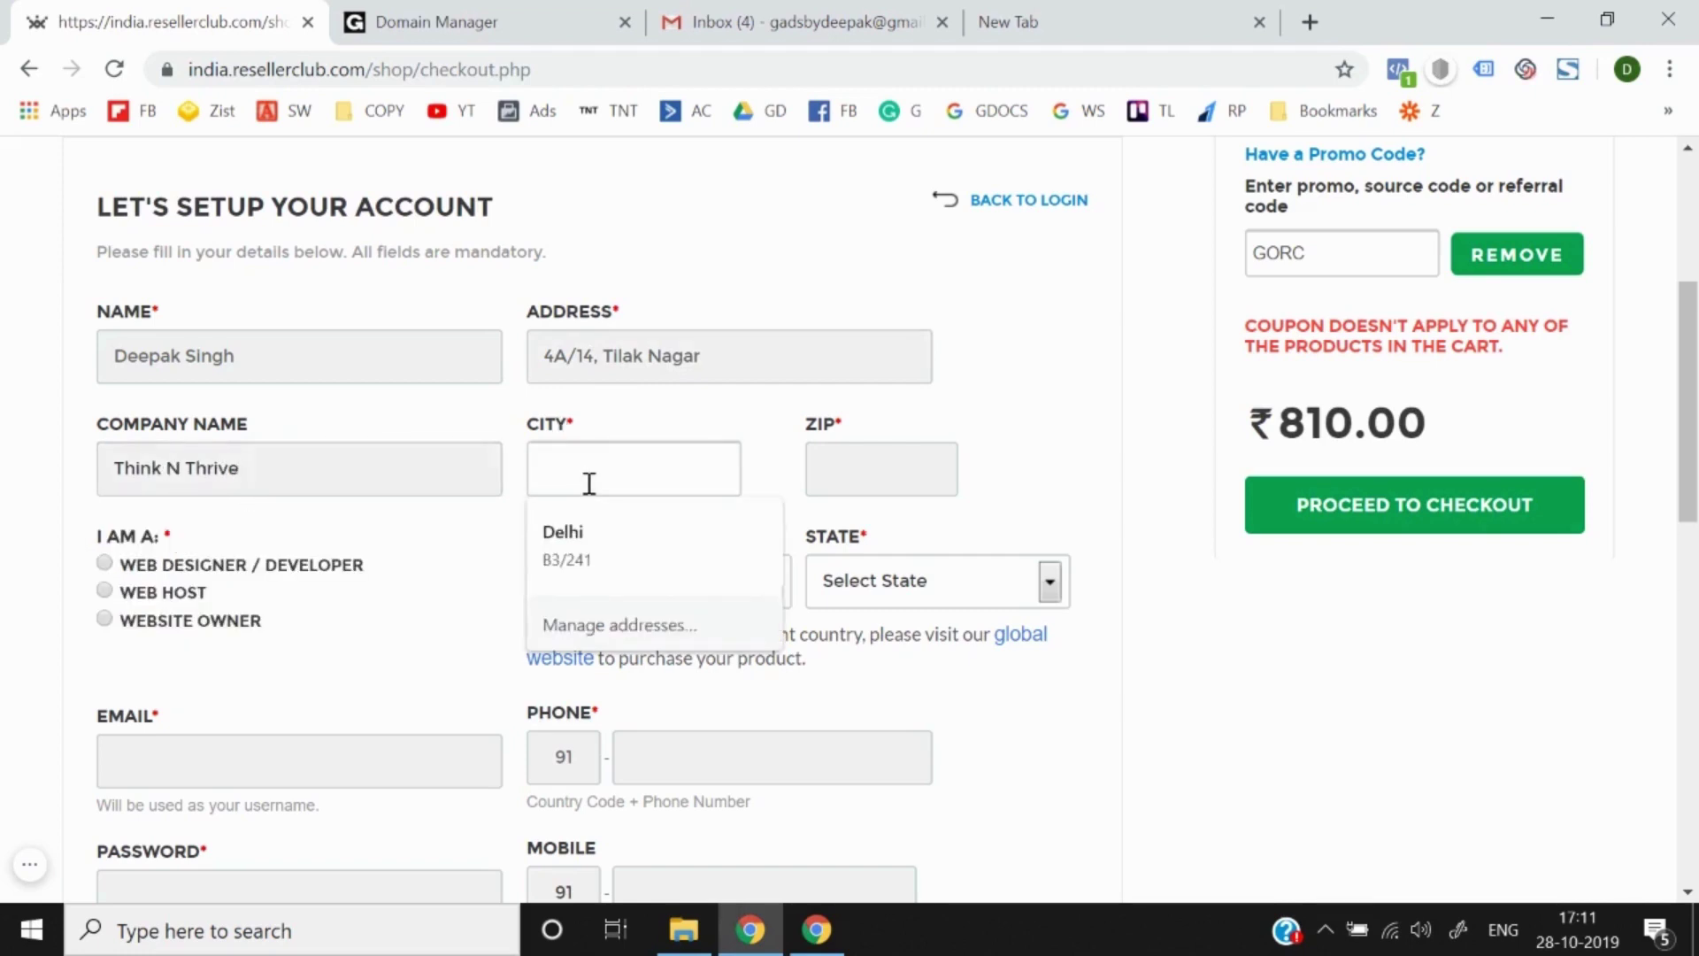
pyautogui.write('Delhi')
pyautogui.press('Tab')
pyautogui.write('1')
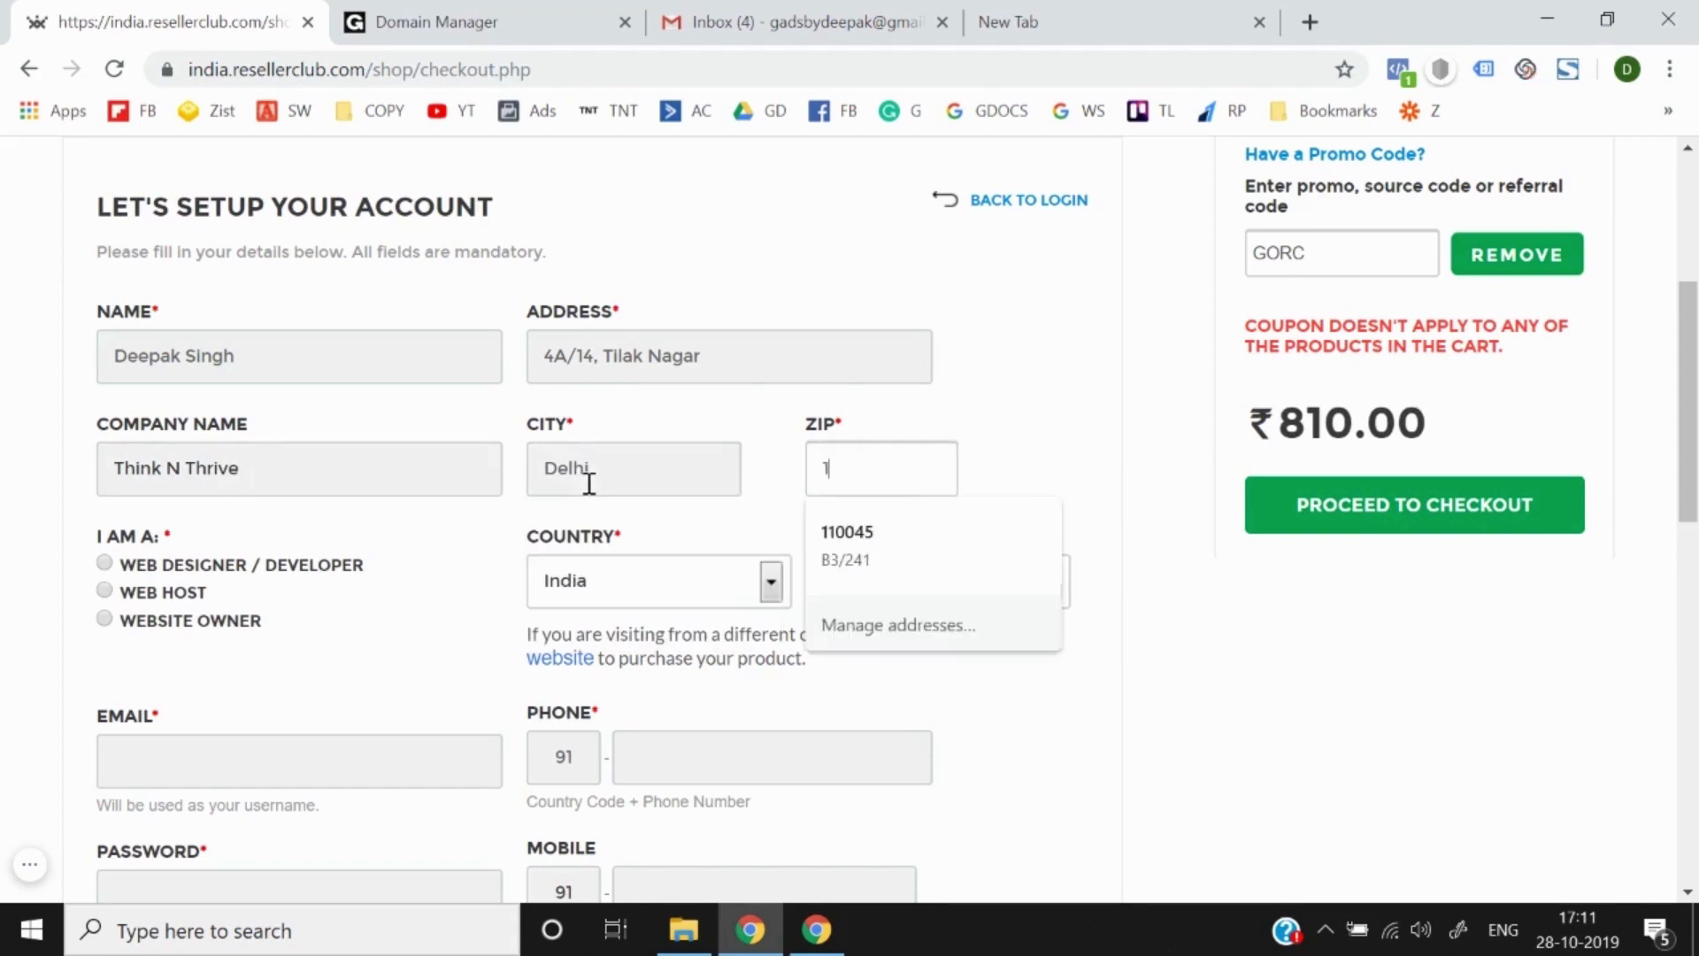
pyautogui.write('10018')
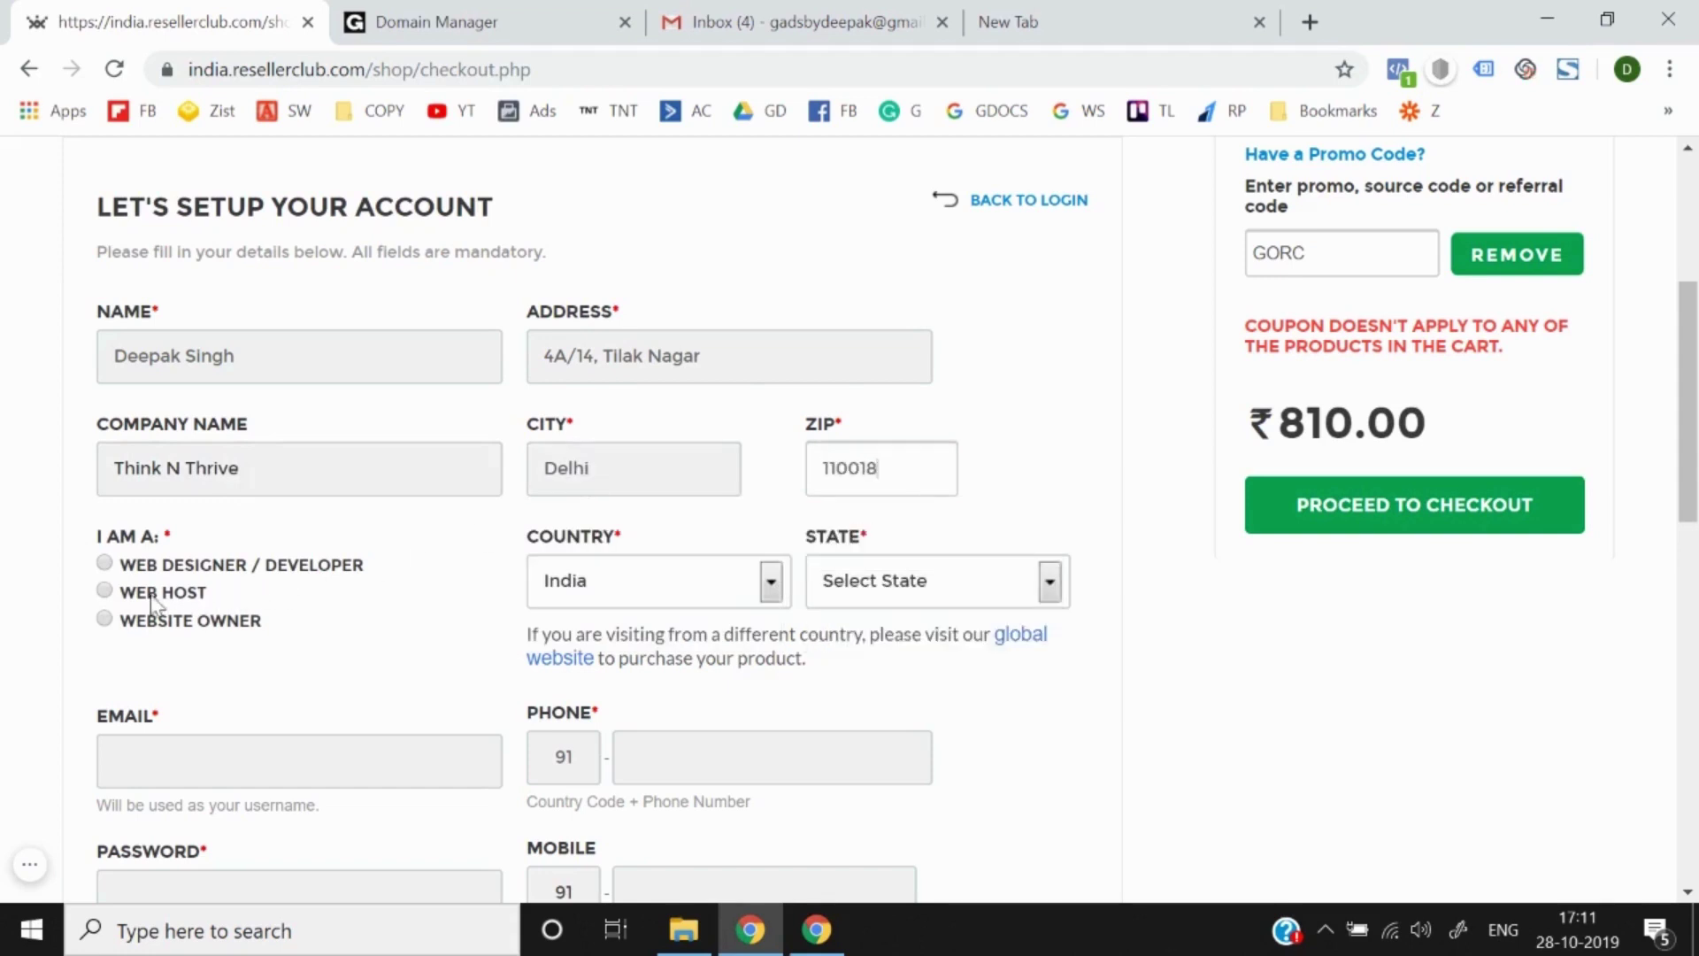
pyautogui.click(141, 626)
pyautogui.scroll(-2, 640, 591)
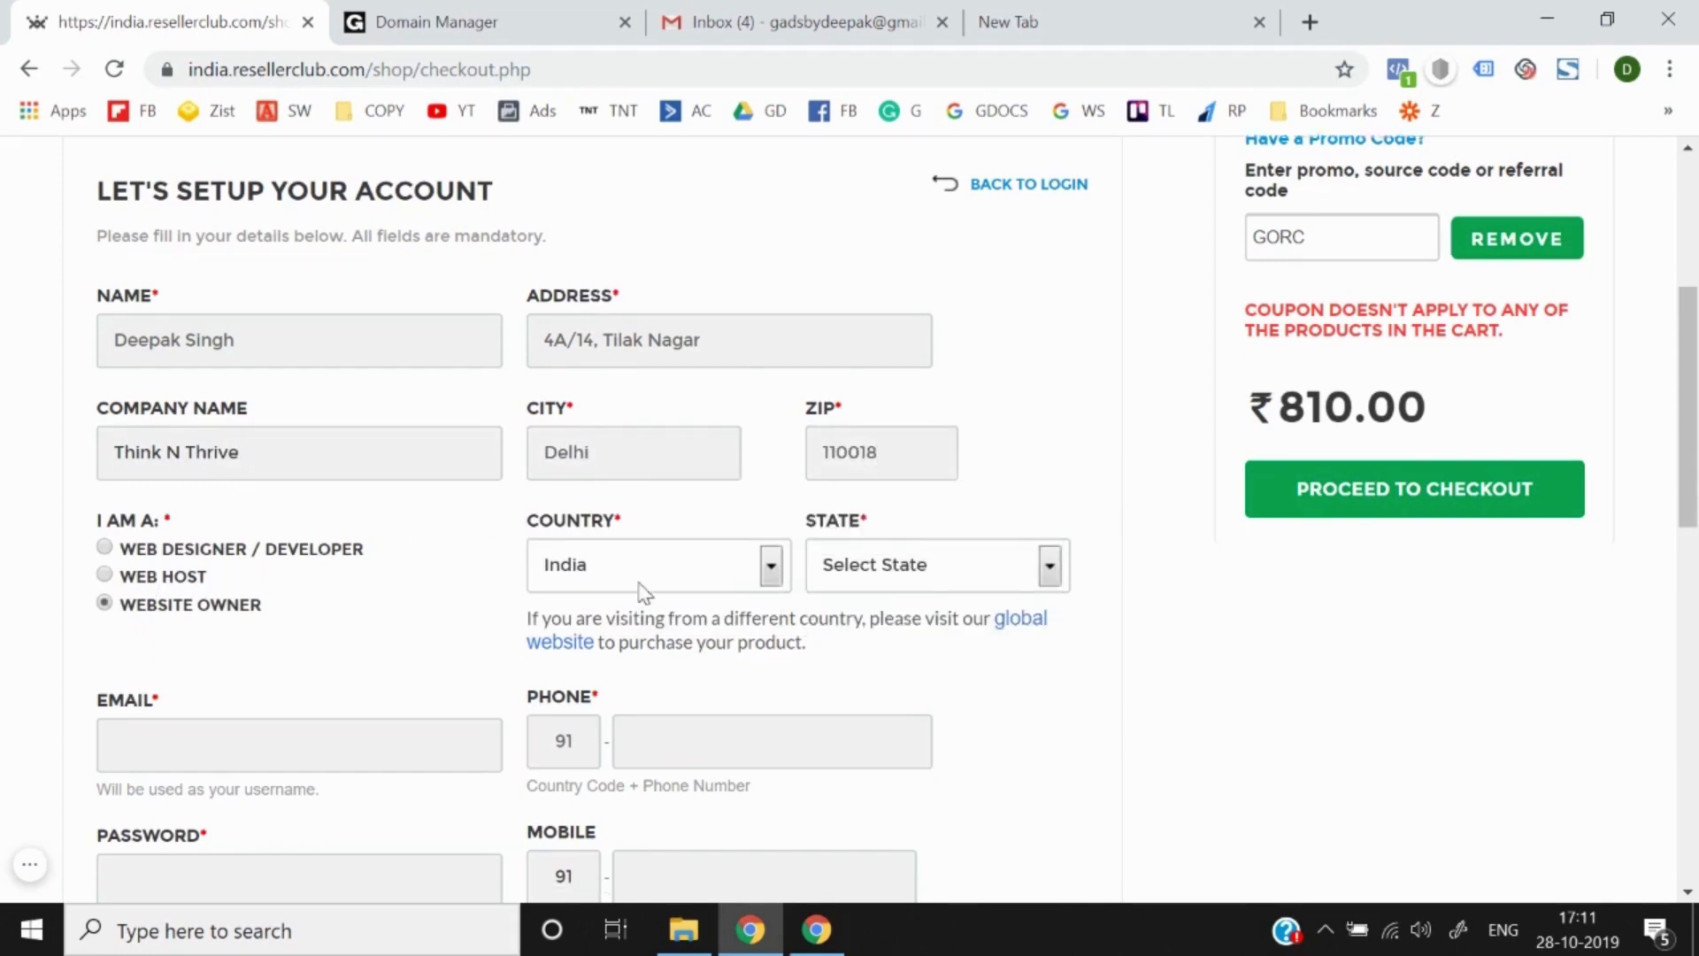
pyautogui.click(907, 471)
pyautogui.write('del')
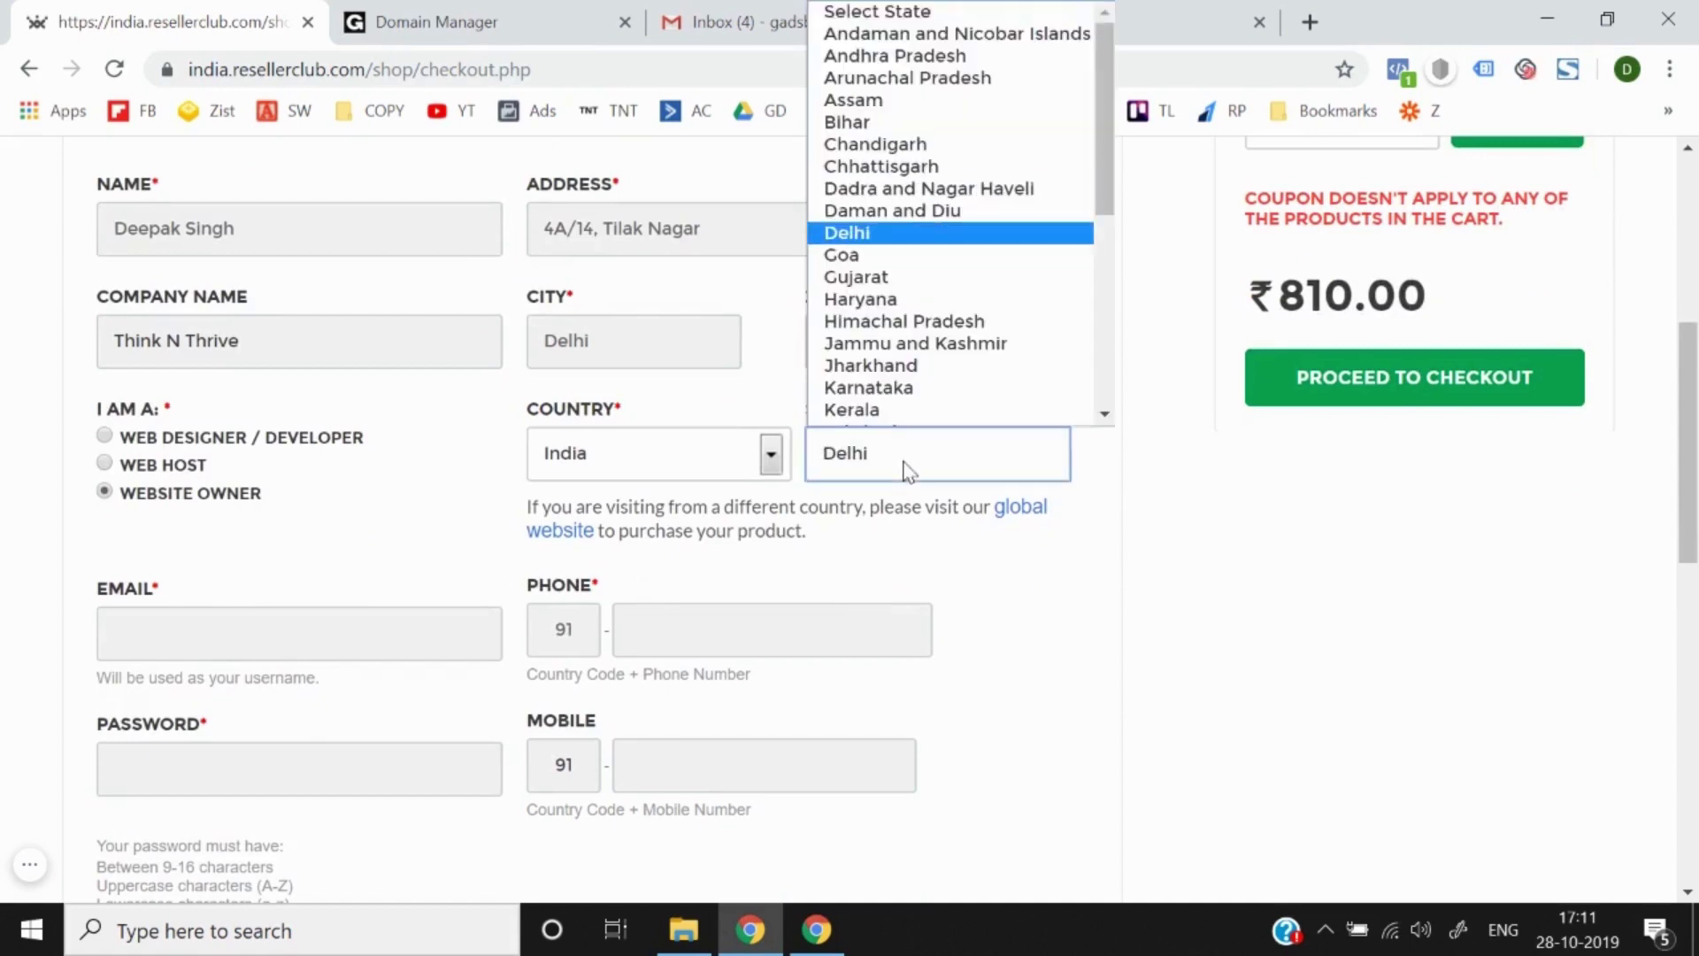
pyautogui.press('Return')
pyautogui.scroll(-3, 902, 470)
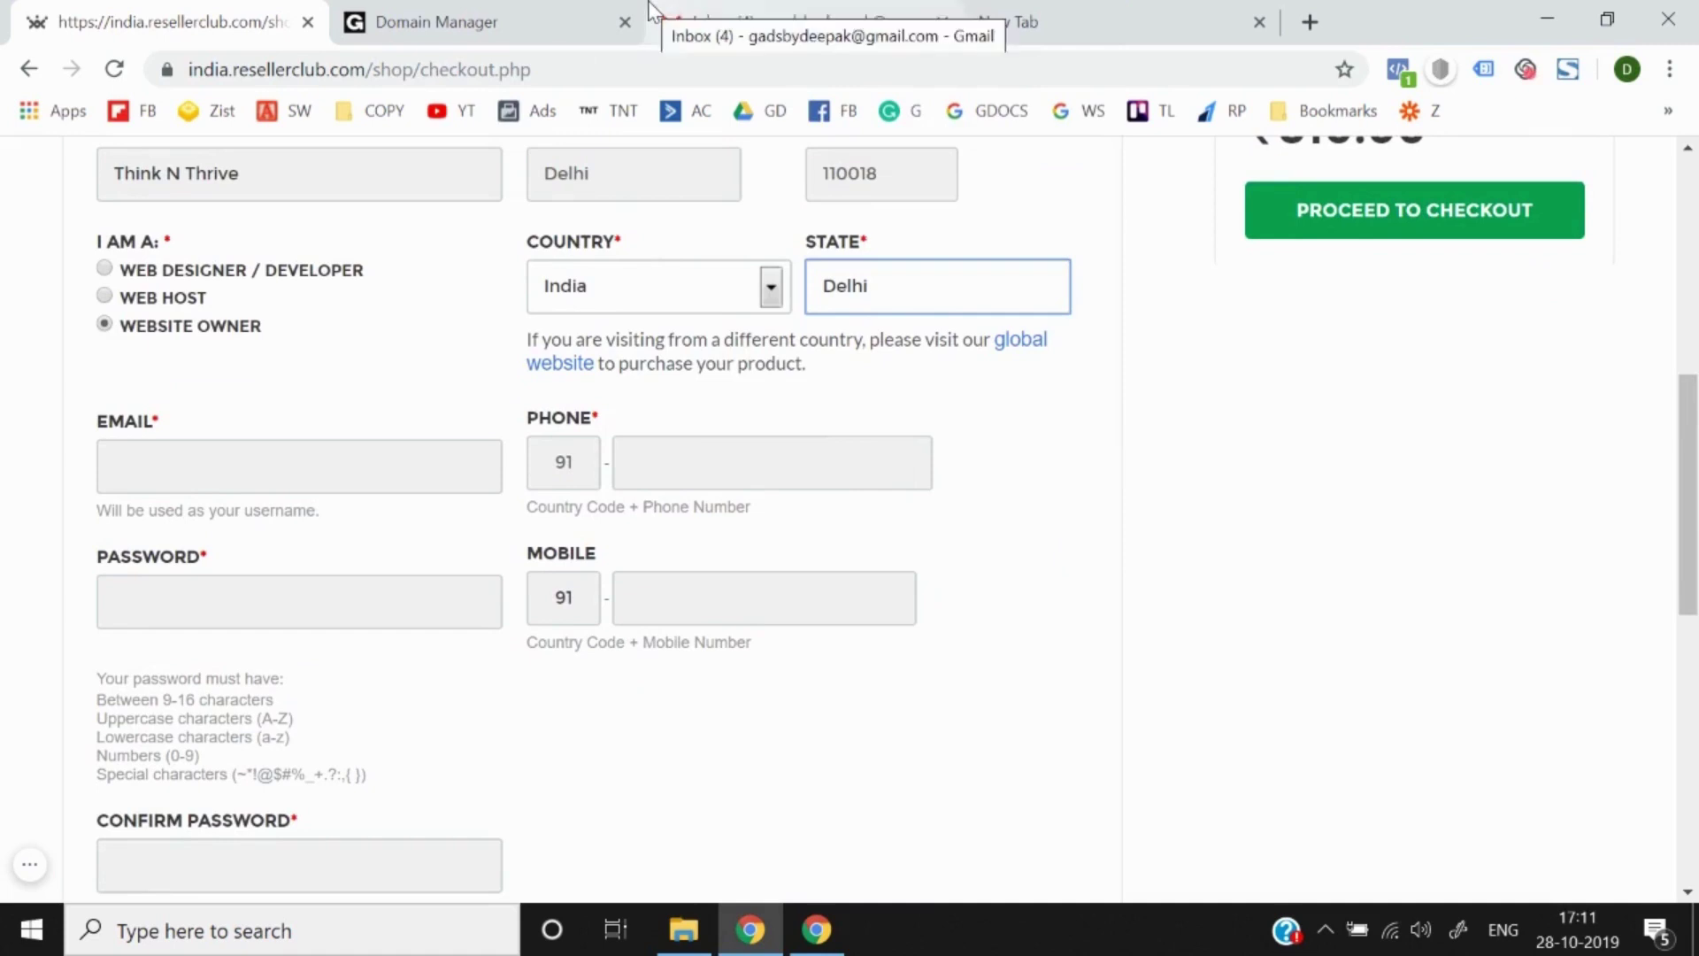
# Step: Open GoDaddy's 'Action required' email in Gmail and follow its verification link
pyautogui.click(682, 7)
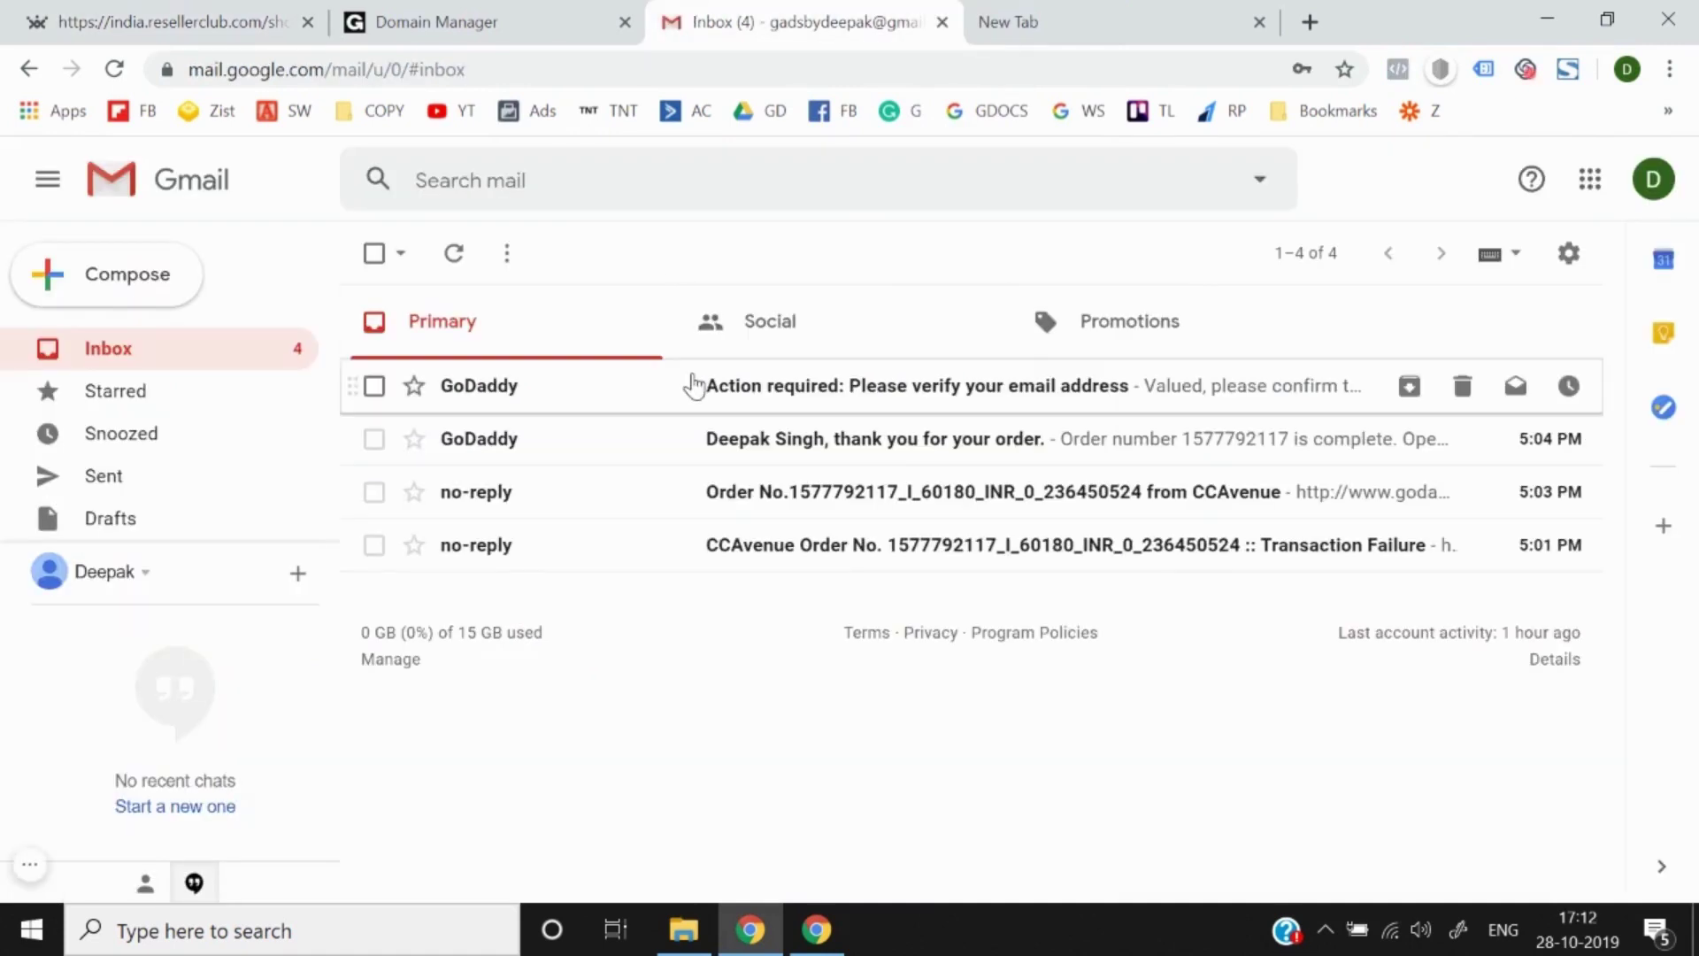
pyautogui.click(695, 388)
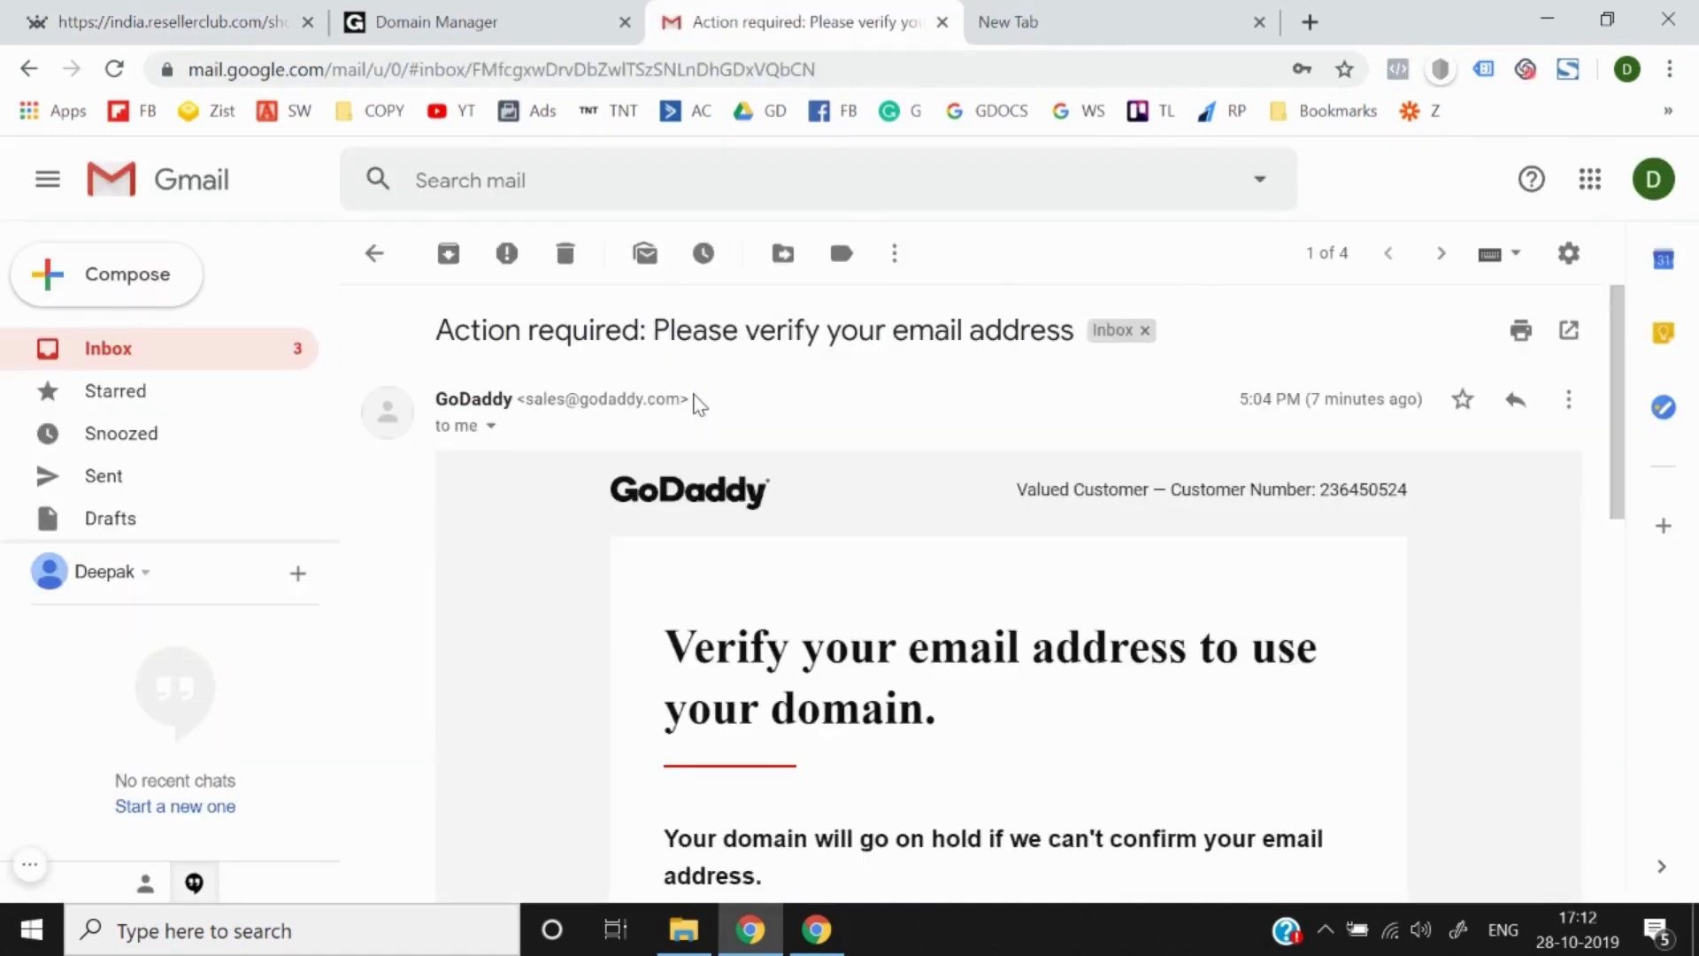
pyautogui.scroll(-3, 699, 708)
pyautogui.scroll(-3, 699, 708)
pyautogui.scroll(3, 842, 652)
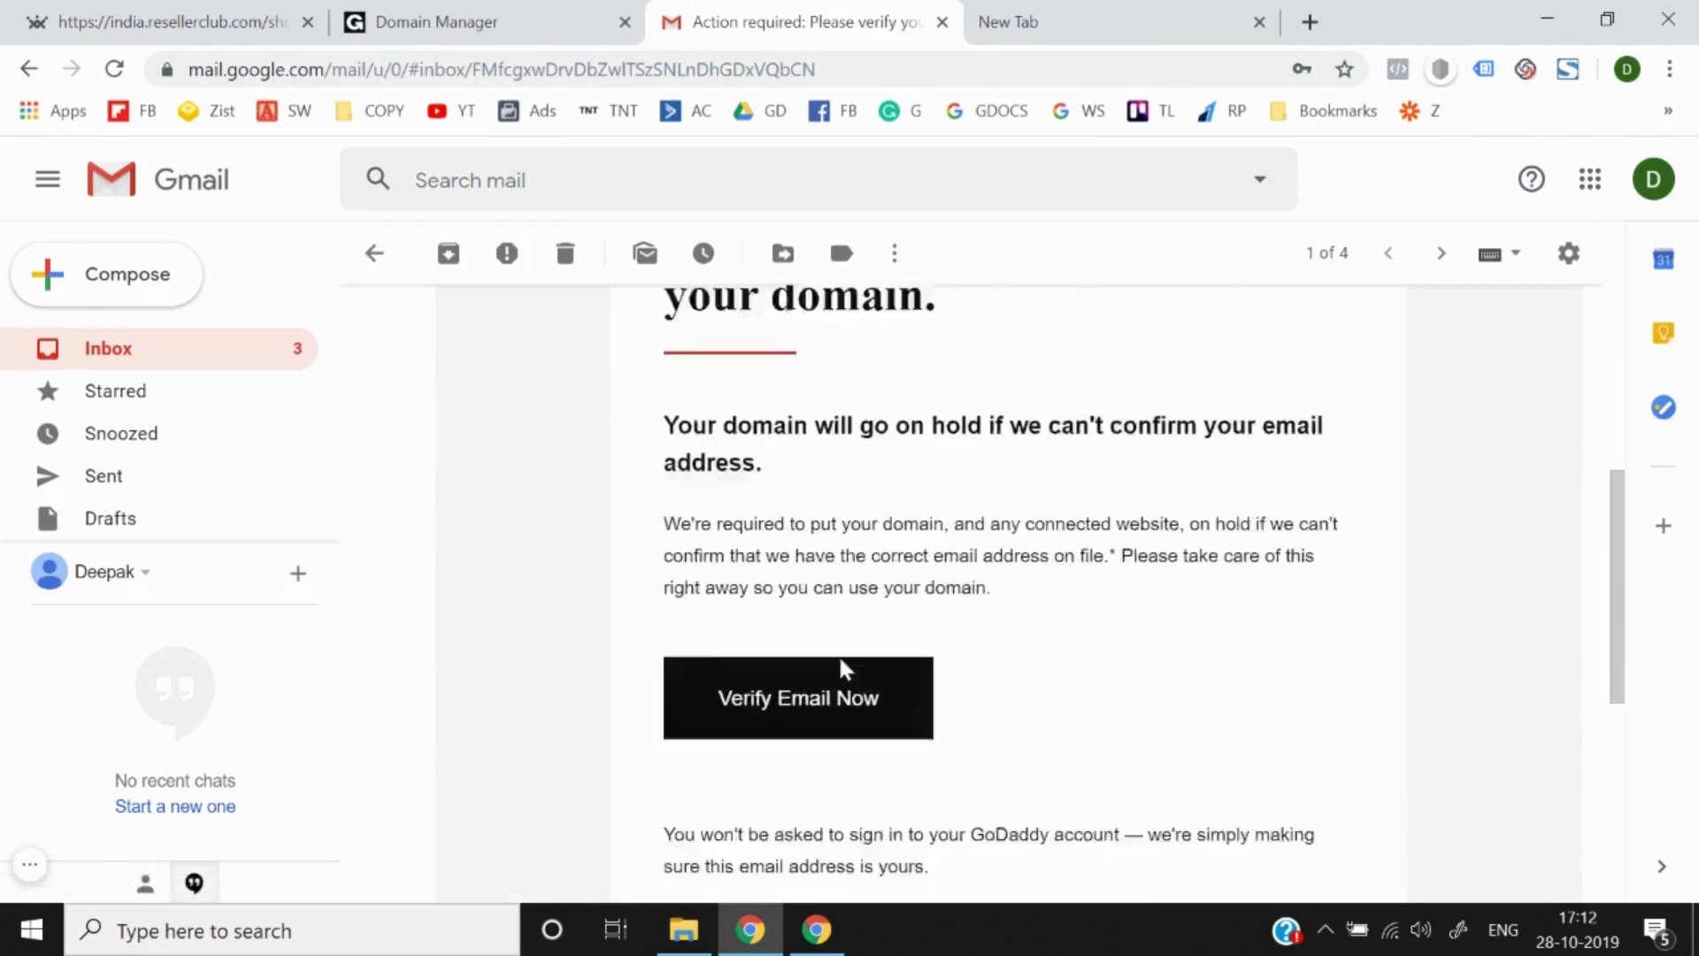
pyautogui.click(797, 801)
pyautogui.click(724, 16)
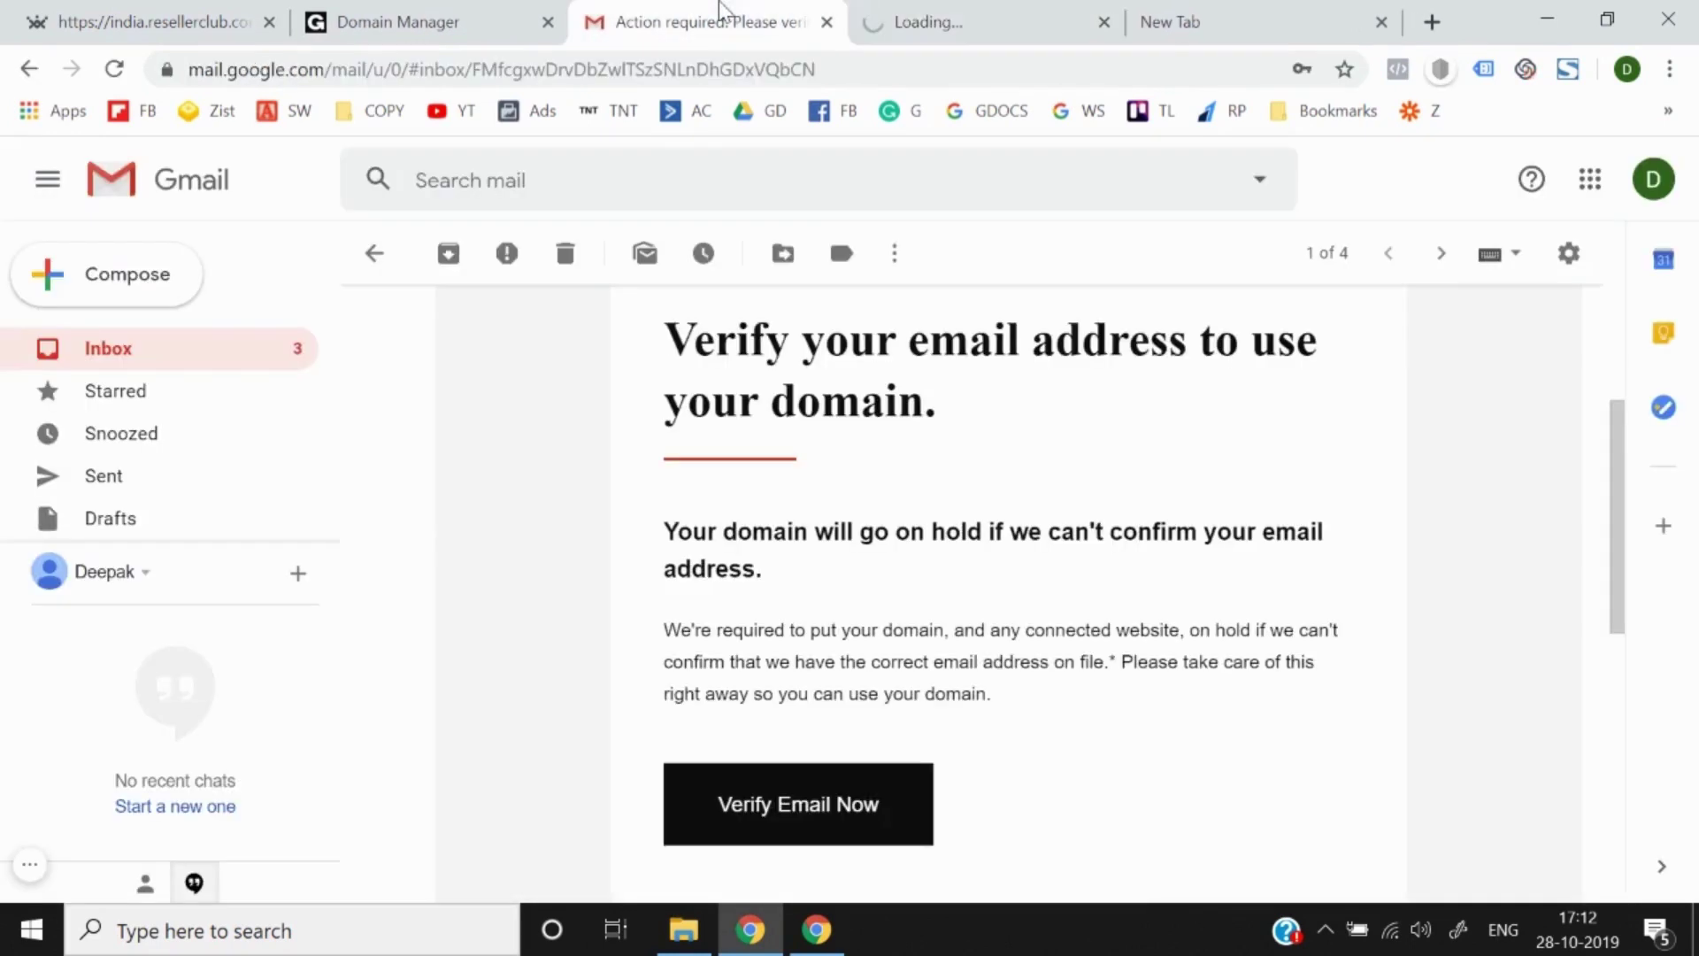
# Step: Copy the message's recipient email address and return to the ResellerClub signup form
pyautogui.scroll(1, 673, 480)
pyautogui.scroll(3, 673, 481)
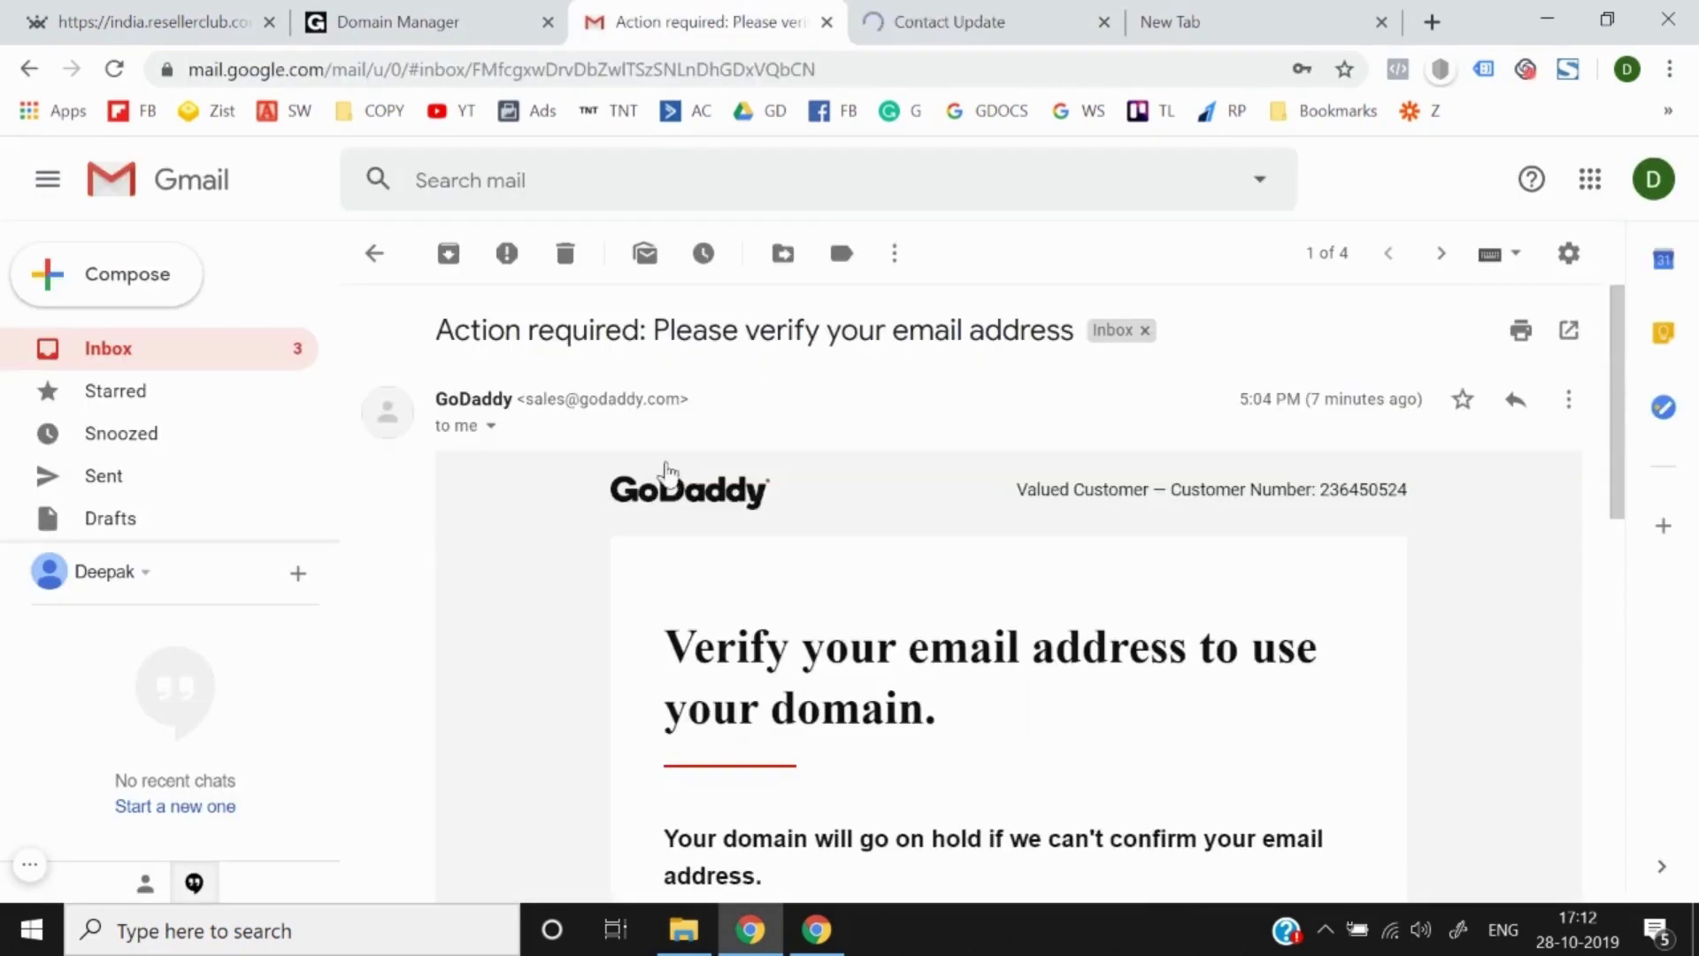
pyautogui.click(491, 427)
pyautogui.moveTo(622, 501); pyautogui.dragTo(863, 506)
pyautogui.hotkey('ctrl', 'c')
pyautogui.click(151, 21)
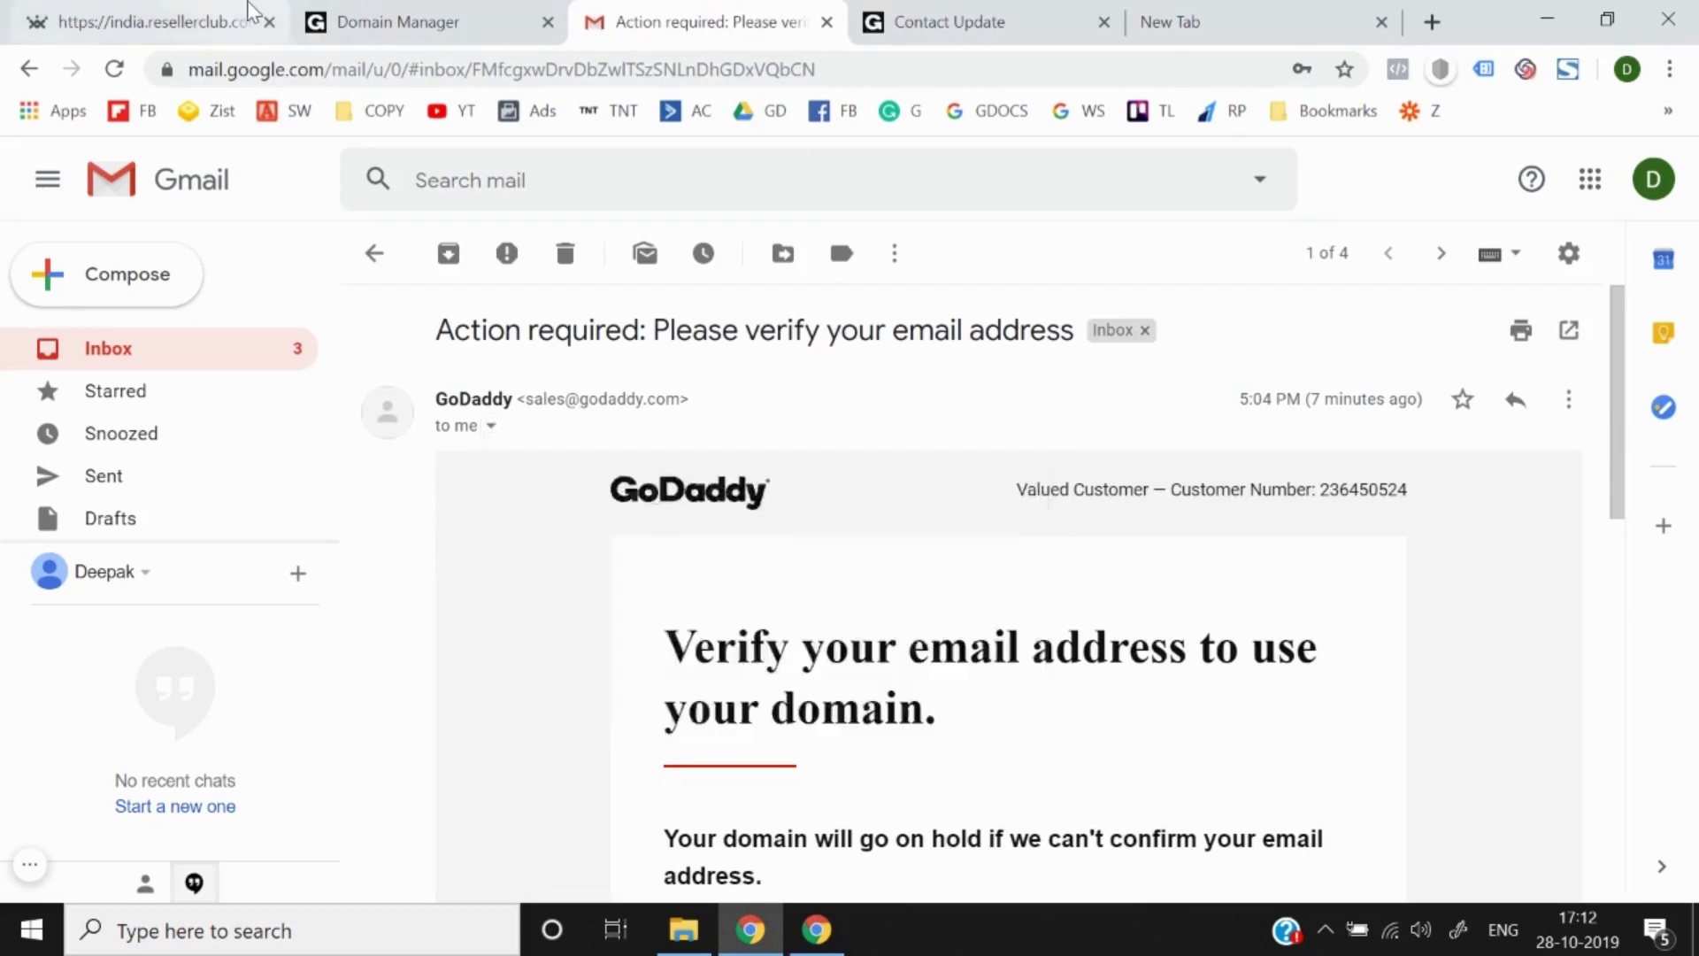
# Step: Paste the copied address as the signup email, then fill phone, password and confirm password
pyautogui.click(163, 481)
pyautogui.hotkey('ctrl', 'v')
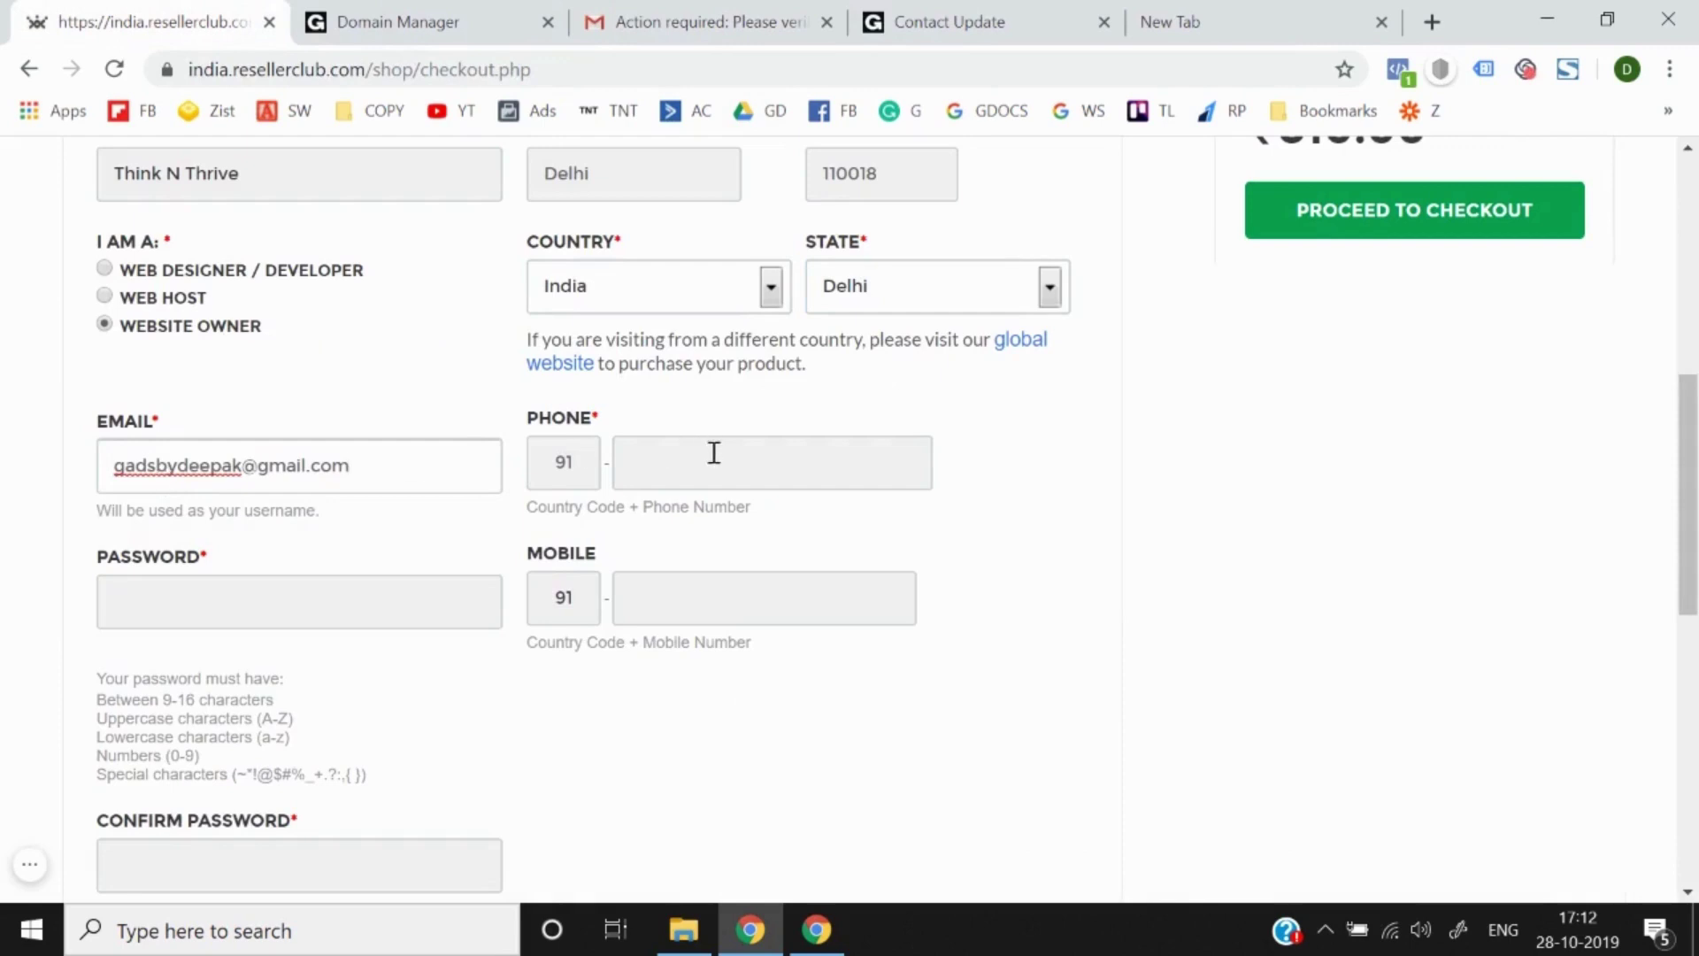
pyautogui.click(713, 451)
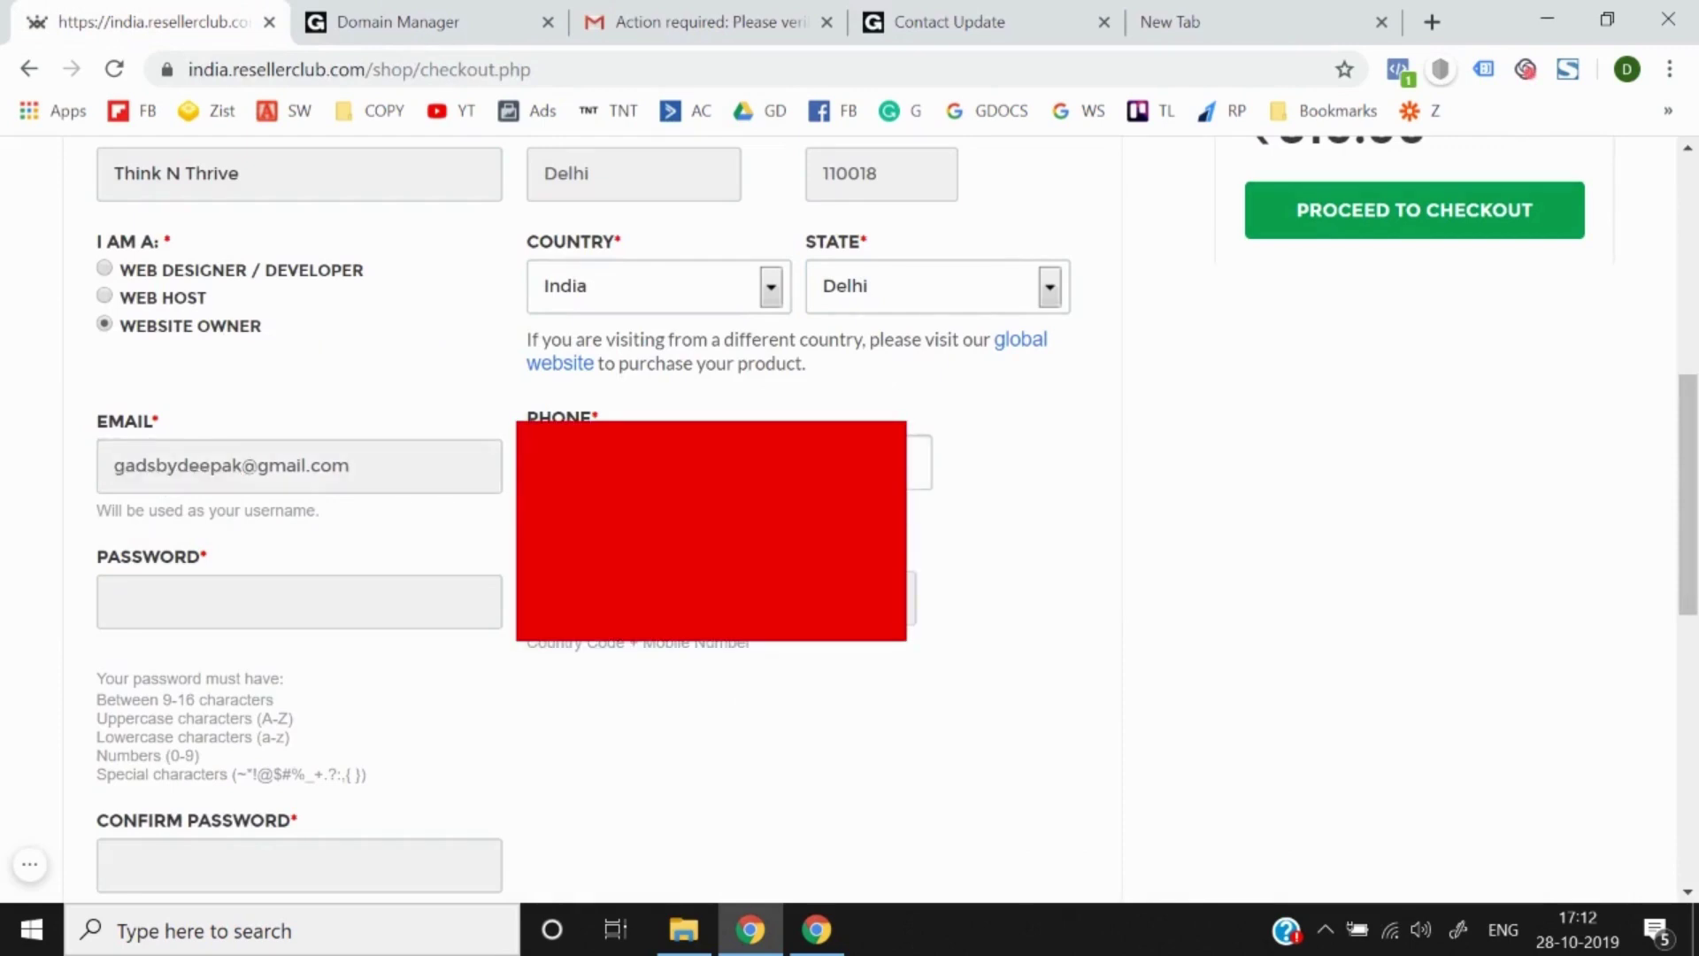
pyautogui.click(405, 601)
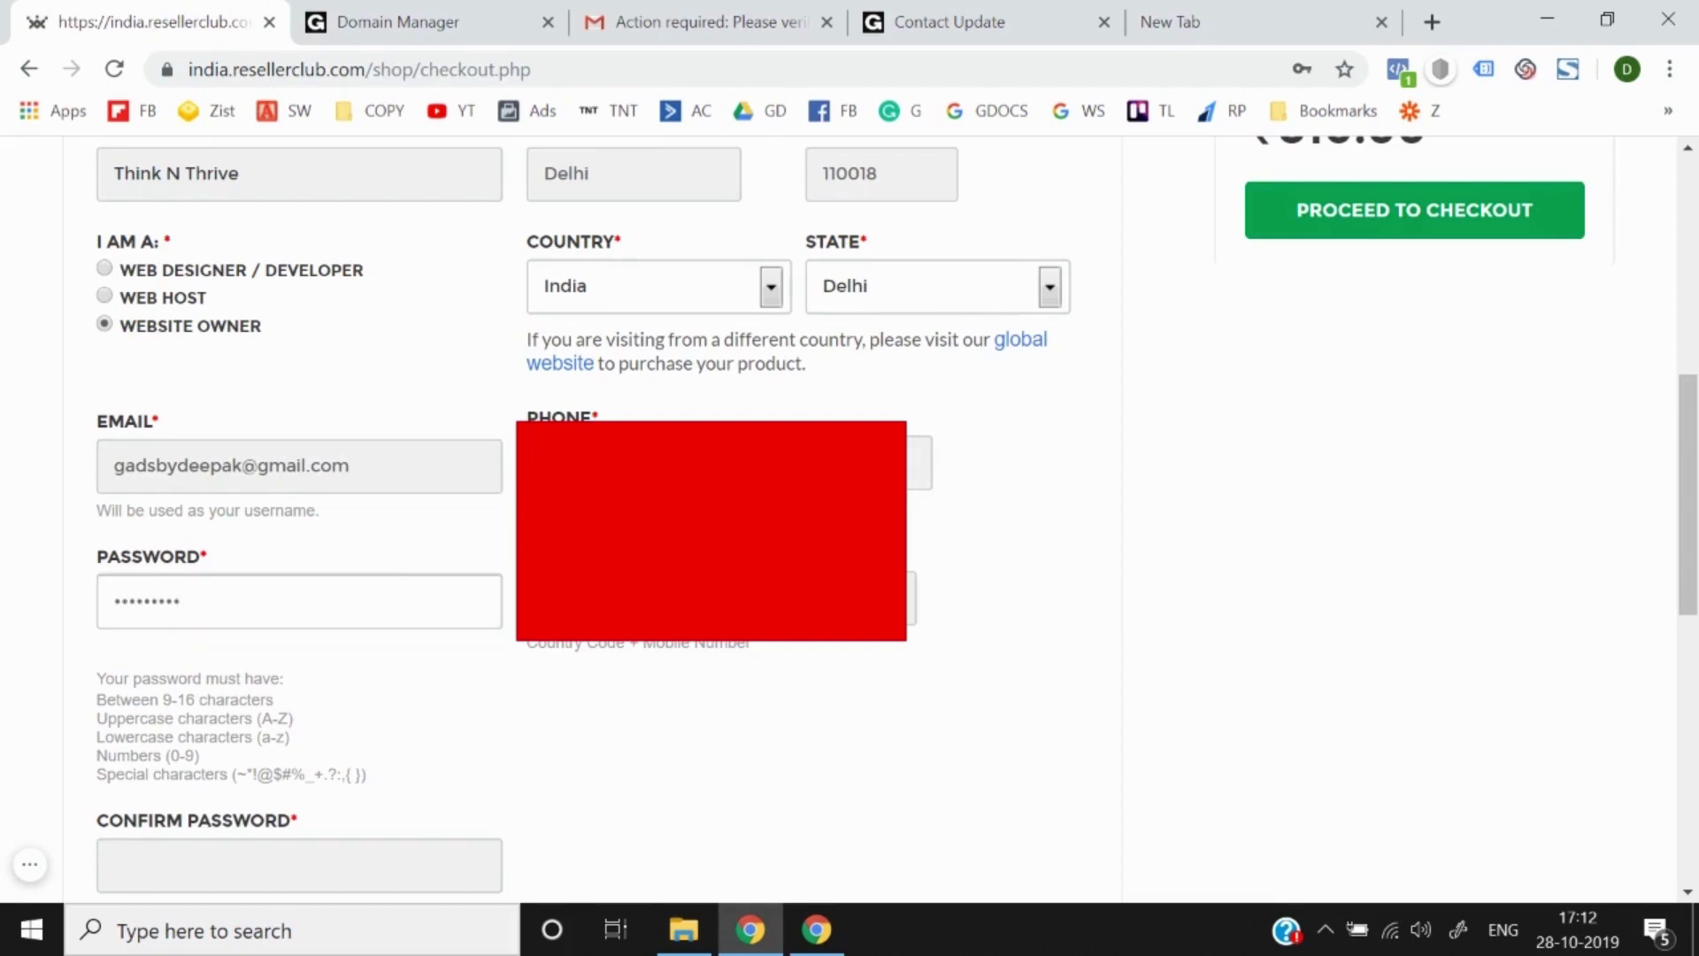
pyautogui.press('Tab')
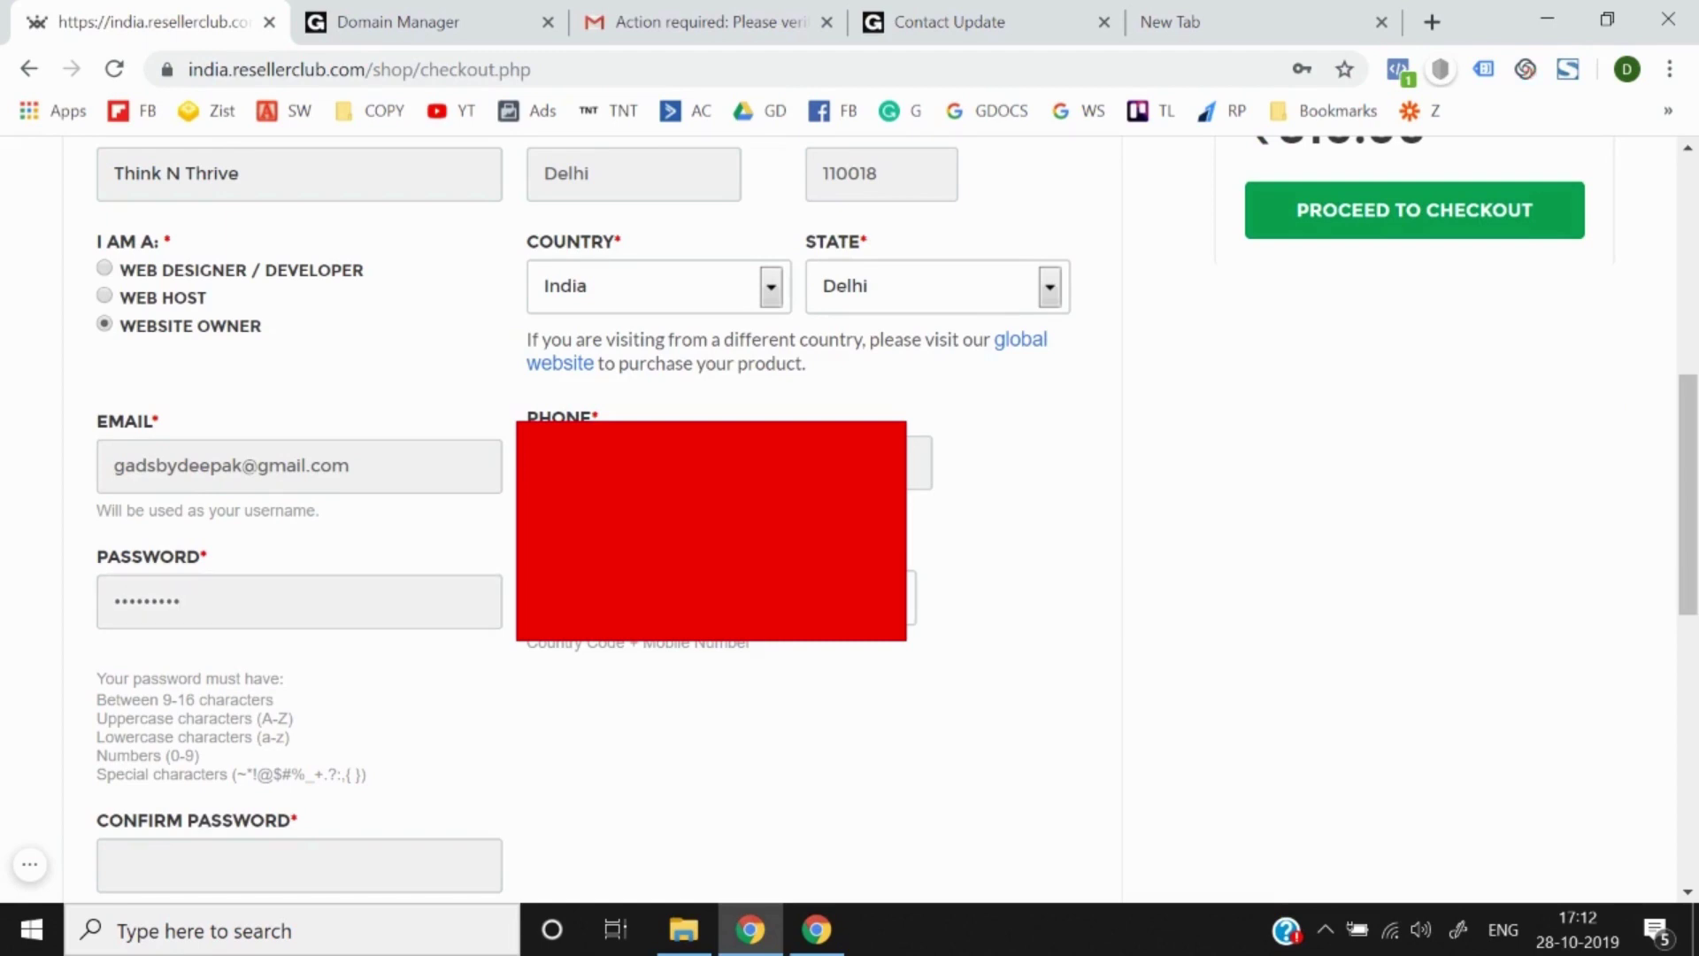
pyautogui.scroll(-3, 262, 645)
pyautogui.click(236, 637)
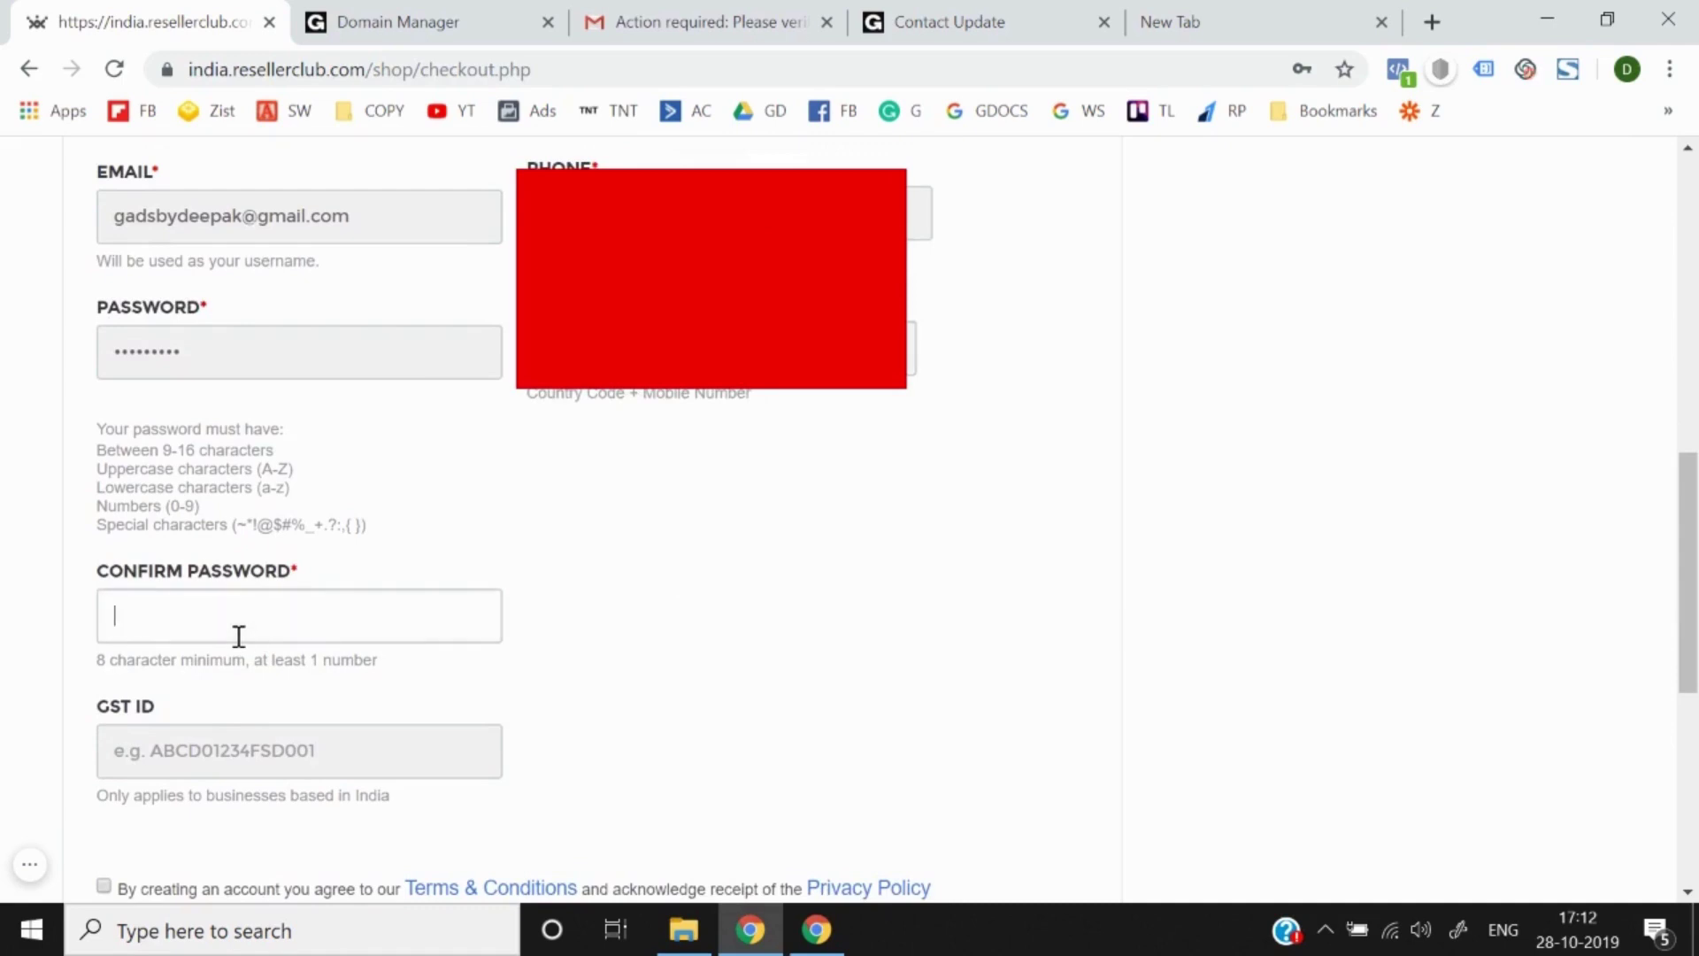
pyautogui.write('D')
# Step: Create the account, then choose UPI and pay online for the ₹810 order
pyautogui.scroll(-3, 239, 636)
pyautogui.click(221, 682)
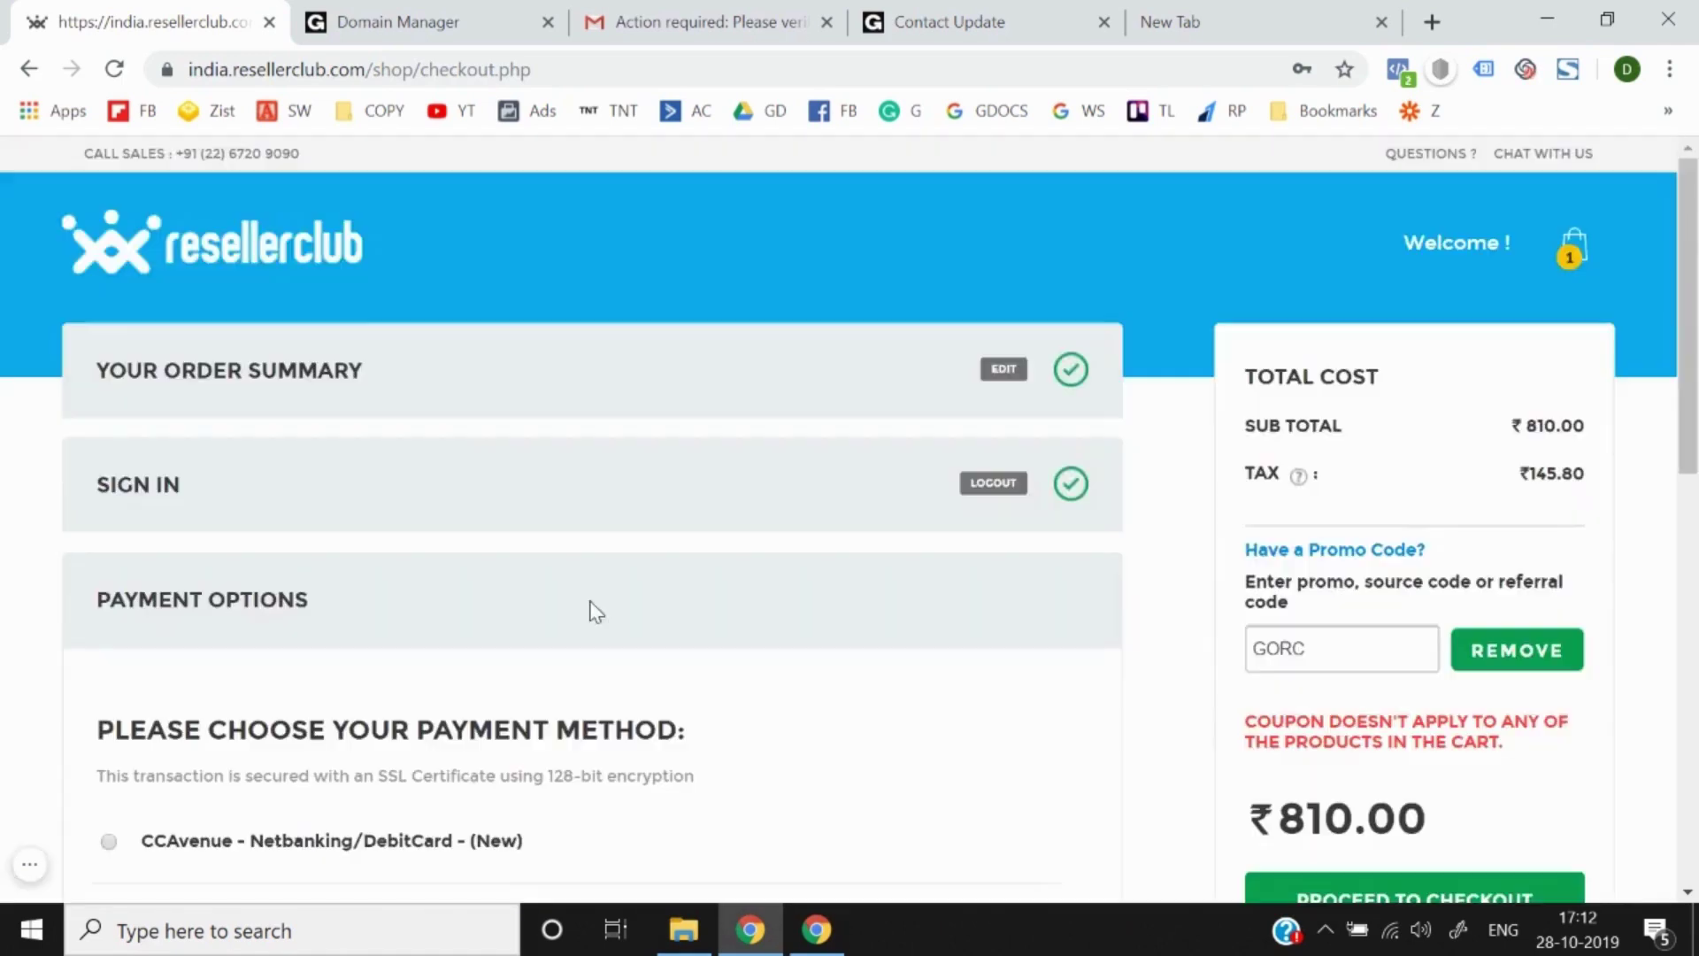
pyautogui.scroll(-3, 596, 612)
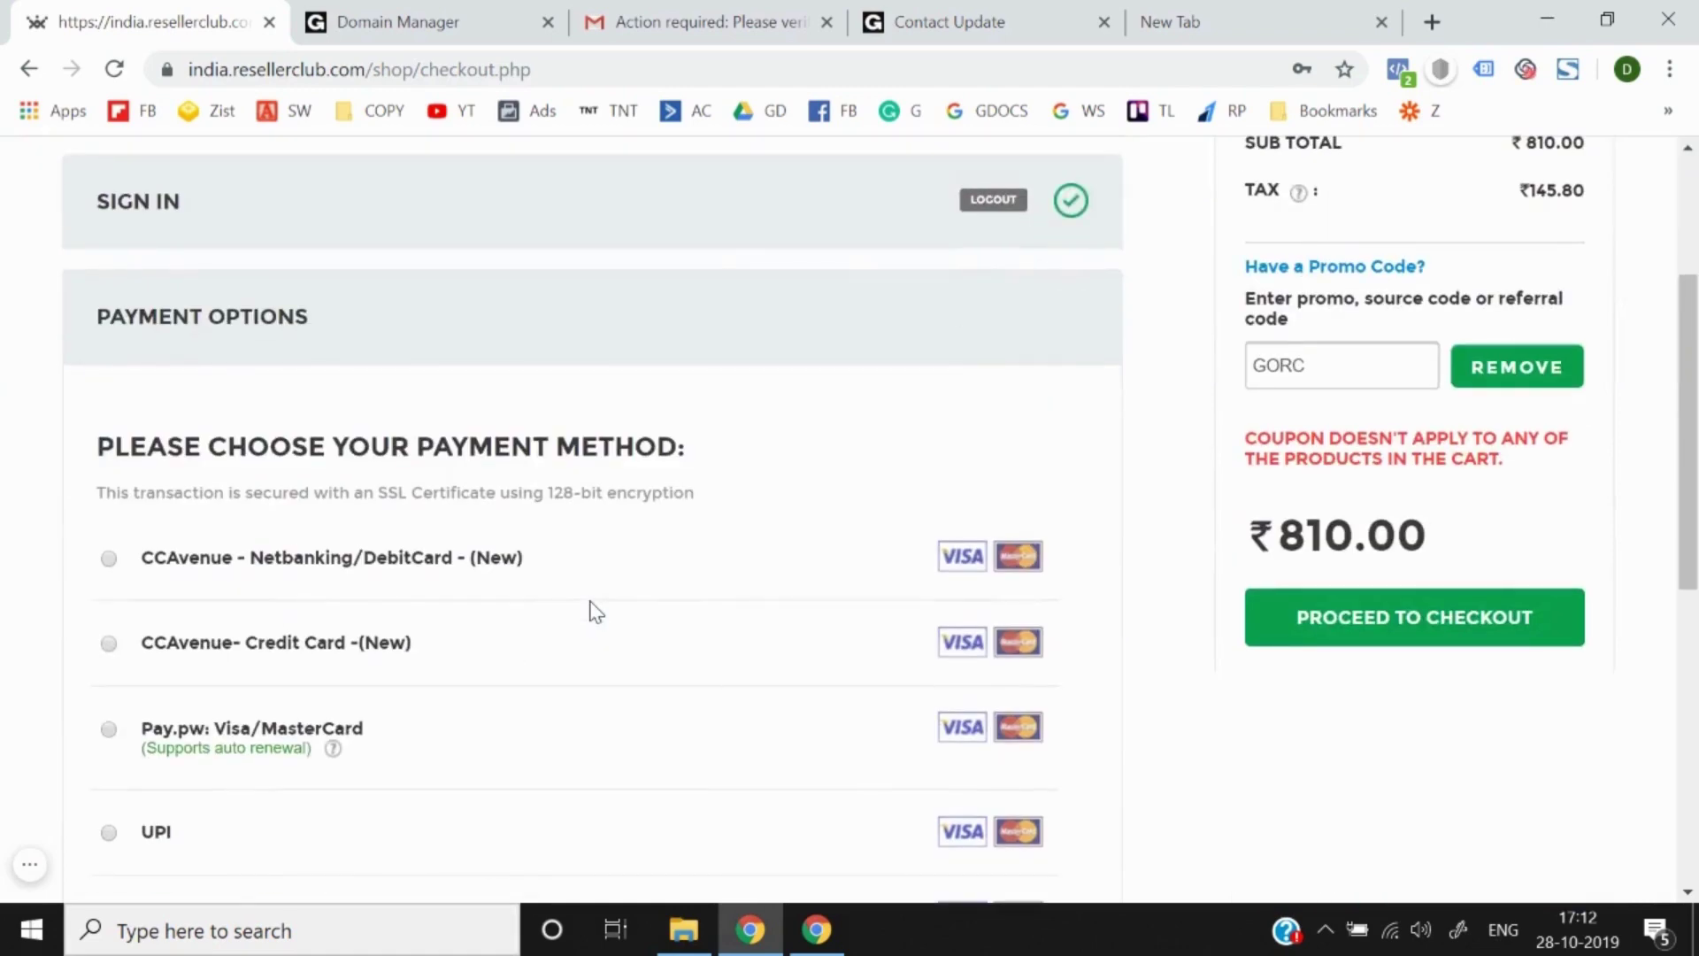
pyautogui.scroll(-2, 596, 611)
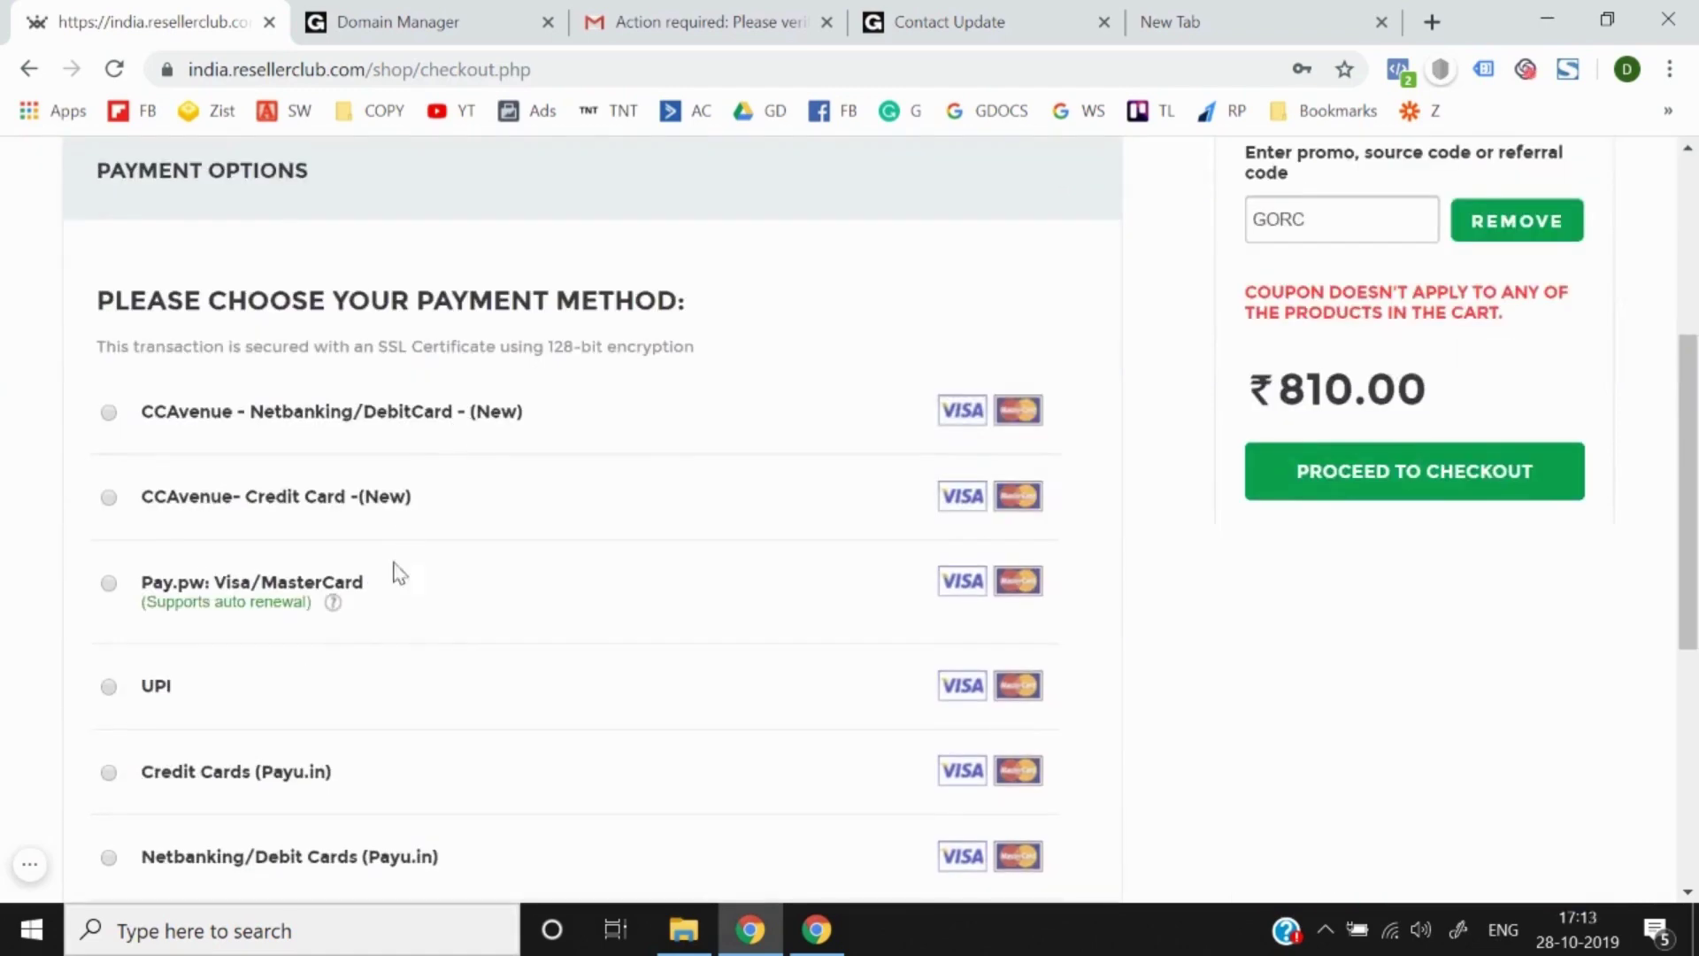
pyautogui.scroll(-2, 361, 693)
pyautogui.scroll(2, 498, 490)
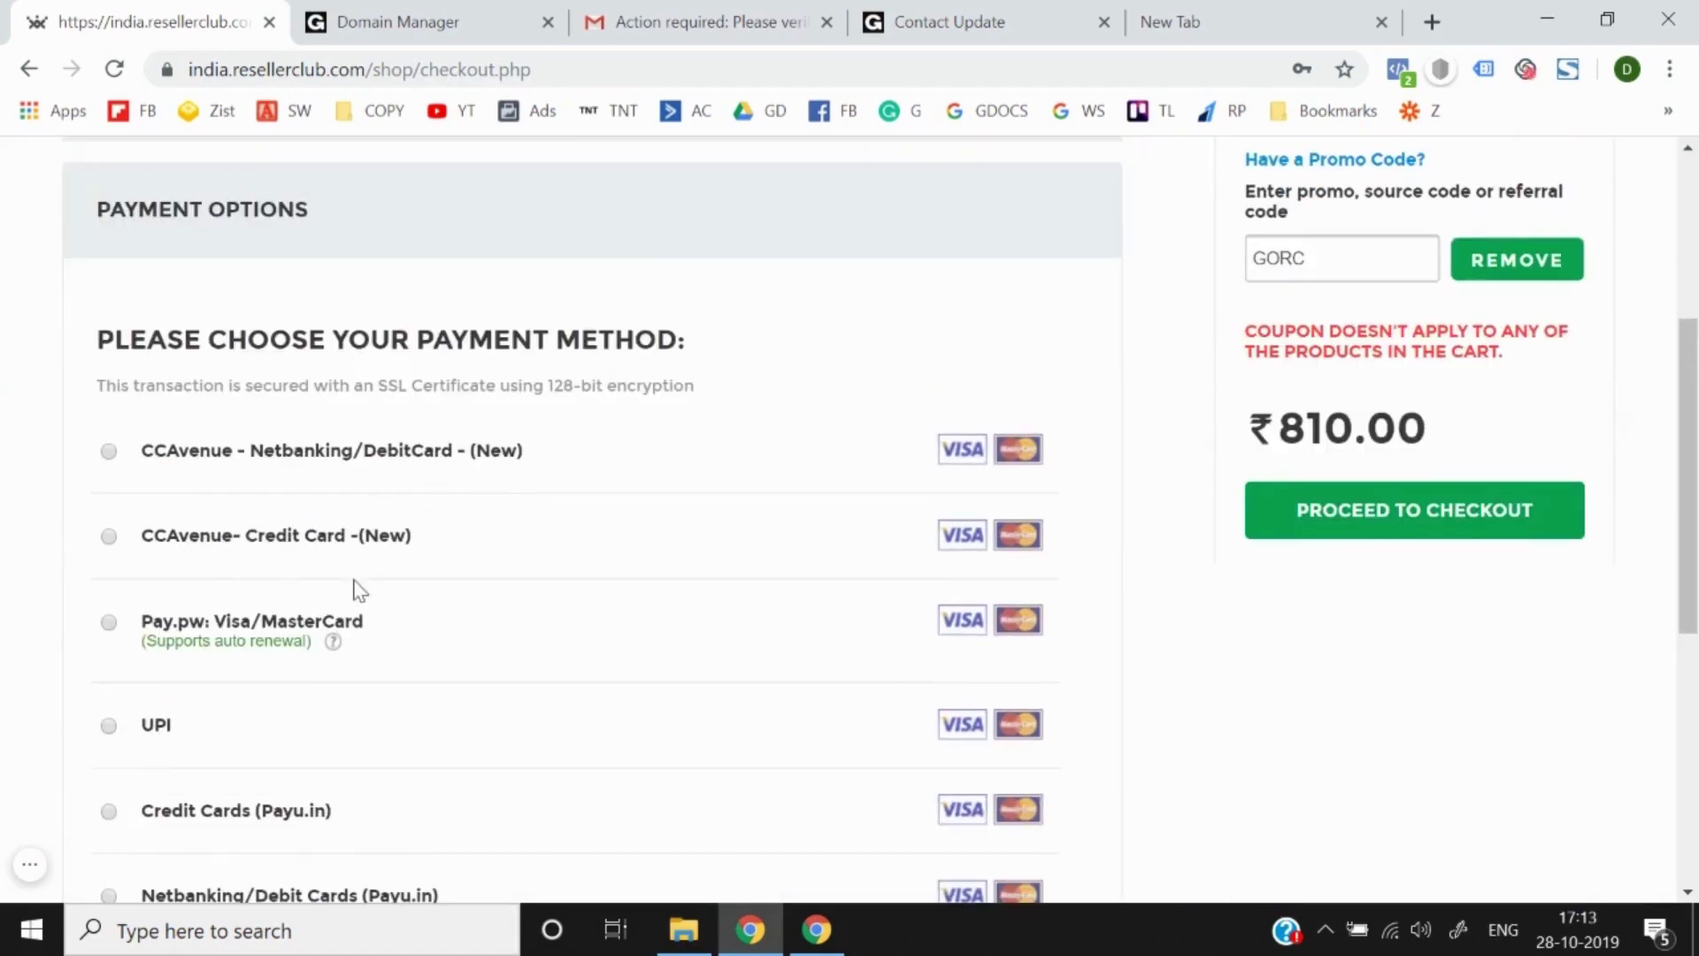
pyautogui.scroll(2, 358, 590)
pyautogui.scroll(-3, 360, 595)
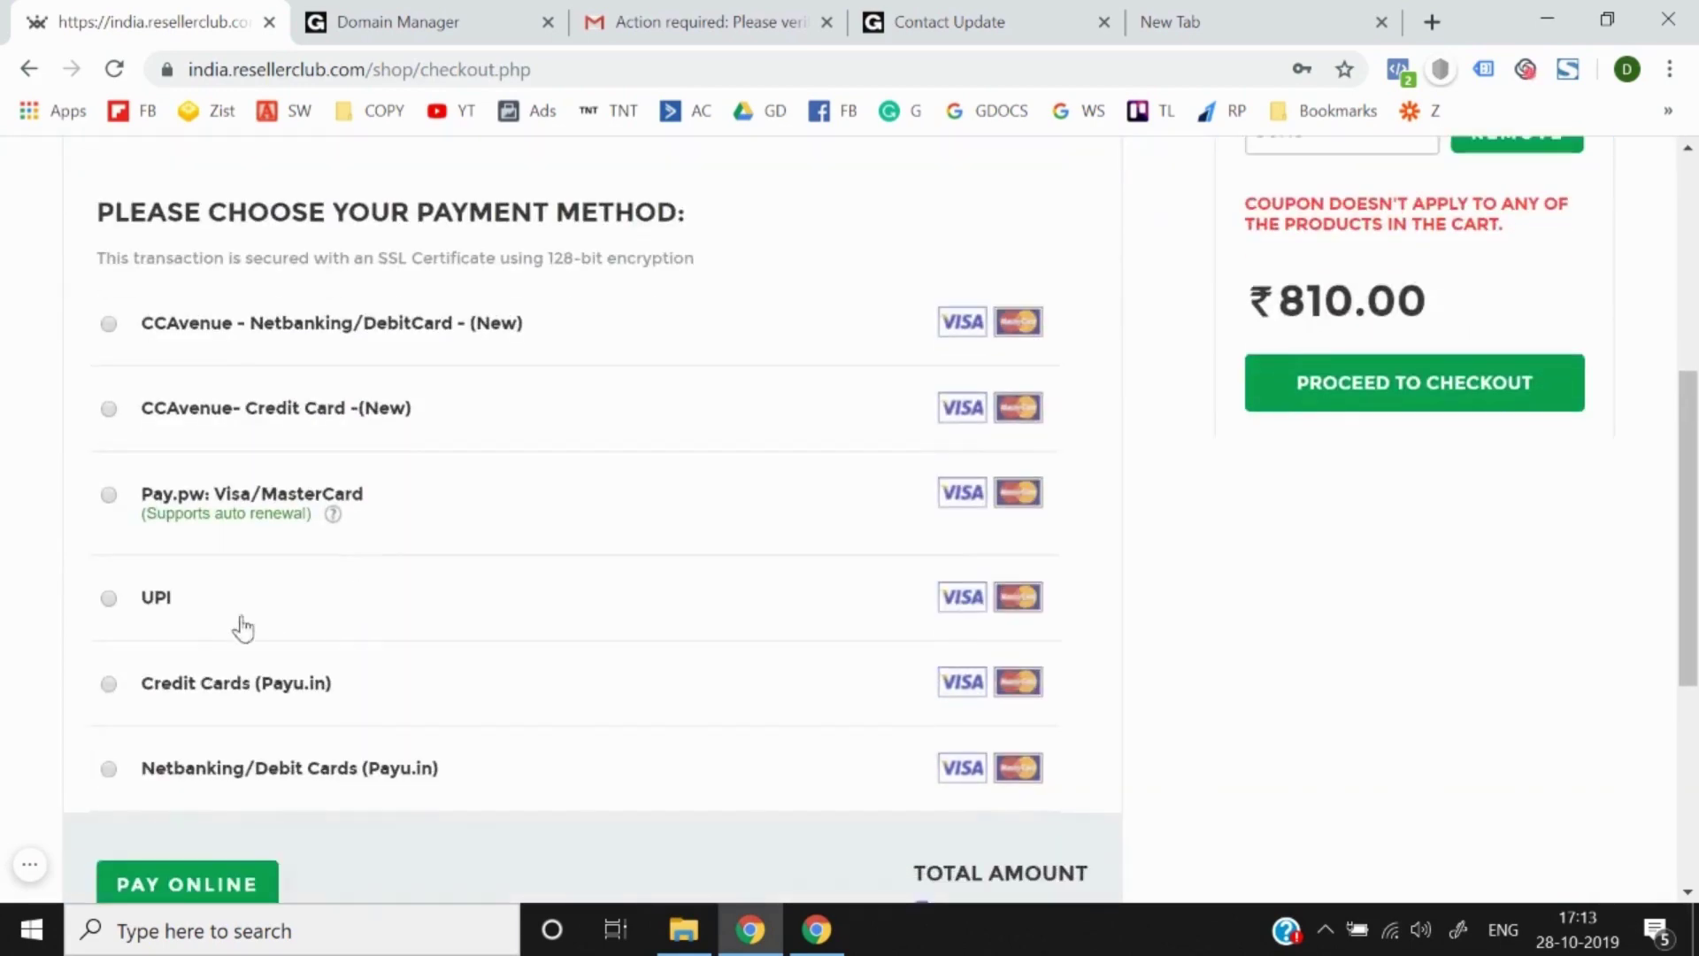
pyautogui.scroll(-2, 156, 619)
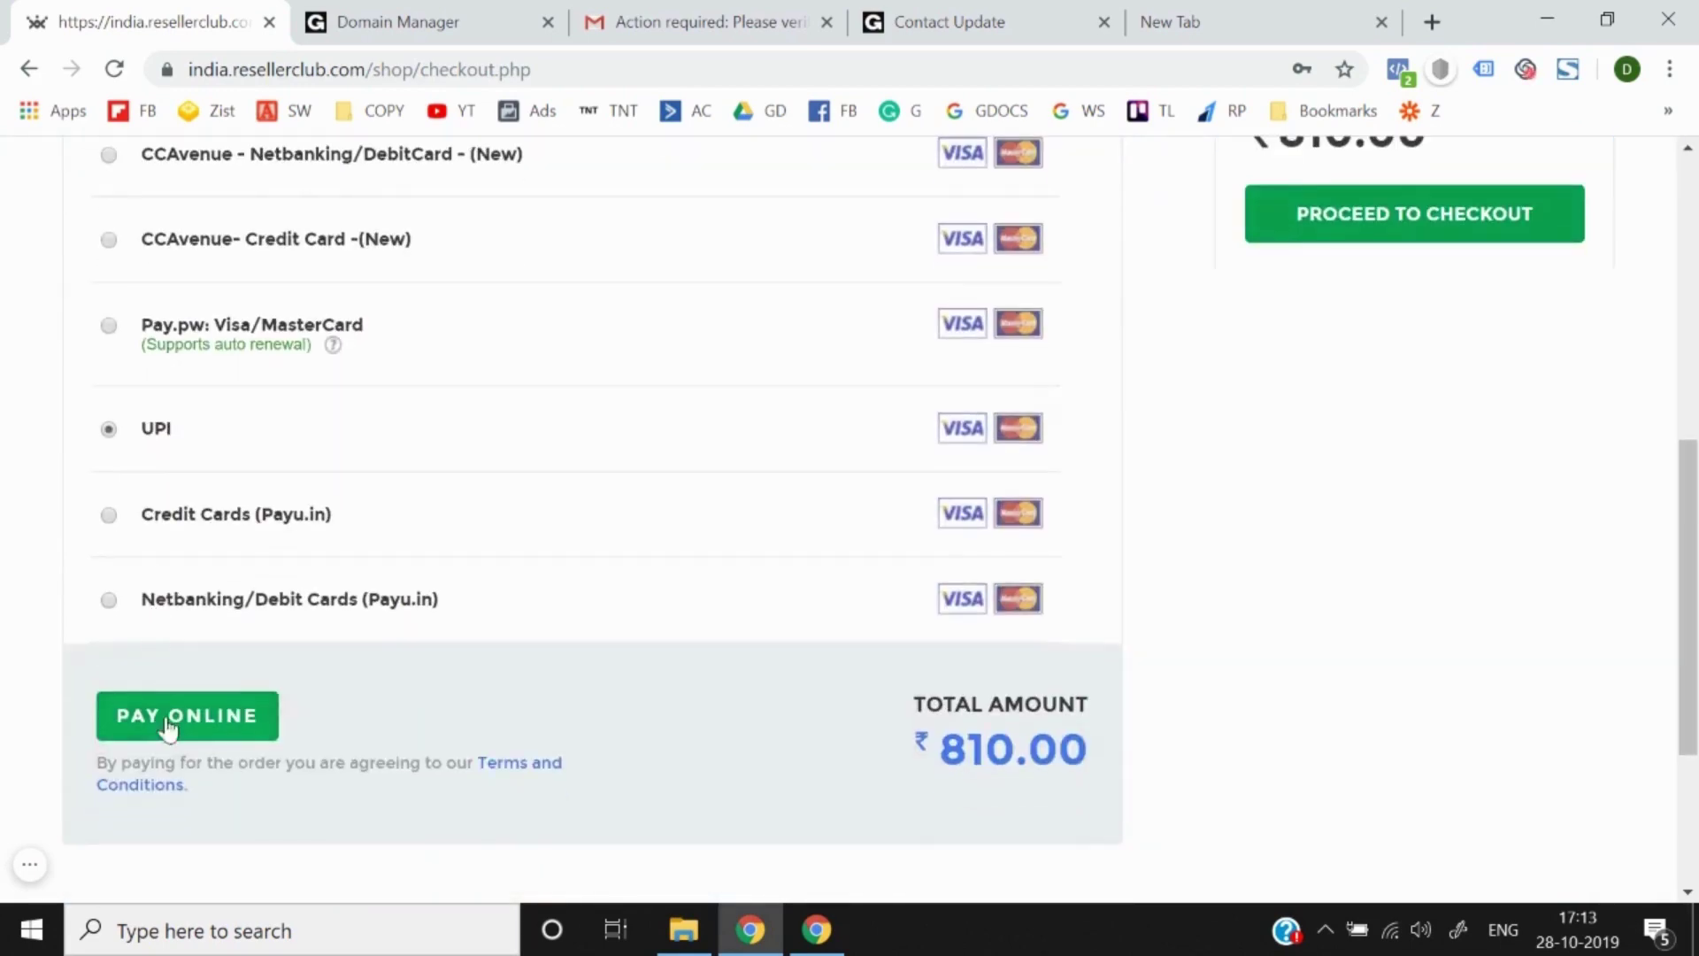
pyautogui.click(167, 728)
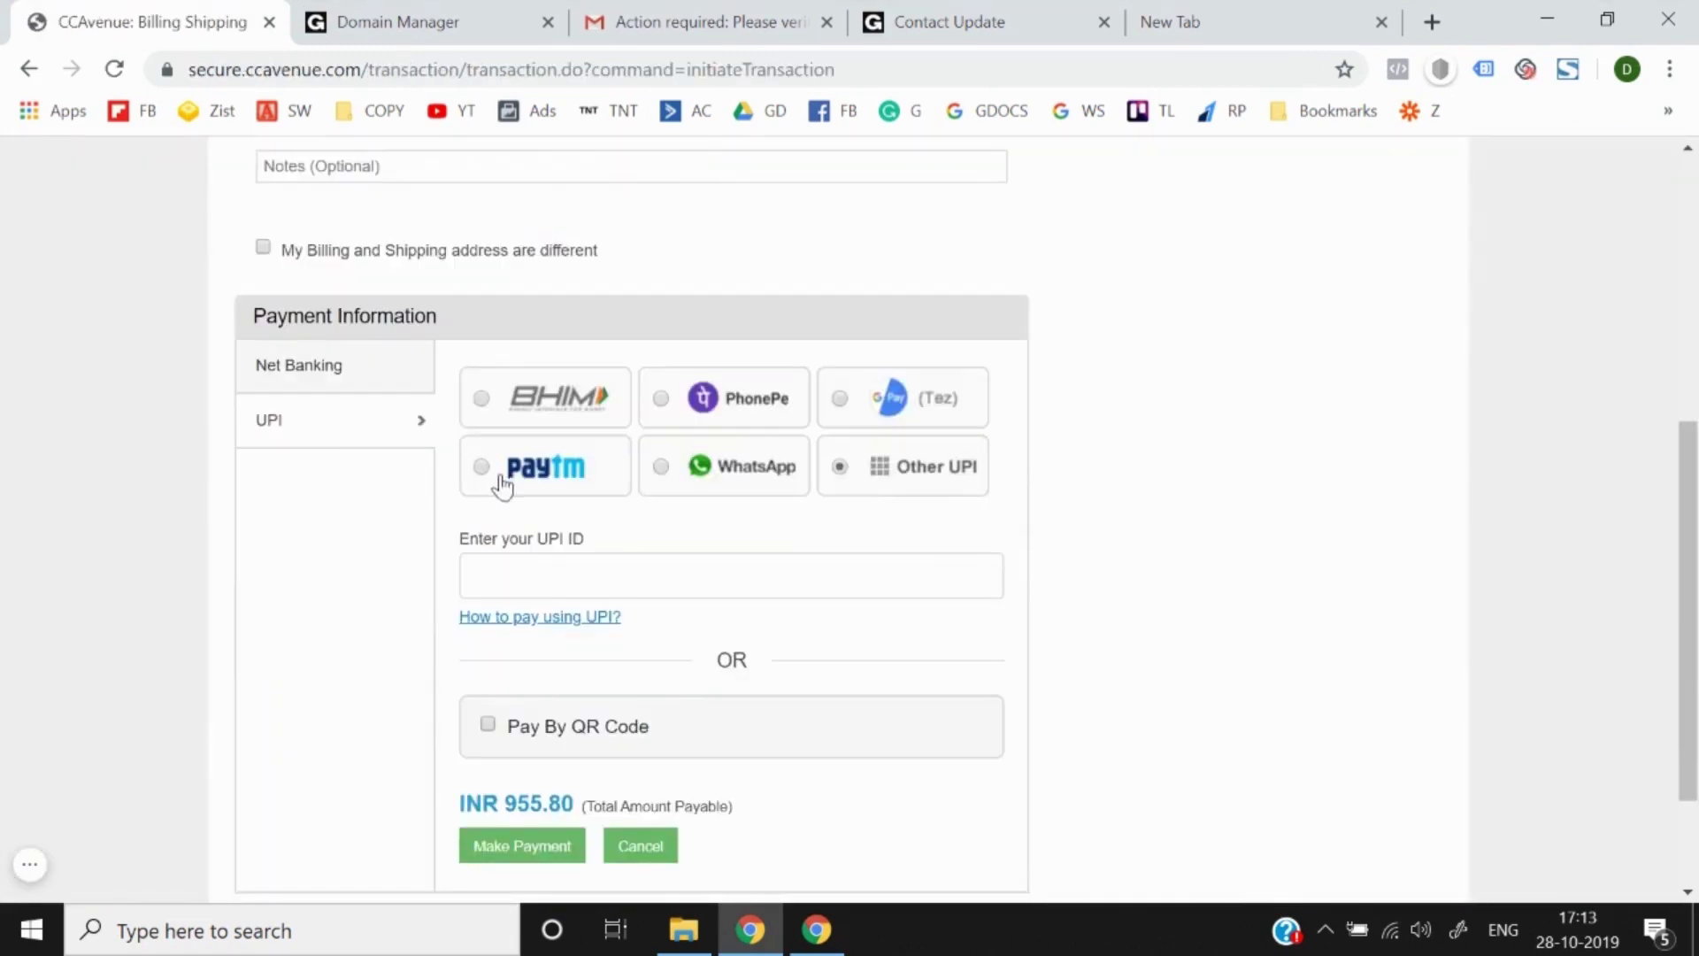
# Step: Pay INR 955.80 via Paytm UPI with the UPI ID, then continue to managing orders
pyautogui.click(483, 469)
pyautogui.scroll(-2, 482, 478)
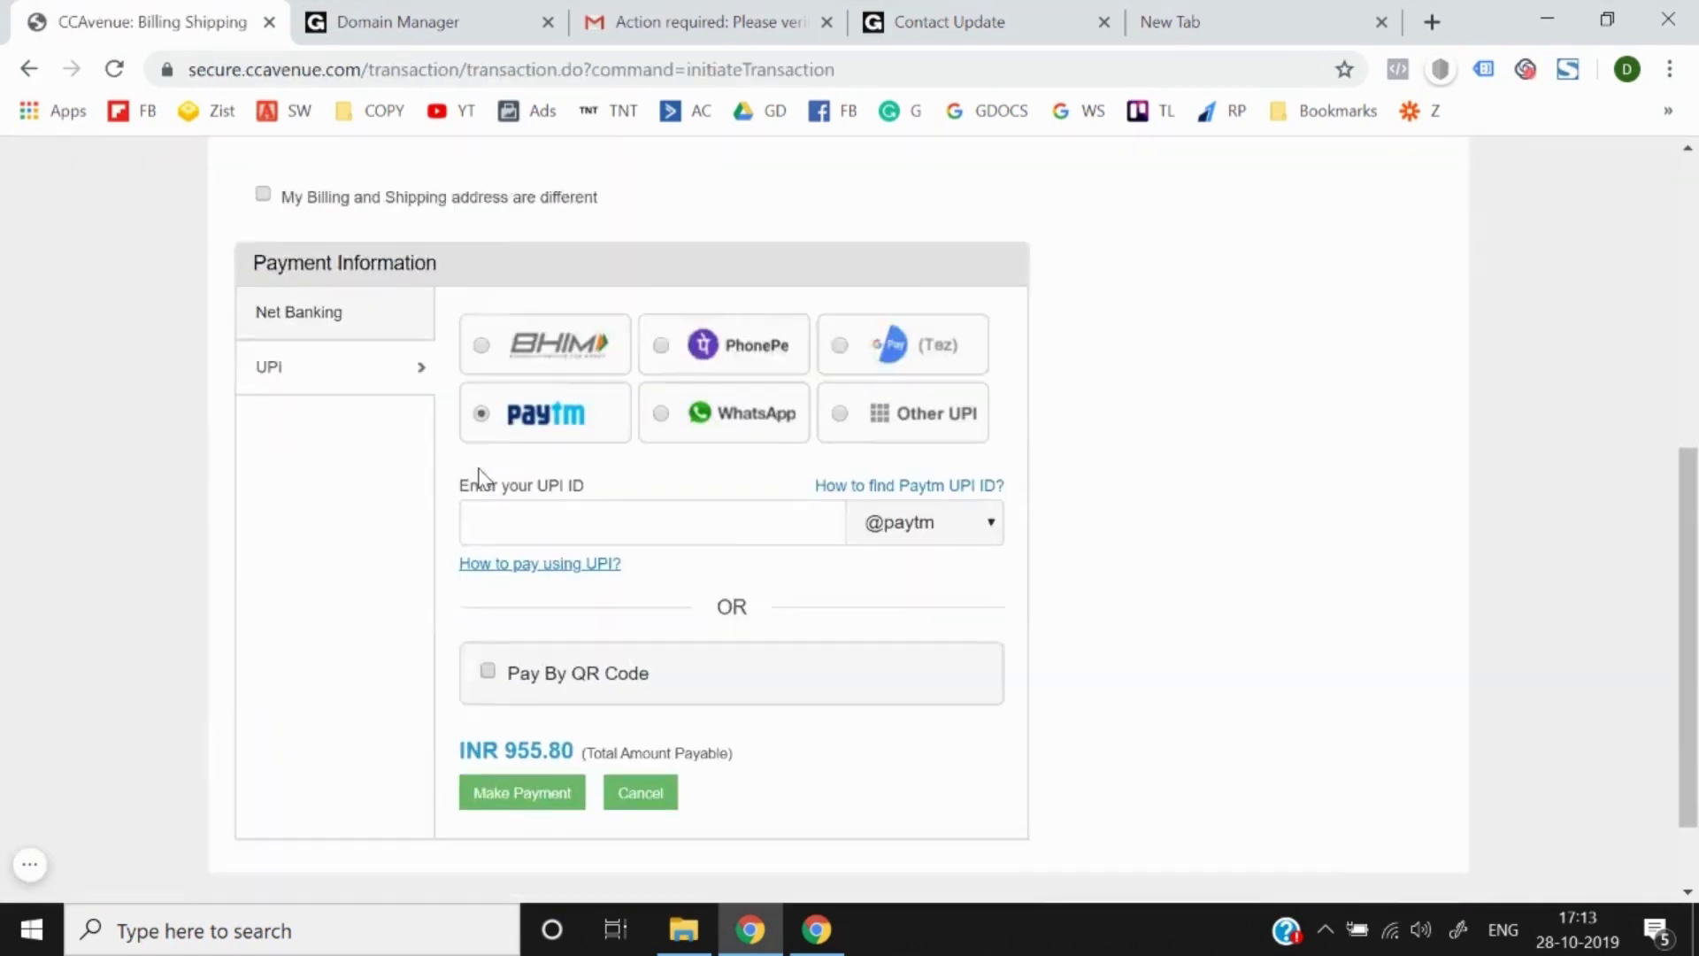
pyautogui.click(589, 459)
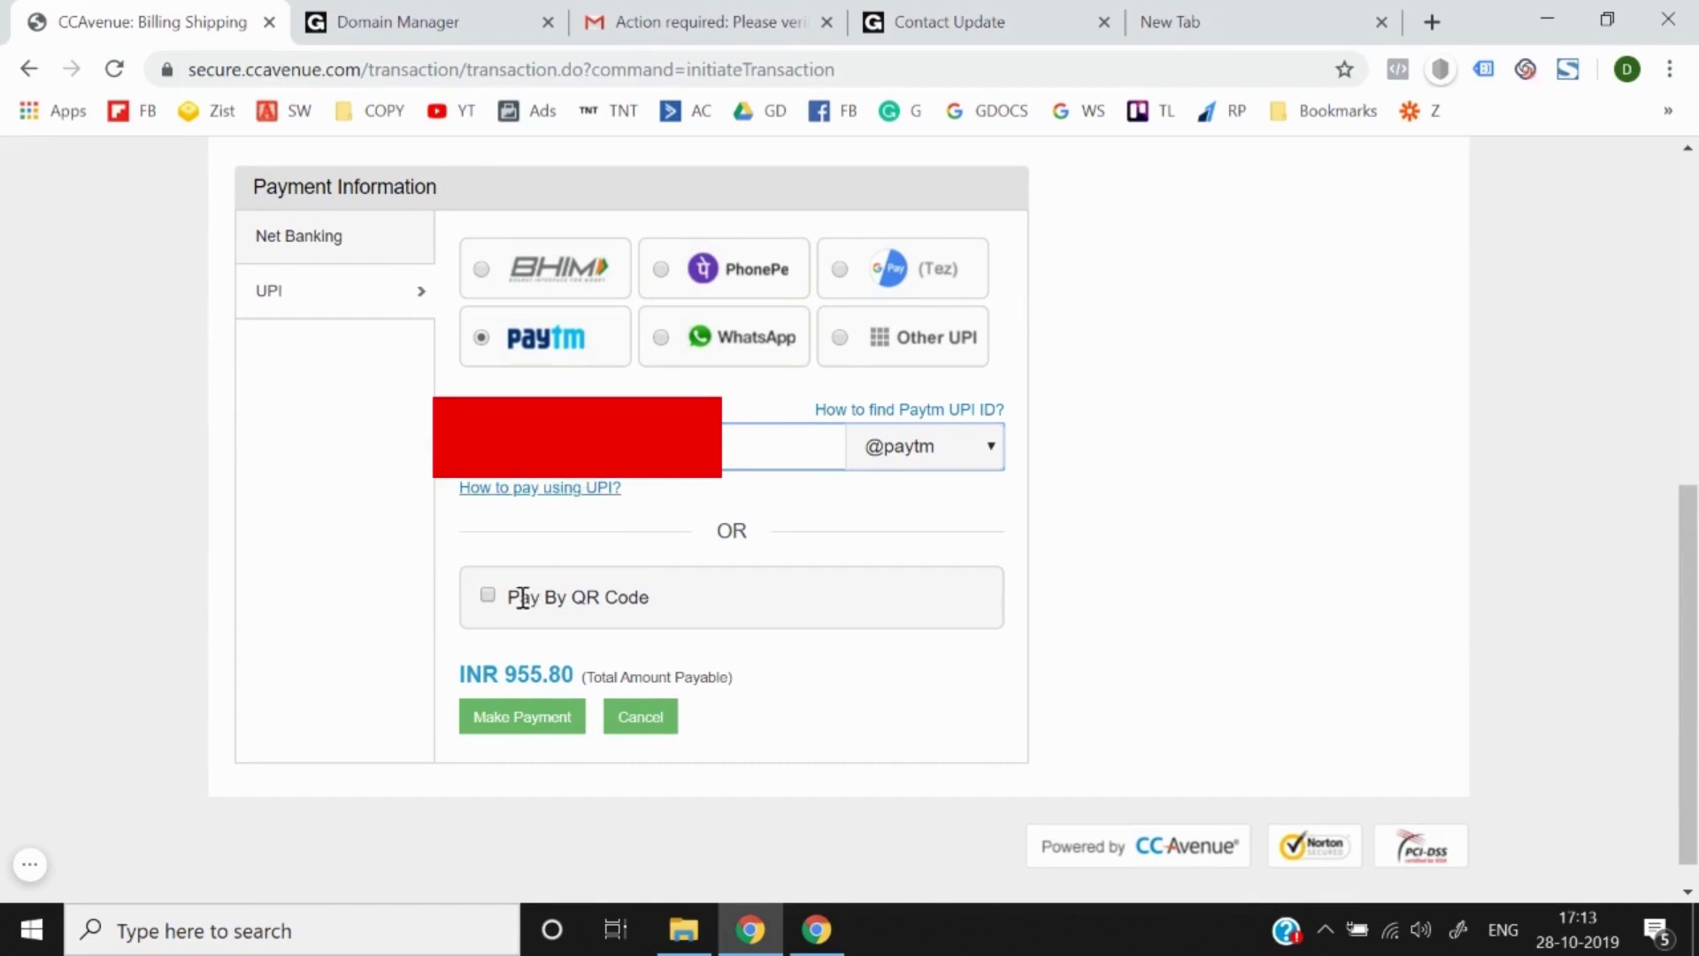
pyautogui.click(507, 726)
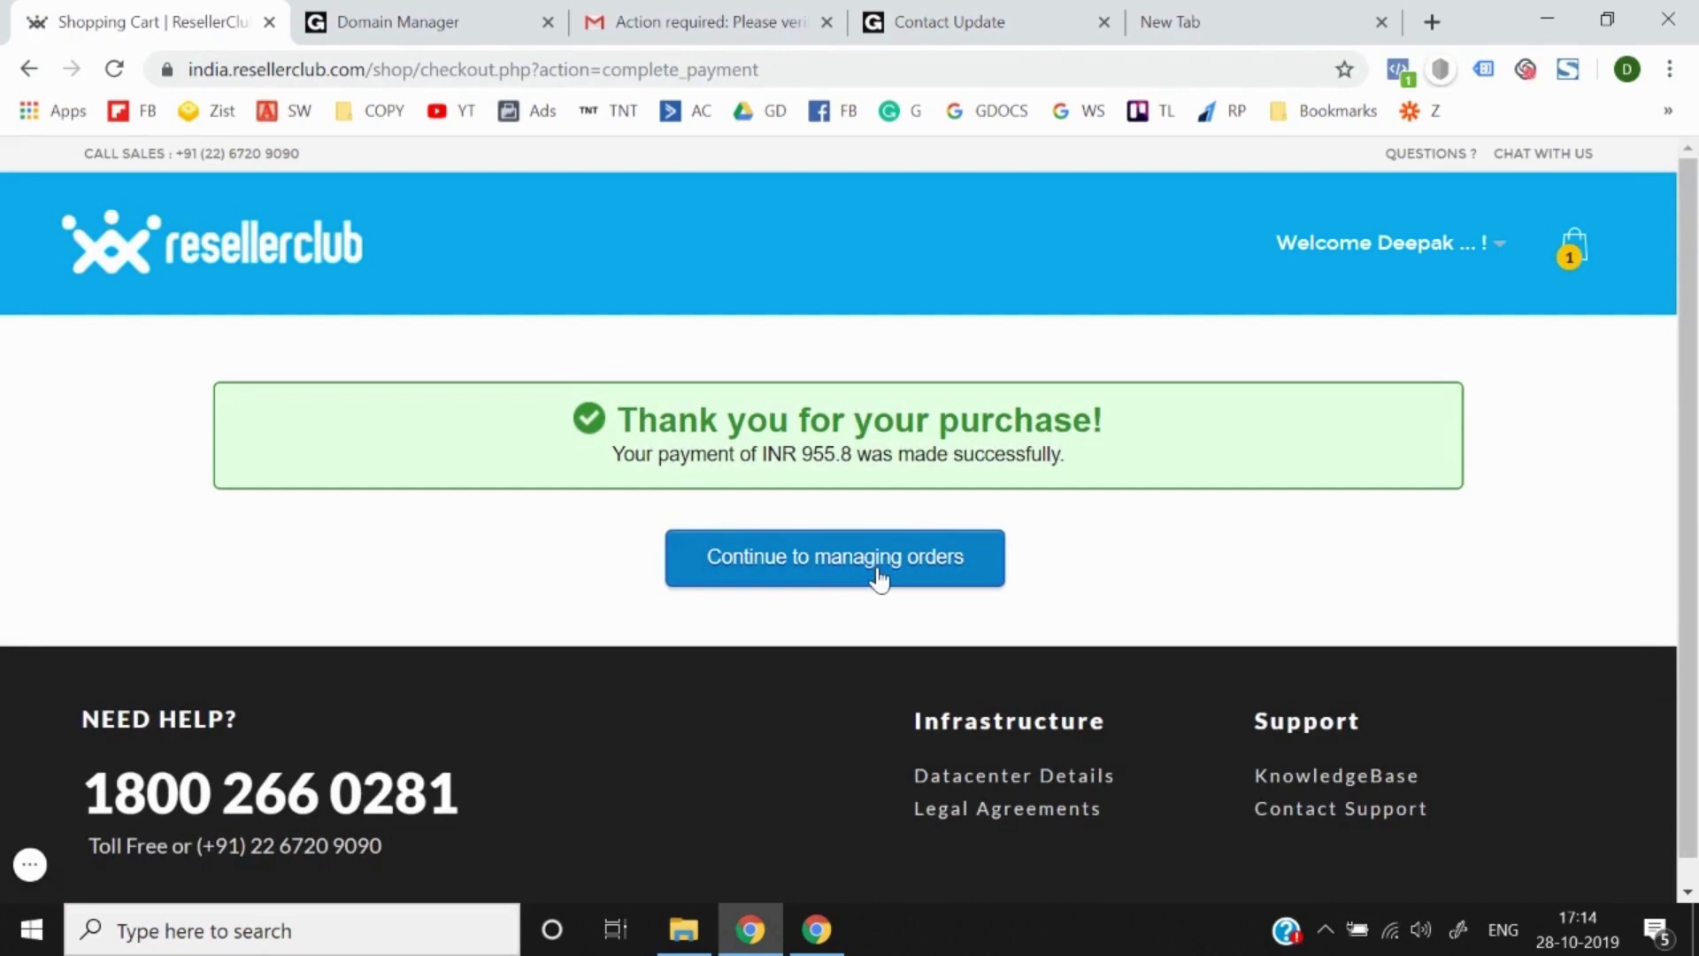
pyautogui.click(824, 571)
# Step: Read ResellerClub's INR 955.80 receipt confirmation email in Gmail, then go back to the inbox
pyautogui.click(744, 17)
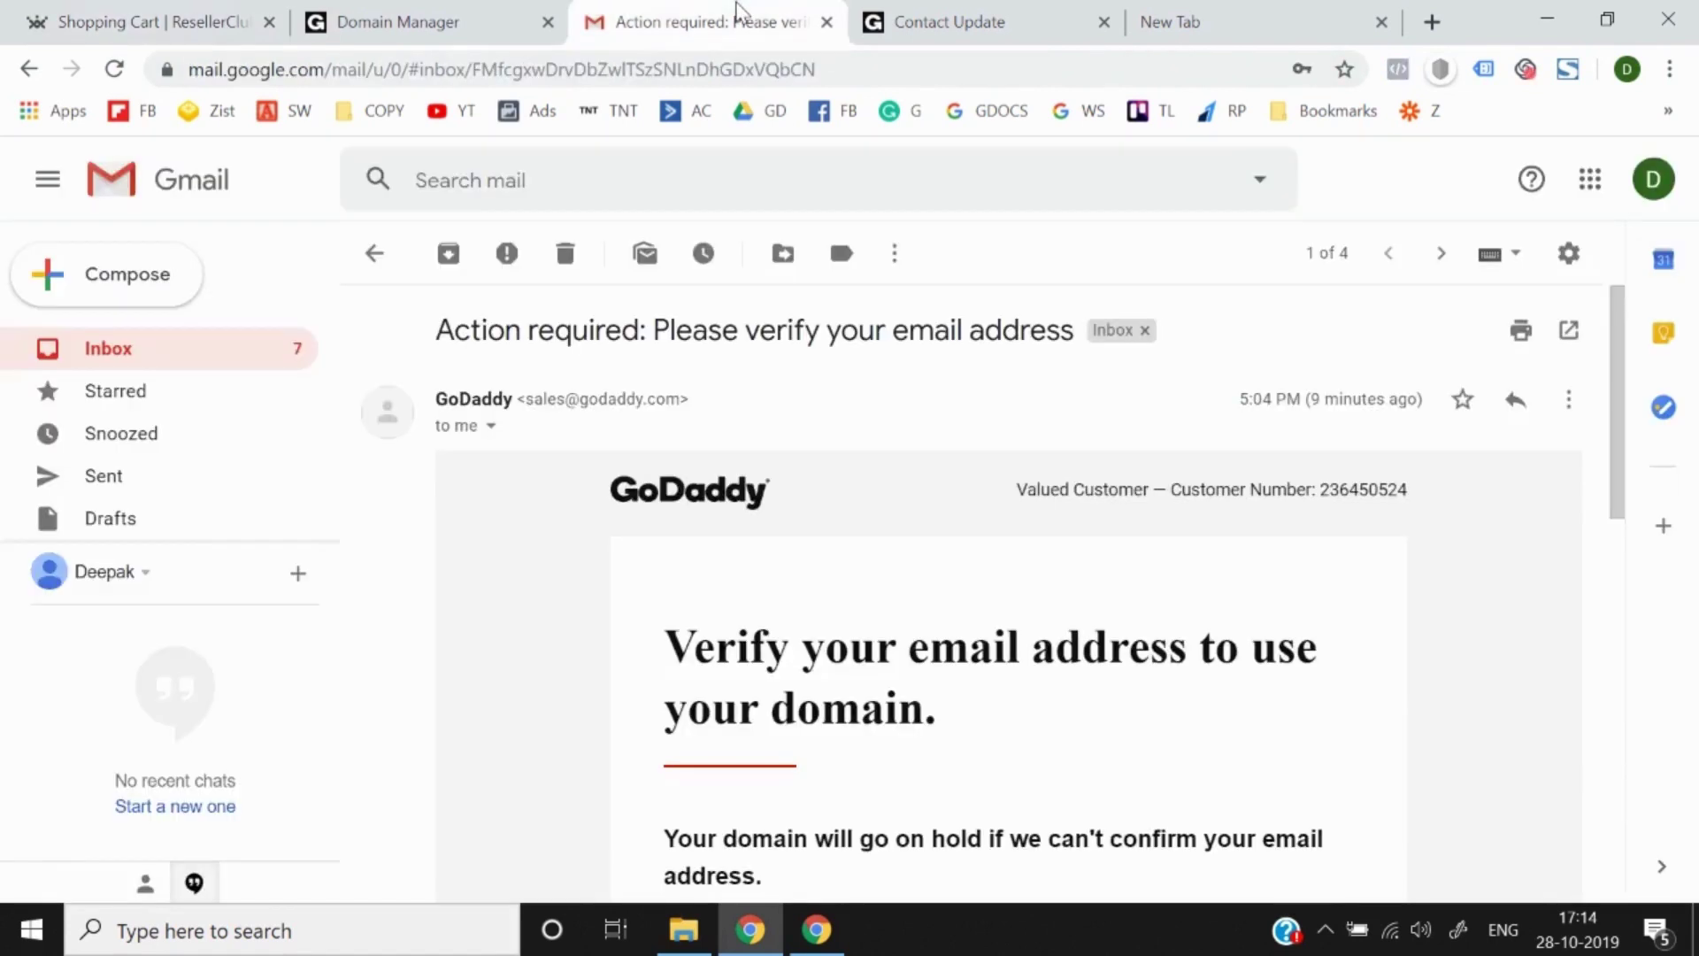
pyautogui.click(377, 256)
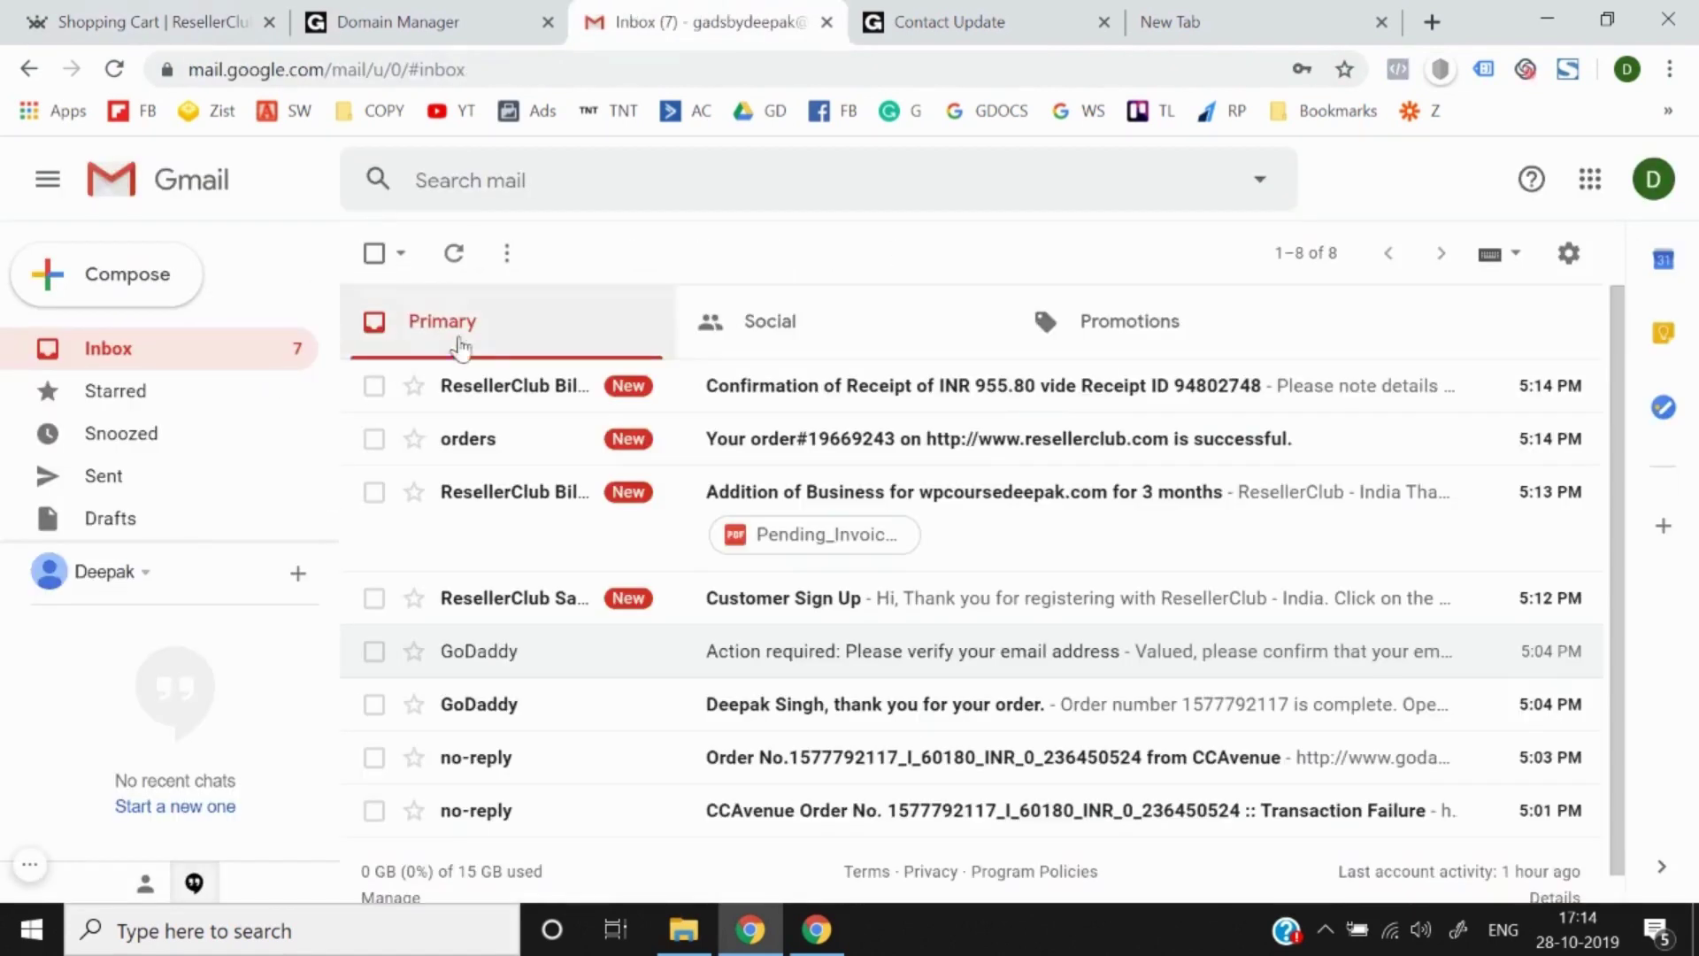
pyautogui.click(797, 395)
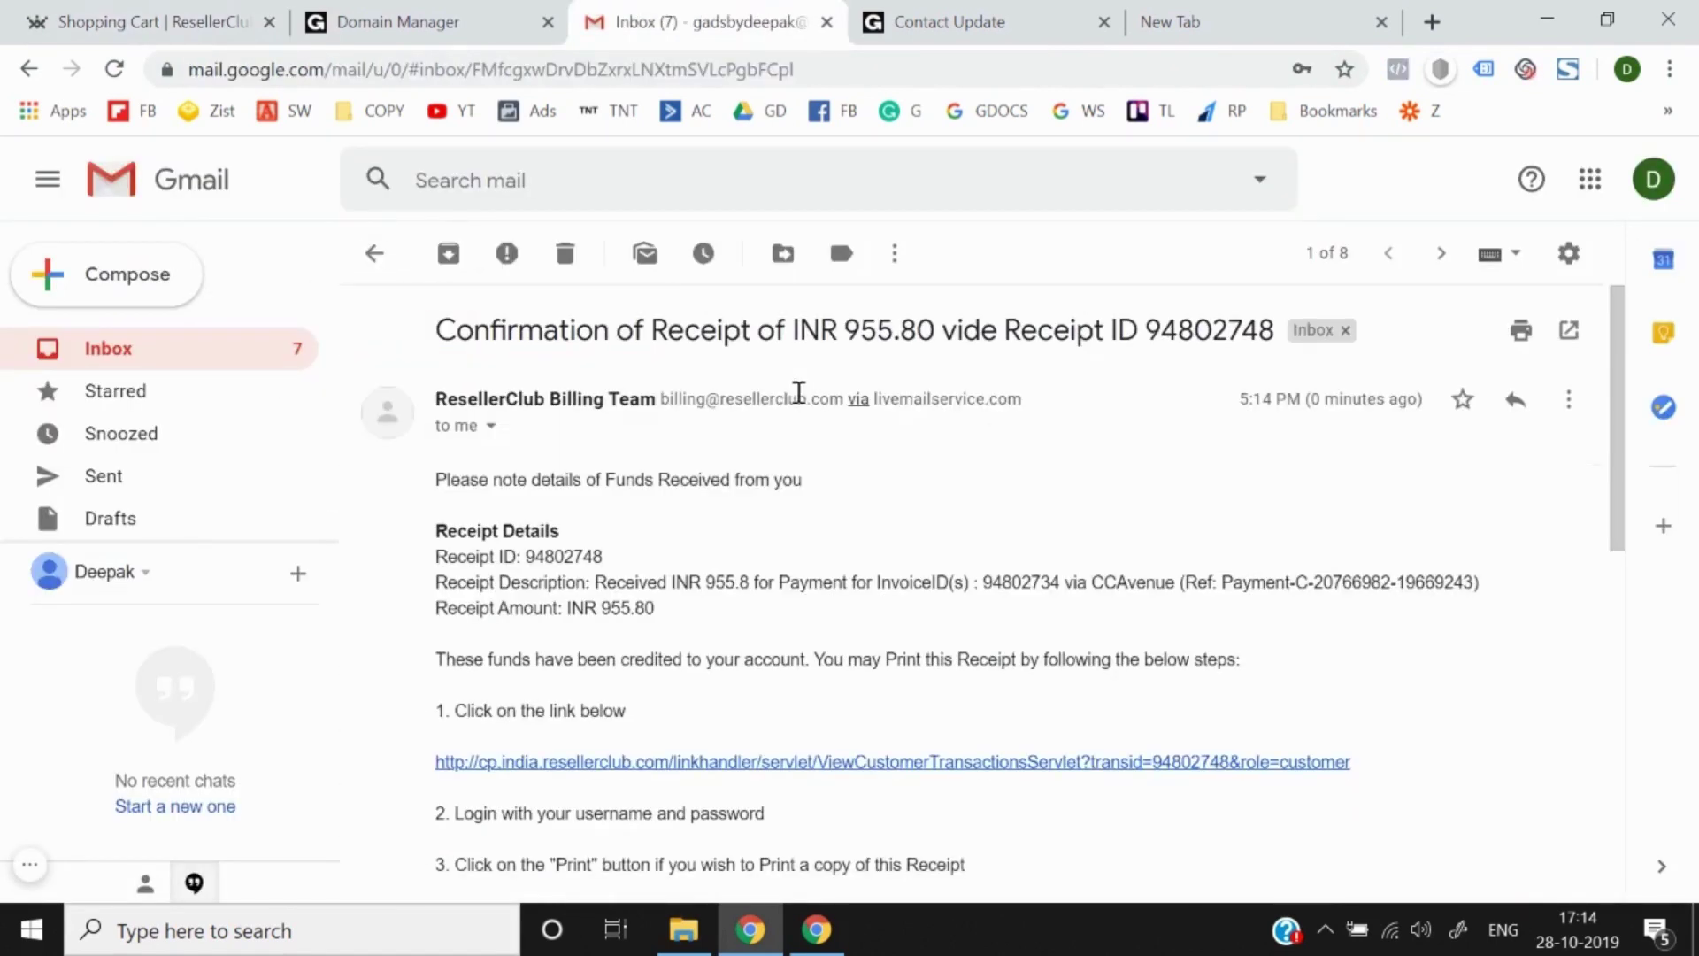
pyautogui.scroll(-5, 561, 710)
pyautogui.scroll(-4, 561, 709)
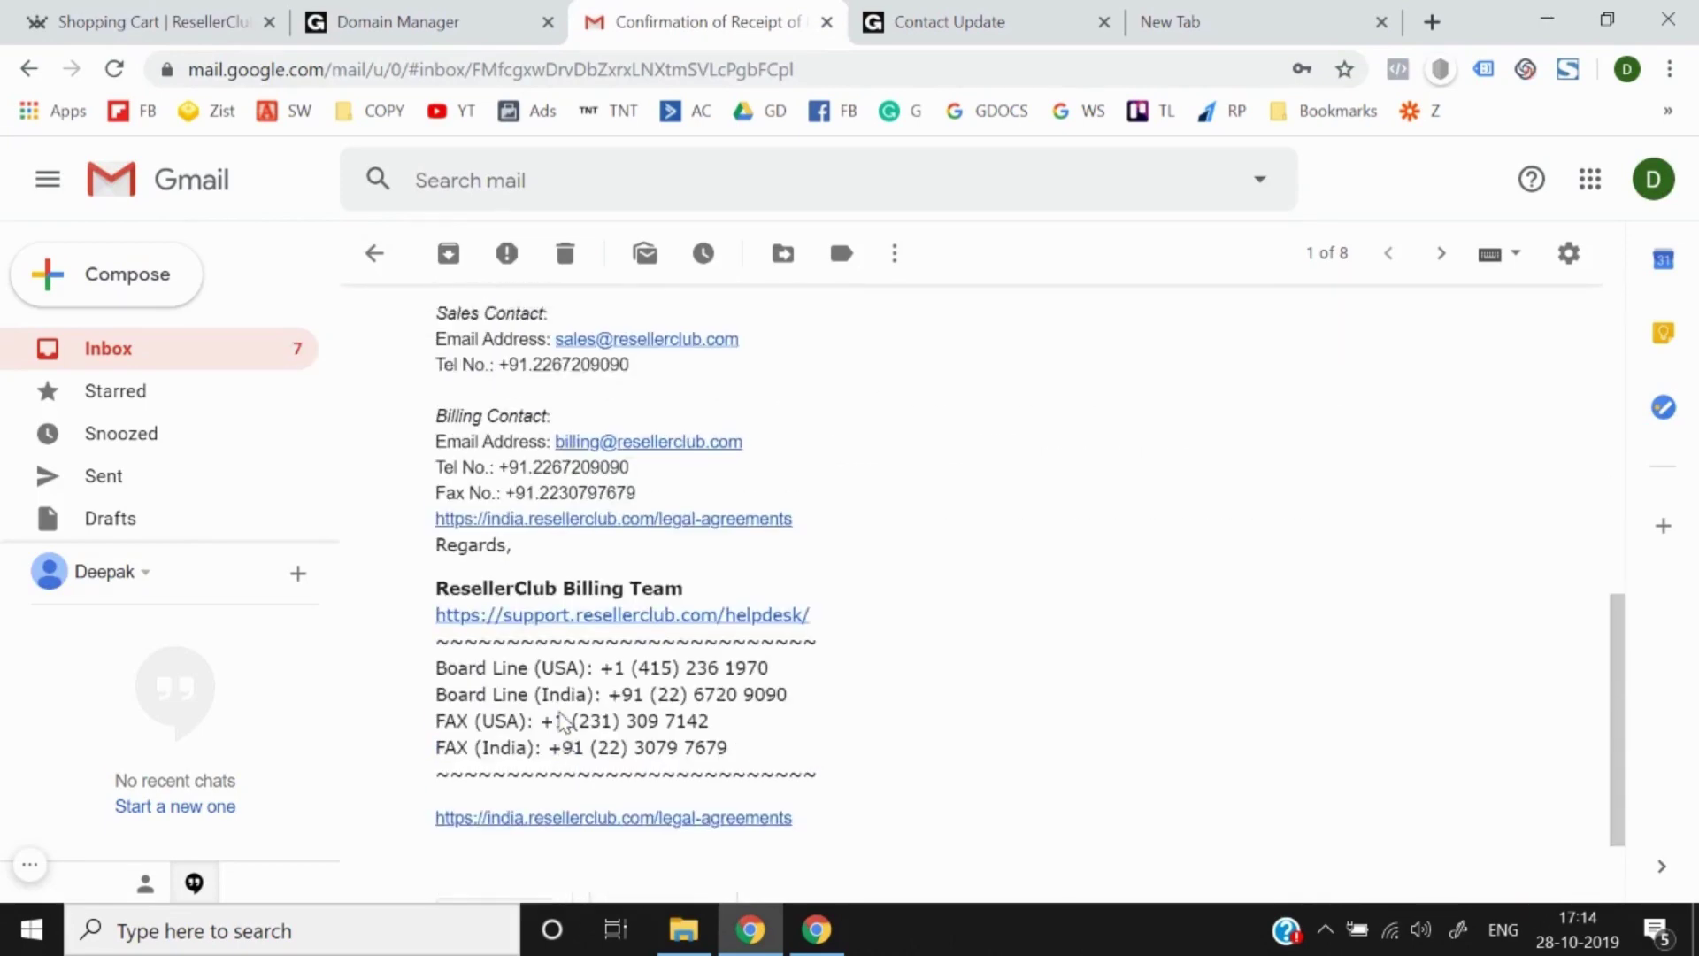
pyautogui.scroll(8, 531, 459)
pyautogui.click(375, 253)
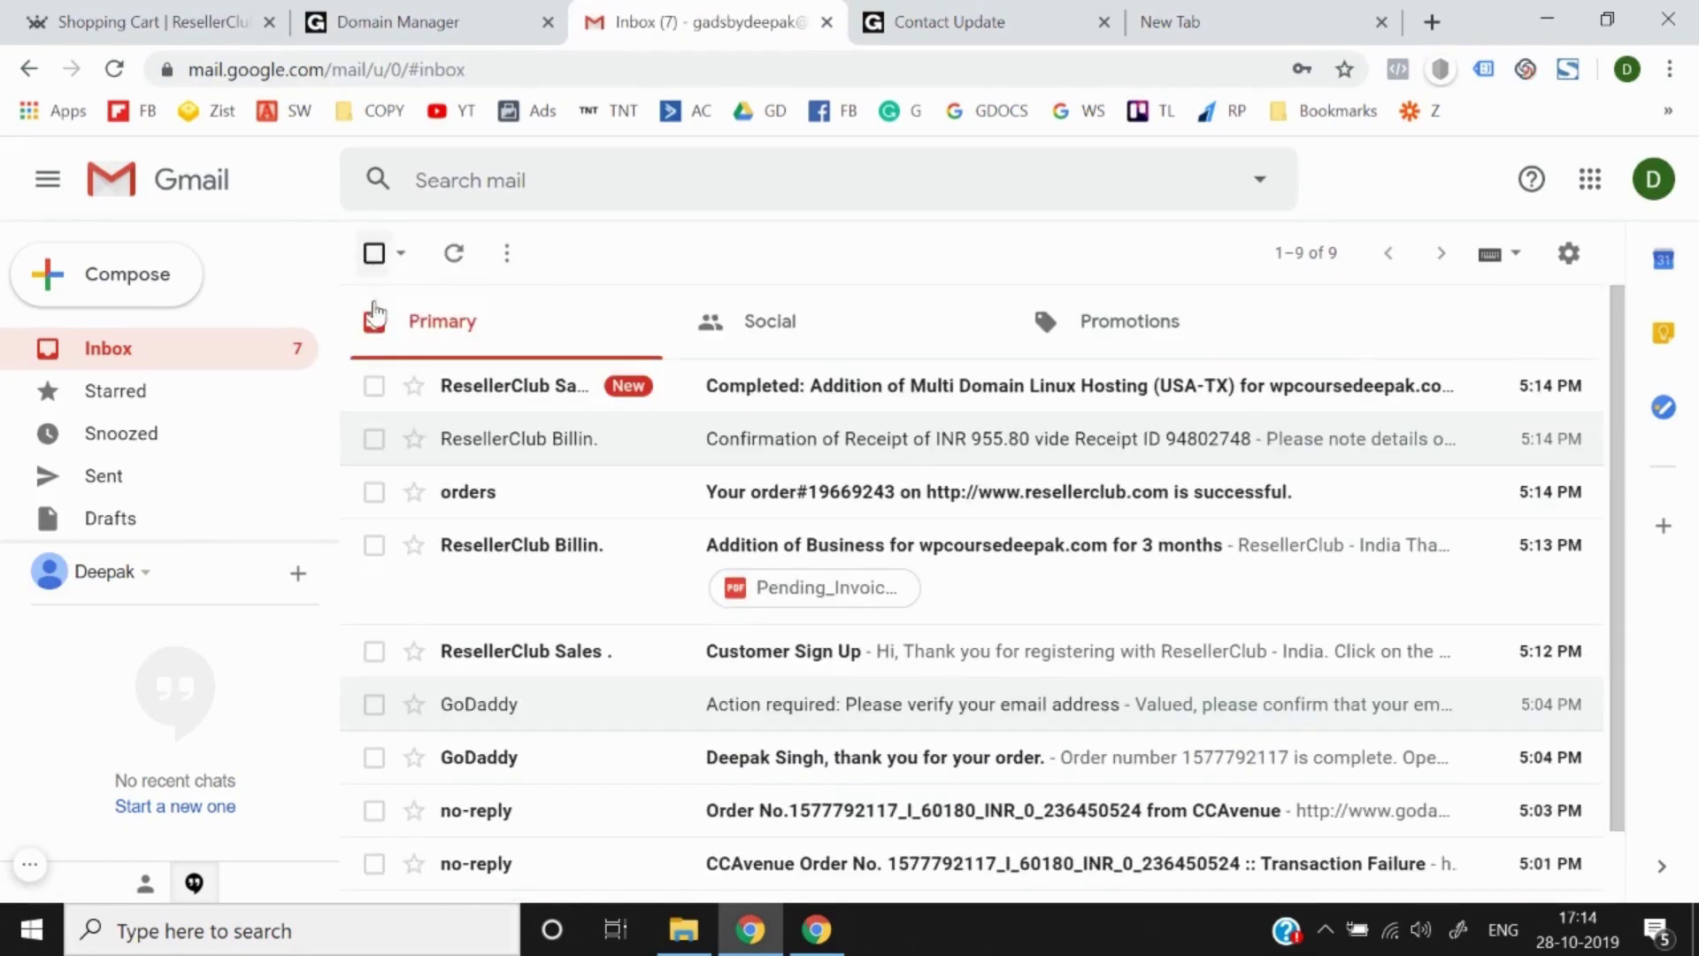
# Step: Open the 'Completed: Addition of Multi Domain Linux Hosting' email and read its details
pyautogui.click(815, 387)
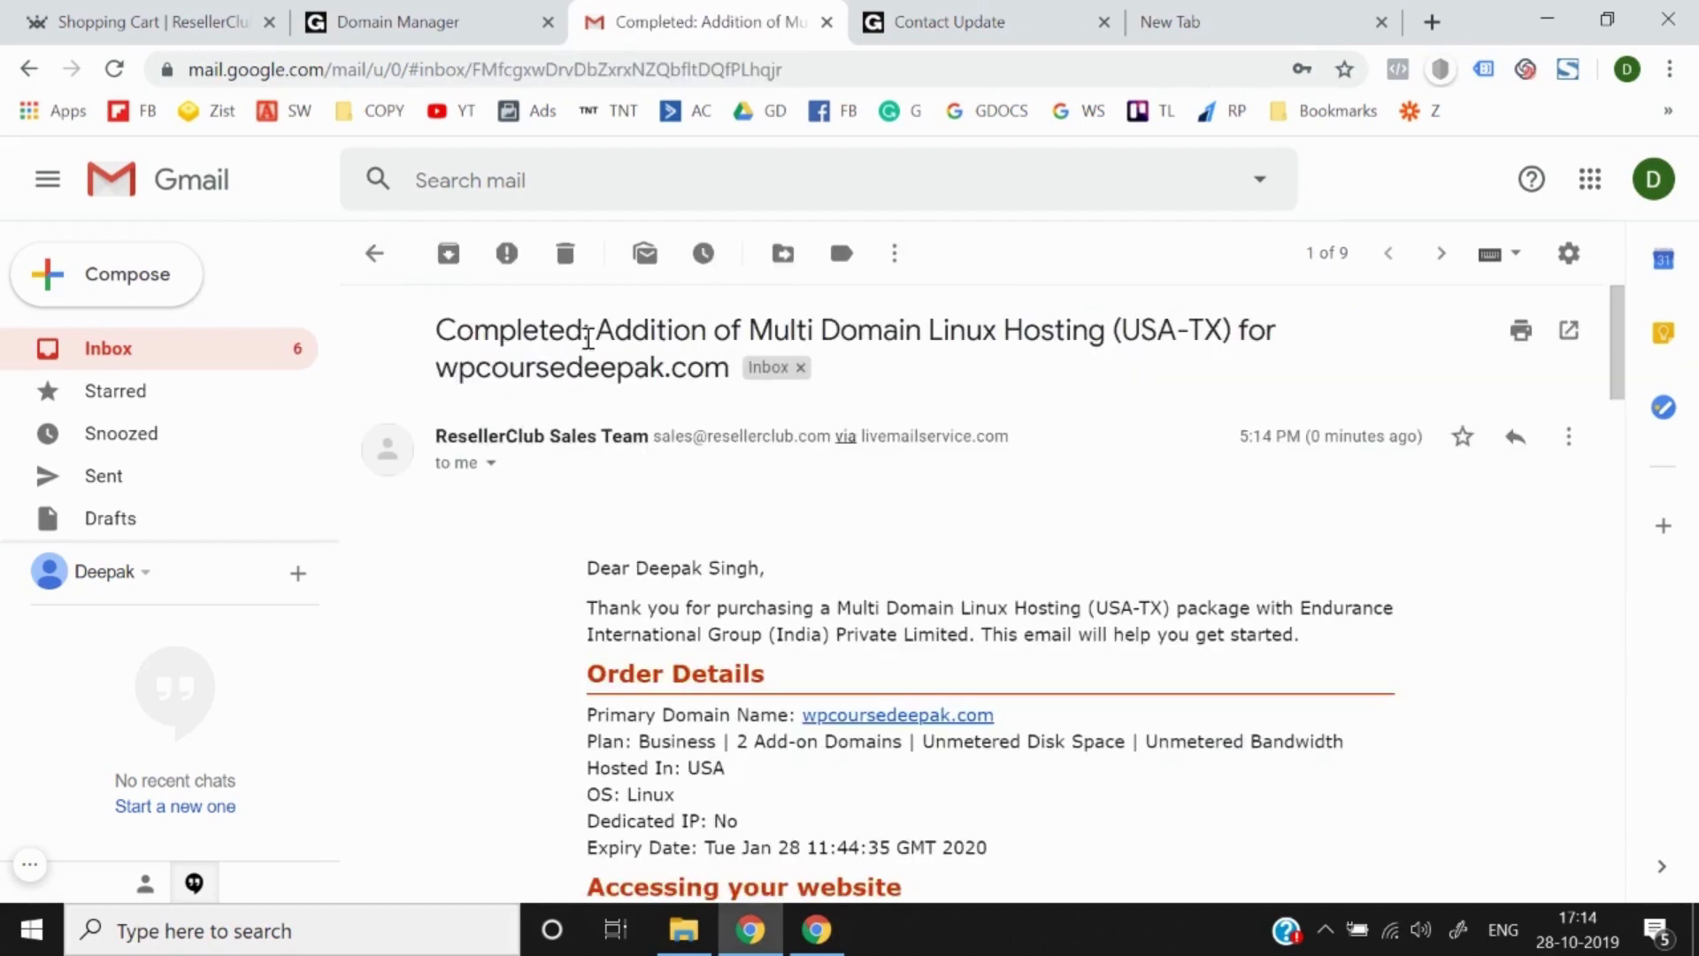
pyautogui.moveTo(732, 336); pyautogui.dragTo(445, 330)
pyautogui.click(448, 334)
pyautogui.doubleClick(523, 350)
pyautogui.tripleClick(522, 350)
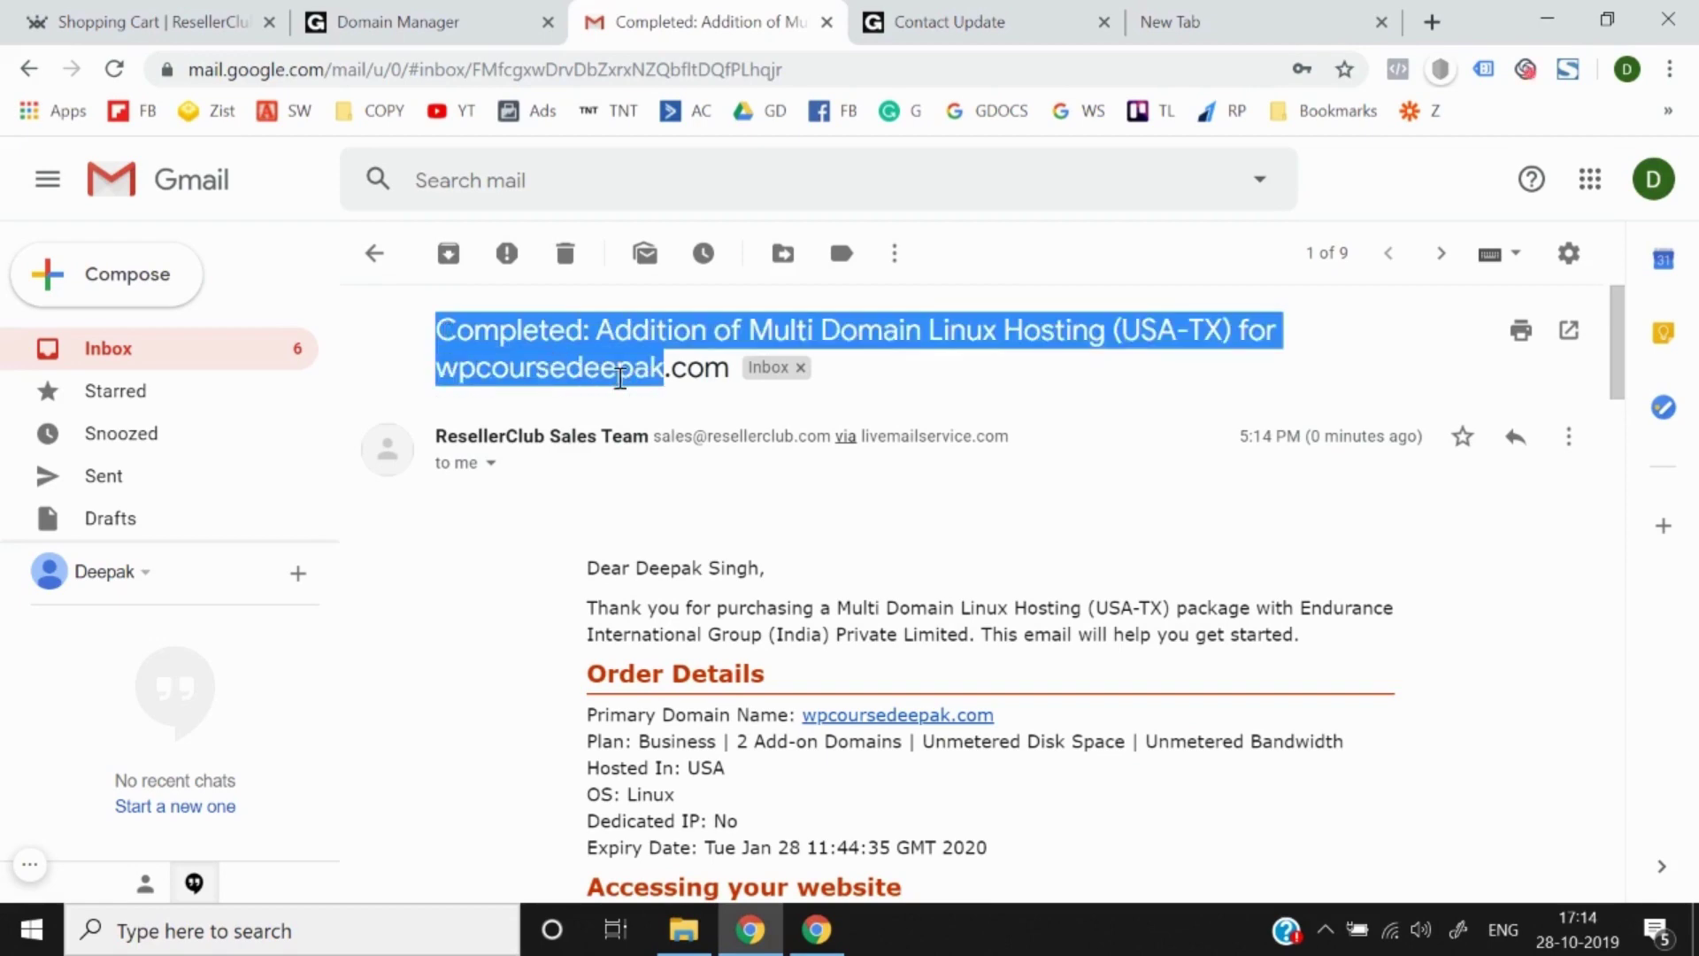
pyautogui.scroll(-6, 561, 660)
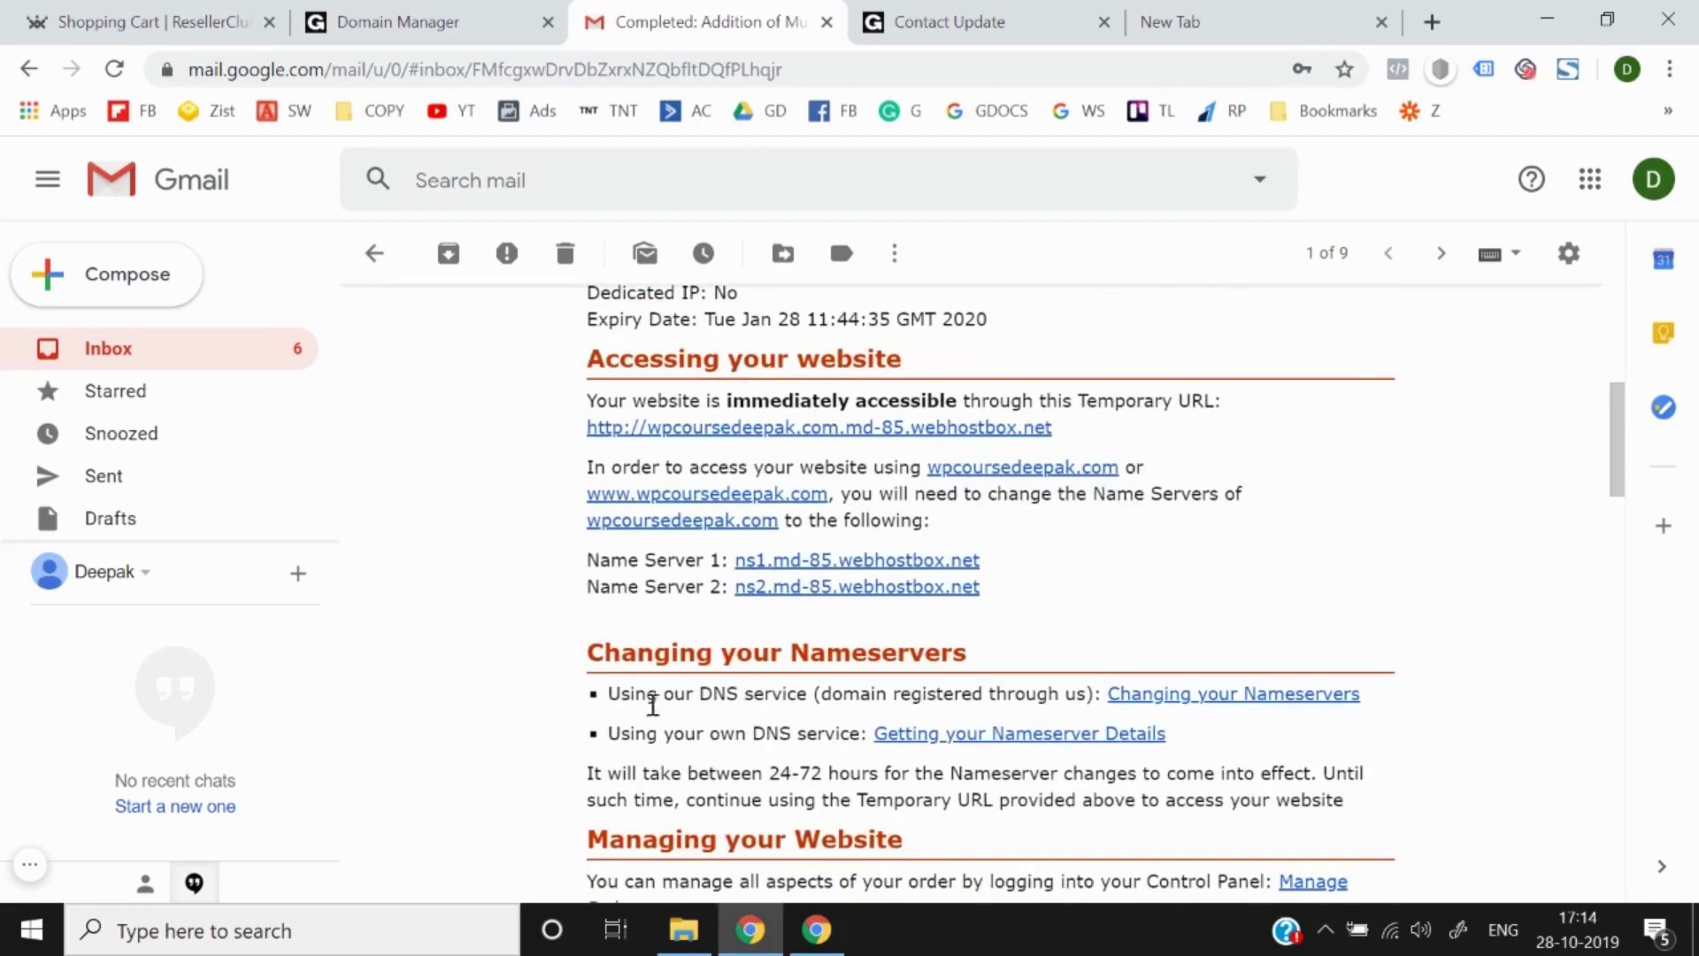
pyautogui.scroll(6, 661, 571)
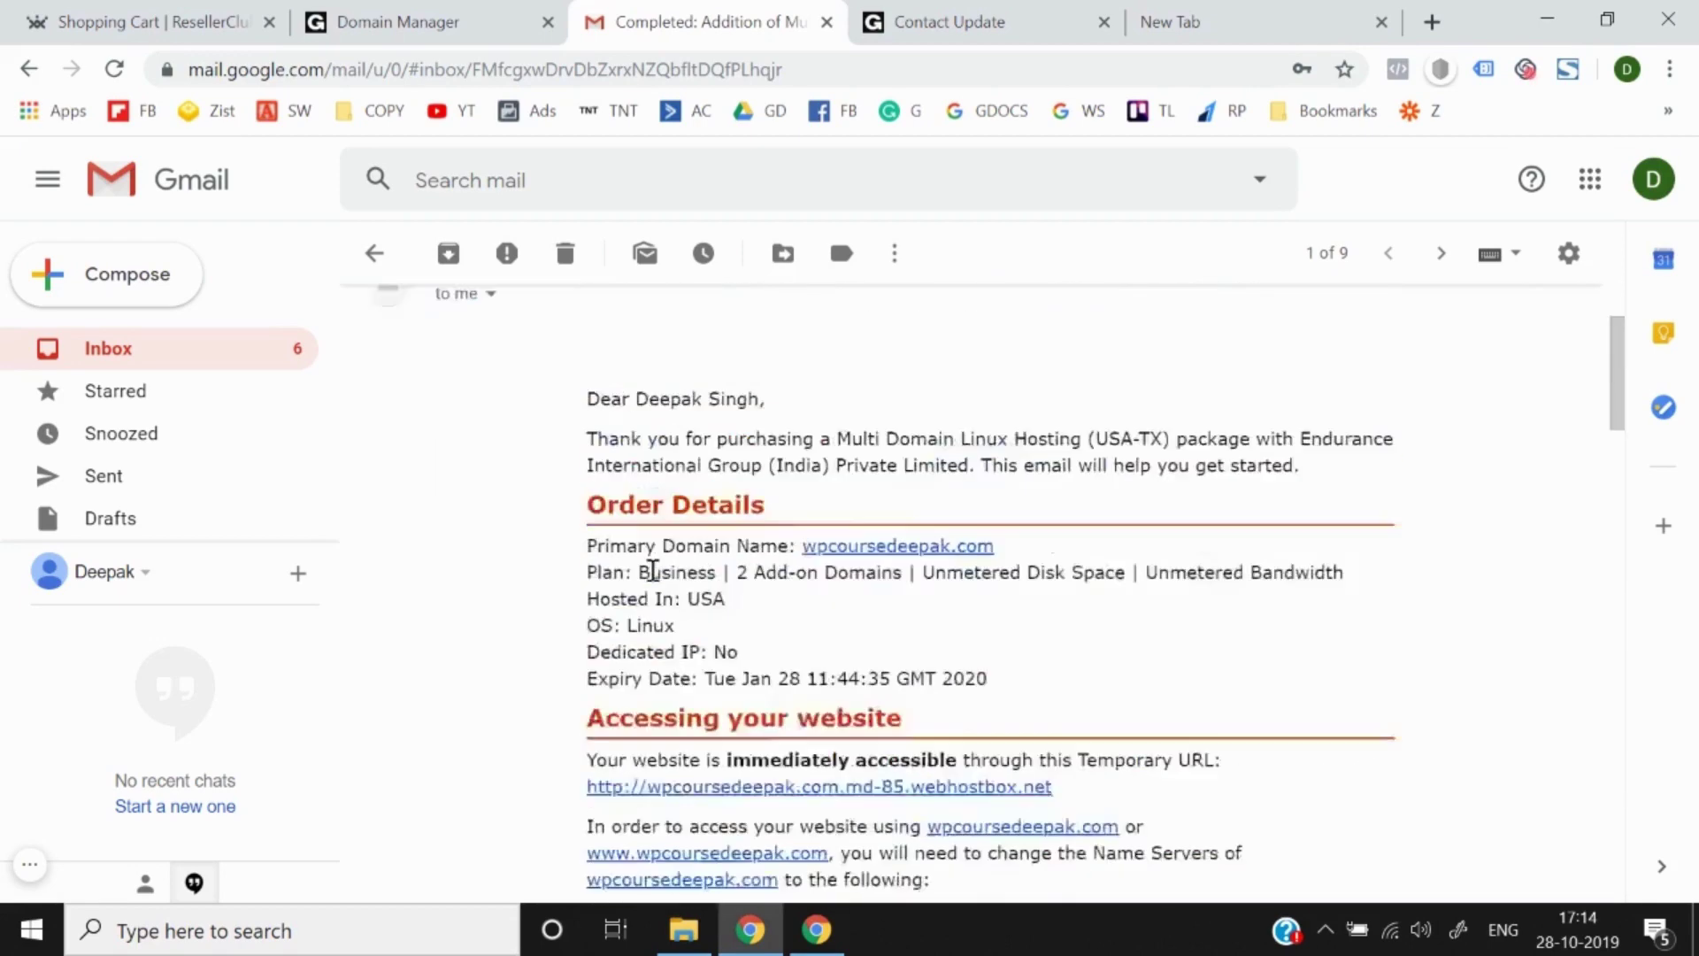
# Step: Star the hosting-completed email, then reopen it to review the webhostbox Name Server lines
pyautogui.click(368, 253)
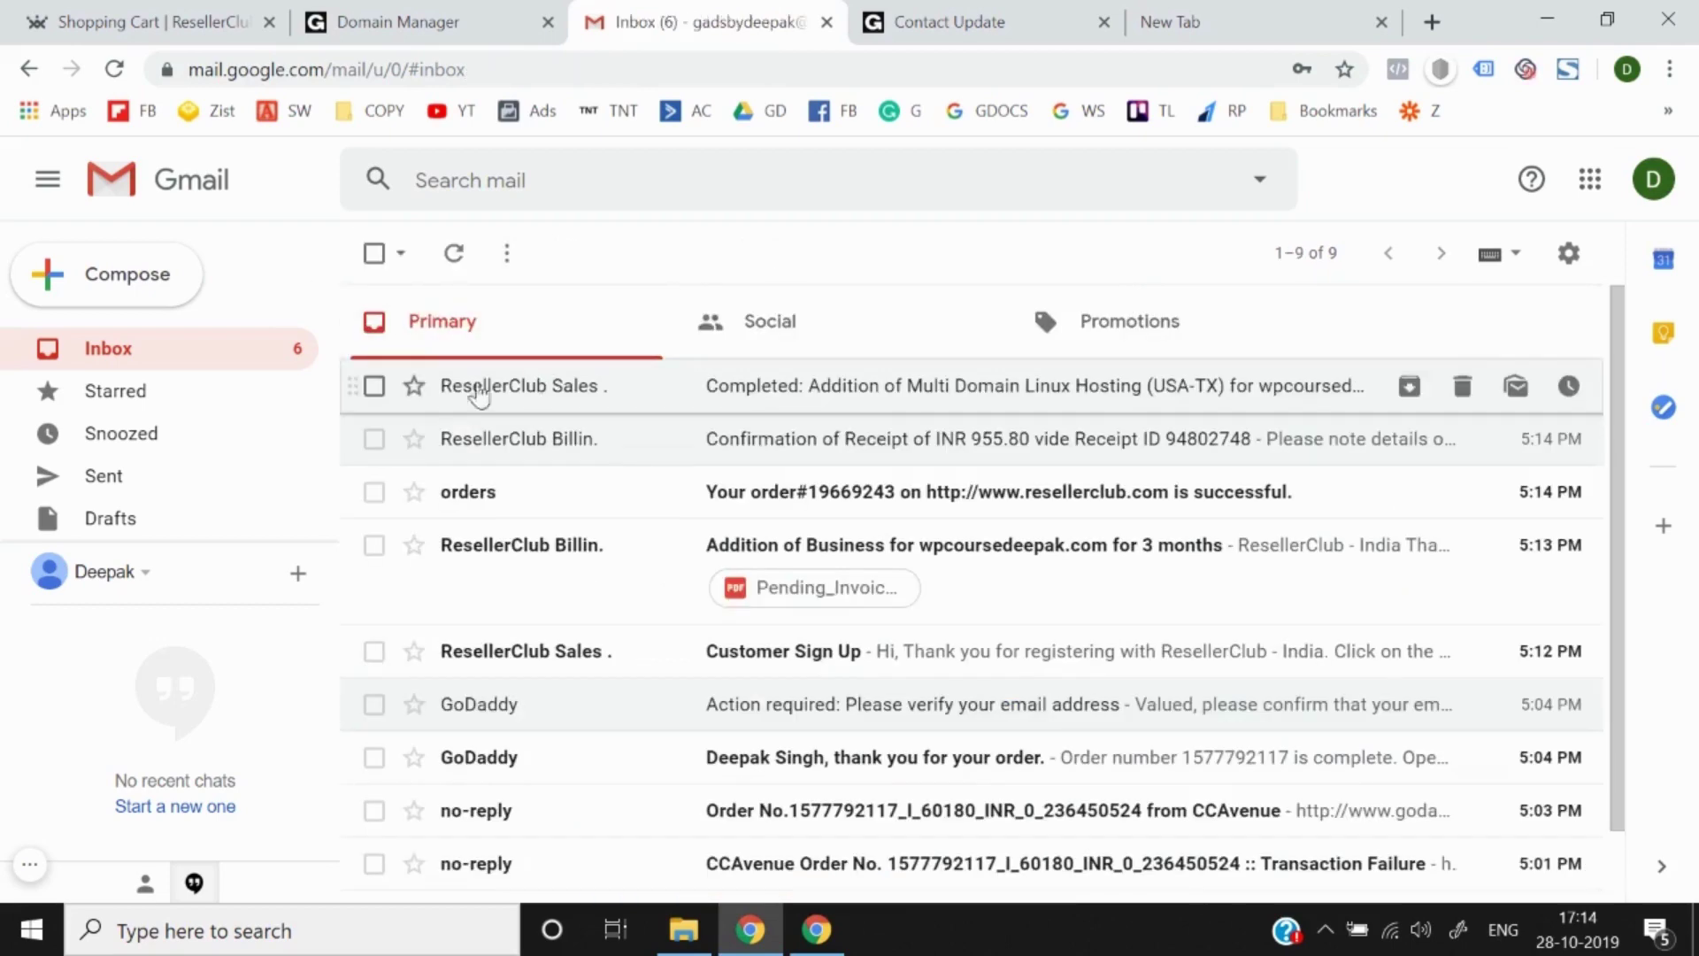
pyautogui.click(413, 386)
pyautogui.click(558, 409)
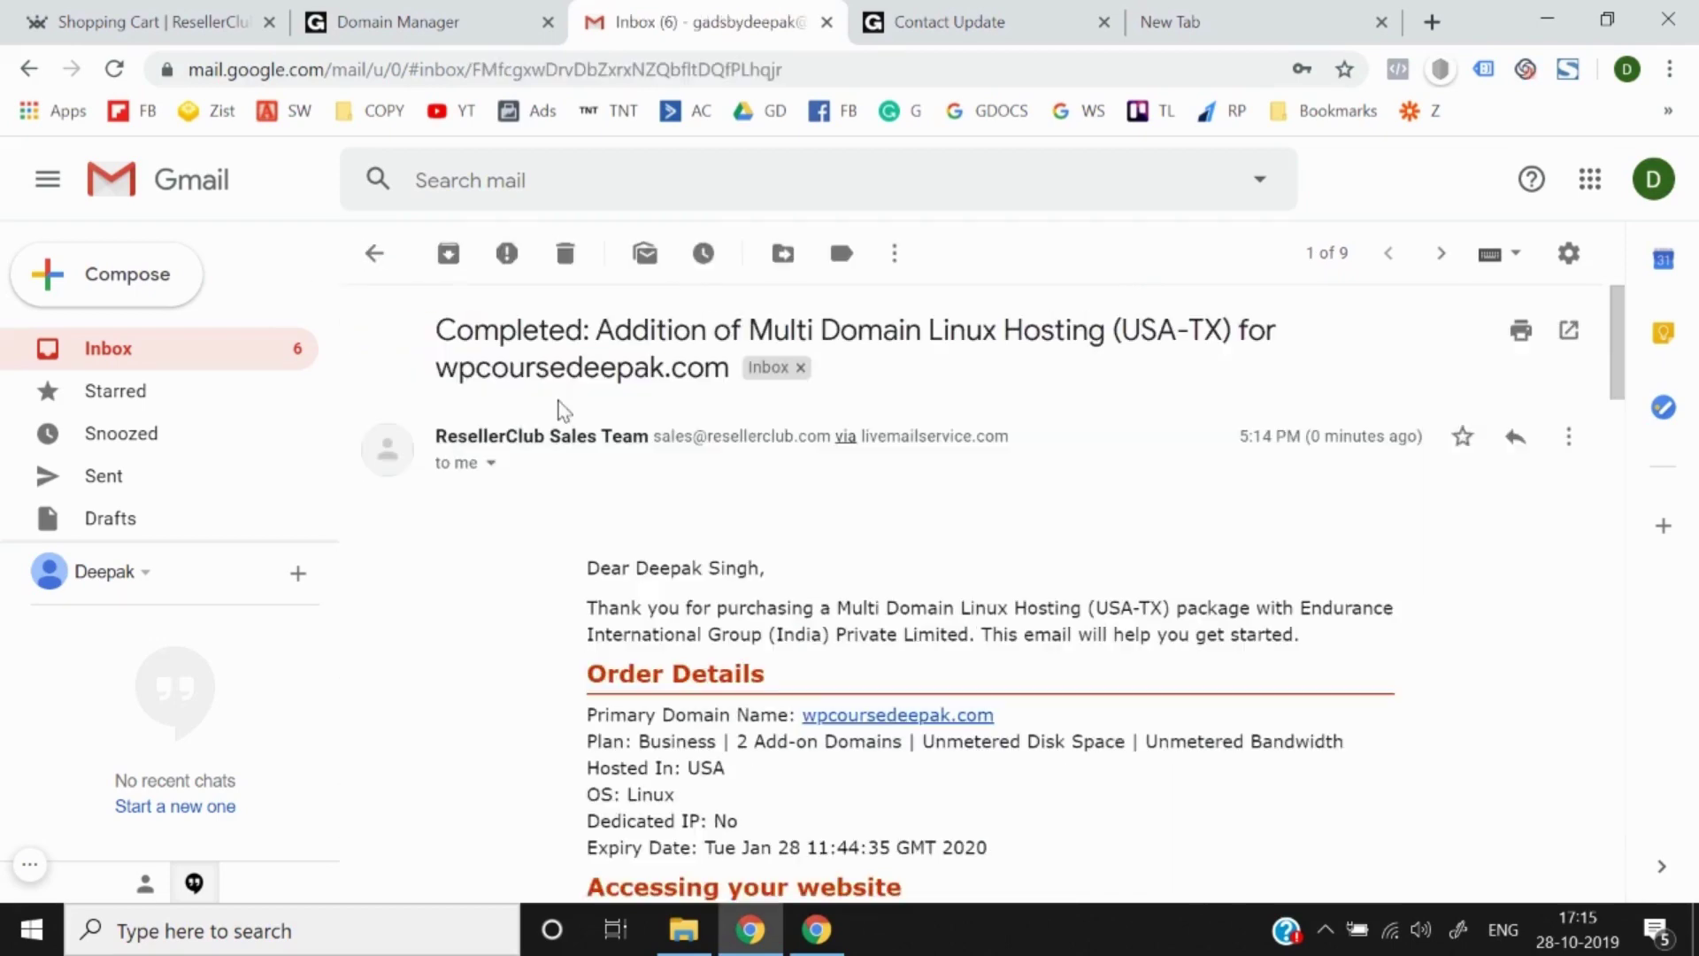
pyautogui.moveTo(731, 329); pyautogui.dragTo(440, 332)
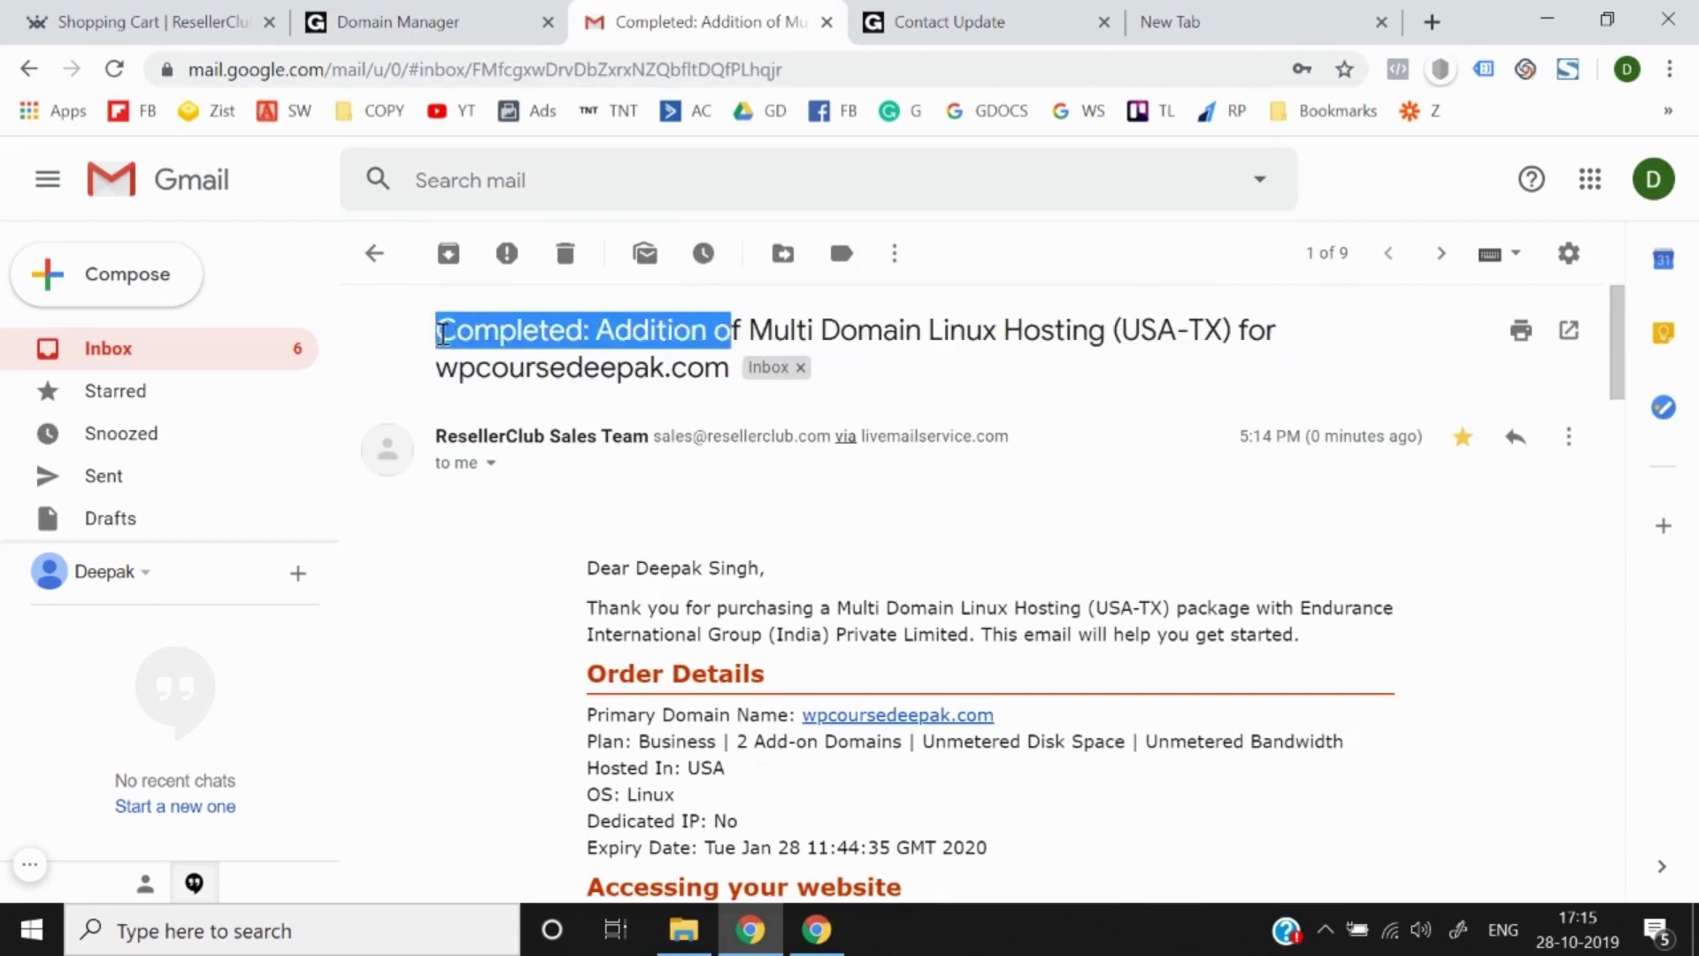
pyautogui.scroll(-3, 542, 561)
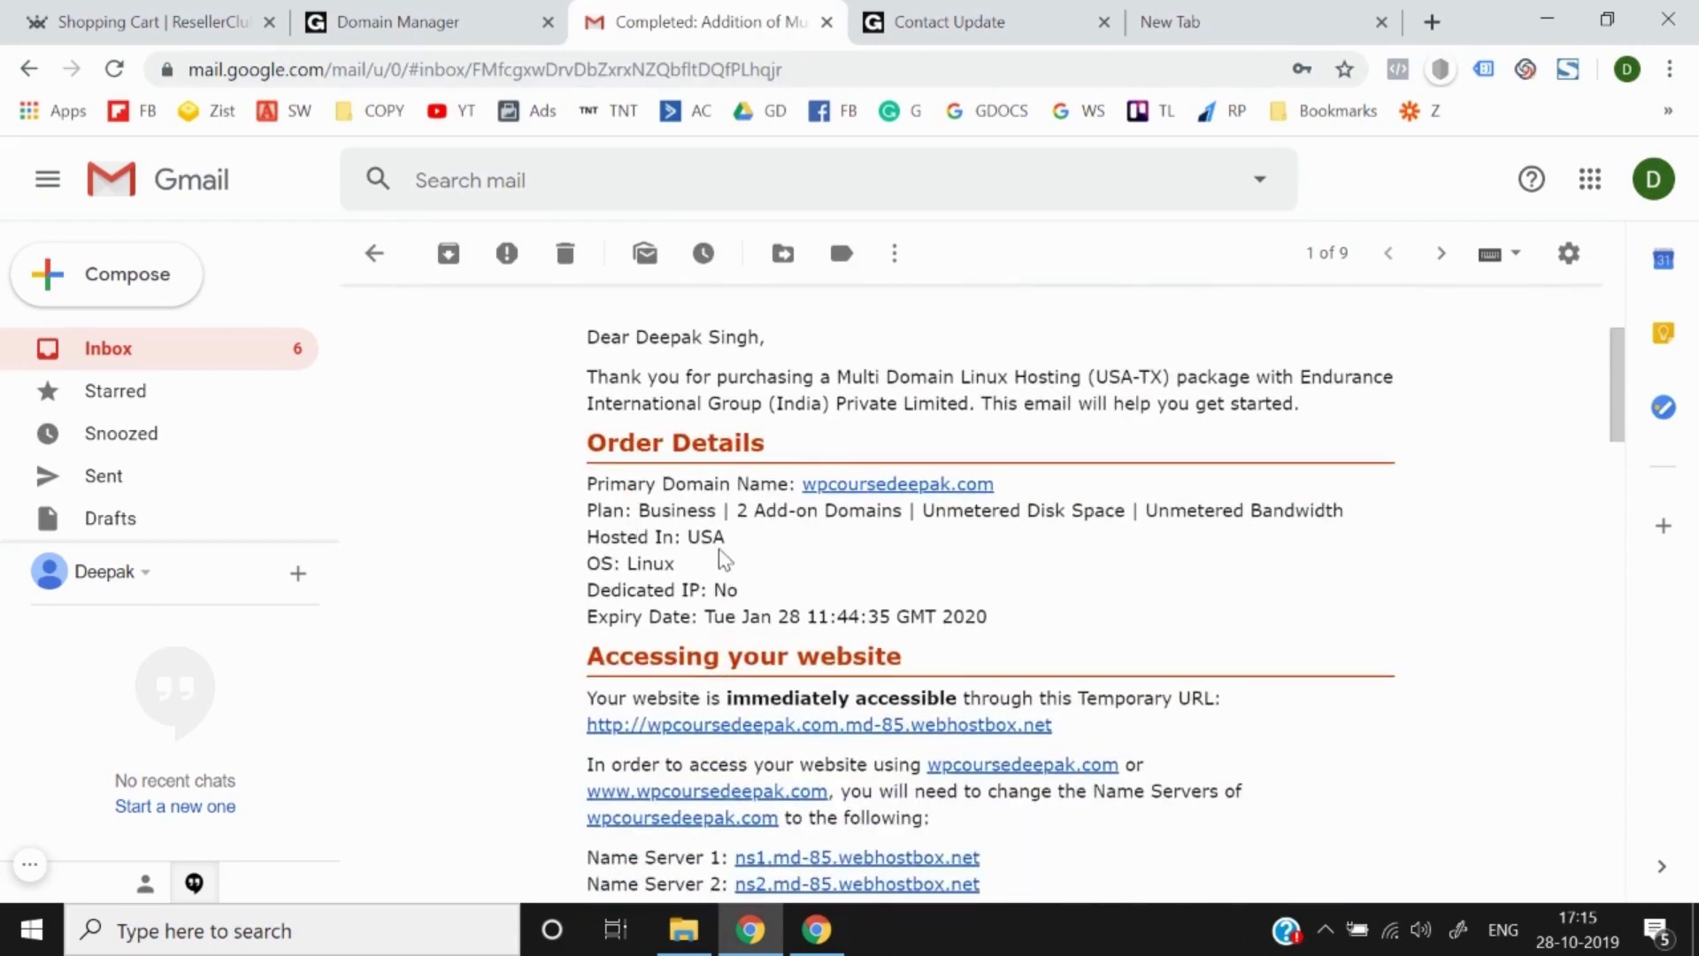
pyautogui.scroll(-1, 718, 549)
pyautogui.scroll(2, 719, 549)
pyautogui.scroll(-3, 639, 565)
pyautogui.scroll(-3, 639, 565)
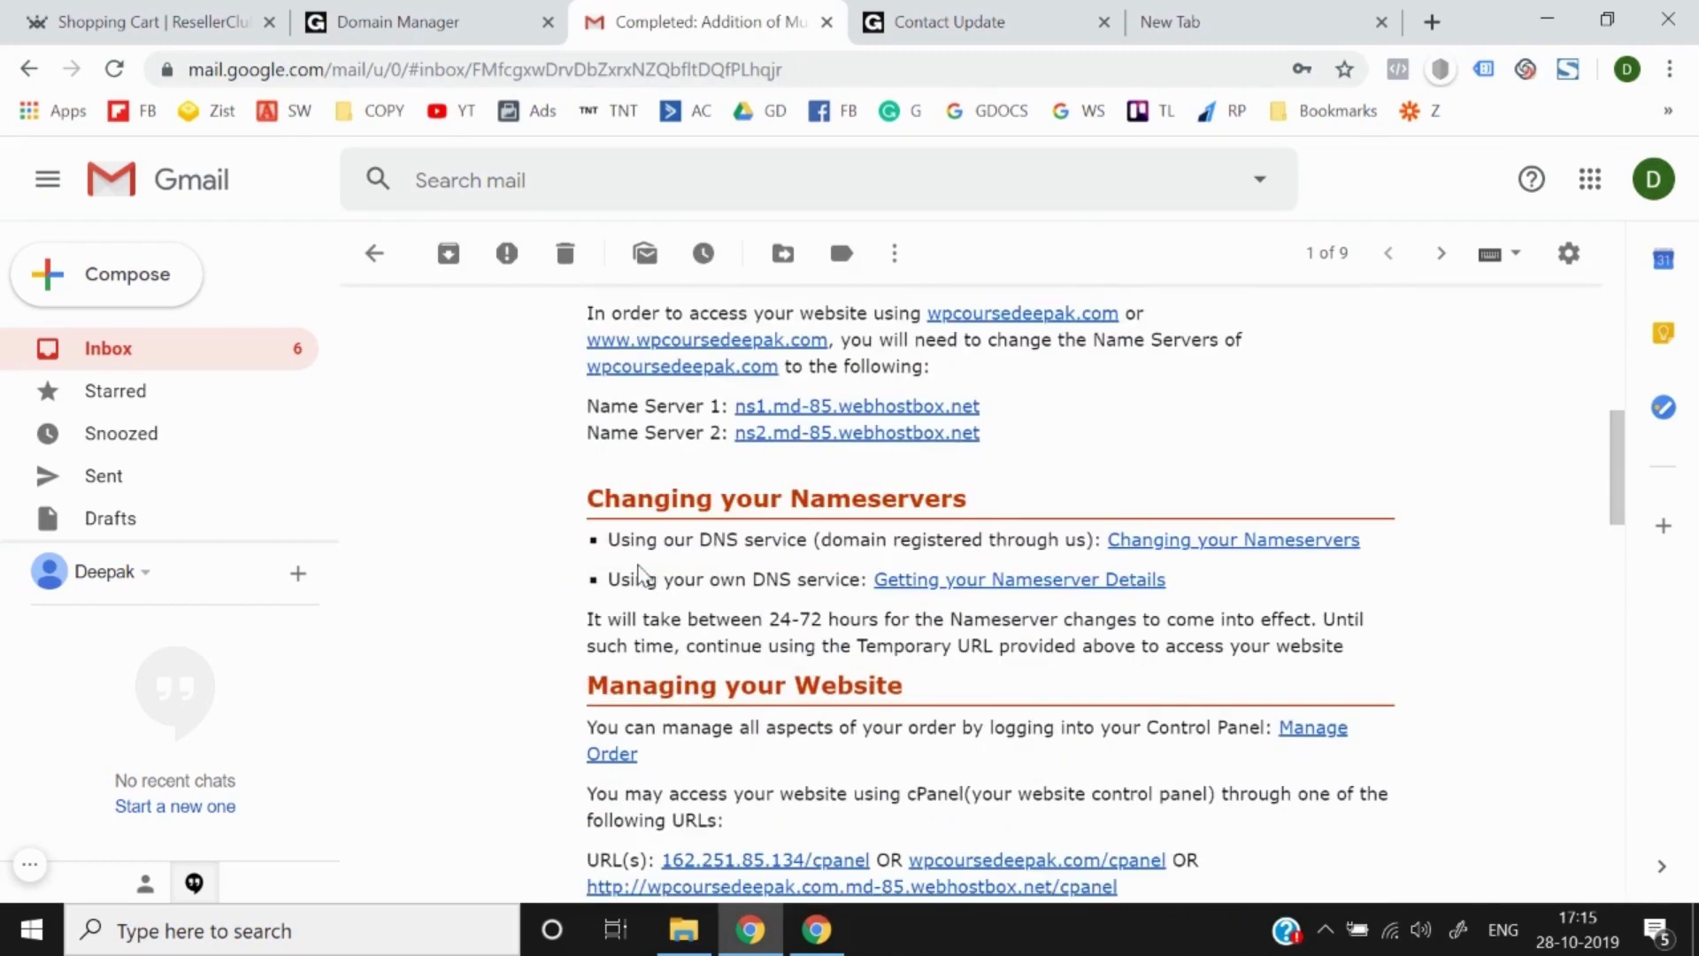
pyautogui.scroll(-3, 699, 634)
pyautogui.scroll(-9, 698, 634)
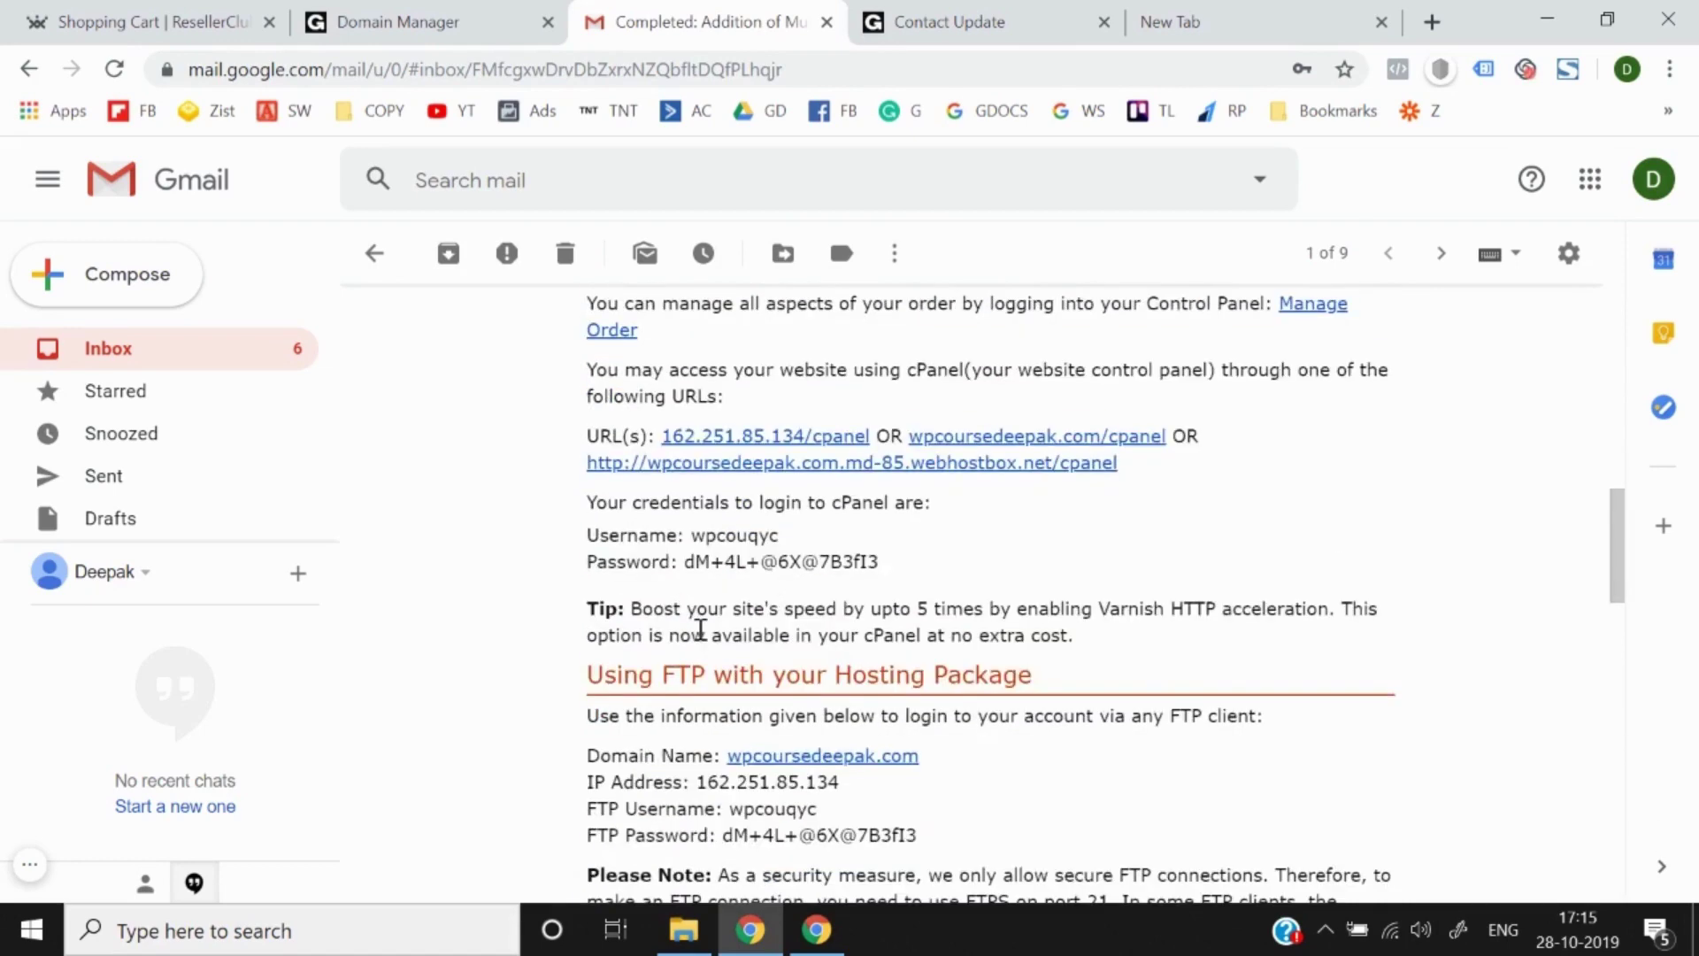
pyautogui.scroll(-3, 698, 634)
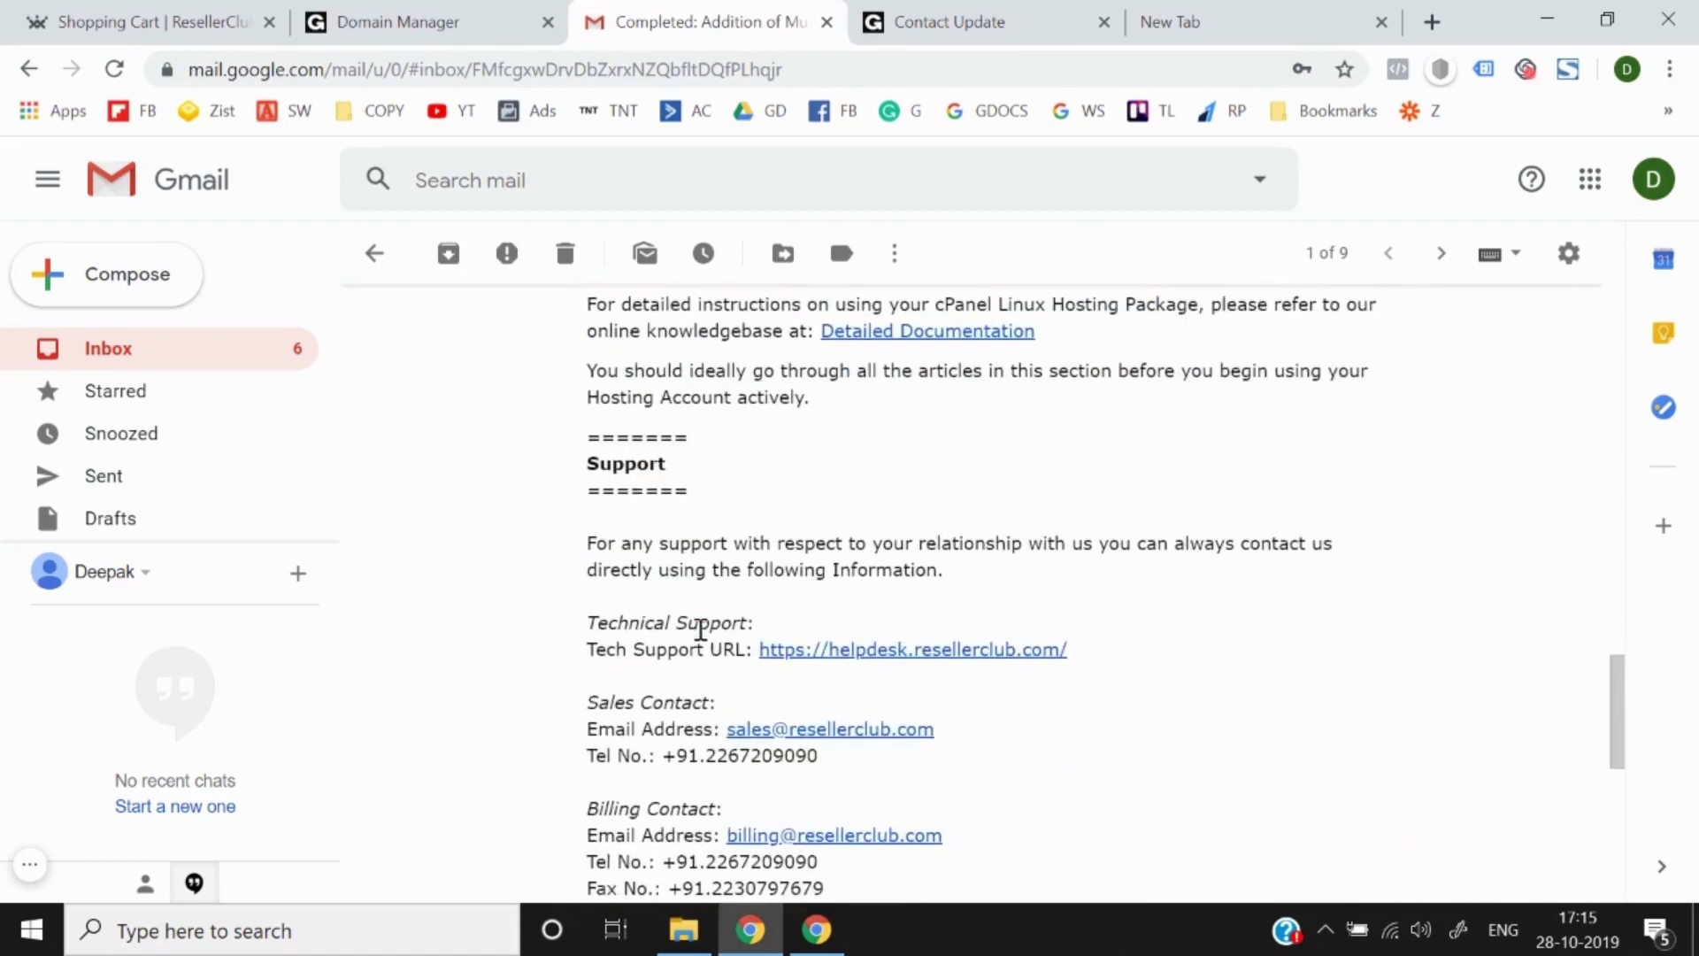
pyautogui.scroll(15, 699, 634)
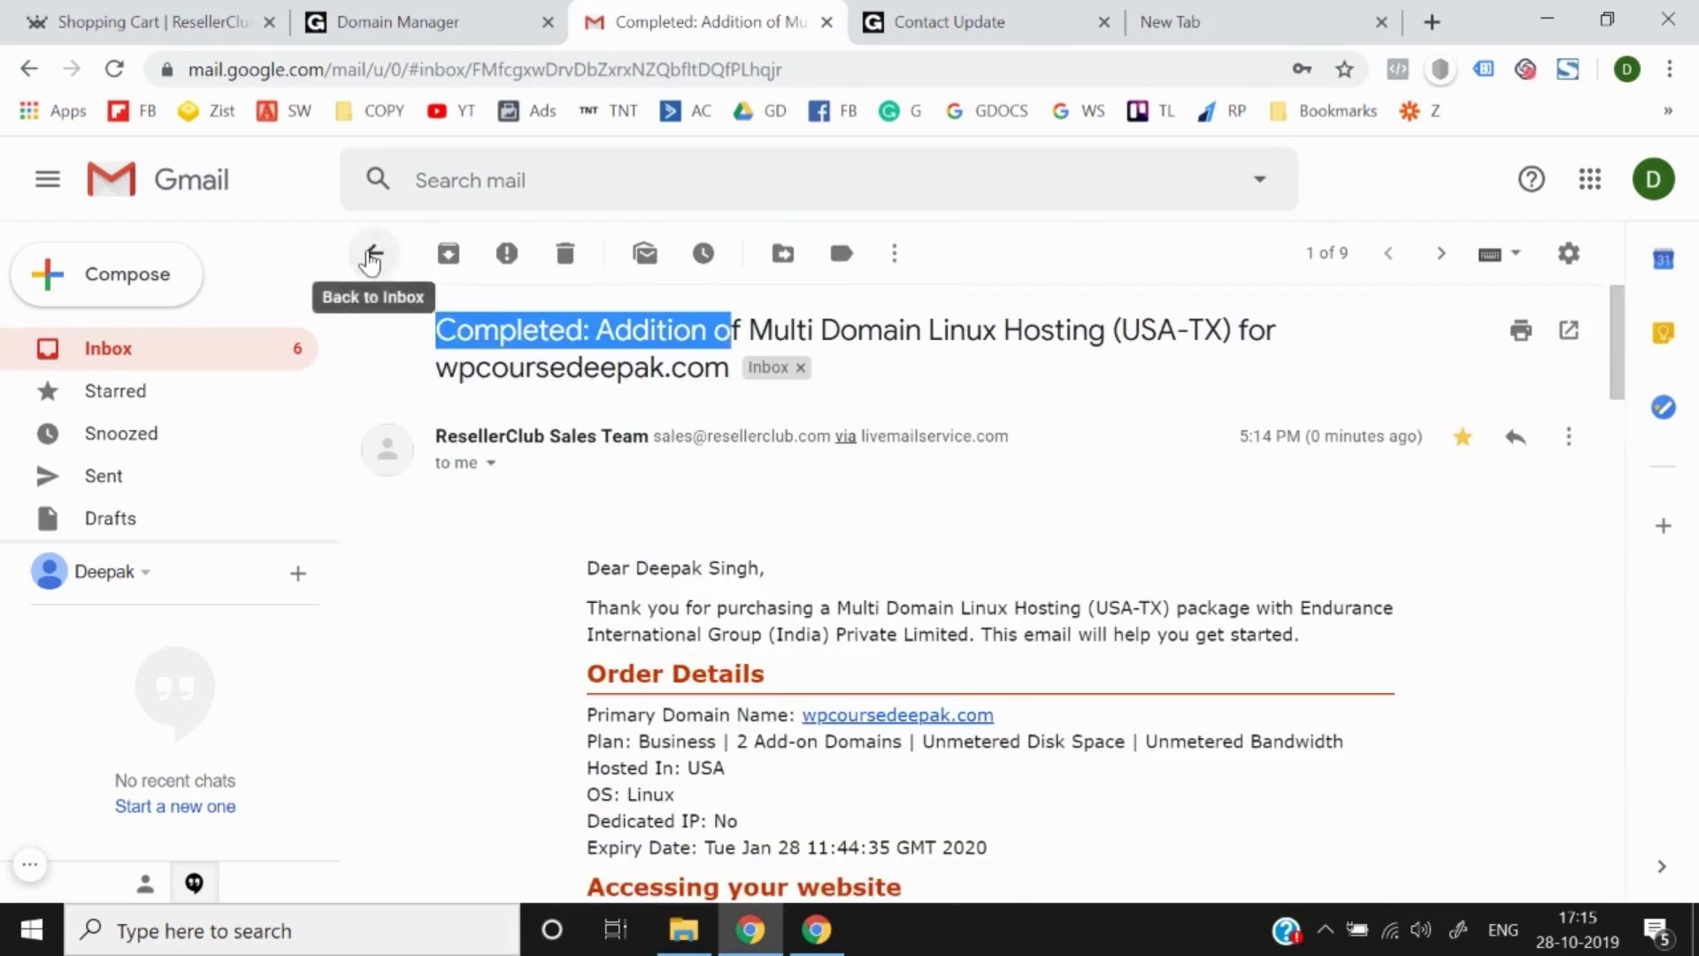
# Step: Check the hosting-completed email once more and return to the Gmail inbox
pyautogui.click(375, 253)
pyautogui.click(550, 385)
pyautogui.scroll(-10, 523, 682)
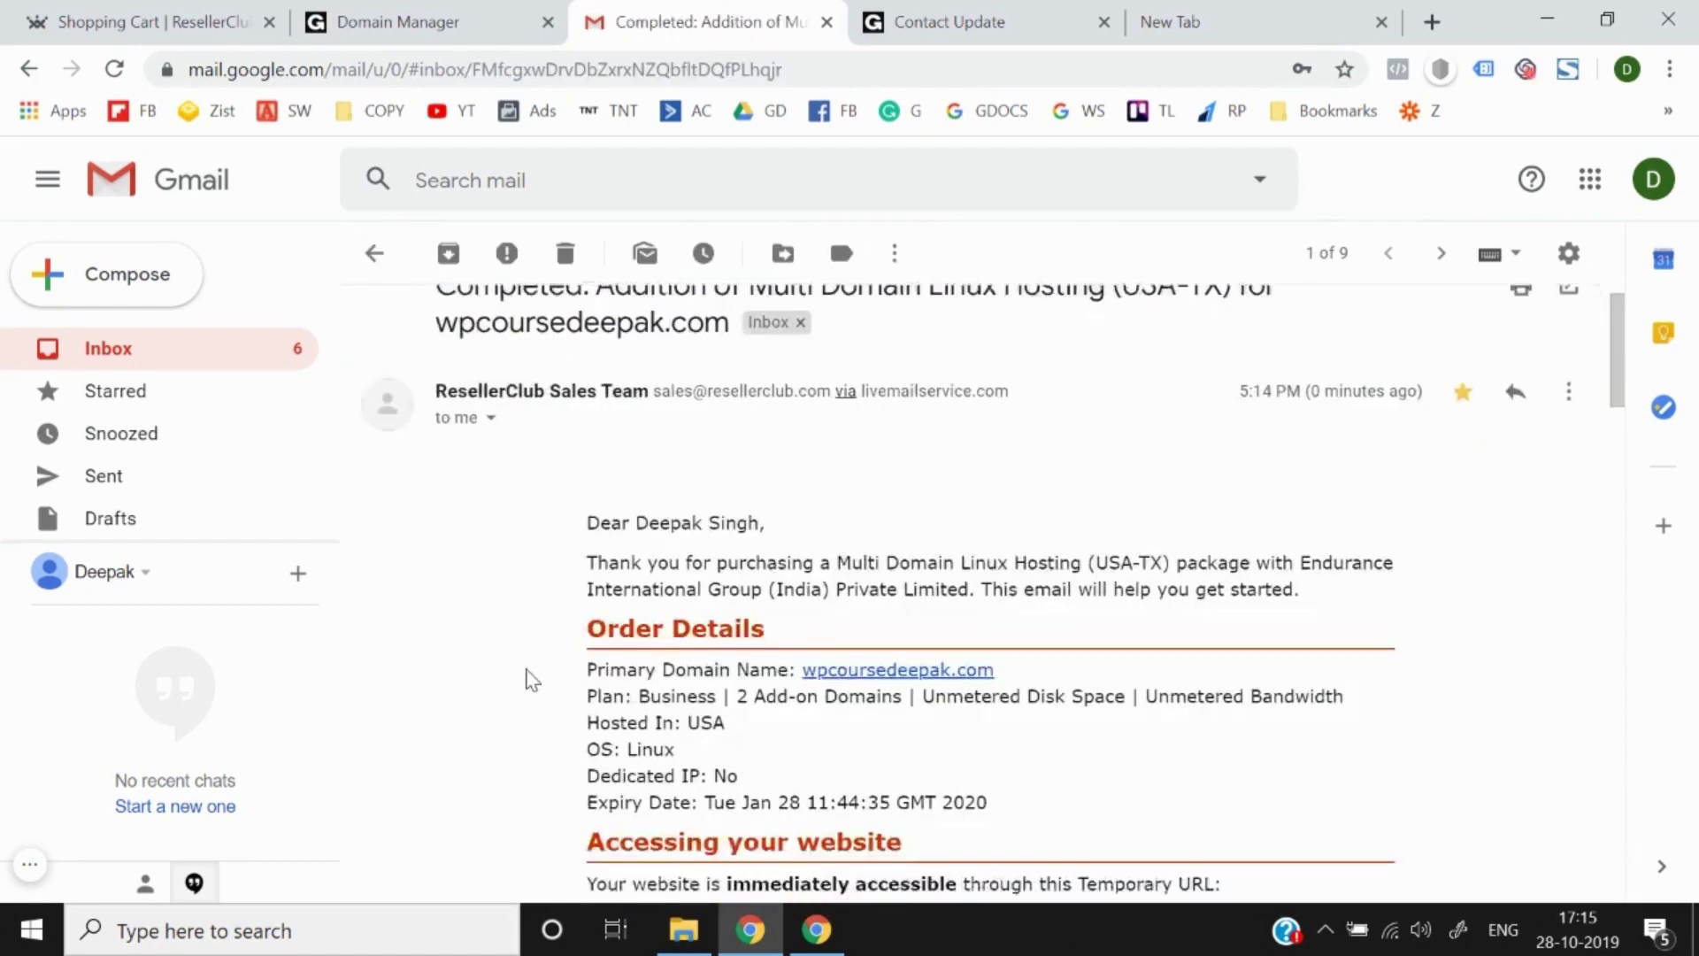
pyautogui.scroll(10, 523, 682)
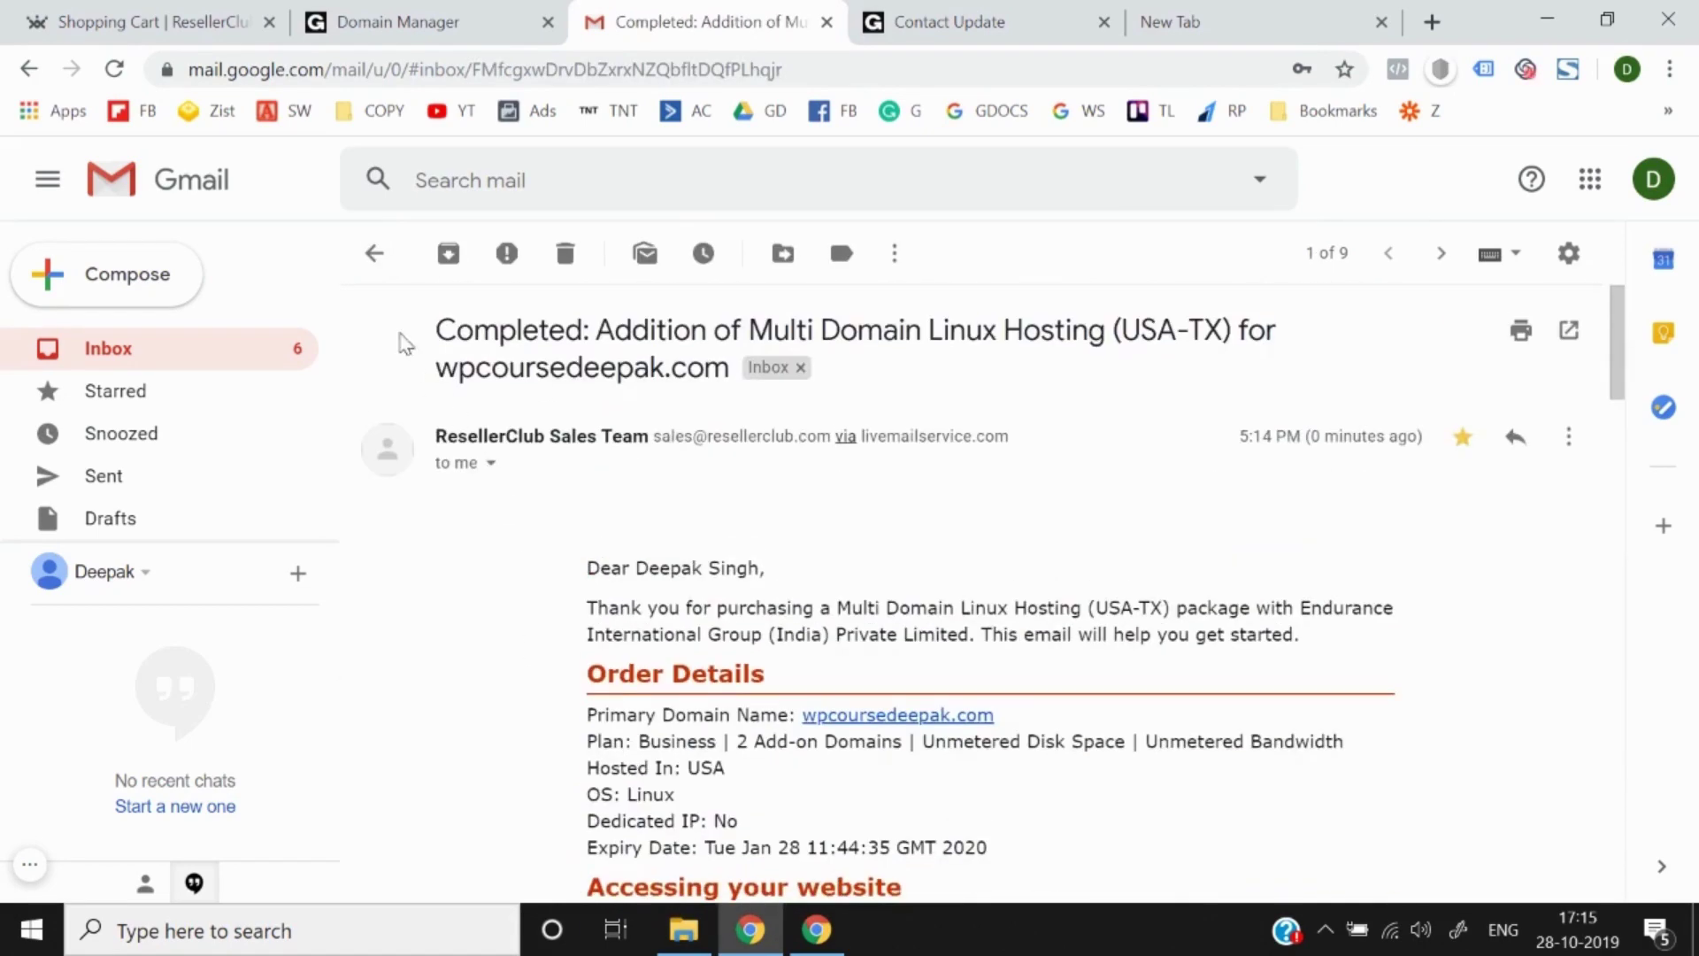
pyautogui.click(374, 253)
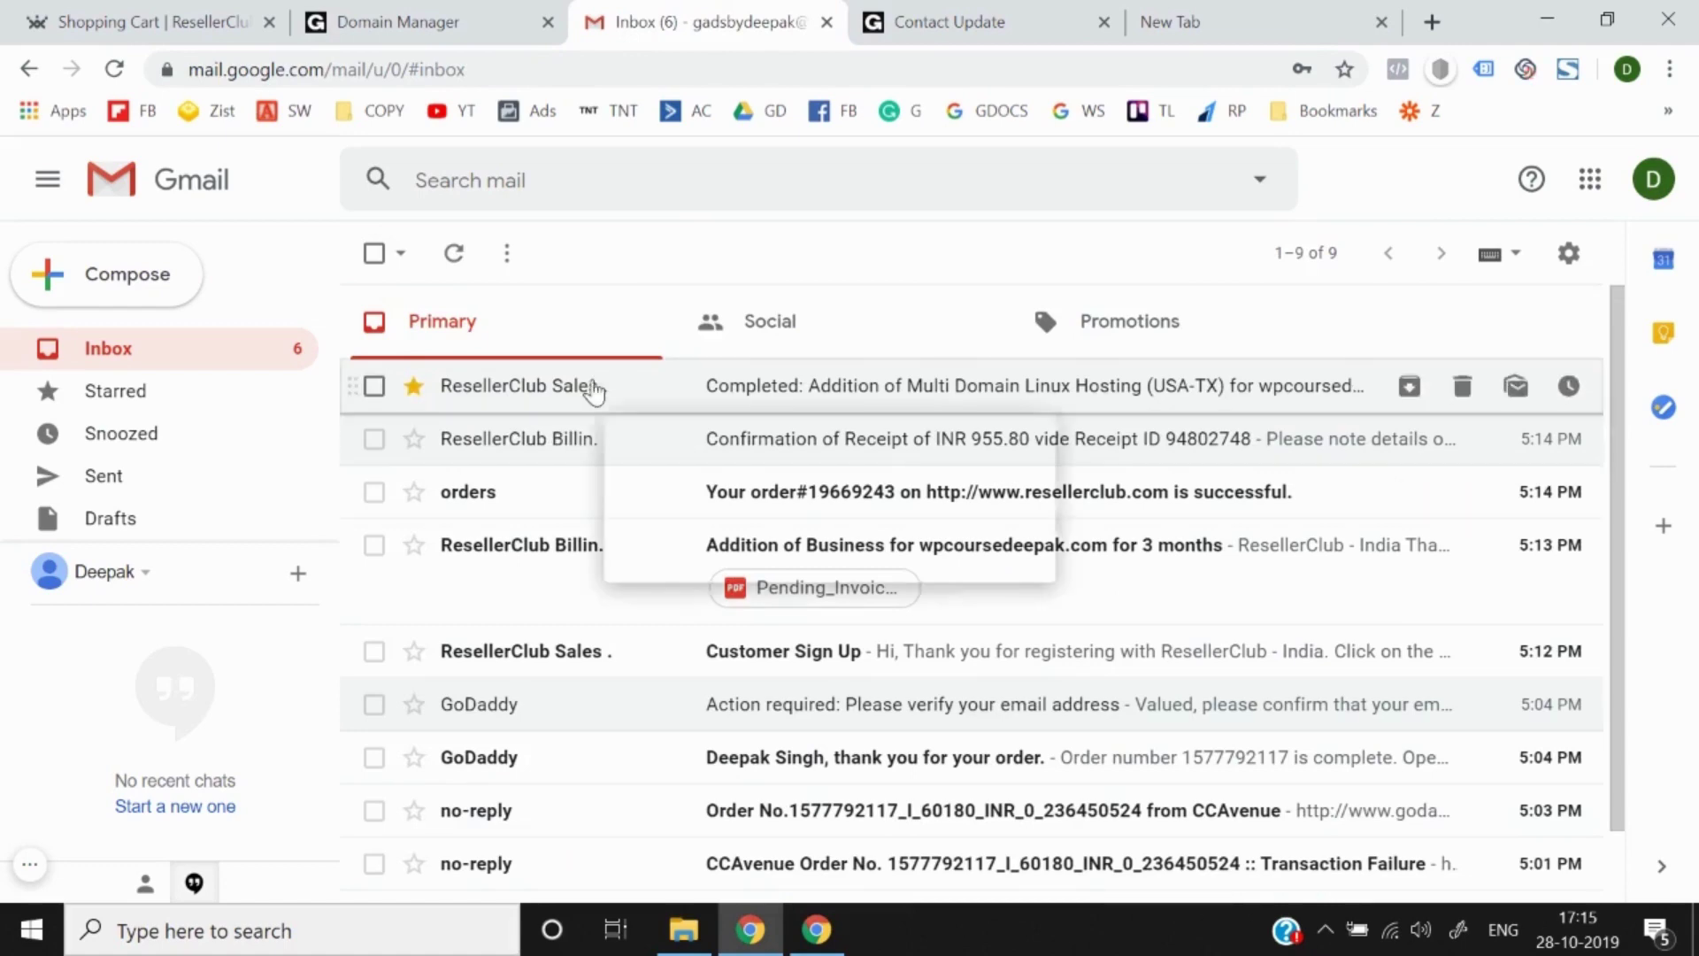
# Step: Compare the hosting setup email with the GoDaddy Domain Manager page side by side
pyautogui.click(398, 12)
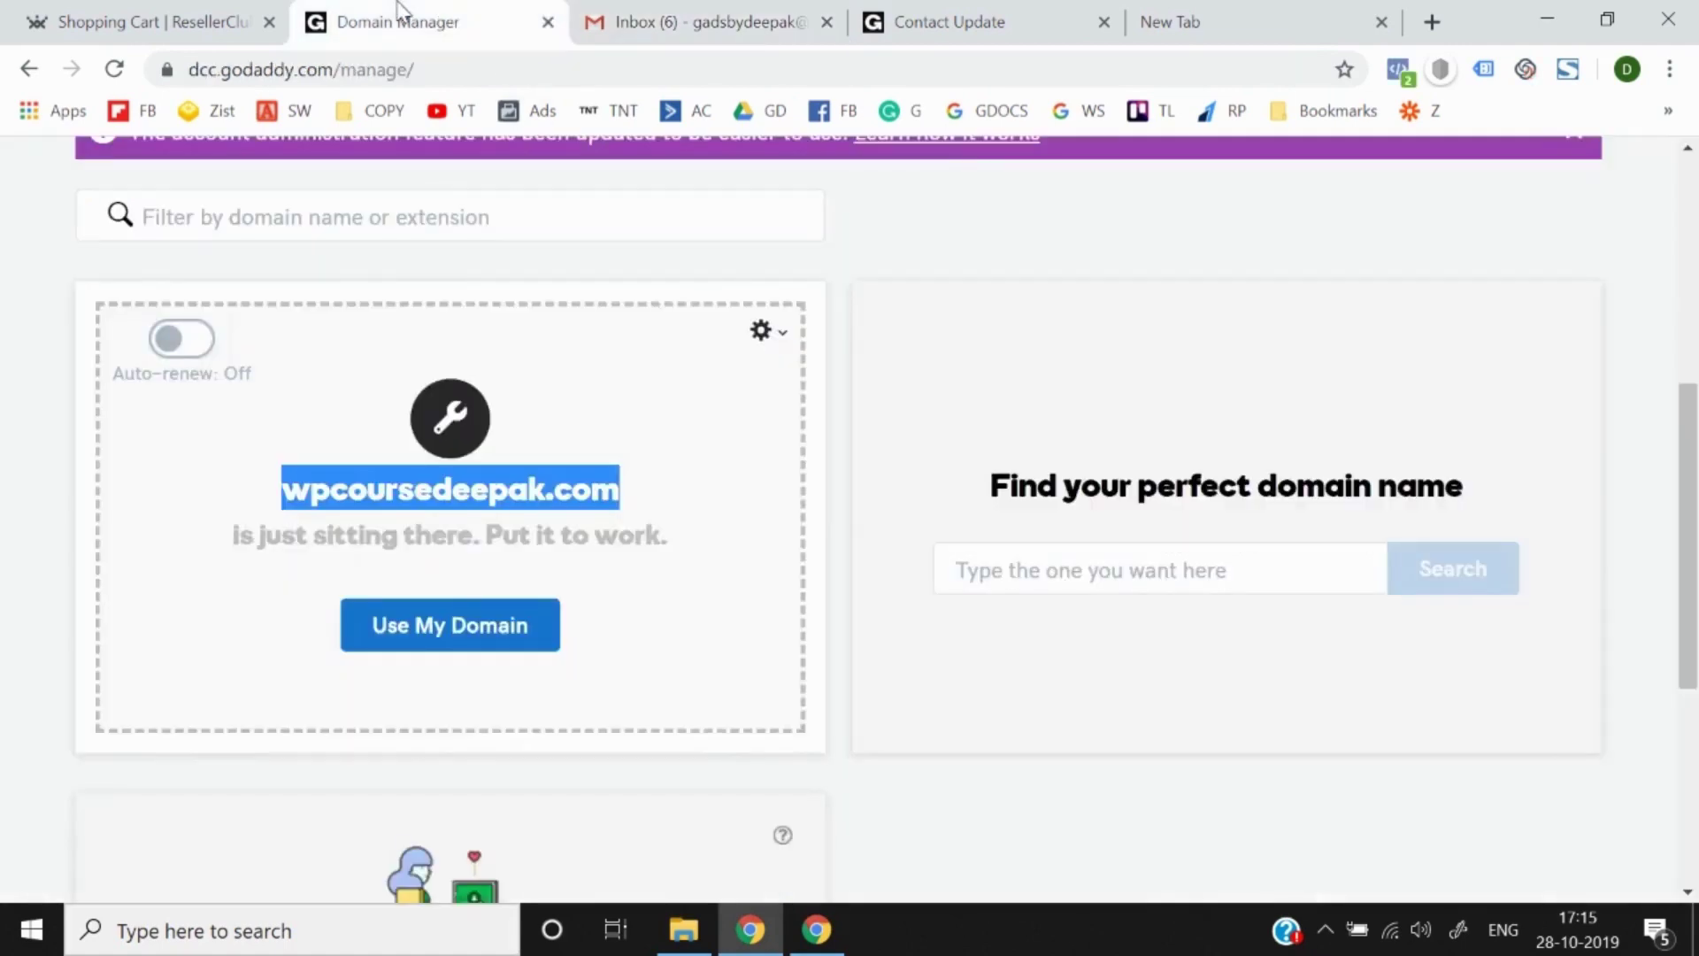
pyautogui.click(699, 12)
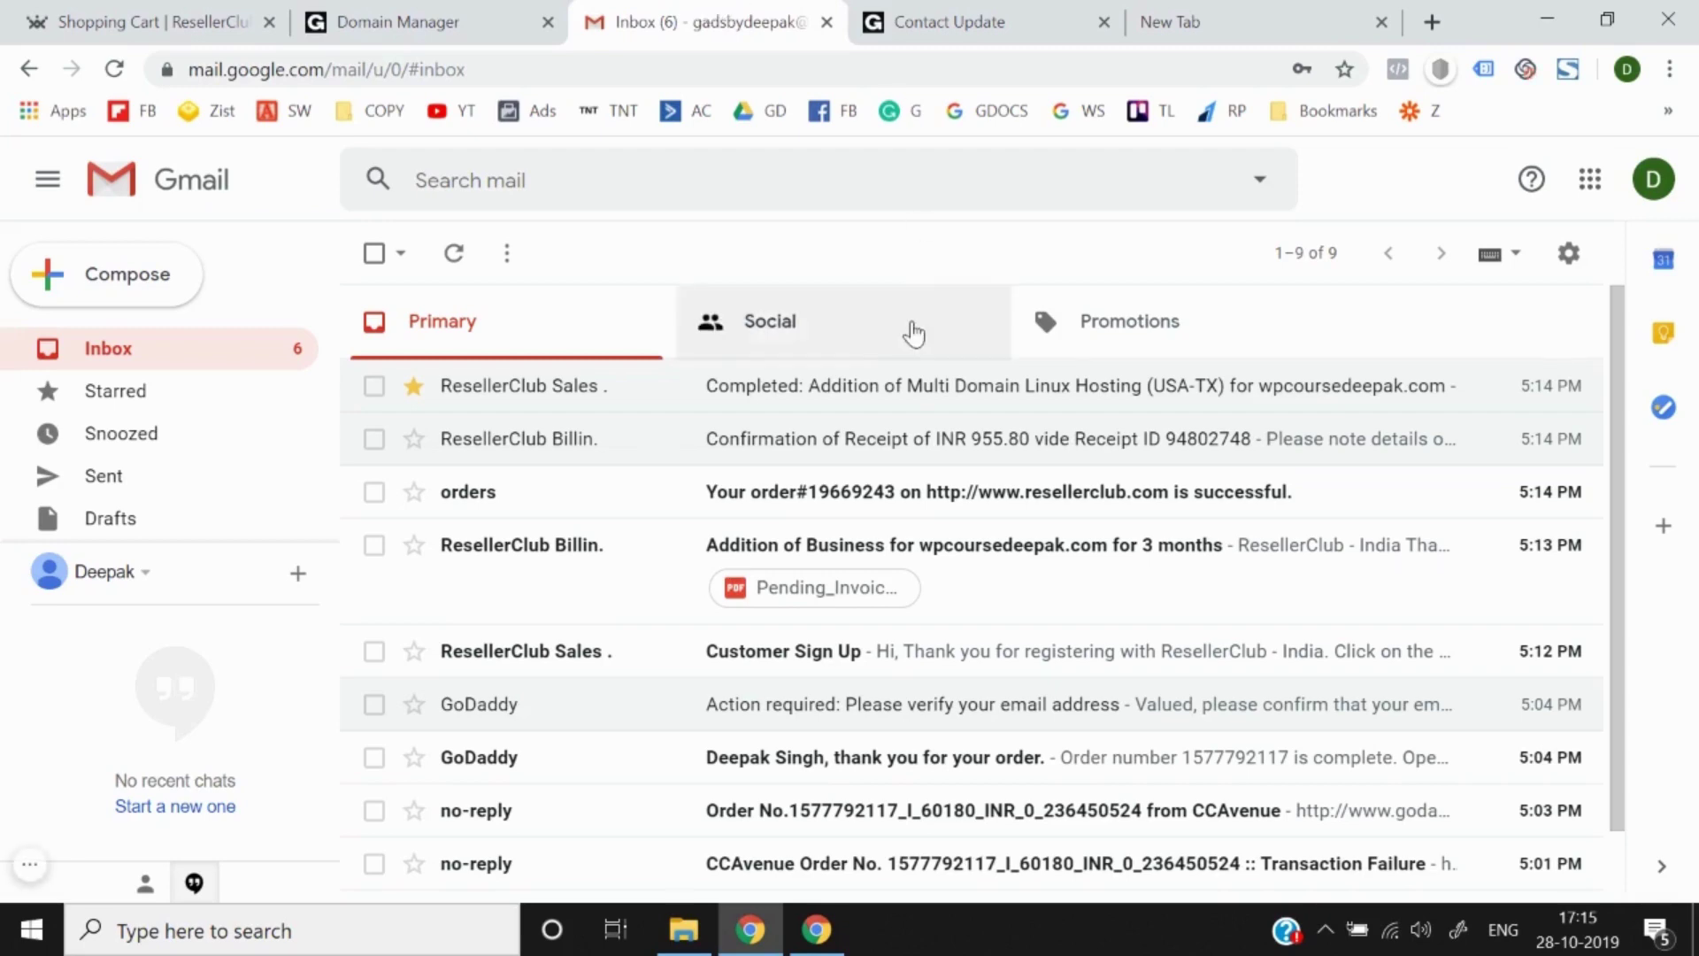
pyautogui.click(918, 395)
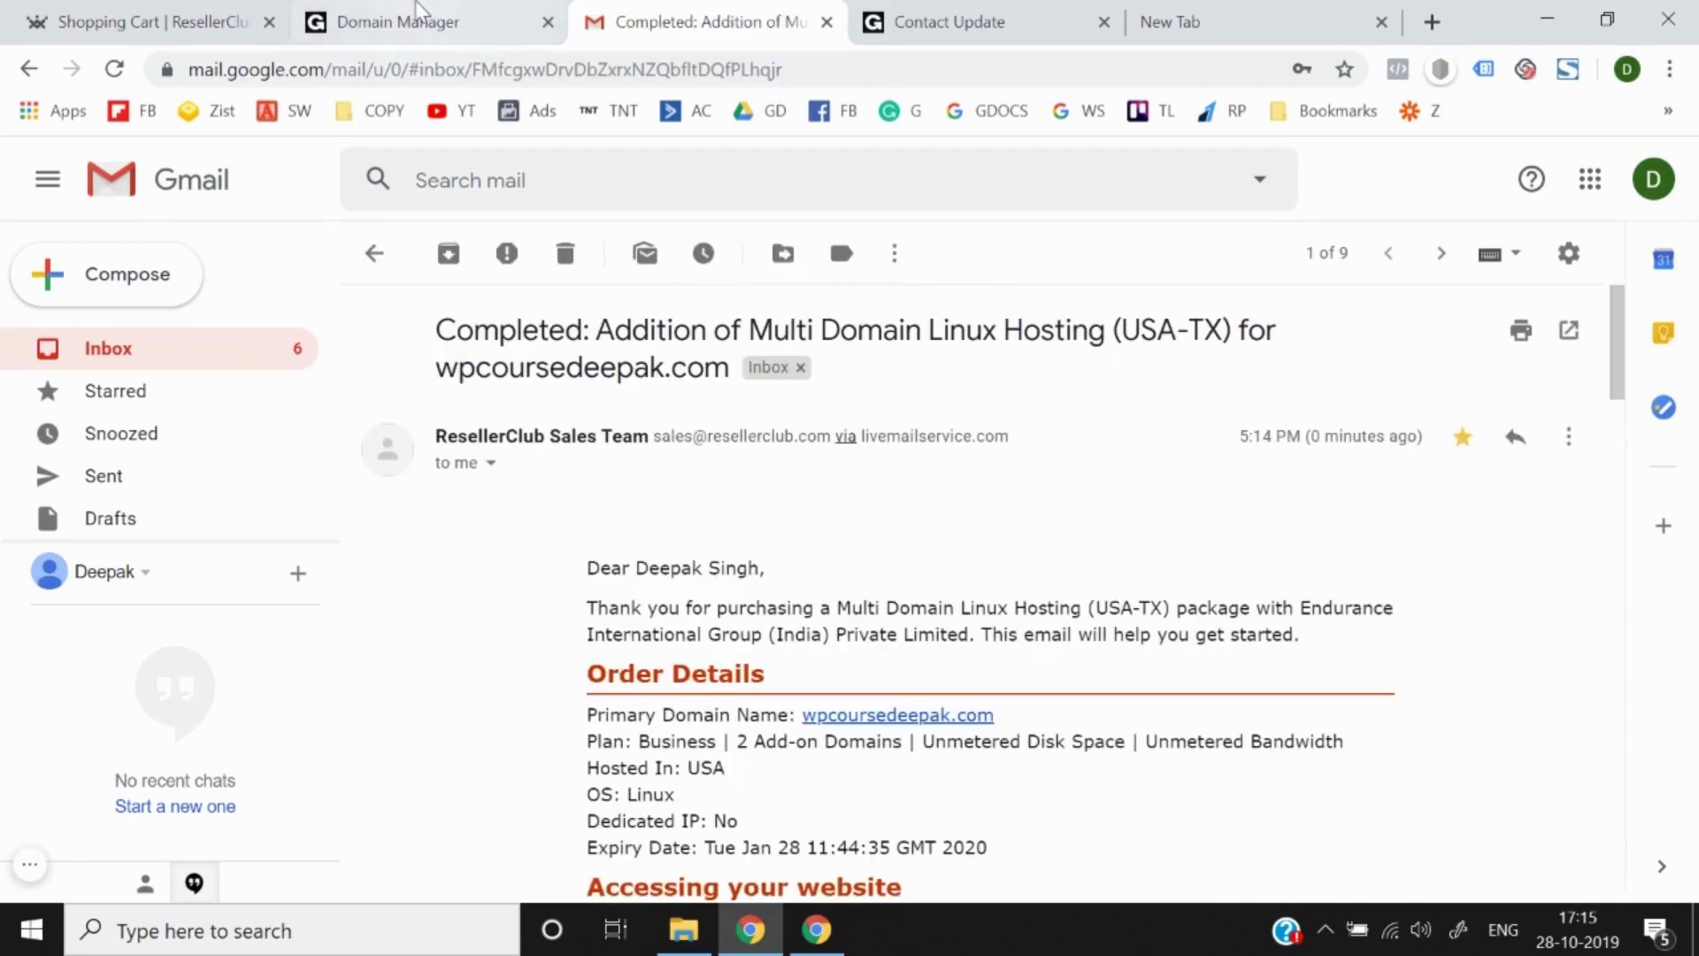
pyautogui.click(398, 21)
pyautogui.scroll(6, 549, 449)
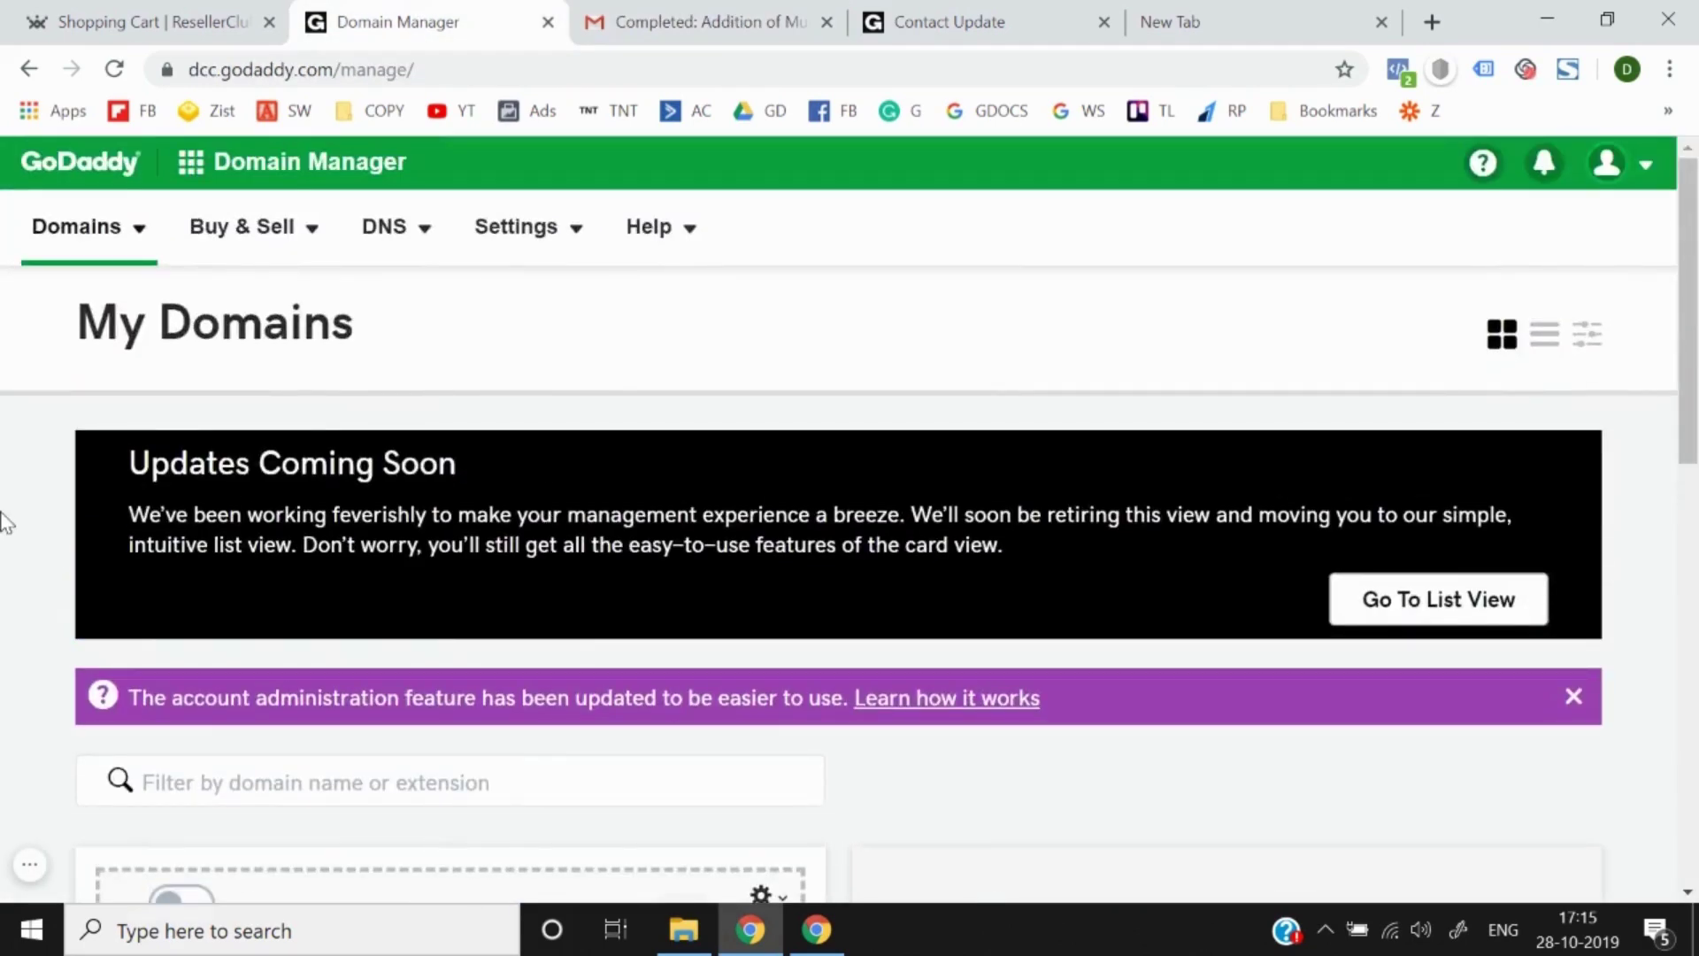
pyautogui.scroll(-10, 4, 522)
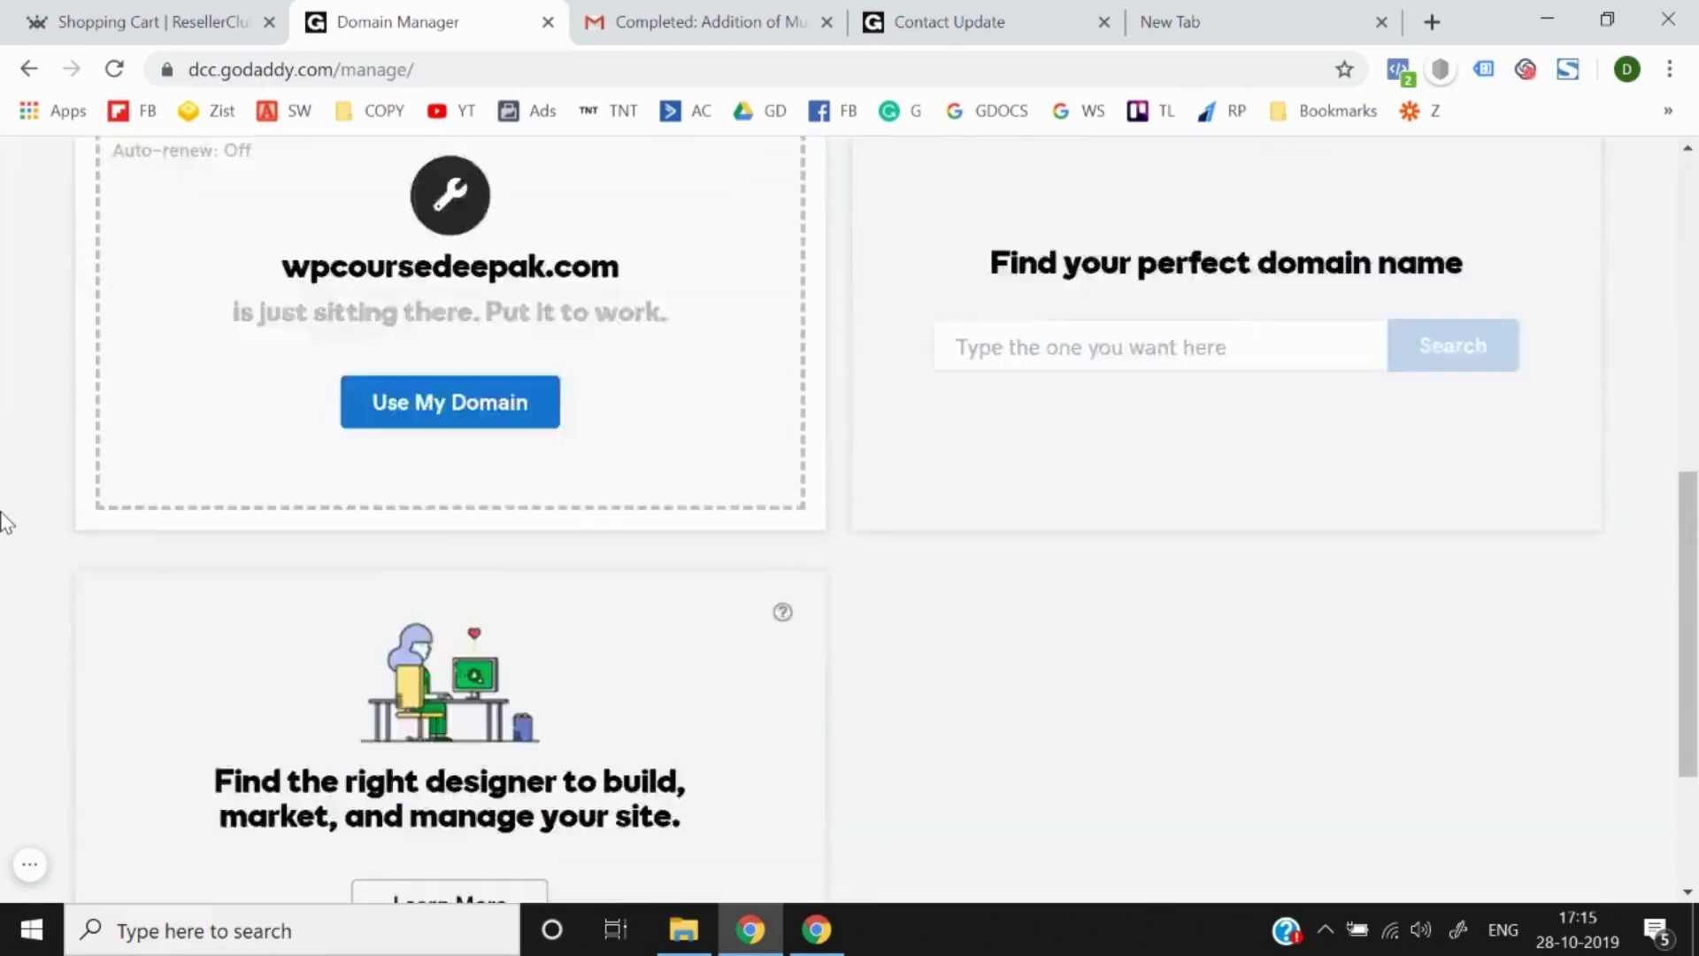
pyautogui.scroll(10, 4, 522)
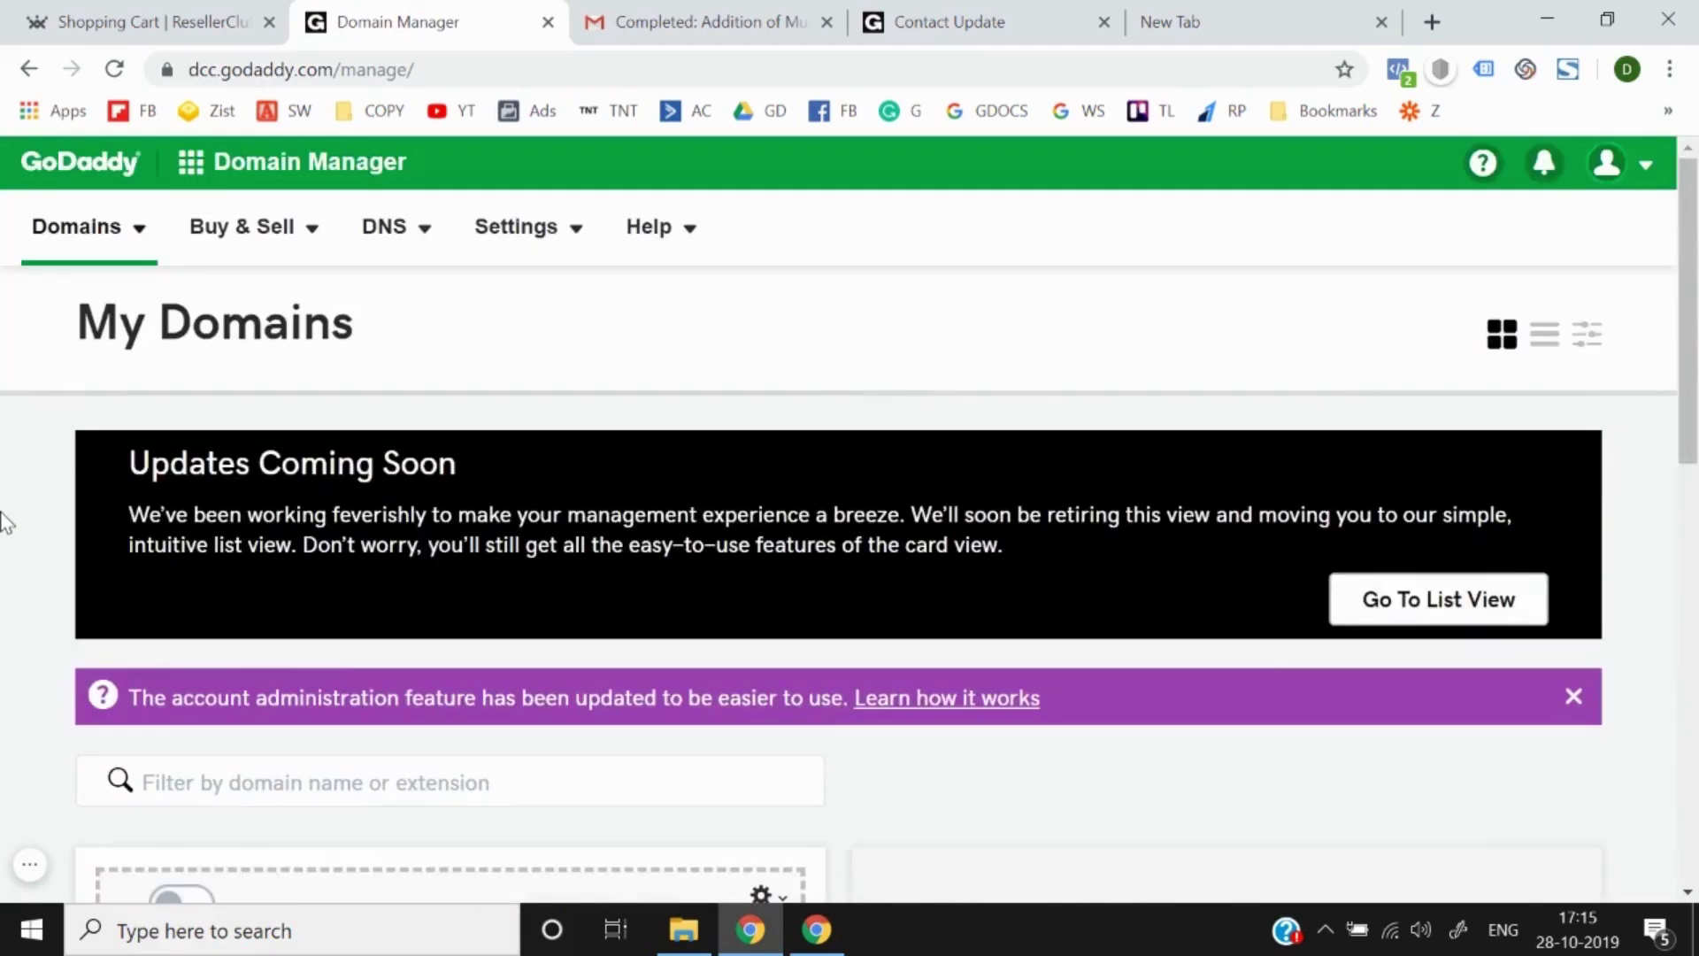
pyautogui.click(684, 11)
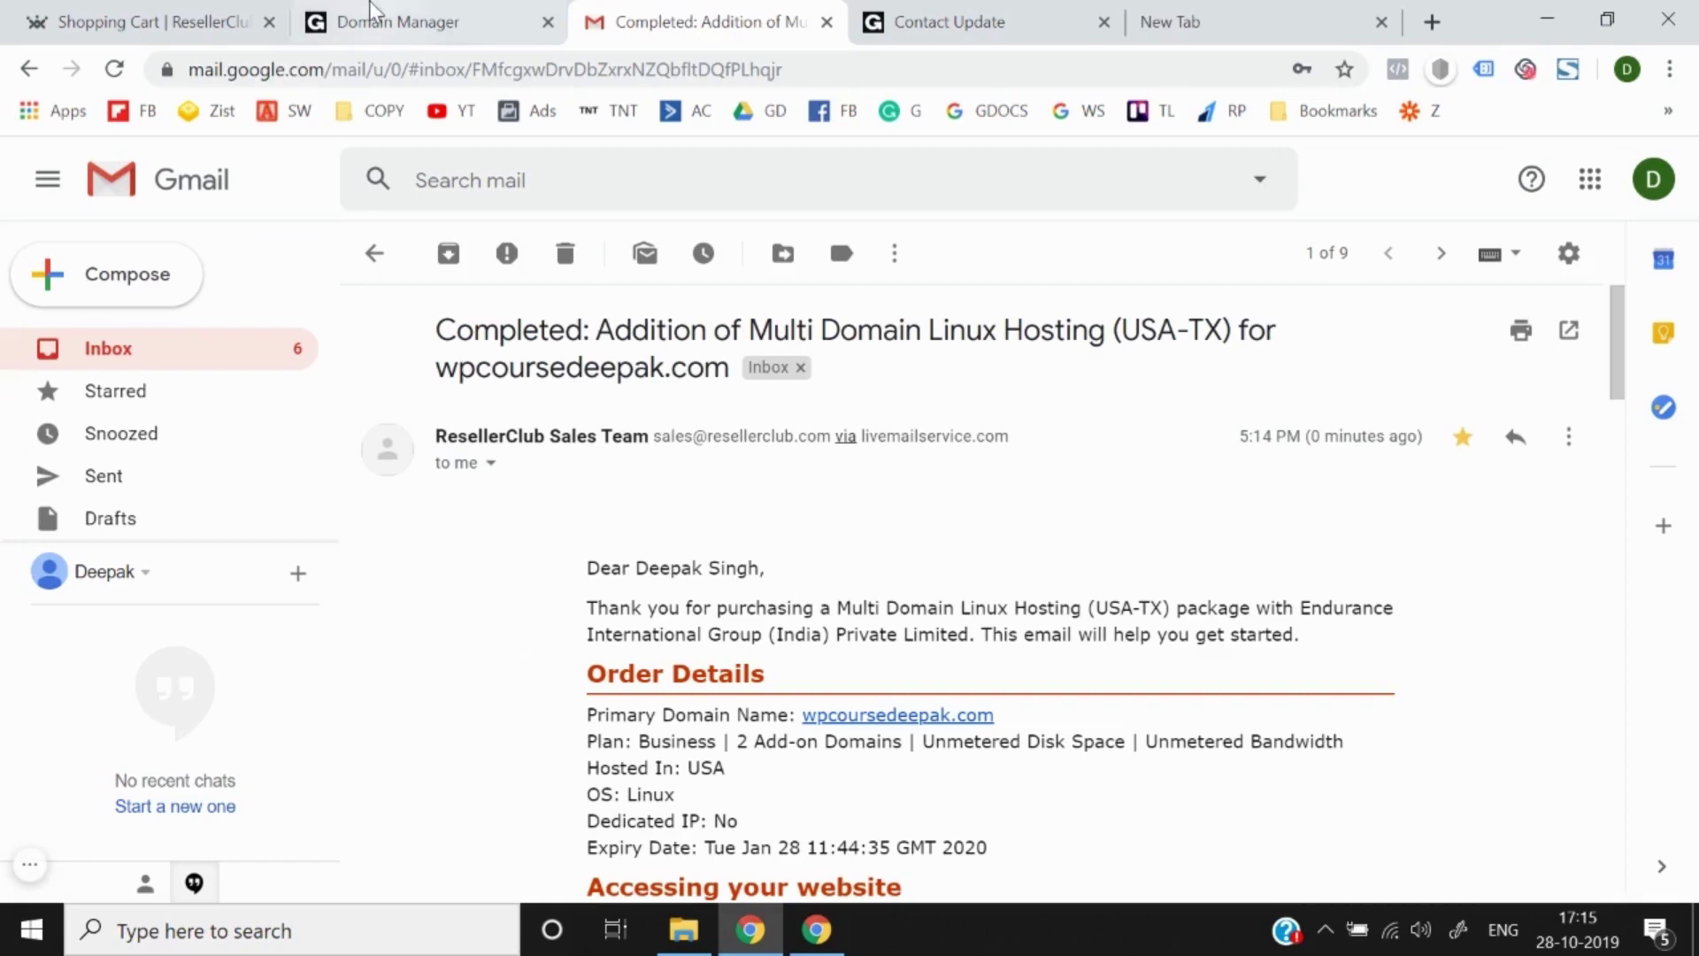
pyautogui.click(398, 17)
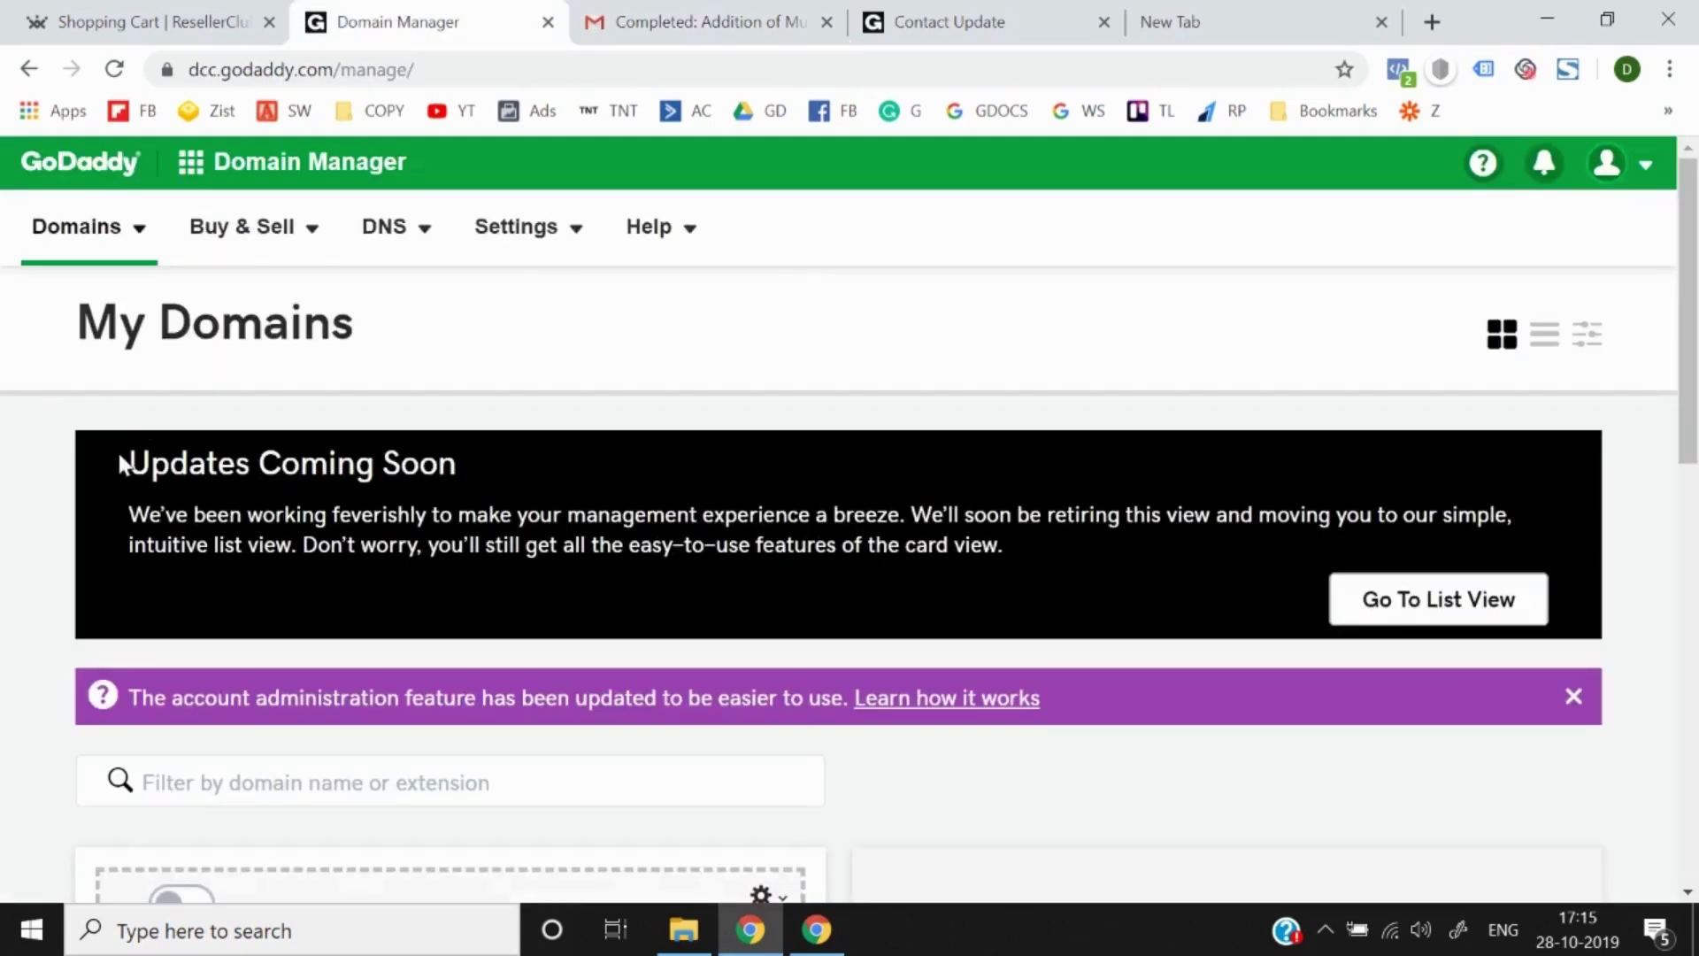
pyautogui.scroll(-5, 119, 458)
pyautogui.scroll(5, 118, 458)
# Step: Open the All Domains list from the Domain Manager's Domains menu
pyautogui.click(405, 237)
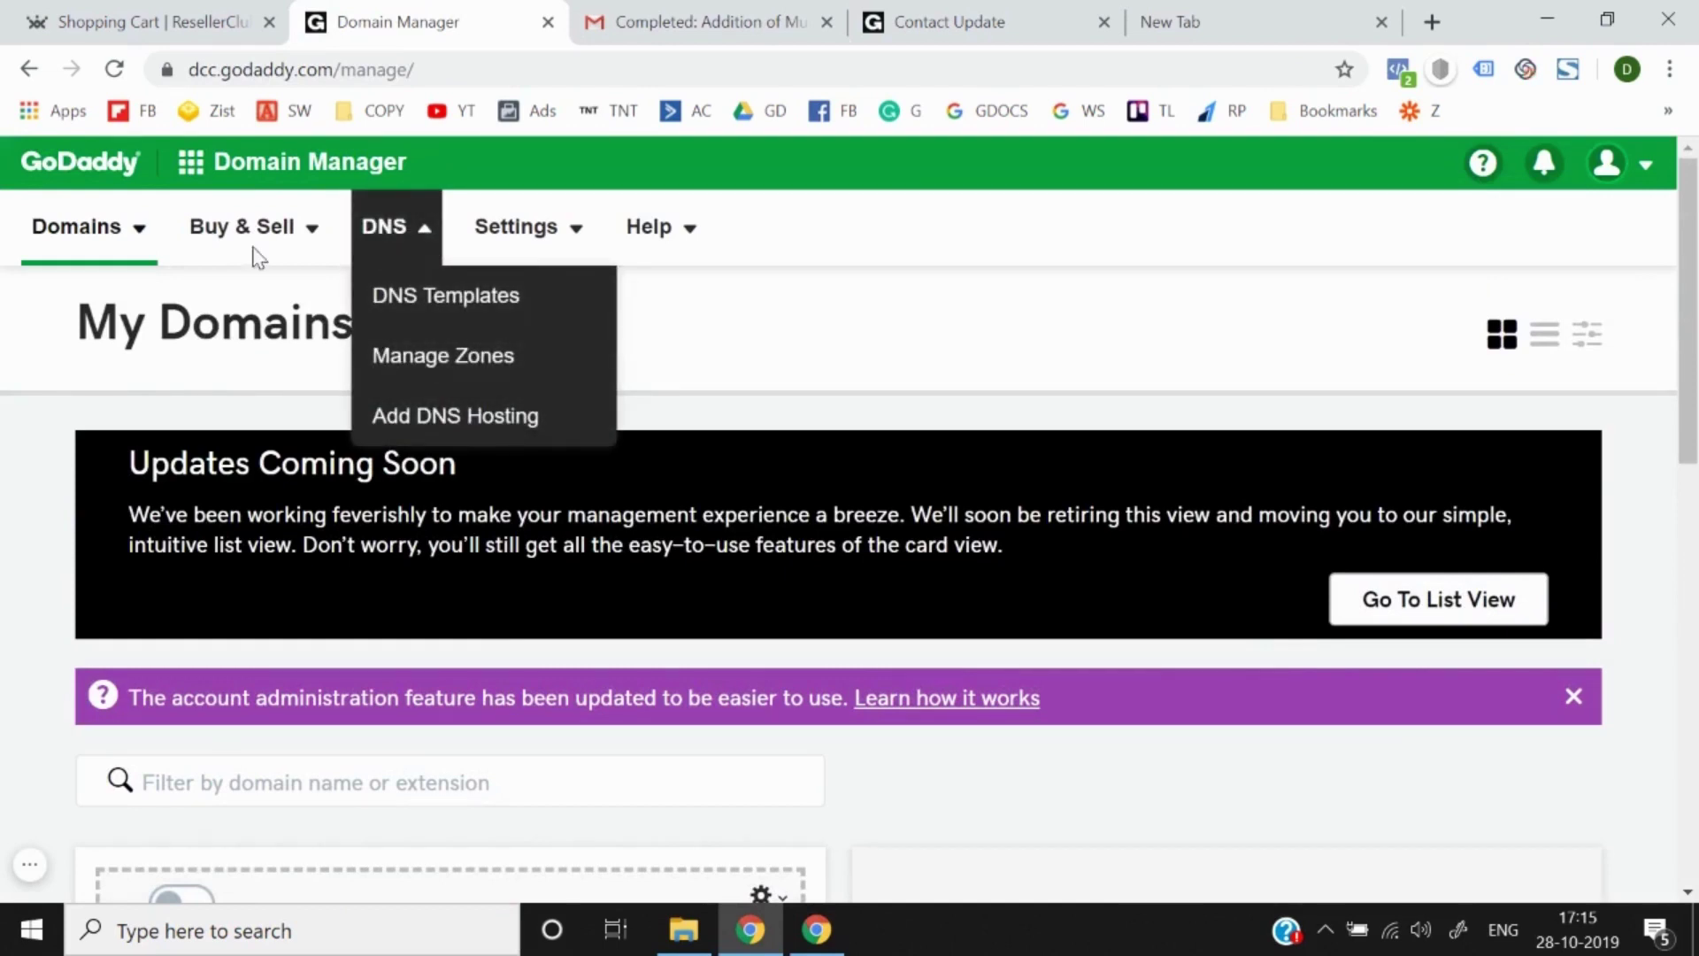
pyautogui.click(133, 237)
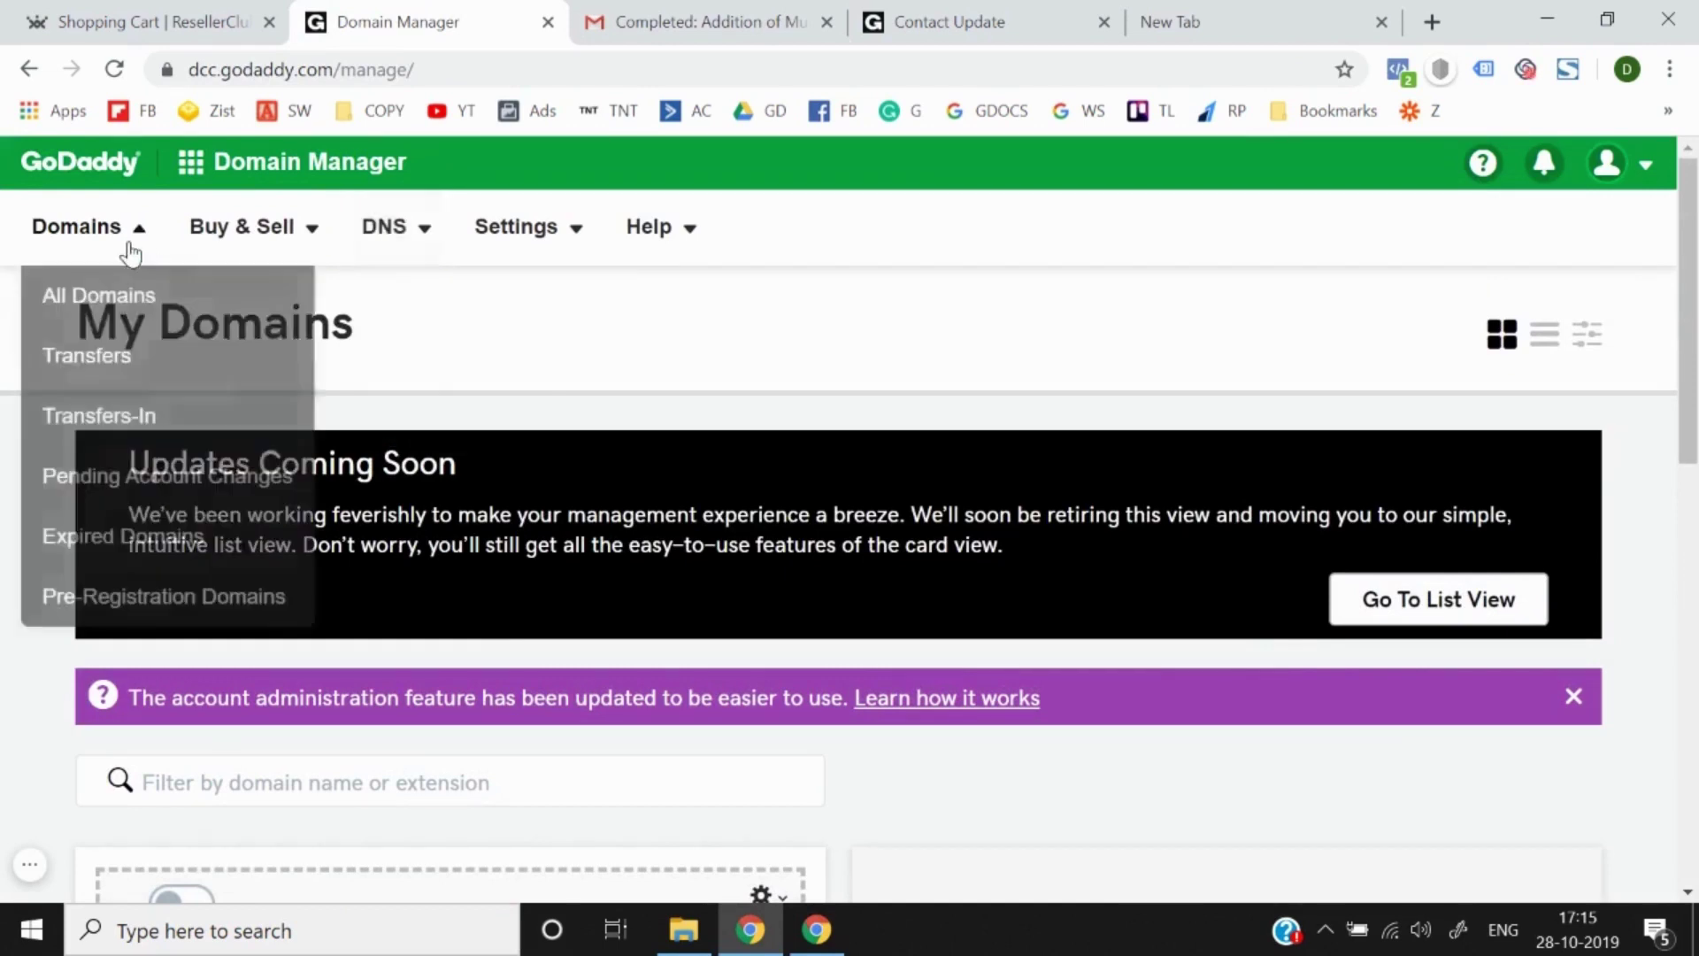
pyautogui.click(127, 314)
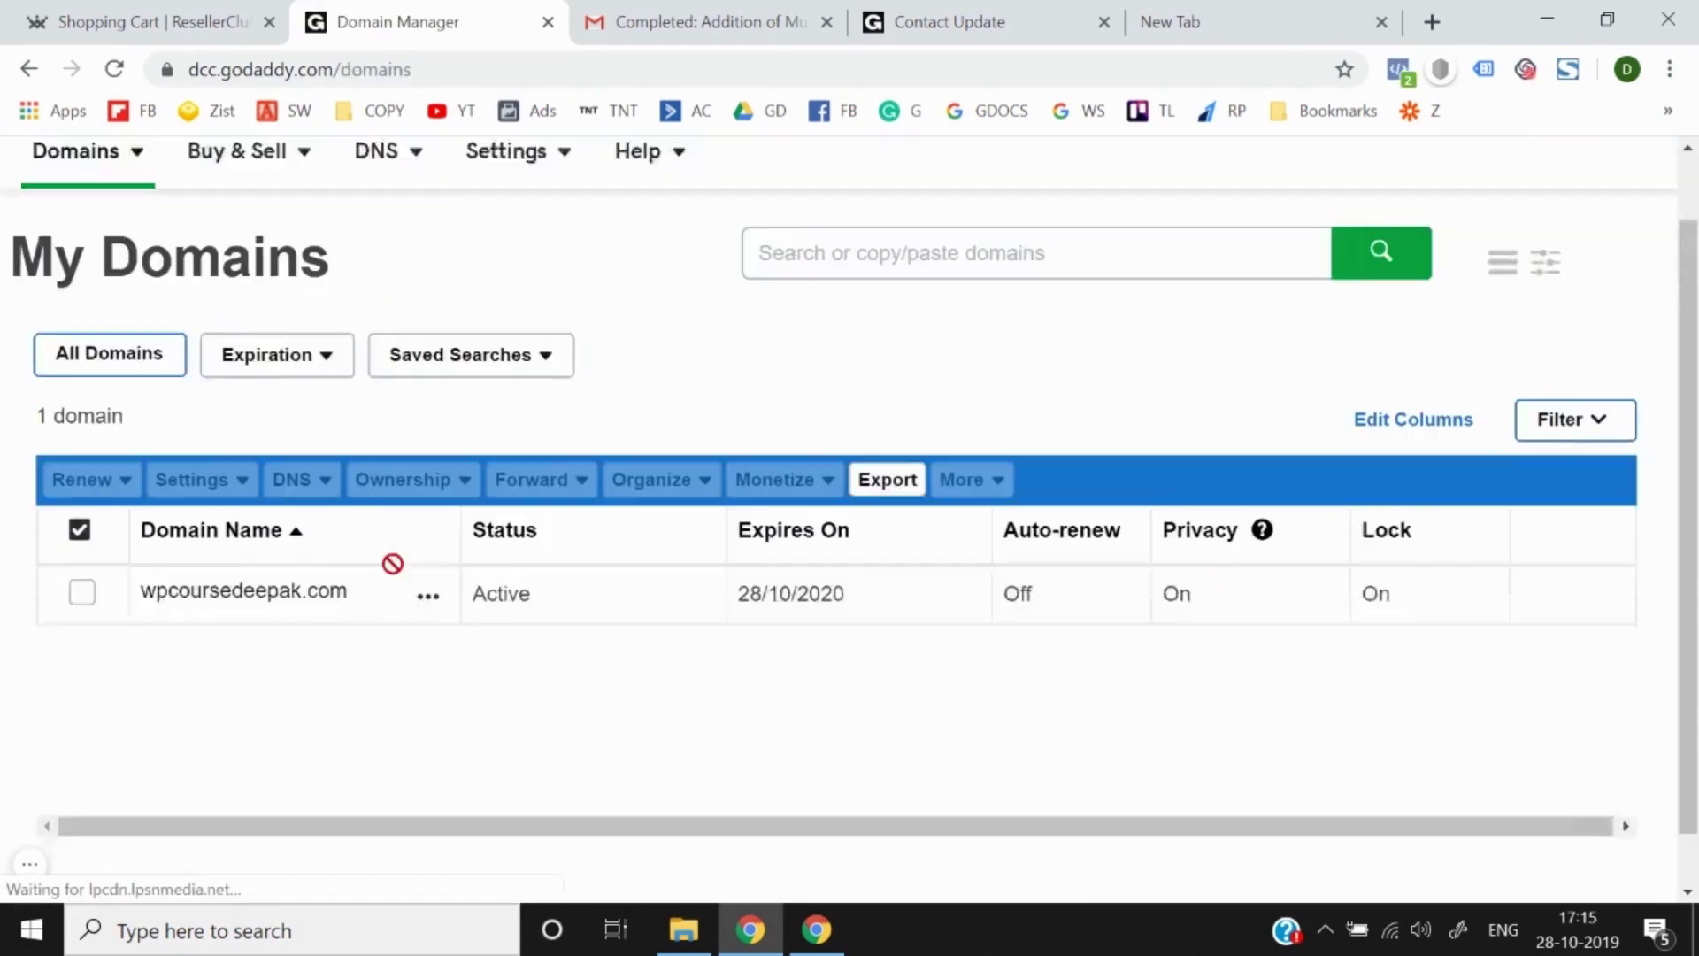
# Step: Open wpcoursedeepak.com's settings and its DNS management page
pyautogui.scroll(-1, 395, 569)
pyautogui.click(278, 553)
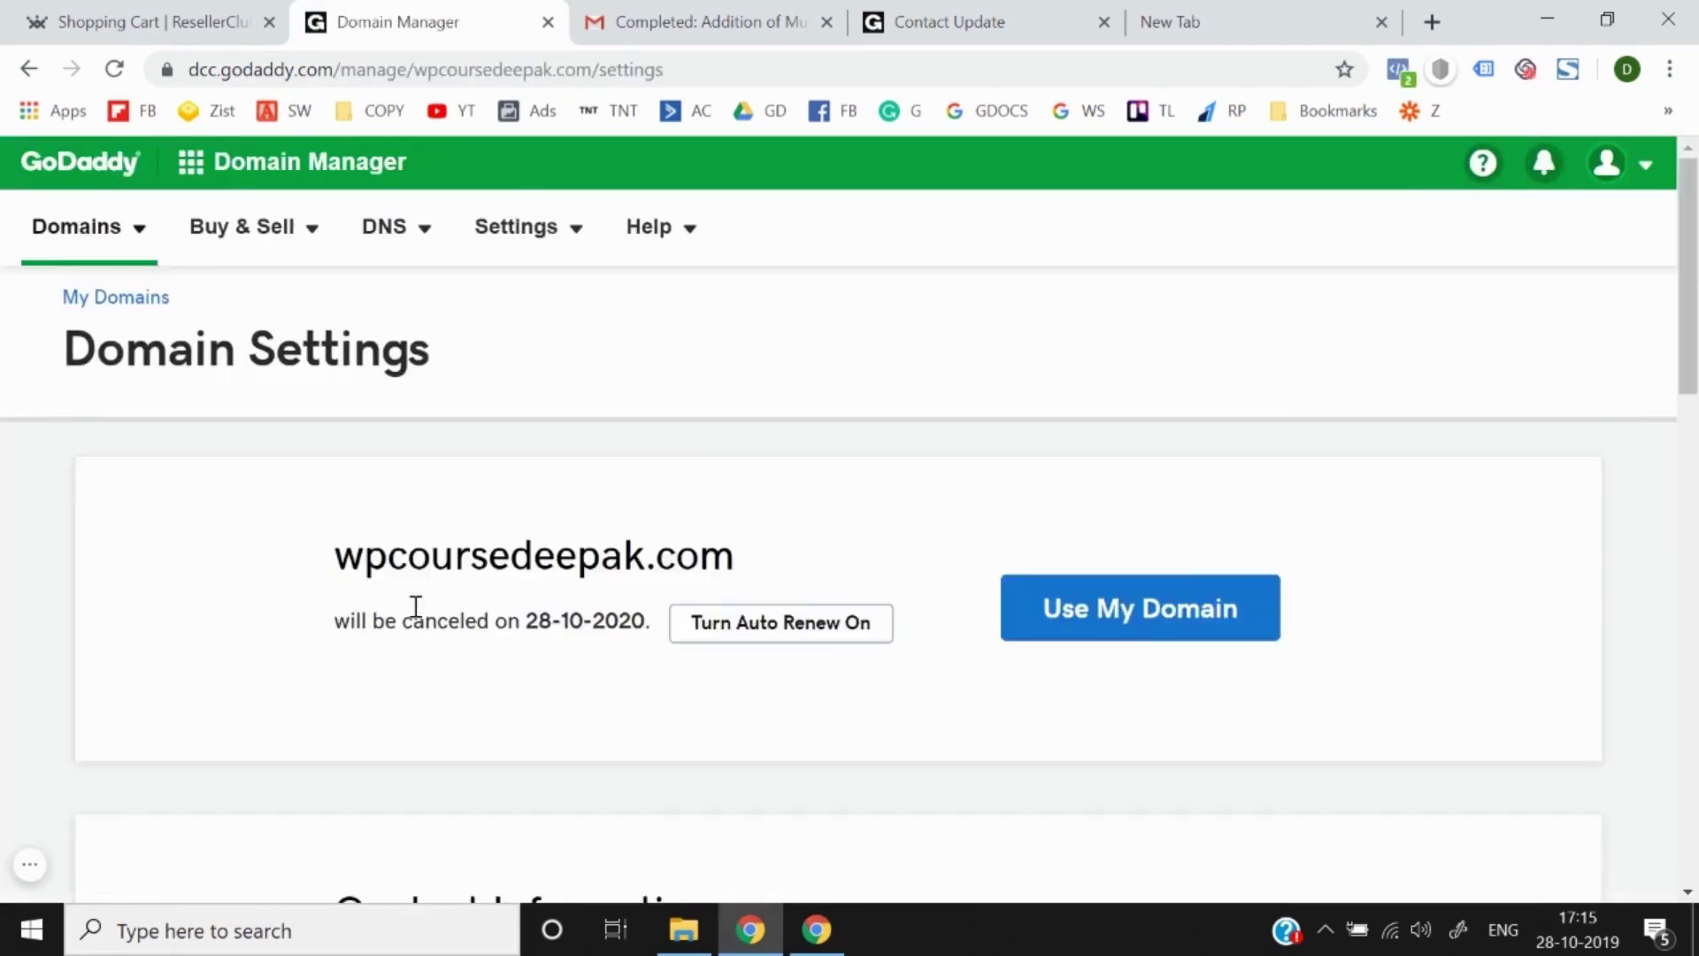
pyautogui.scroll(-1, 416, 606)
pyautogui.scroll(-14, 416, 607)
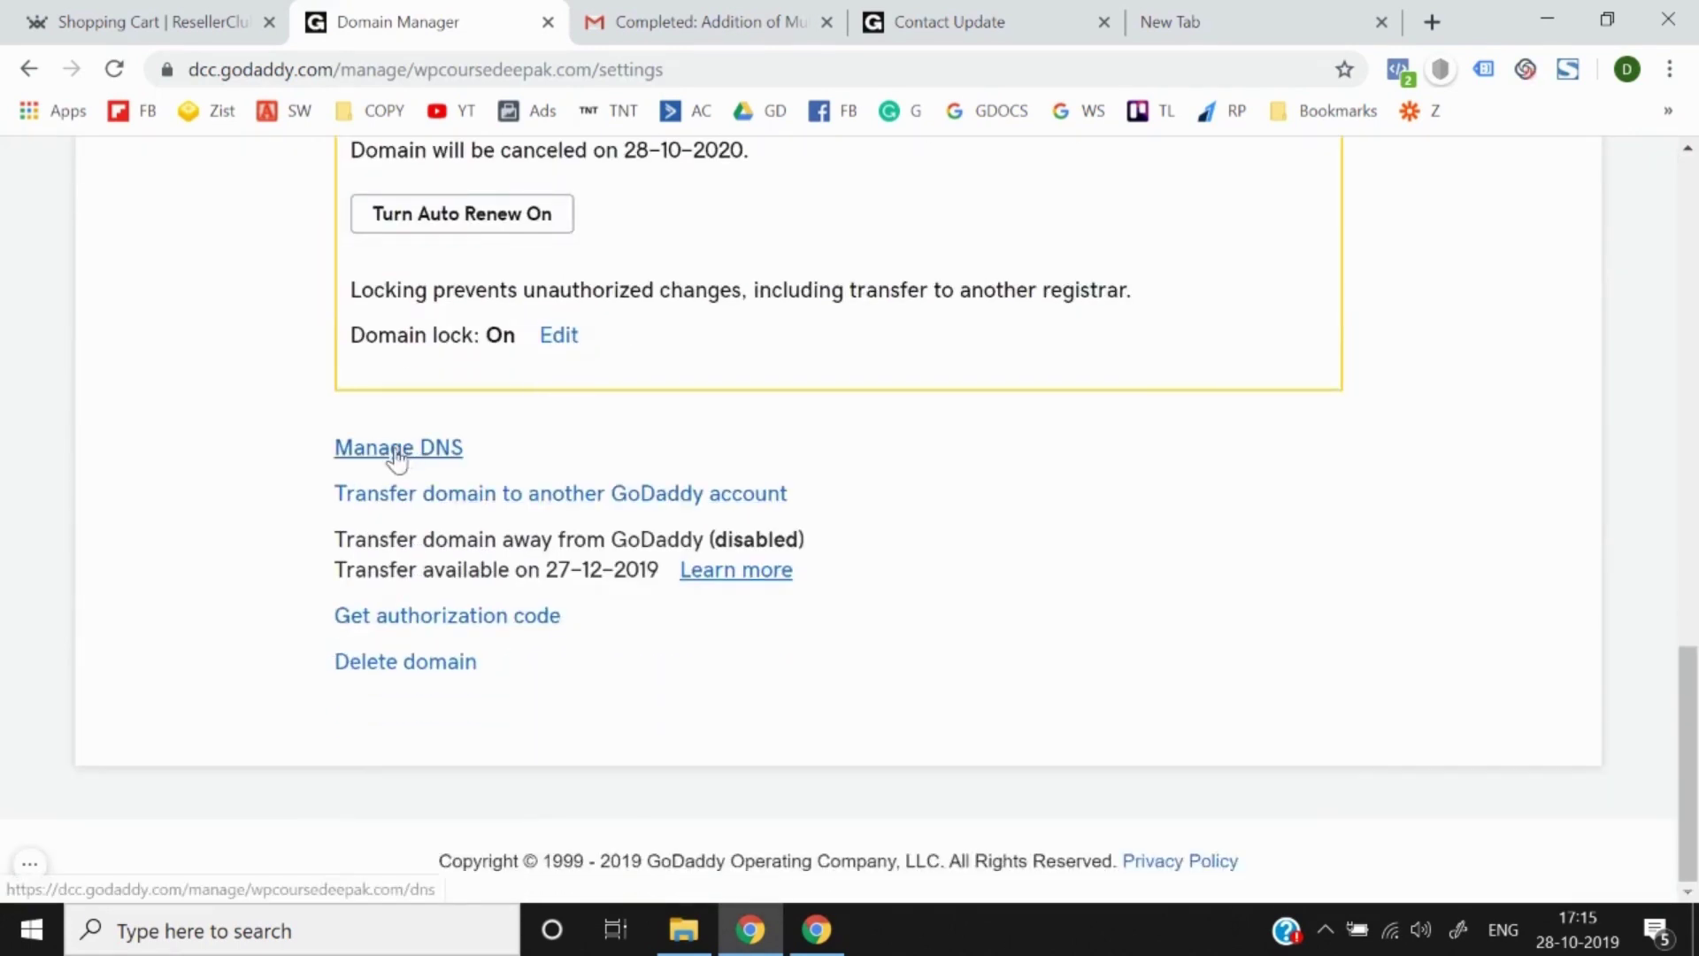
pyautogui.click(410, 451)
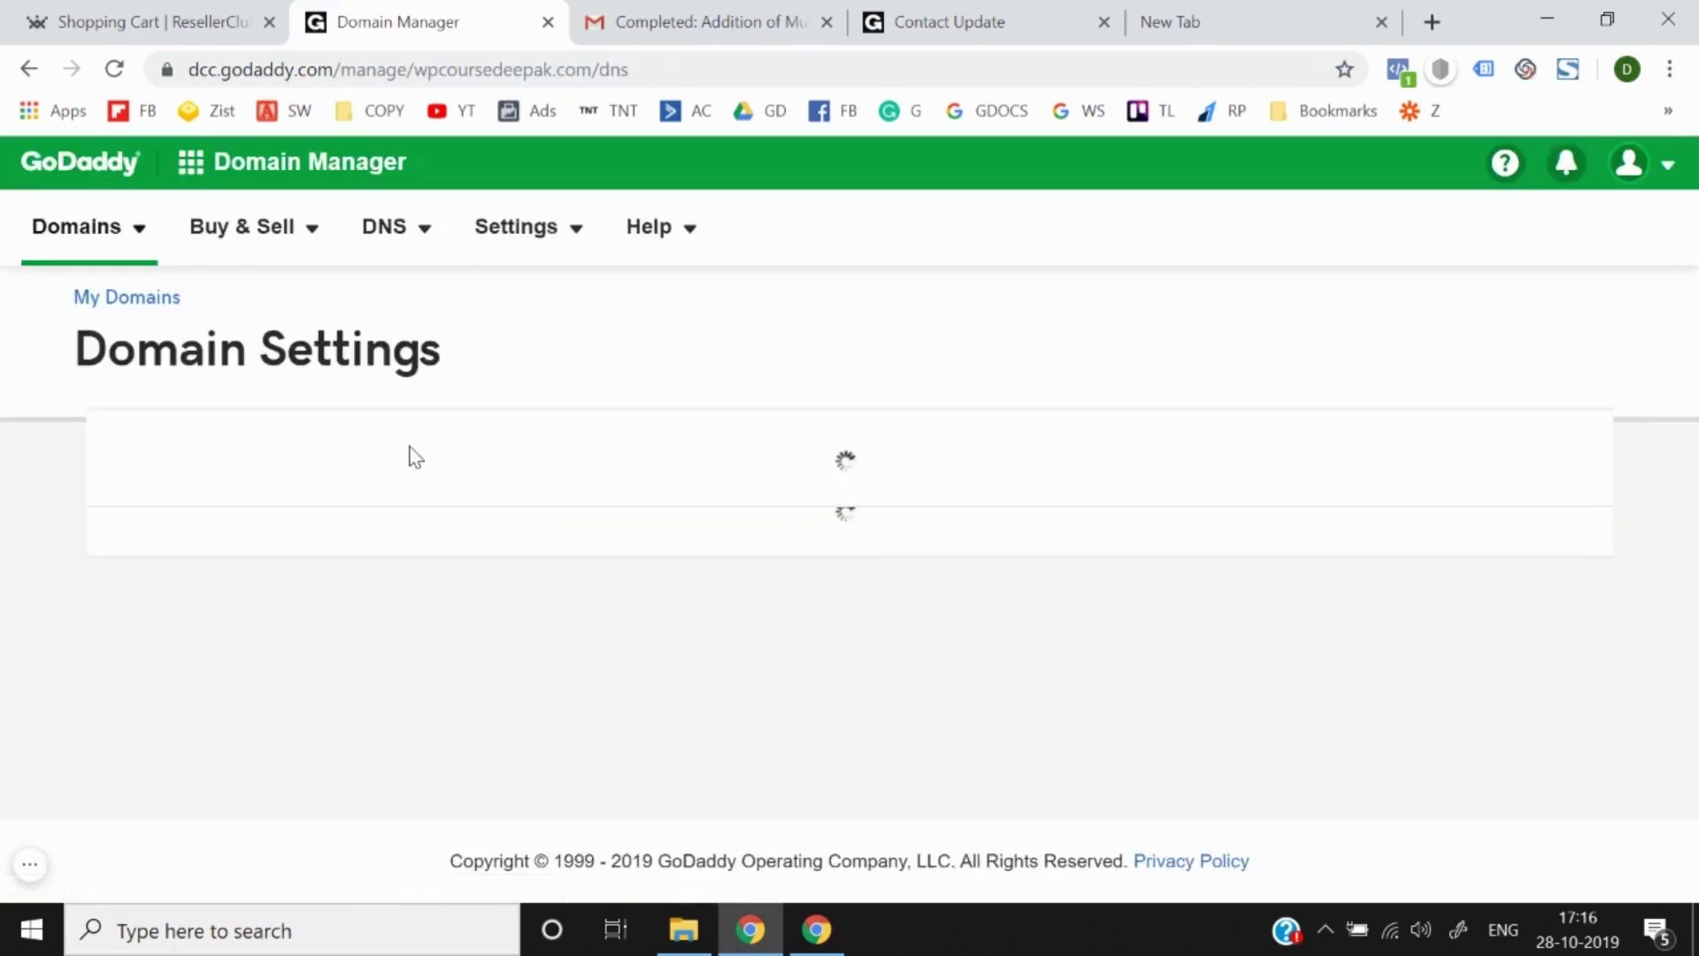
pyautogui.scroll(-6, 410, 454)
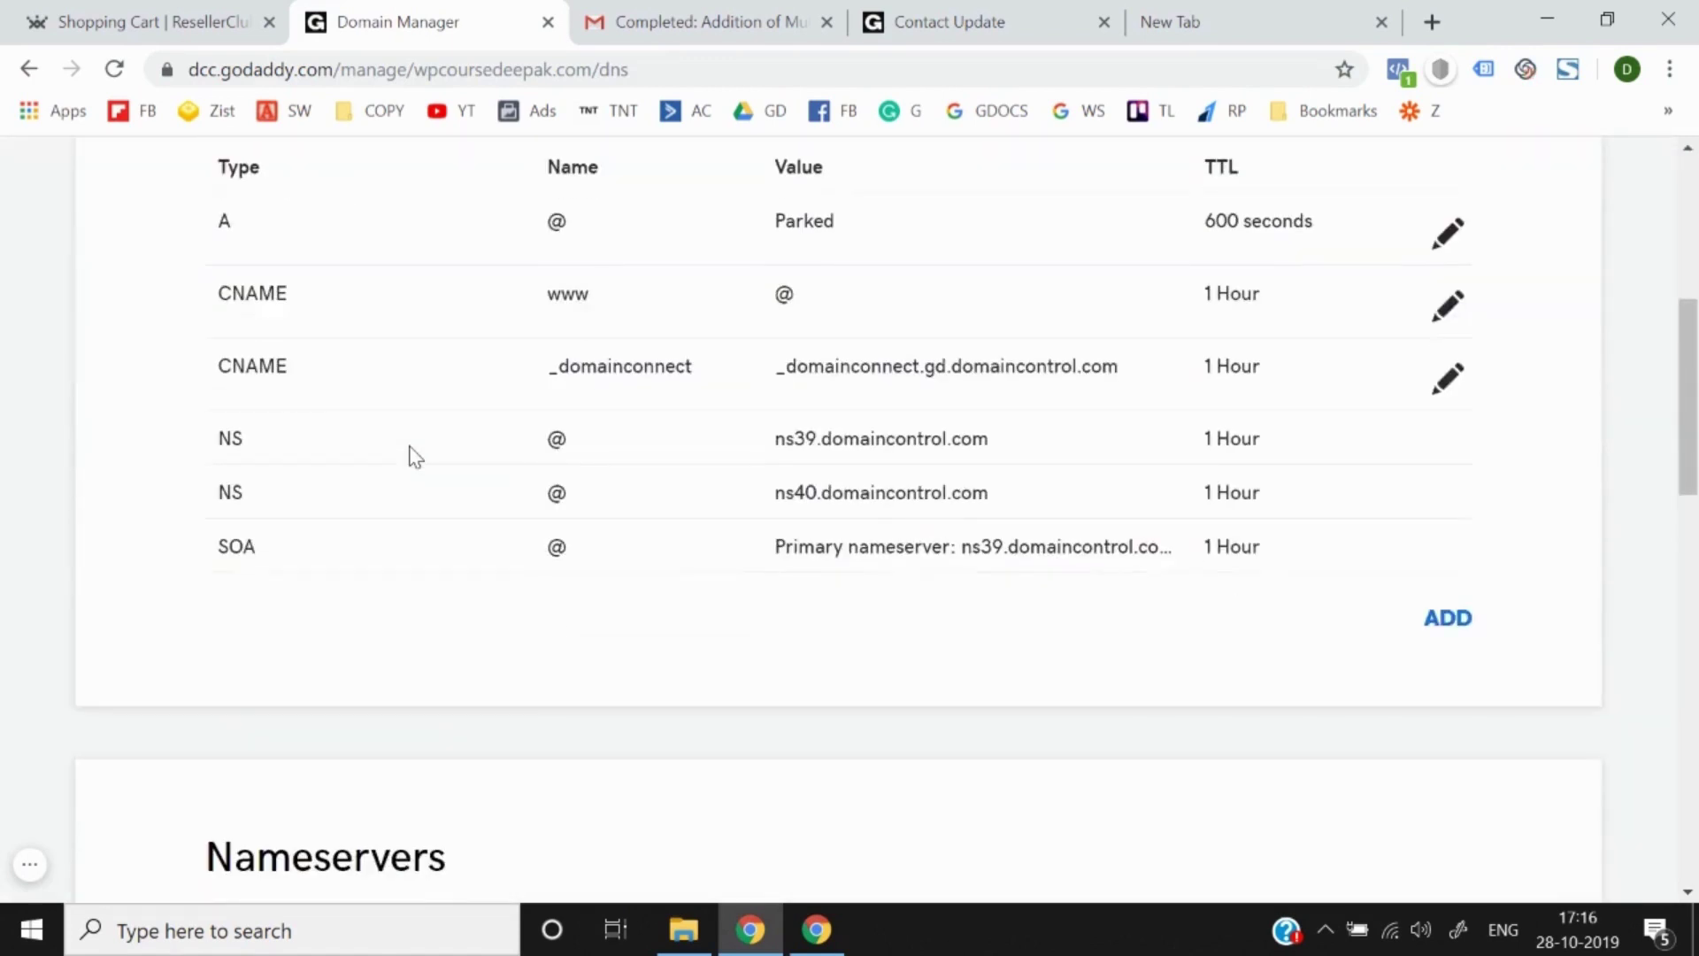
pyautogui.scroll(-4, 648, 561)
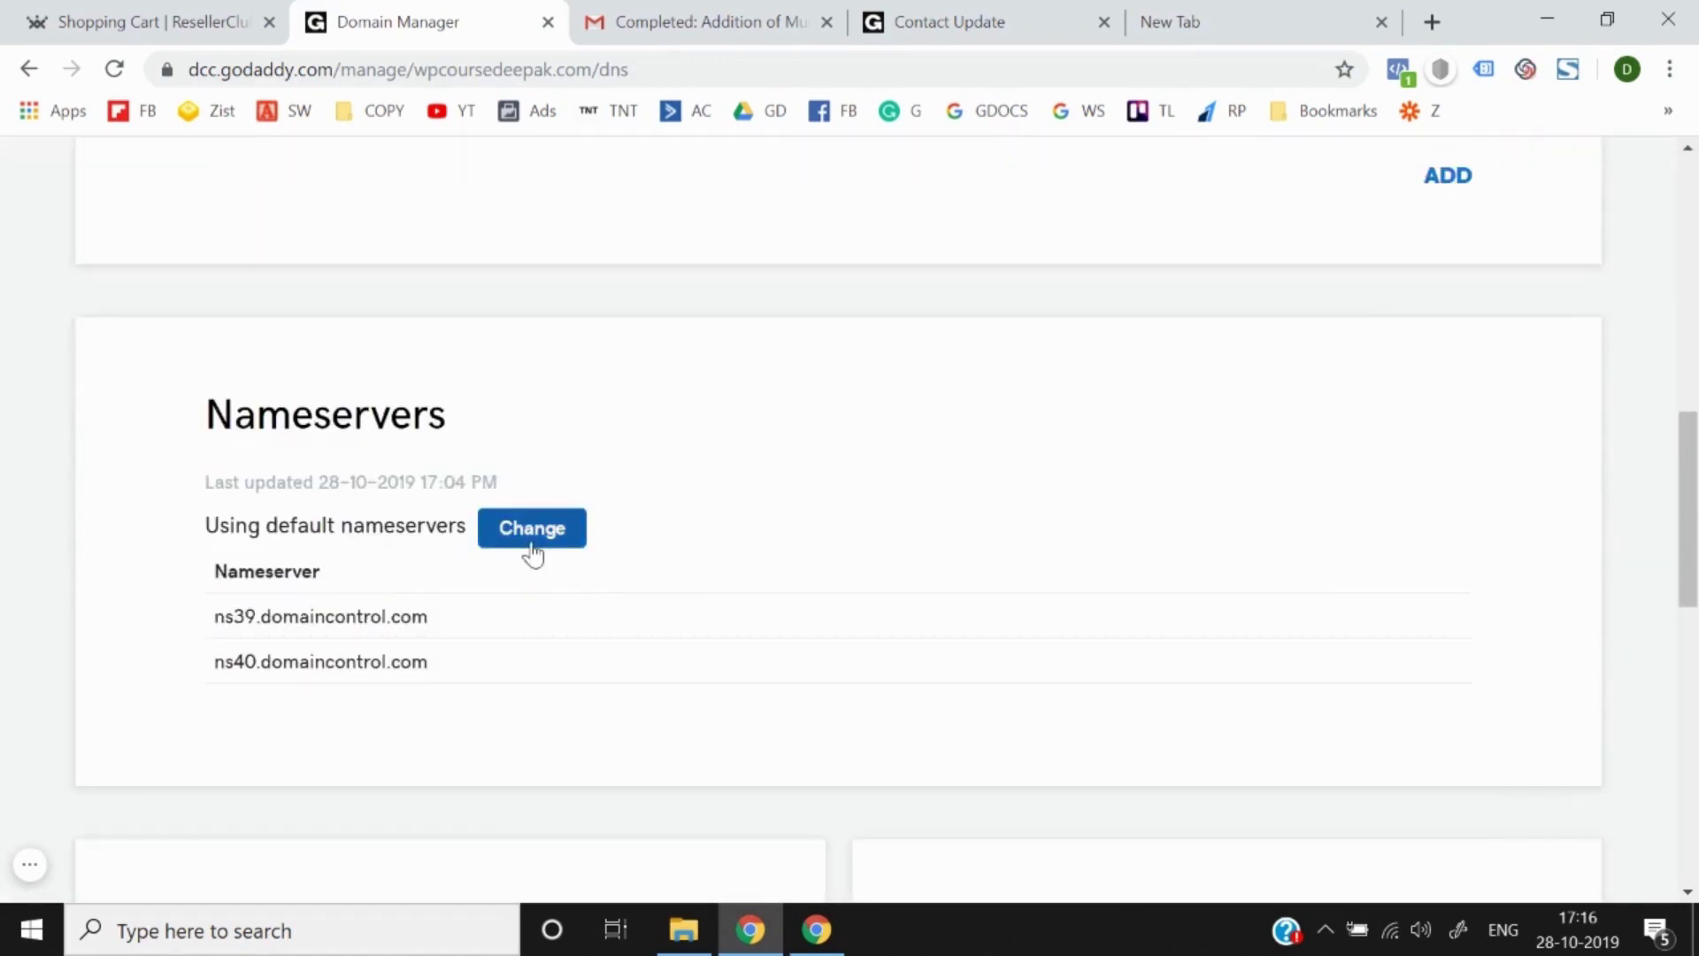
pyautogui.scroll(10, 531, 554)
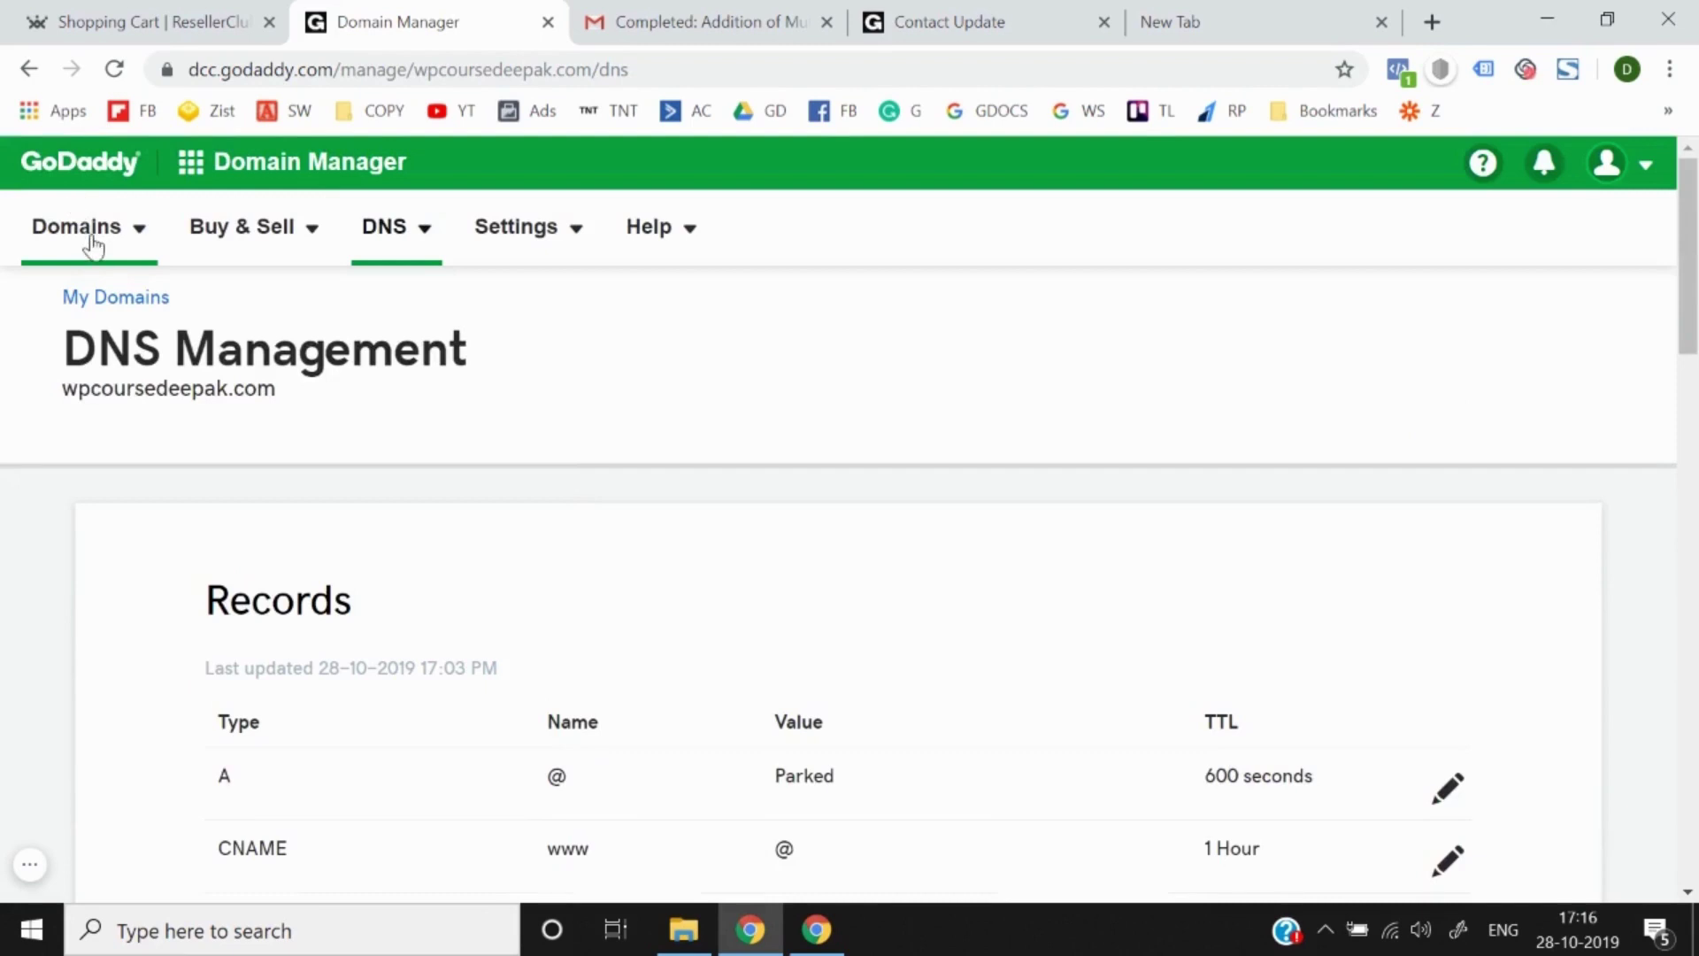
# Step: Return to All Domains, reopen wpcoursedeepak.com's DNS page and scroll to the ns39/ns40 nameservers
pyautogui.click(88, 235)
pyautogui.click(104, 291)
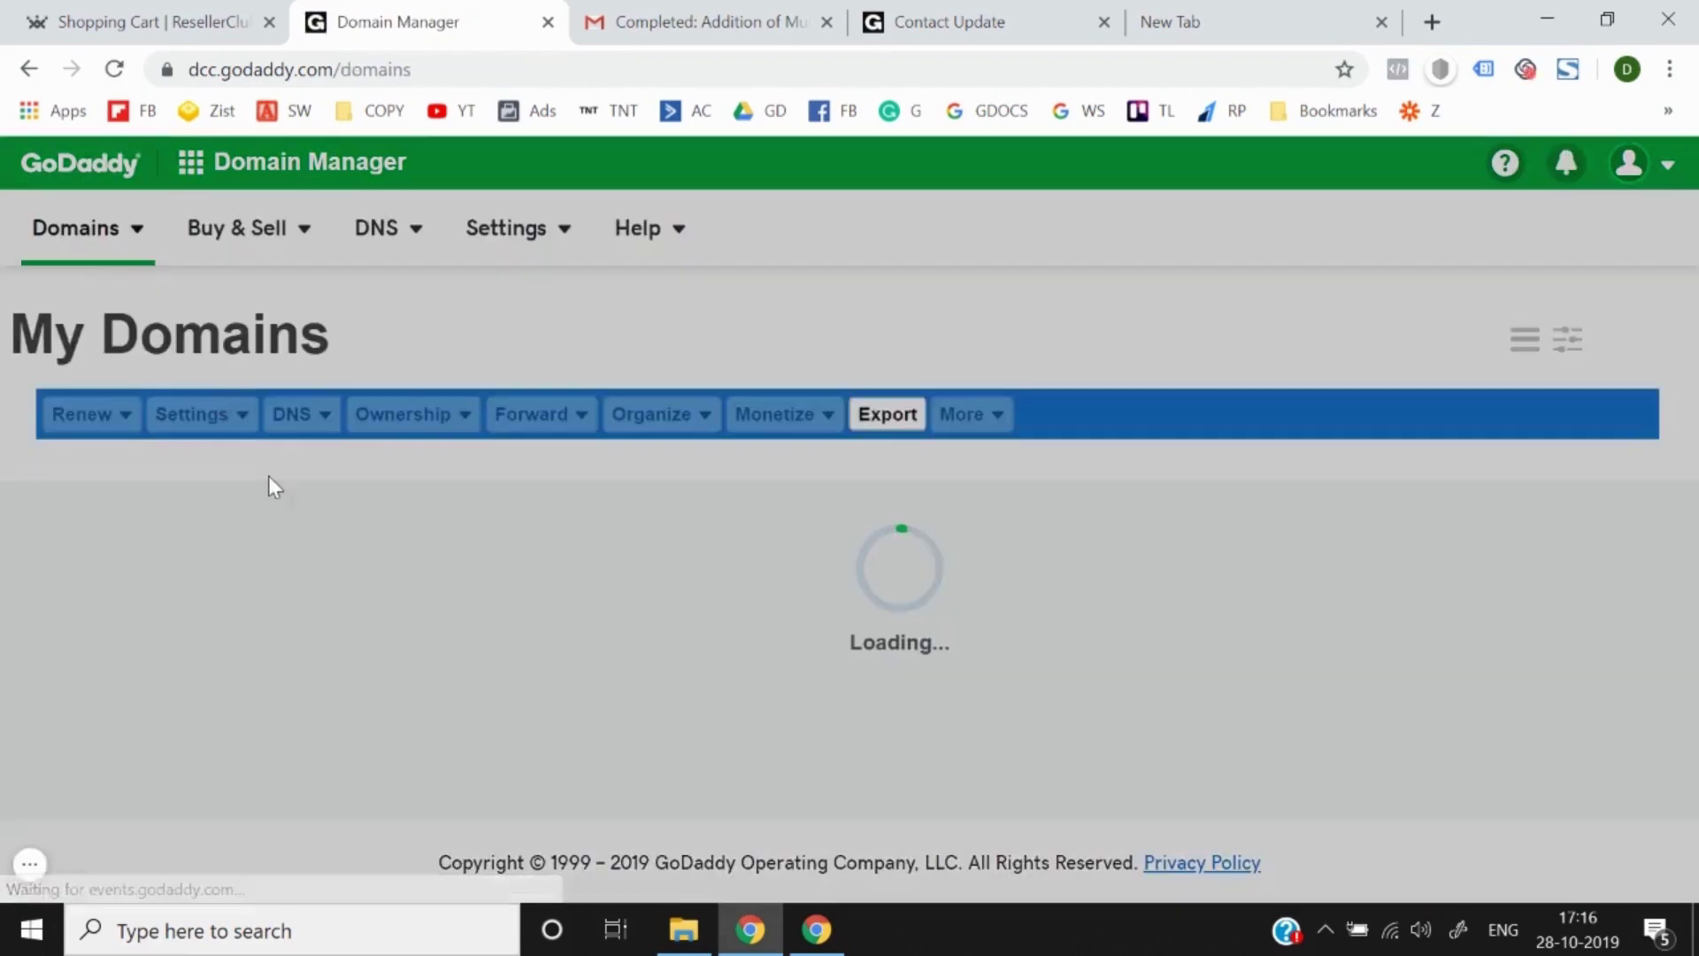
pyautogui.scroll(-2, 256, 504)
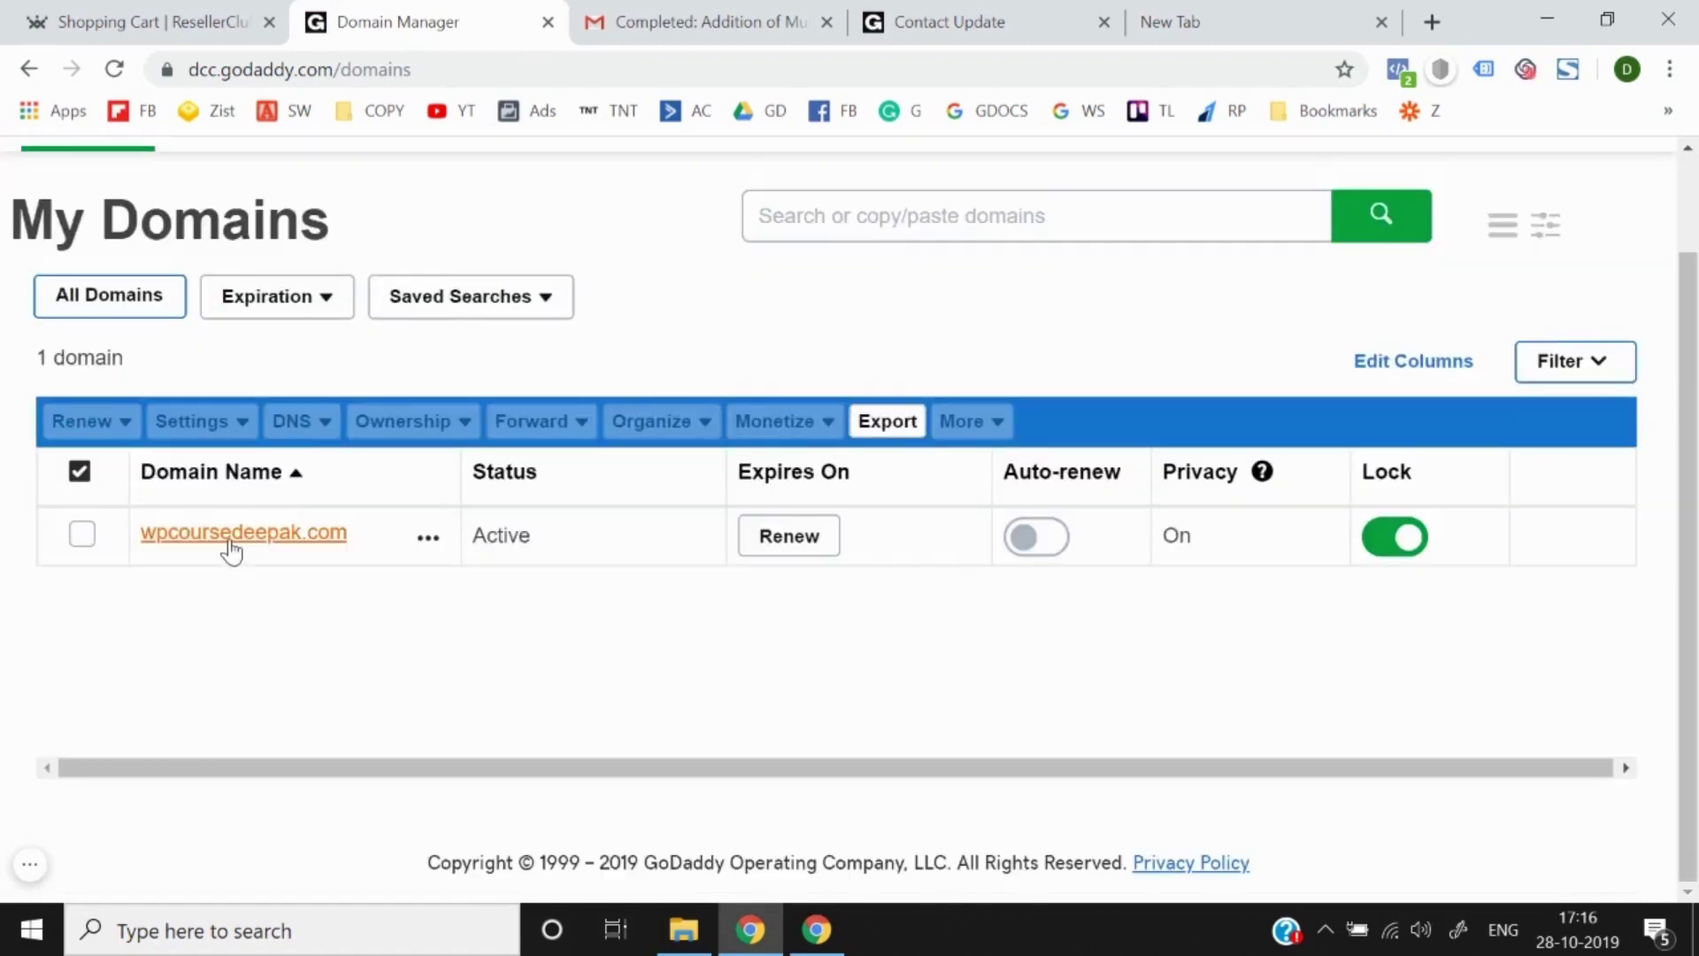
pyautogui.click(232, 548)
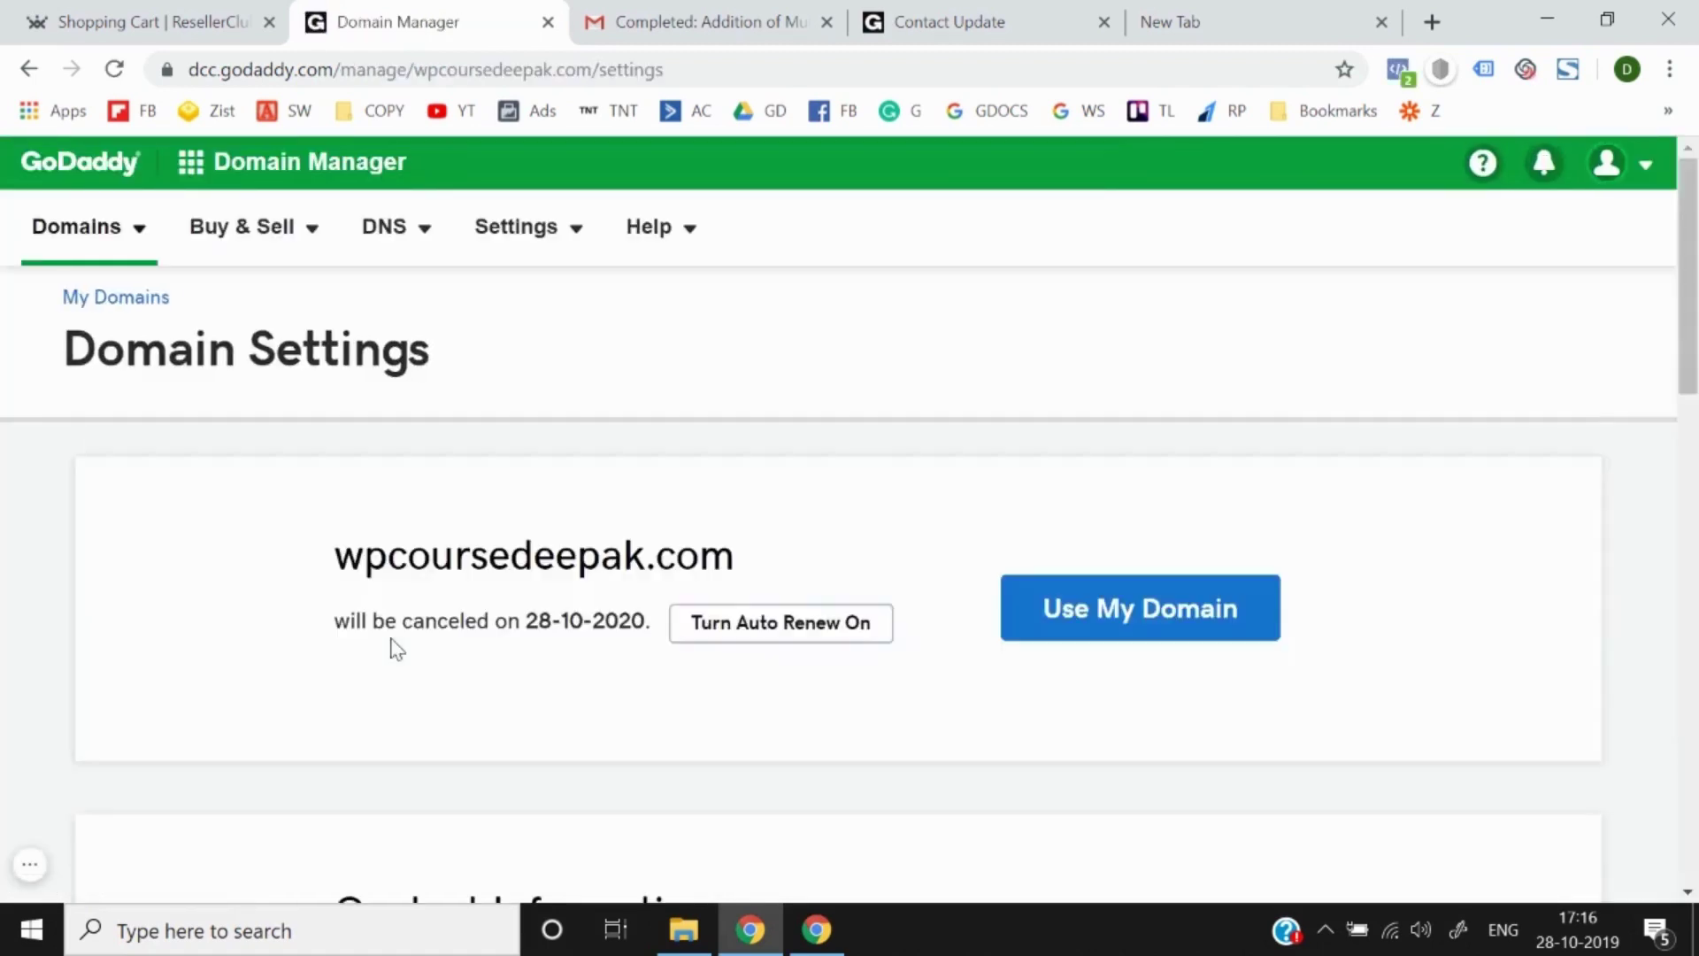
pyautogui.scroll(-15, 395, 648)
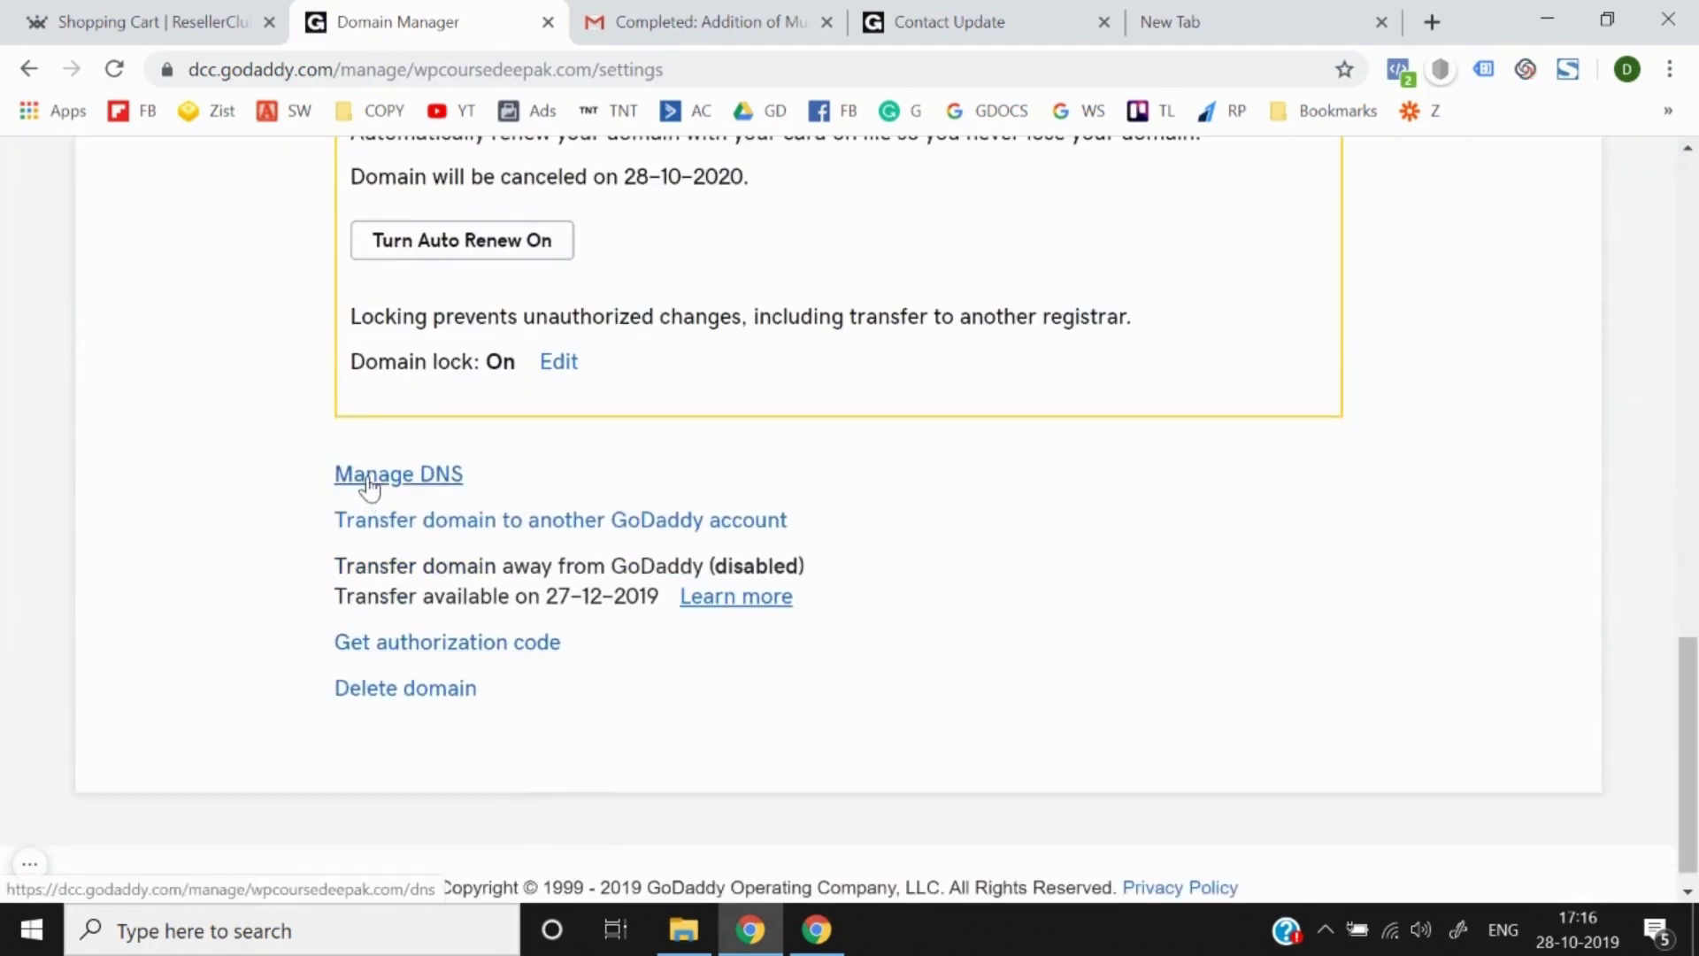
pyautogui.click(368, 481)
pyautogui.scroll(-12, 490, 528)
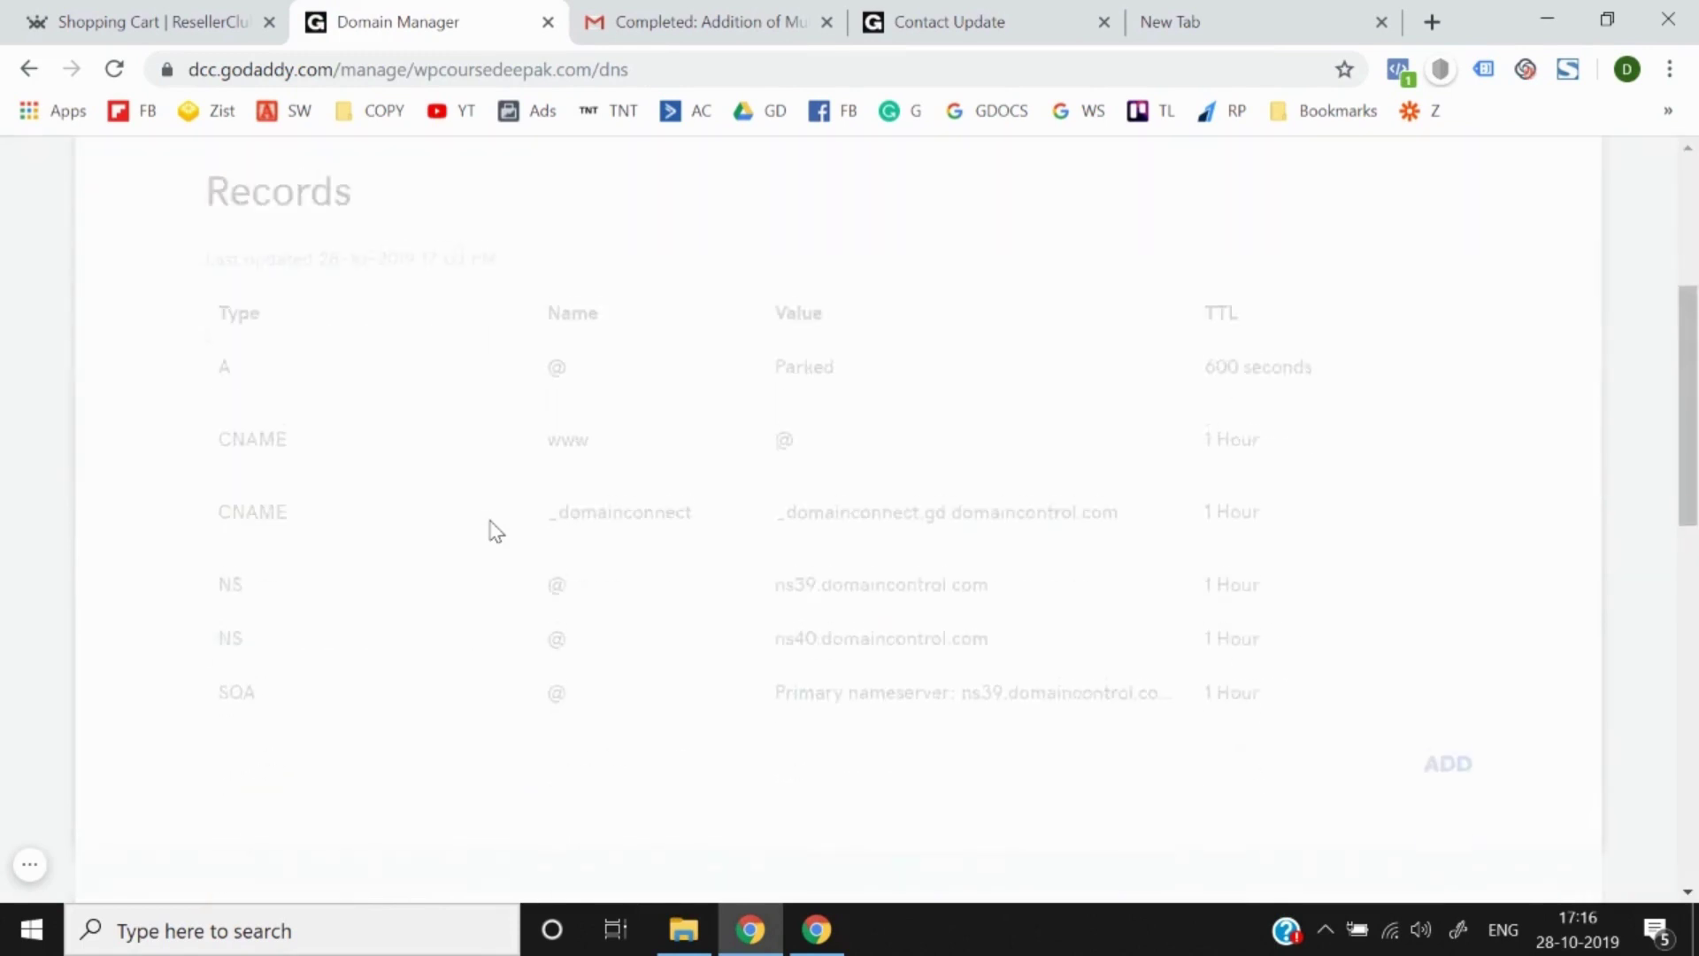
# Step: Change the domain's nameserver type to Custom
pyautogui.click(532, 447)
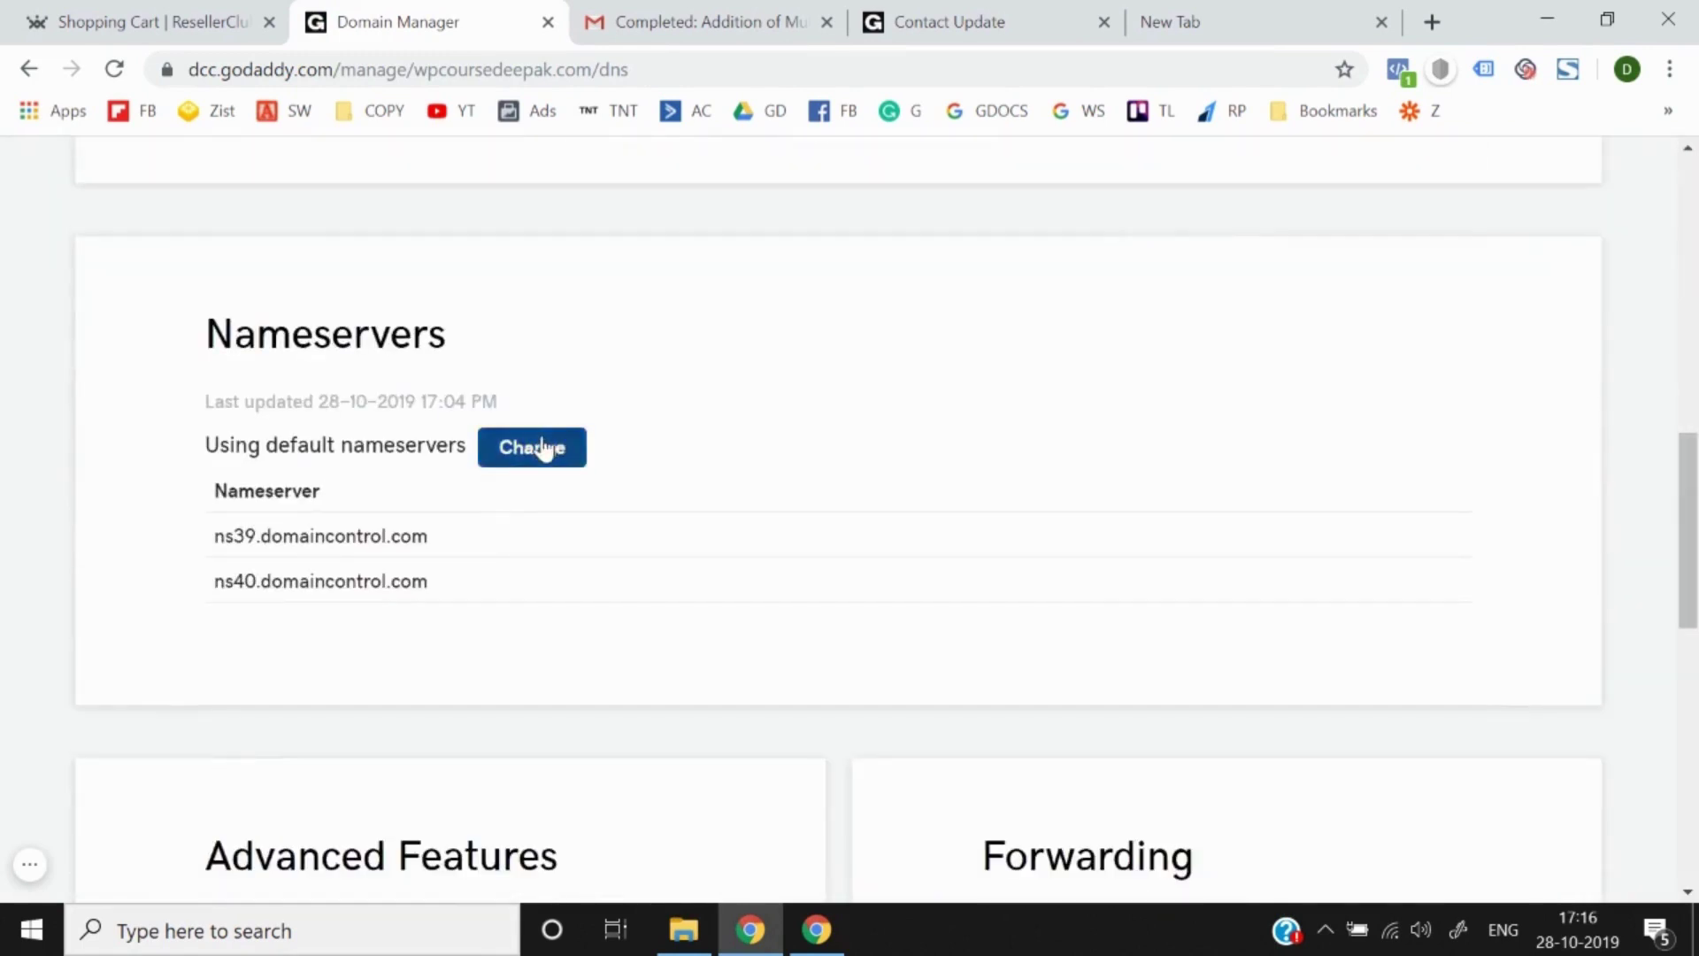
pyautogui.click(523, 483)
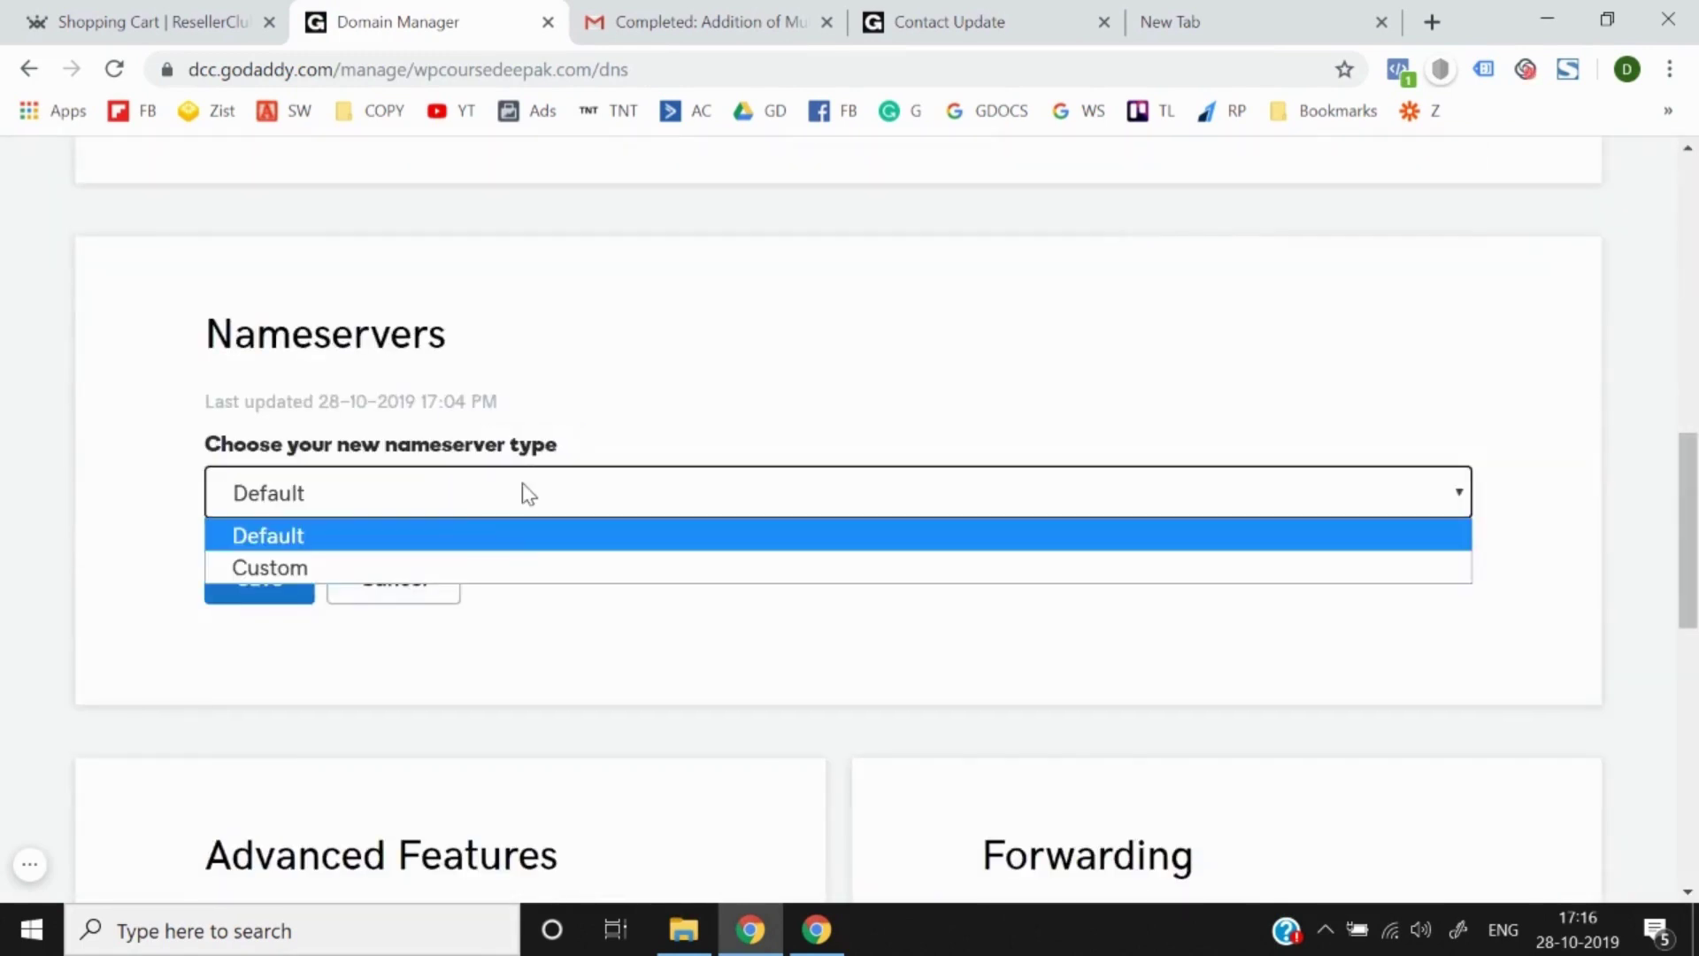
pyautogui.click(432, 573)
pyautogui.scroll(-5, 429, 580)
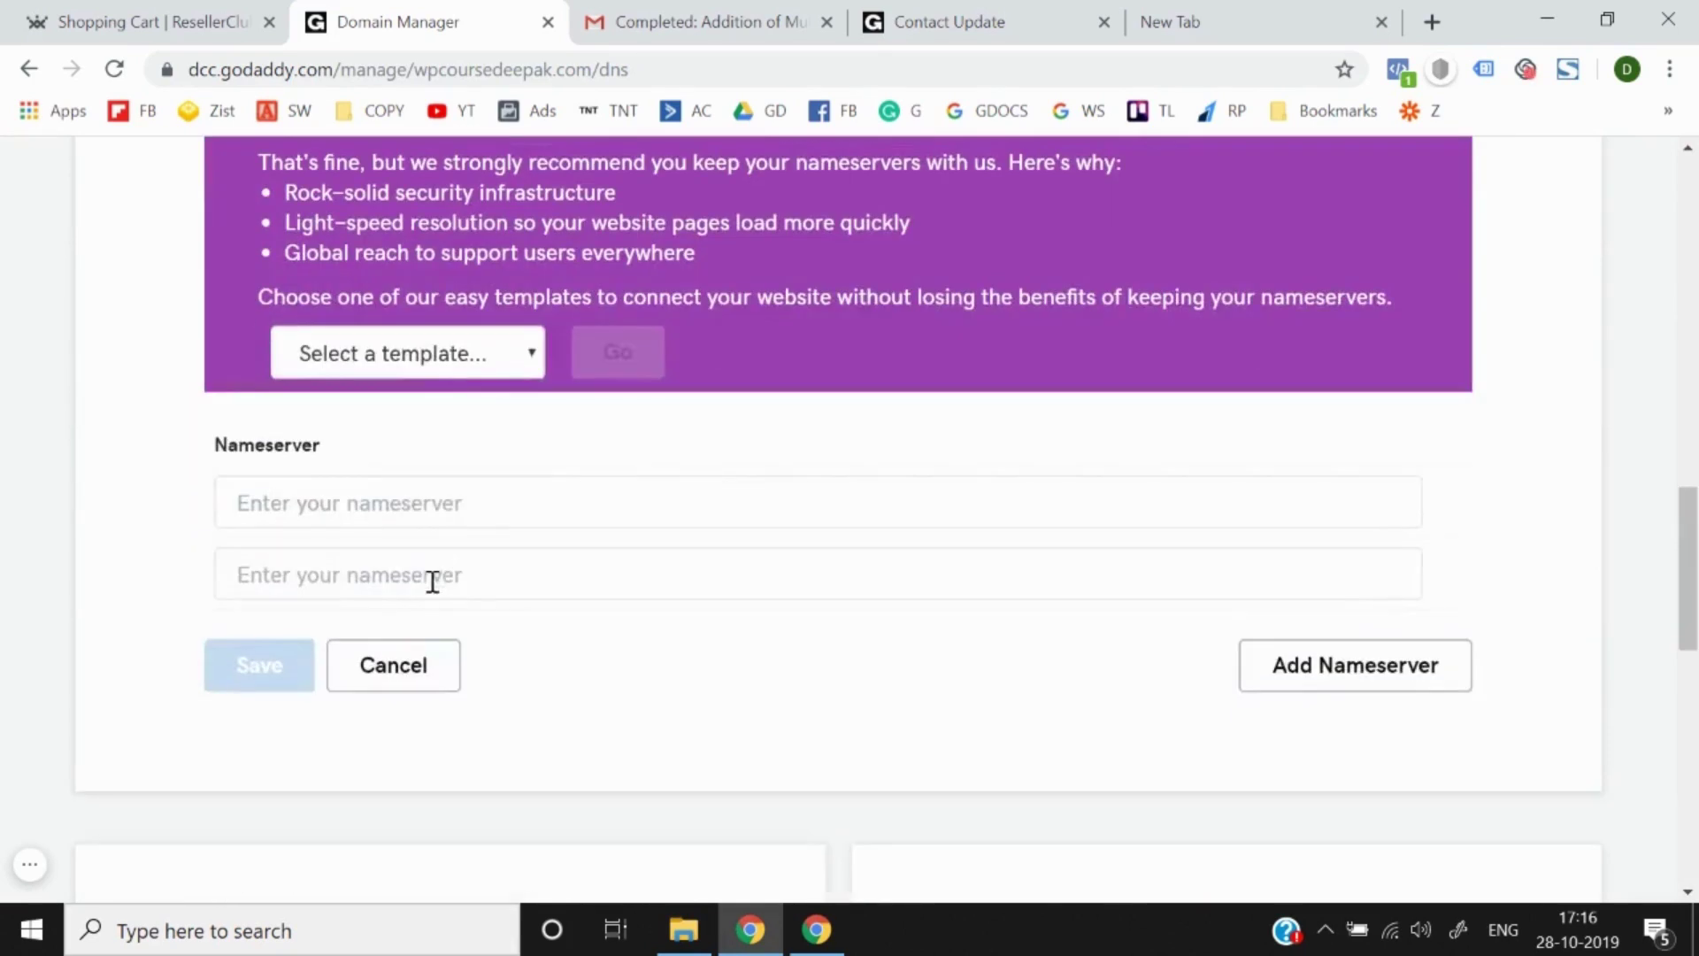
# Step: Copy Name Server 1 from the email into the first nameserver field
pyautogui.click(682, 11)
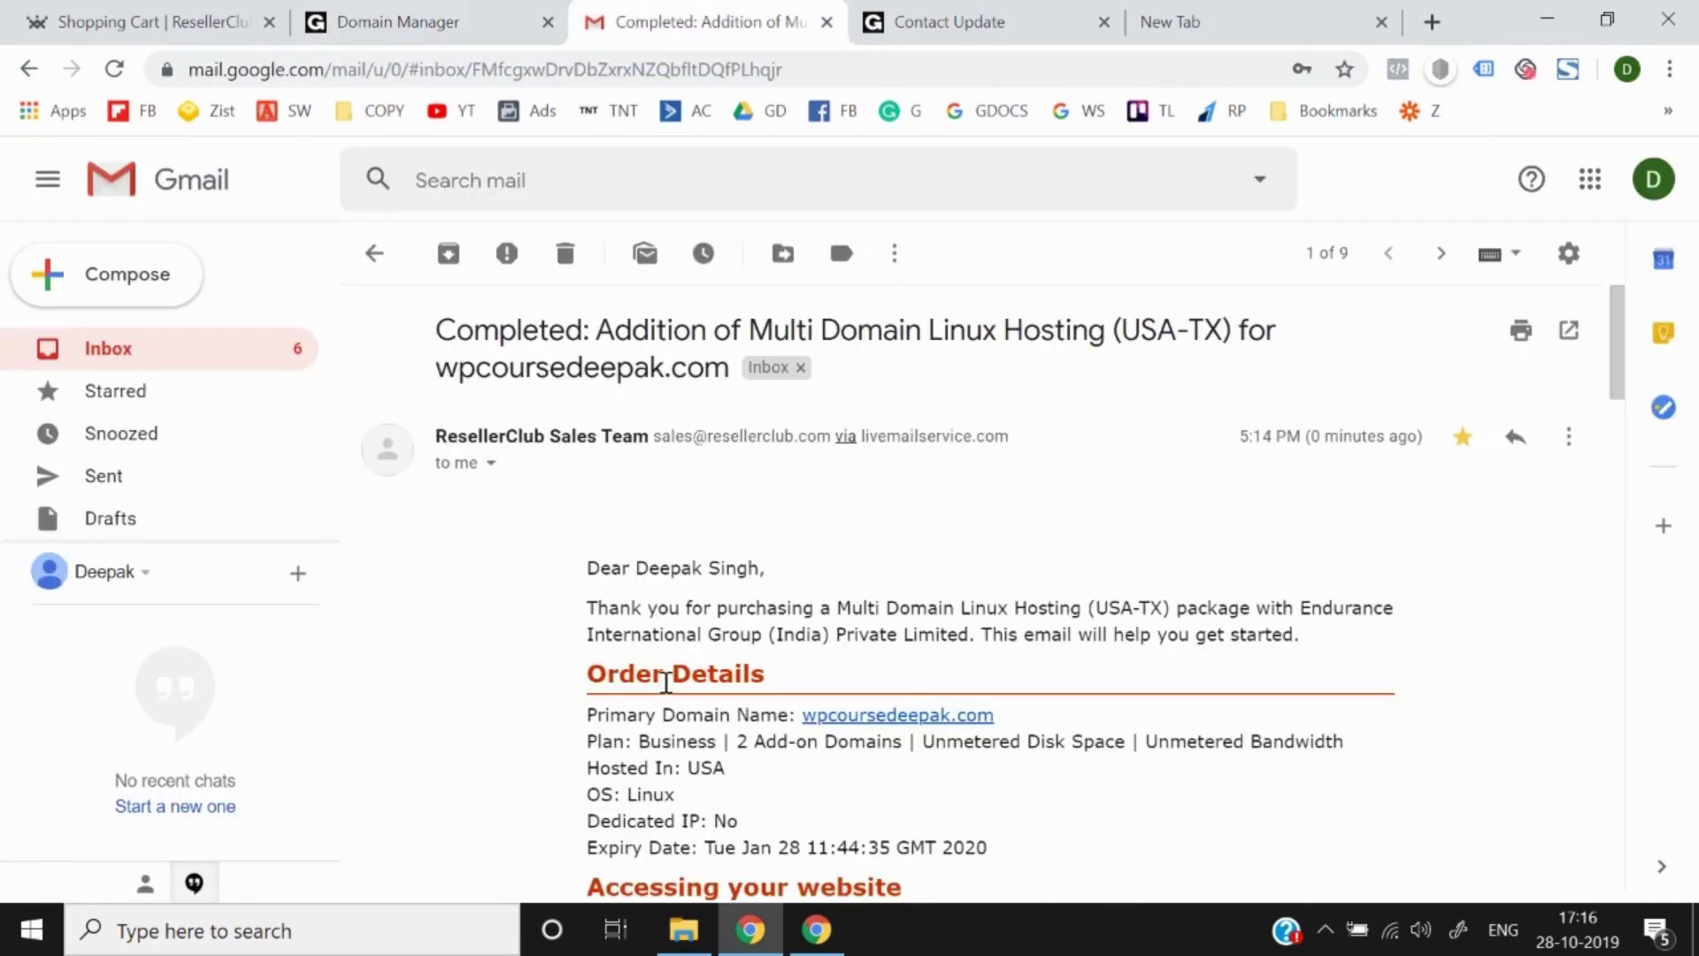
pyautogui.scroll(-6, 668, 691)
pyautogui.moveTo(983, 535); pyautogui.dragTo(739, 542)
pyautogui.hotkey('ctrl', 'c')
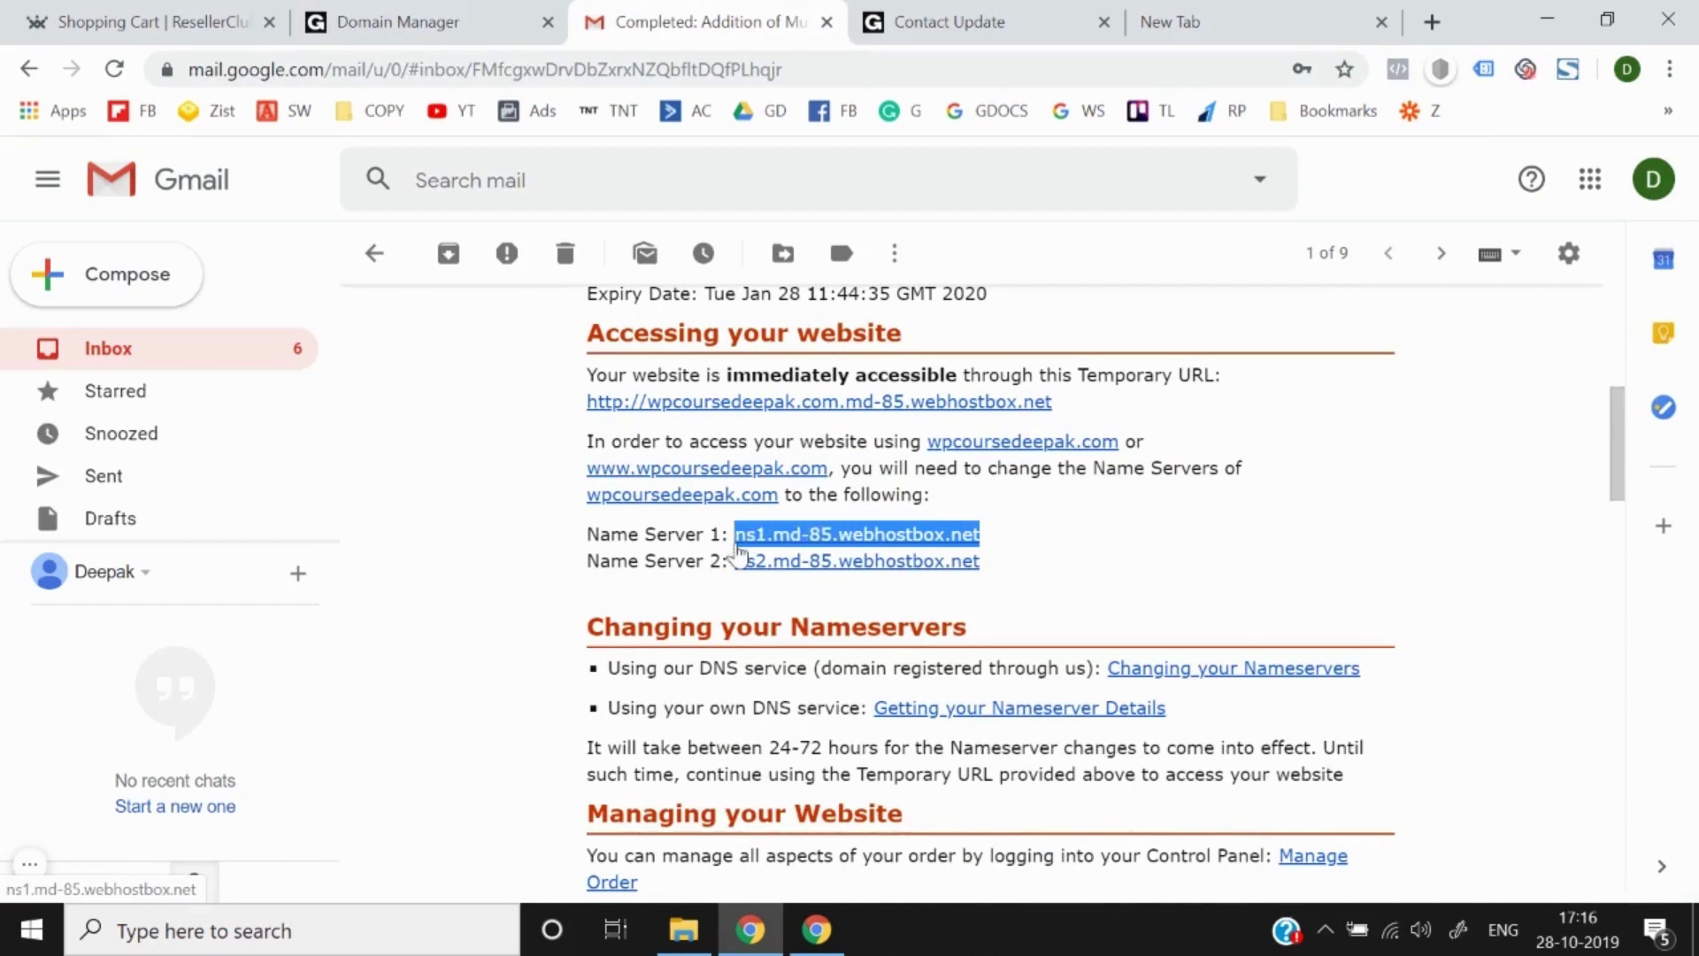
pyautogui.click(406, 21)
pyautogui.click(283, 513)
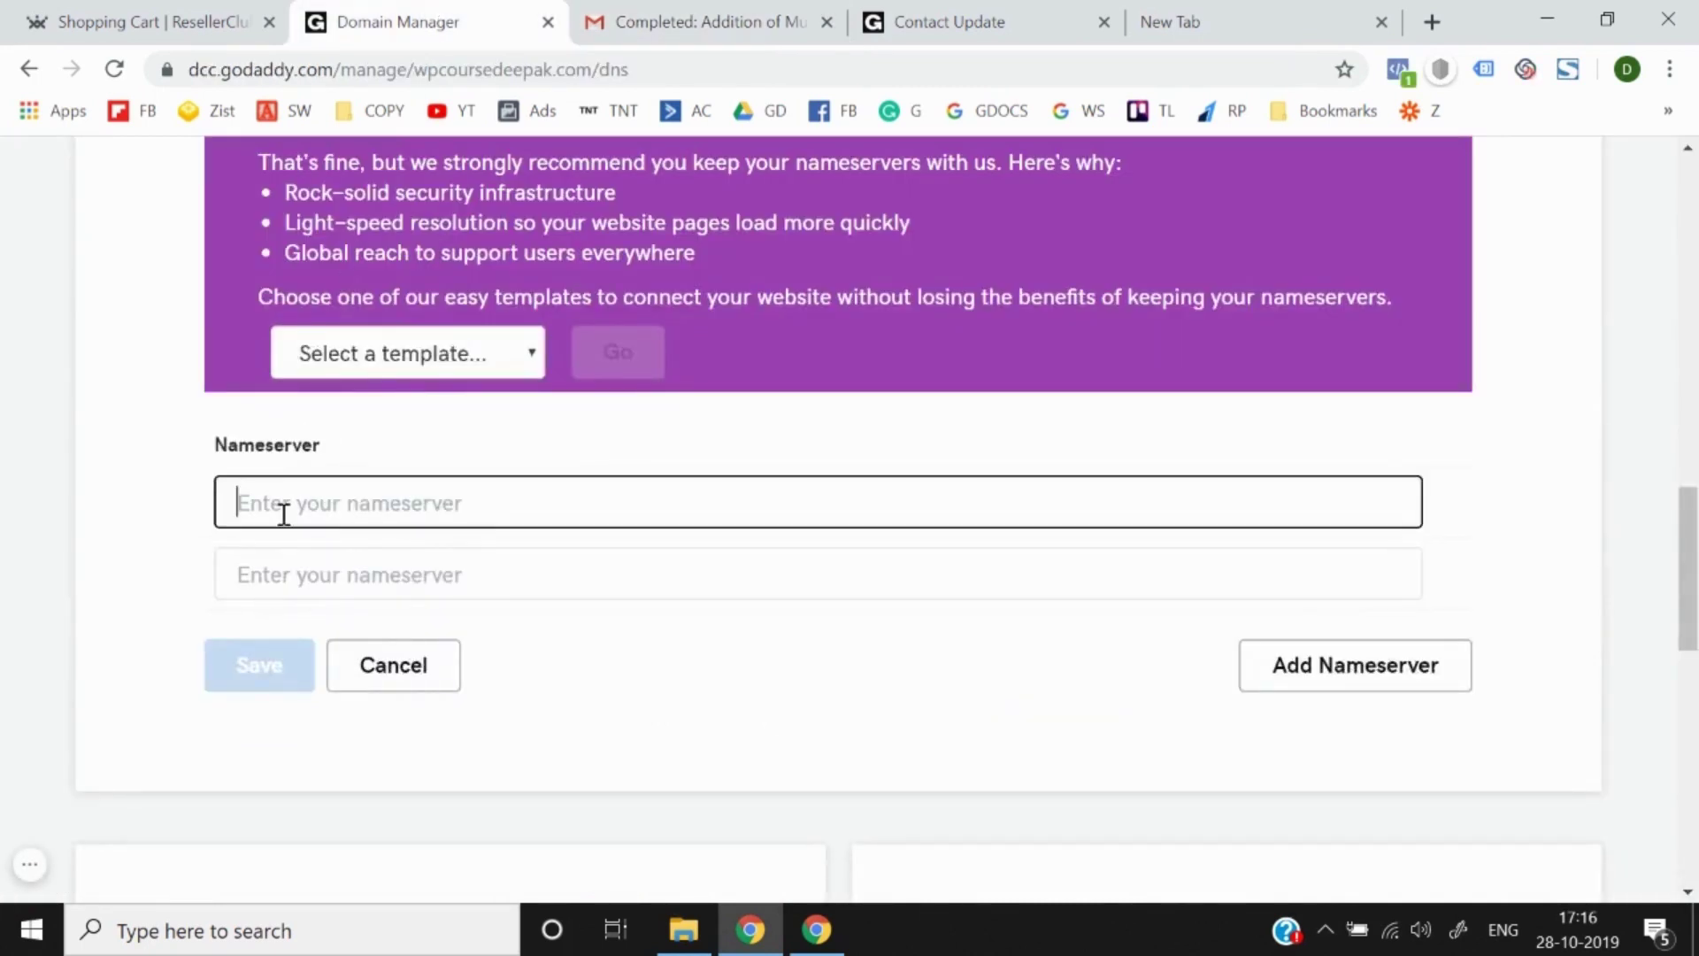
pyautogui.hotkey('ctrl', 'v')
# Step: Copy Name Server 2 from the email into the second nameserver field
pyautogui.click(277, 579)
pyautogui.click(629, 21)
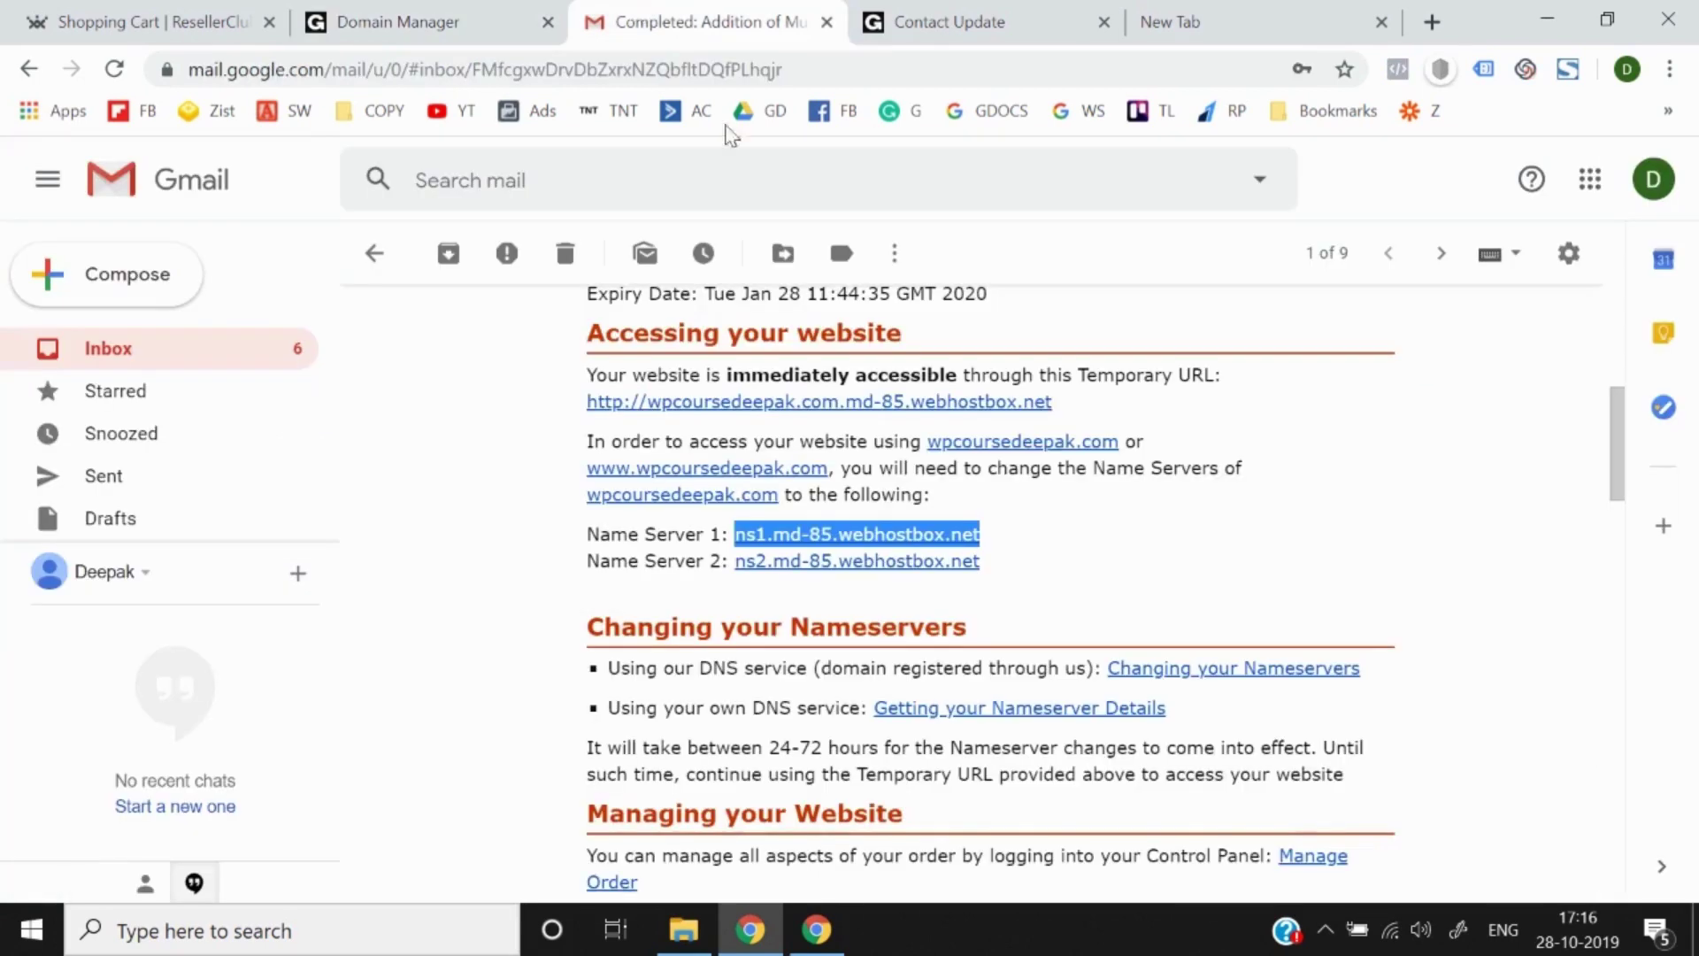
pyautogui.moveTo(1016, 562); pyautogui.dragTo(739, 569)
pyautogui.hotkey('ctrl', 'c')
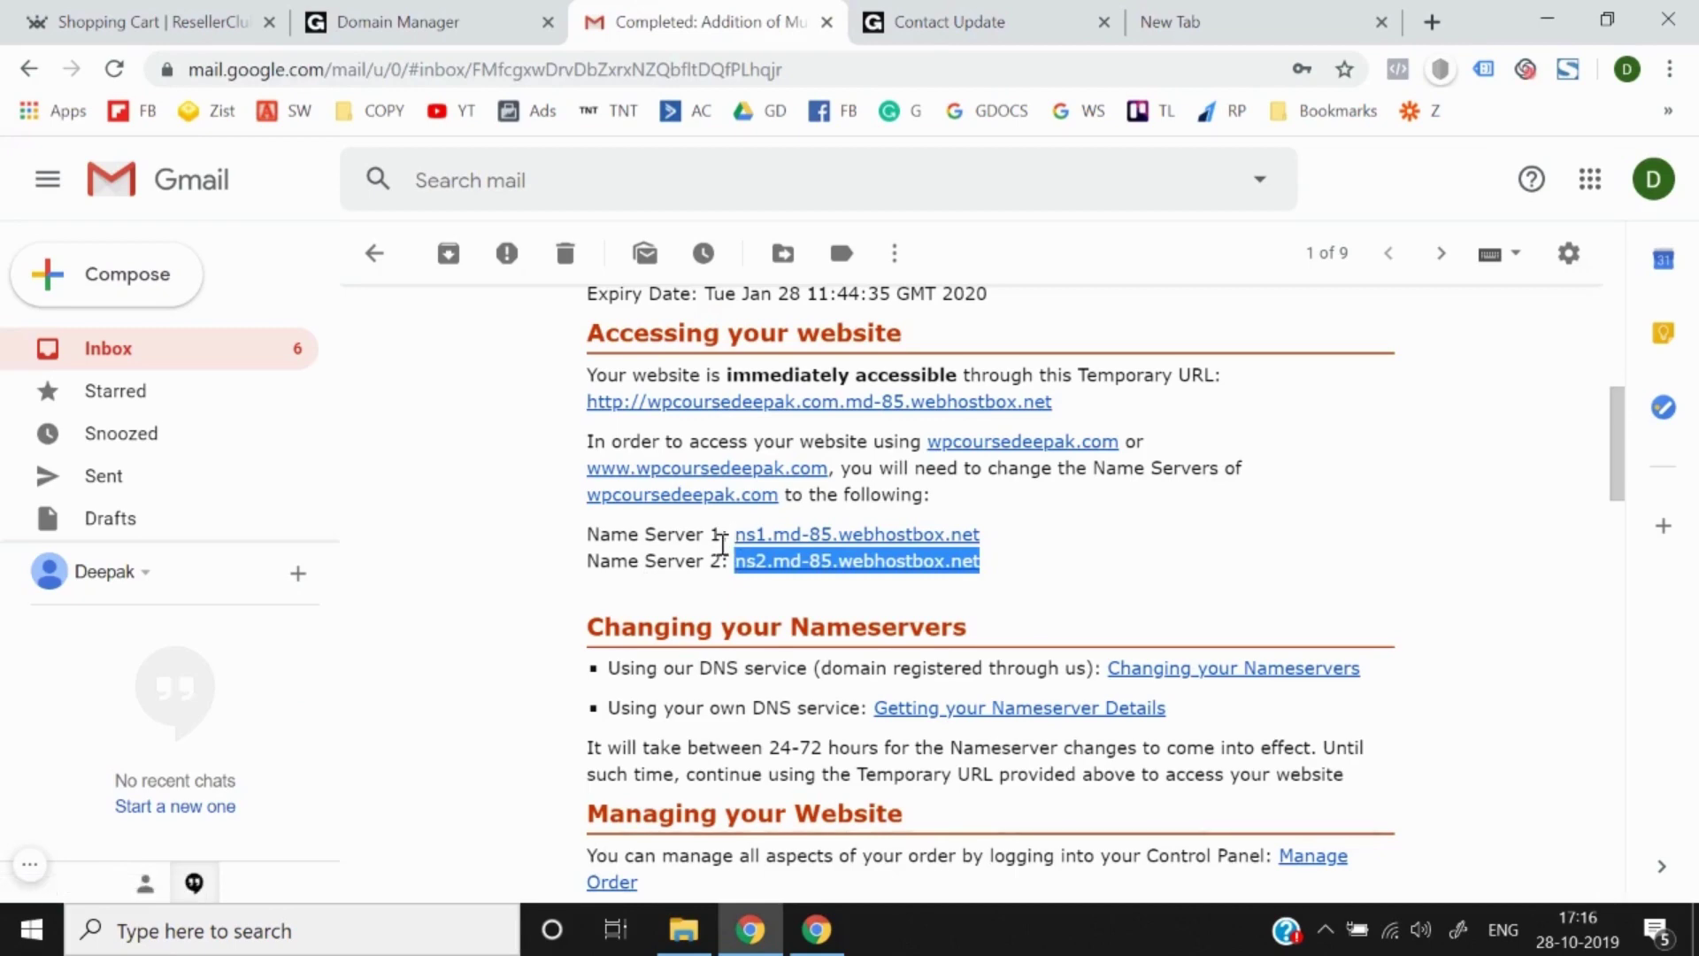
pyautogui.click(409, 19)
pyautogui.hotkey('ctrl', 'v')
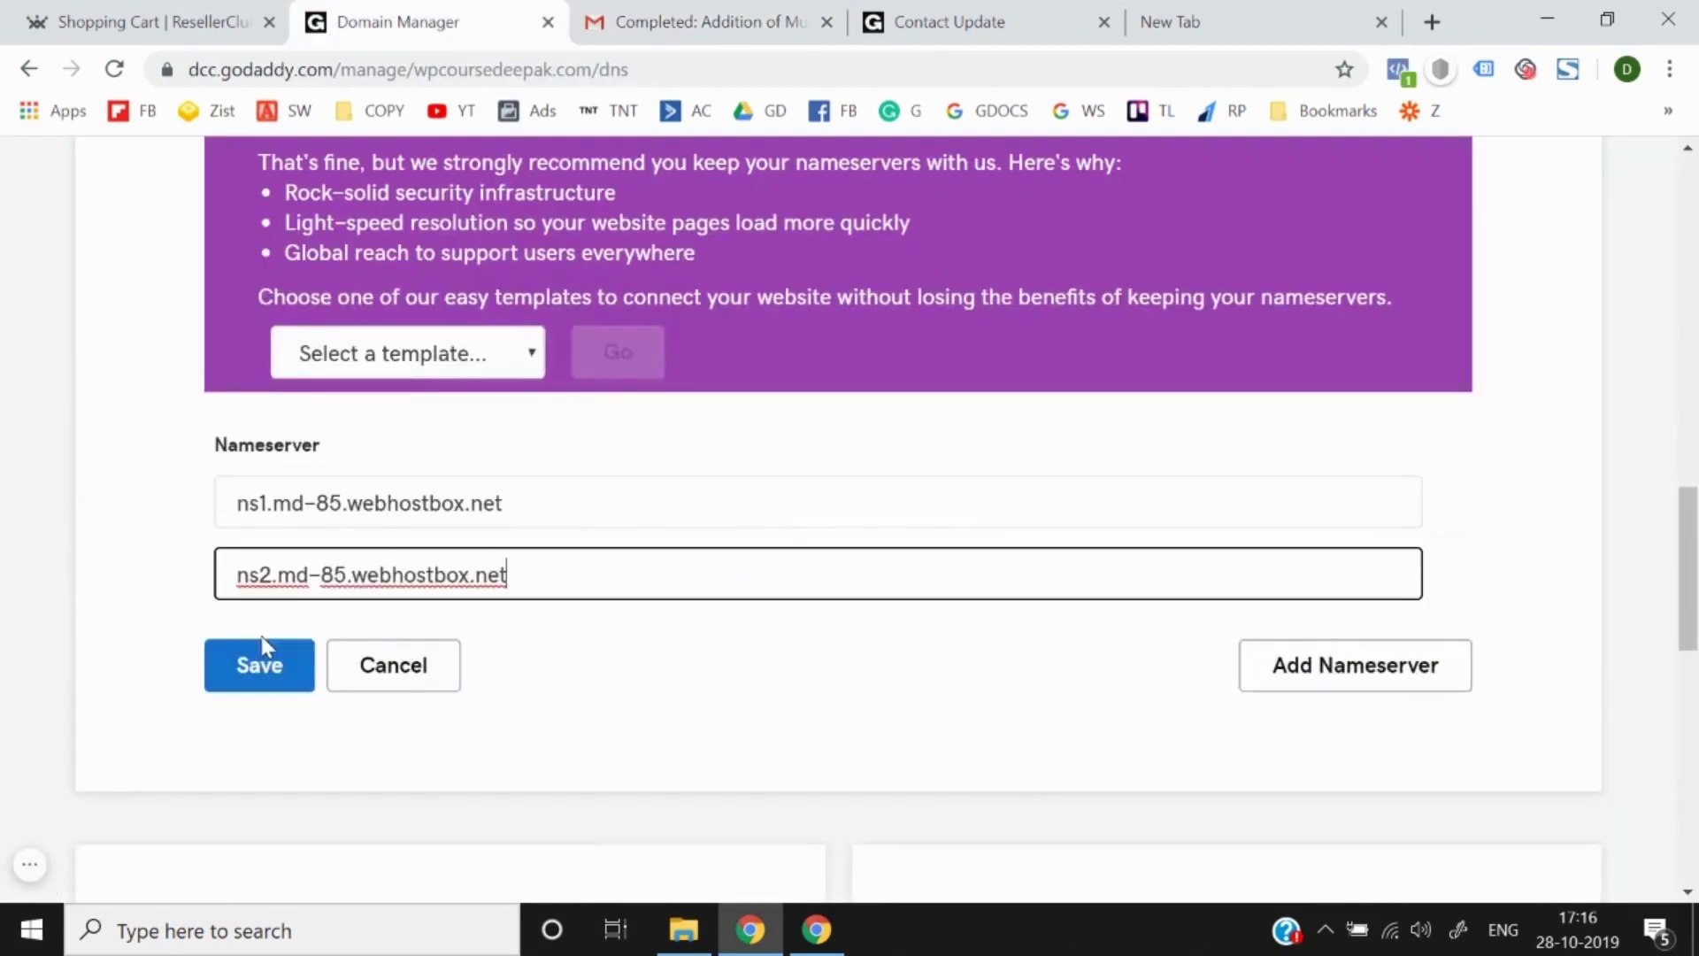
# Step: Save the custom ns1/ns2.md-85.webhostbox.net nameservers for wpcoursedeepak.com
pyautogui.click(273, 680)
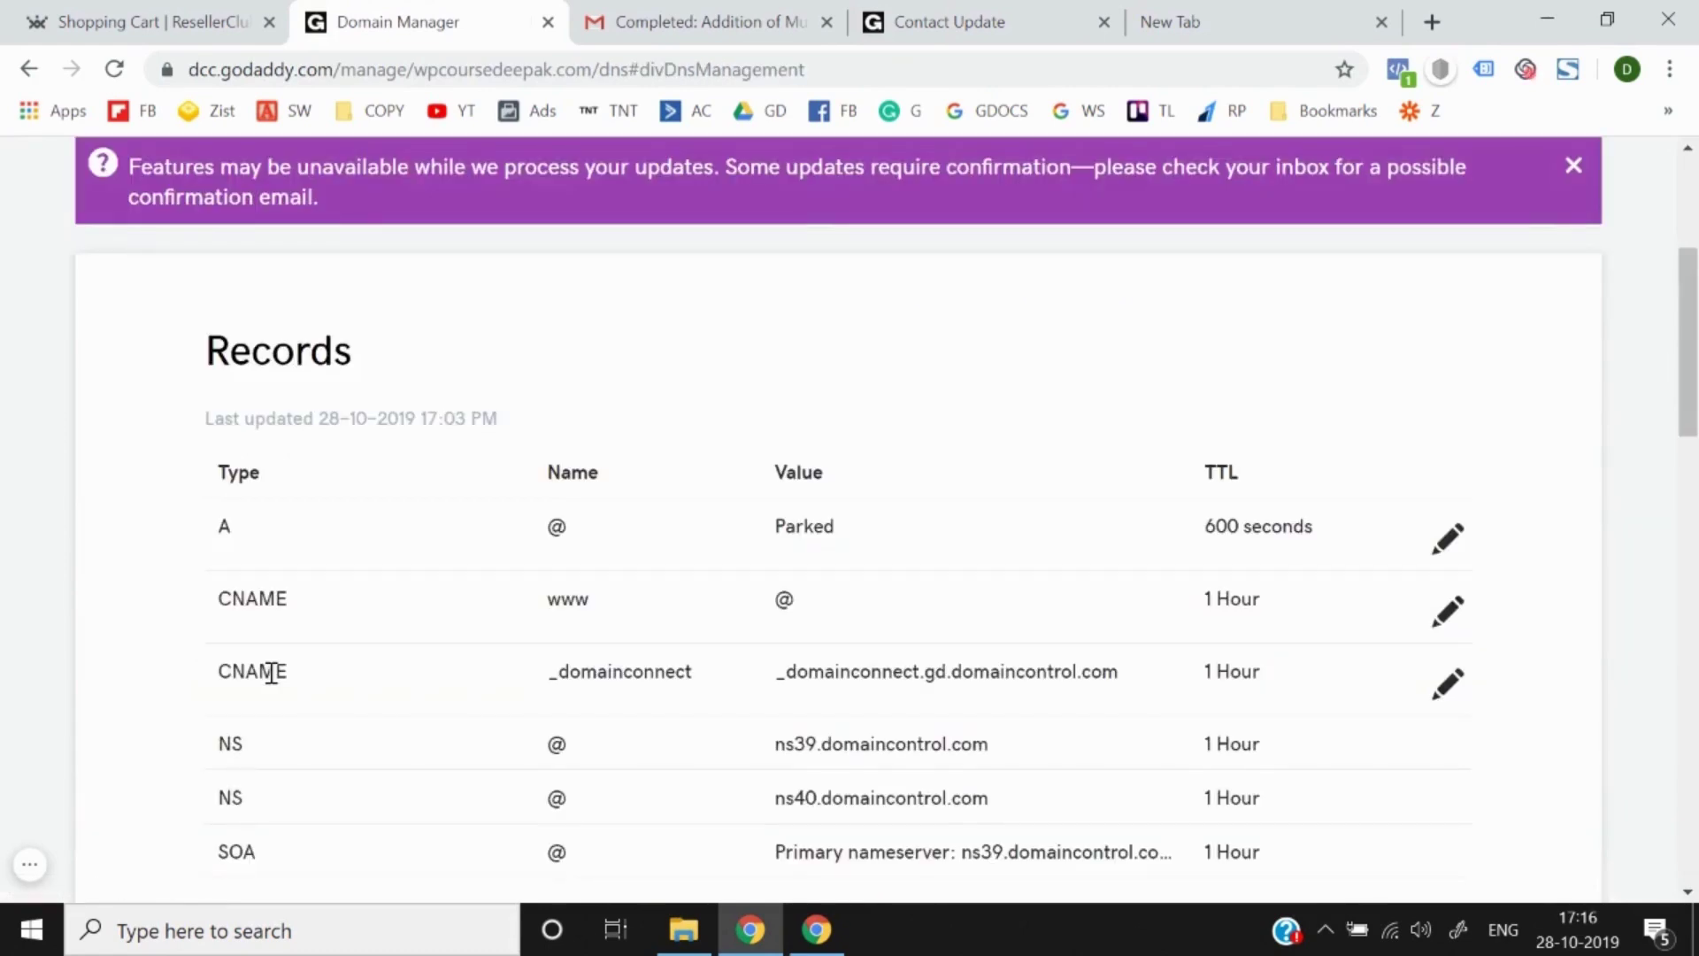
pyautogui.scroll(-9, 274, 681)
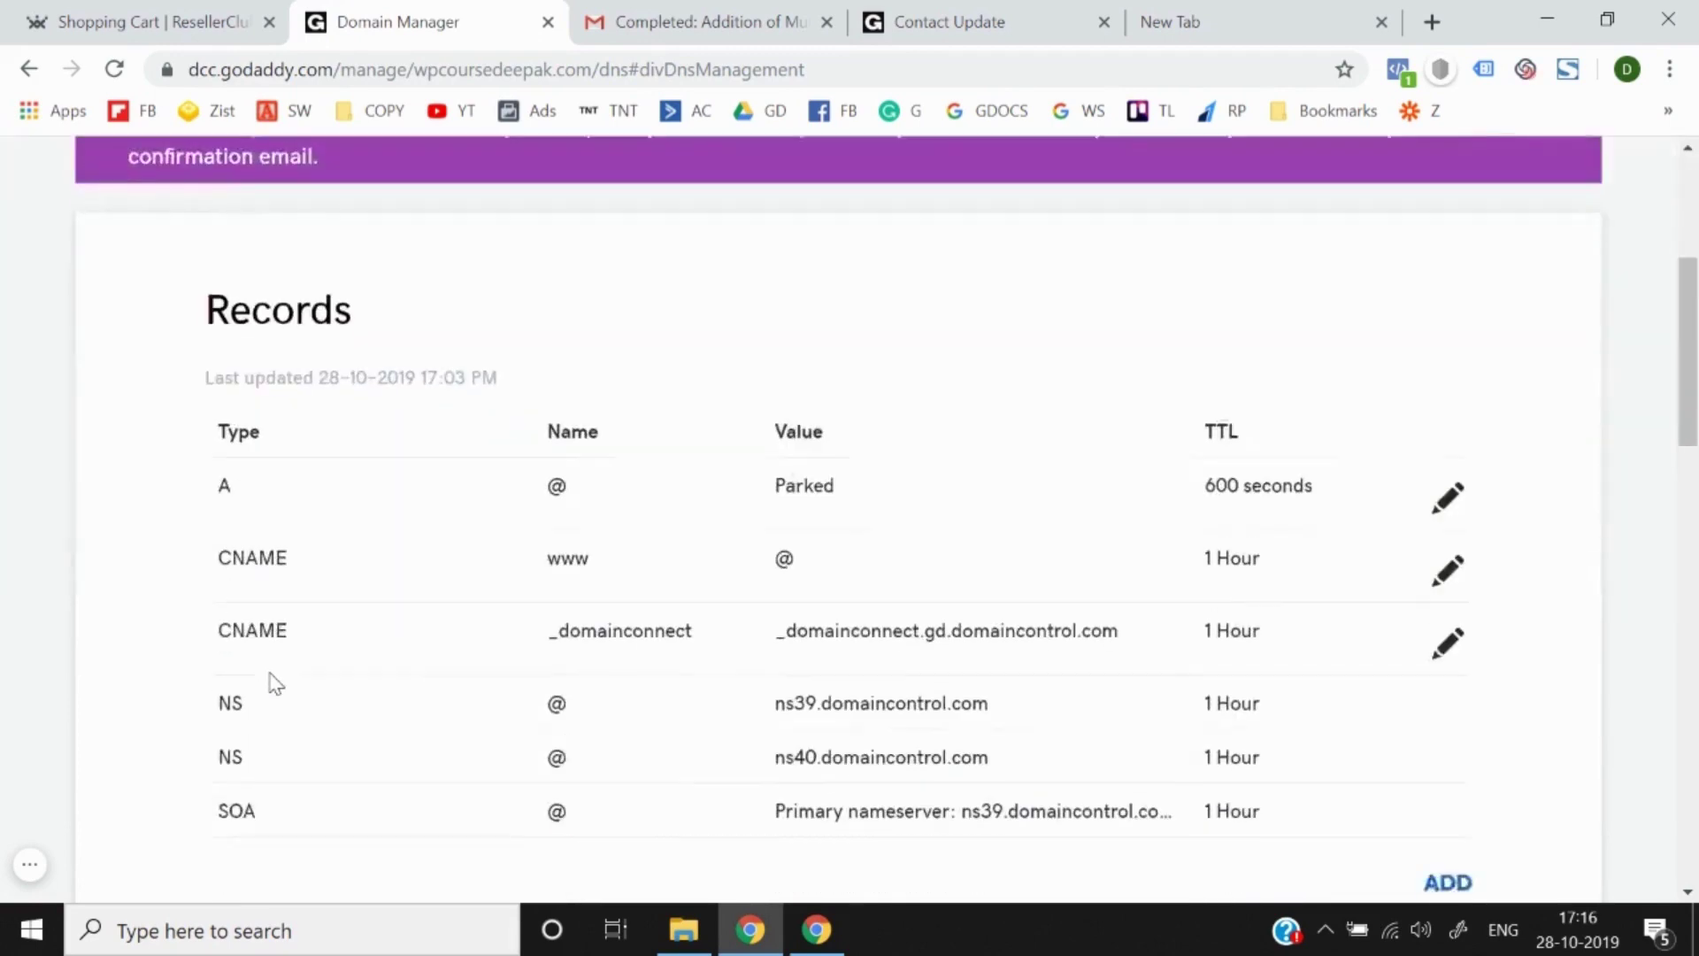
pyautogui.scroll(10, 274, 681)
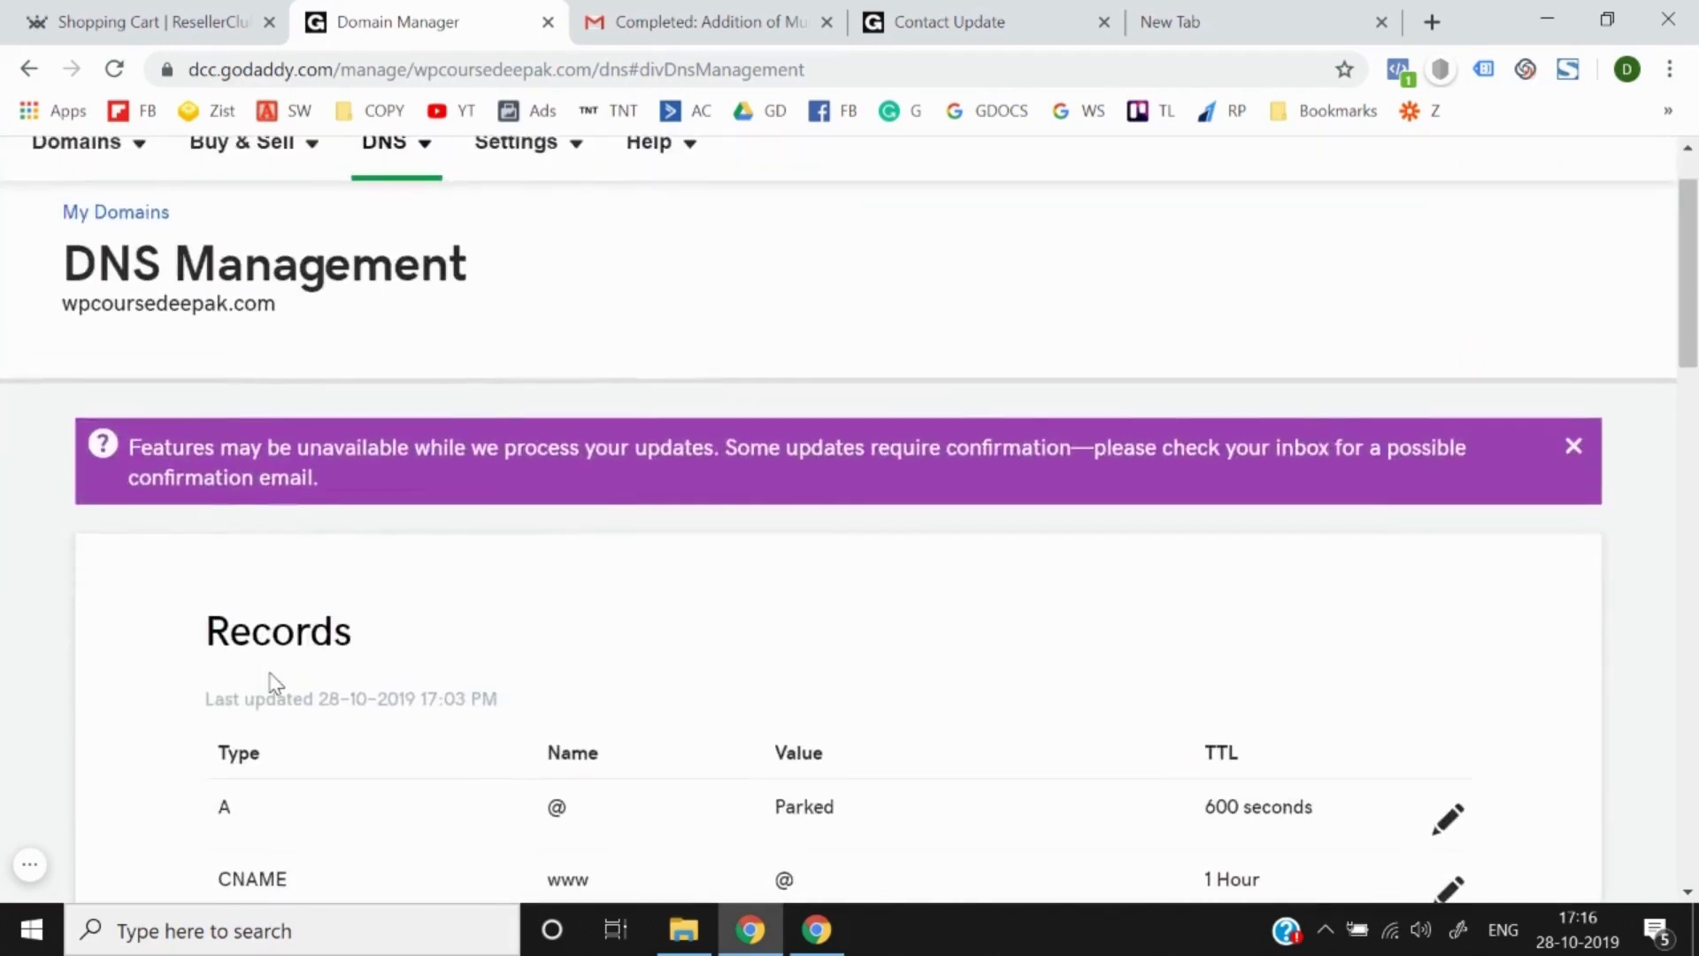
pyautogui.click(739, 16)
pyautogui.scroll(2, 539, 431)
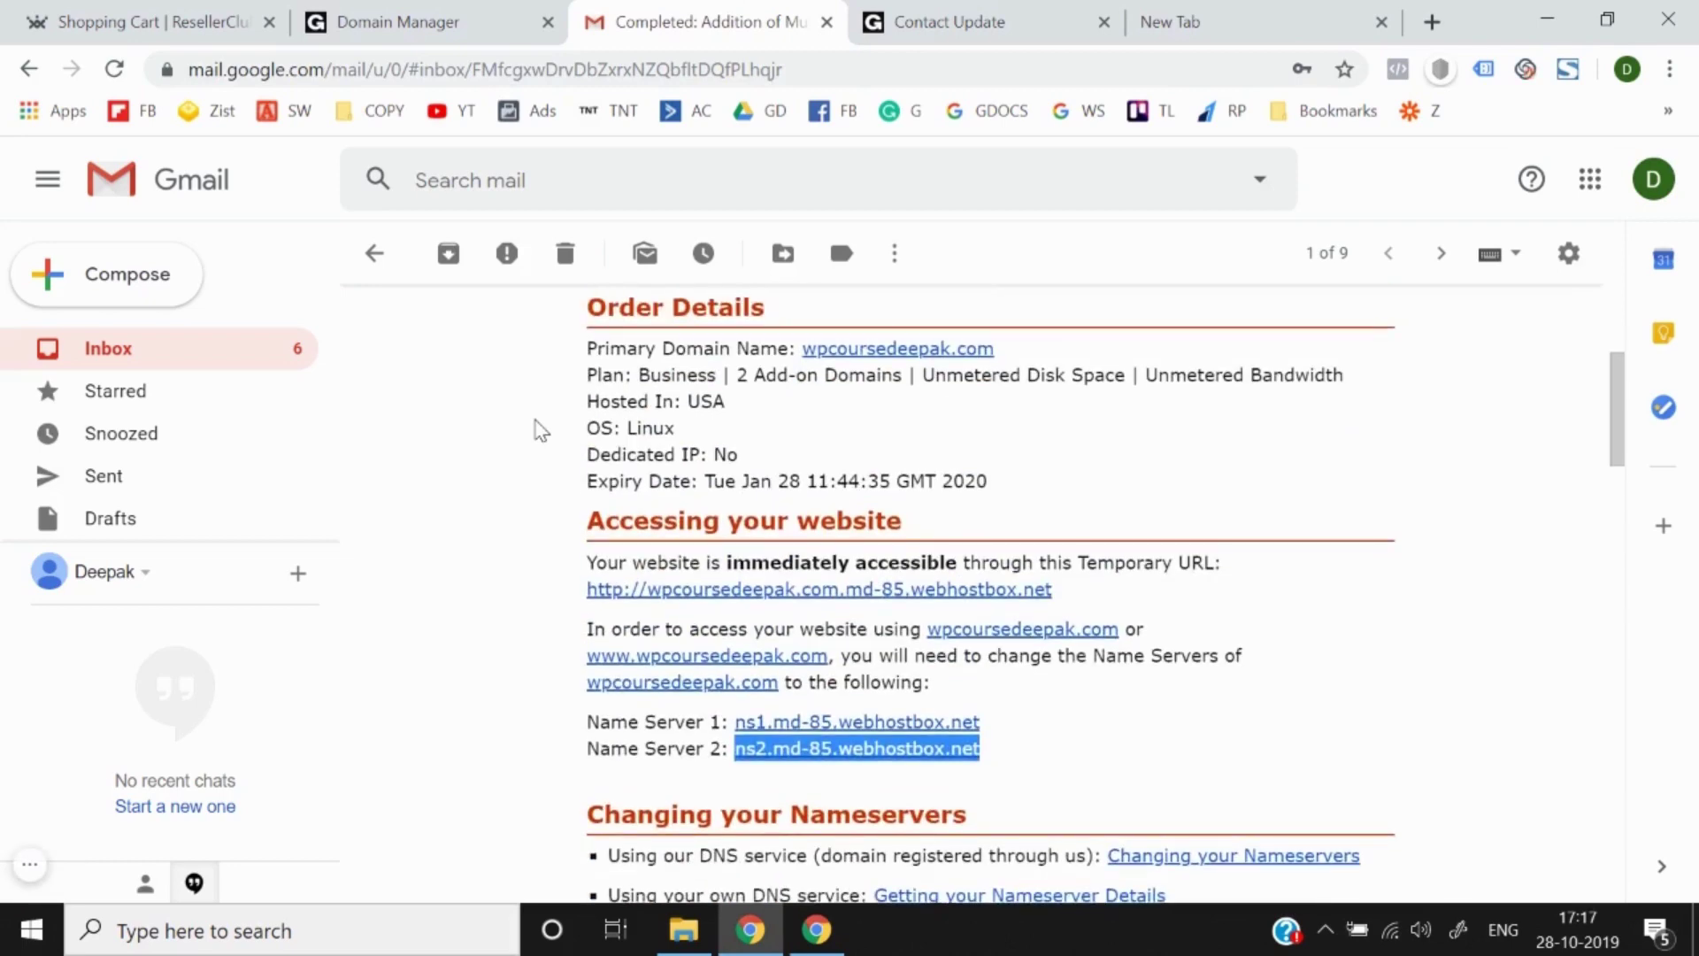
pyautogui.scroll(3, 540, 431)
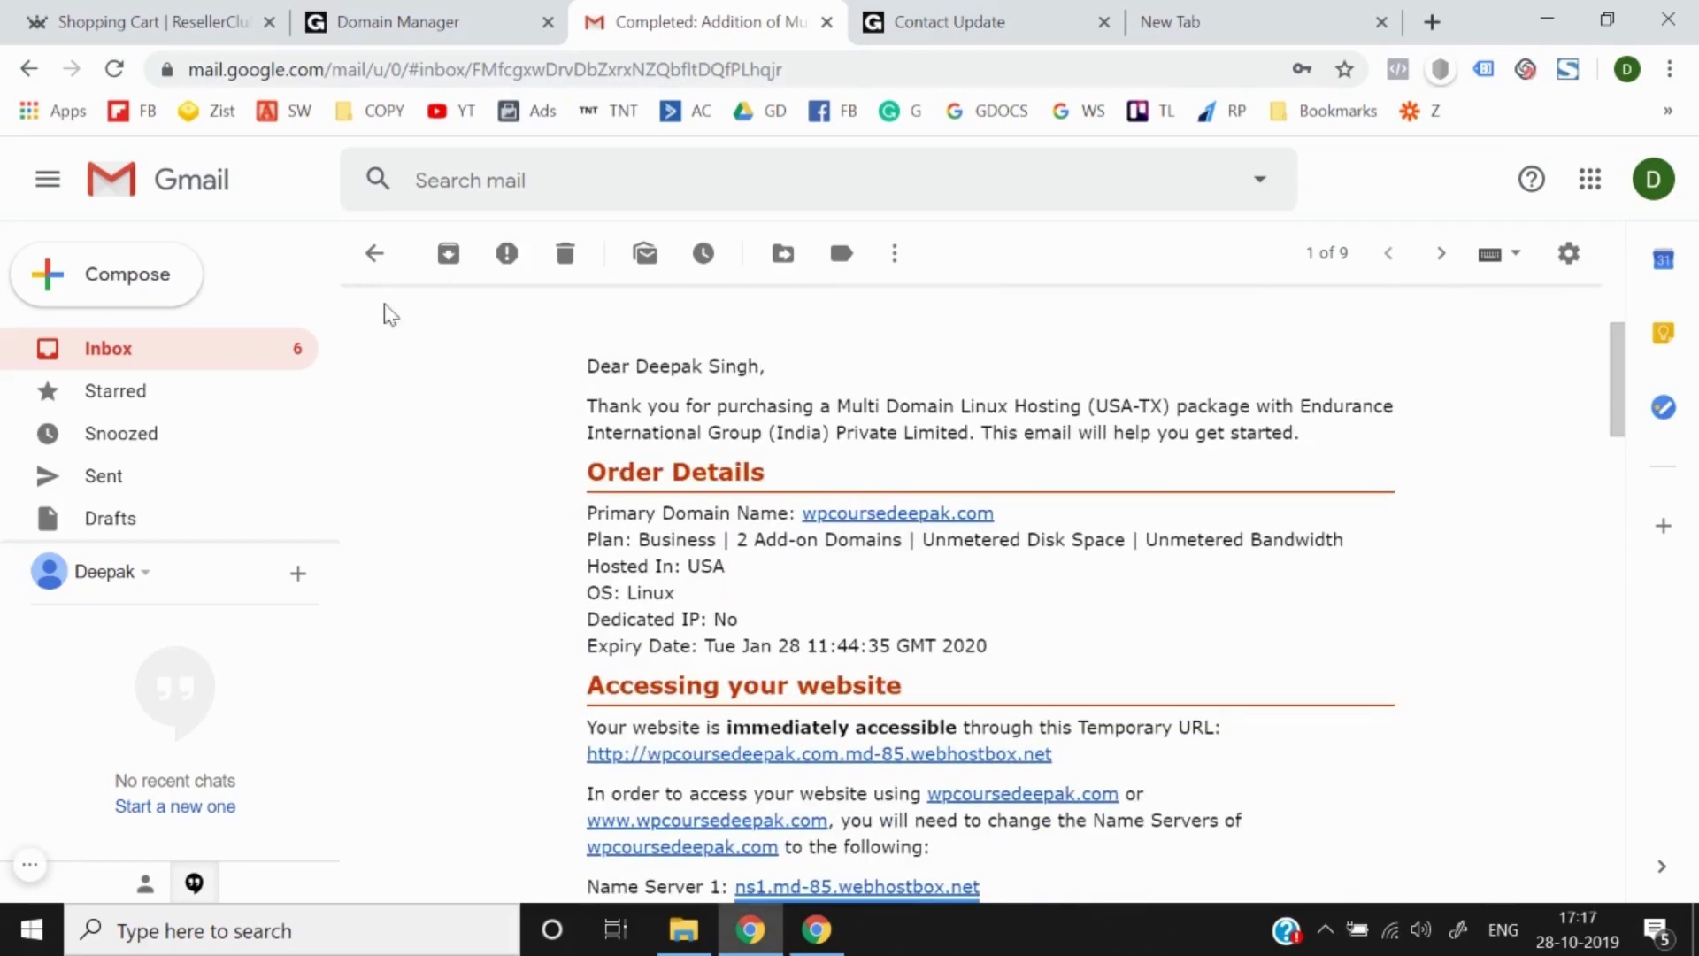
pyautogui.click(369, 260)
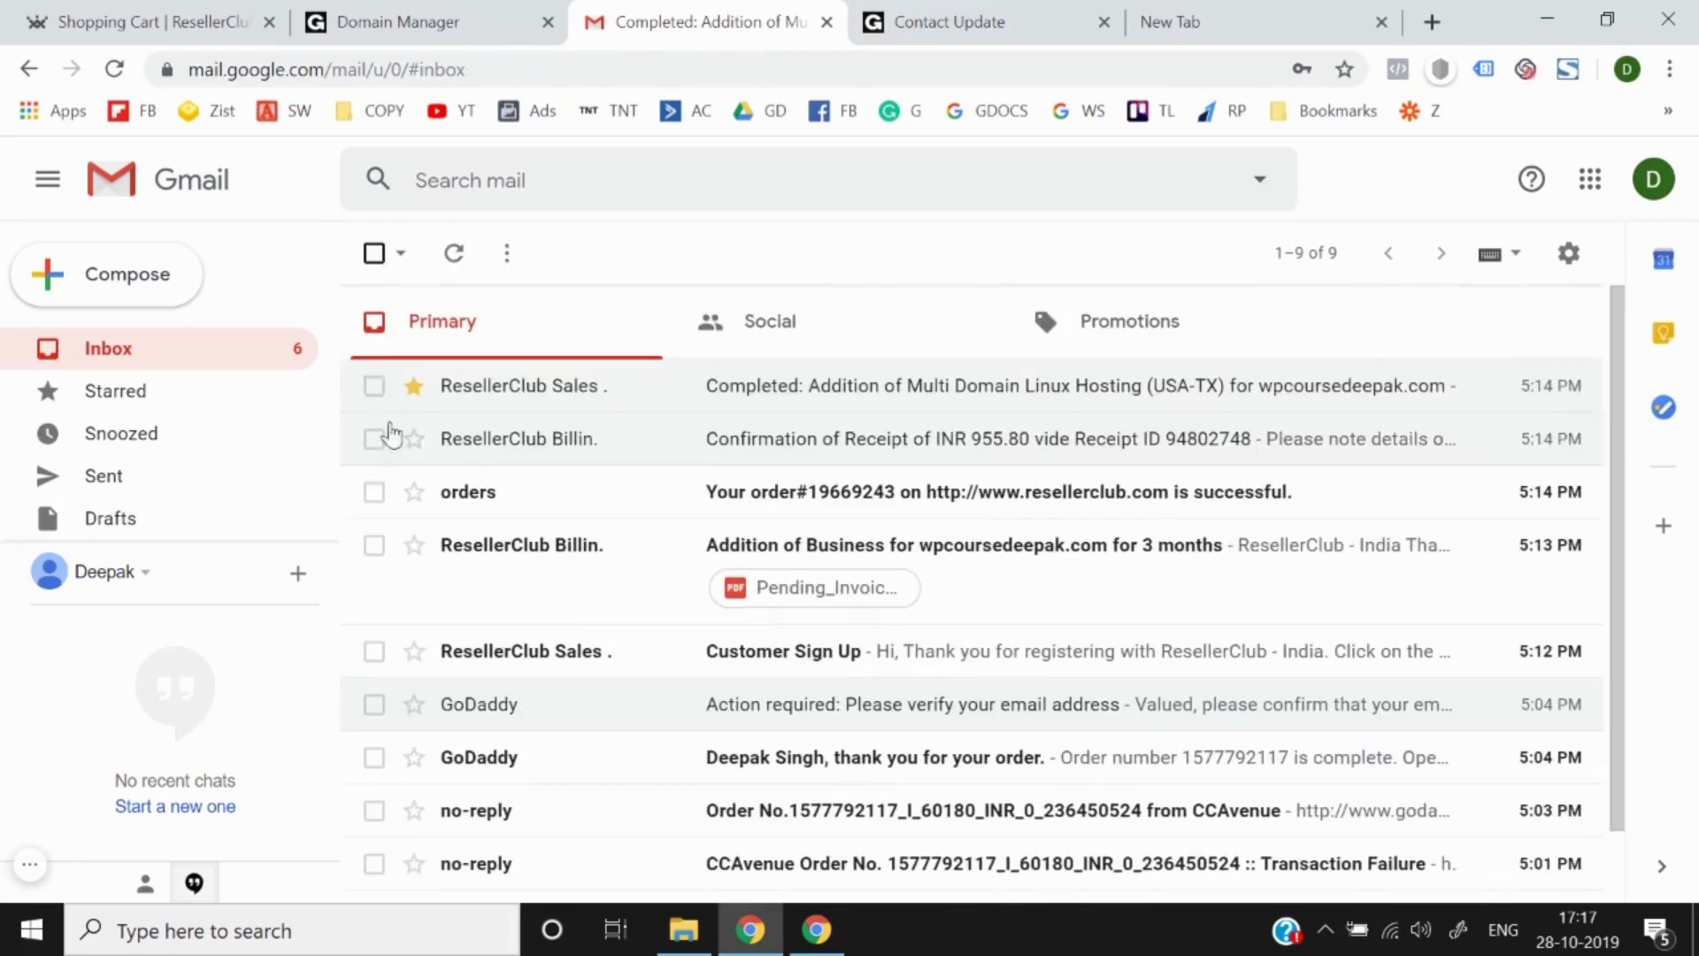
pyautogui.click(487, 398)
pyautogui.scroll(-2, 434, 655)
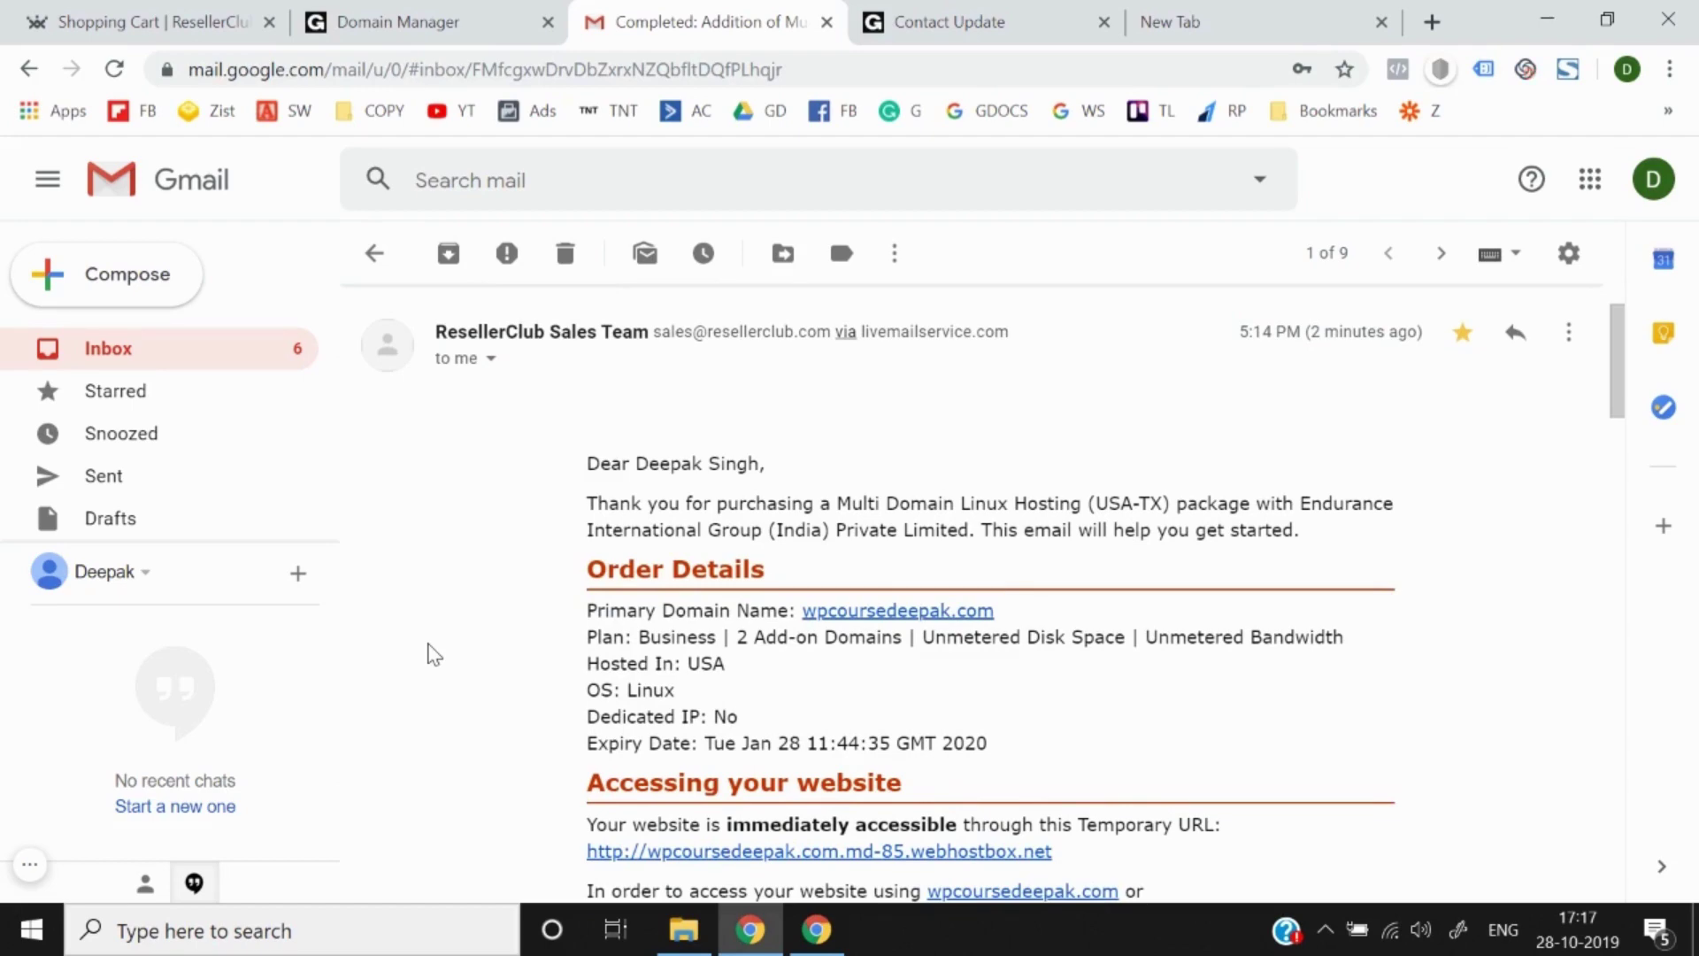
pyautogui.scroll(-2, 433, 655)
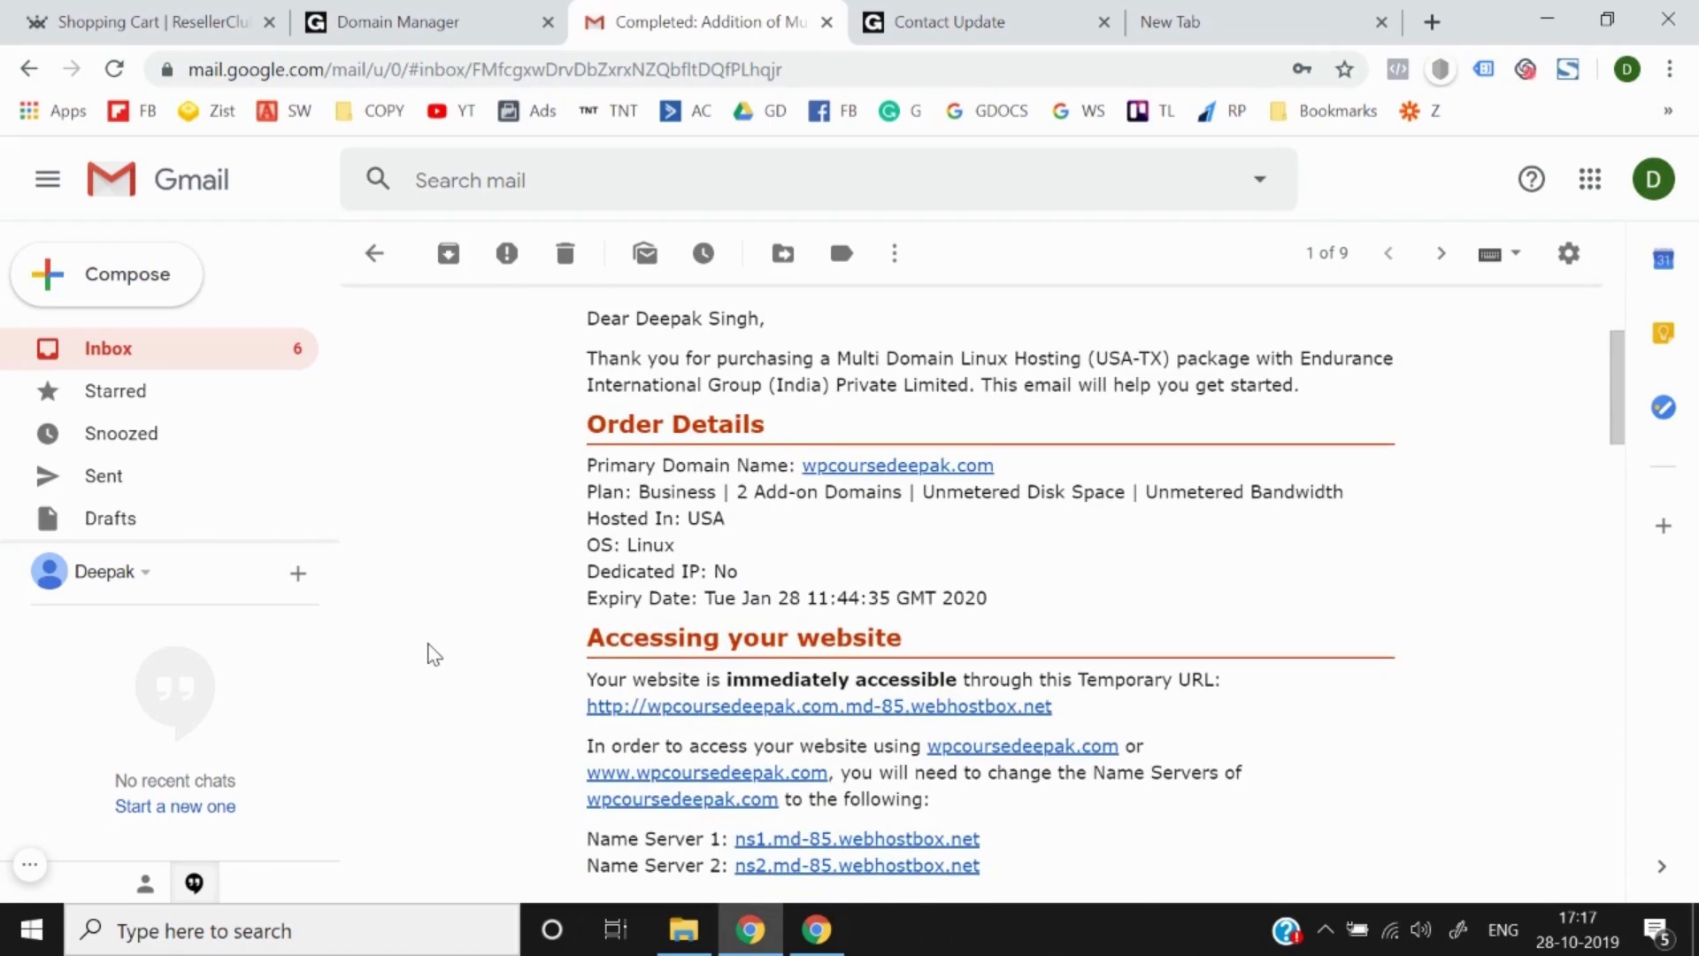
pyautogui.scroll(3, 434, 655)
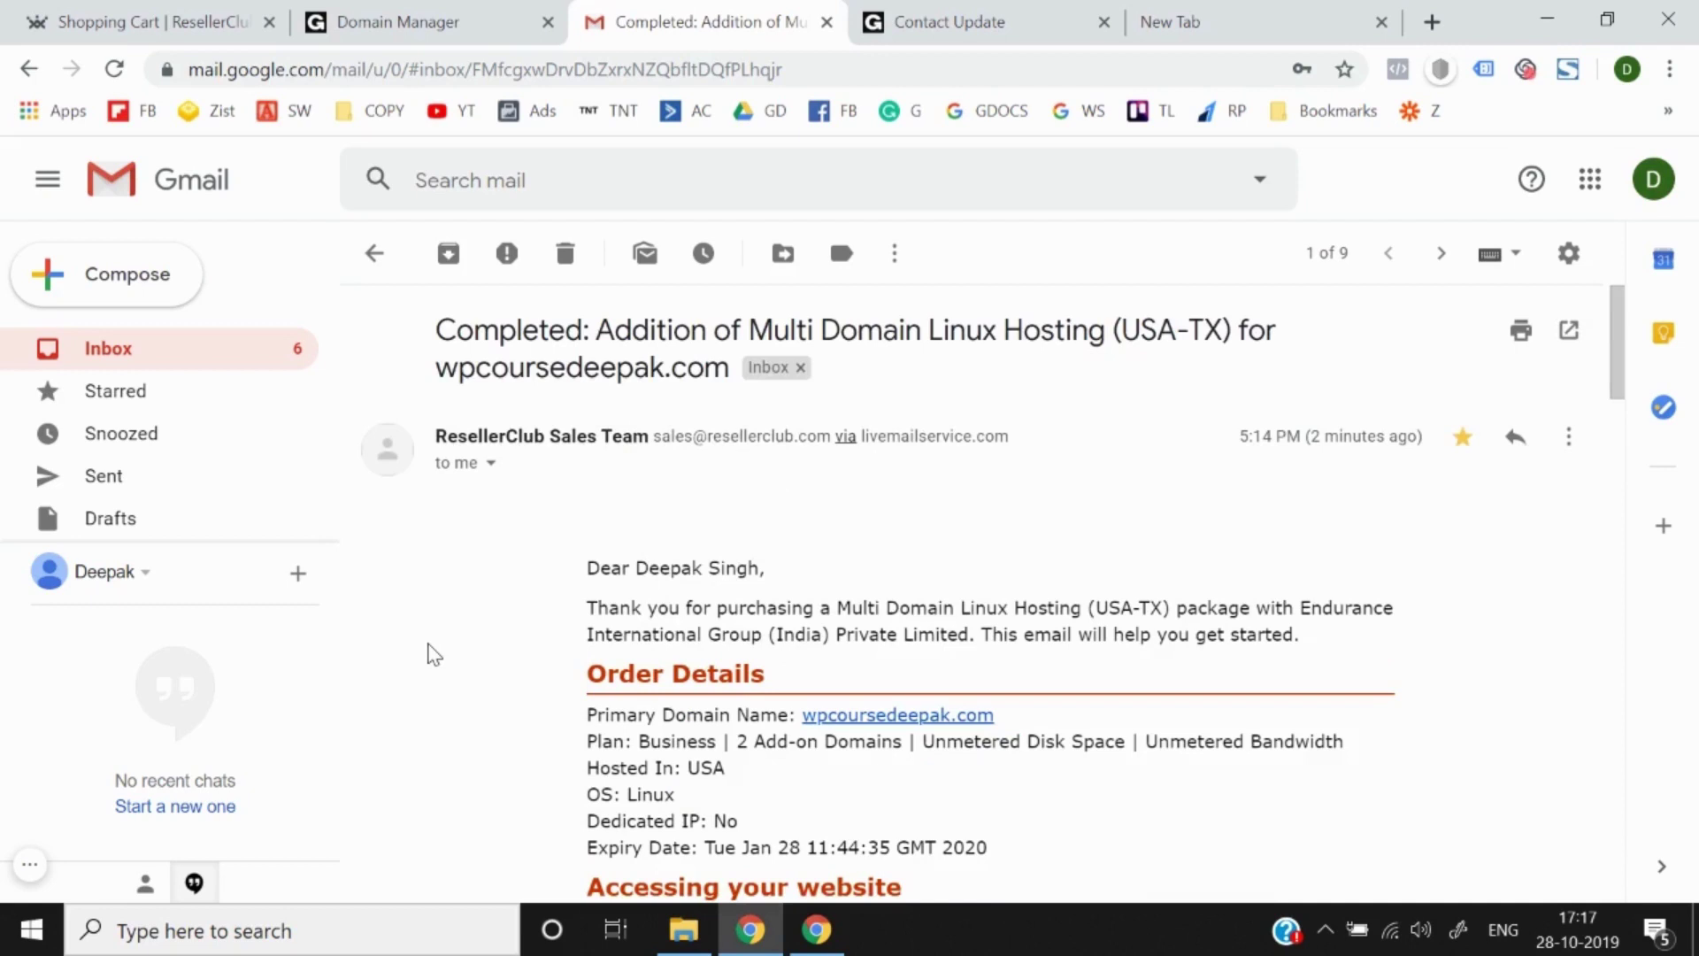